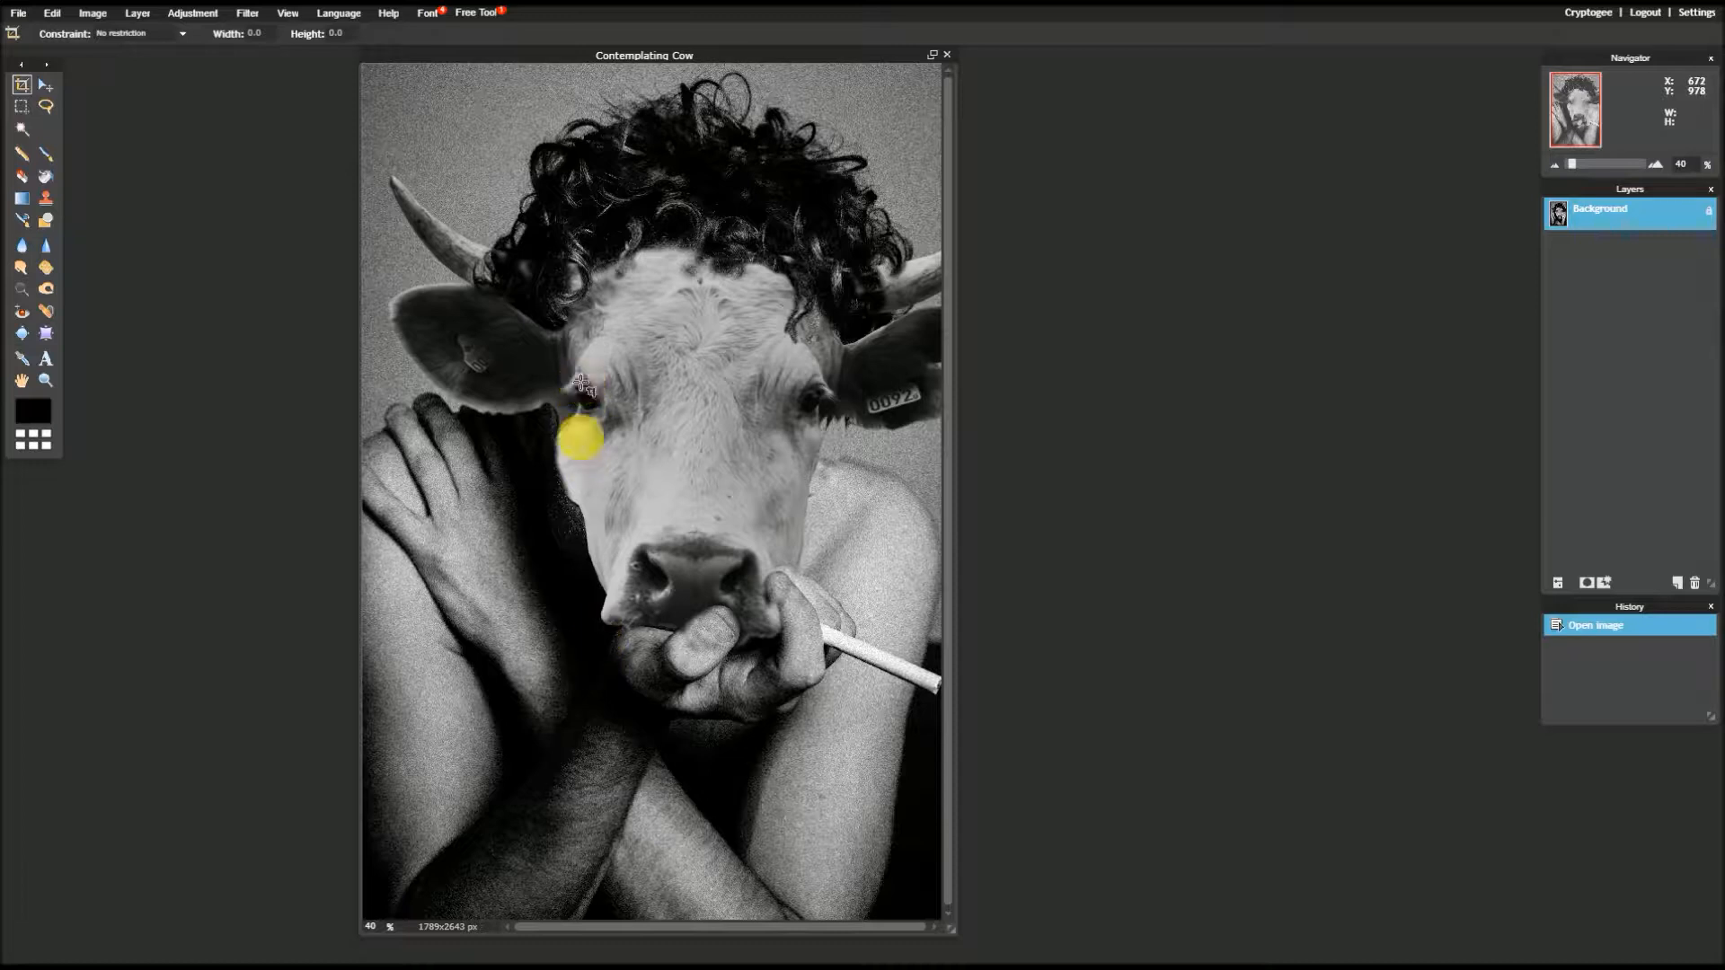
pyautogui.scroll(-2, 579, 441)
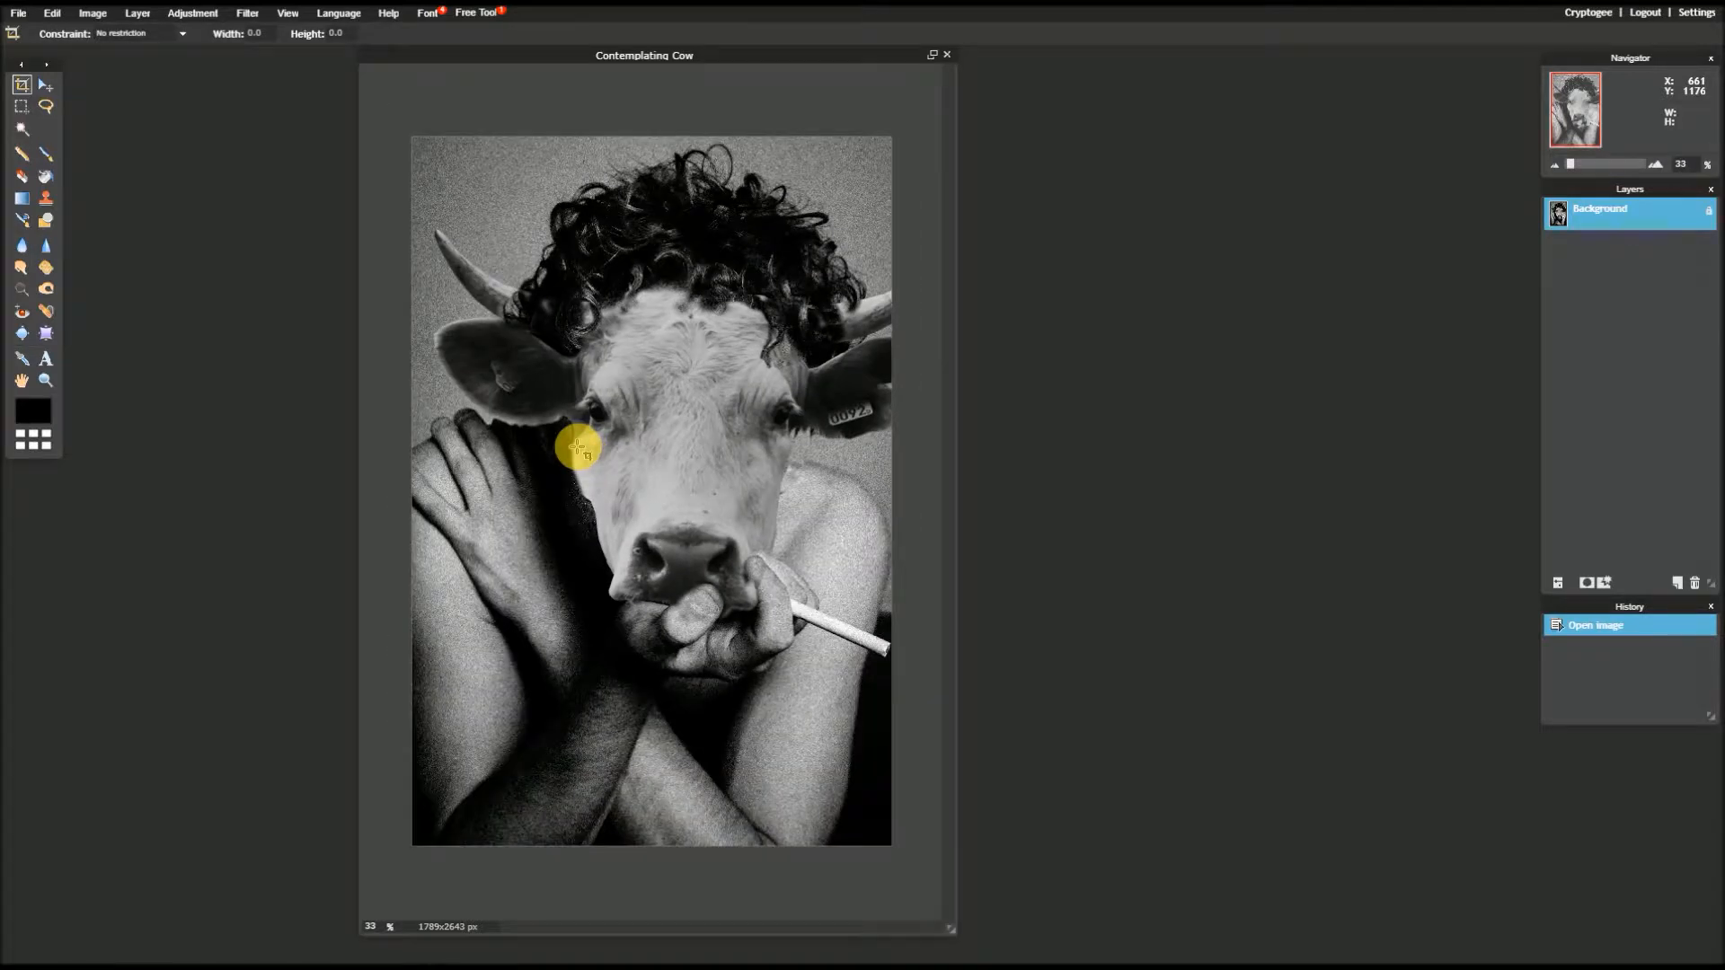
pyautogui.scroll(1, 578, 447)
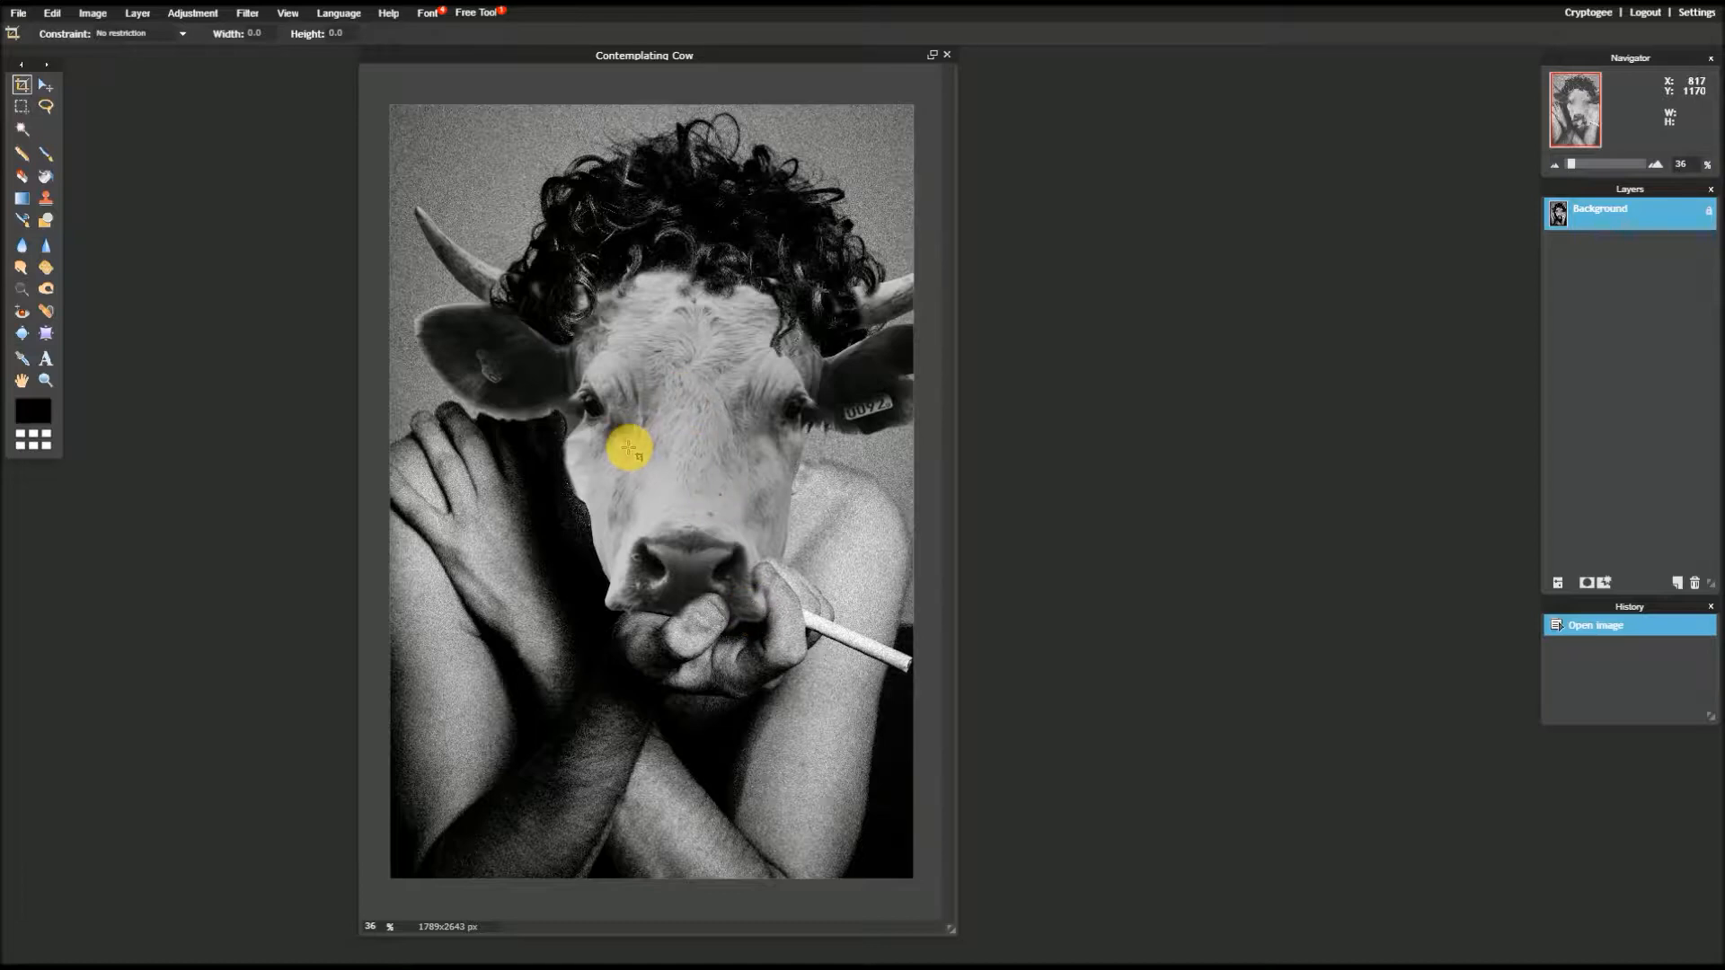
pyautogui.scroll(1, 631, 254)
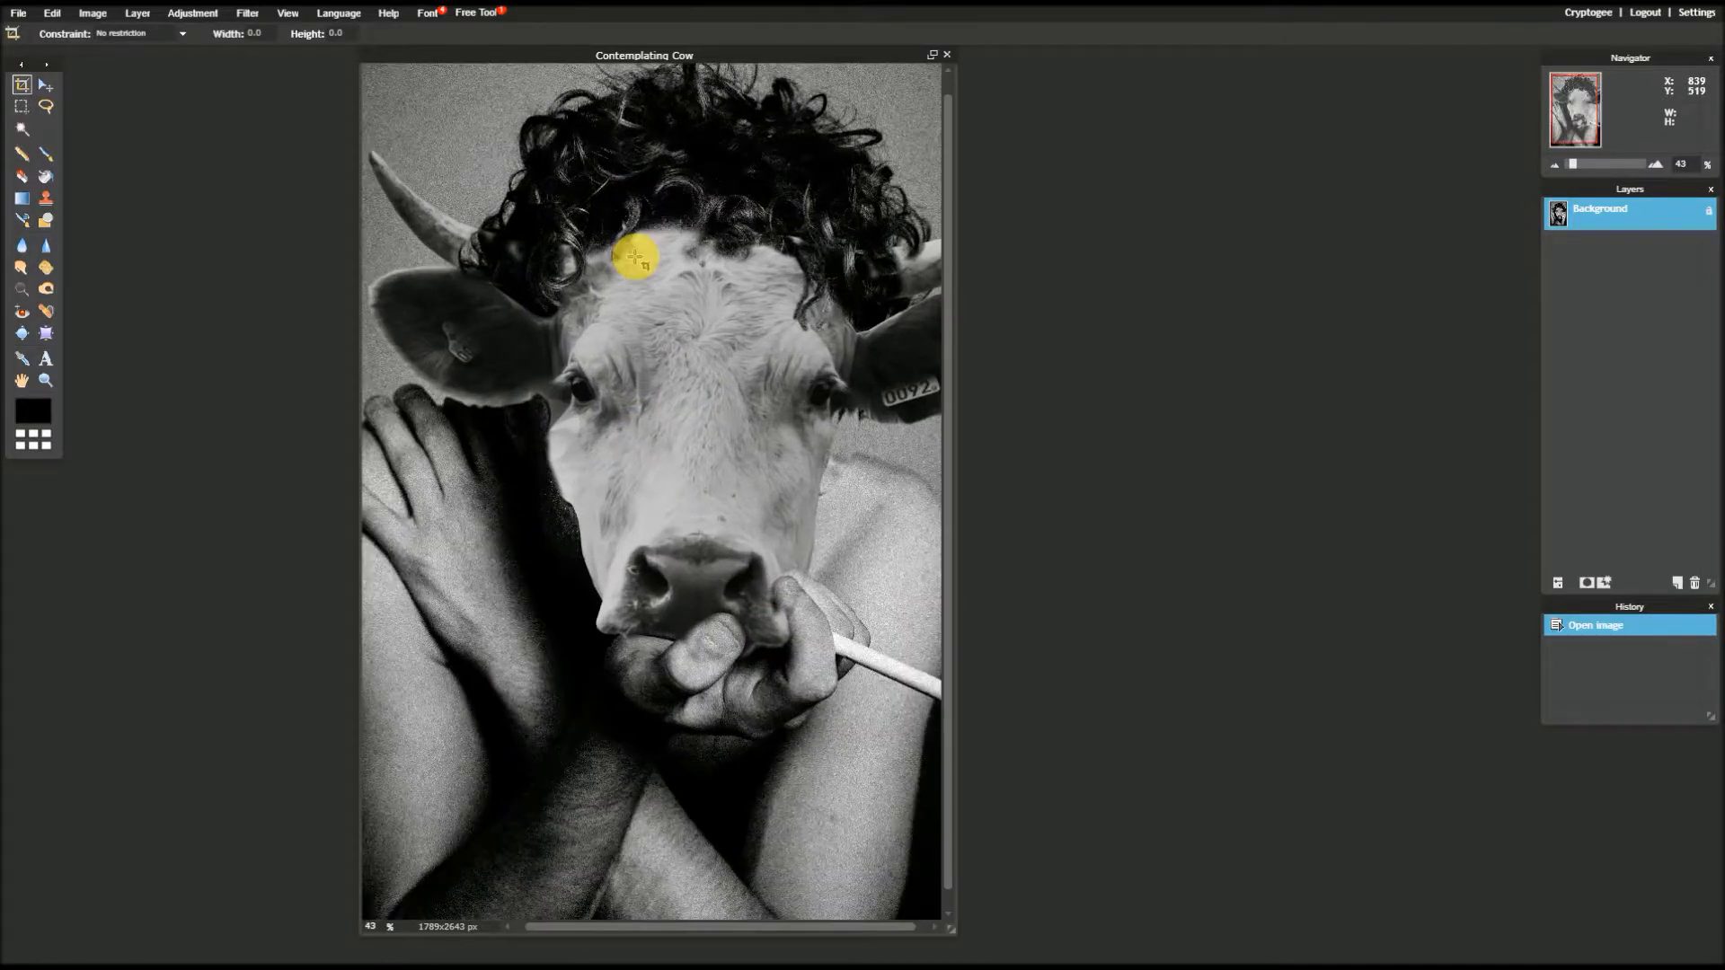
pyautogui.scroll(-1, 634, 258)
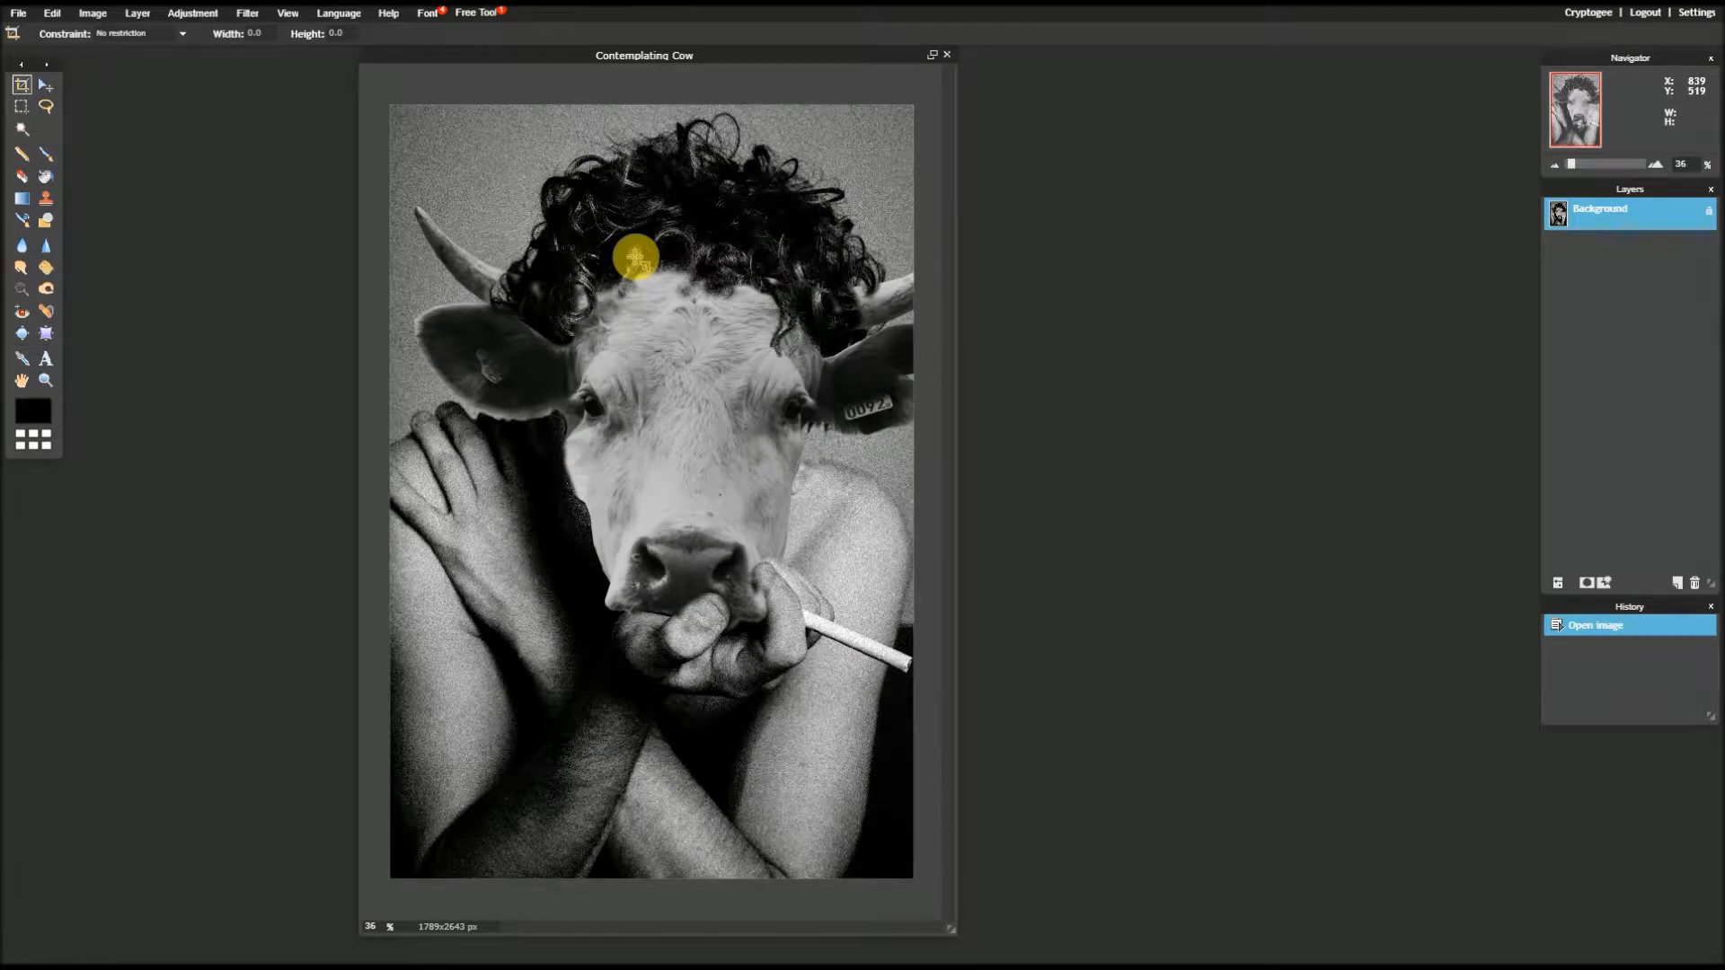
pyautogui.scroll(-1, 635, 258)
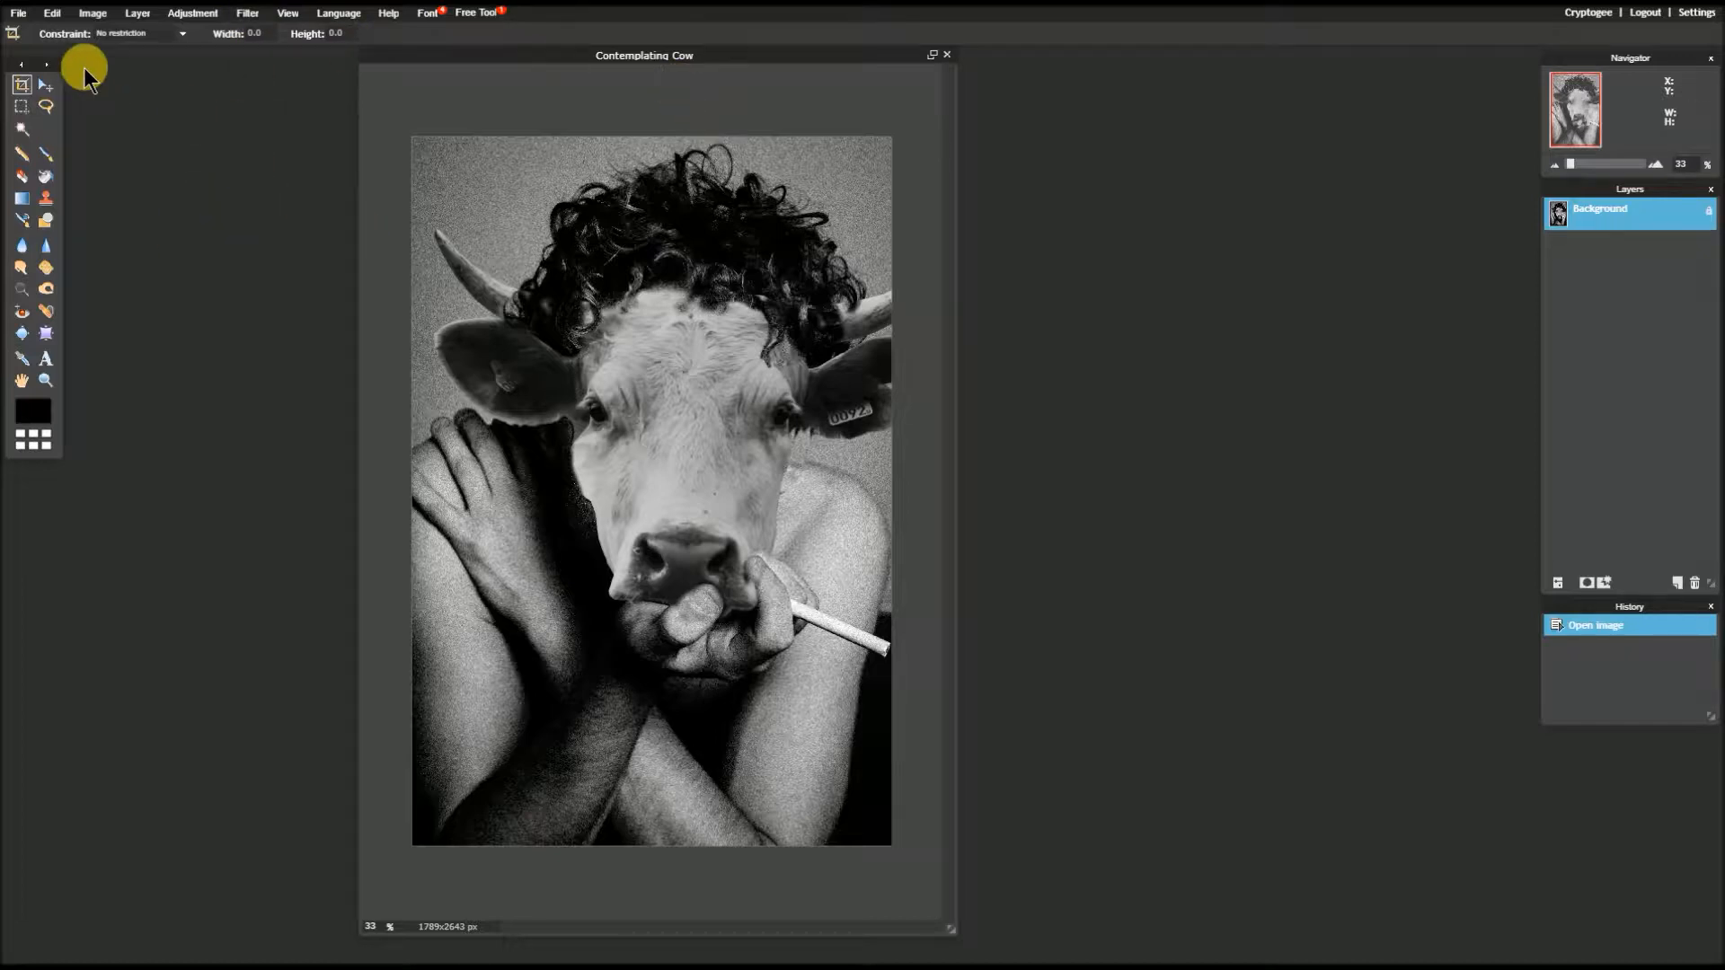
# - Close the Contemplating Cow image and open the photo of the cow standing in grass from the Animal Head folder
pyautogui.click(20, 14)
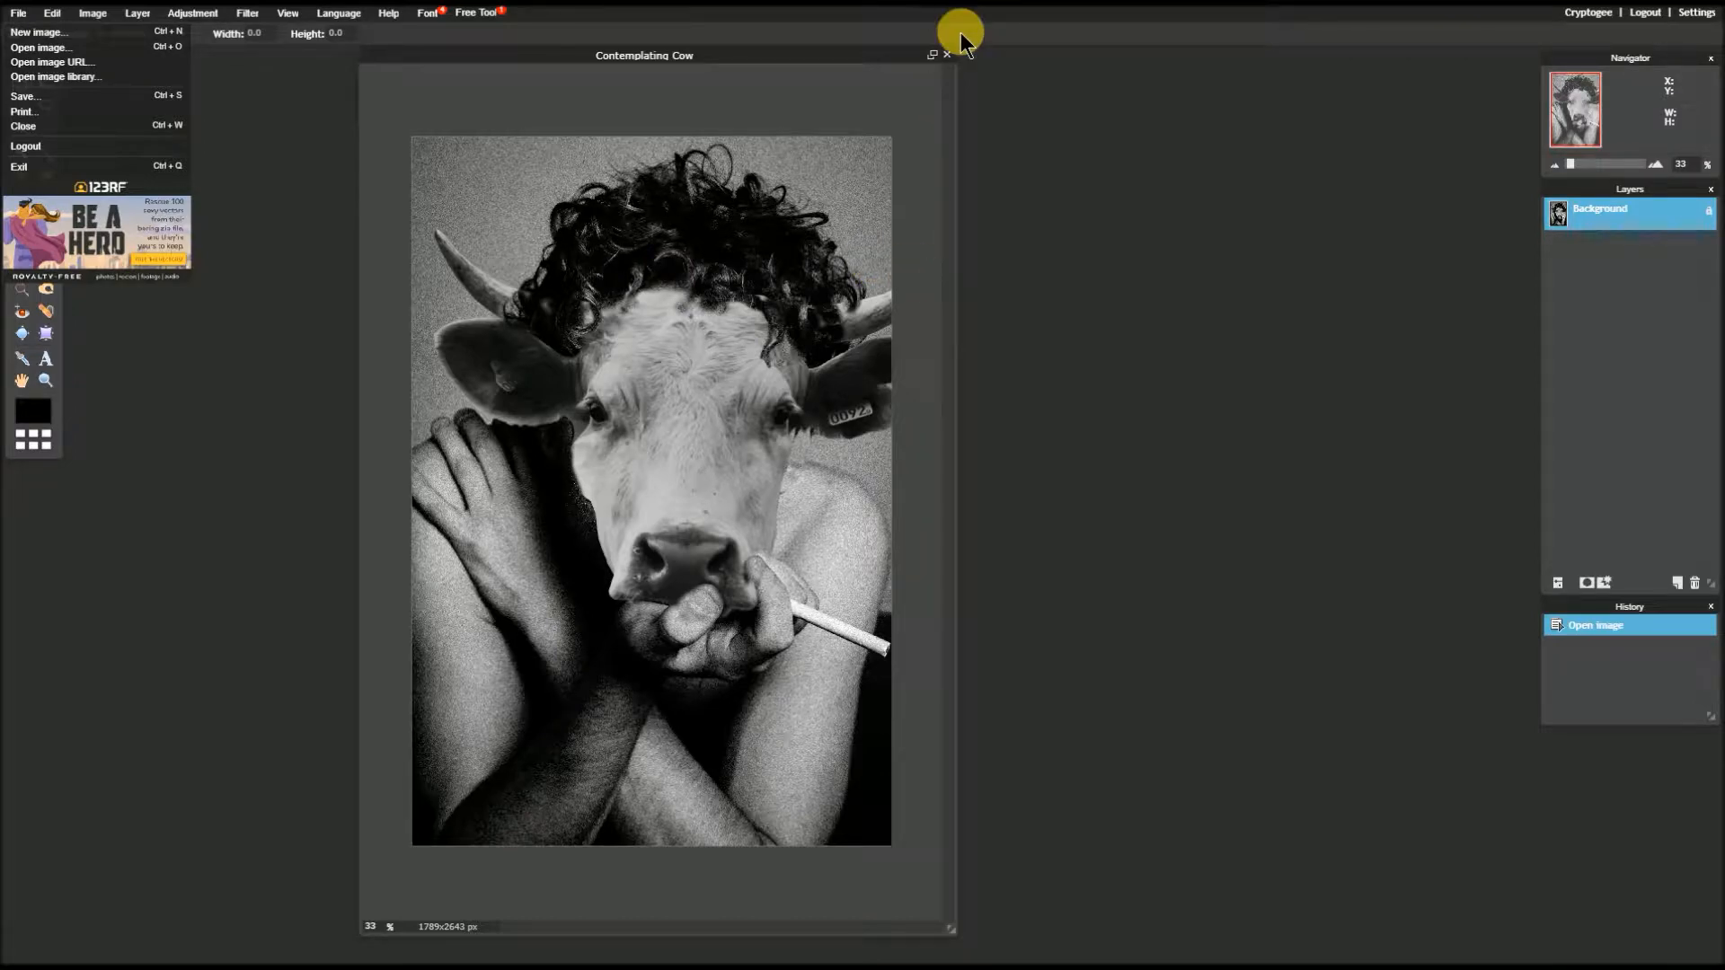
pyautogui.click(951, 58)
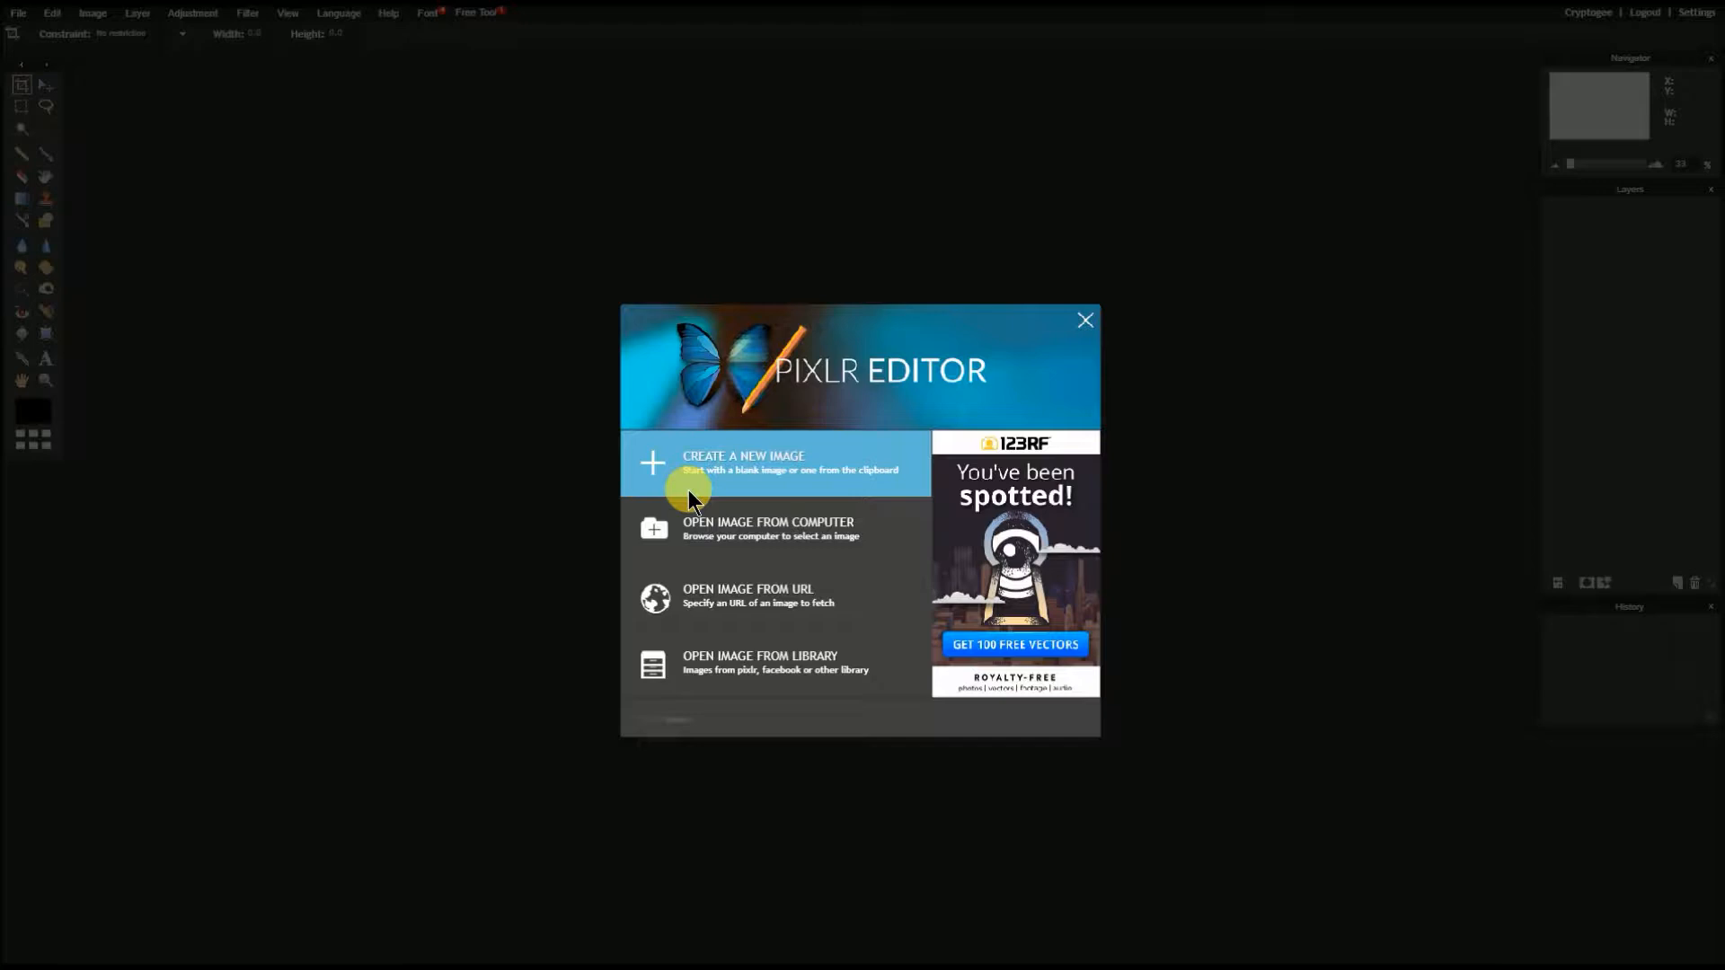
pyautogui.click(746, 538)
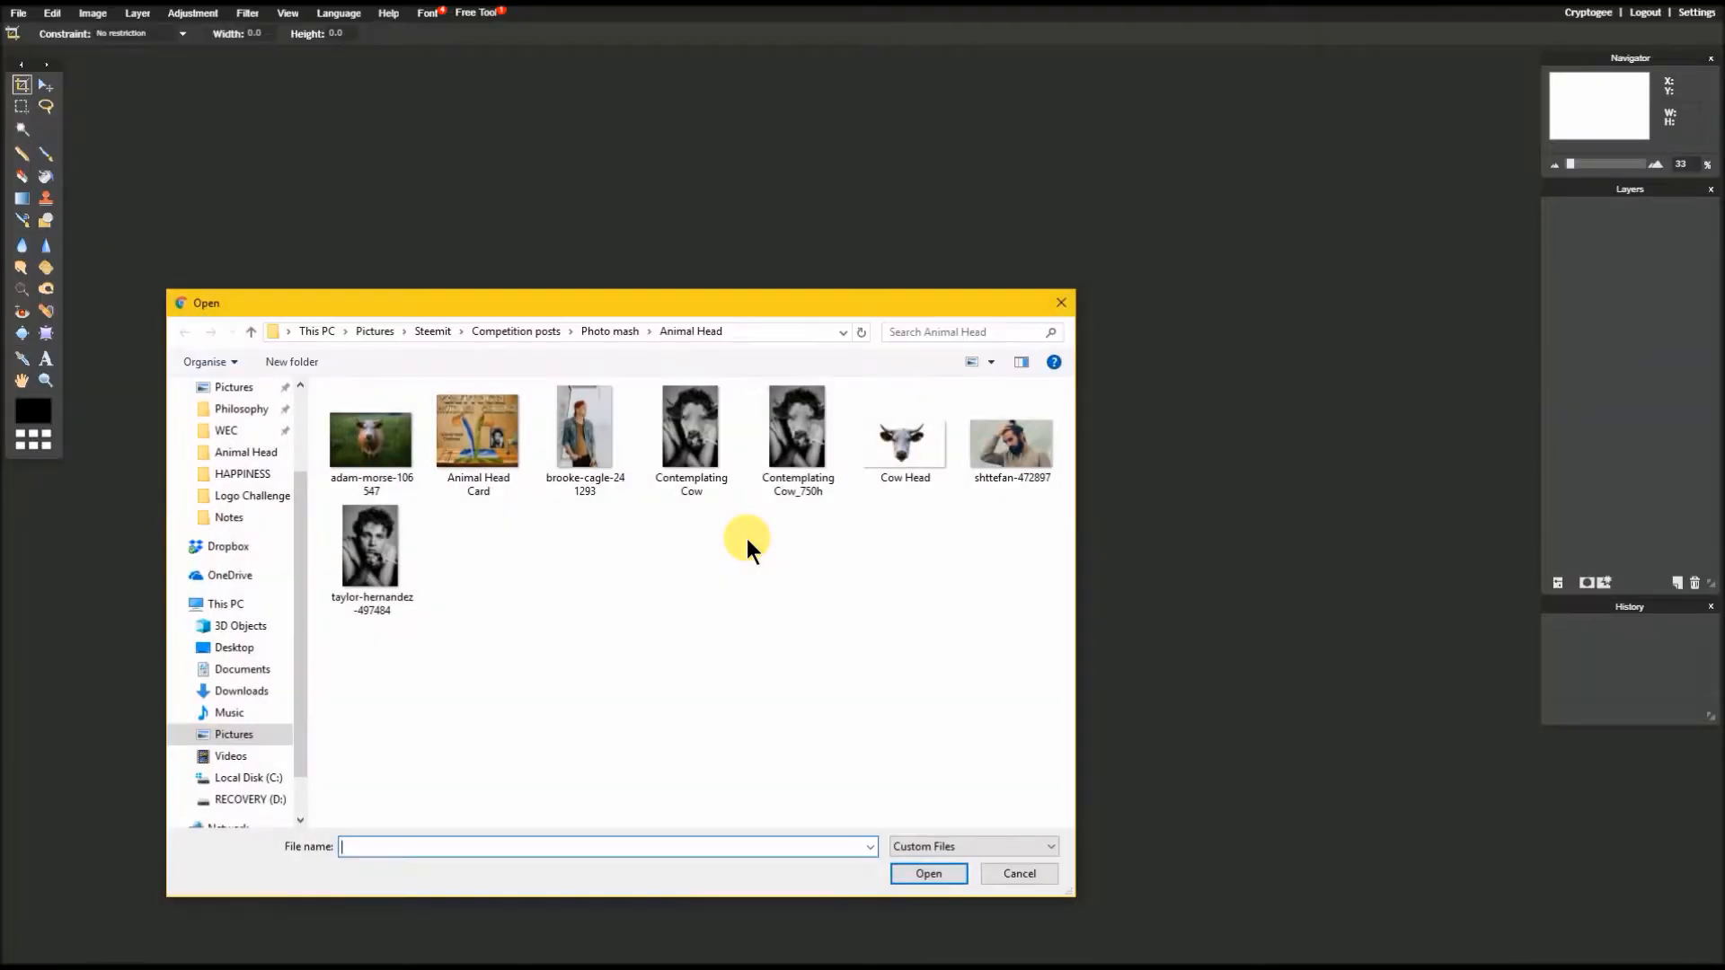
pyautogui.doubleClick(370, 433)
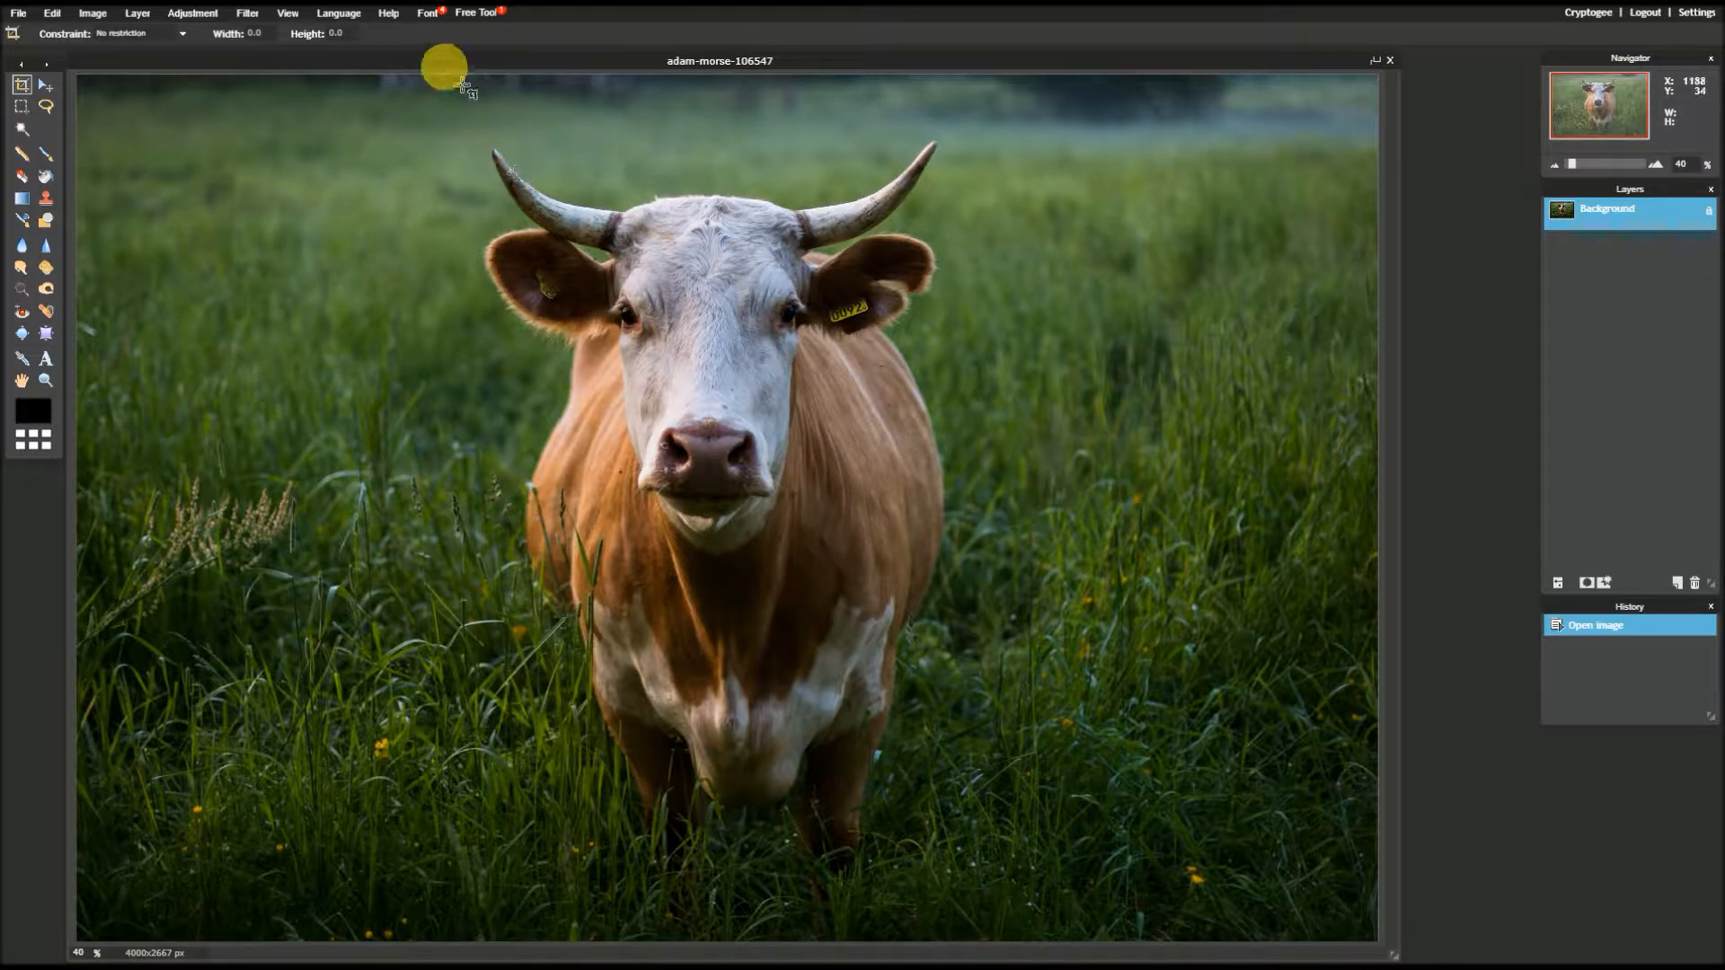
# - Start a Lasso outline of the cow's head at the base of its horn, with feather 0 and anti-alias on
pyautogui.click(46, 106)
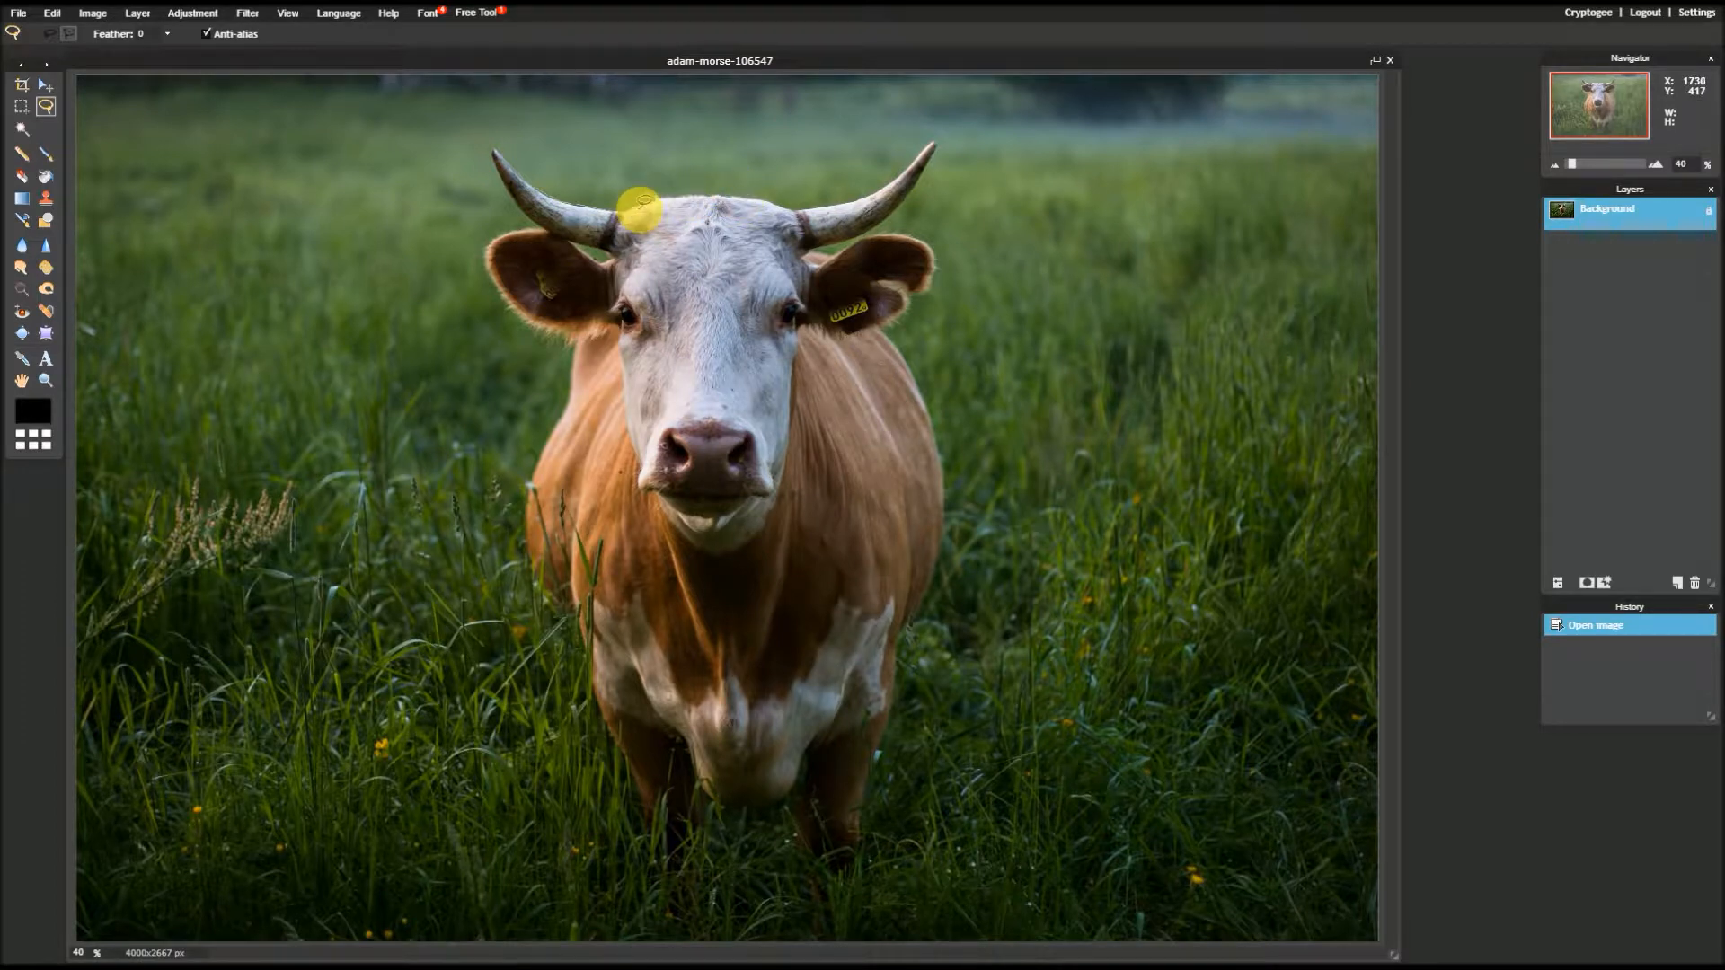
pyautogui.click(641, 210)
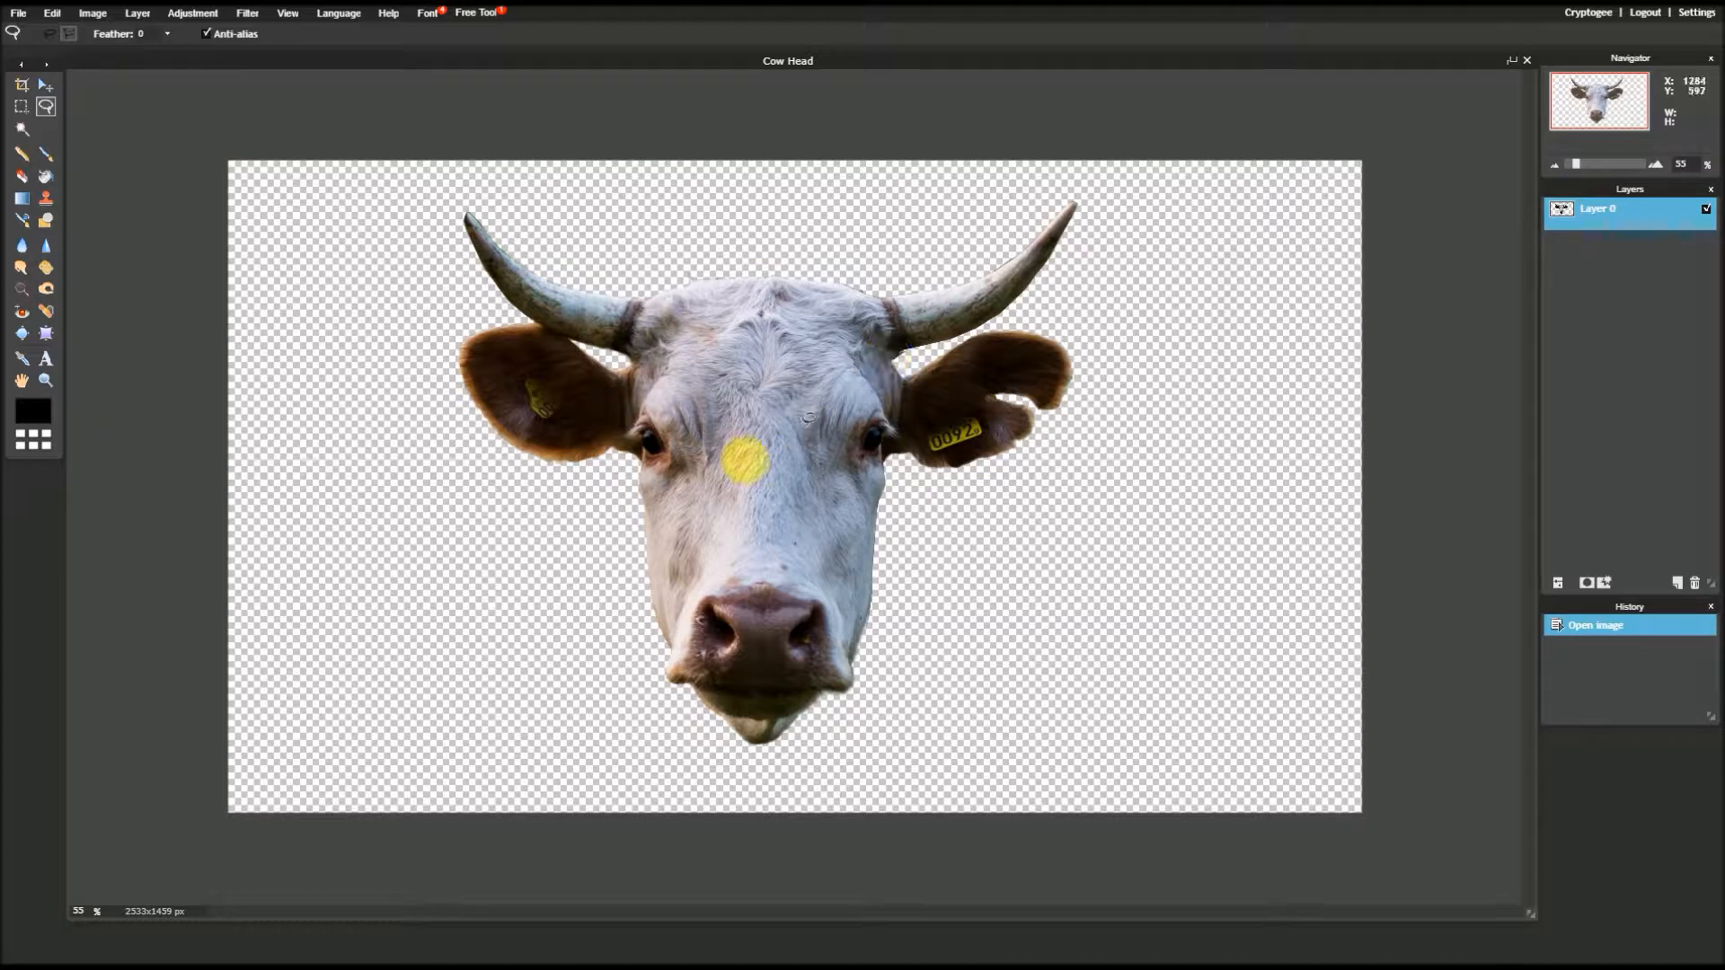
# - Open the black-and-white portrait of the curly-haired man from the Animal Head folder and move its window towards the middle of the workspace
pyautogui.scroll(-3, 699, 465)
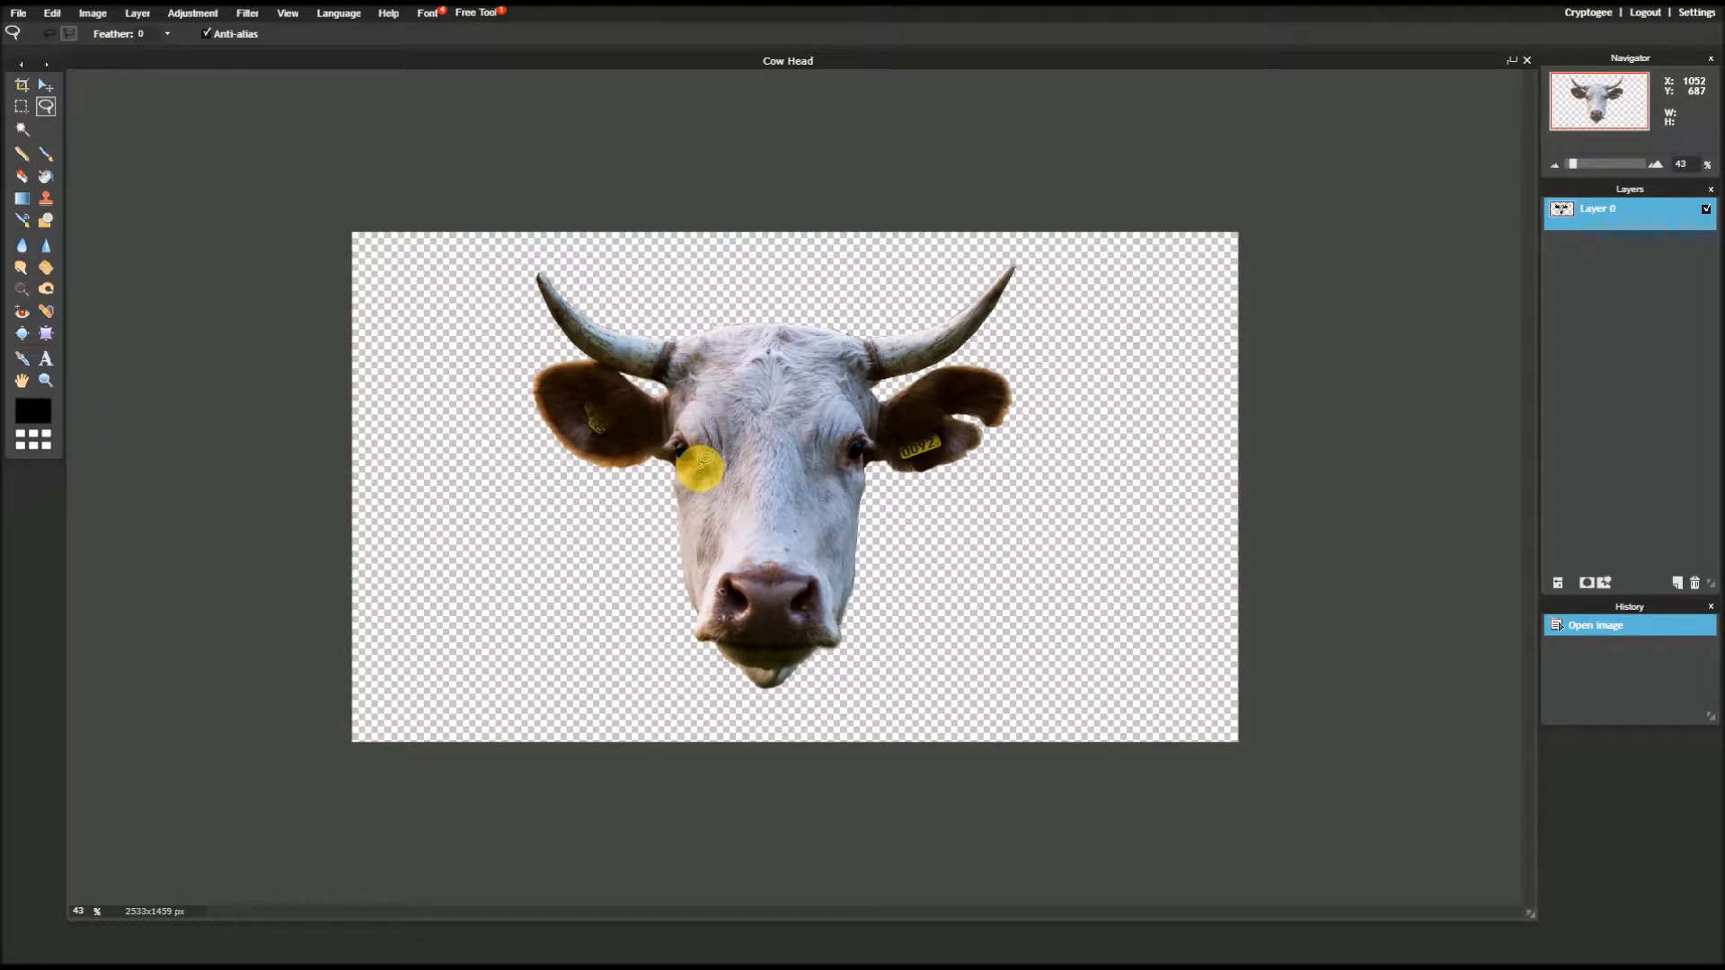
pyautogui.scroll(1, 700, 465)
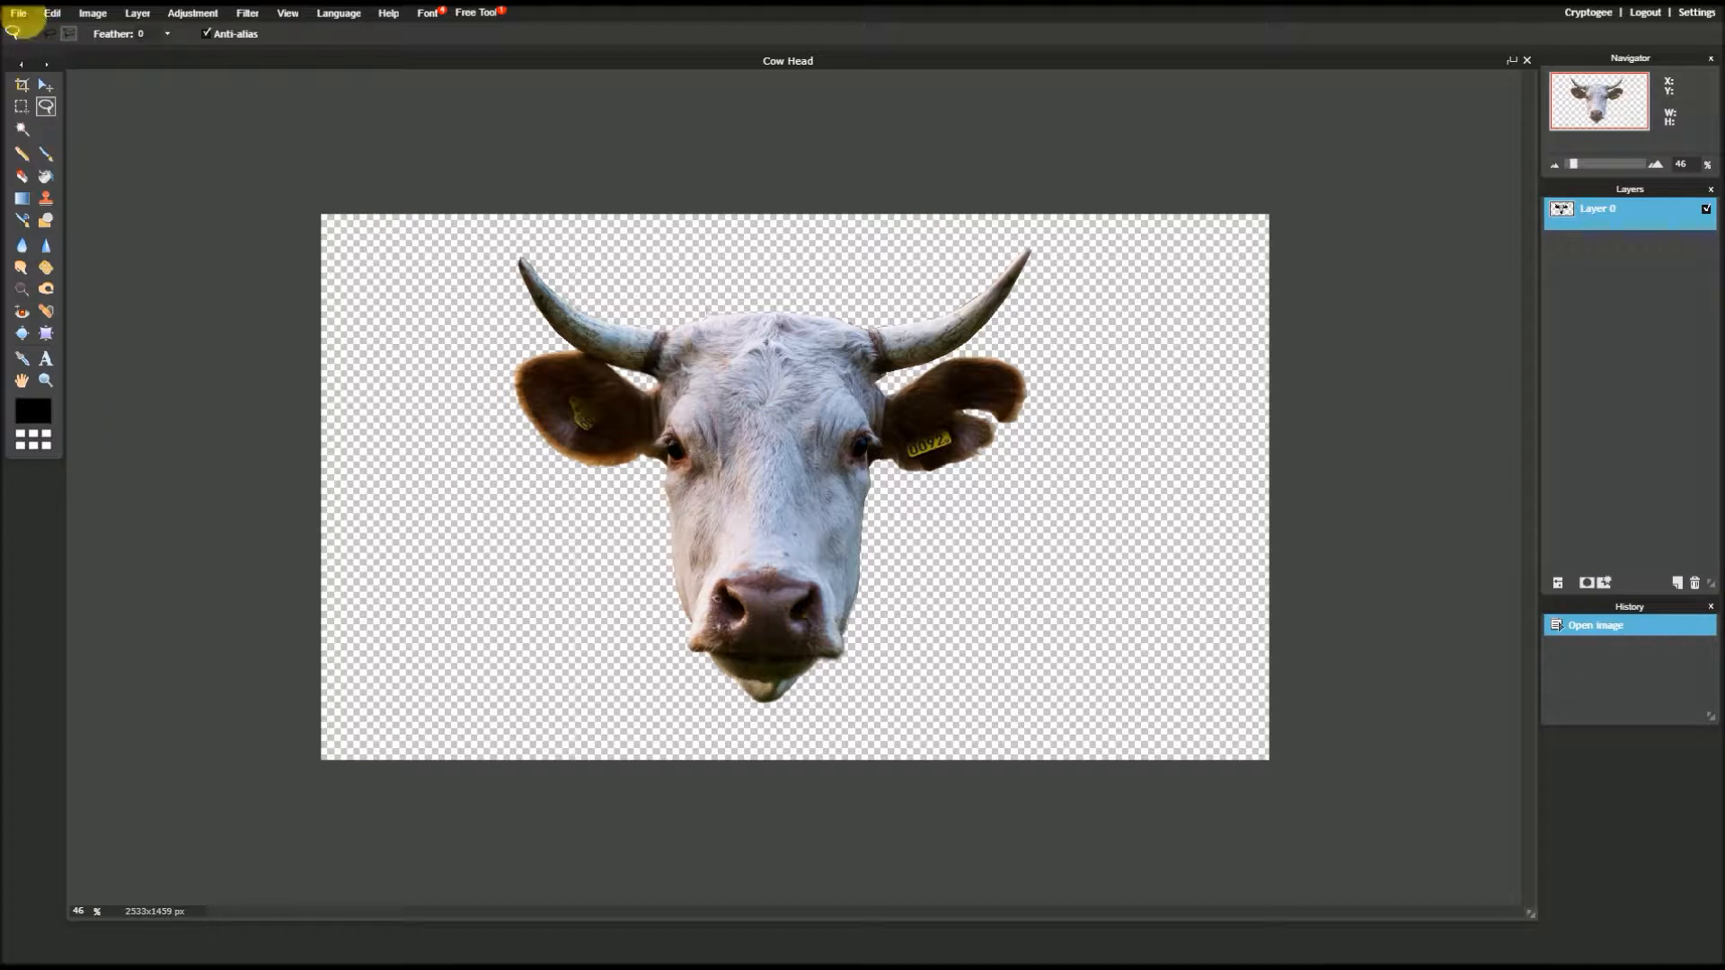
pyautogui.click(22, 14)
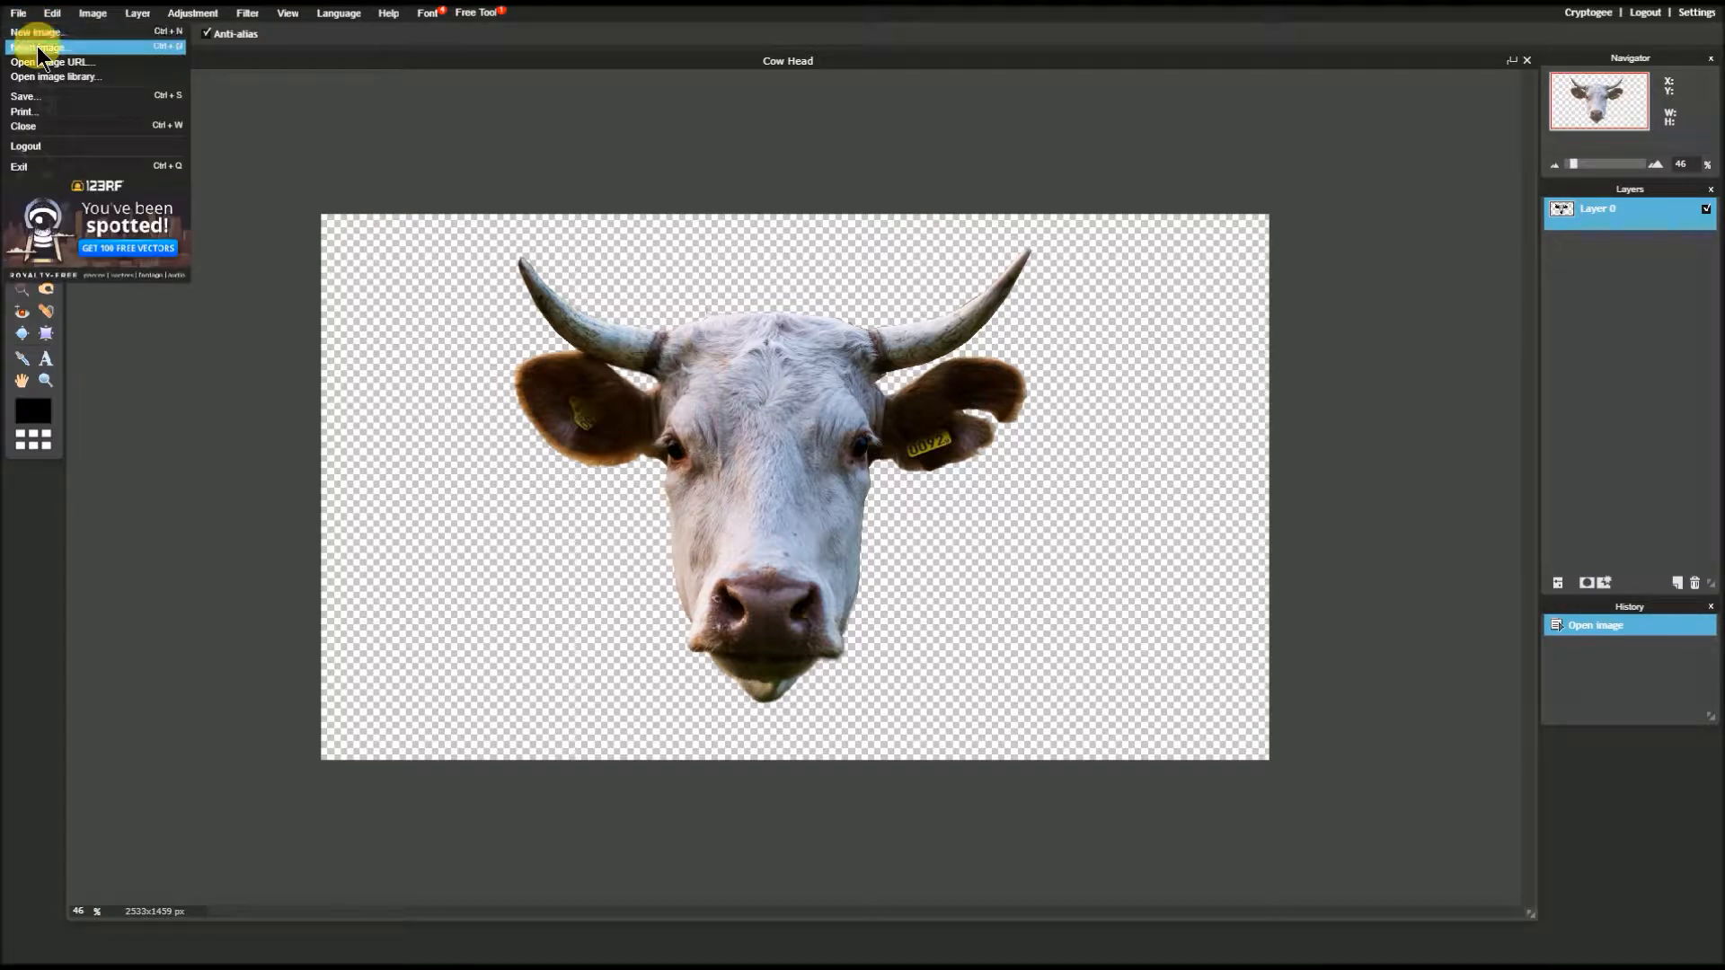
pyautogui.click(36, 46)
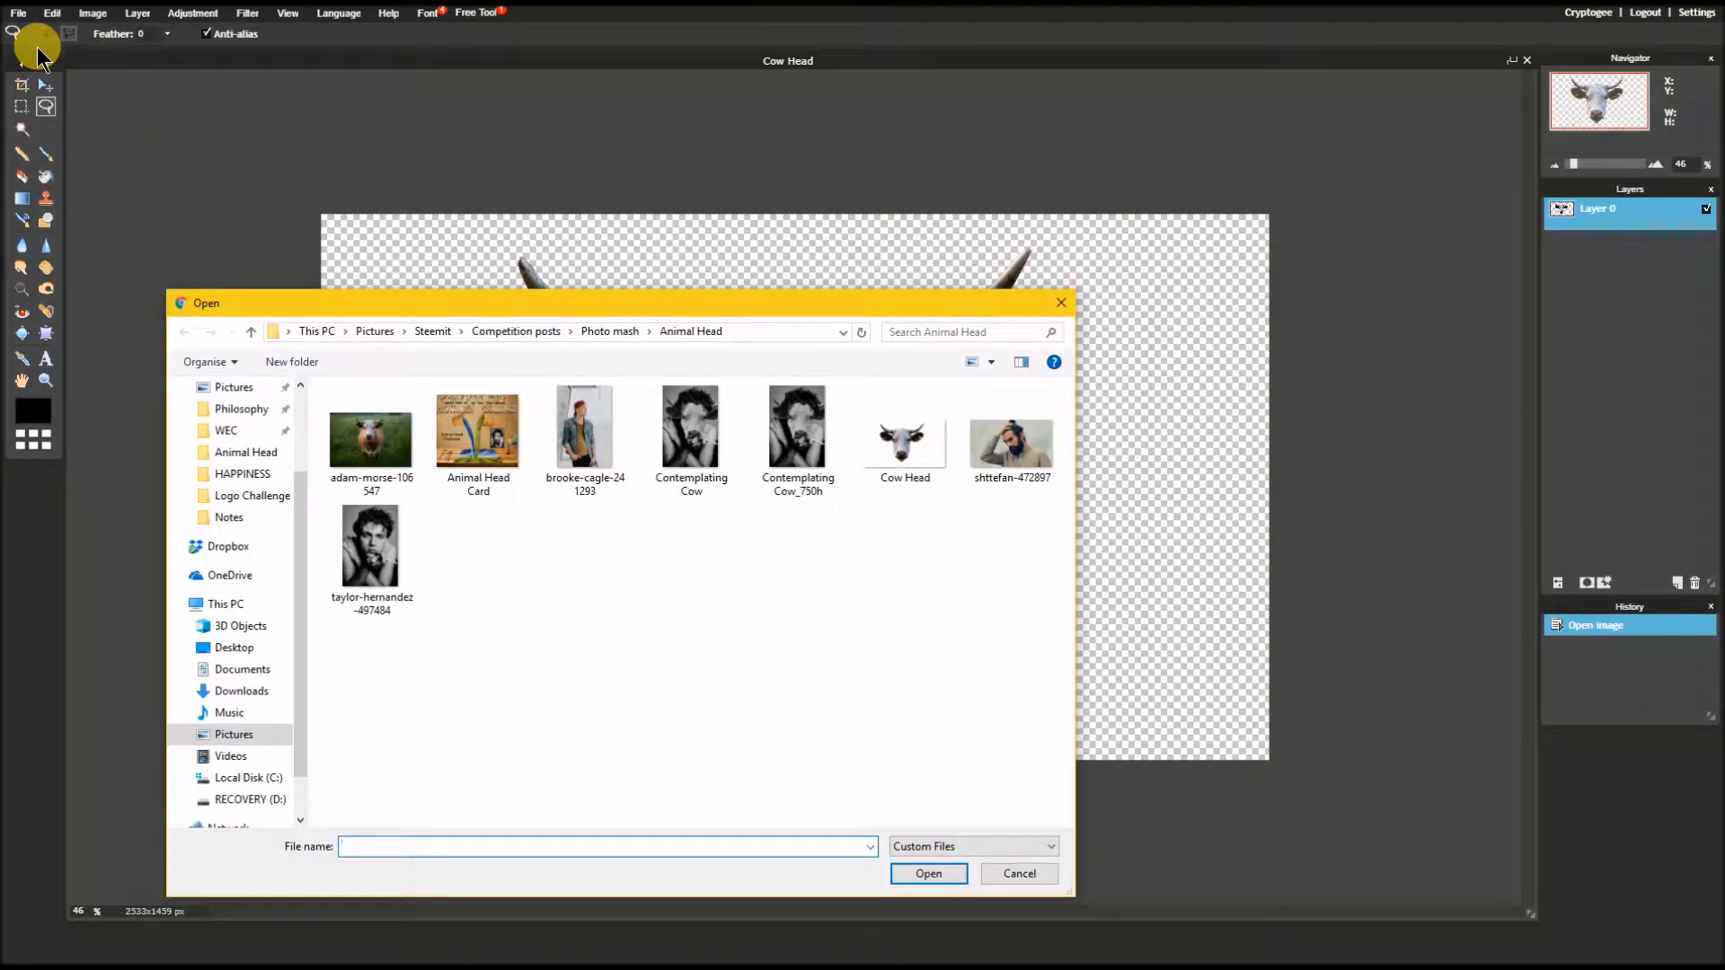
pyautogui.doubleClick(370, 532)
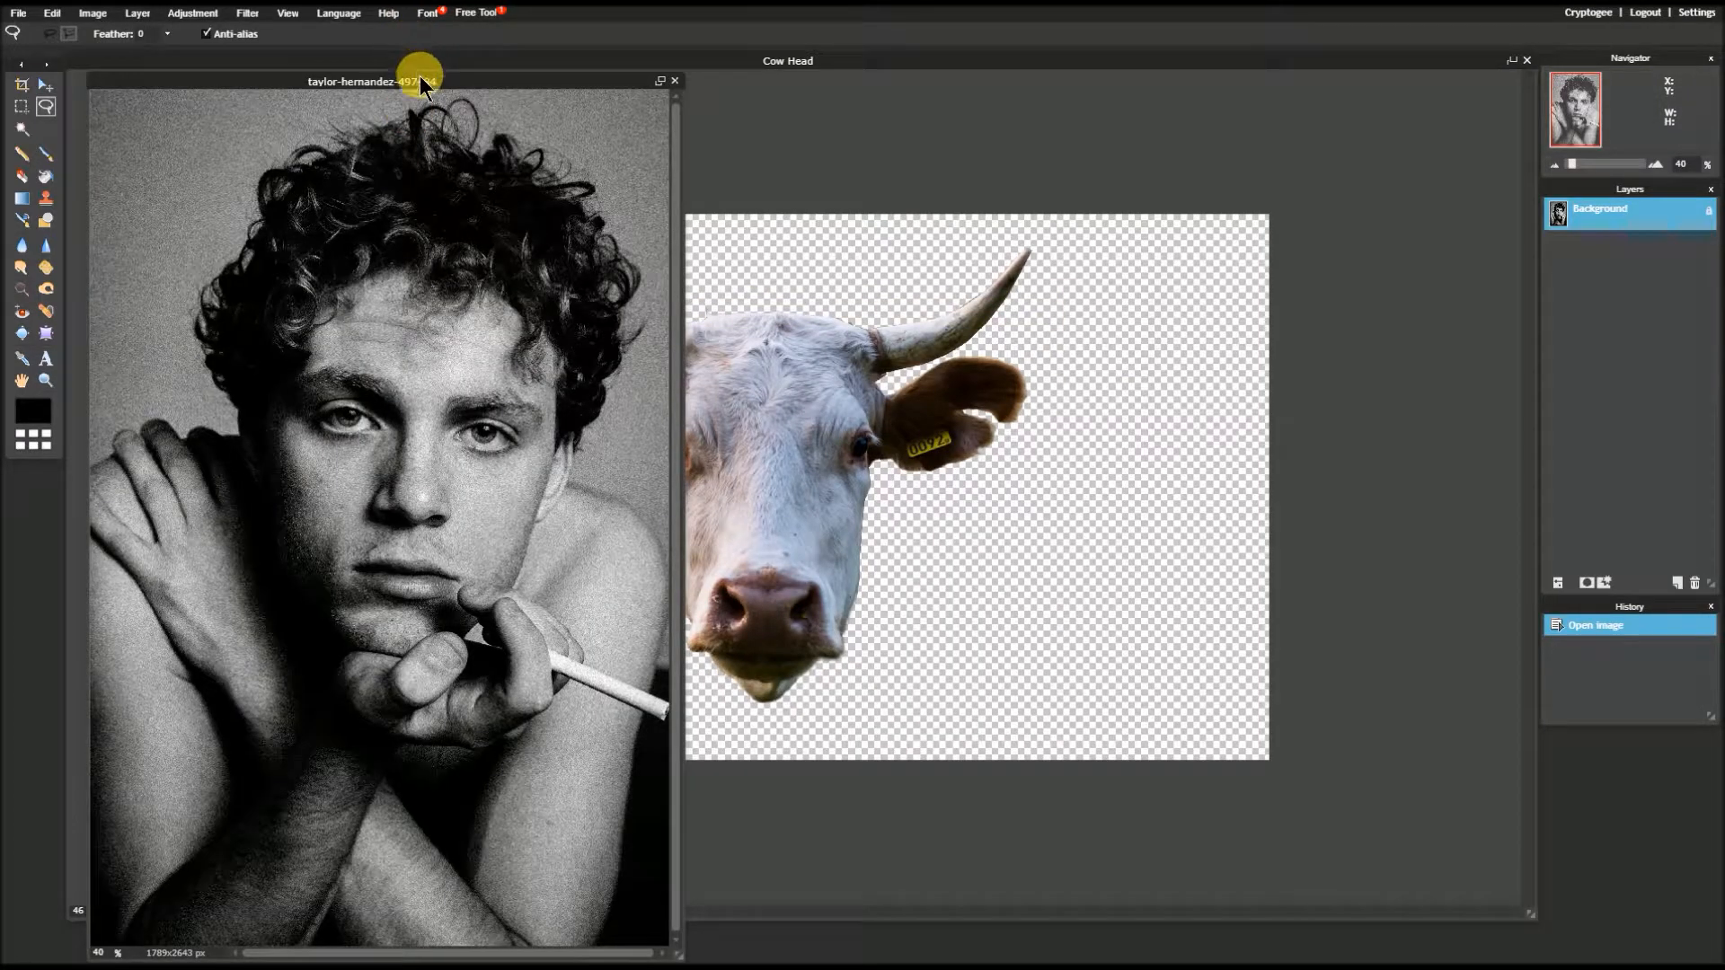
pyautogui.moveTo(418, 79); pyautogui.dragTo(690, 47)
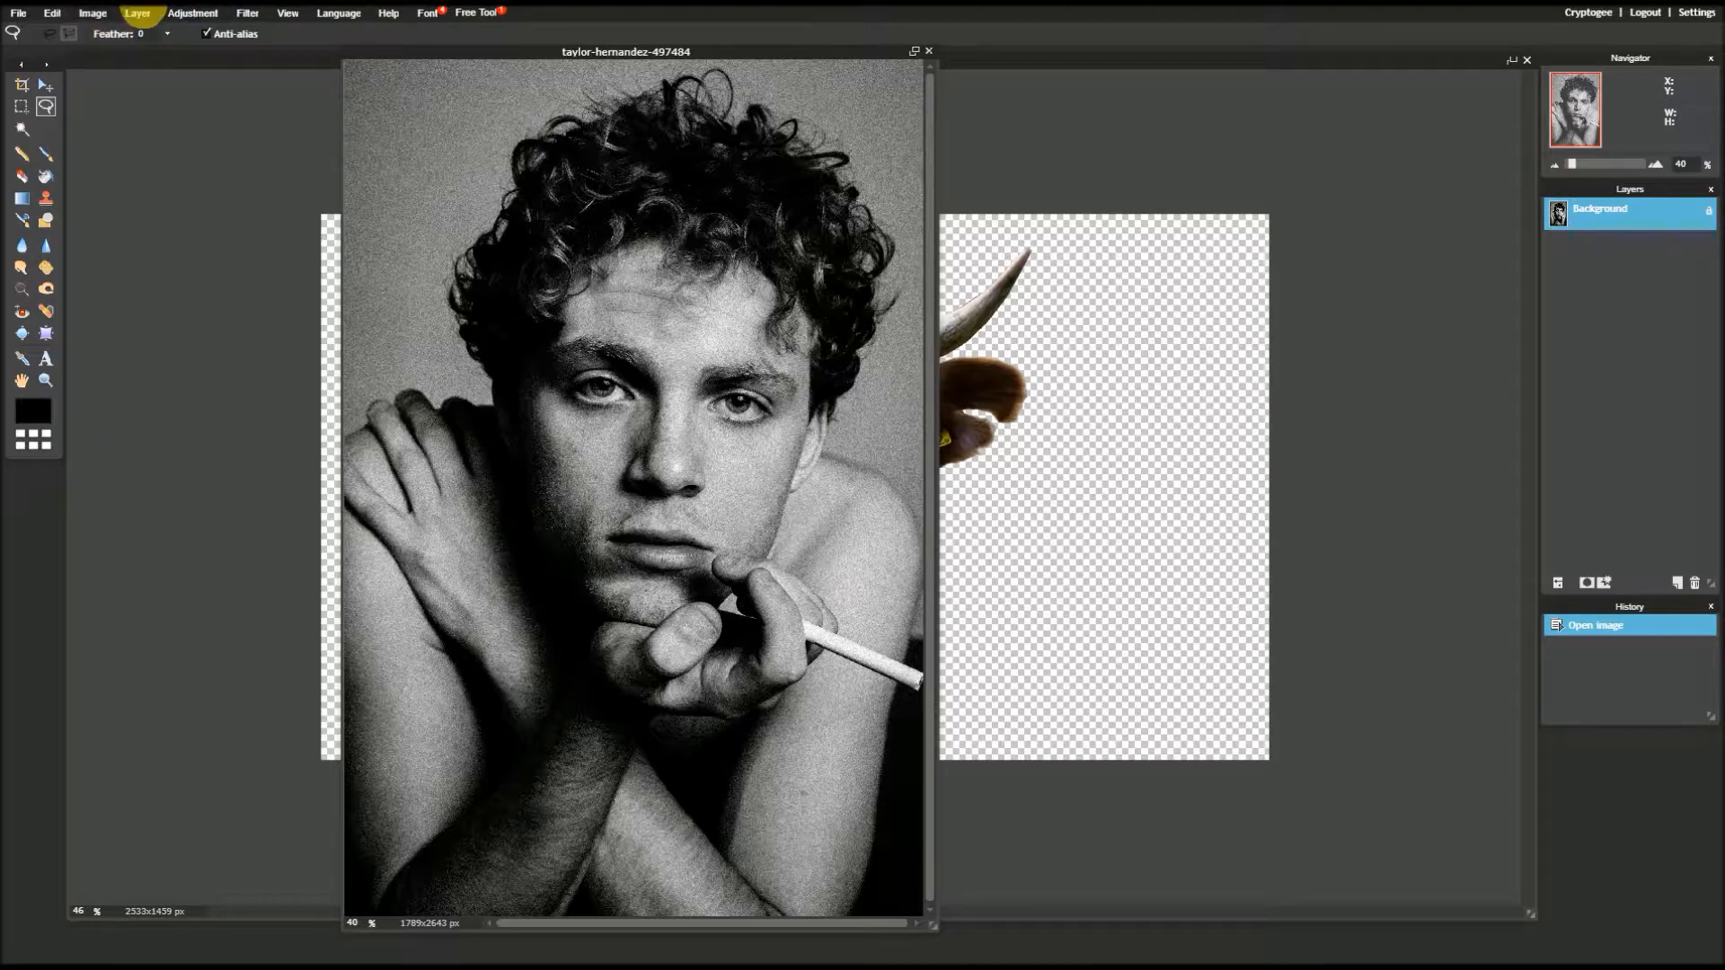
# - Add the Cow Head image as a new layer over the portrait, and close the separate Cow Head document
pyautogui.click(142, 16)
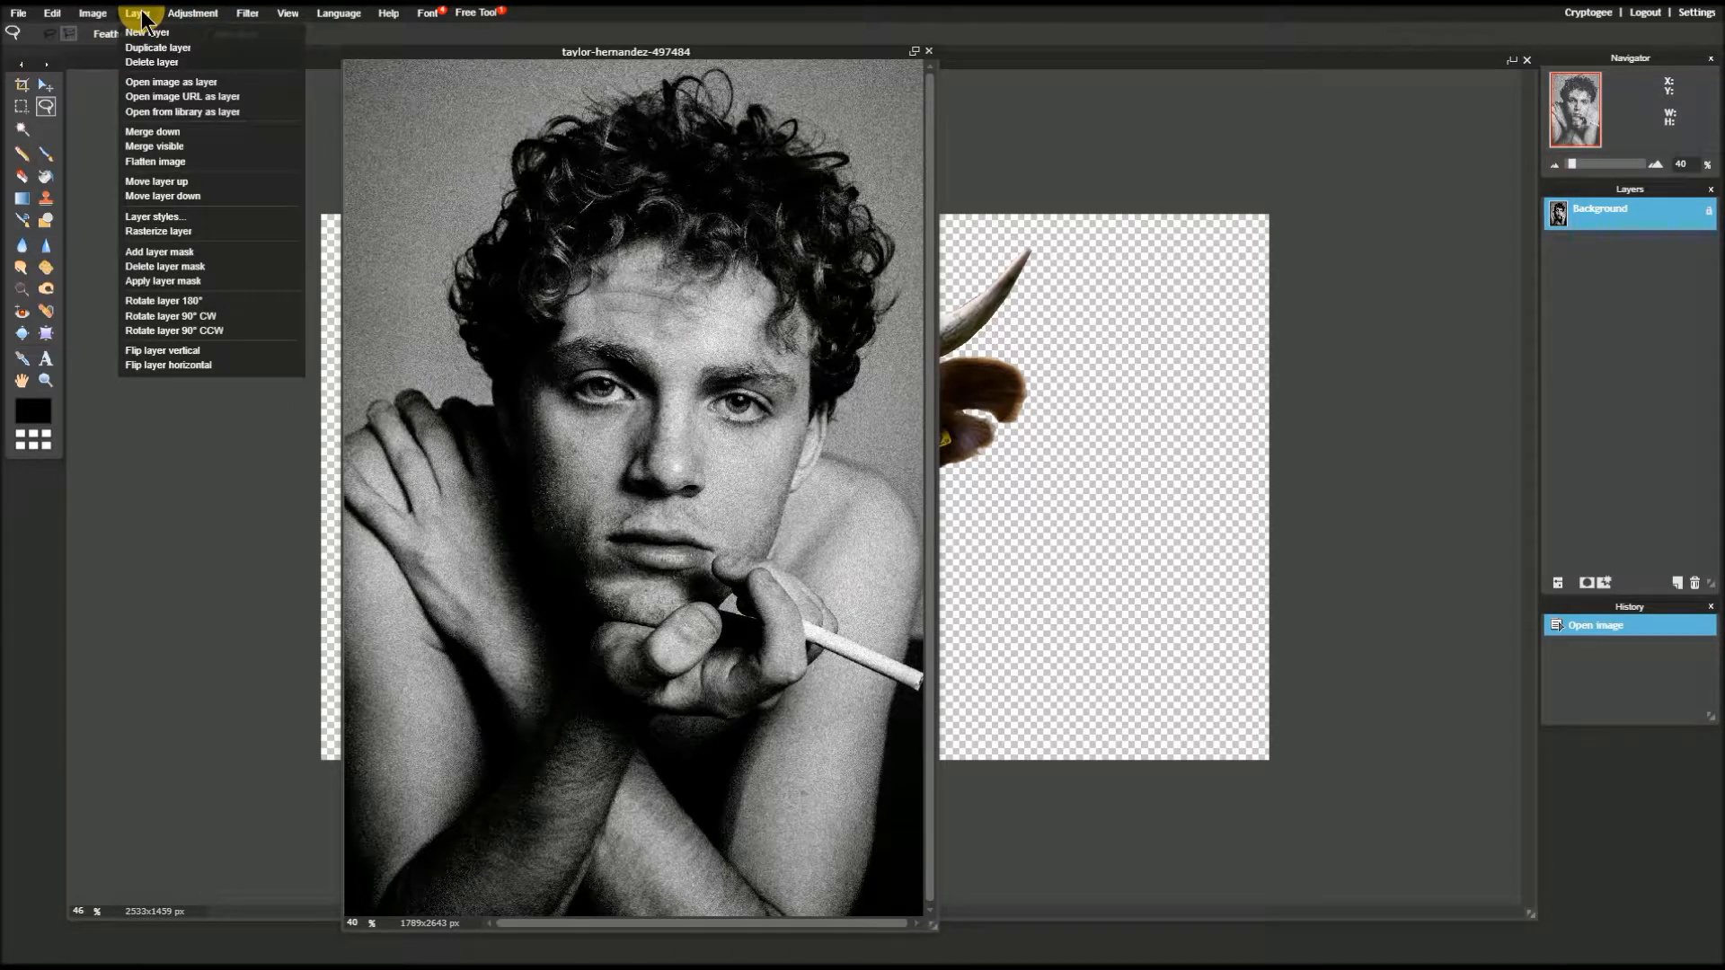
pyautogui.click(197, 88)
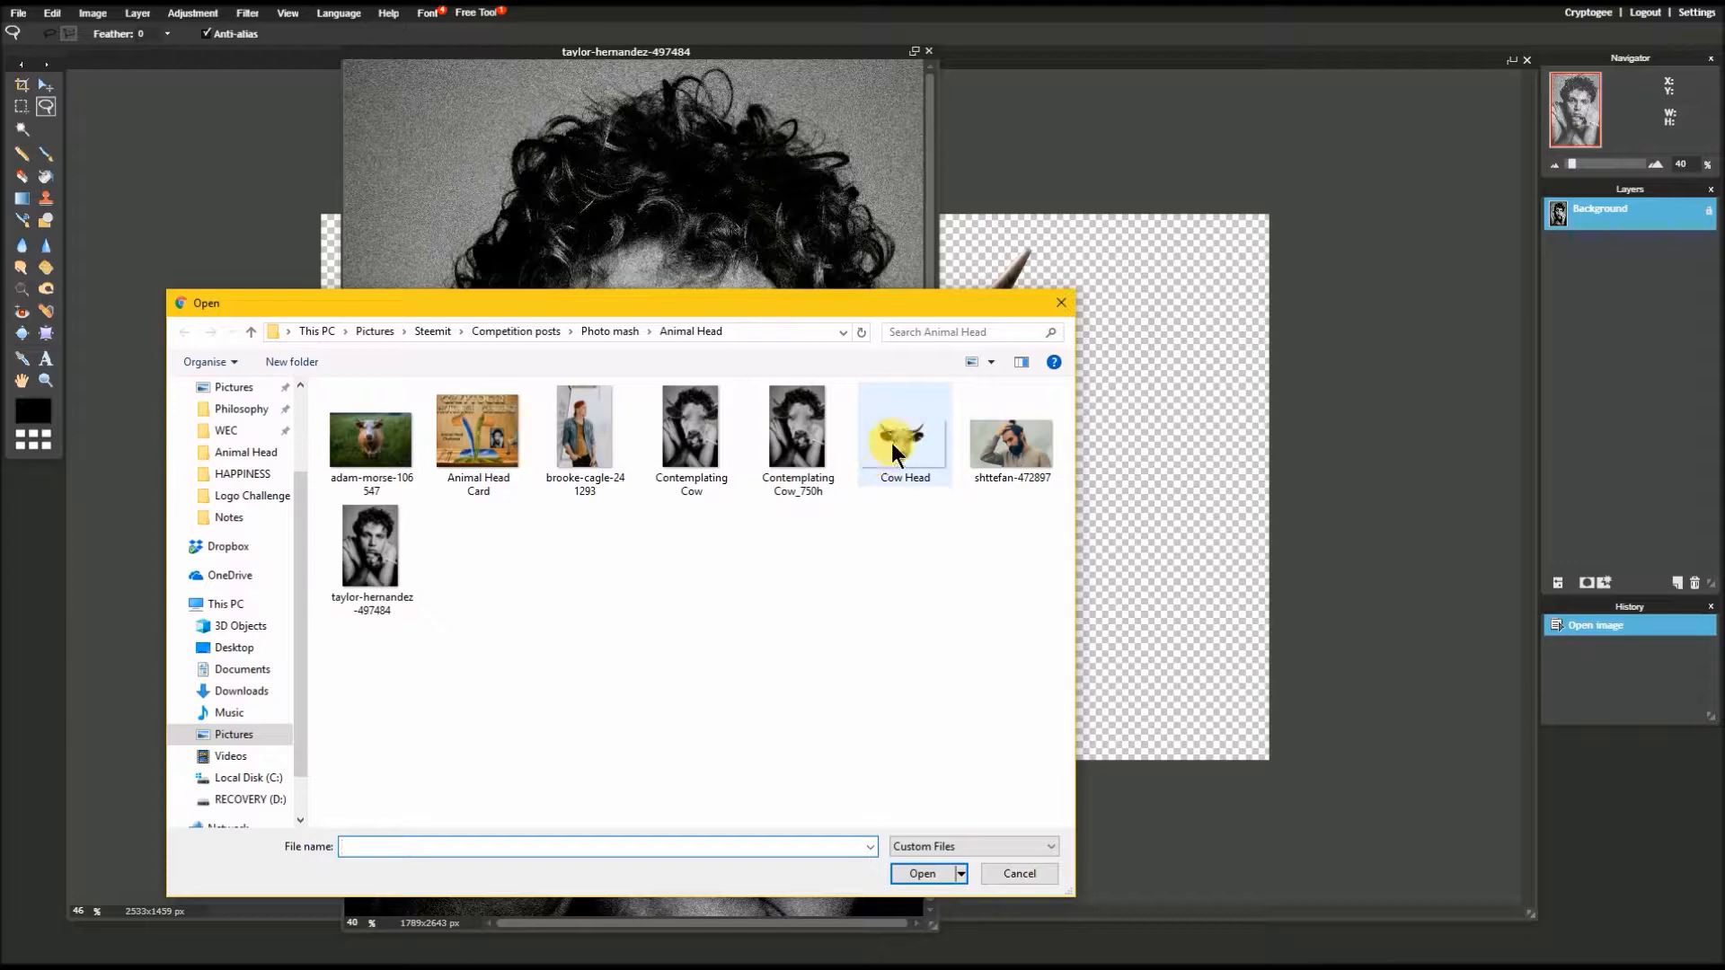
pyautogui.doubleClick(892, 440)
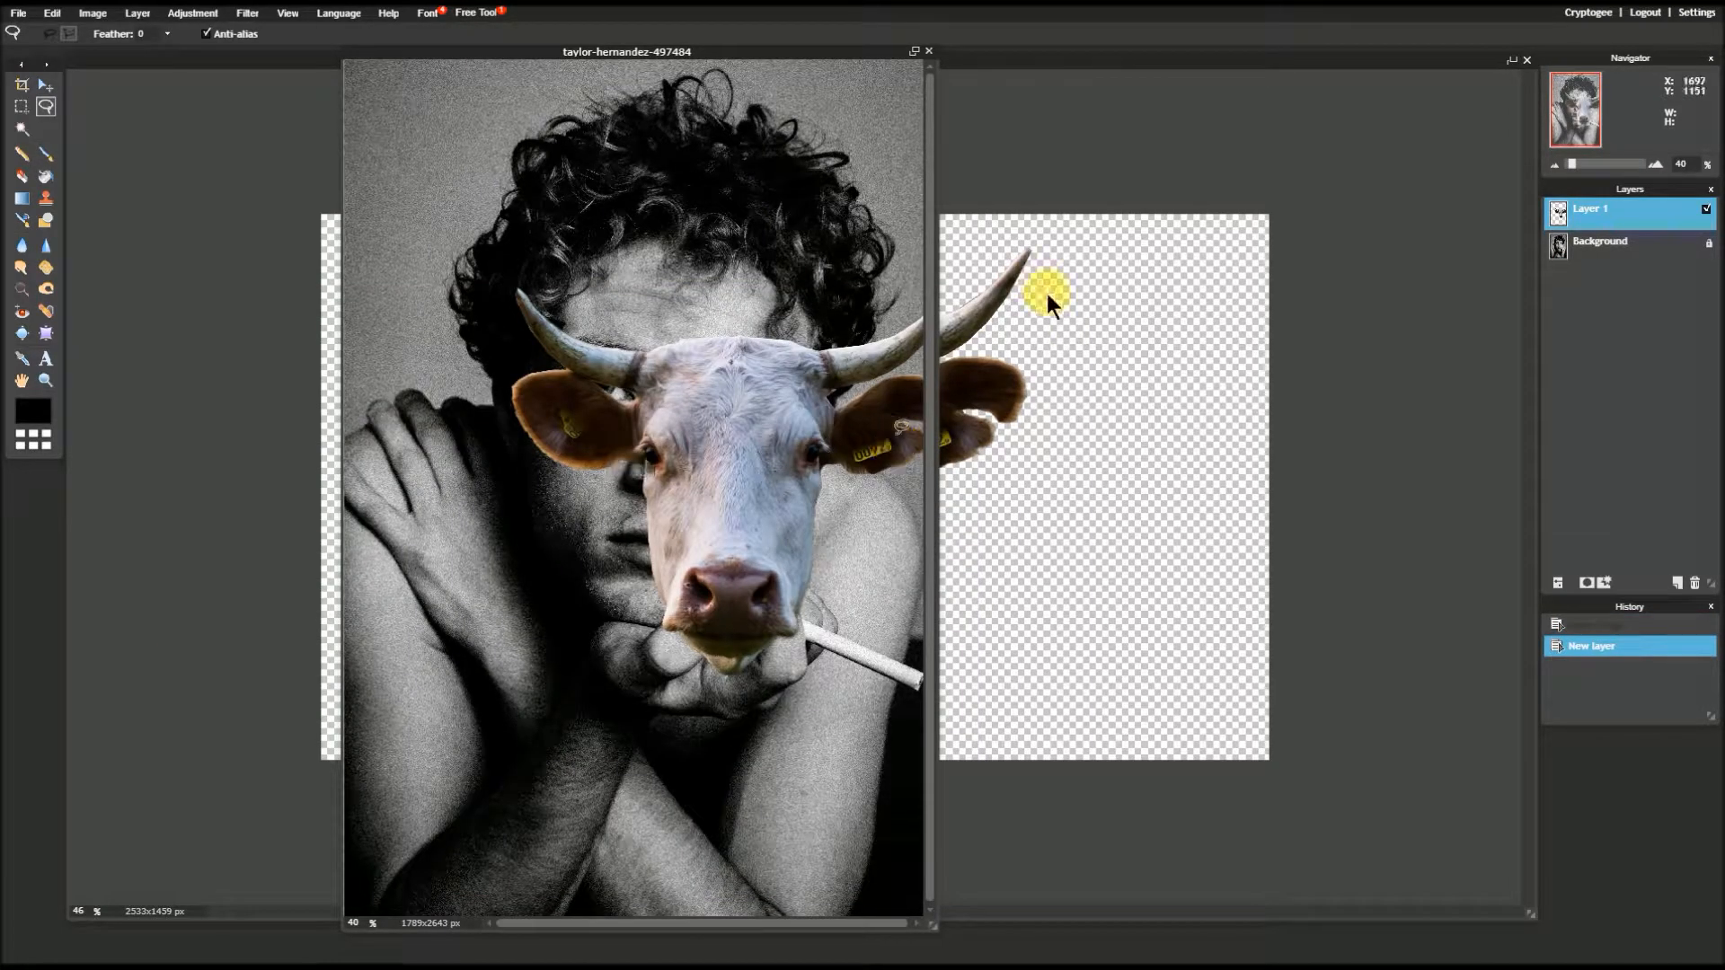
pyautogui.click(1456, 67)
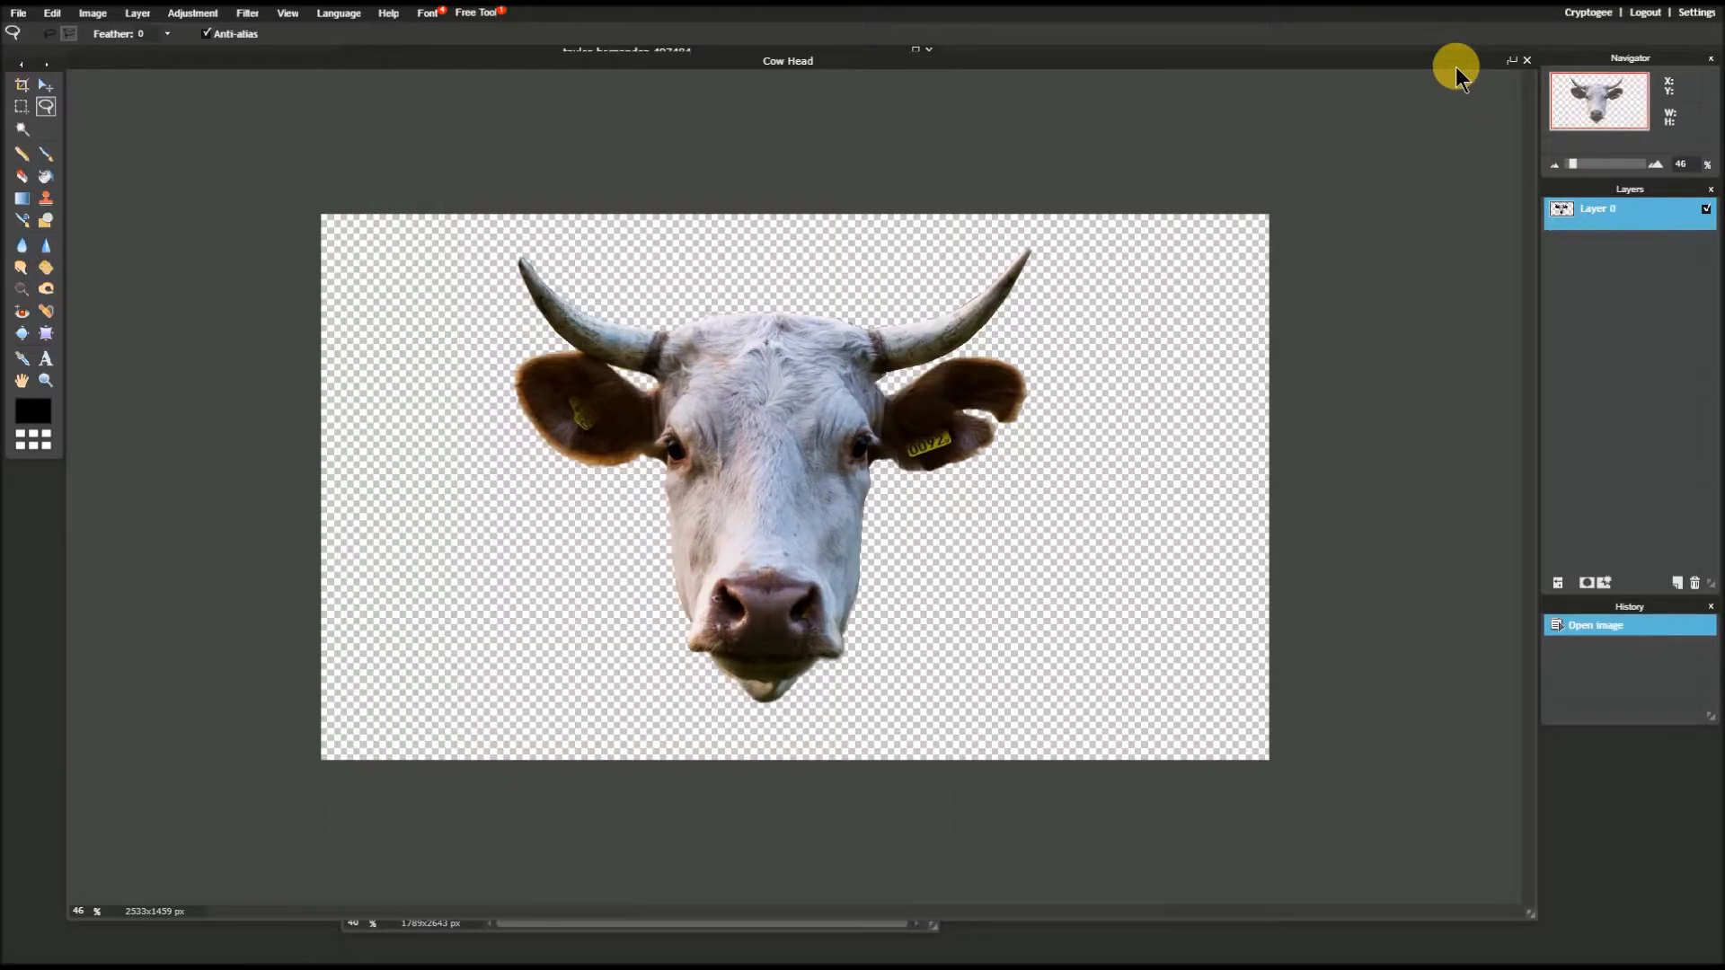
pyautogui.click(1527, 57)
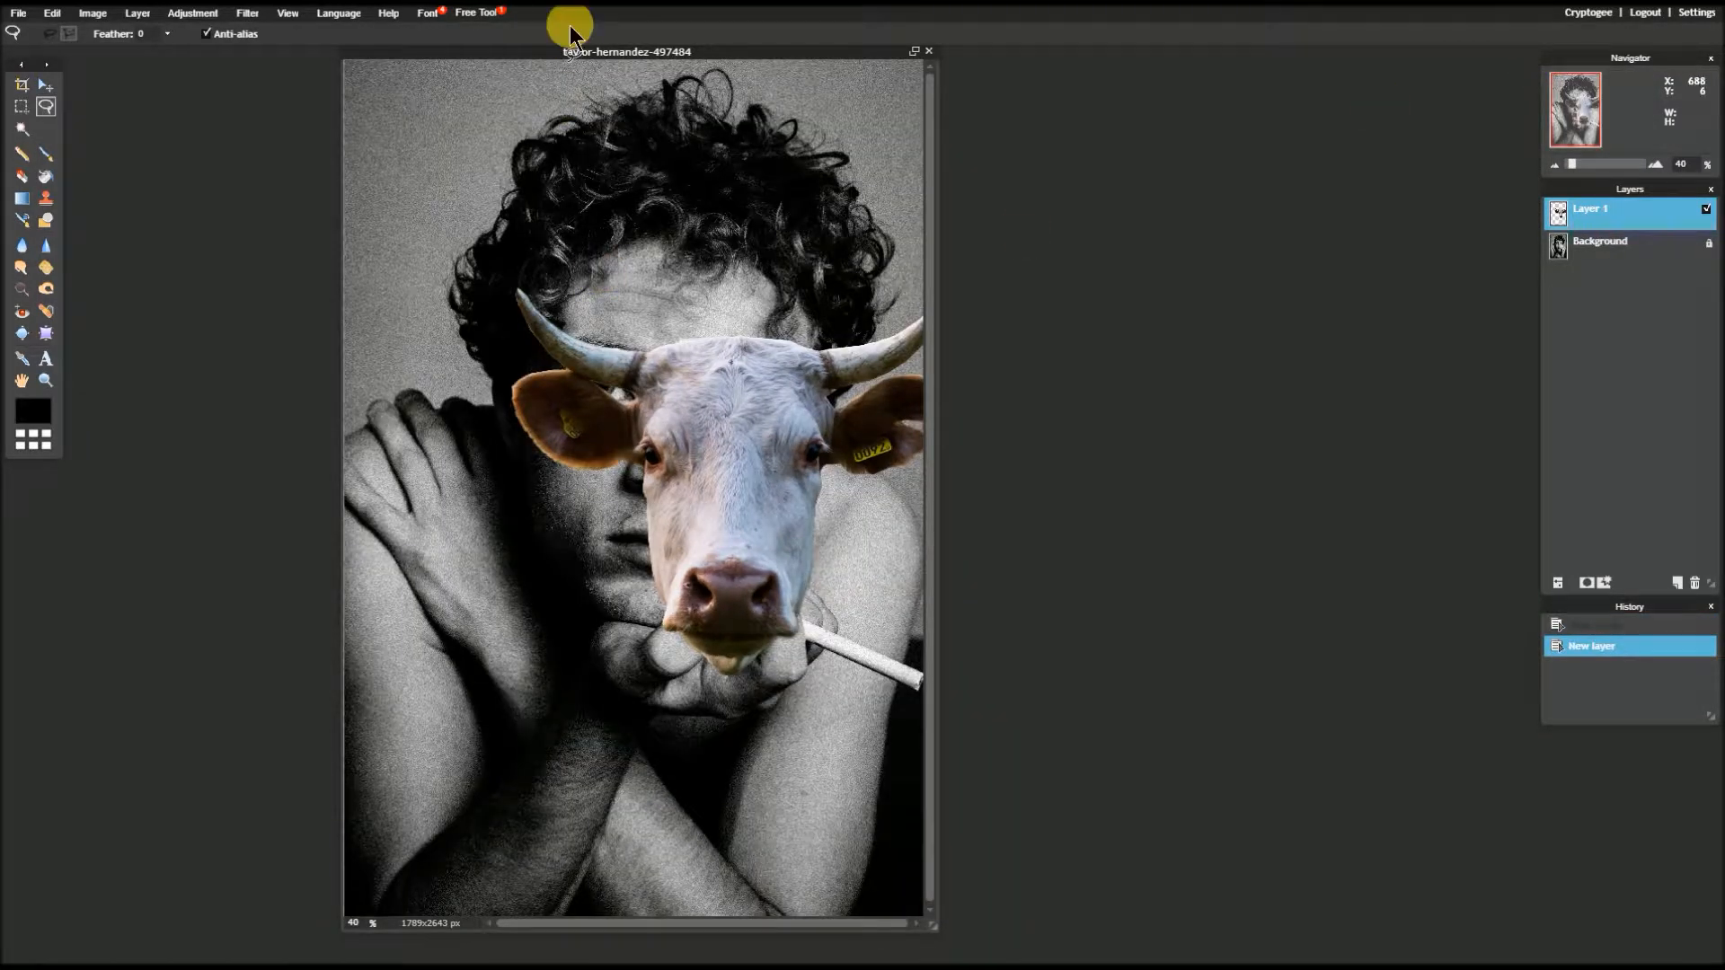
# - Move the cow head layer up and to the left so that it sits over the man's face
pyautogui.click(45, 84)
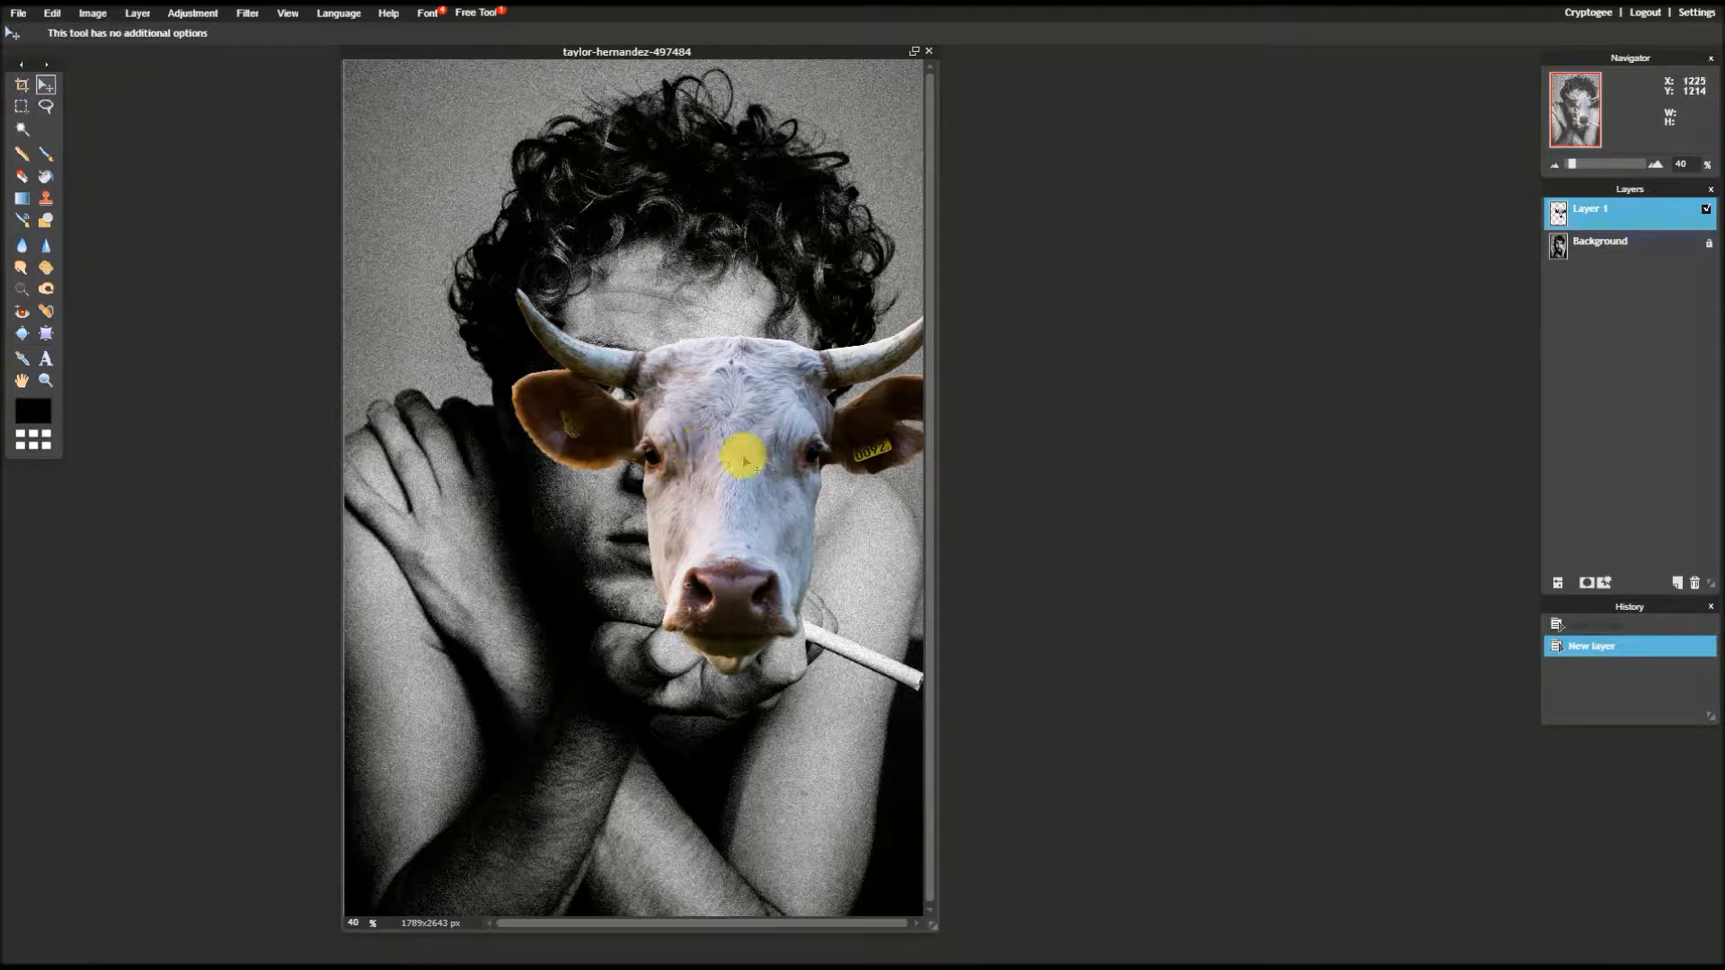
pyautogui.moveTo(742, 456); pyautogui.dragTo(671, 387)
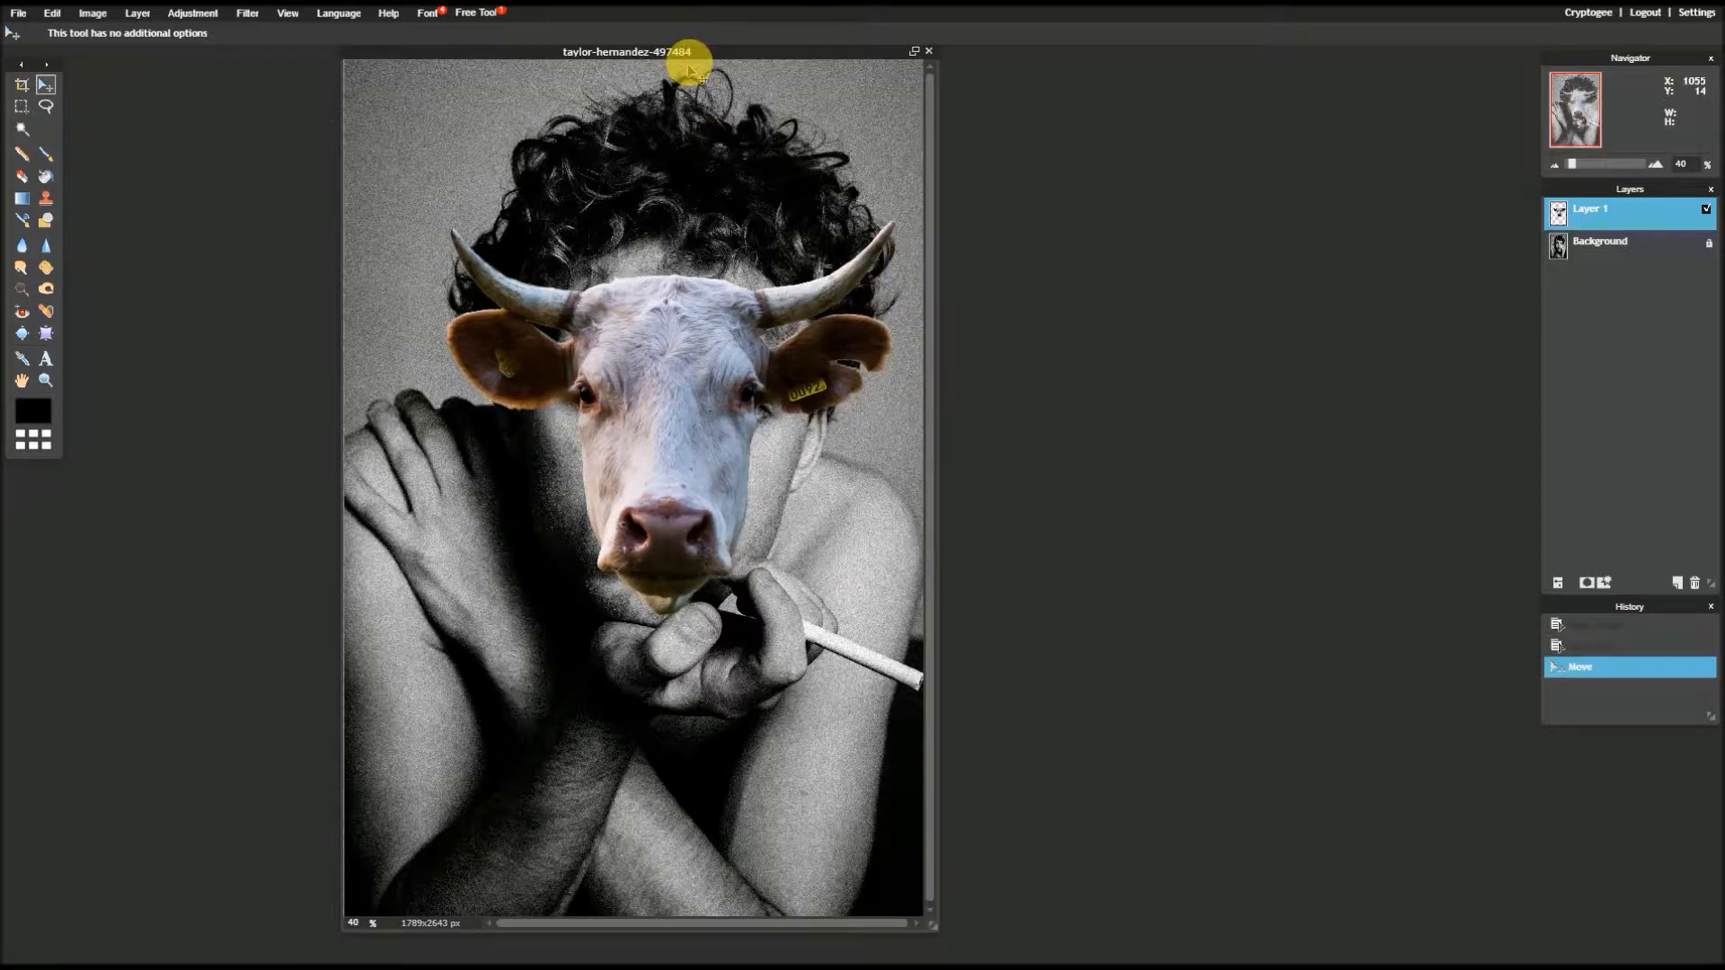
pyautogui.moveTo(690, 51); pyautogui.dragTo(856, 40)
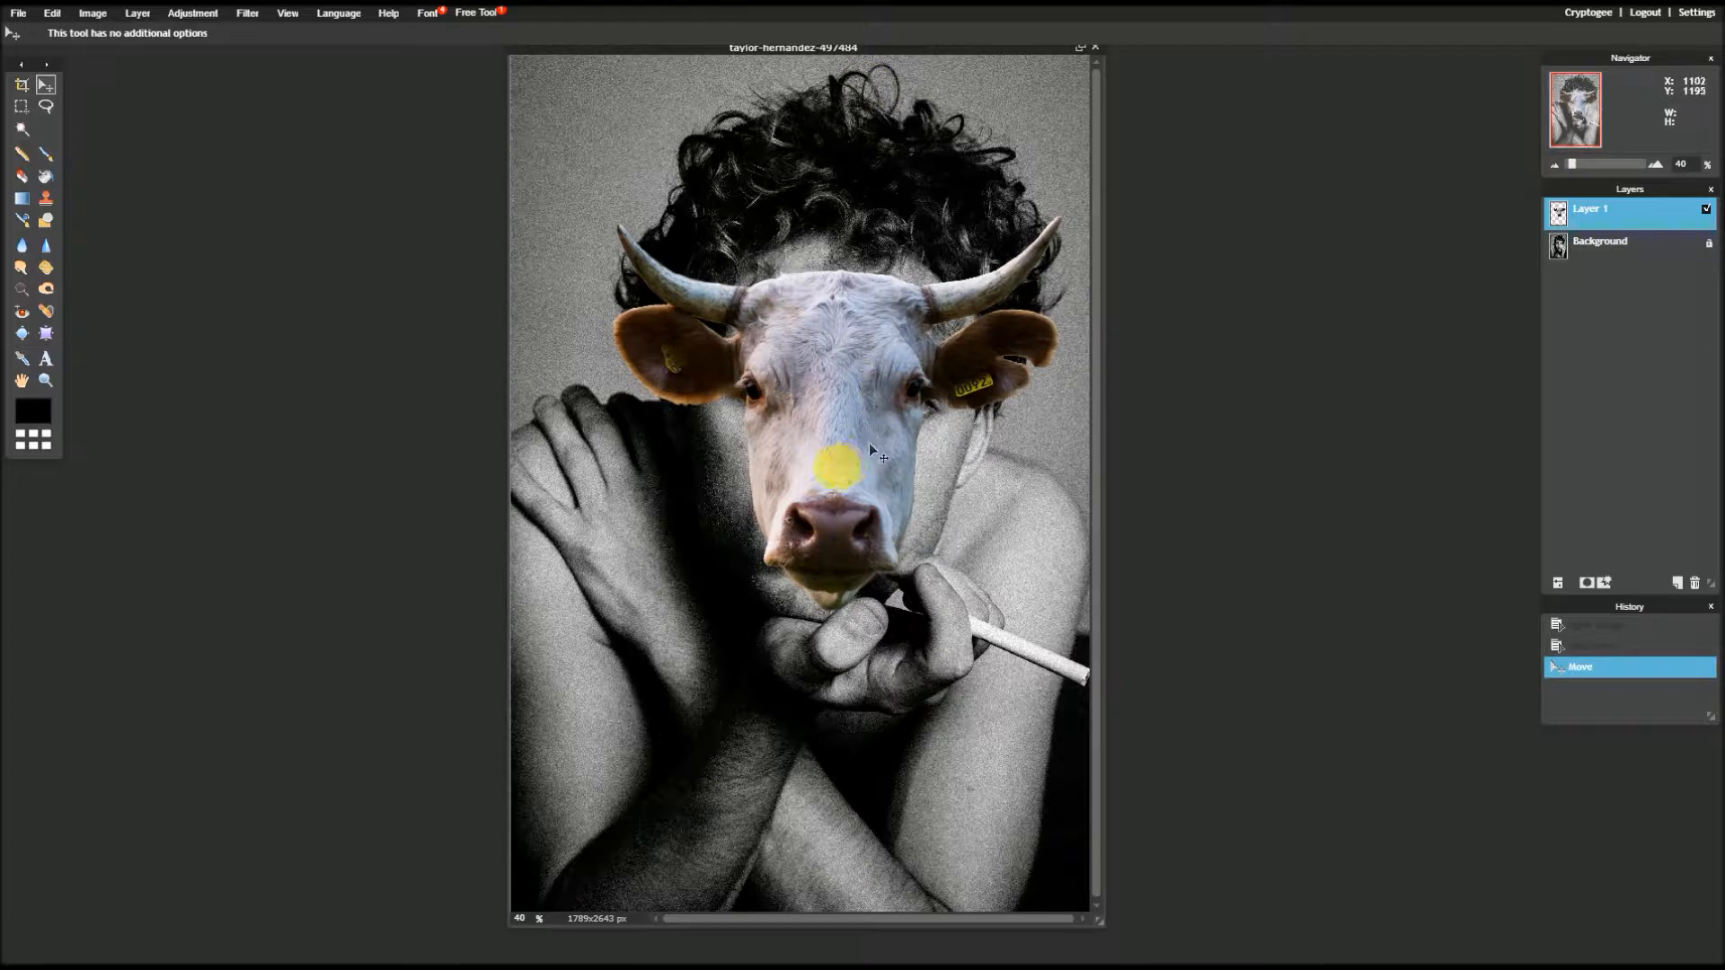
pyautogui.moveTo(821, 448); pyautogui.dragTo(823, 444)
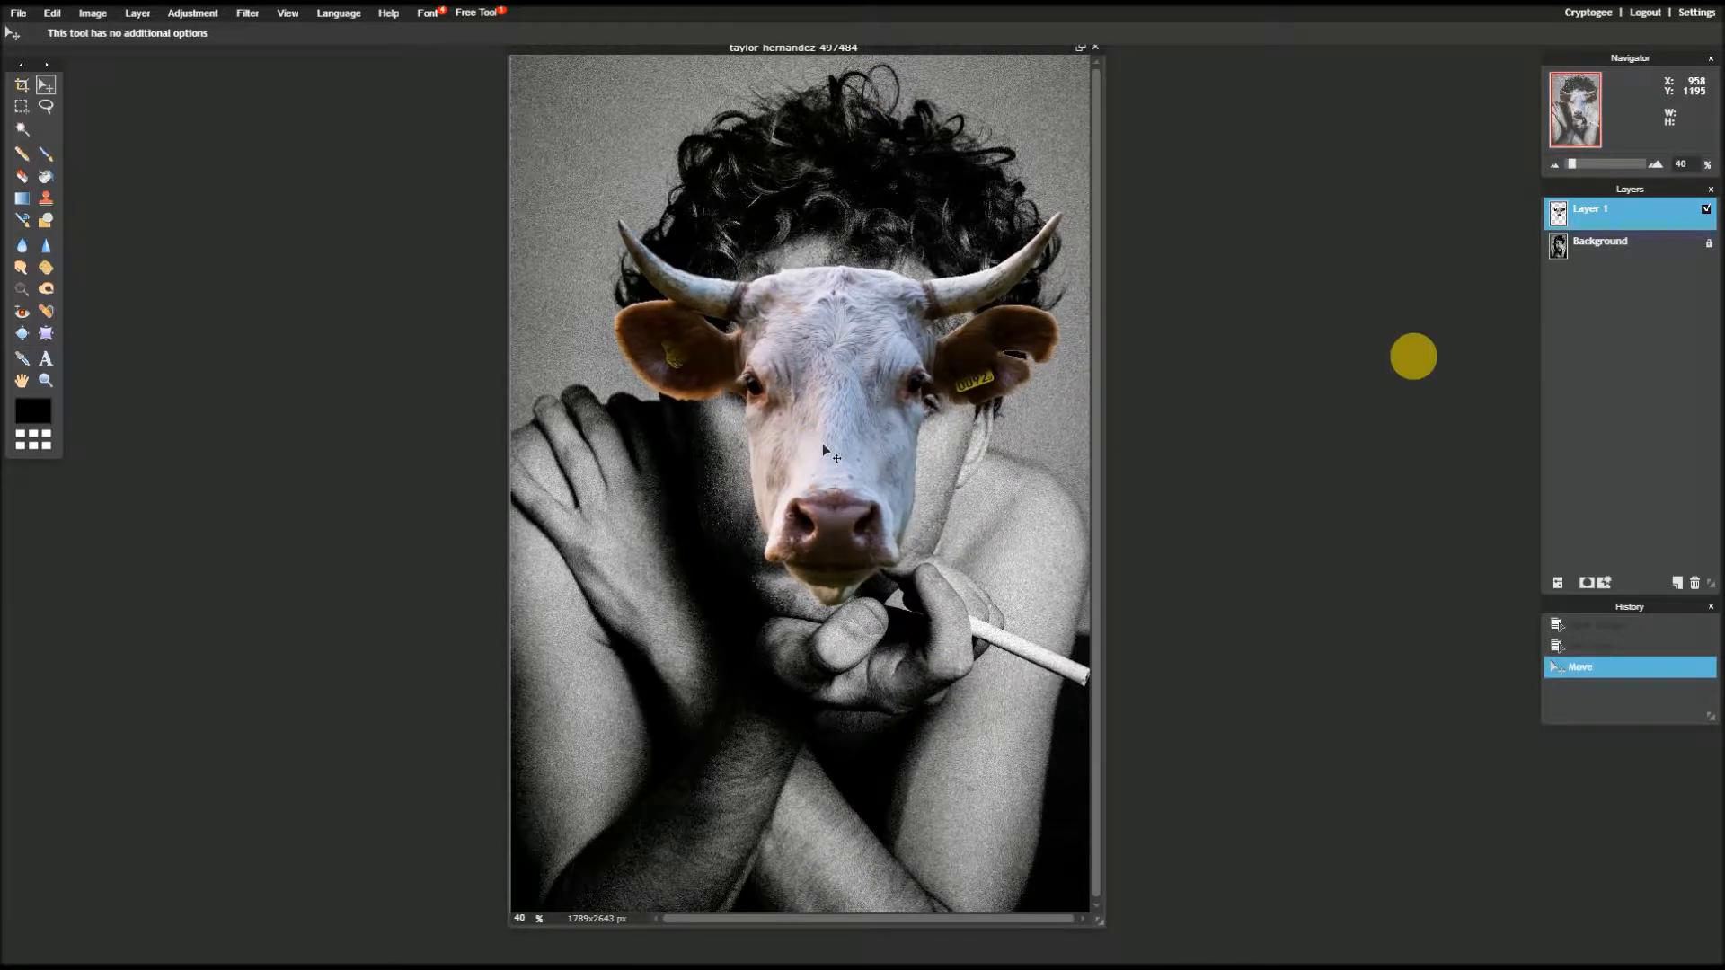
# - Lower the cow head layer's opacity to 63 so the man's face shows through
pyautogui.click(1560, 584)
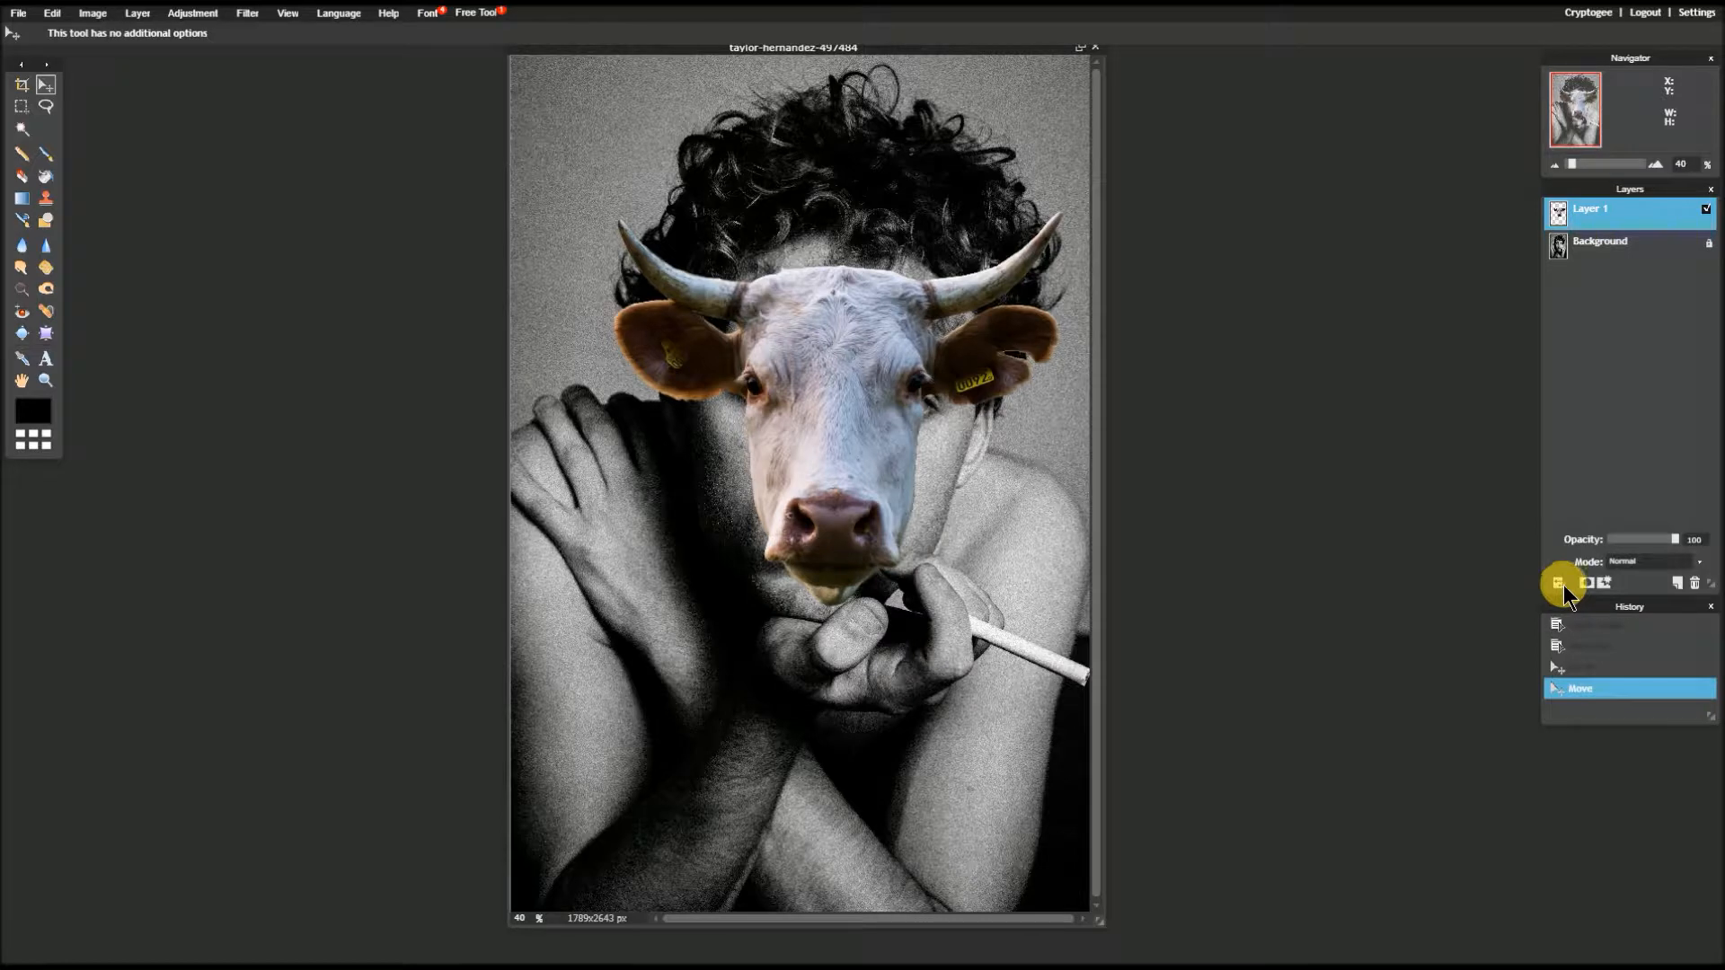
pyautogui.moveTo(1674, 539); pyautogui.dragTo(1647, 536)
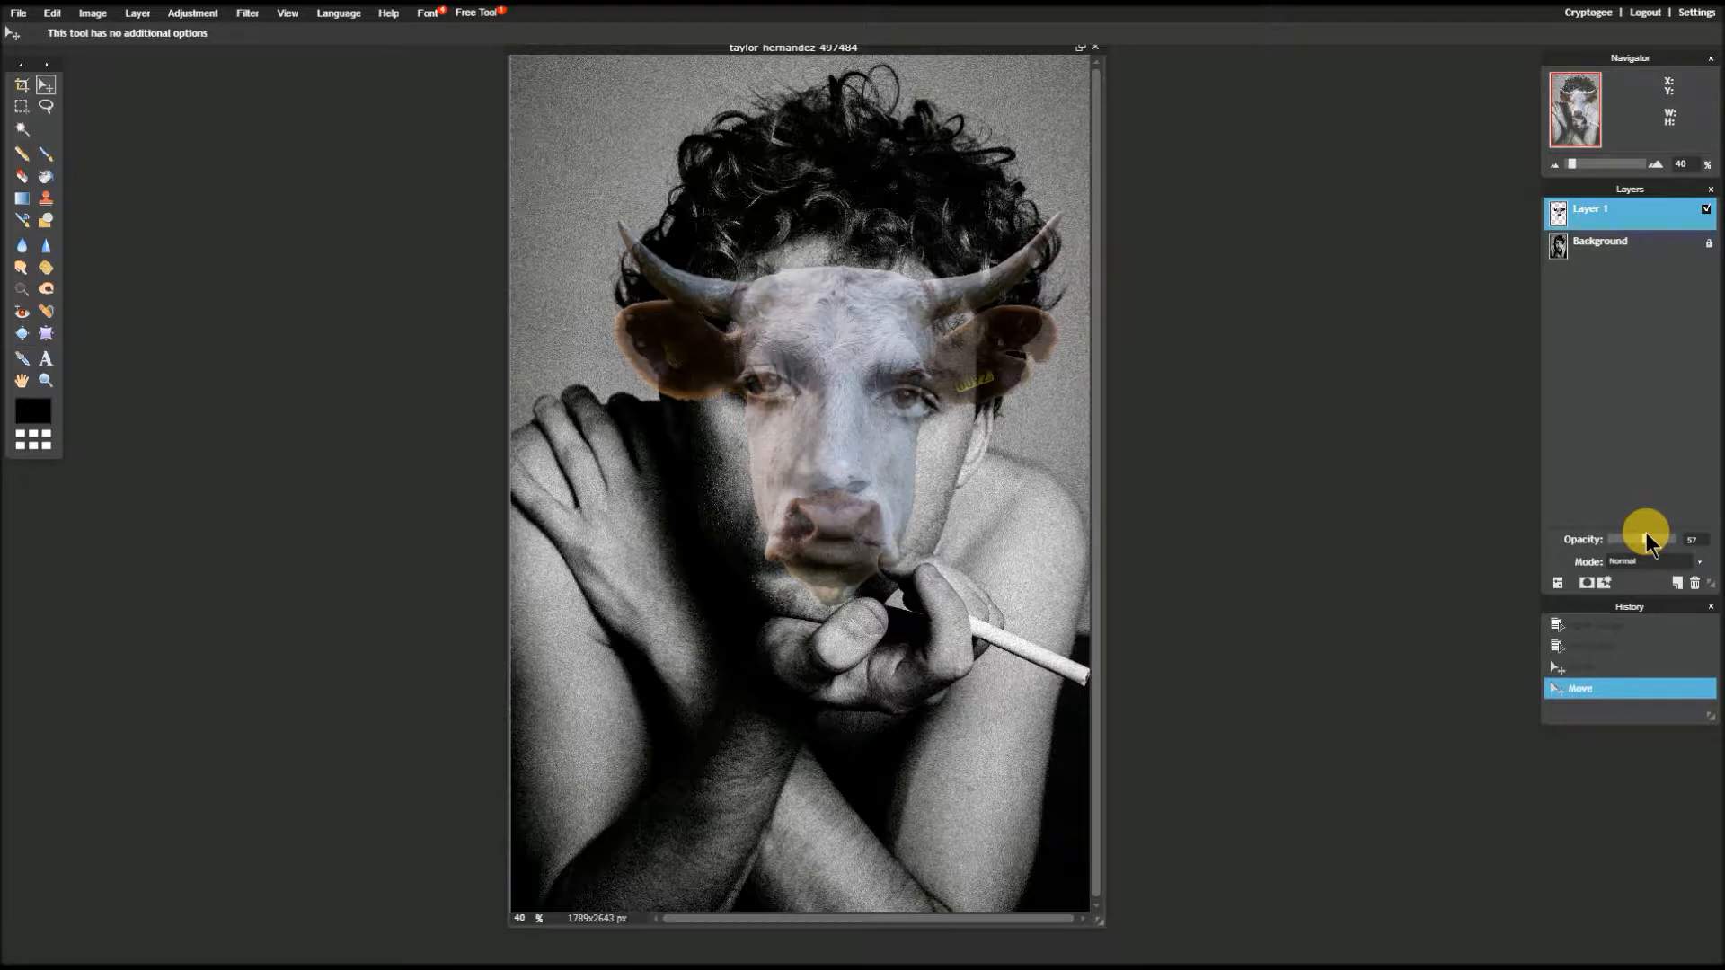
pyautogui.moveTo(1650, 528); pyautogui.dragTo(1650, 528)
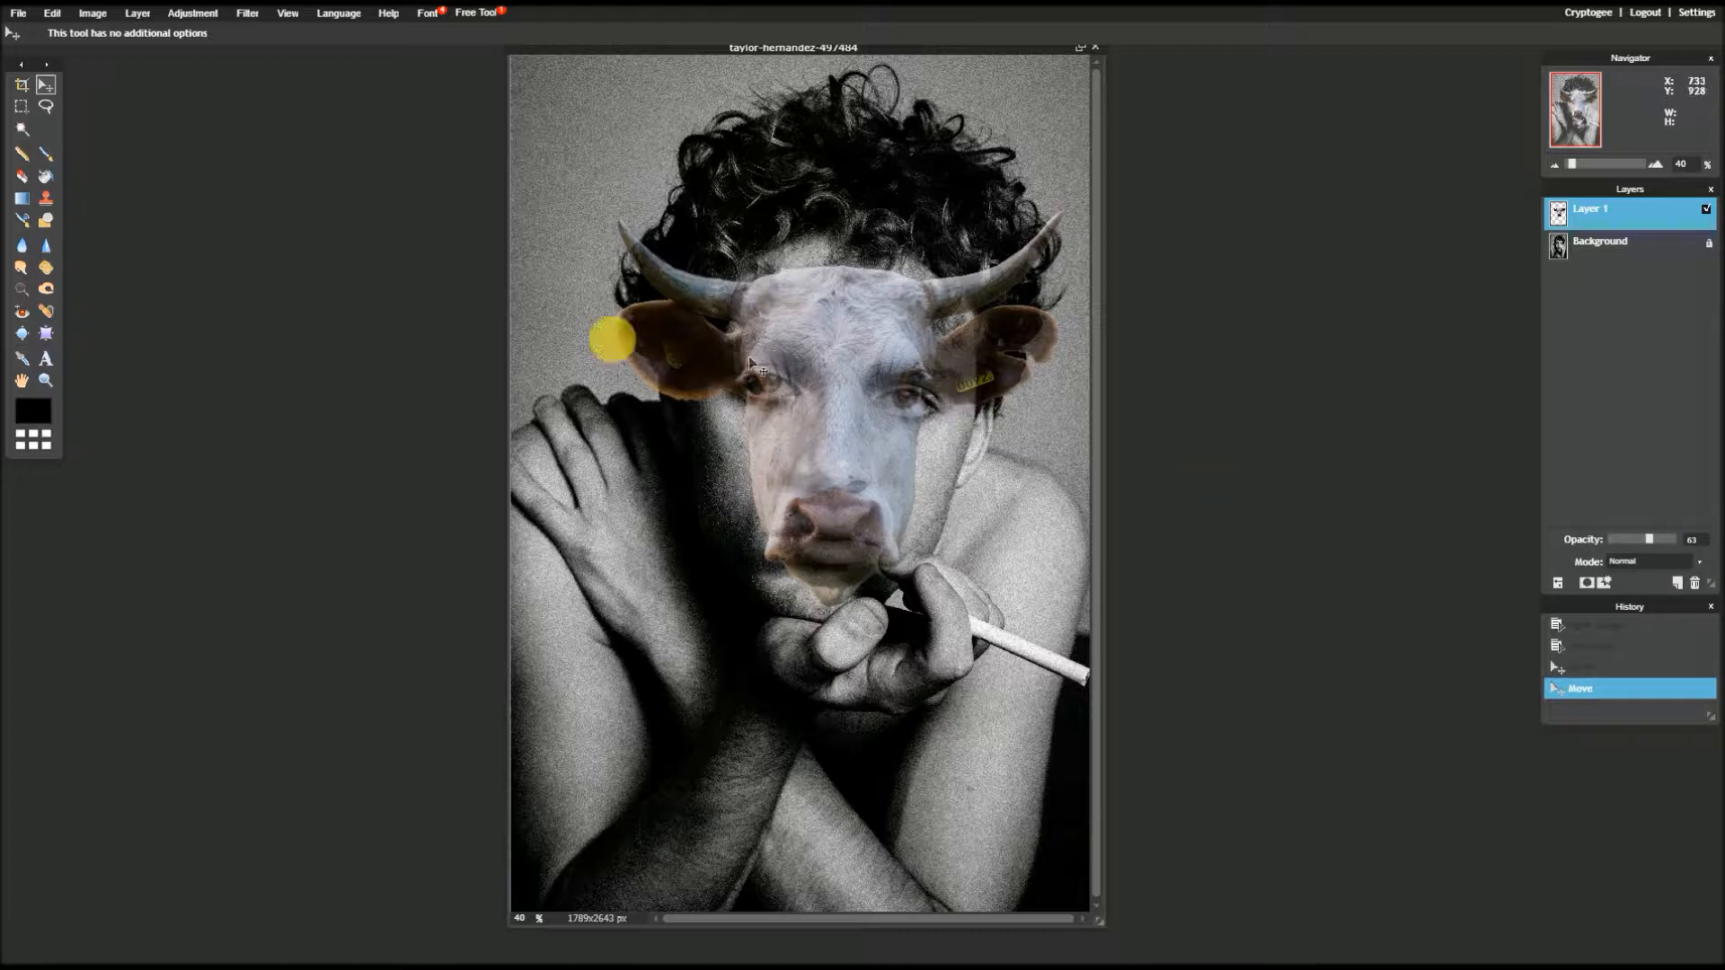
# - Rotate the cow head layer a few degrees clockwise with Free transform and shift it slightly right to line up with the man's face
pyautogui.click(51, 15)
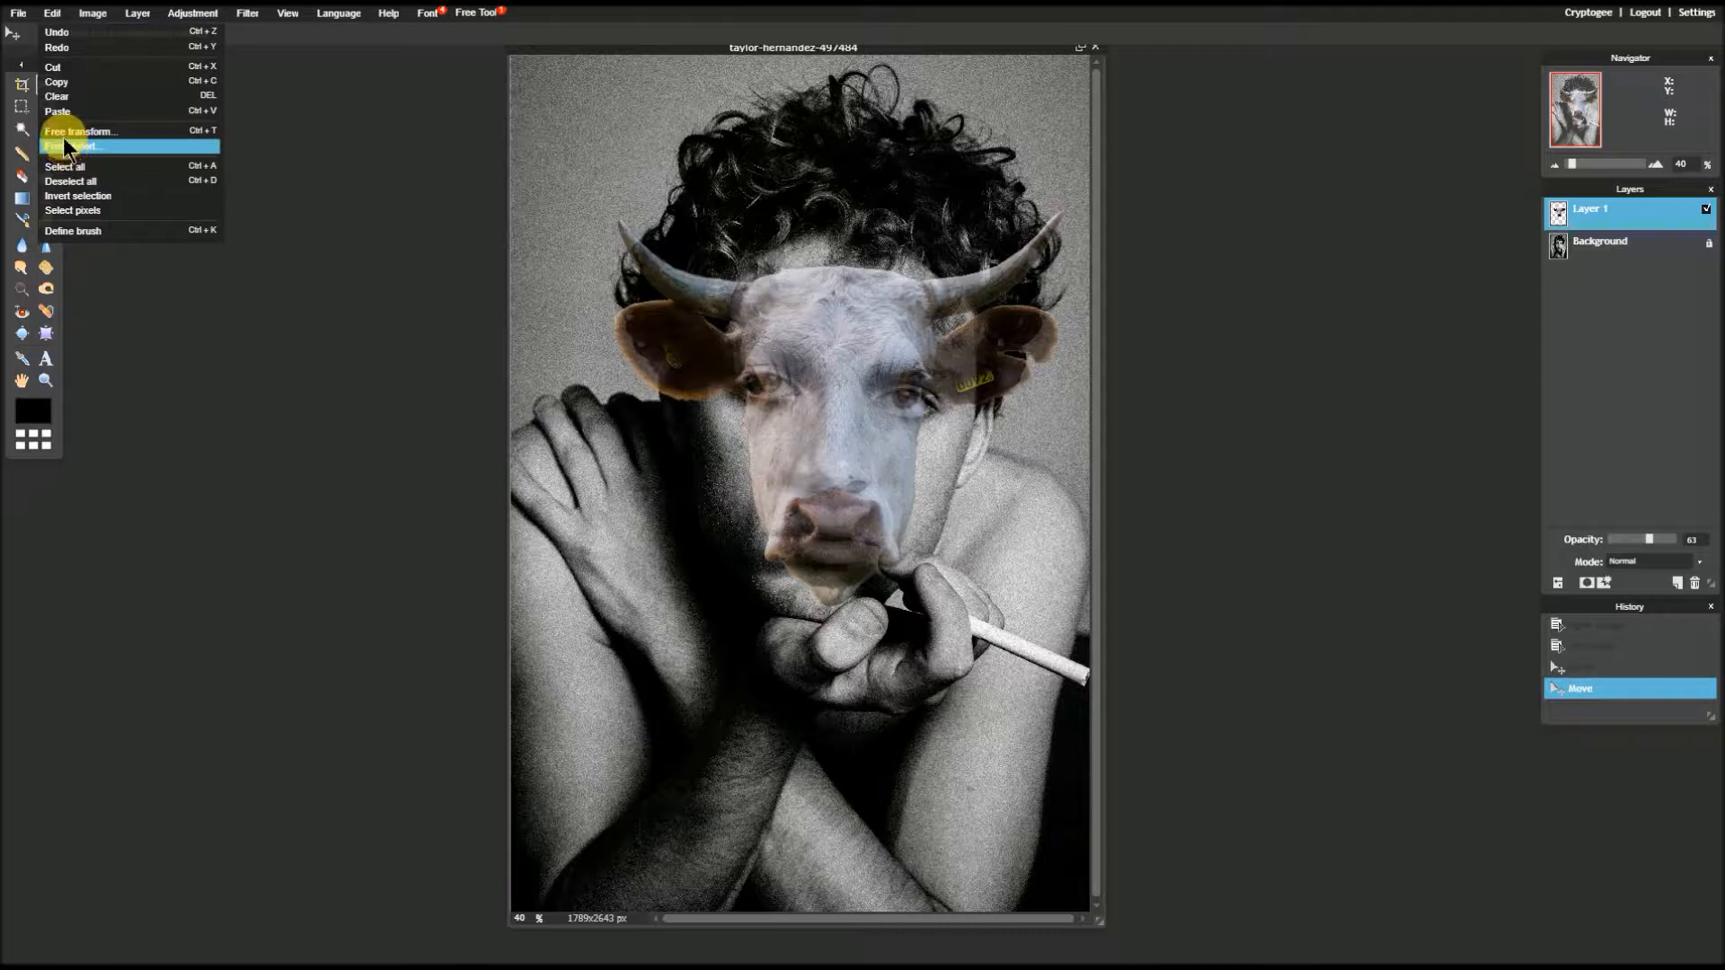
pyautogui.click(79, 131)
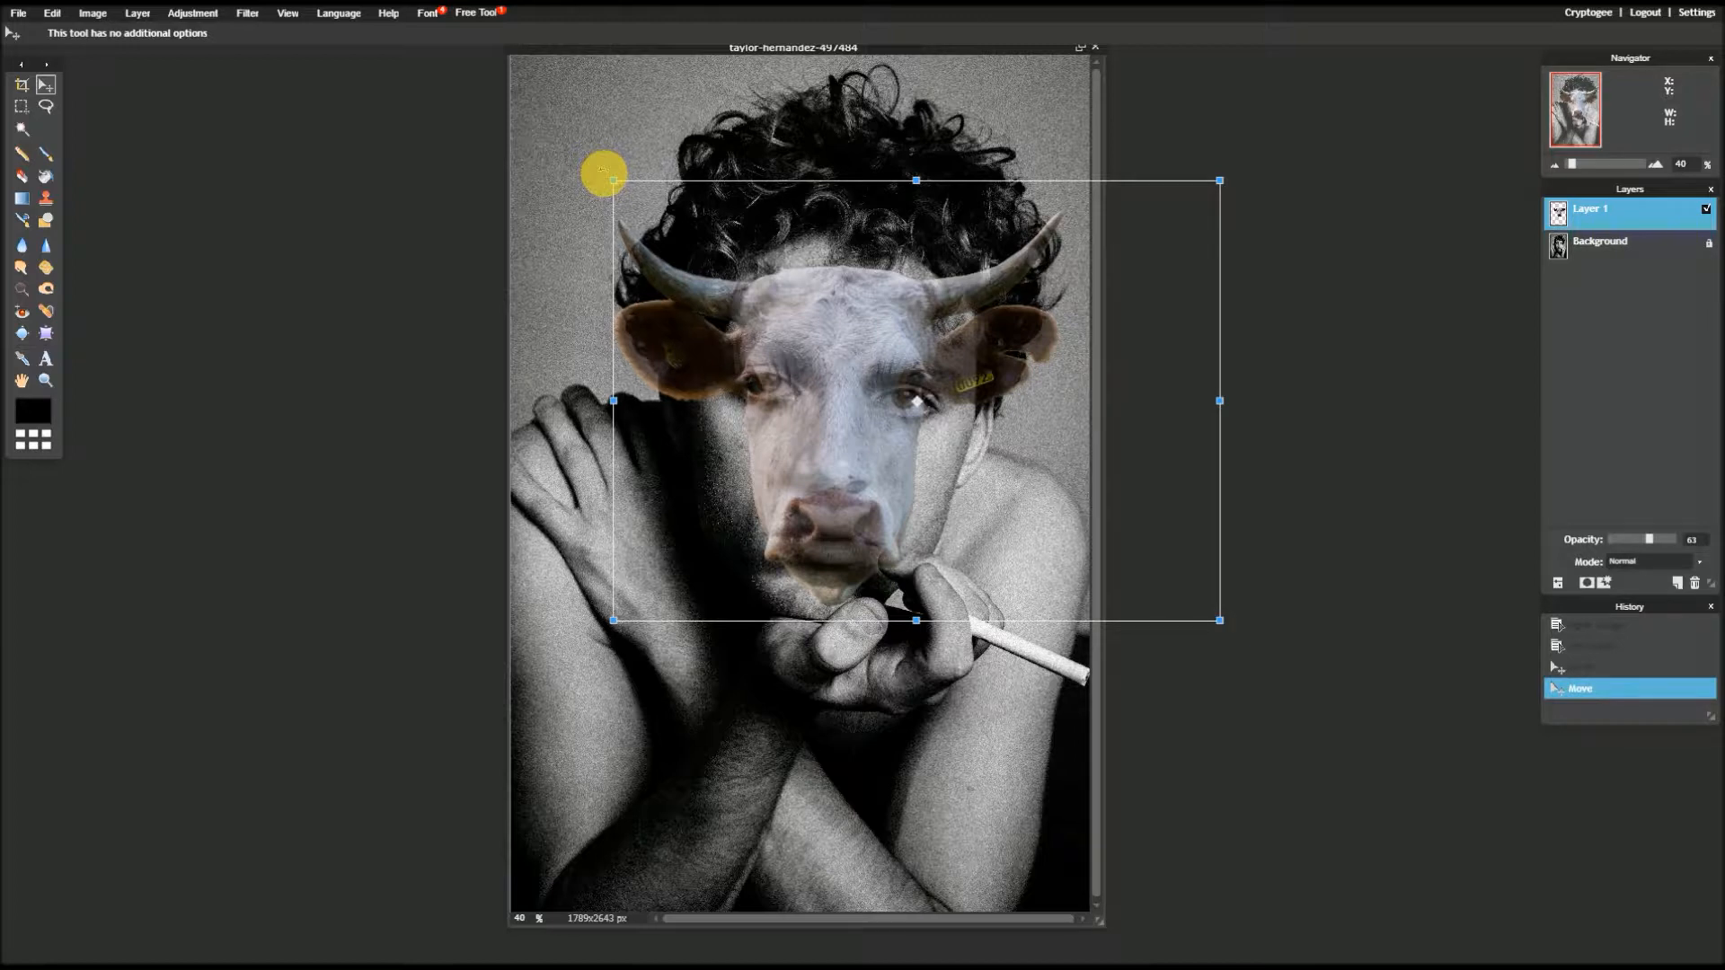
pyautogui.moveTo(603, 170); pyautogui.dragTo(602, 198)
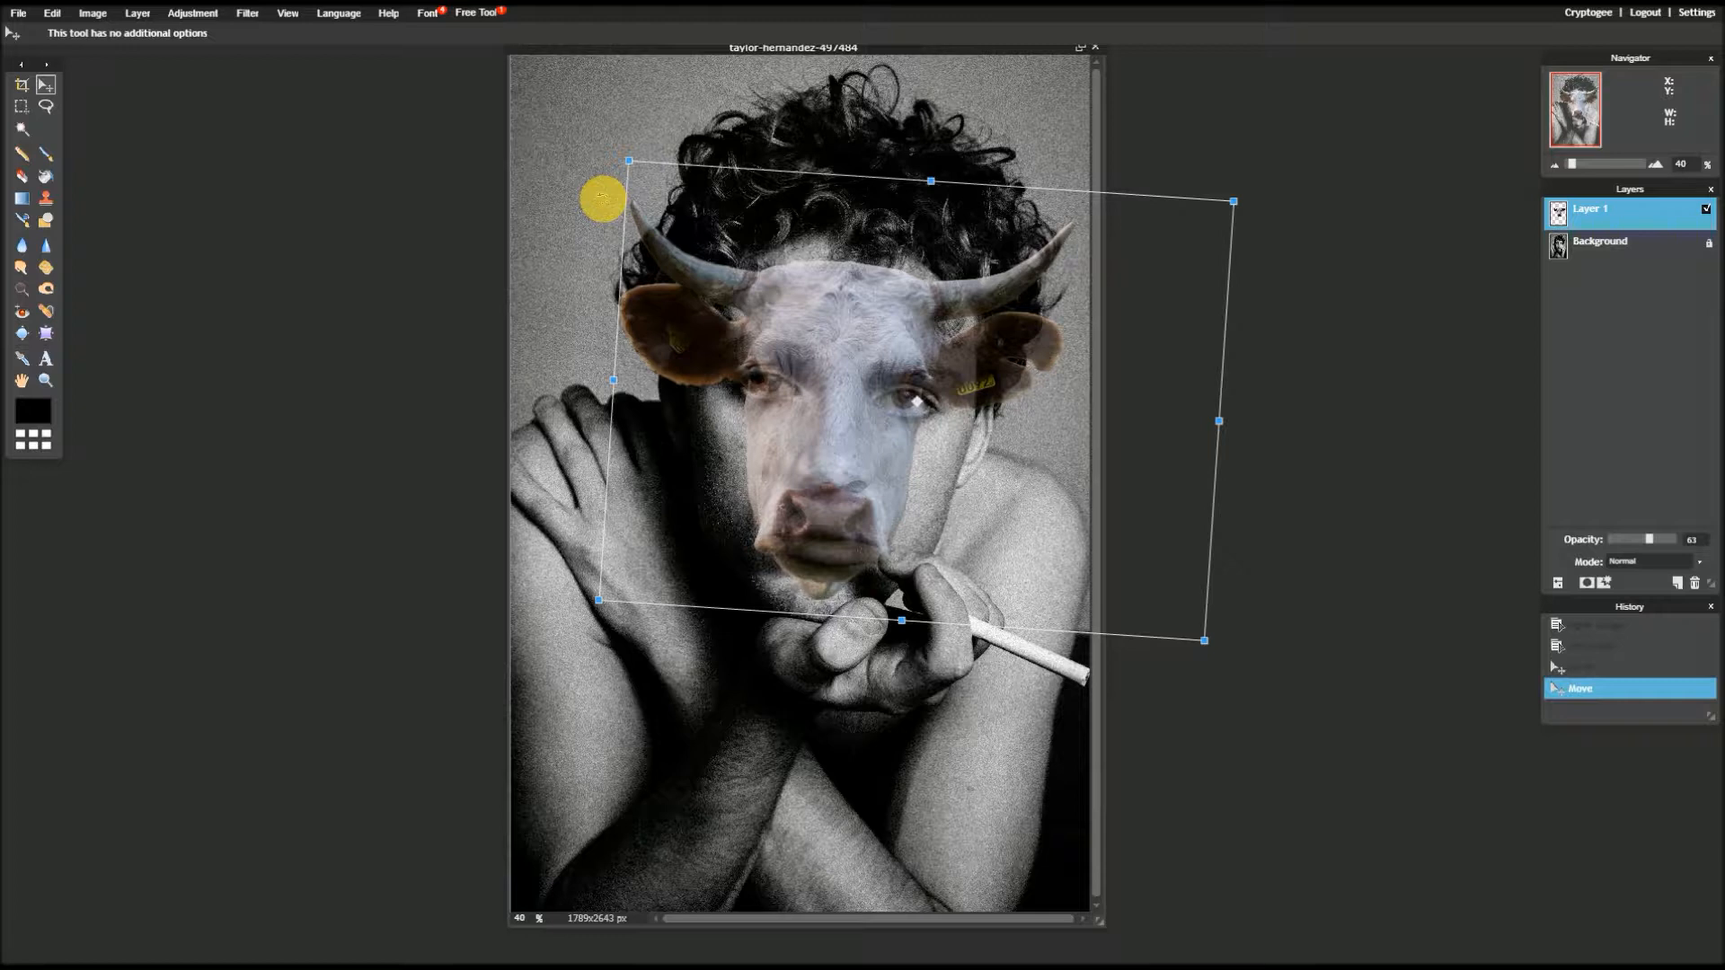
pyautogui.moveTo(602, 198); pyautogui.dragTo(602, 206)
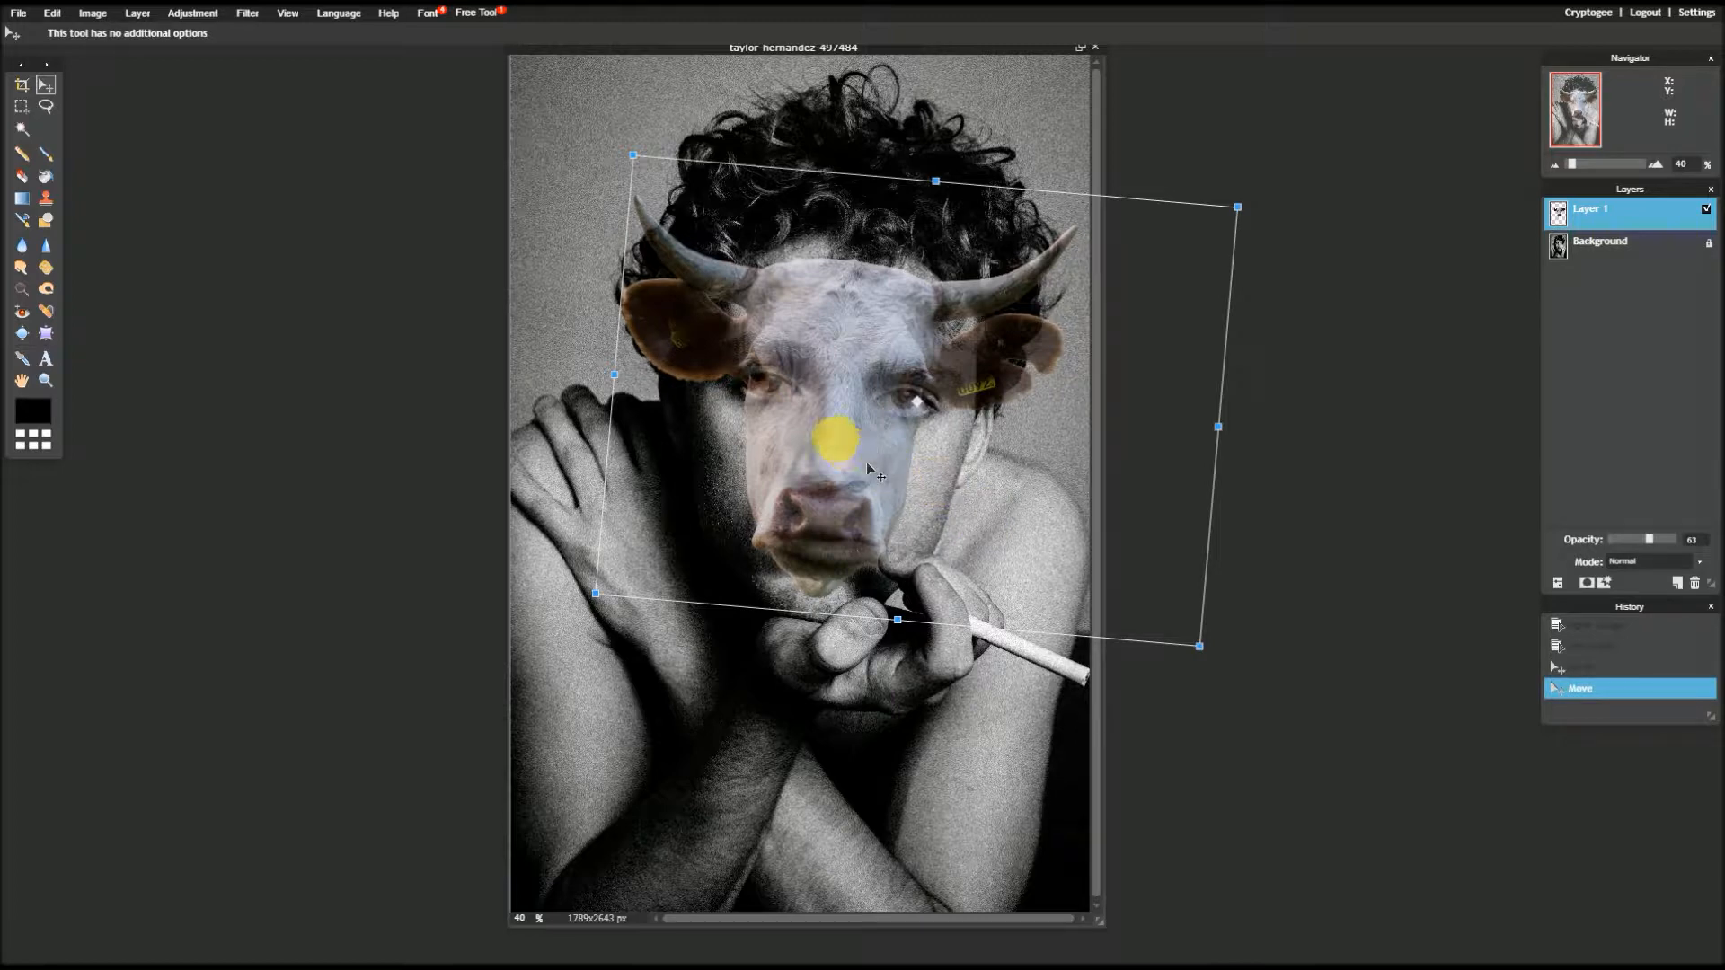
pyautogui.moveTo(835, 439); pyautogui.dragTo(848, 441)
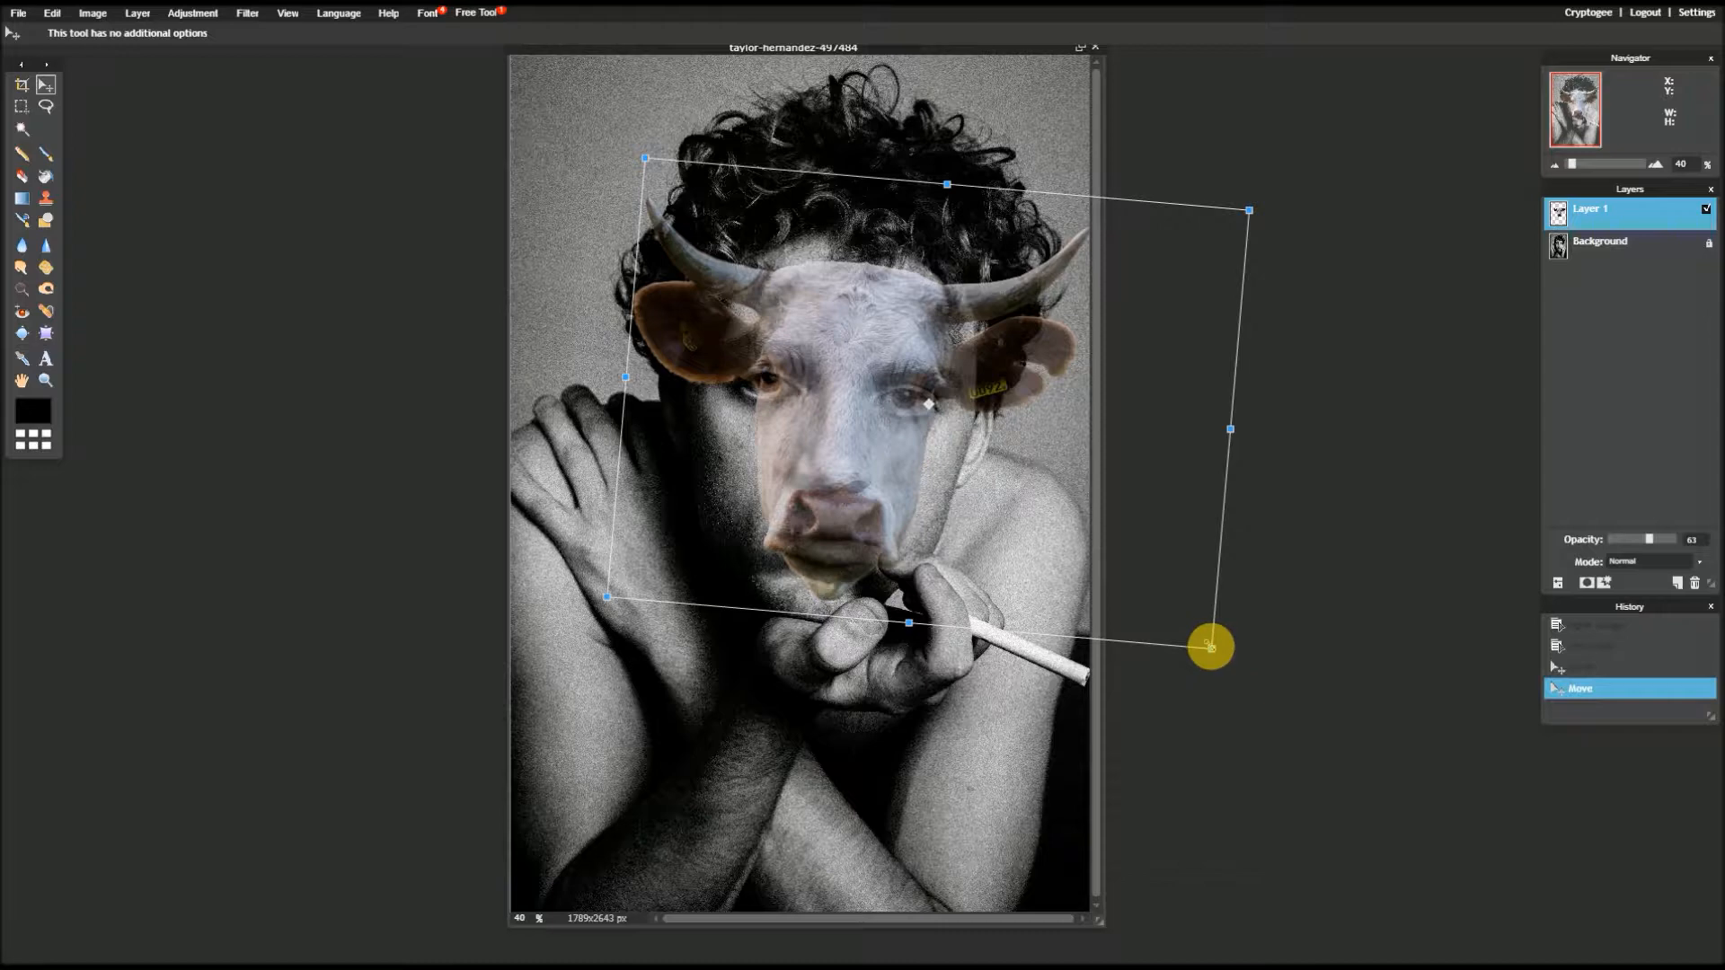
# - Enlarge the cow head until it covers the man's whole face, align its eyes with his, and apply the transform
pyautogui.moveTo(1211, 647); pyautogui.dragTo(1282, 714)
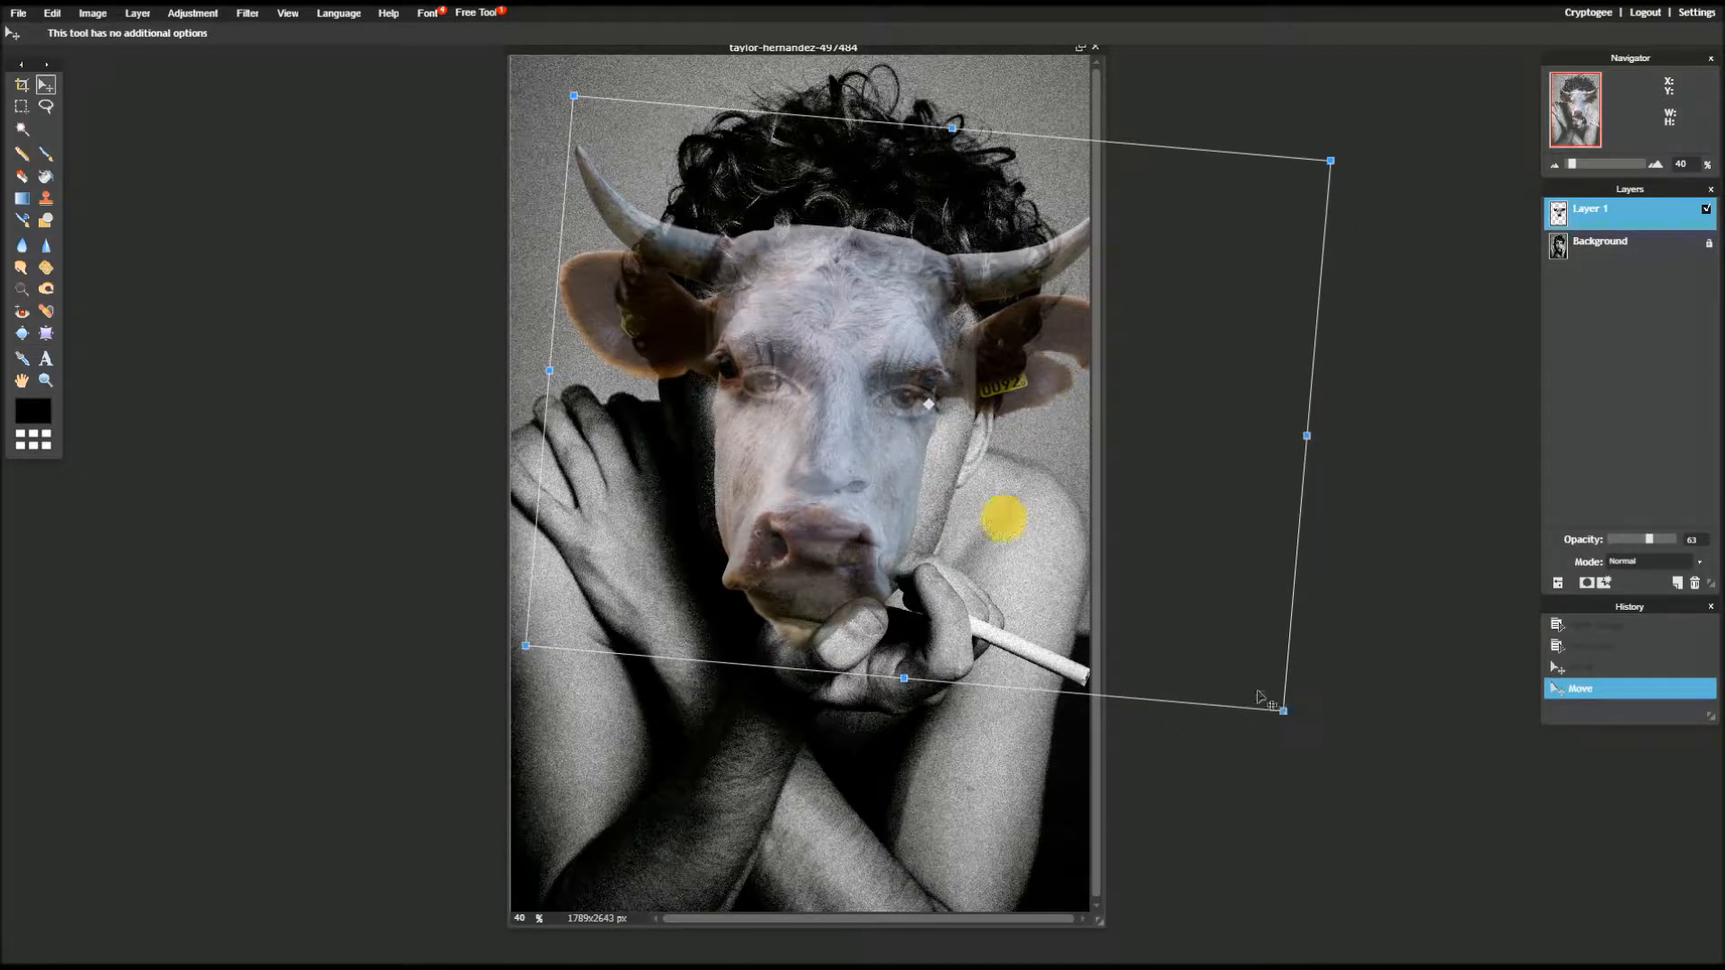
pyautogui.moveTo(862, 433); pyautogui.dragTo(870, 441)
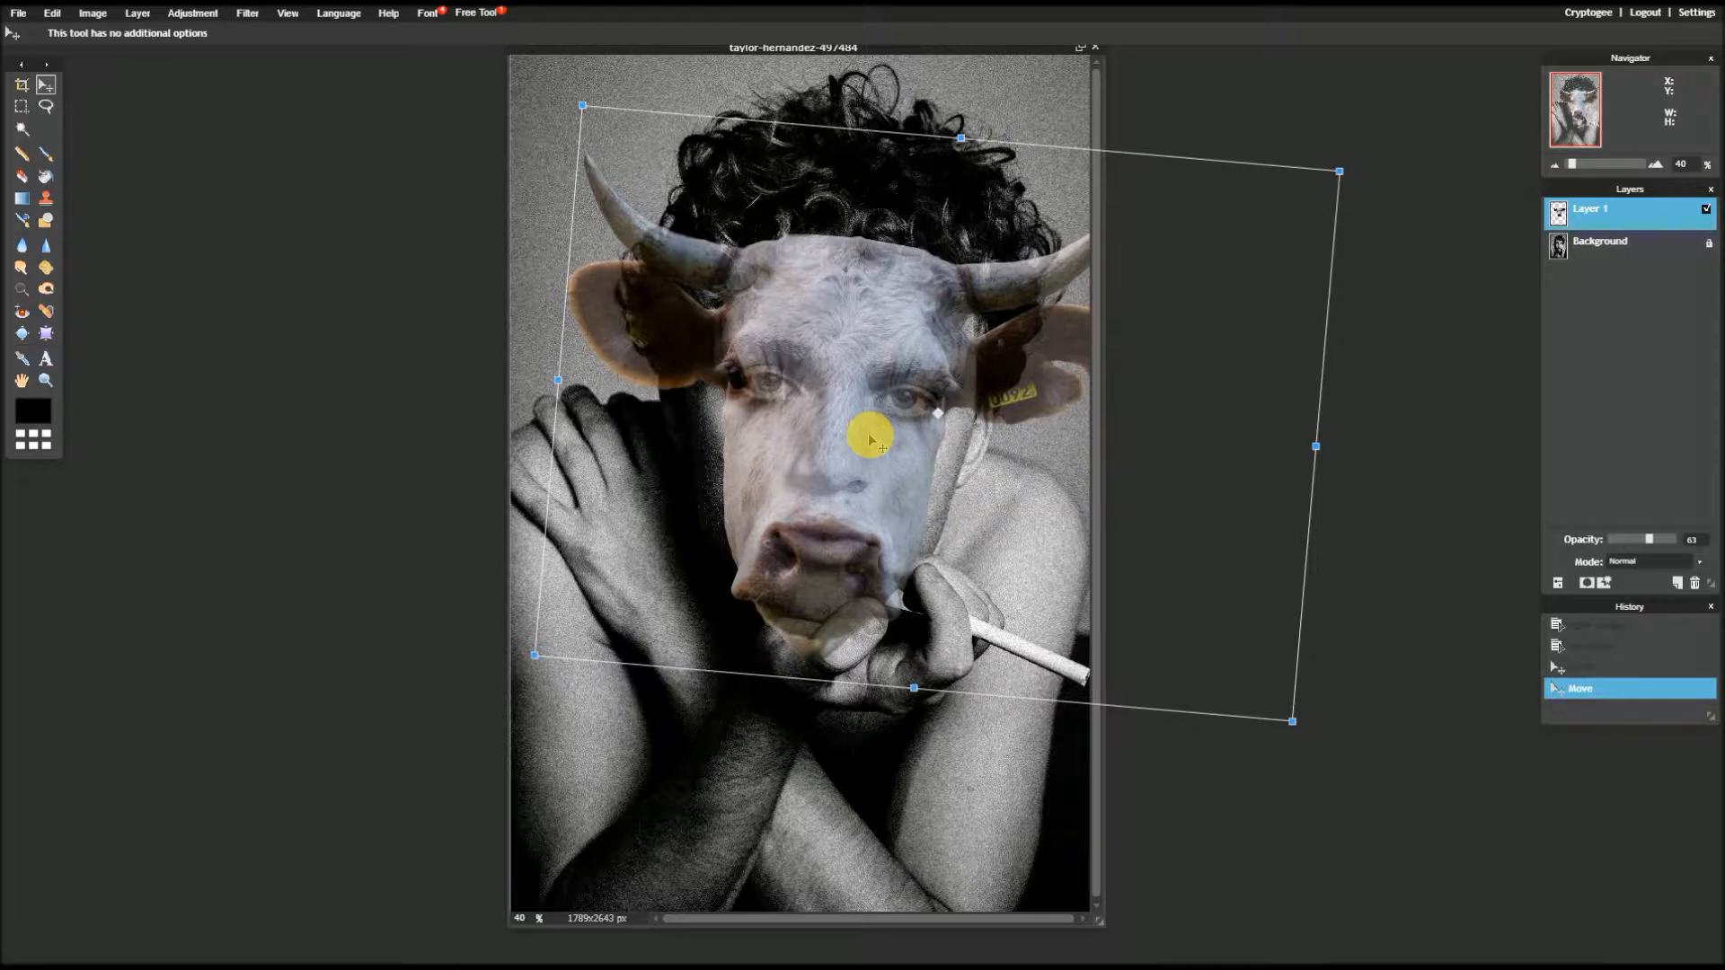
pyautogui.click(1383, 474)
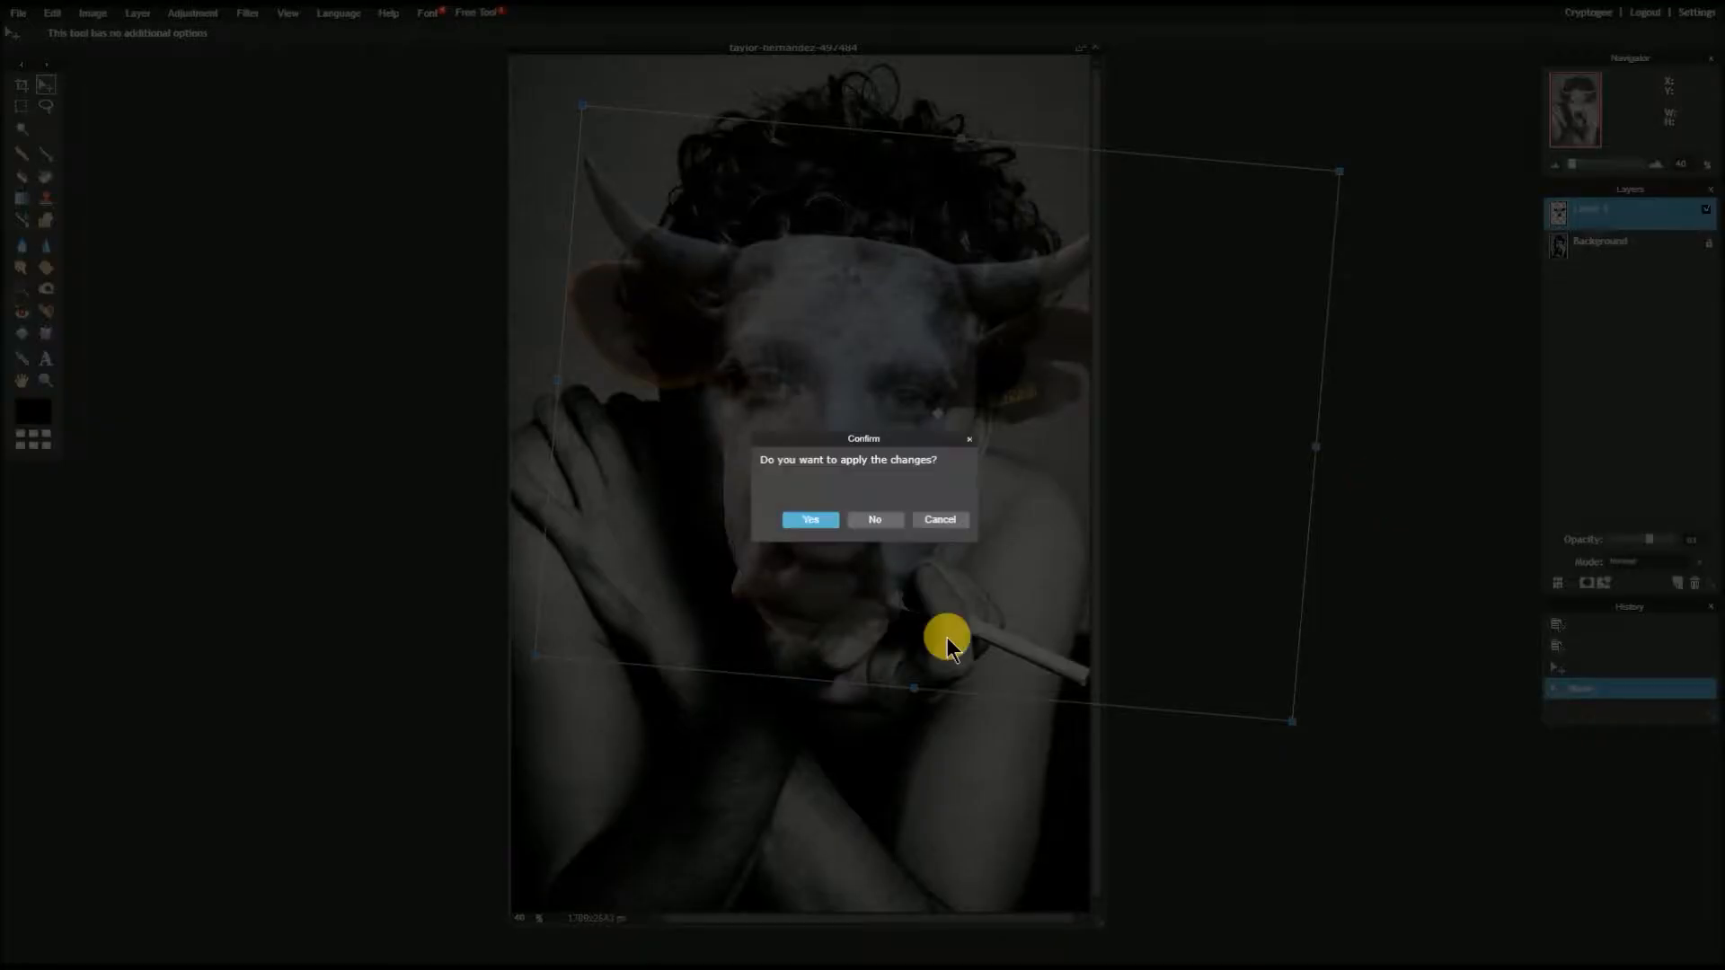
pyautogui.click(813, 520)
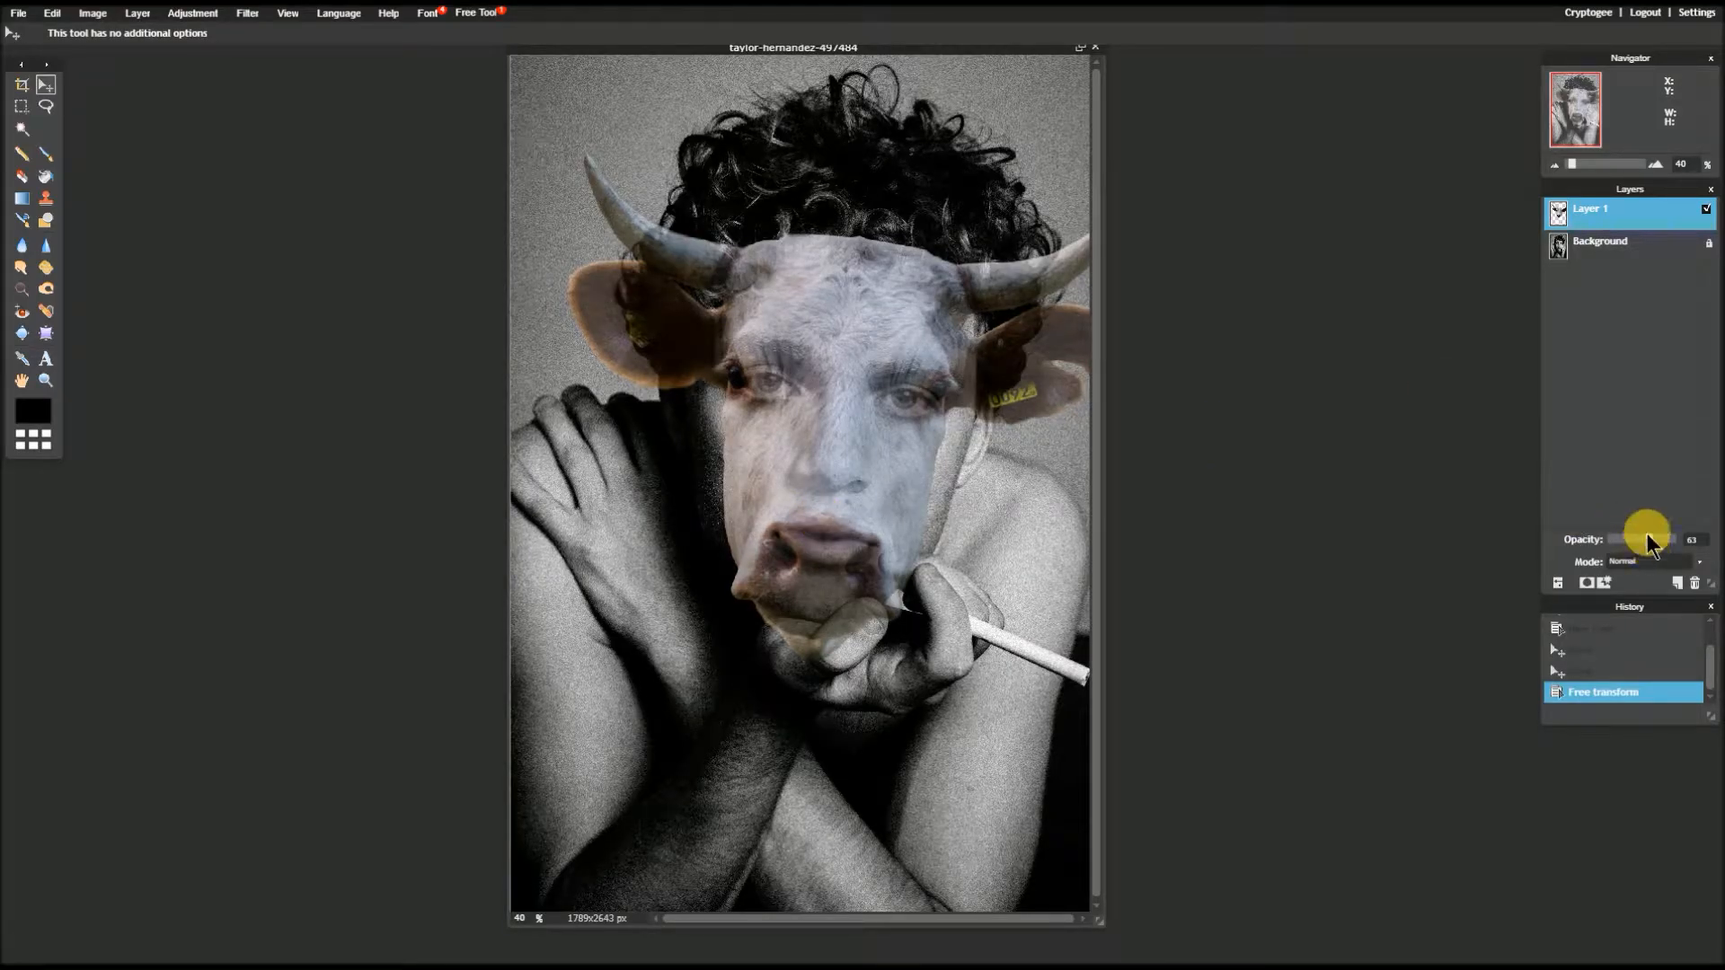
# - Restore the cow head layer's opacity to 100, then nudge it slightly right with Free transform and apply the change
pyautogui.moveTo(1648, 534); pyautogui.dragTo(1718, 539)
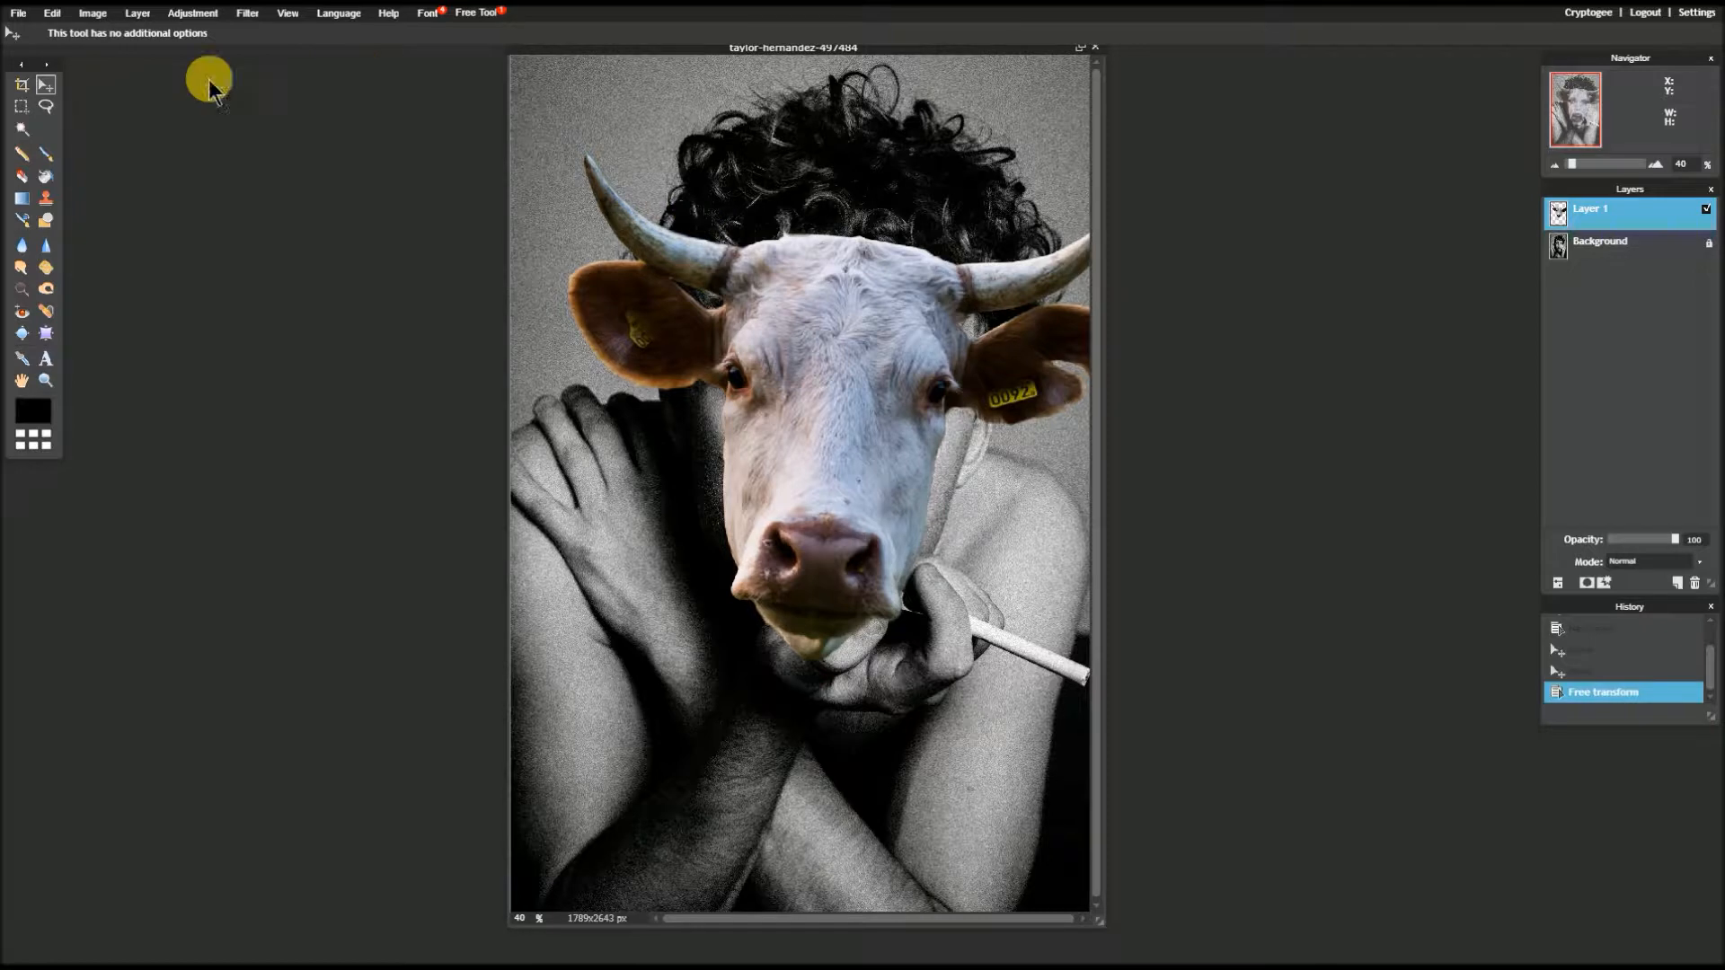
pyautogui.click(52, 13)
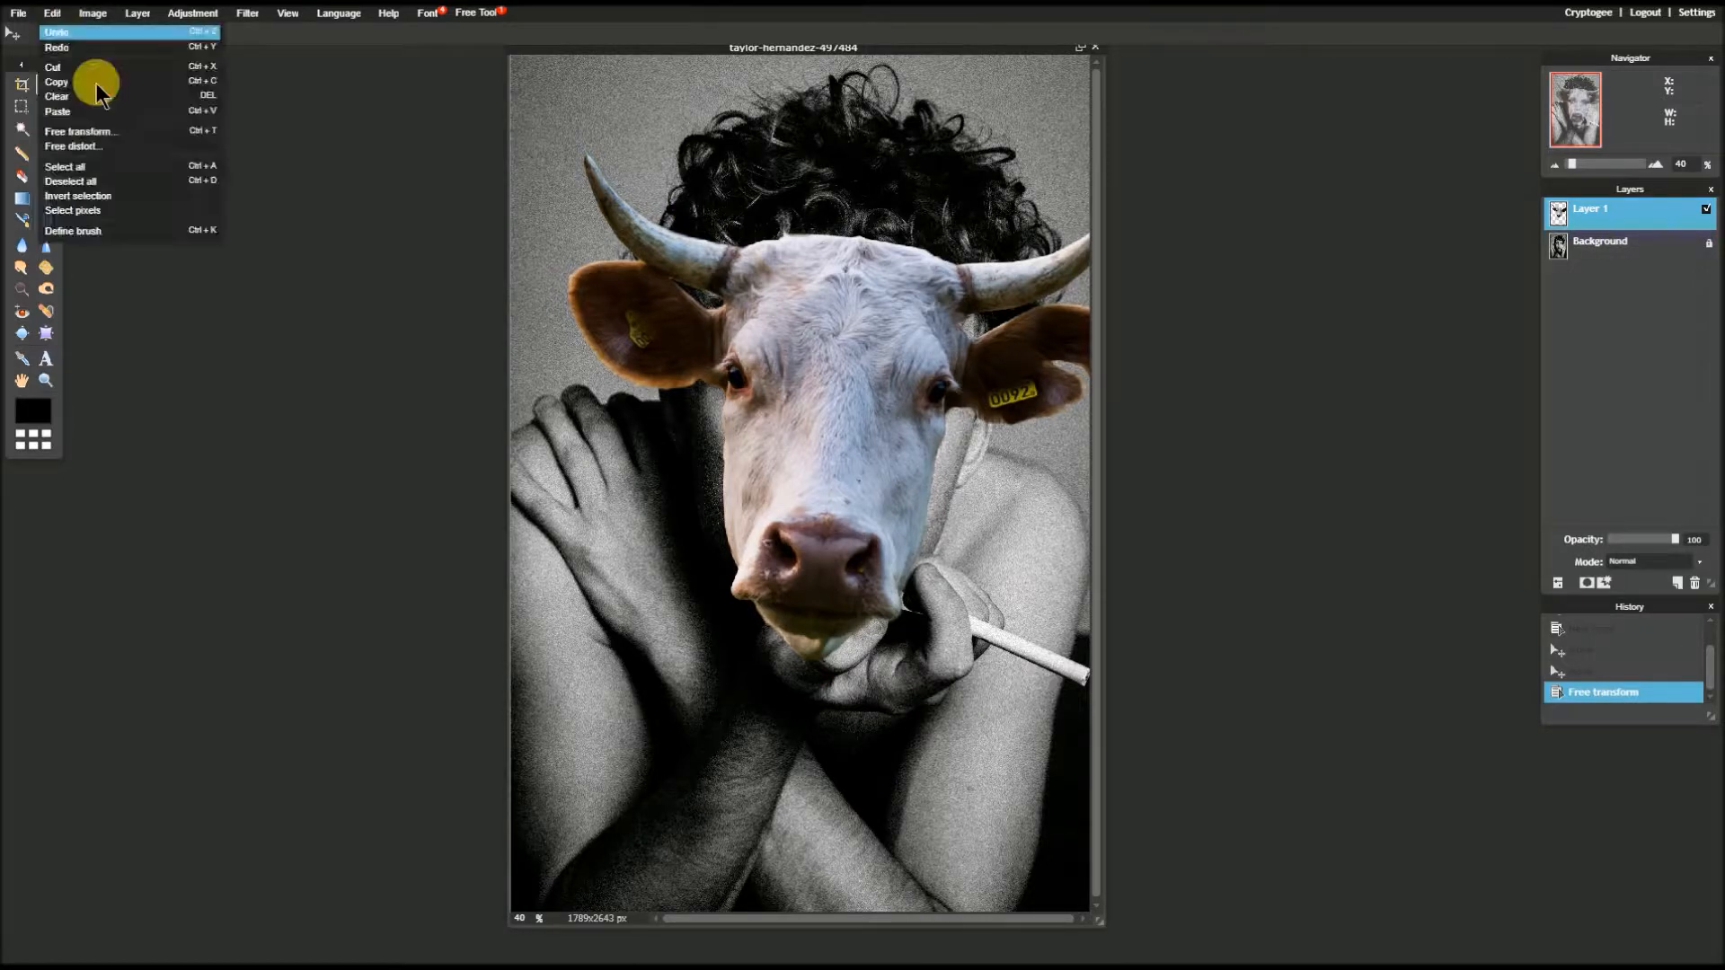
pyautogui.click(126, 131)
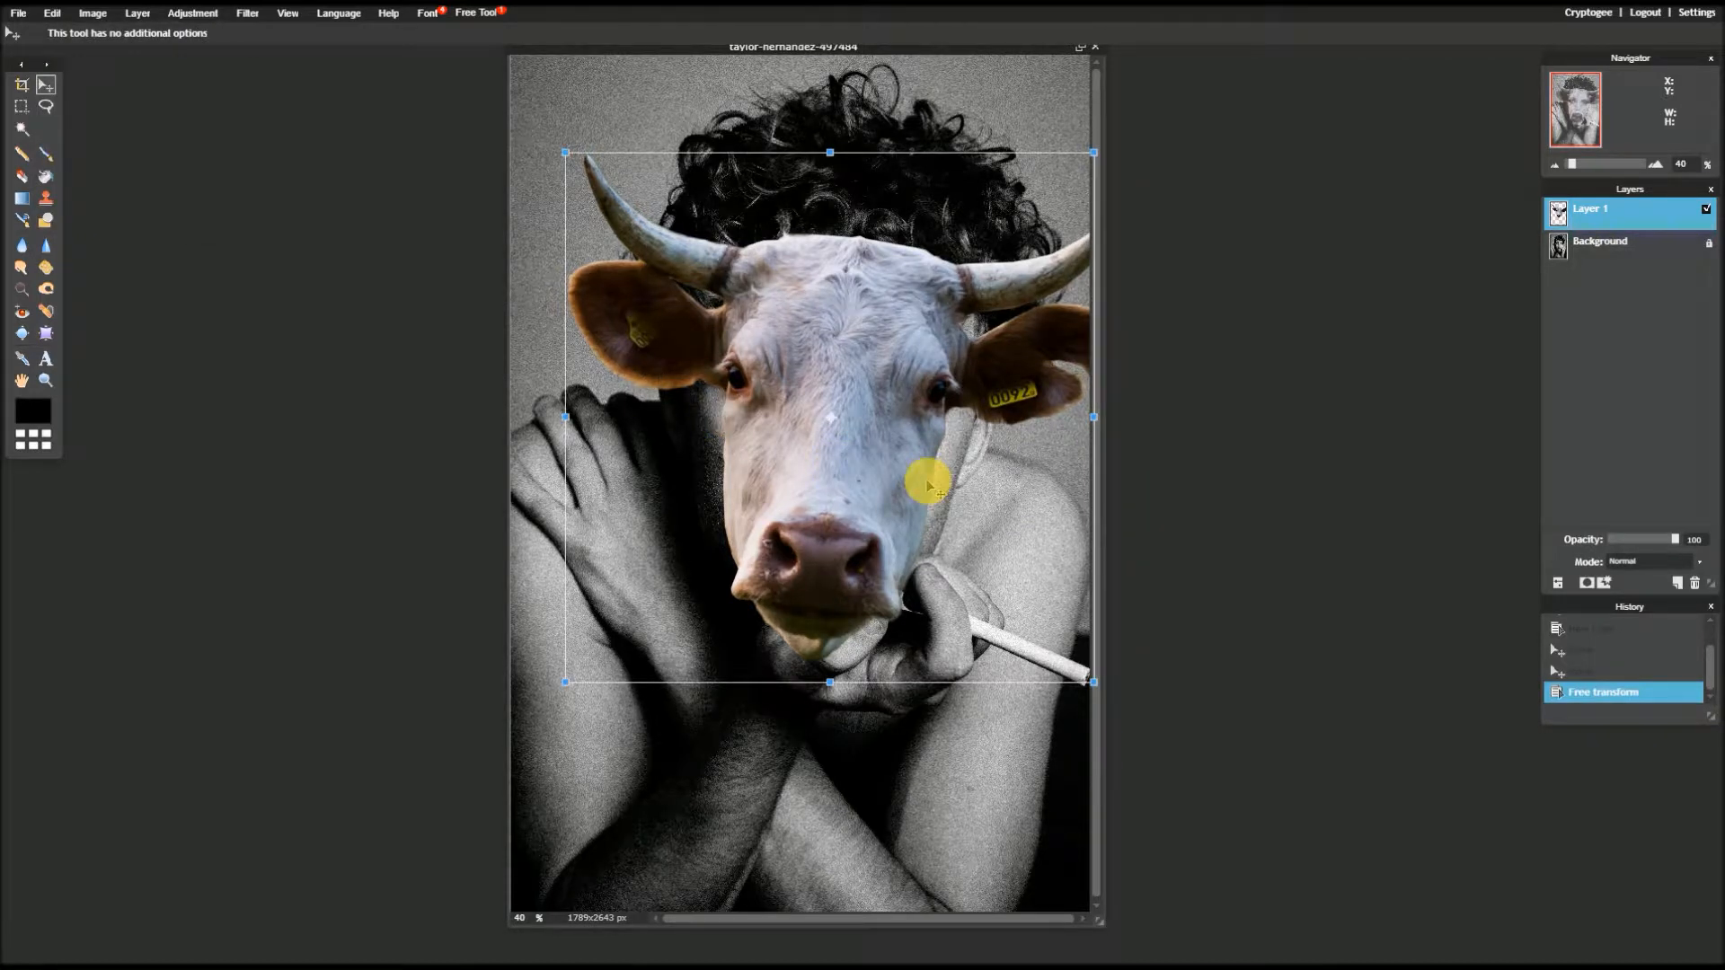
pyautogui.moveTo(928, 485); pyautogui.dragTo(933, 487)
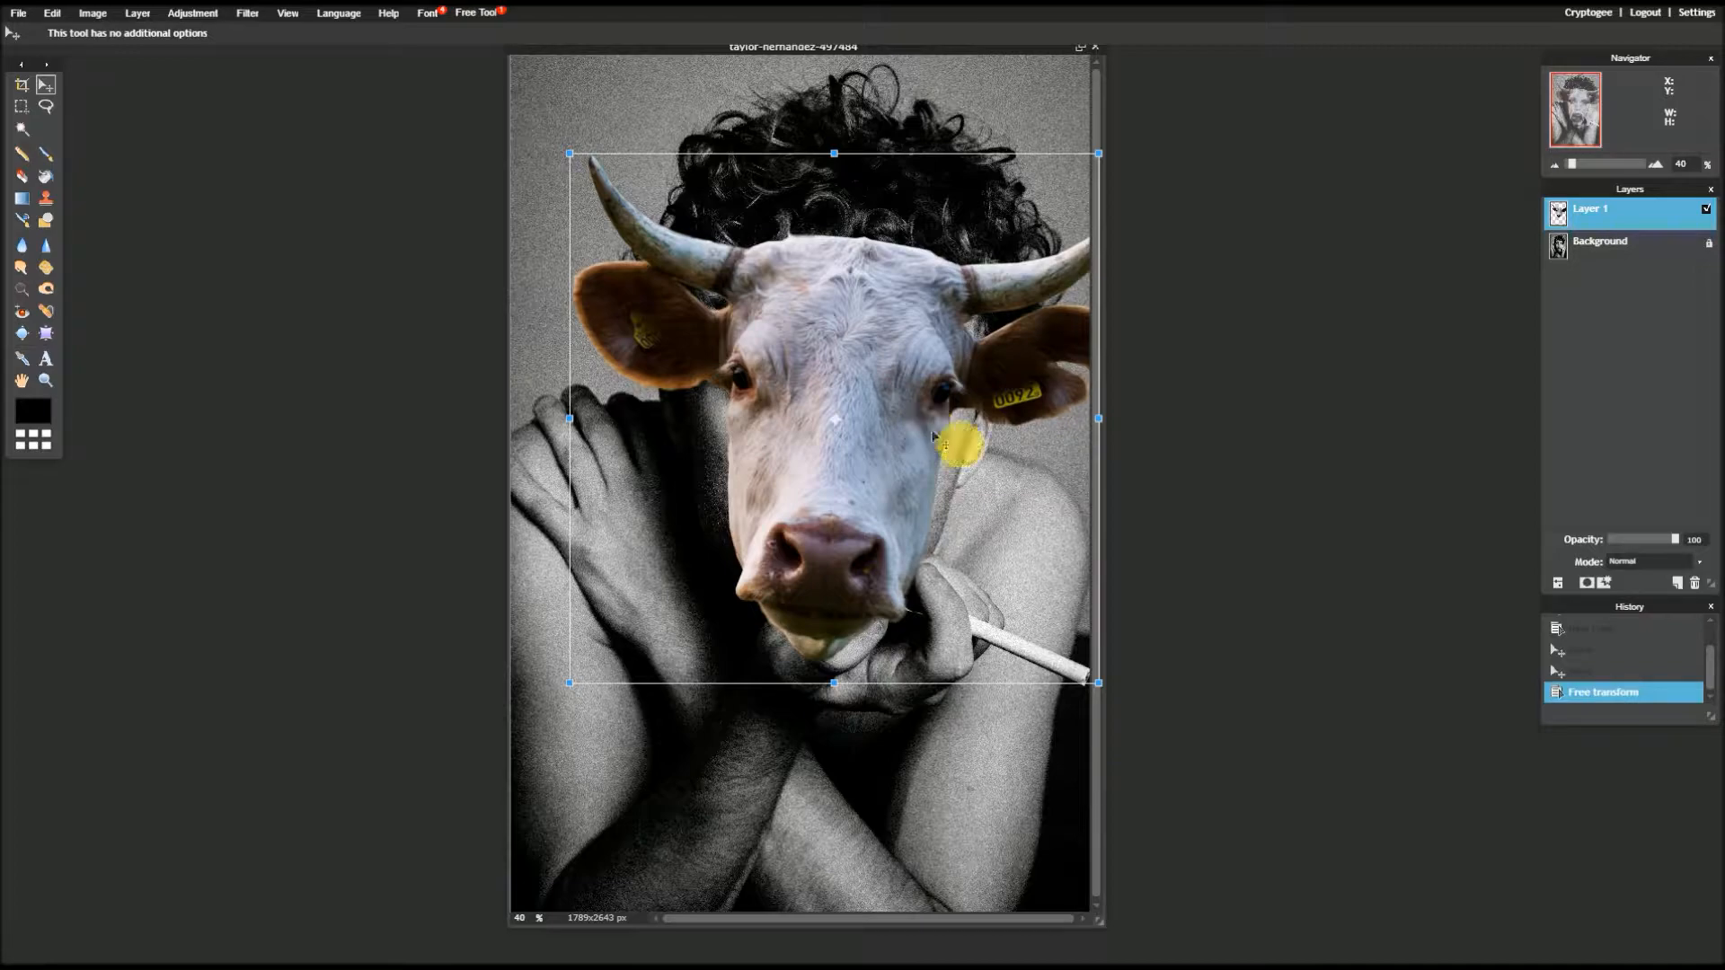
pyautogui.click(1146, 470)
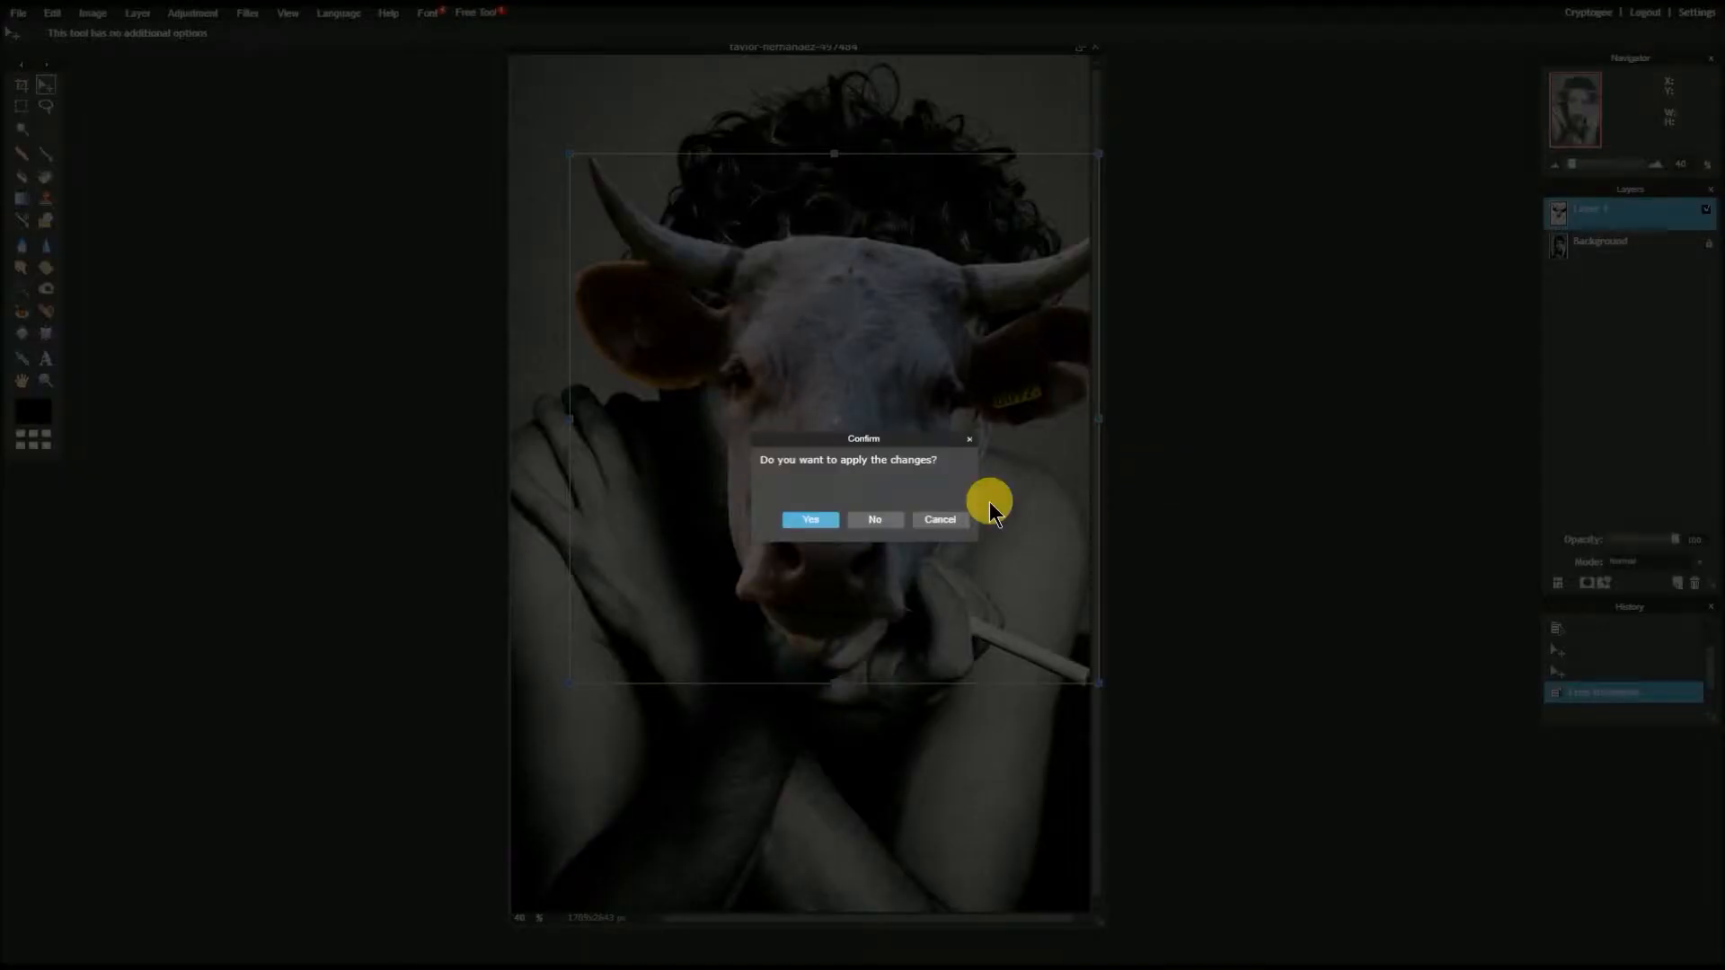
pyautogui.click(832, 520)
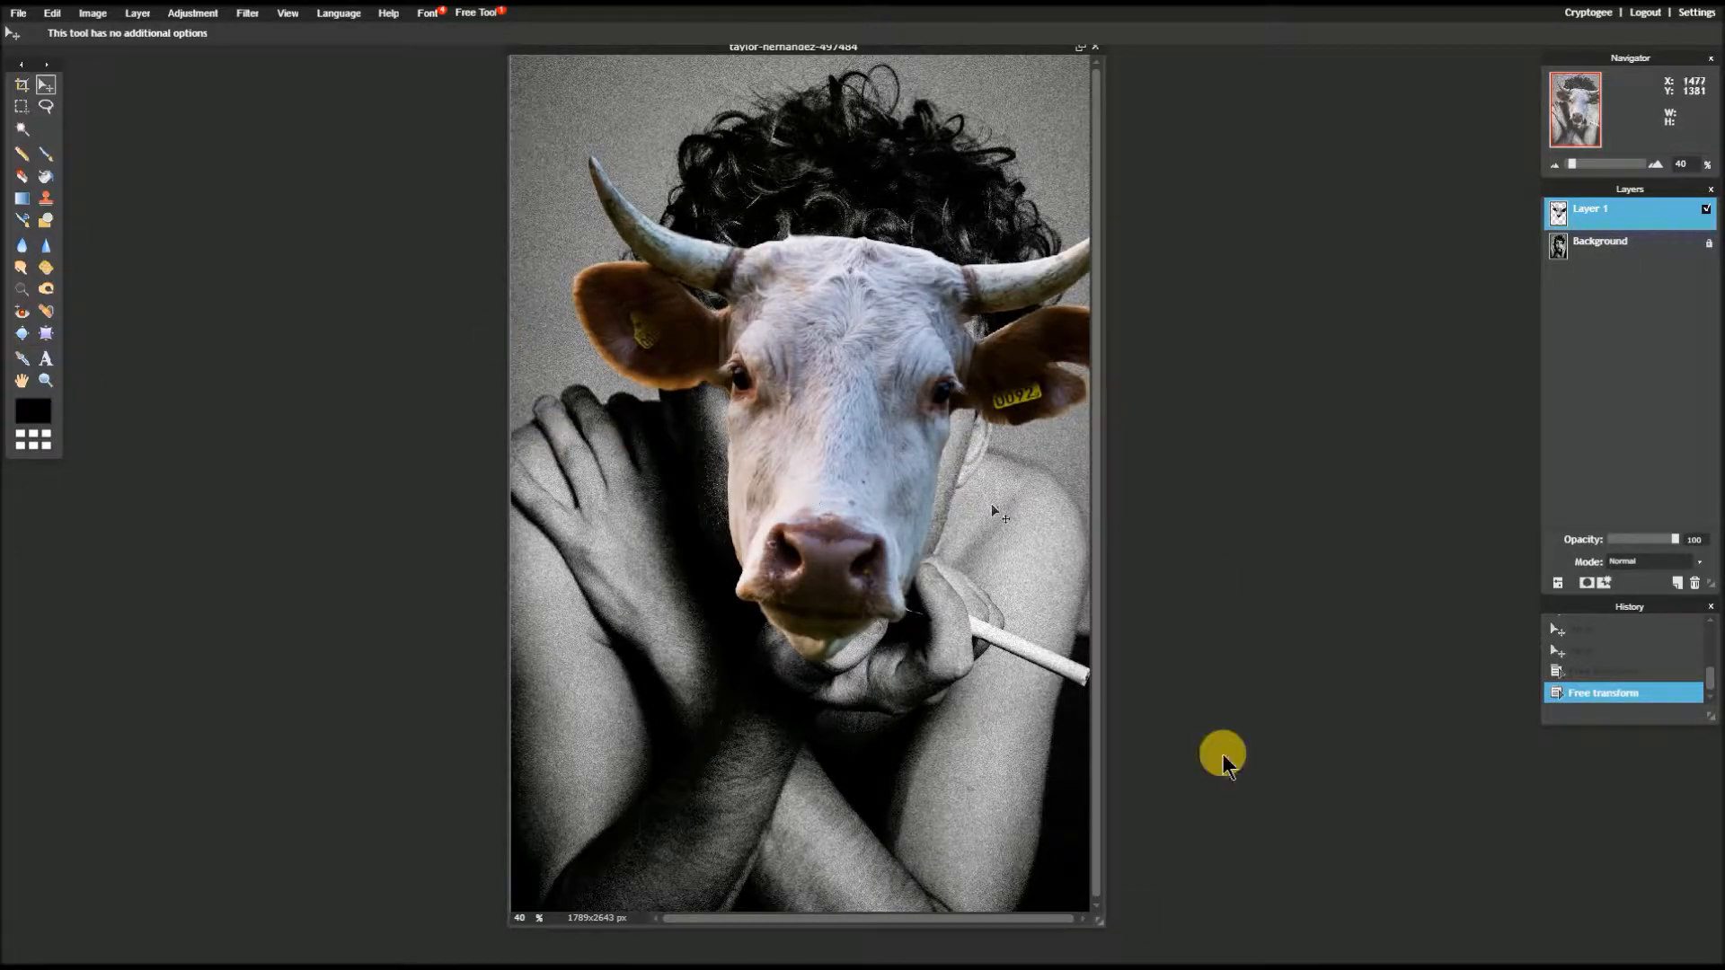
# - Enlarge the portrait's window and use Free distort to pull the cow head's two left corners slightly outward
pyautogui.click(1100, 921)
pyautogui.moveTo(1100, 922); pyautogui.dragTo(1213, 938)
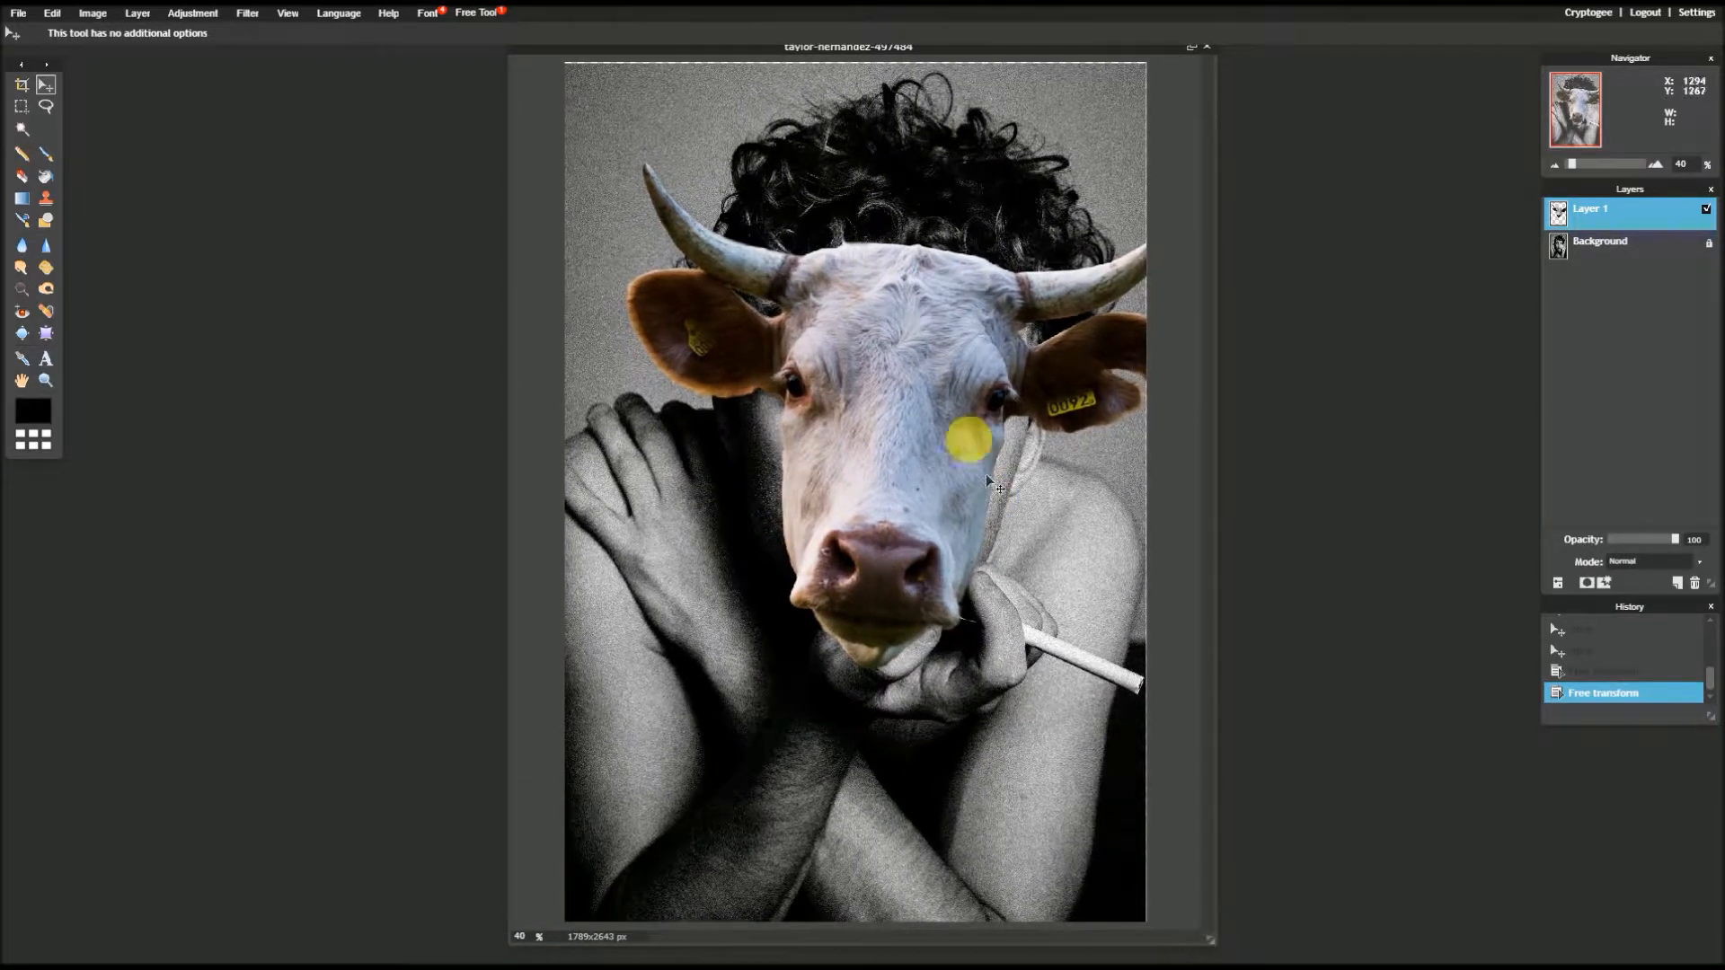
pyautogui.scroll(1, 979, 458)
pyautogui.scroll(-2, 972, 448)
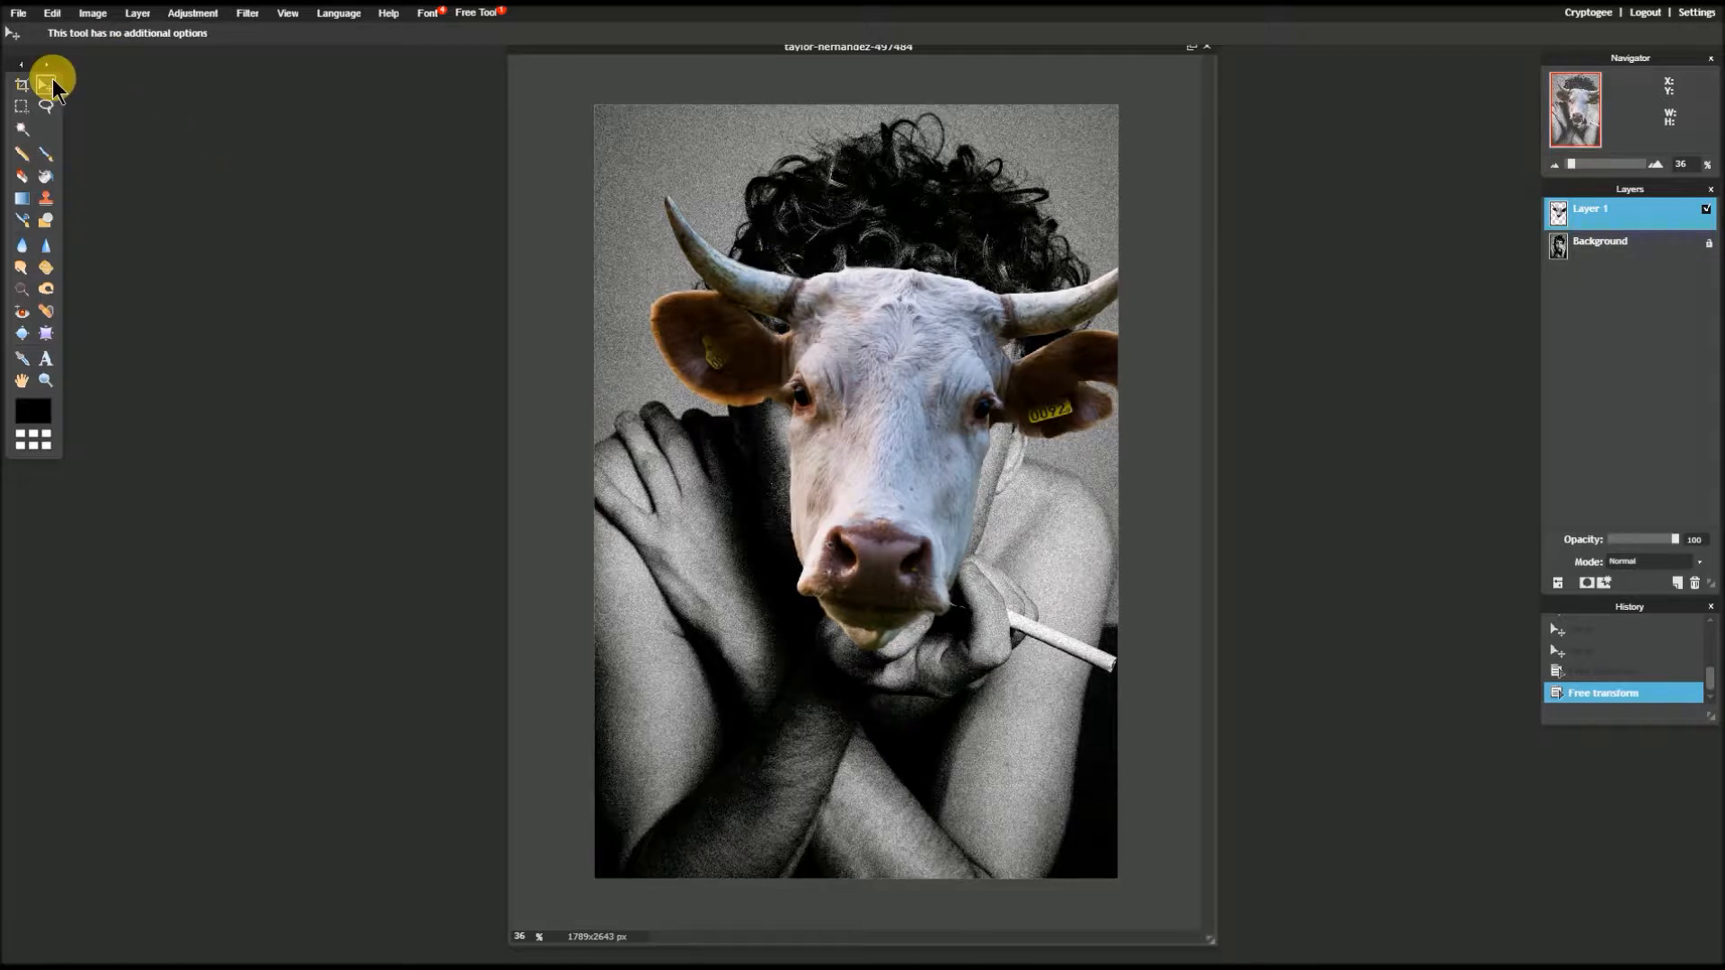
pyautogui.click(52, 20)
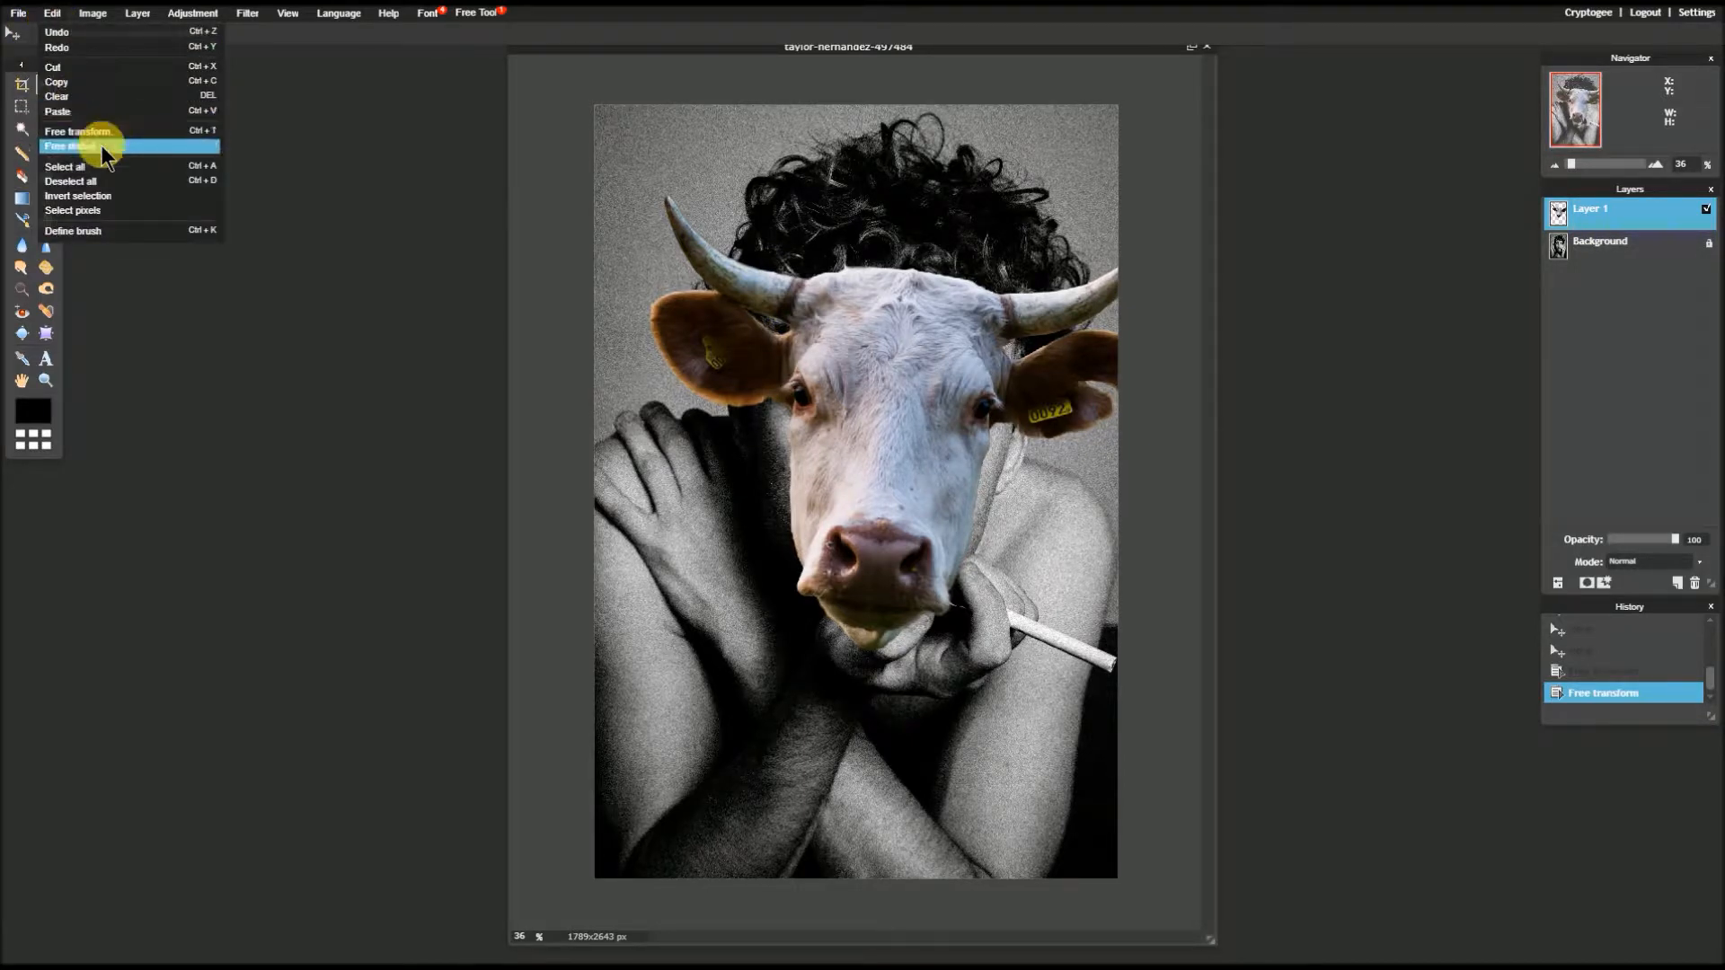
pyautogui.click(100, 146)
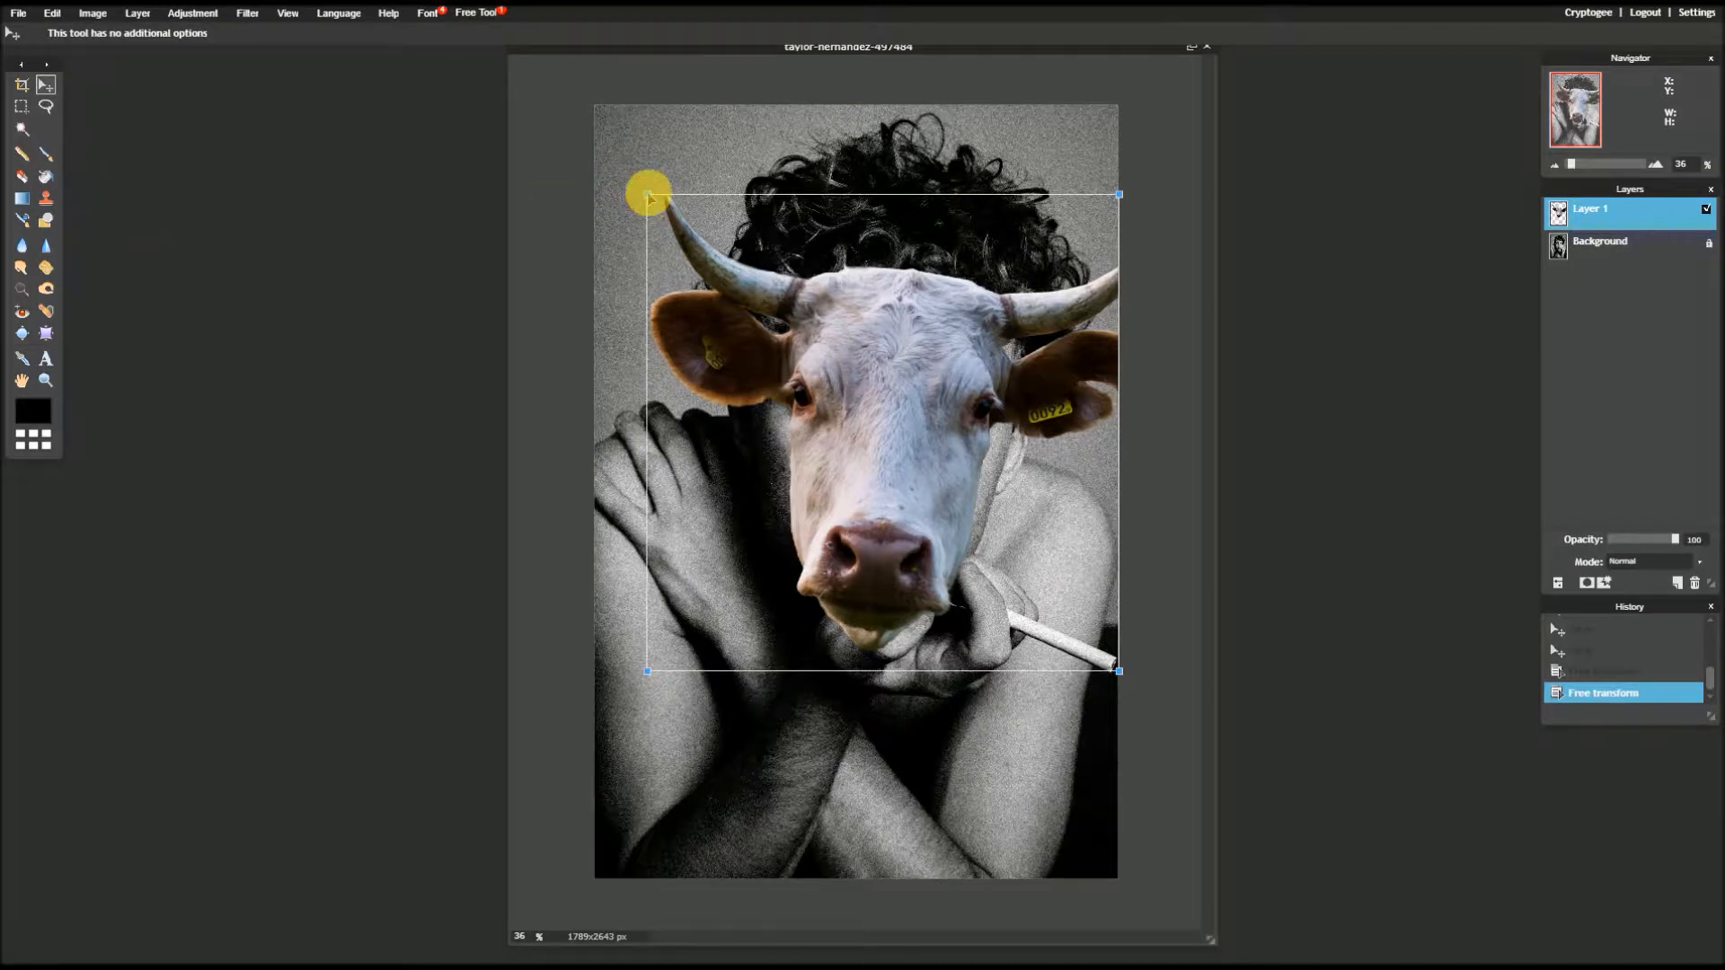
pyautogui.moveTo(649, 195); pyautogui.dragTo(632, 197)
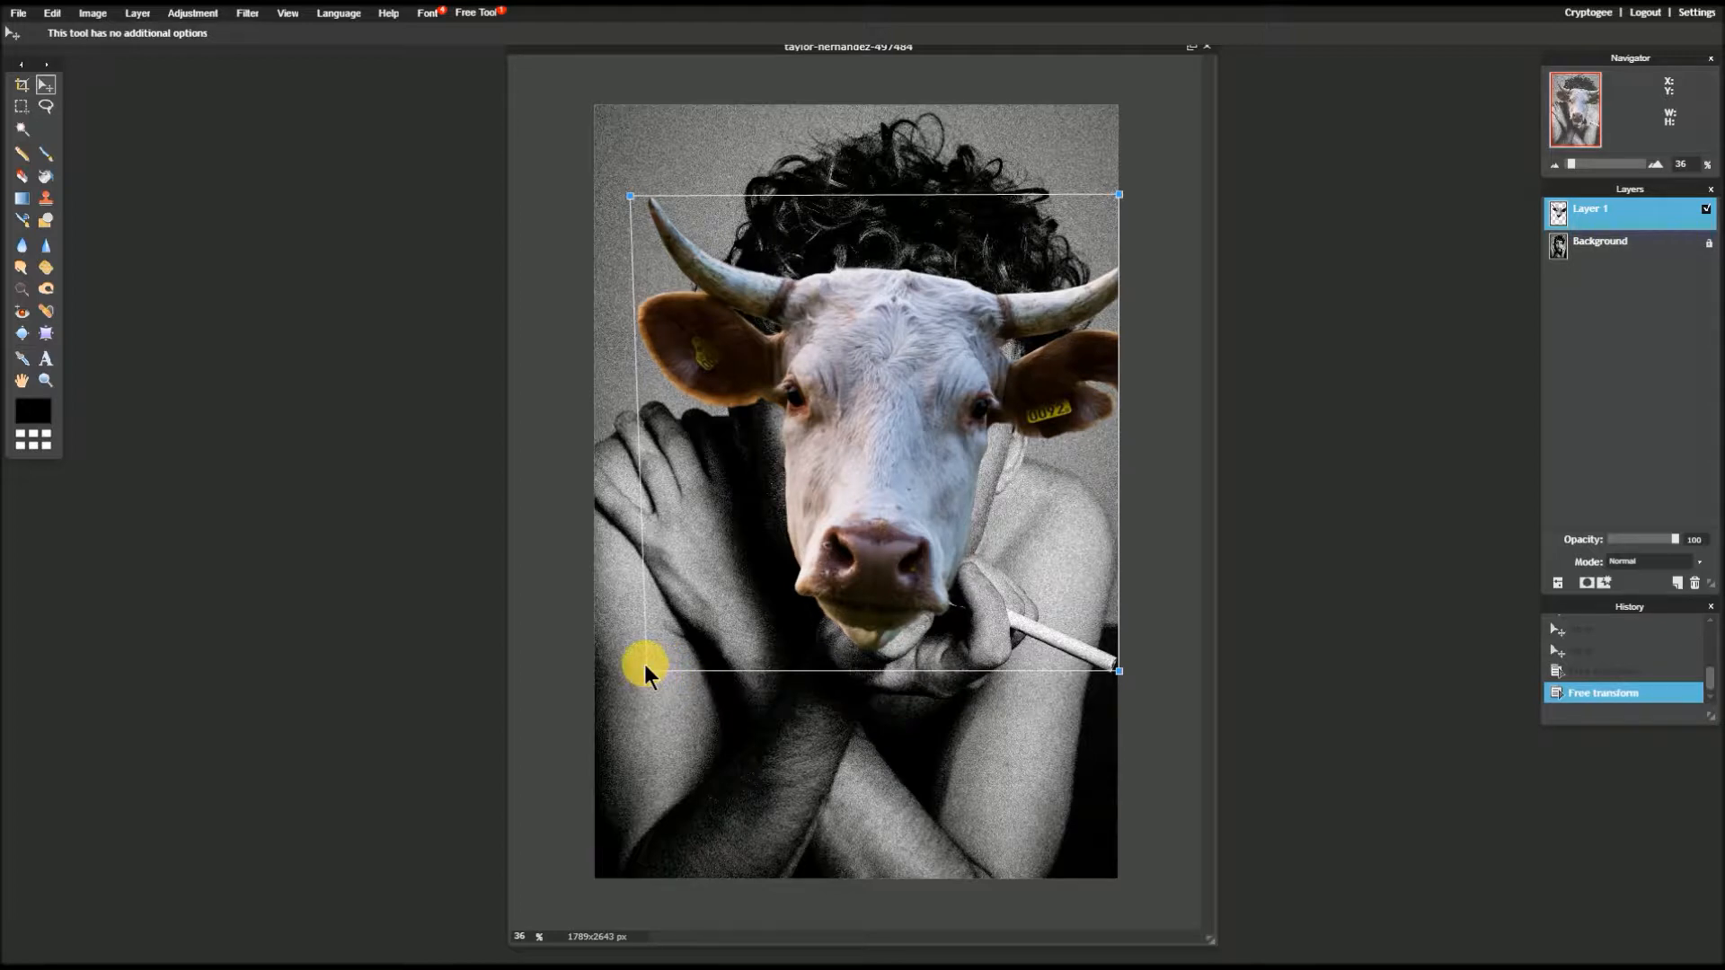
pyautogui.click(644, 666)
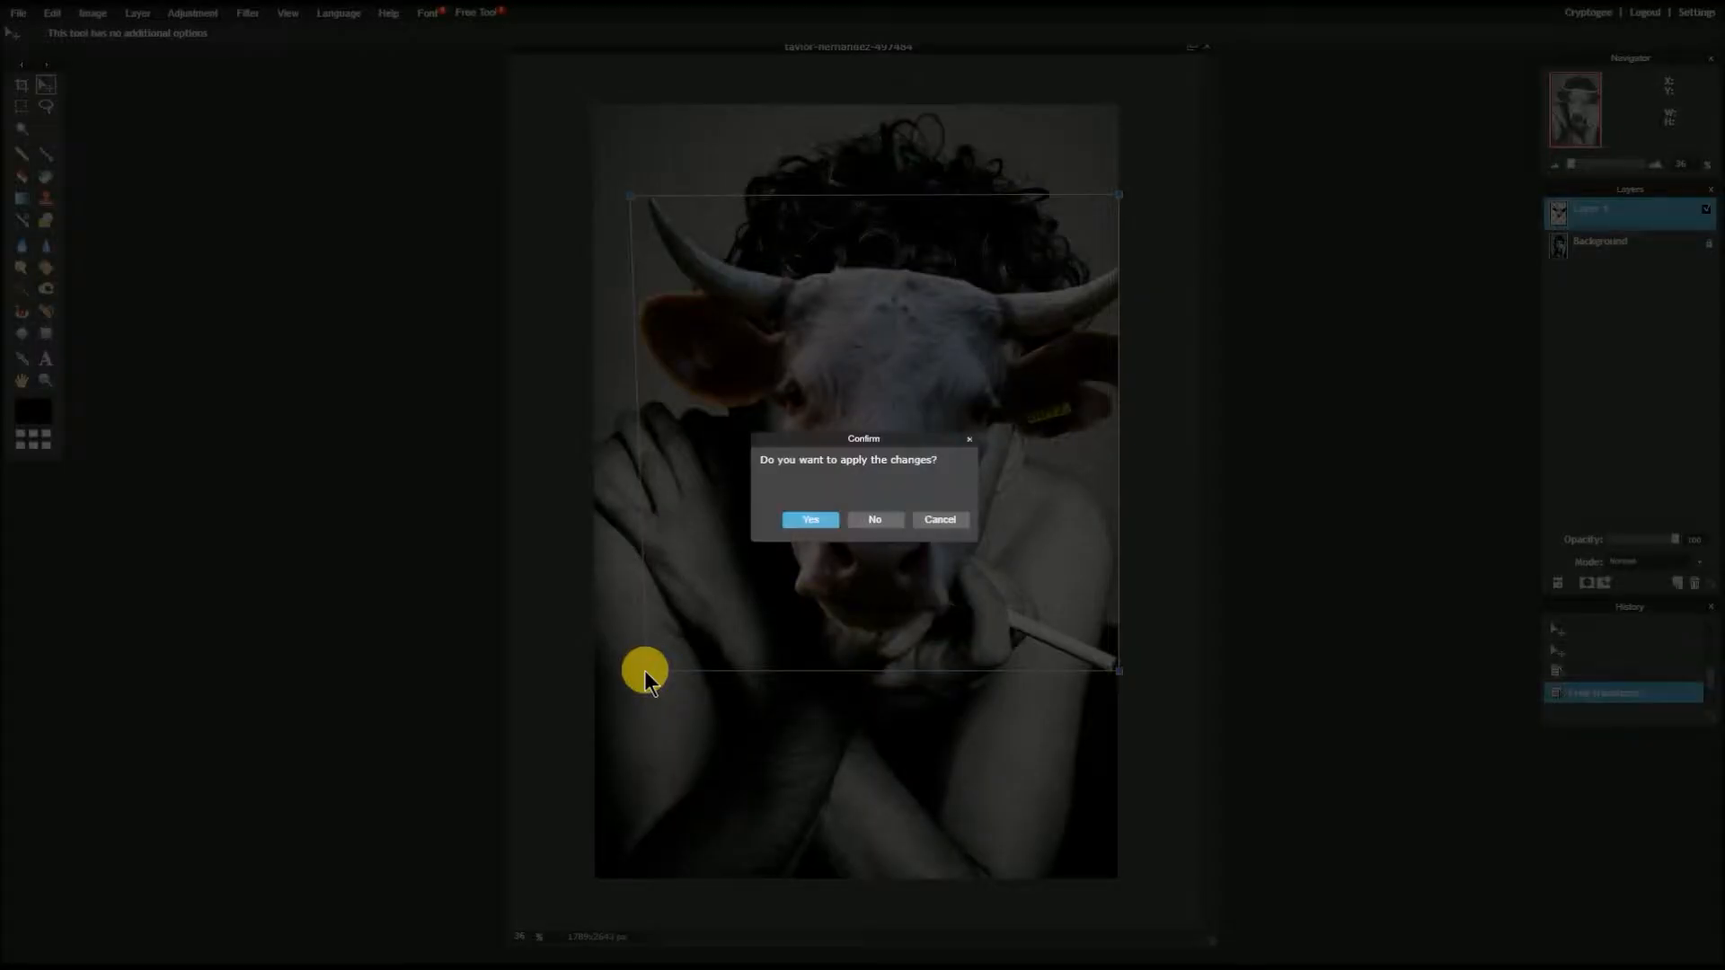
pyautogui.click(934, 520)
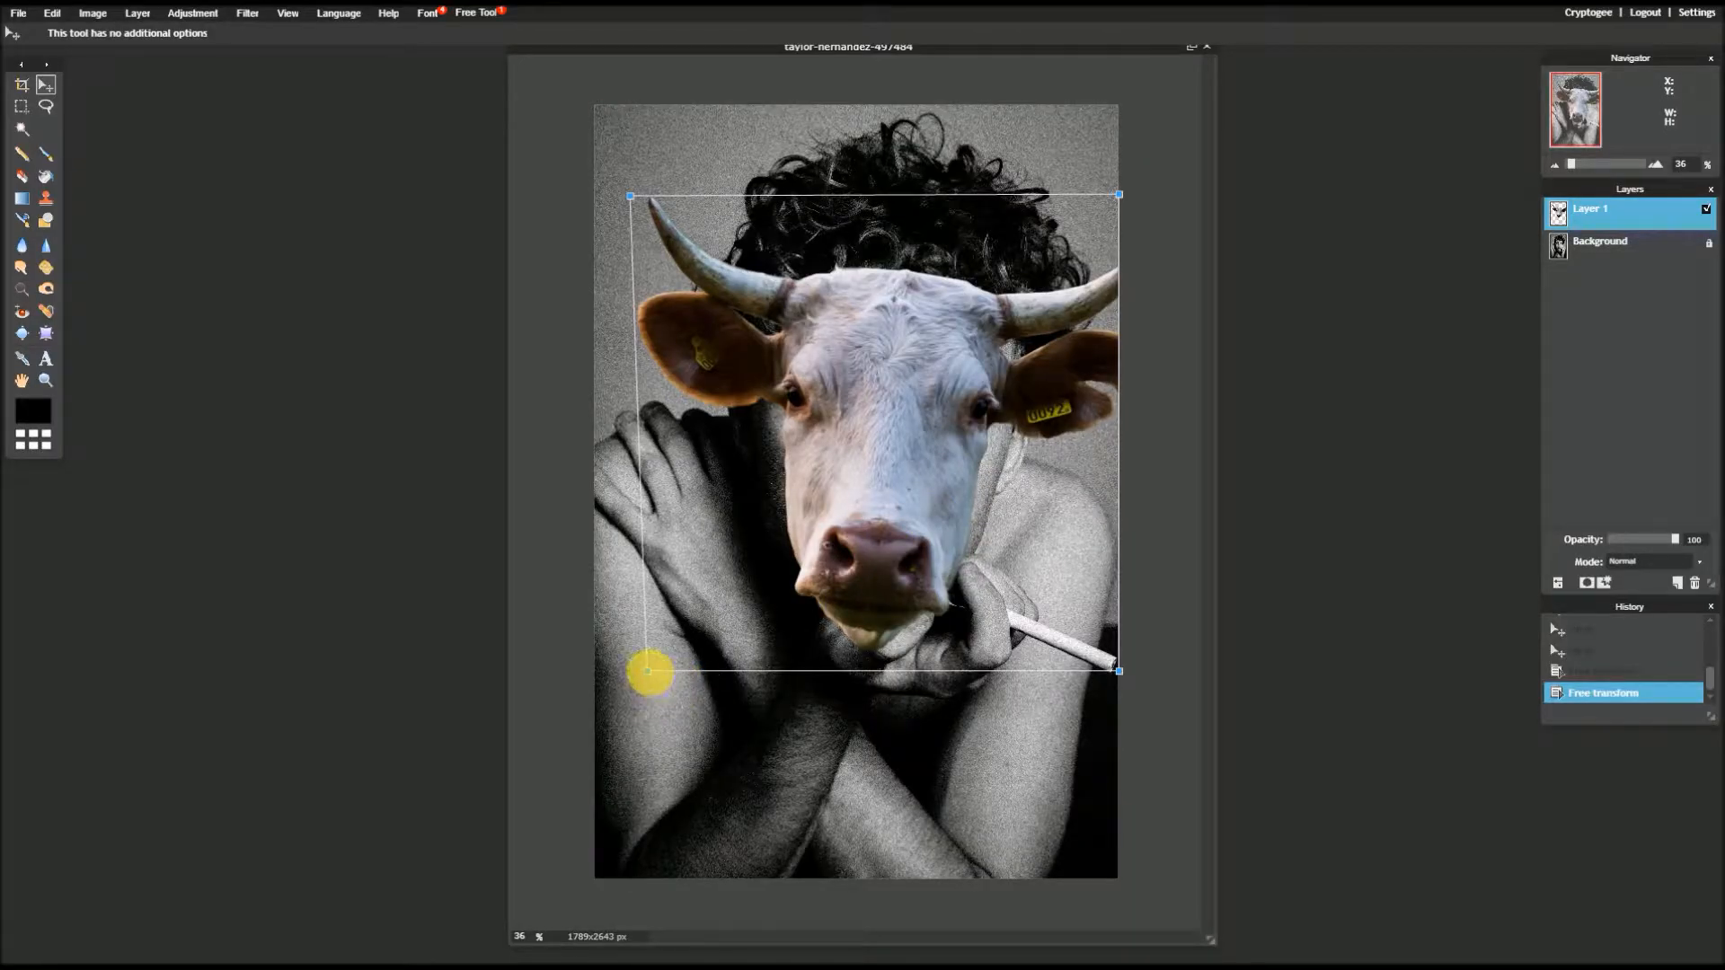
pyautogui.moveTo(647, 673); pyautogui.dragTo(640, 678)
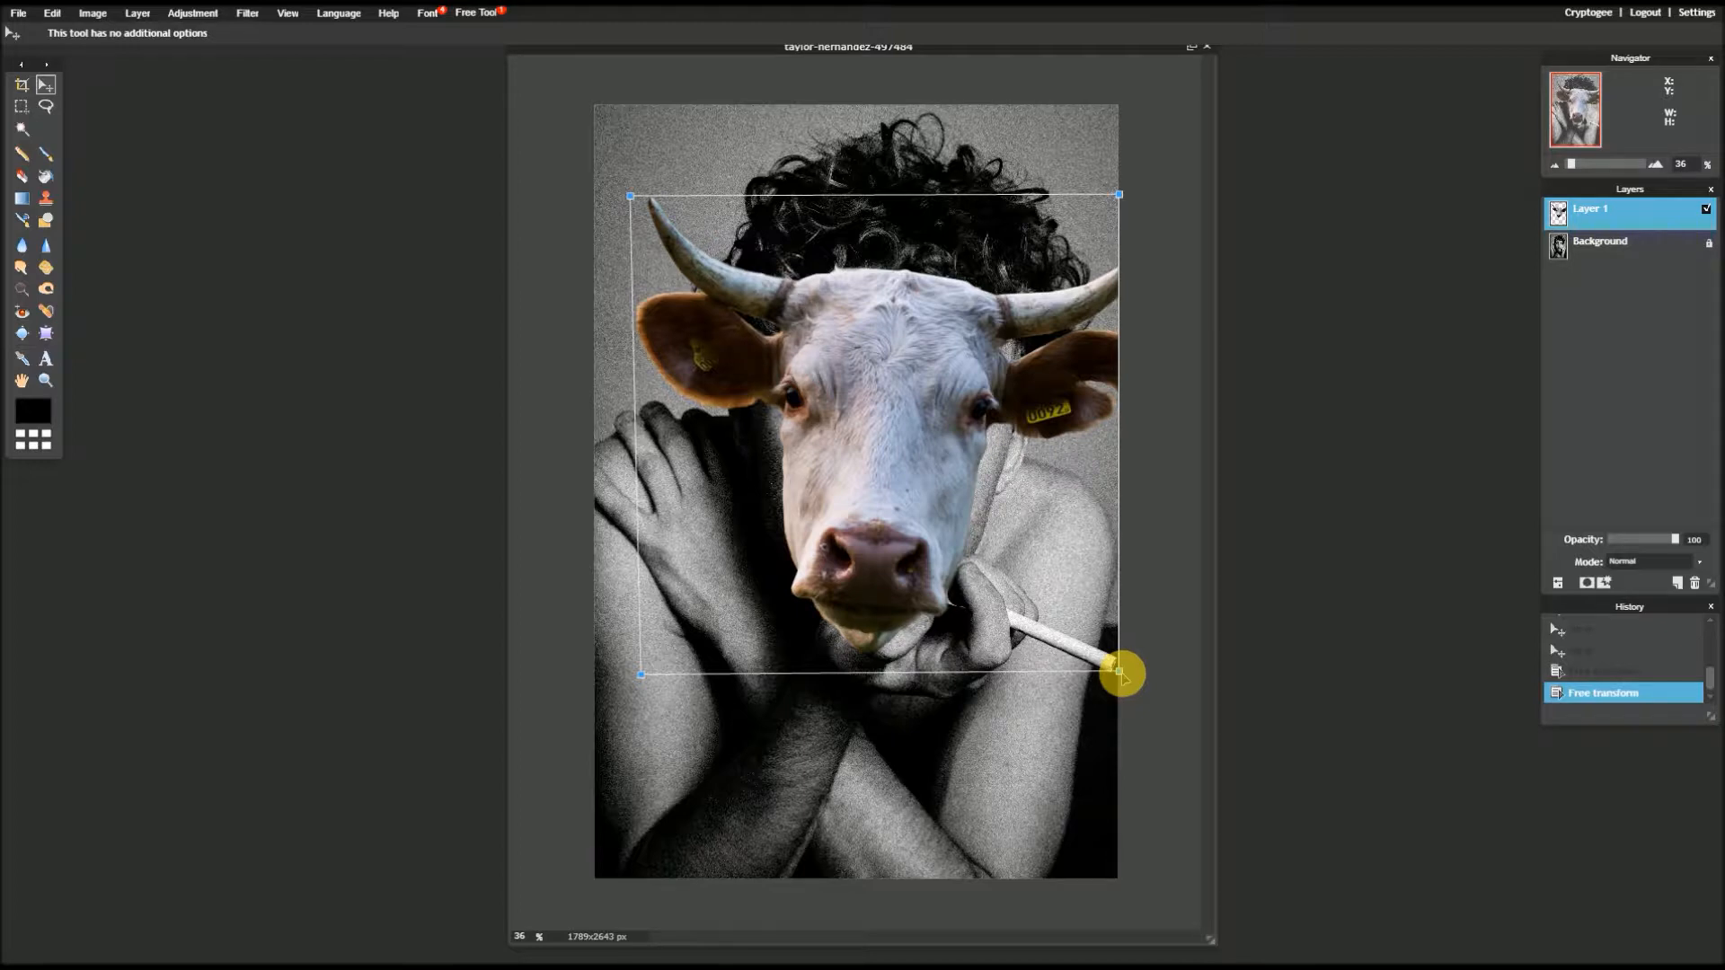
# - Stretch the cow head's two right corners outward beyond the portrait's edge and pull the lower-right corner slightly down
pyautogui.moveTo(1119, 672); pyautogui.dragTo(1136, 673)
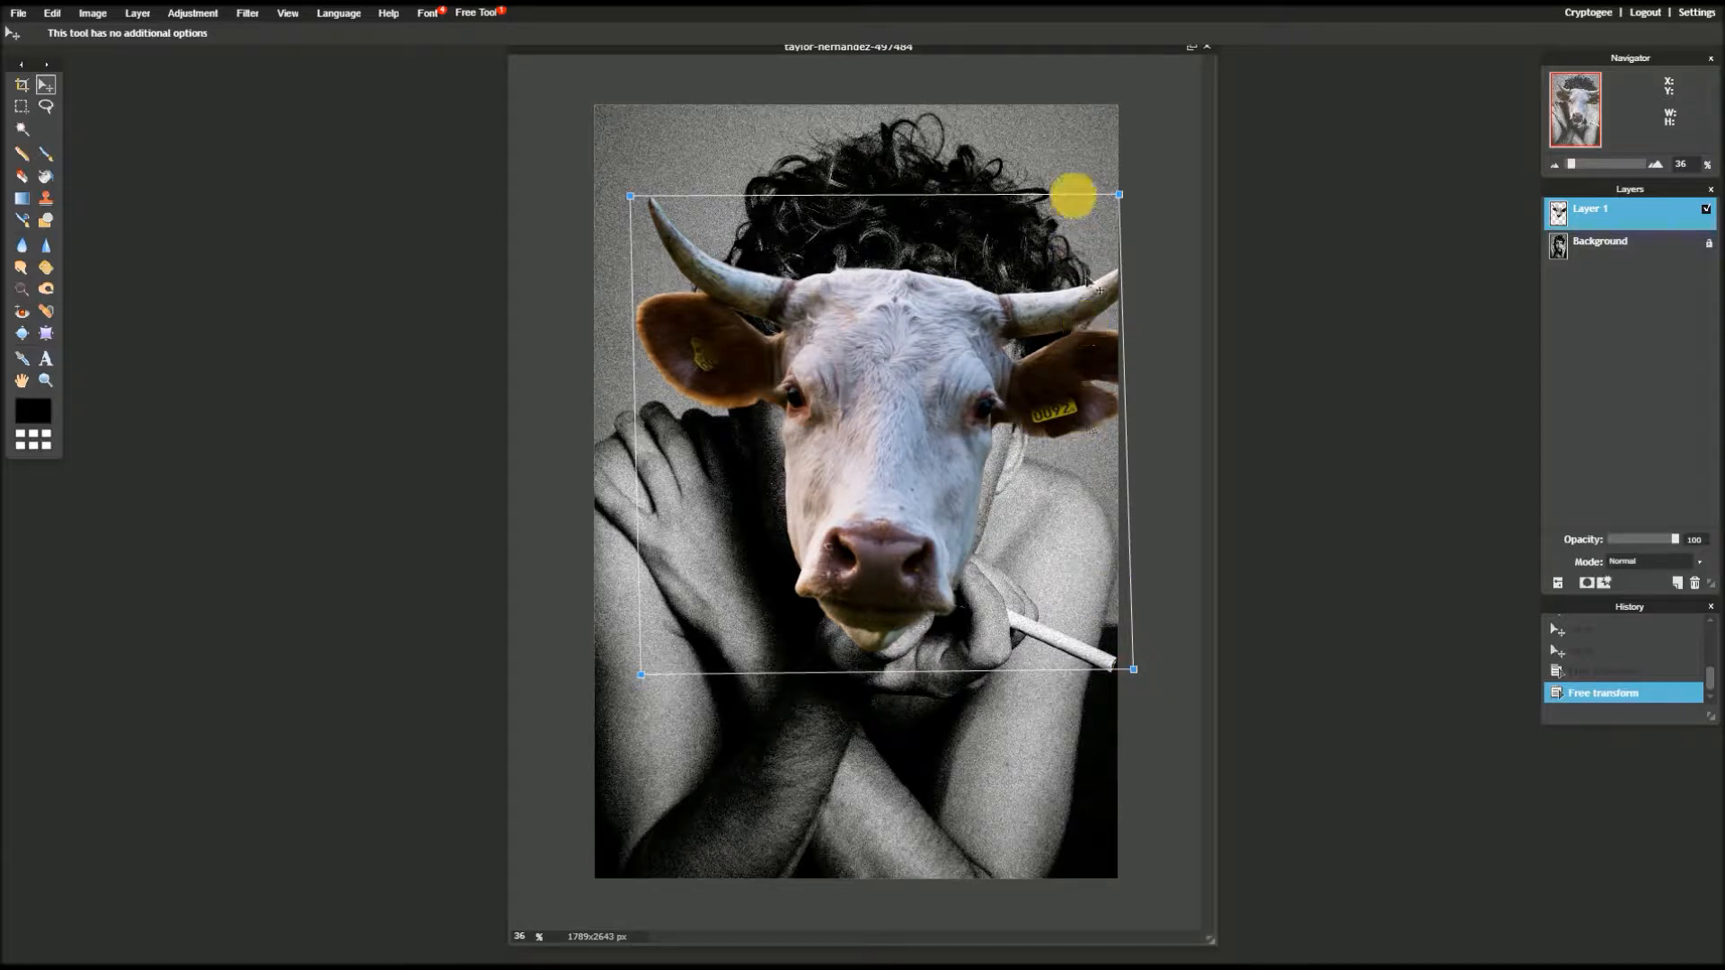
pyautogui.moveTo(1119, 194); pyautogui.dragTo(1146, 199)
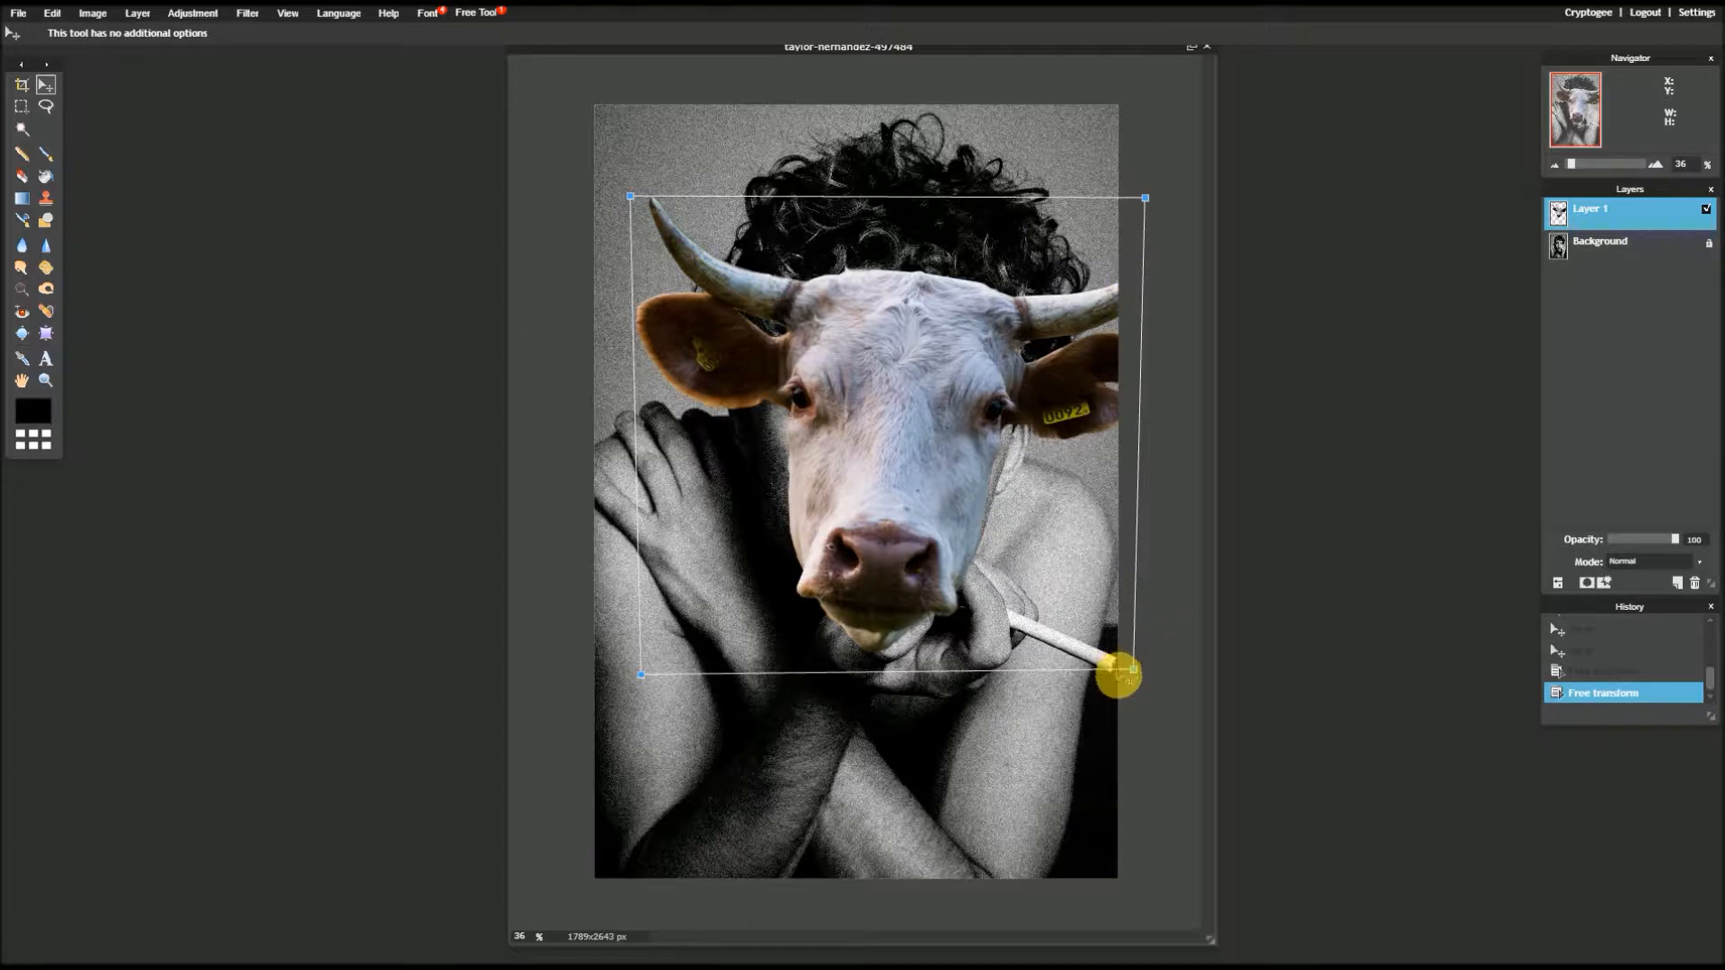
pyautogui.moveTo(1134, 669); pyautogui.dragTo(1142, 690)
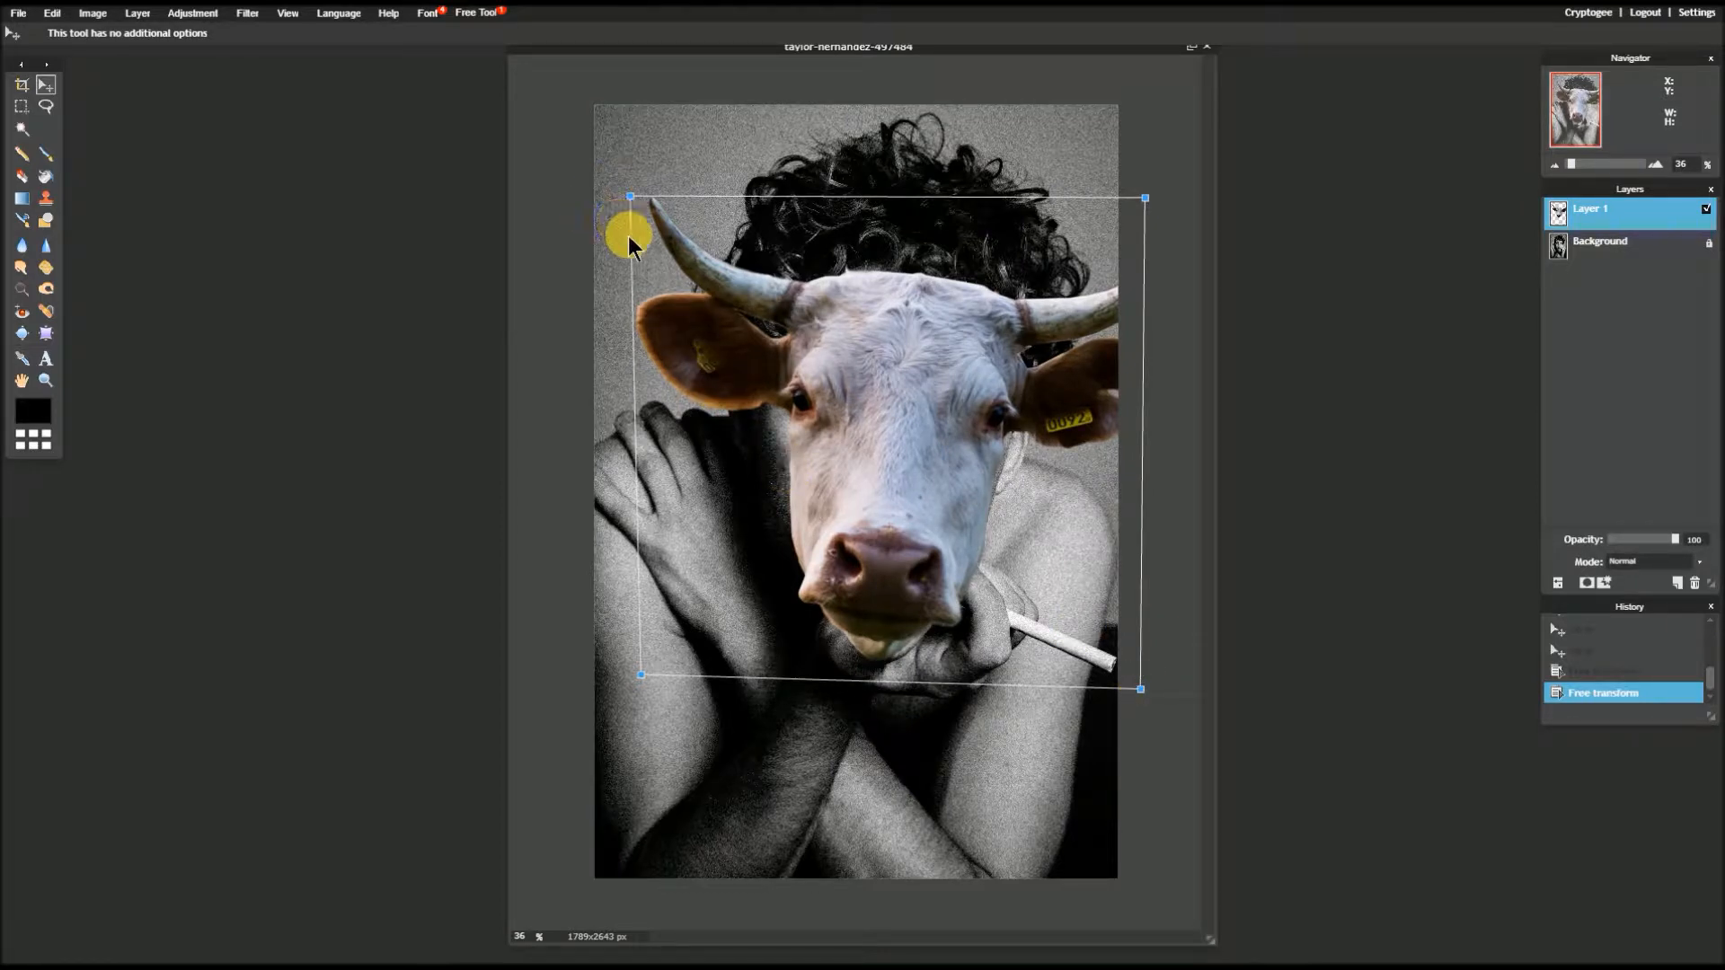
# - Pull the cow head's upper-left corner further outward and fine-tune the distorted head's position over the face
pyautogui.moveTo(633, 197); pyautogui.dragTo(626, 197)
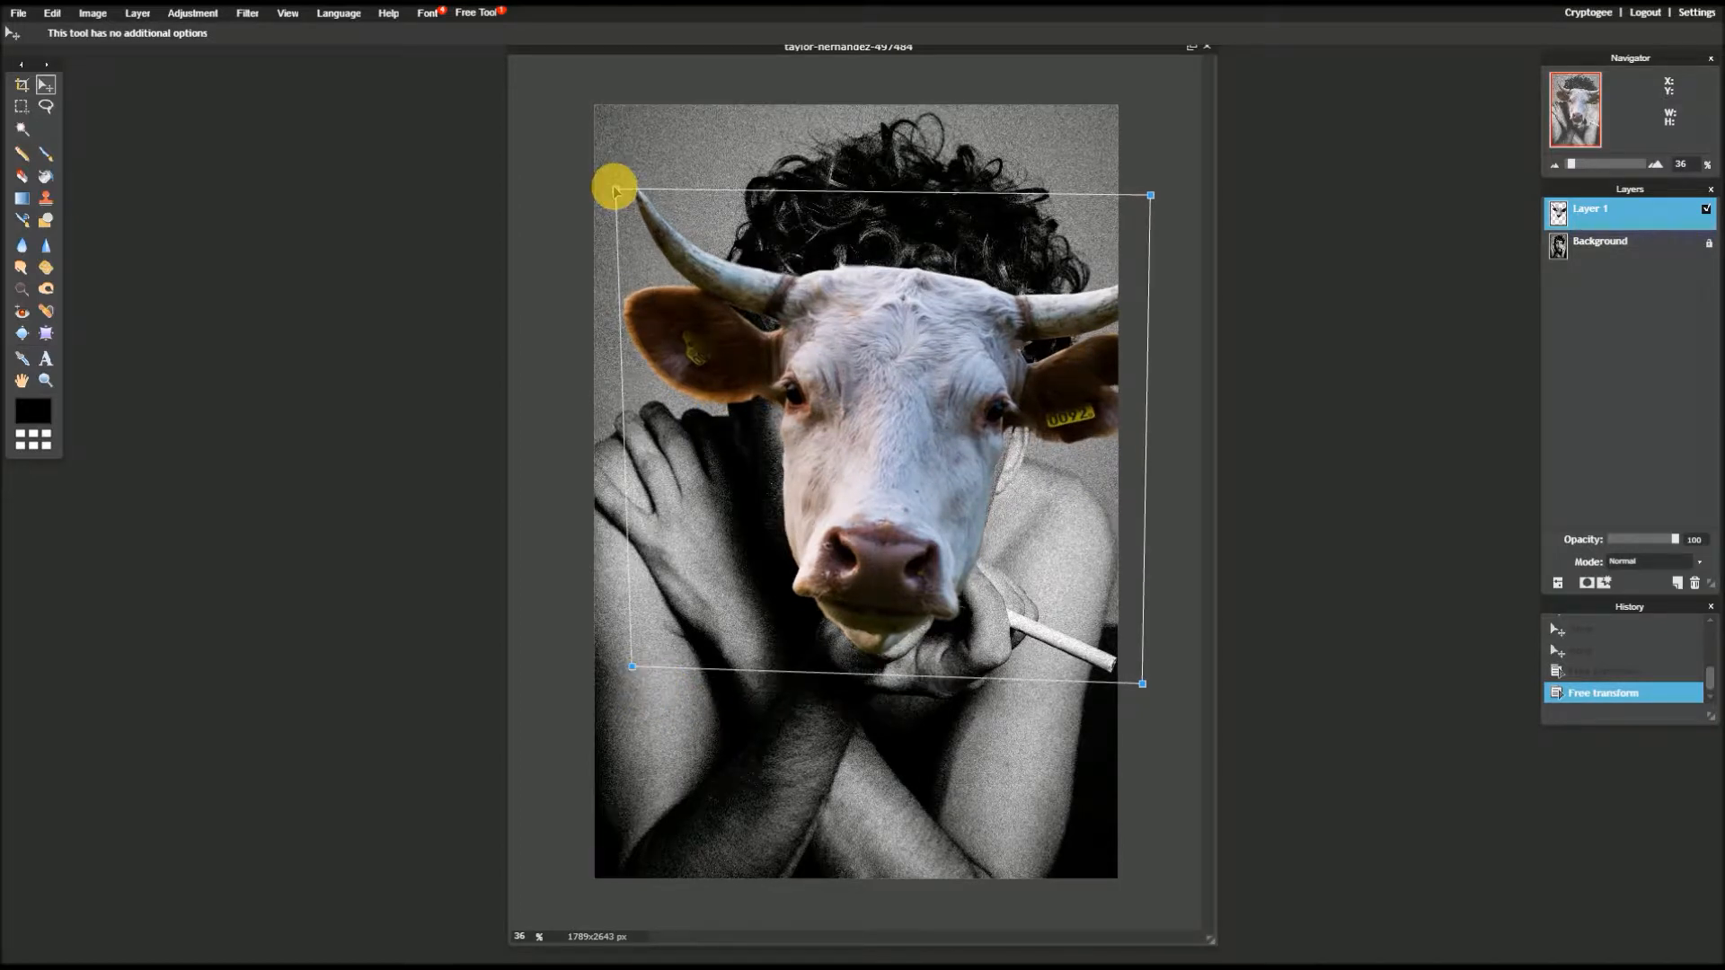
pyautogui.moveTo(617, 189); pyautogui.dragTo(615, 189)
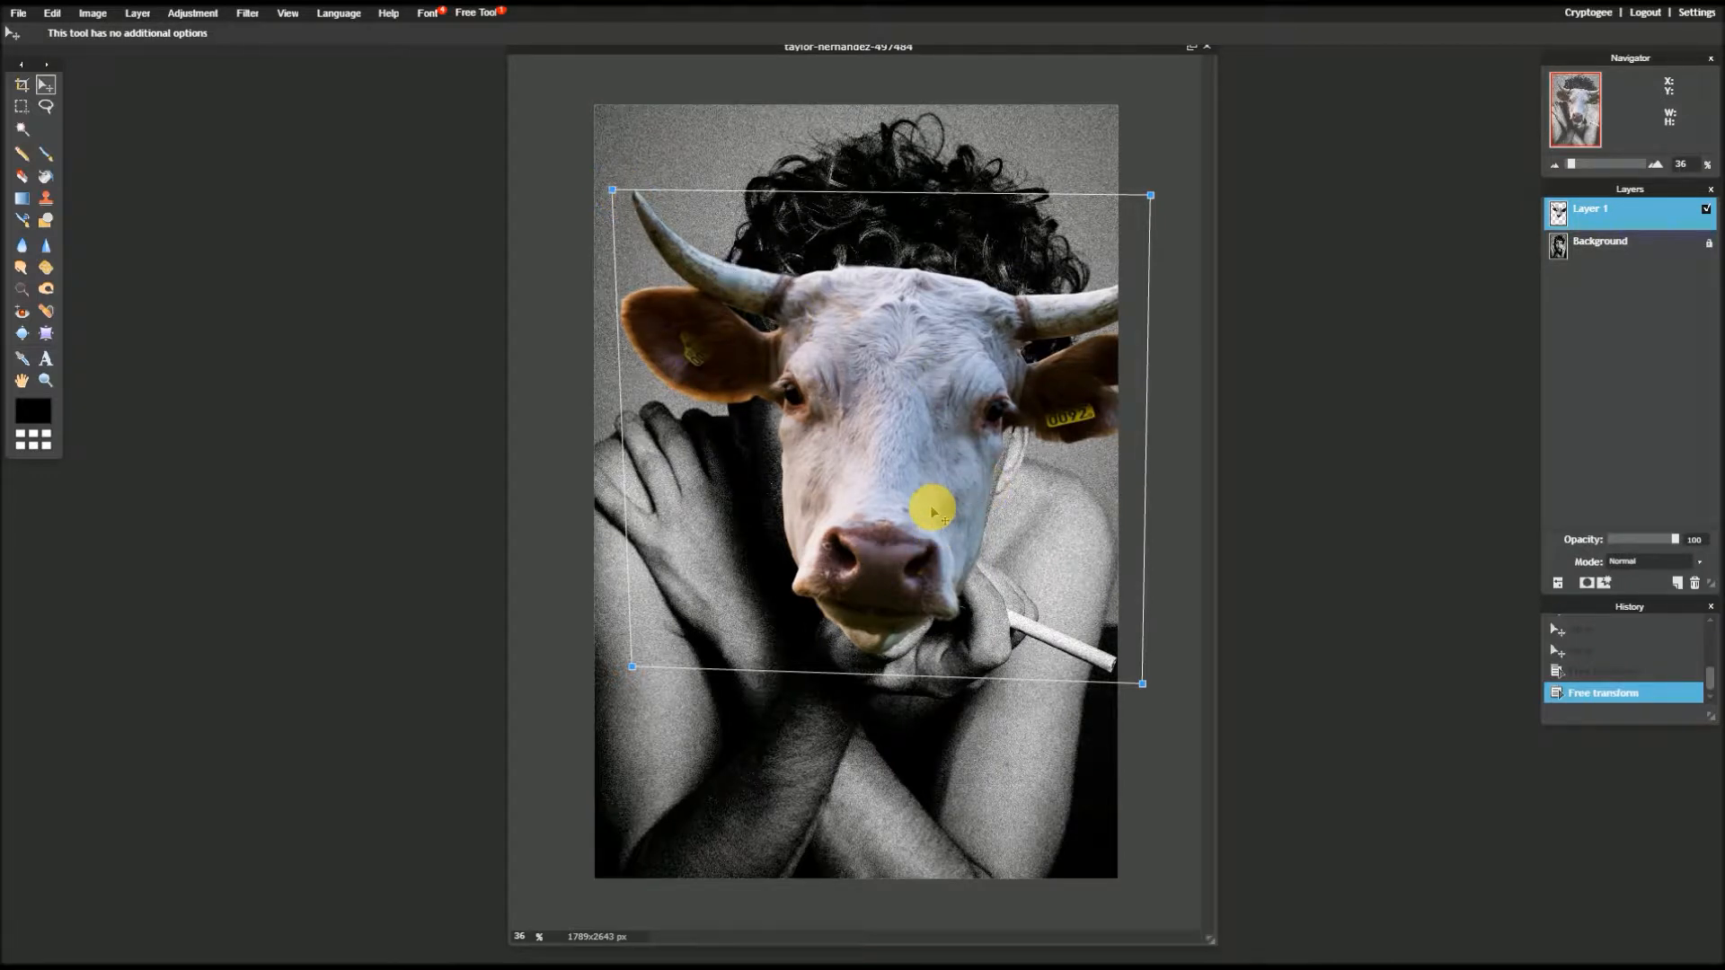
pyautogui.moveTo(932, 512); pyautogui.dragTo(926, 512)
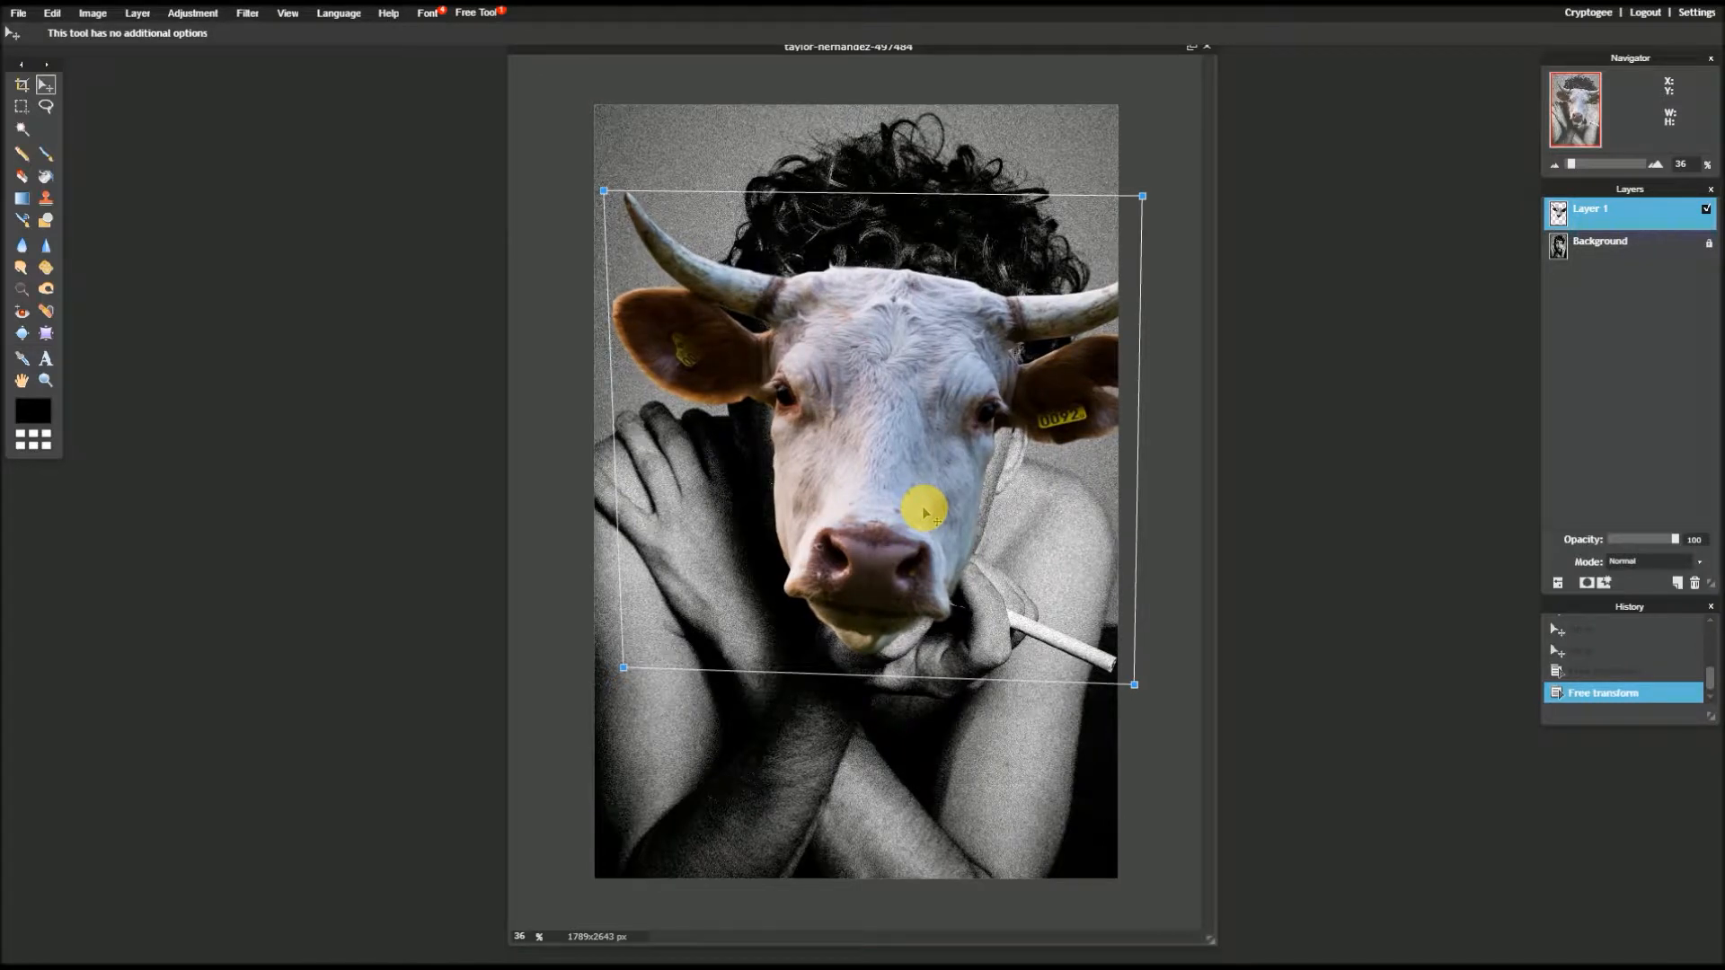
pyautogui.moveTo(925, 512); pyautogui.dragTo(932, 513)
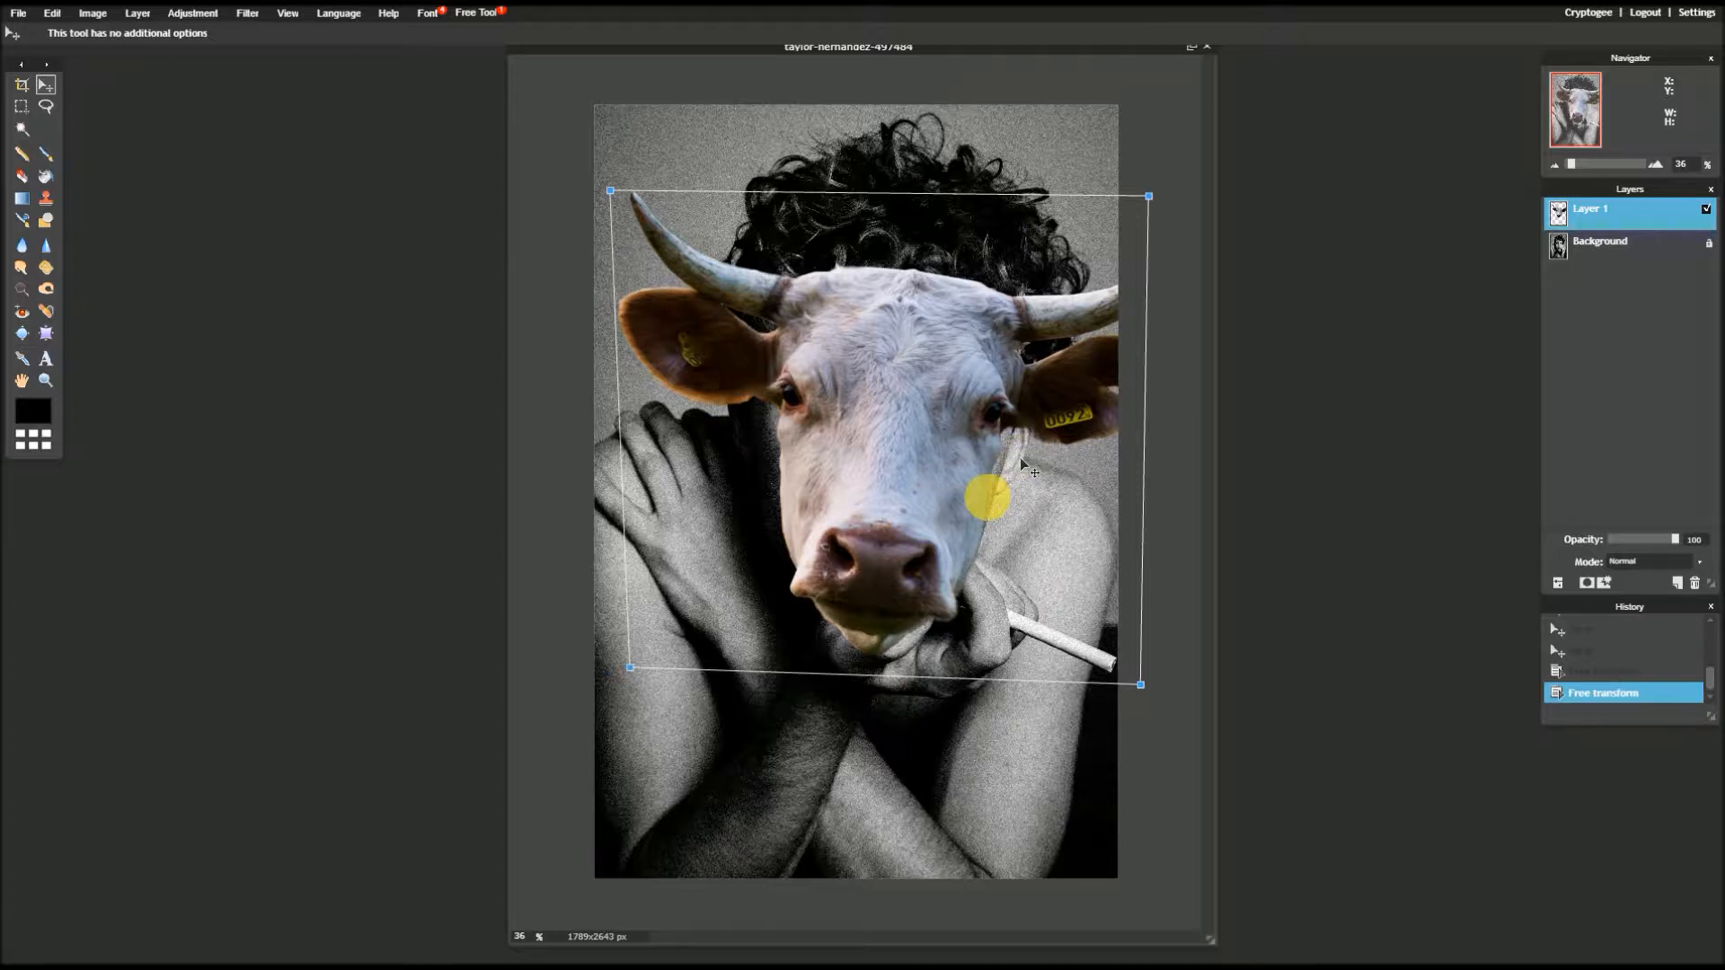
# - Lower the cow head's upper-right corner slightly and apply the free distortion
pyautogui.click(1152, 188)
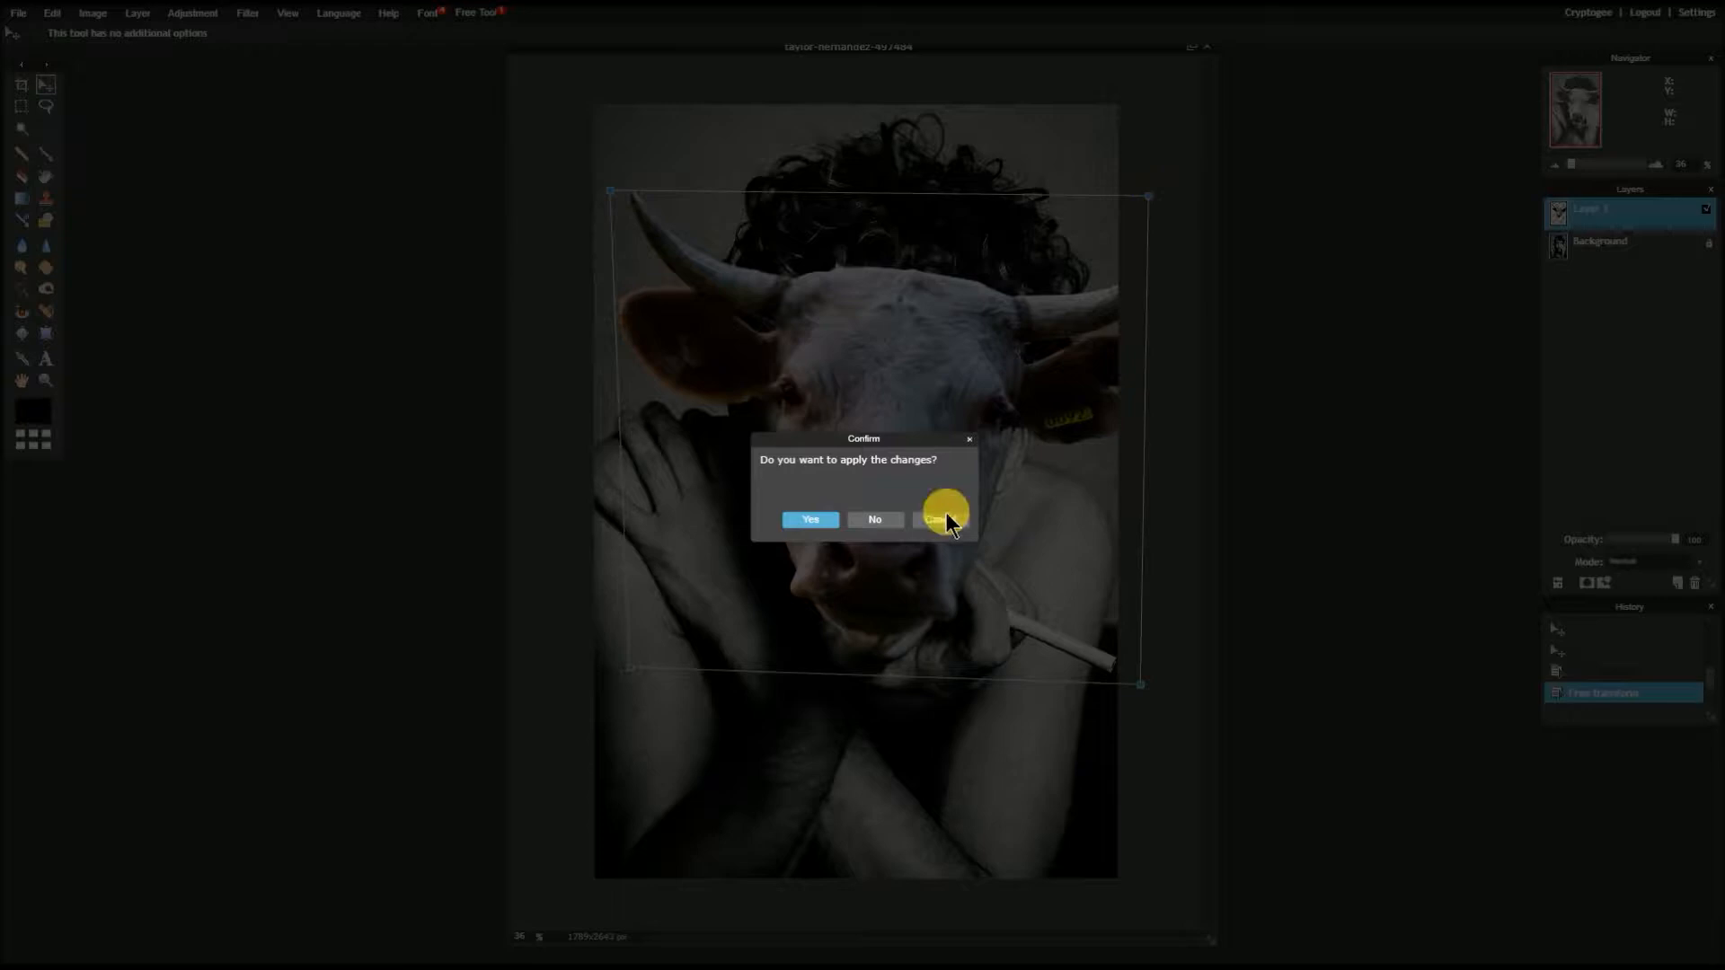
pyautogui.click(961, 519)
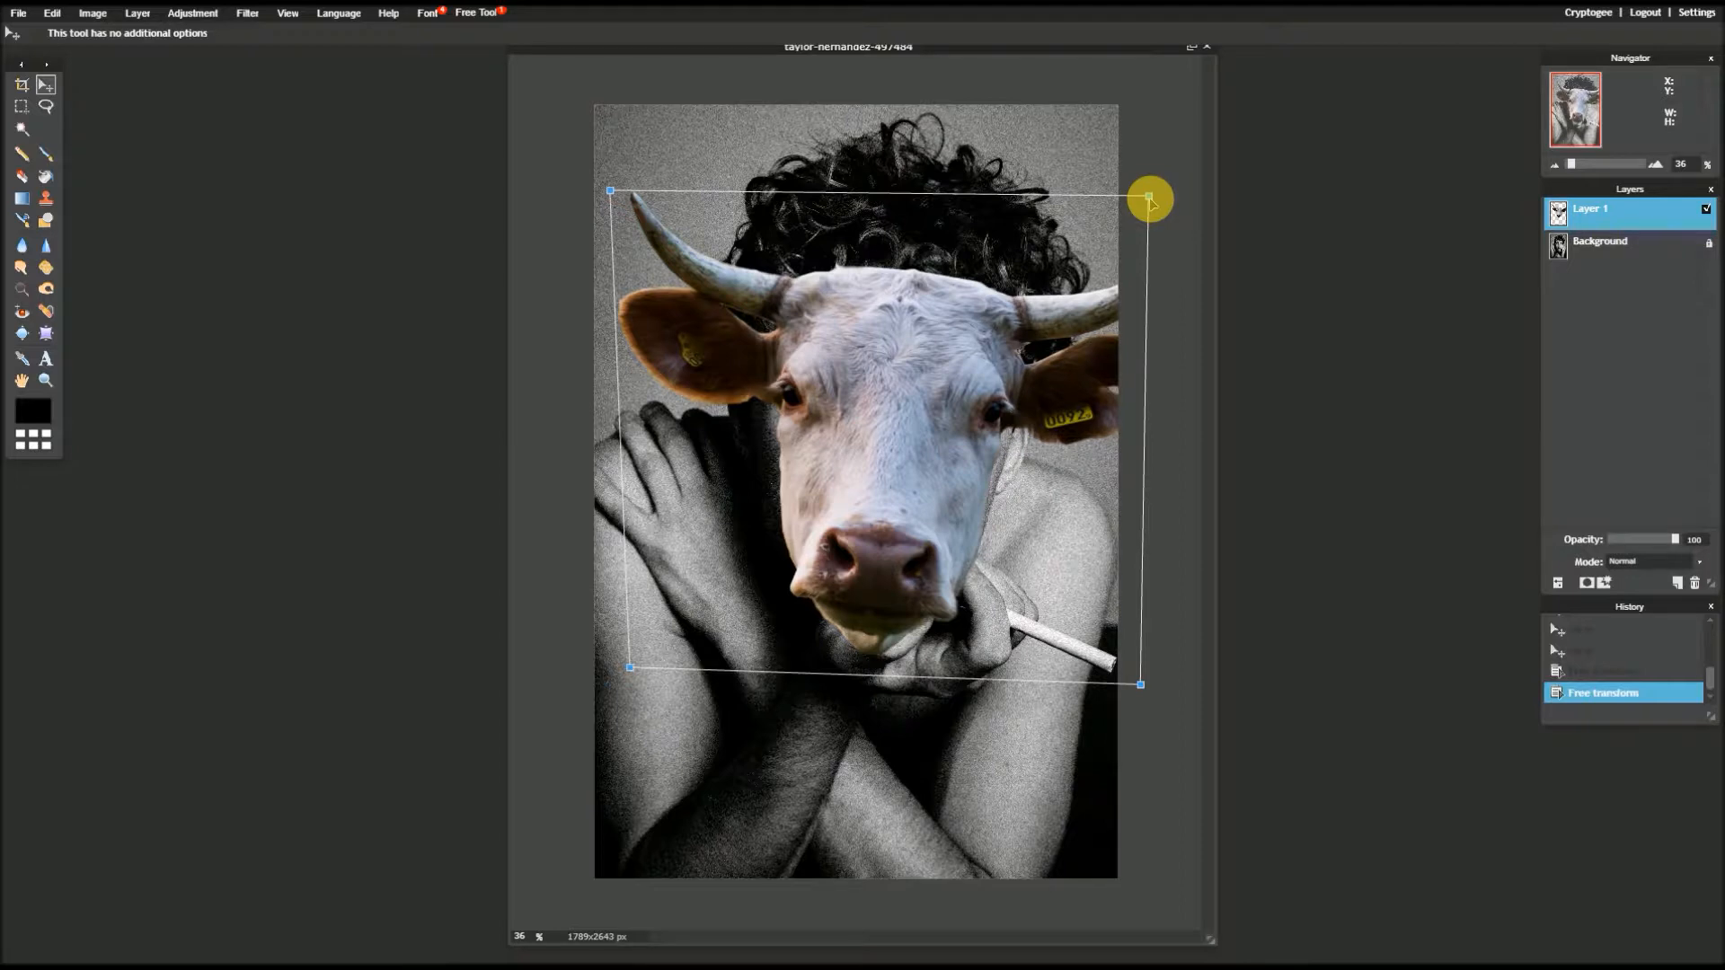
pyautogui.moveTo(1150, 197); pyautogui.dragTo(1155, 212)
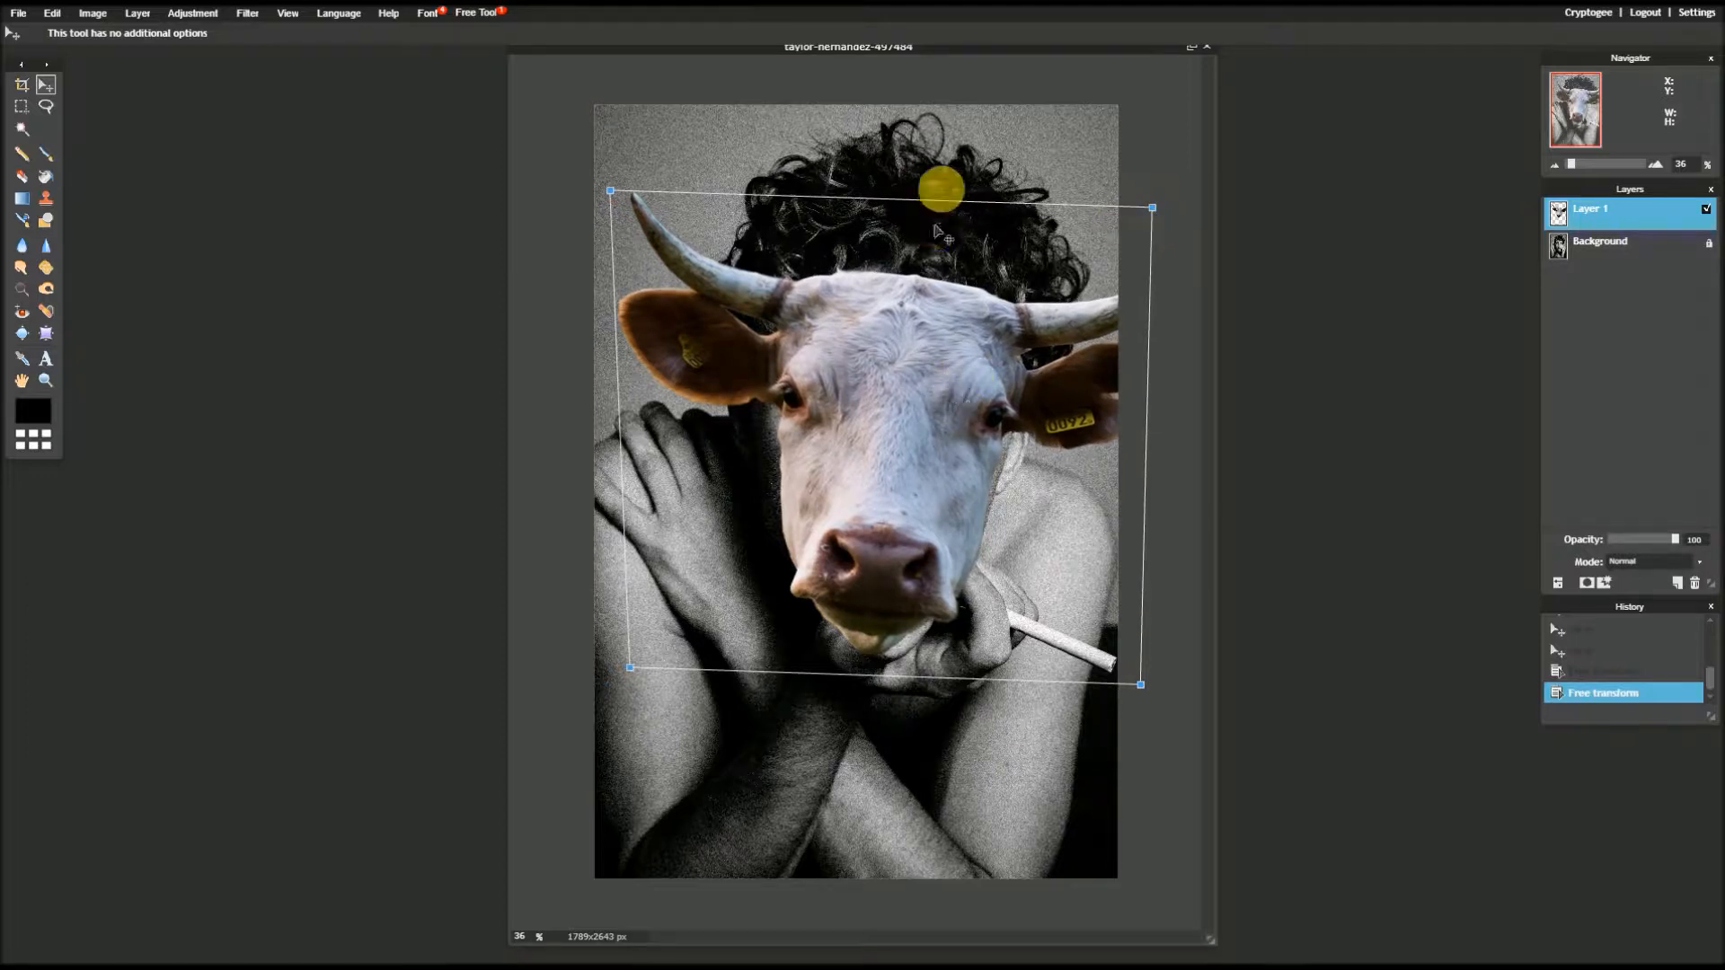
pyautogui.click(1060, 136)
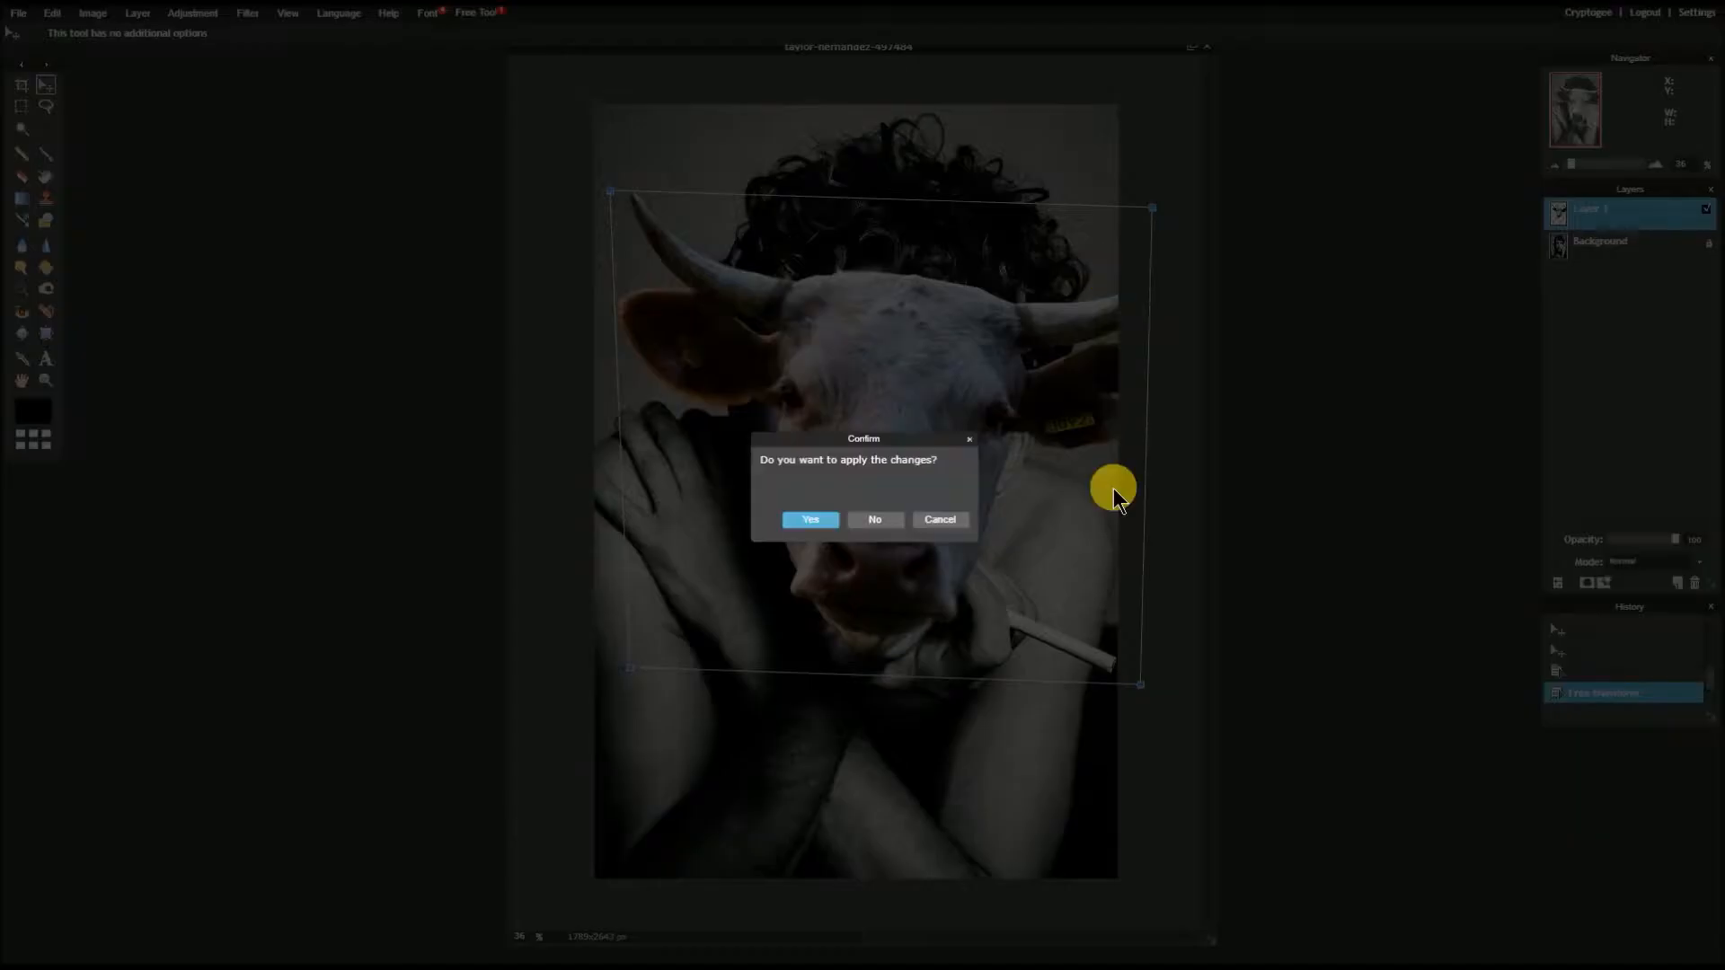
pyautogui.click(811, 520)
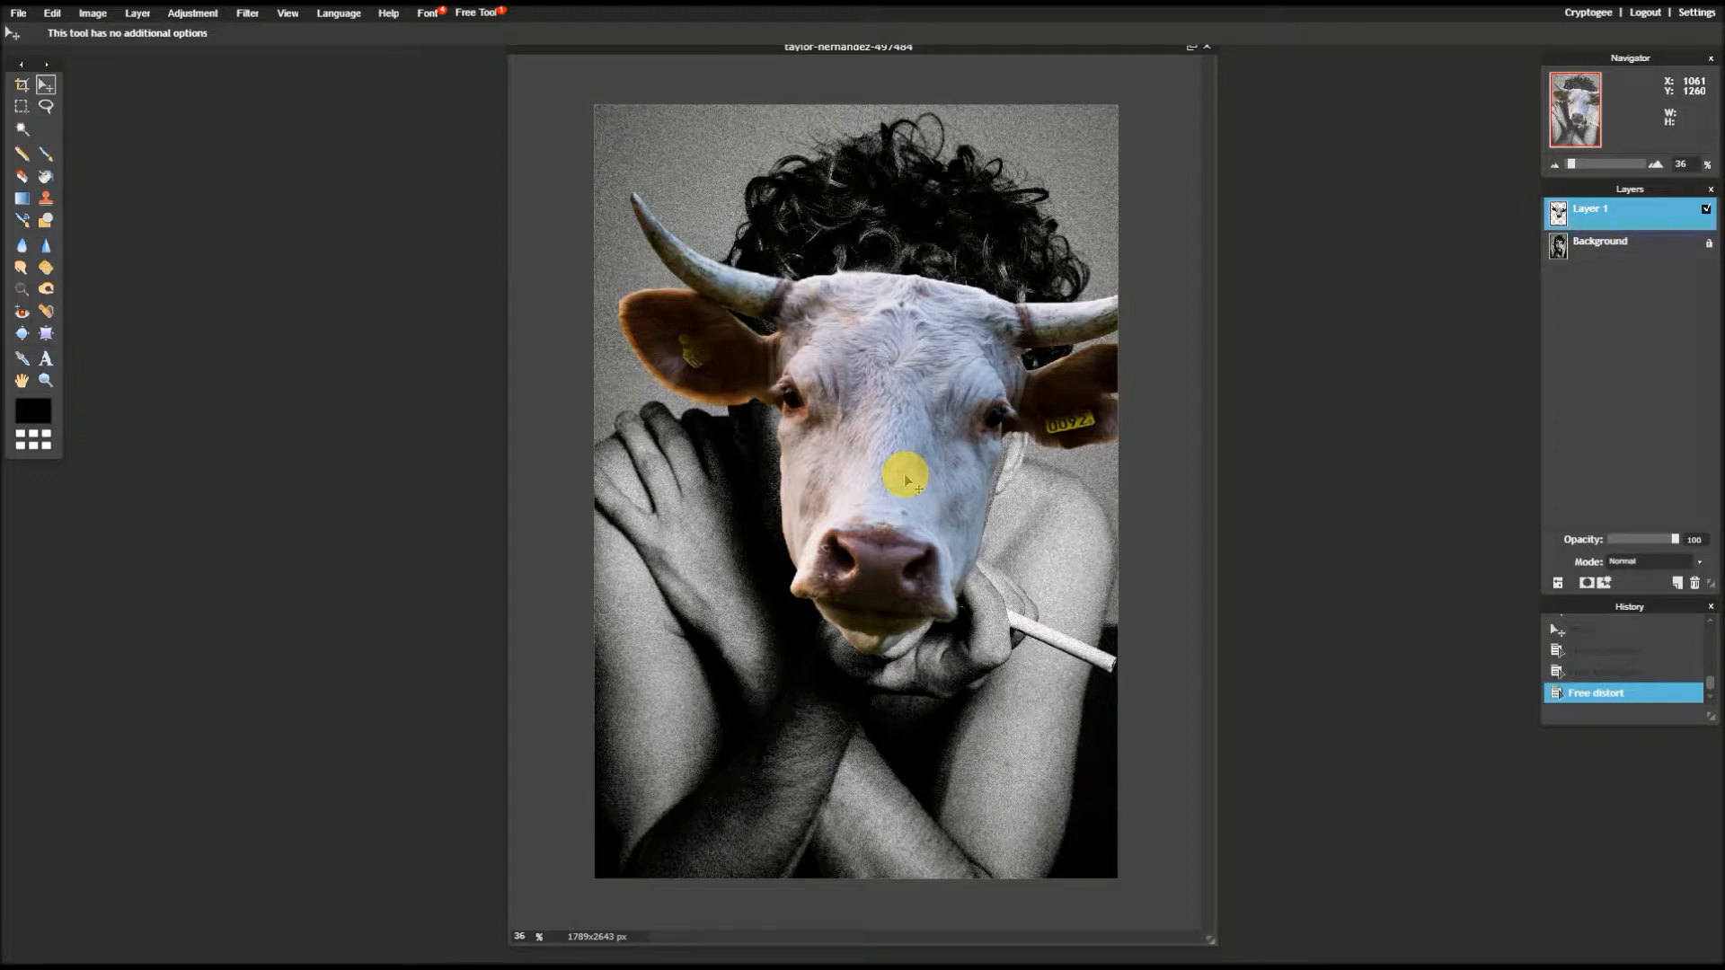
# - Nudge the cow head slightly down and to the right, and make two duplicates of the unlocked Background layer
pyautogui.moveTo(904, 472); pyautogui.dragTo(910, 480)
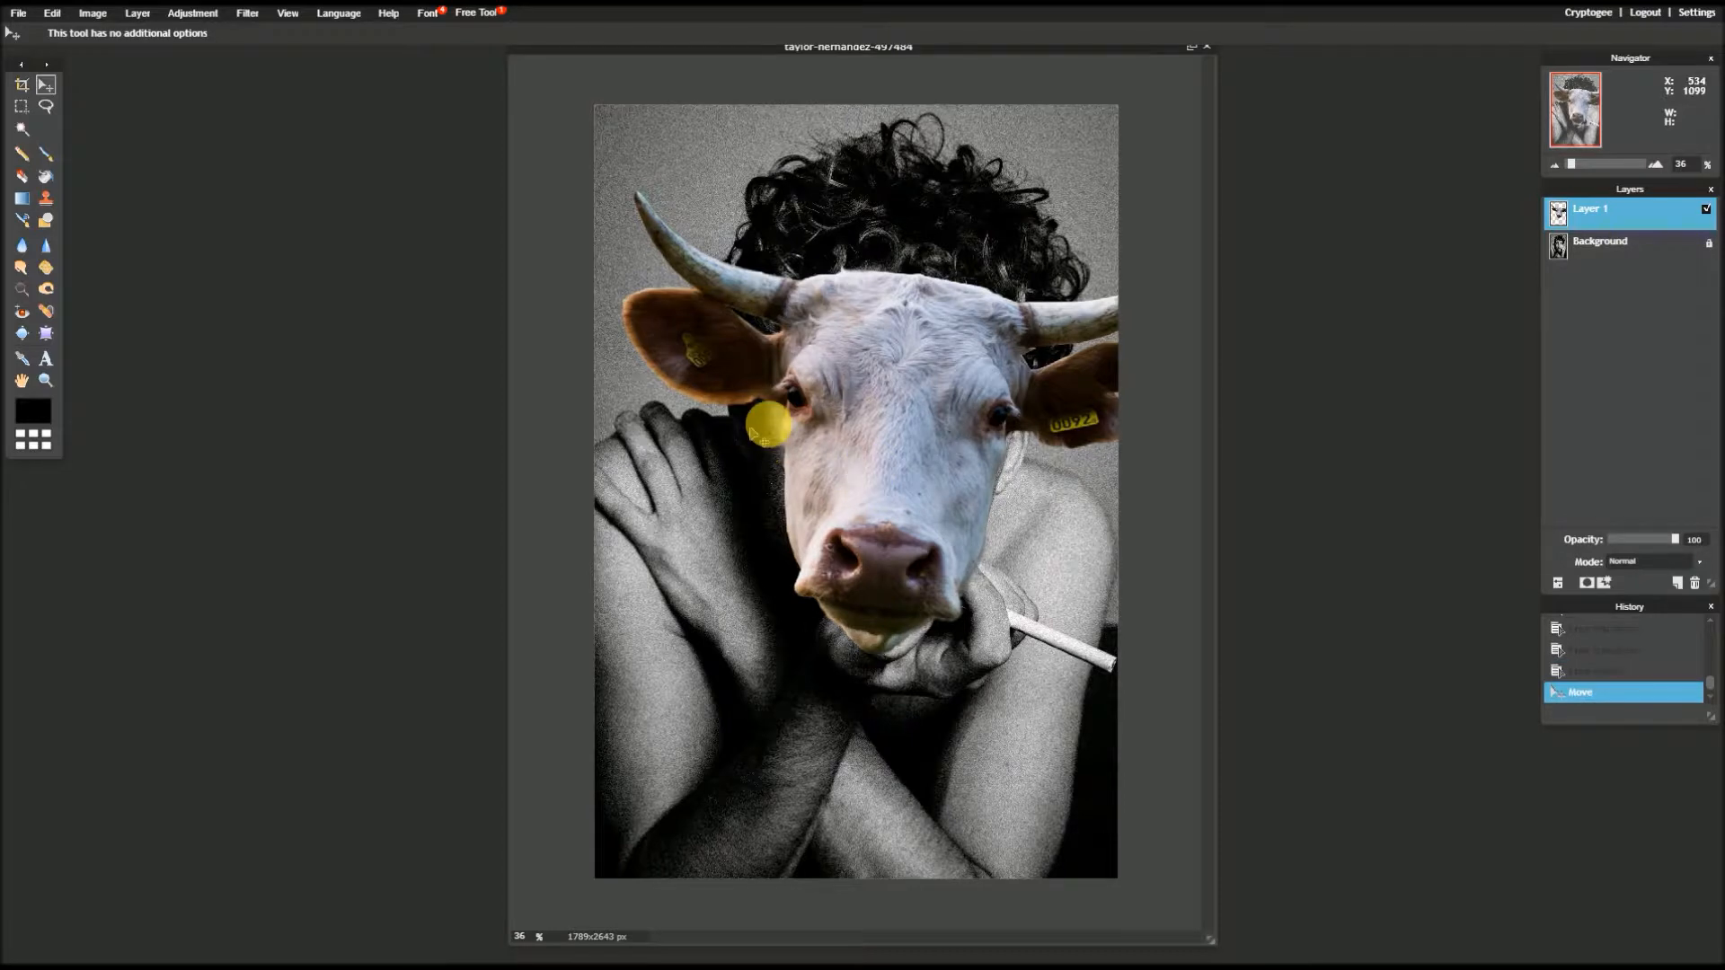
pyautogui.doubleClick(1709, 244)
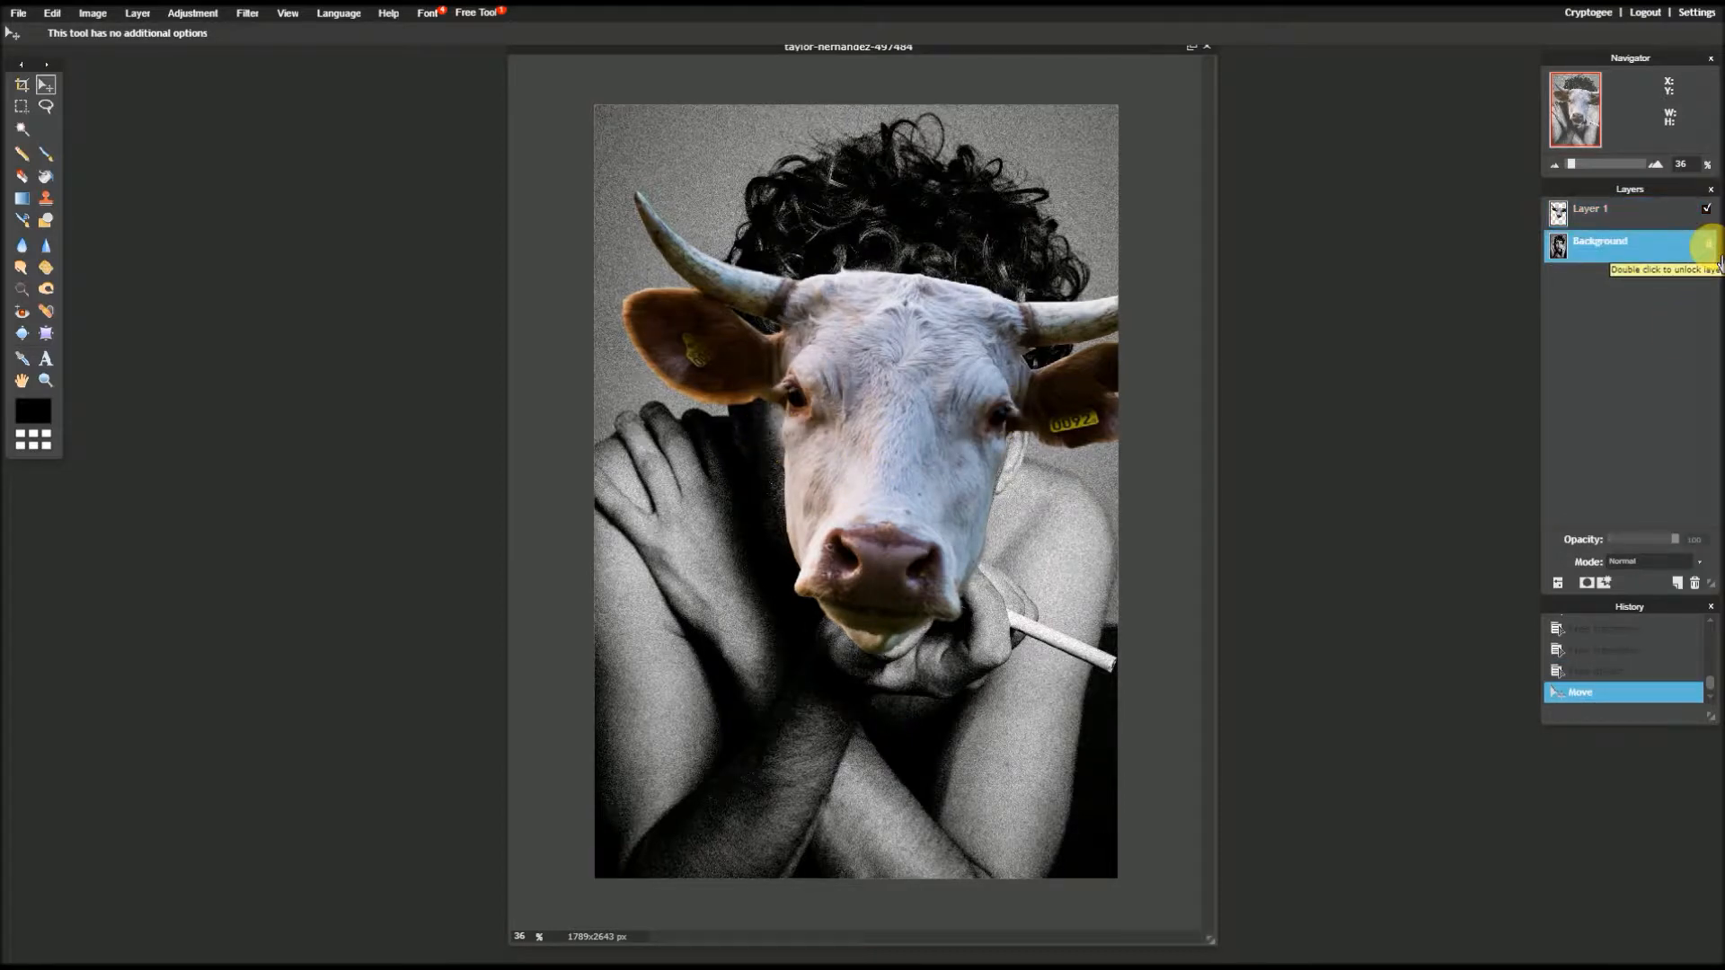
pyautogui.rightClick(1664, 242)
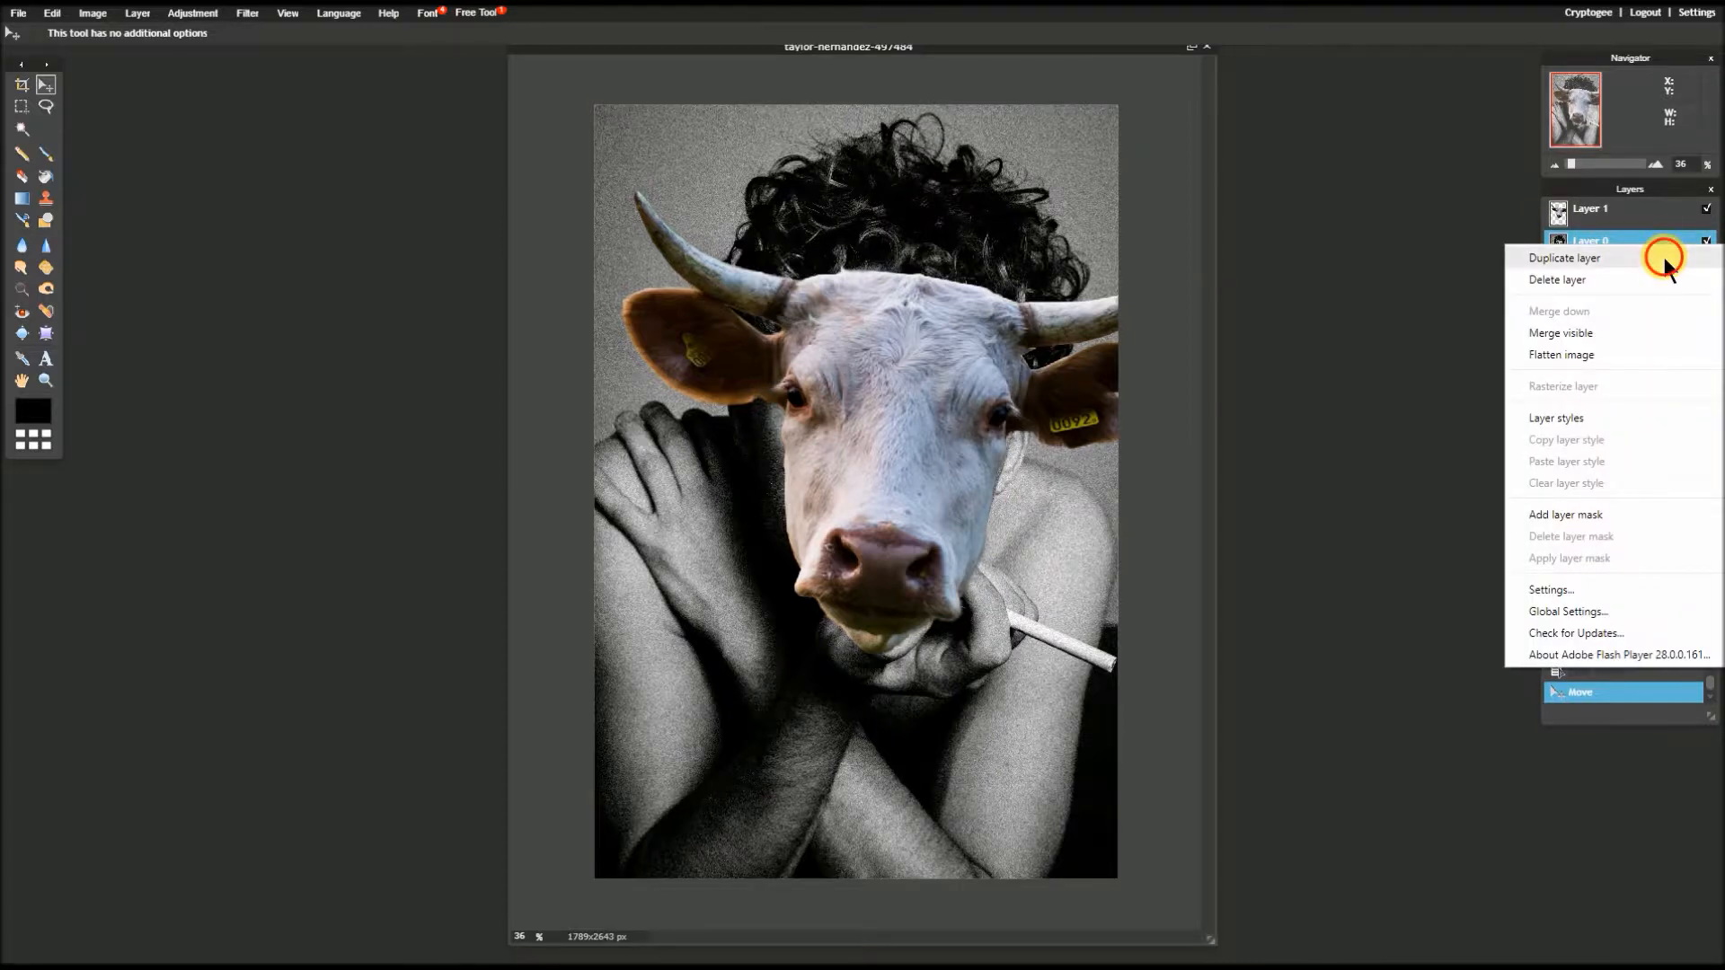
pyautogui.click(1662, 254)
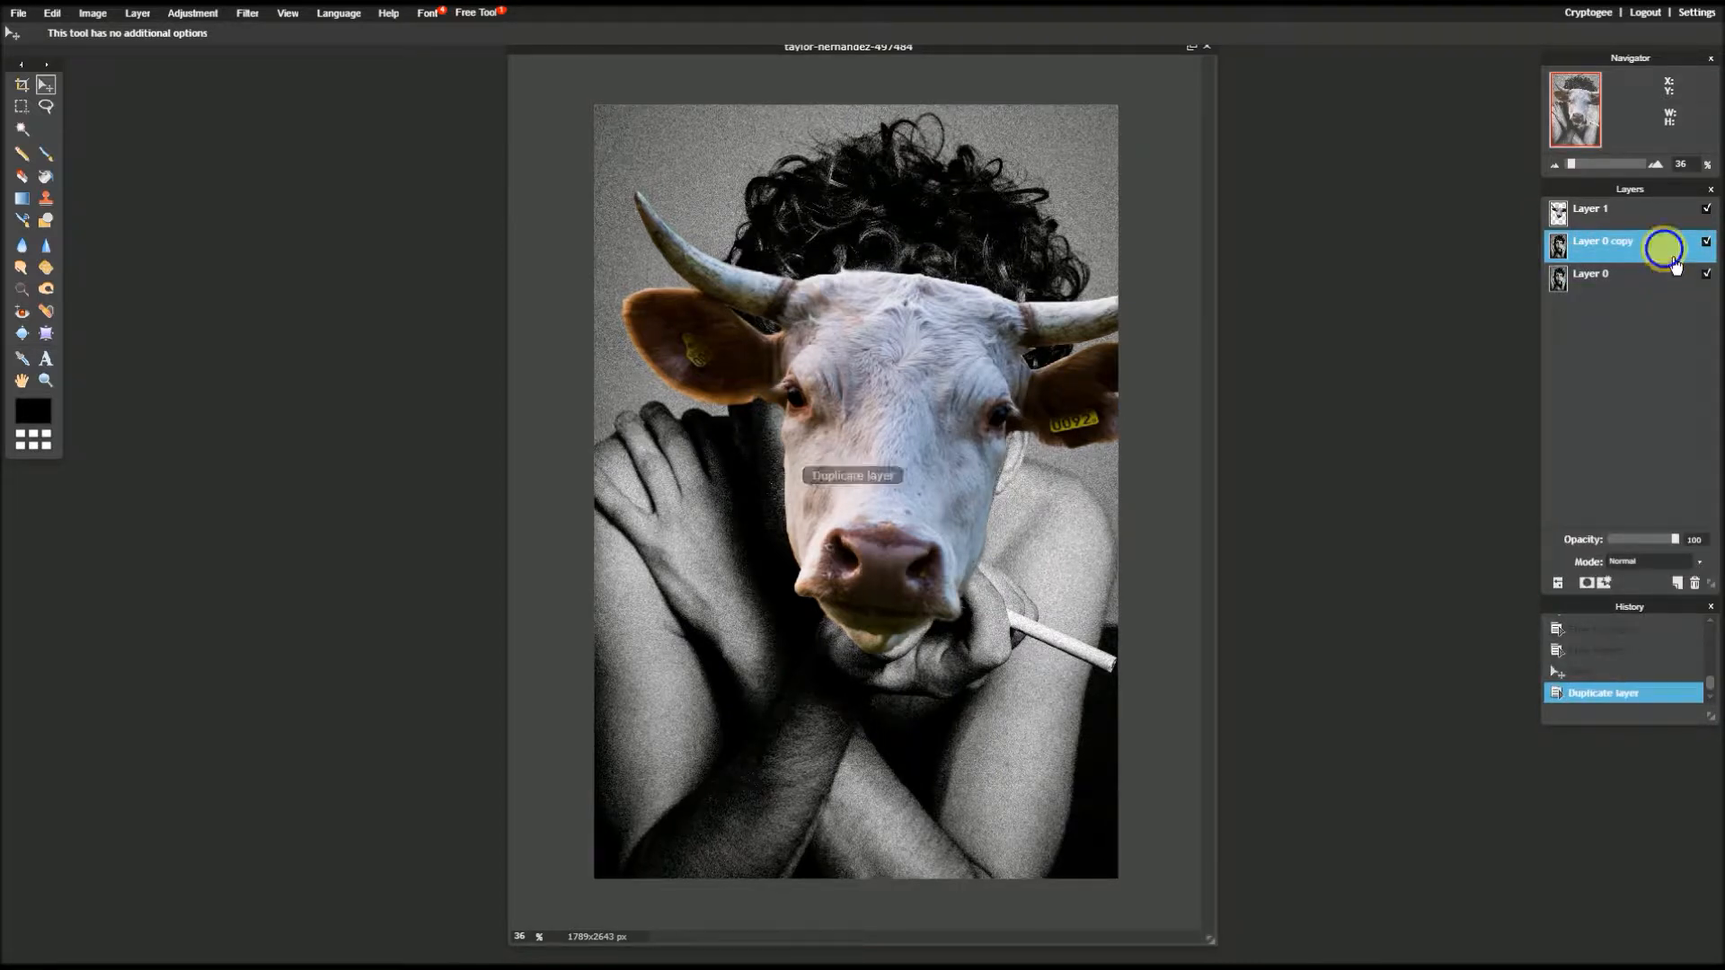
pyautogui.rightClick(1664, 257)
pyautogui.click(1661, 262)
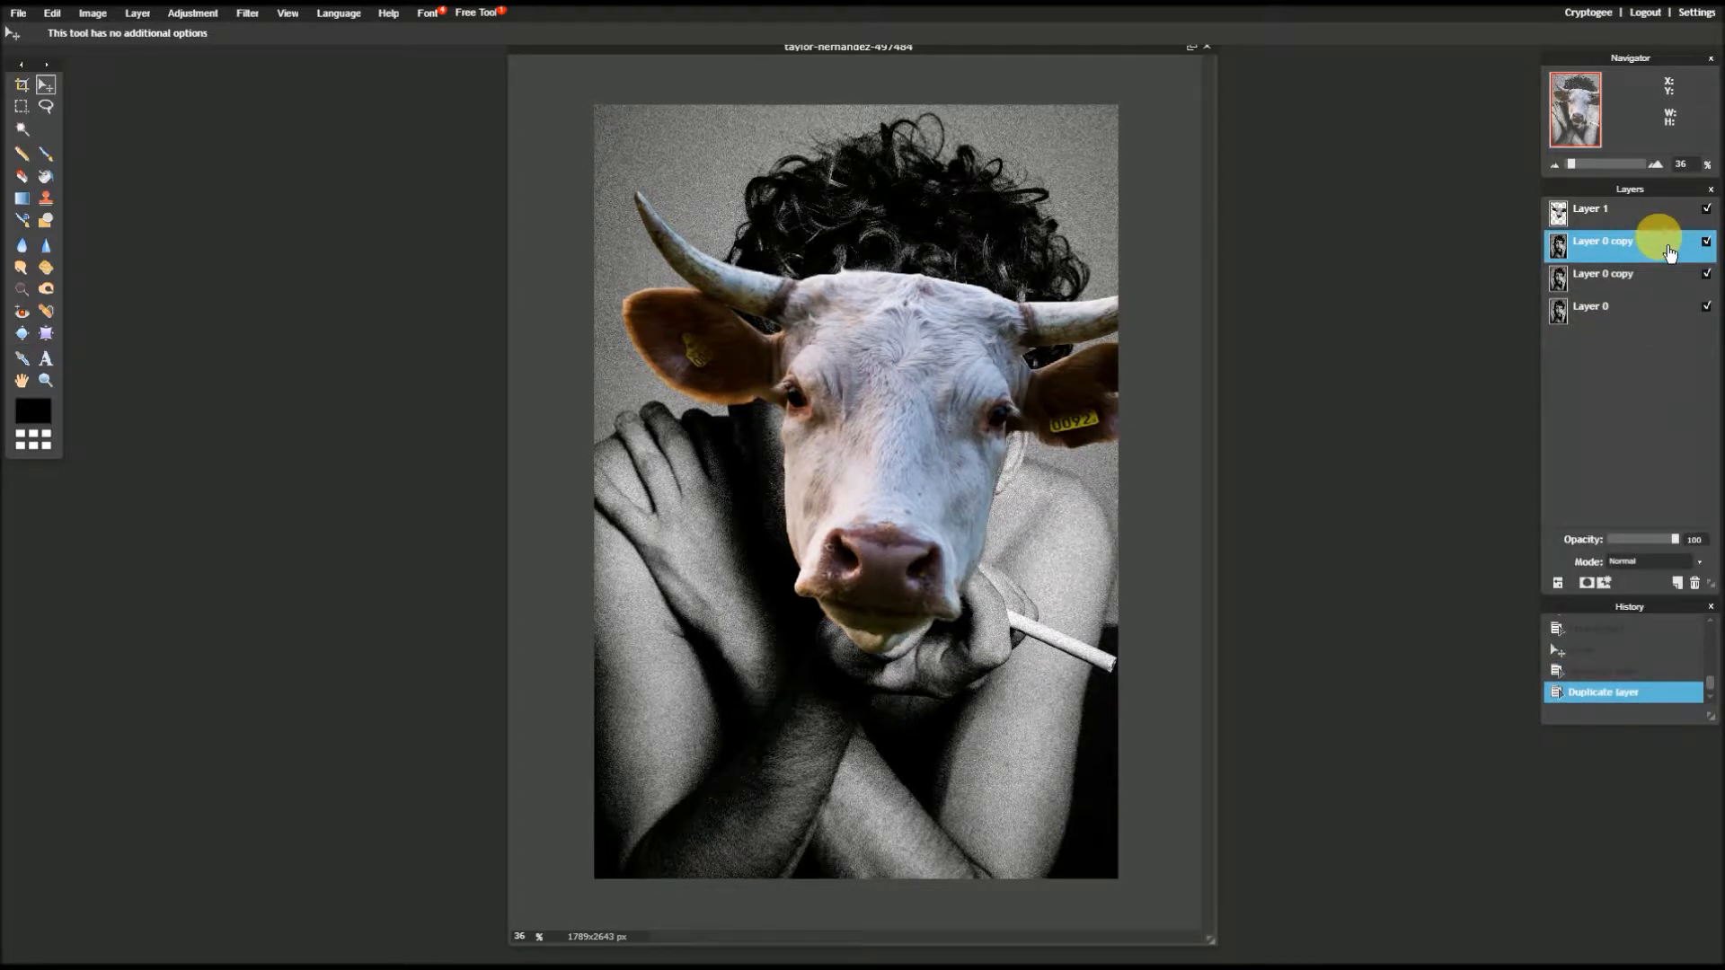
# - Place the upper portrait copy above the cow head layer as "Hair Layer" and add a layer mask to it
pyautogui.moveTo(1672, 257); pyautogui.dragTo(1640, 227)
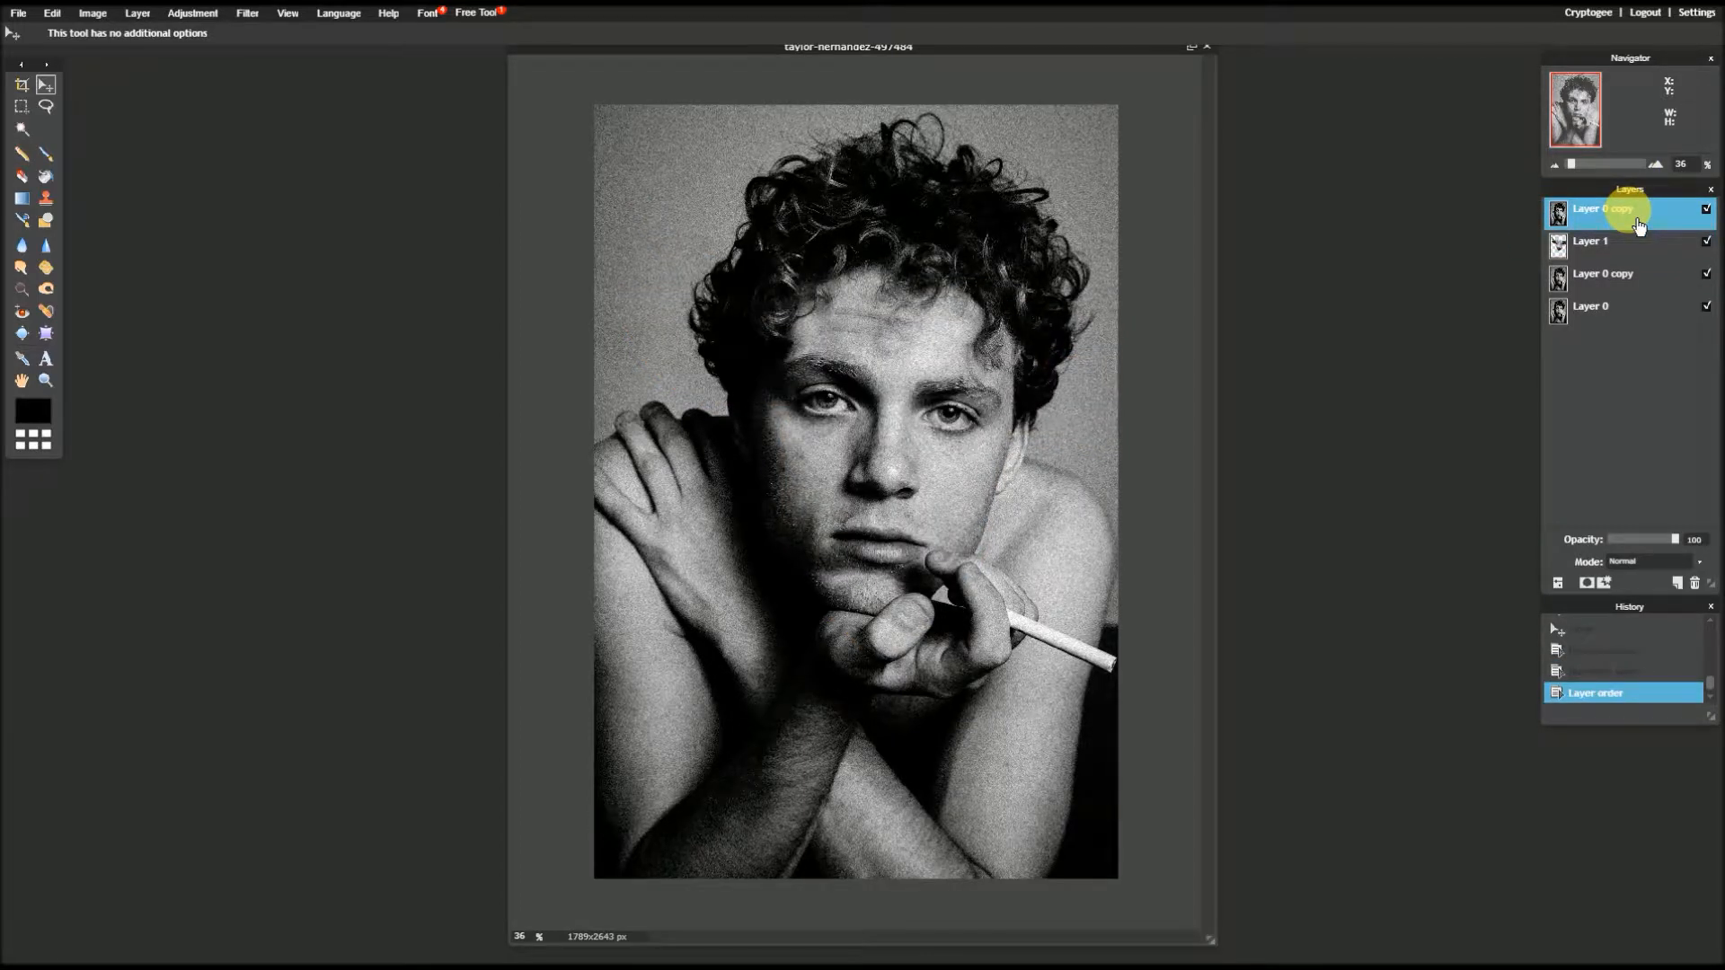
pyautogui.doubleClick(1638, 225)
pyautogui.write('Hair Layer')
pyautogui.press('Return')
pyautogui.click(1582, 582)
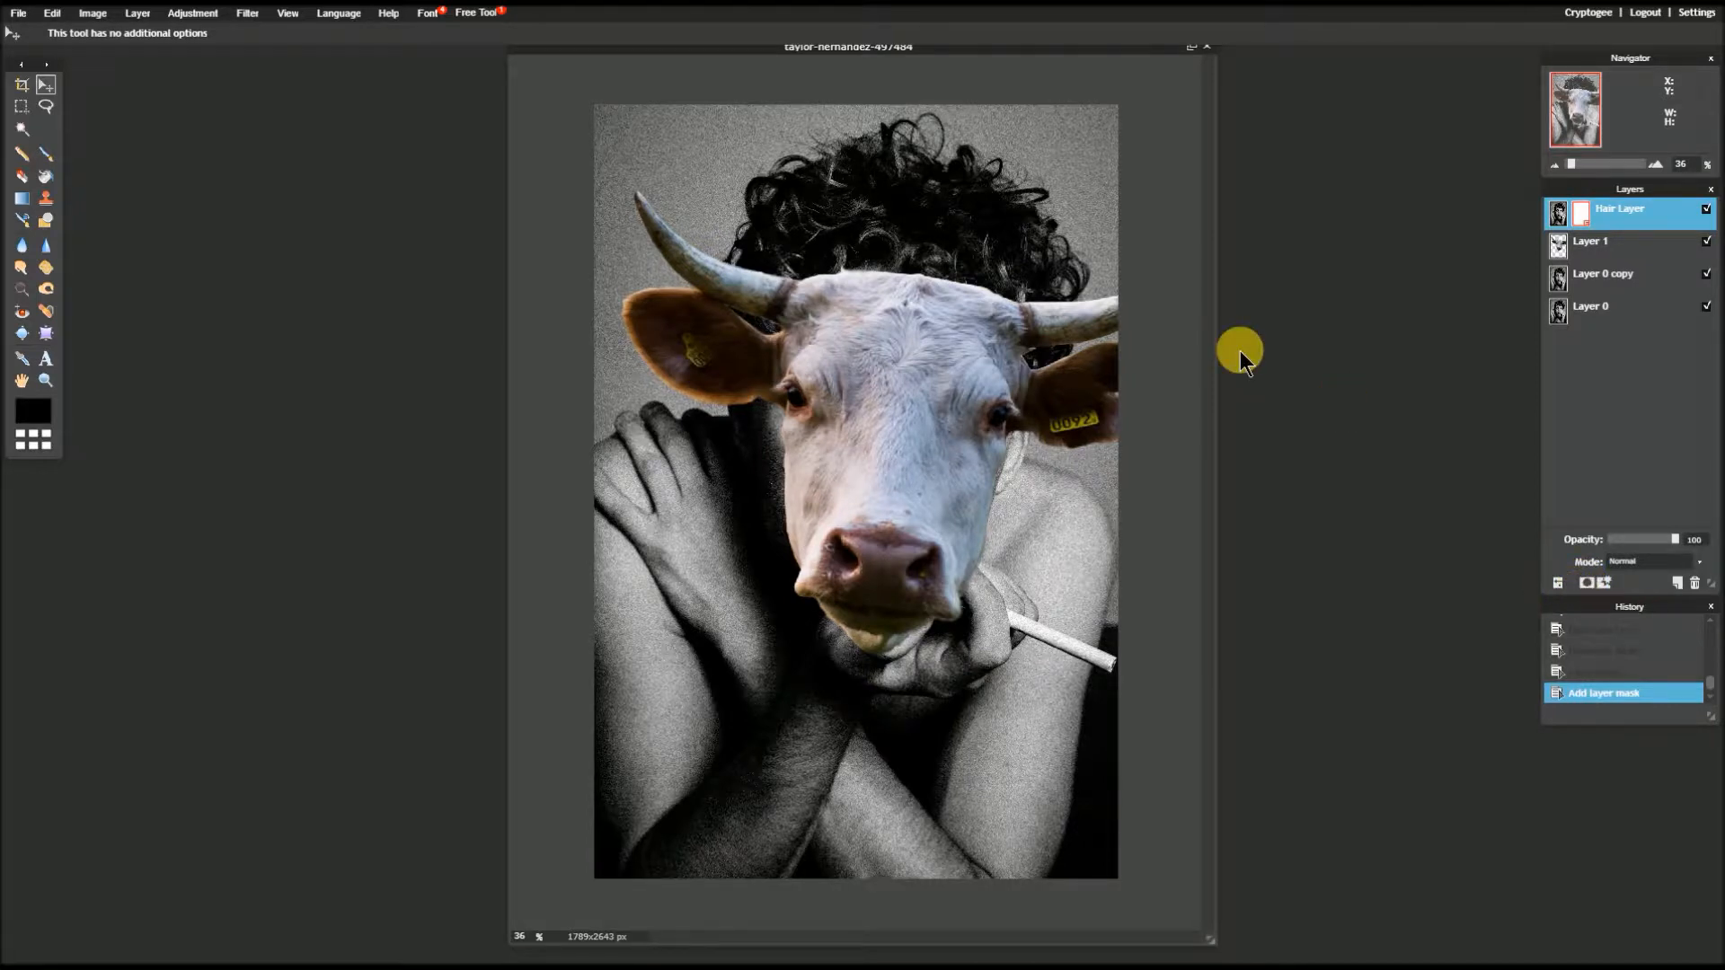
# - Paint on the Hair Layer's mask with a soft size 100 brush to bring curls over the top edge of the cow's forehead
pyautogui.click(45, 154)
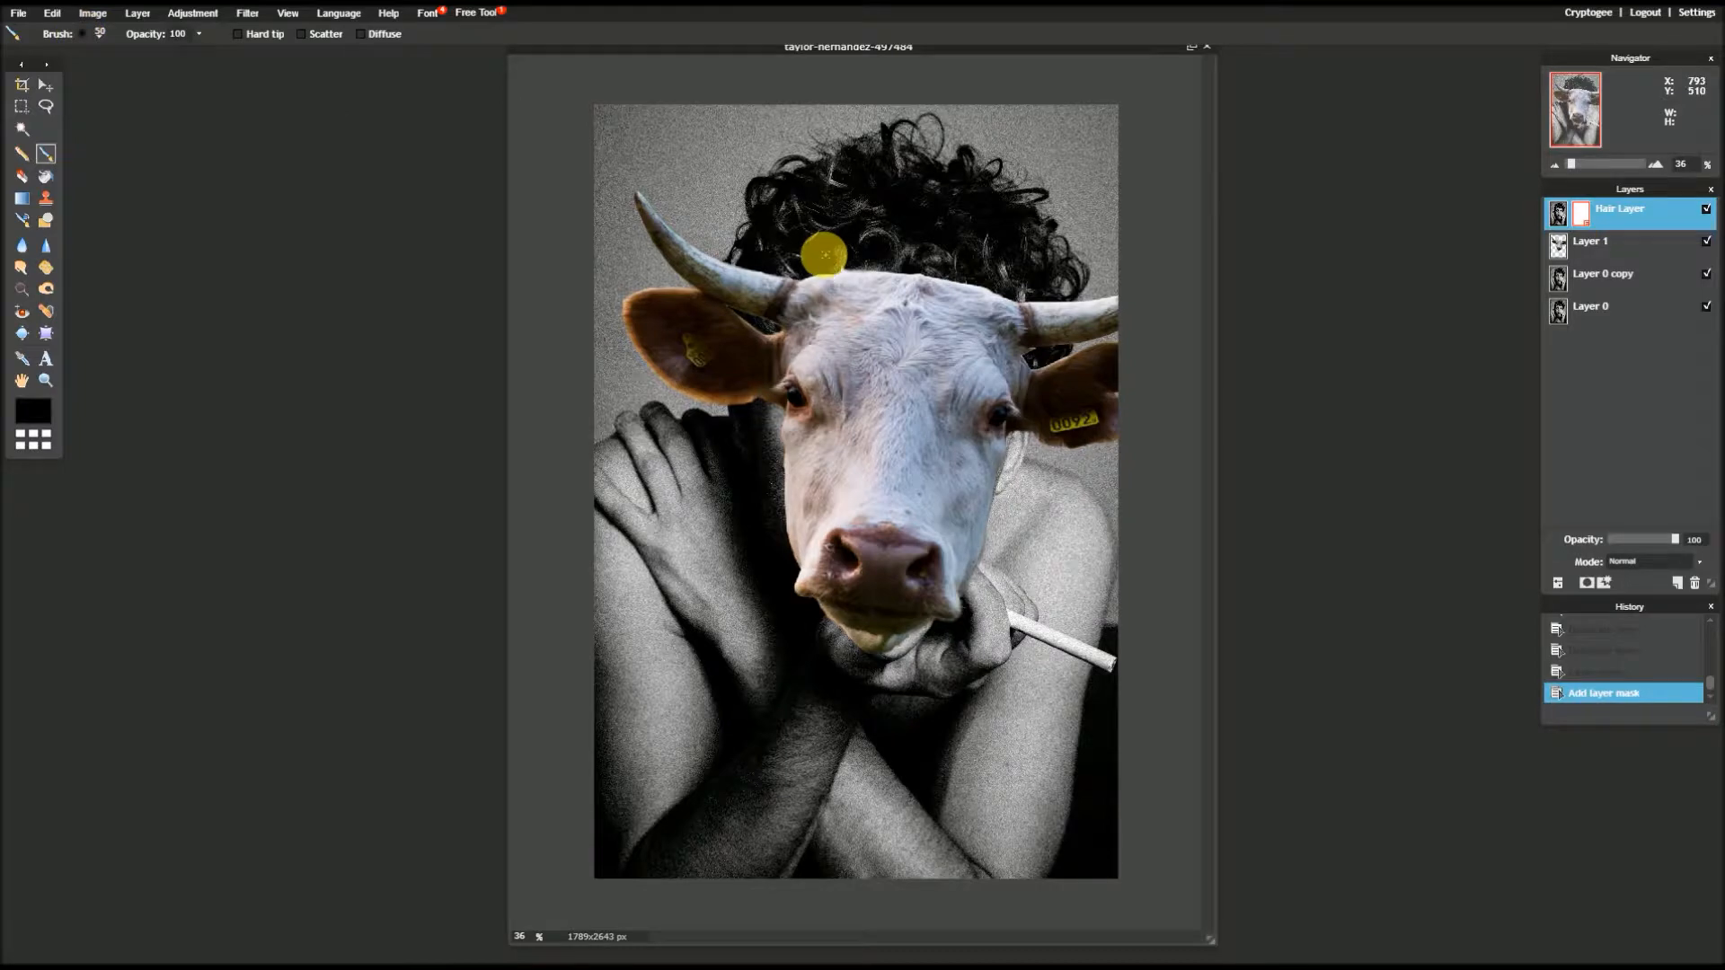
pyautogui.scroll(5, 777, 323)
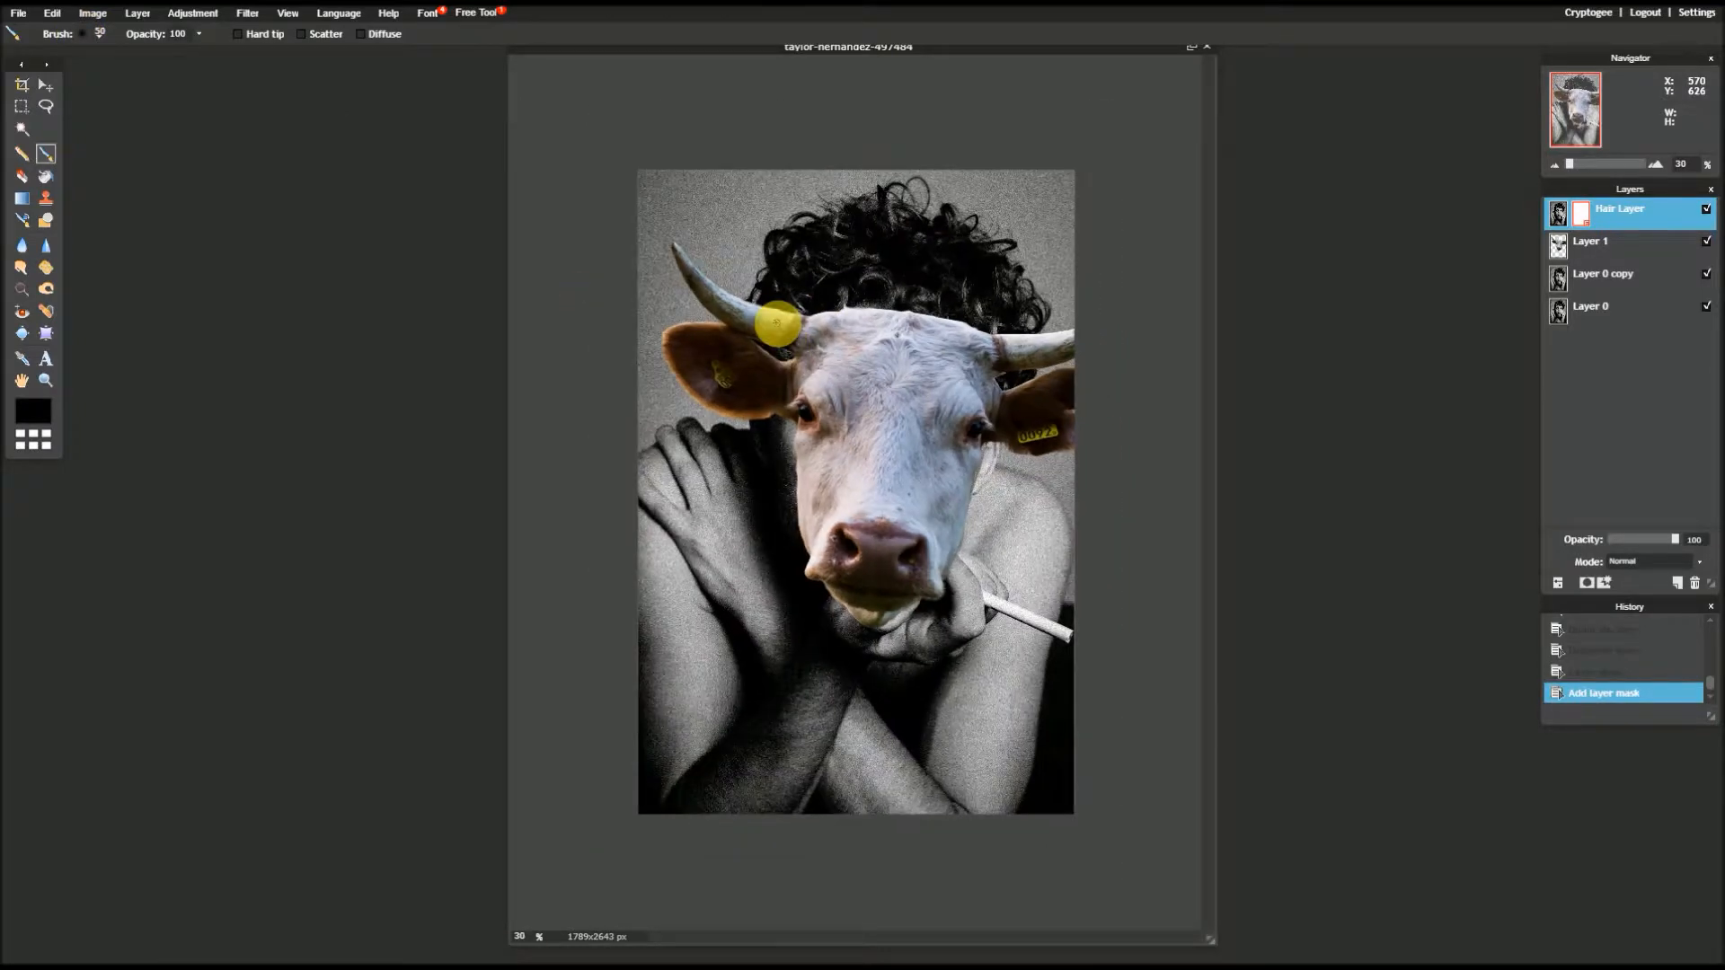
pyautogui.scroll(4, 777, 324)
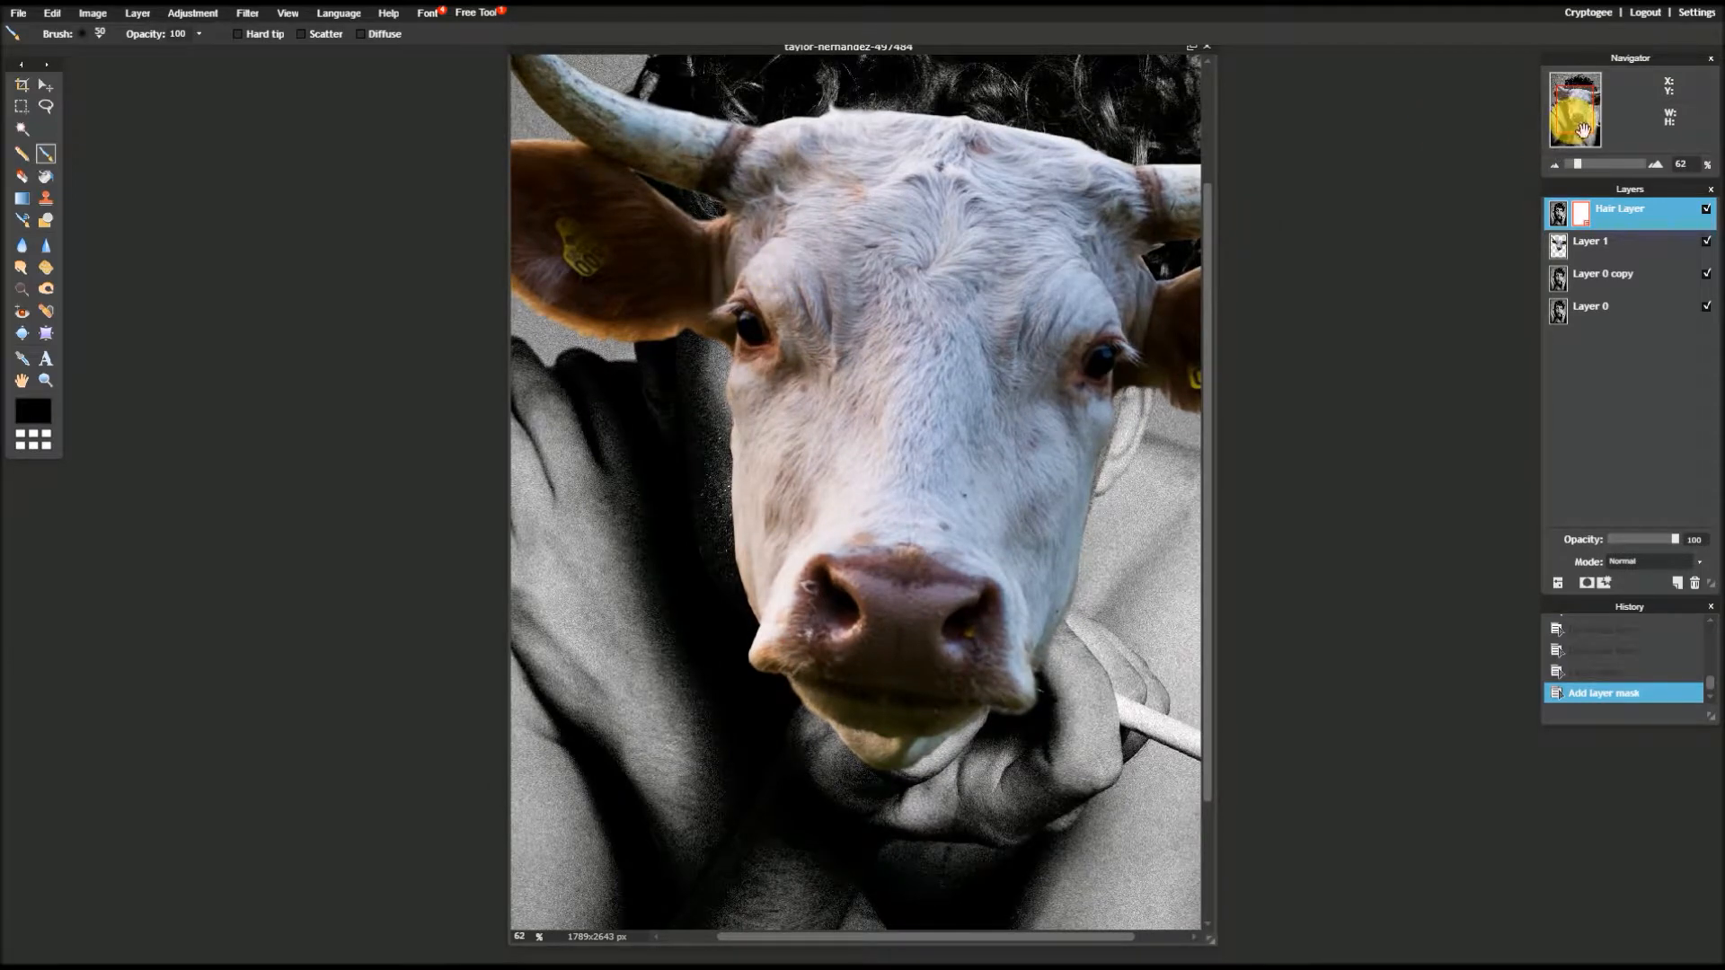
pyautogui.moveTo(1583, 130); pyautogui.dragTo(1582, 114)
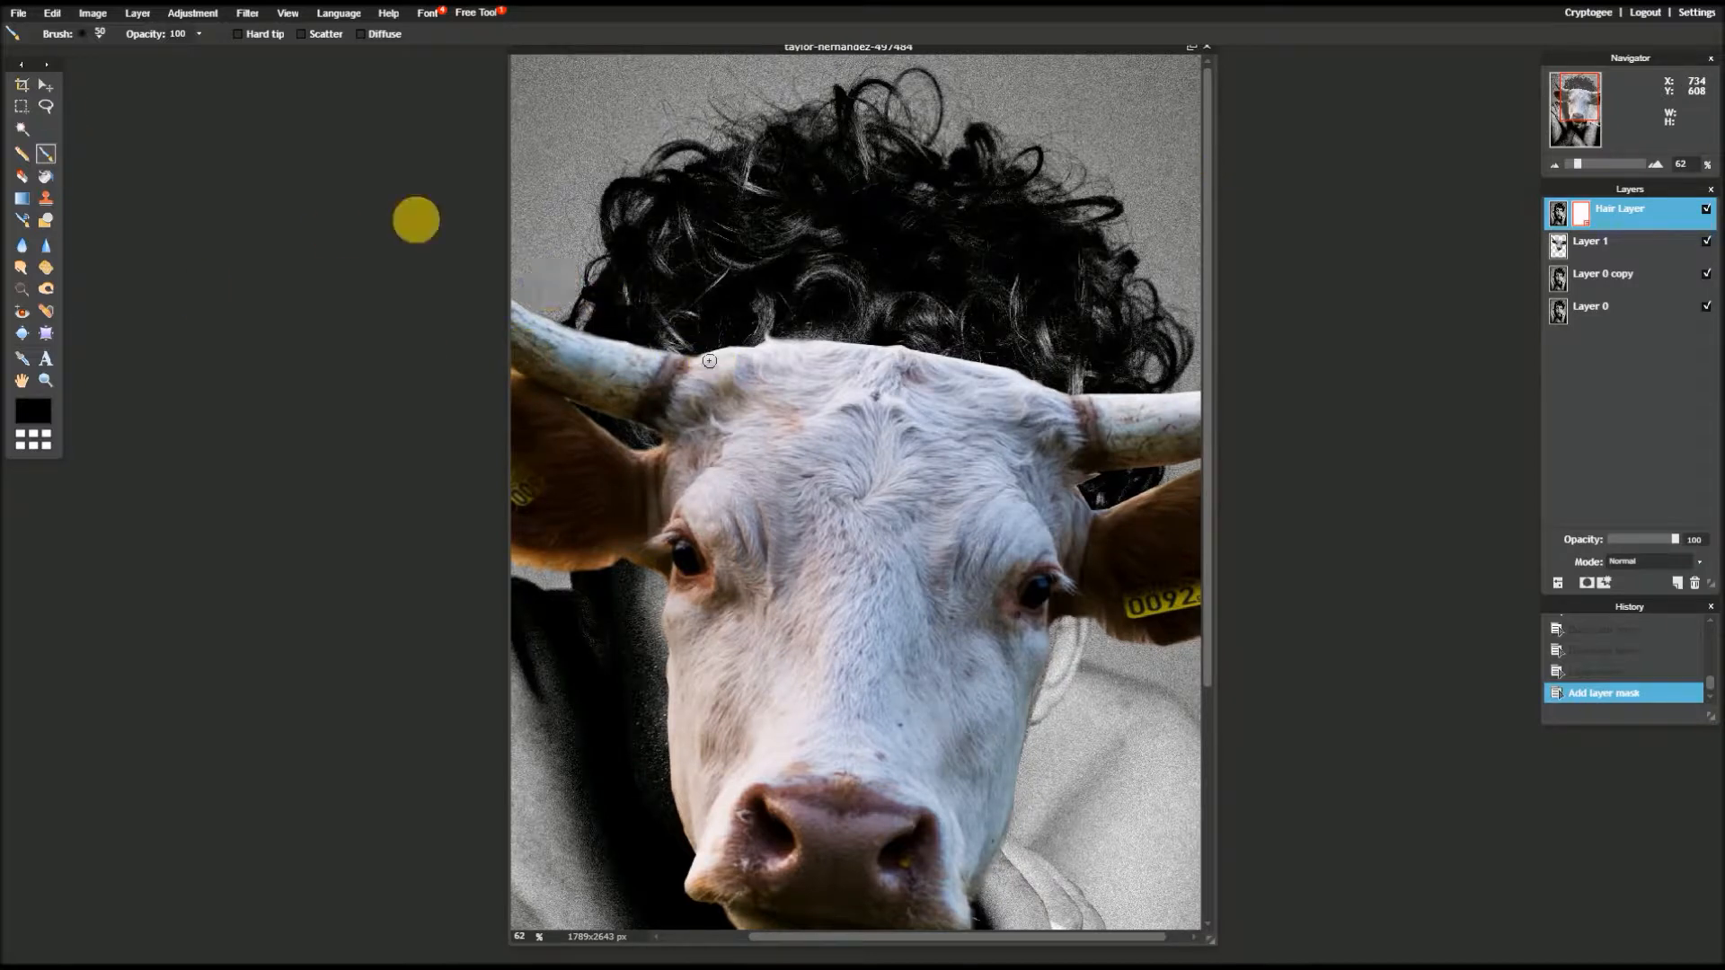
pyautogui.click(99, 34)
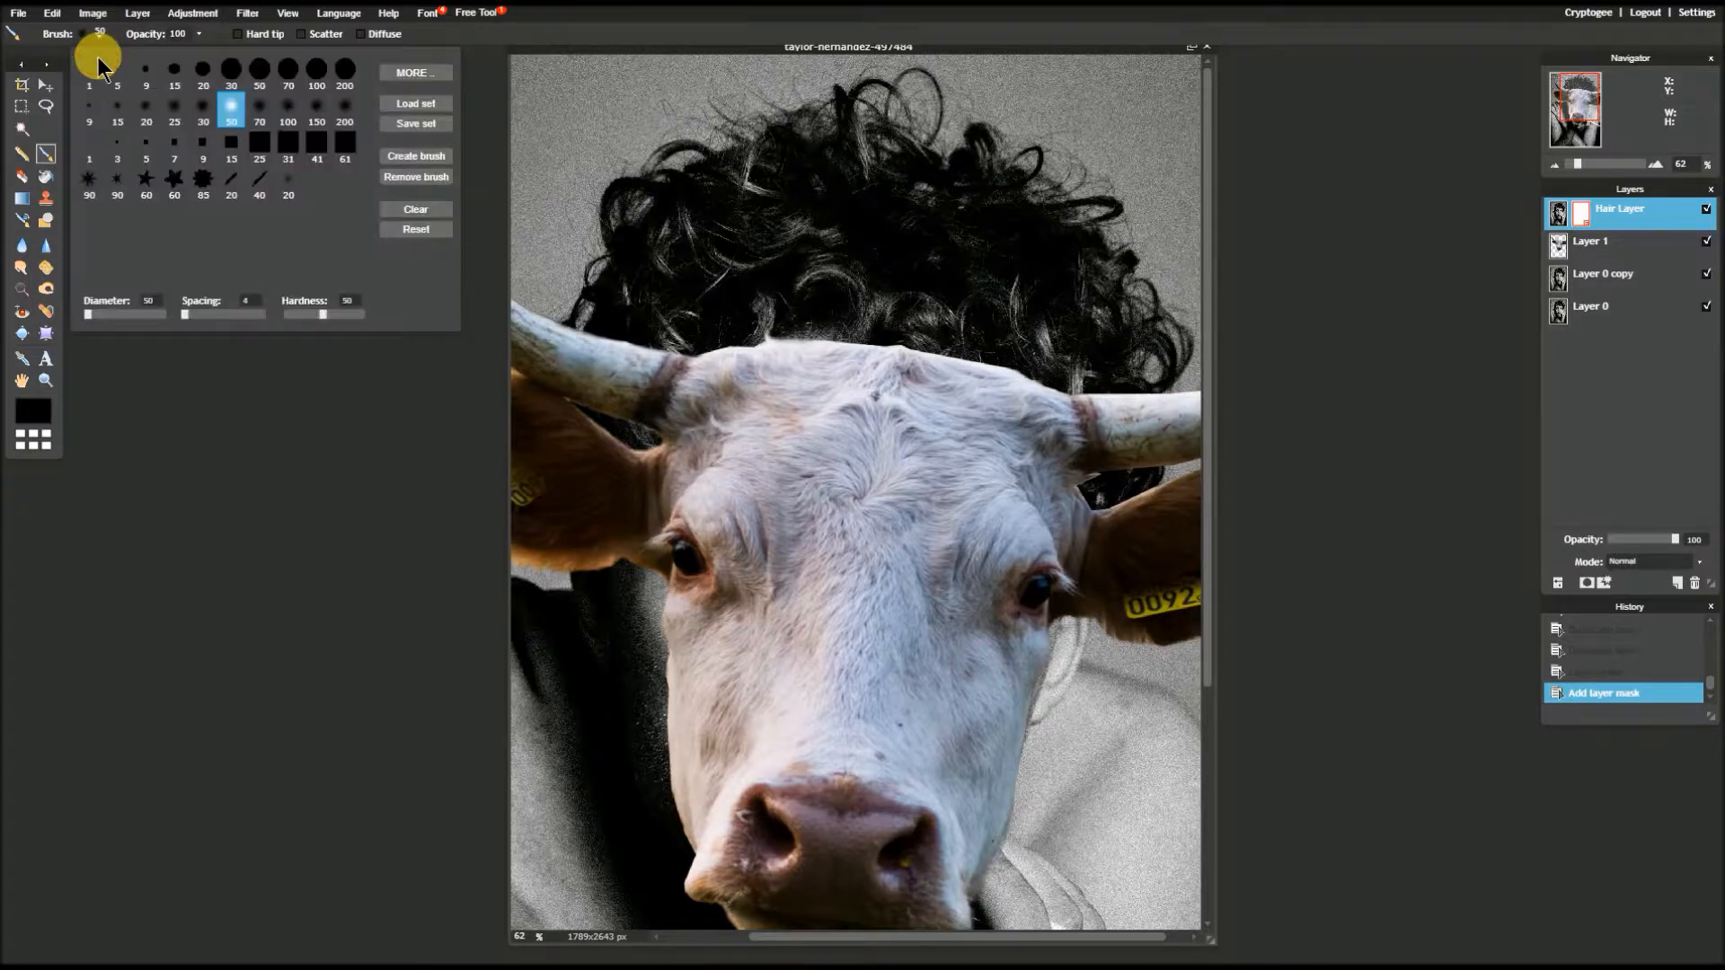
pyautogui.click(290, 106)
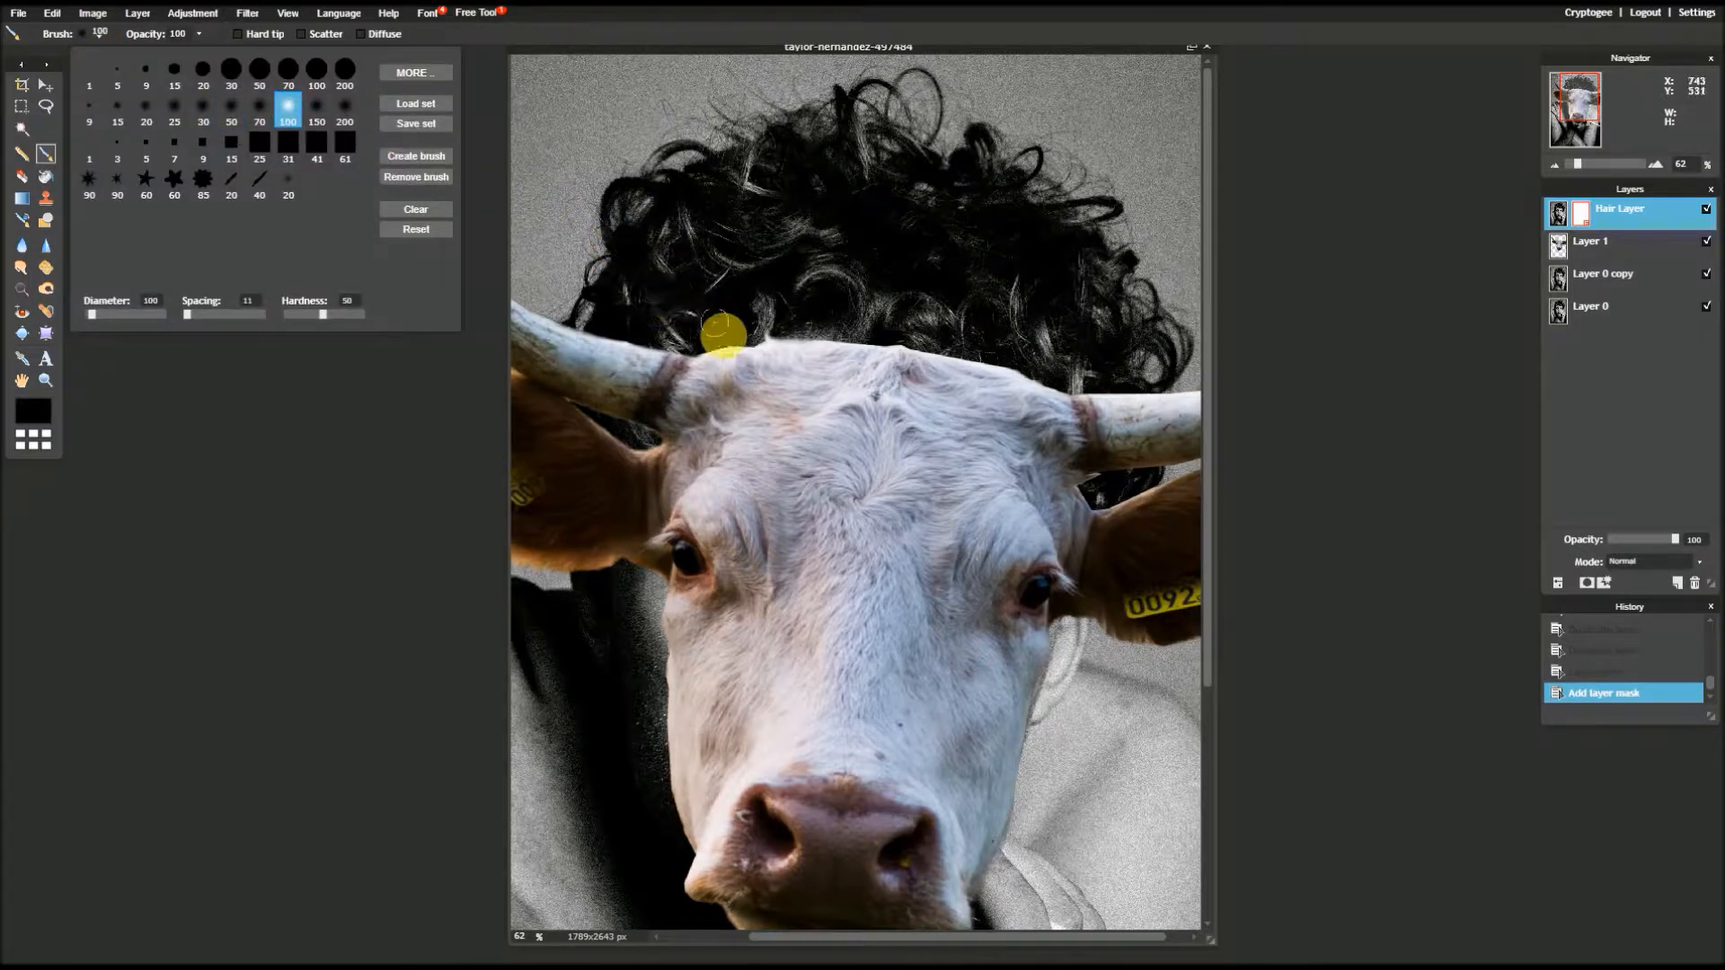
pyautogui.moveTo(723, 335)
pyautogui.mouseDown()
pyautogui.moveTo(942, 366)
pyautogui.moveTo(899, 375)
pyautogui.moveTo(902, 347)
pyautogui.moveTo(877, 350)
pyautogui.moveTo(957, 361)
pyautogui.moveTo(997, 400)
pyautogui.mouseUp()
pyautogui.click(938, 366)
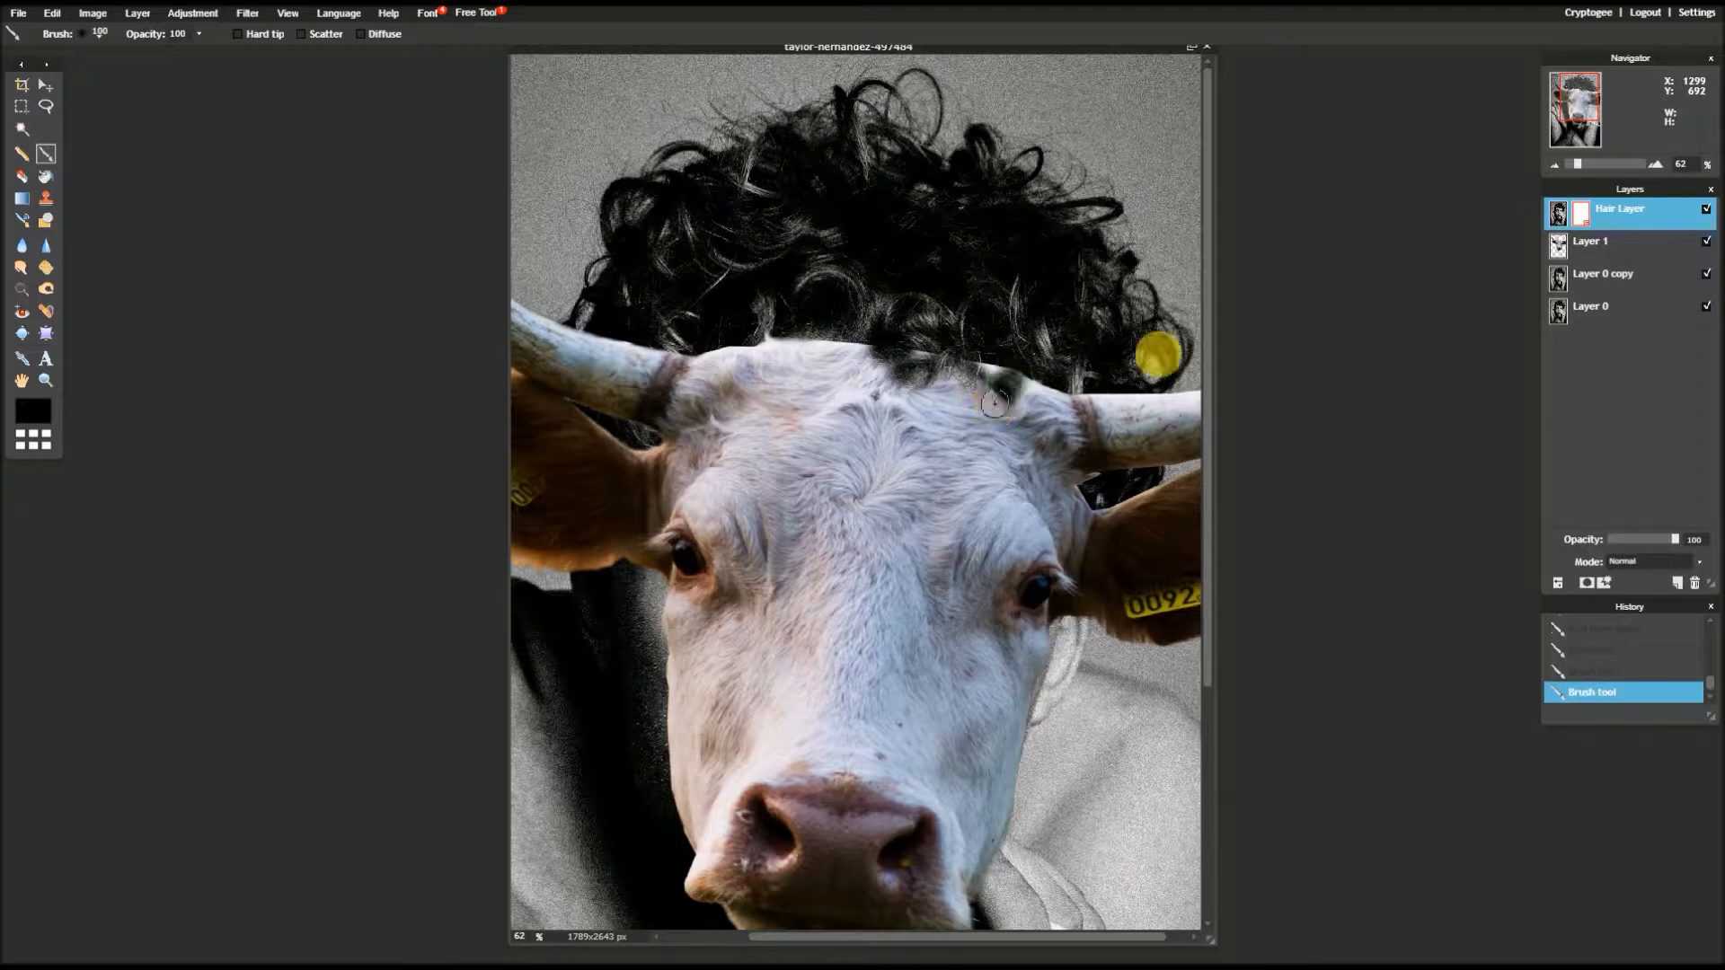
# - Hide Layer 1 and paint the Hair Layer's mask over the curl hanging at the right temple and the fringe across the forehead
pyautogui.click(1706, 241)
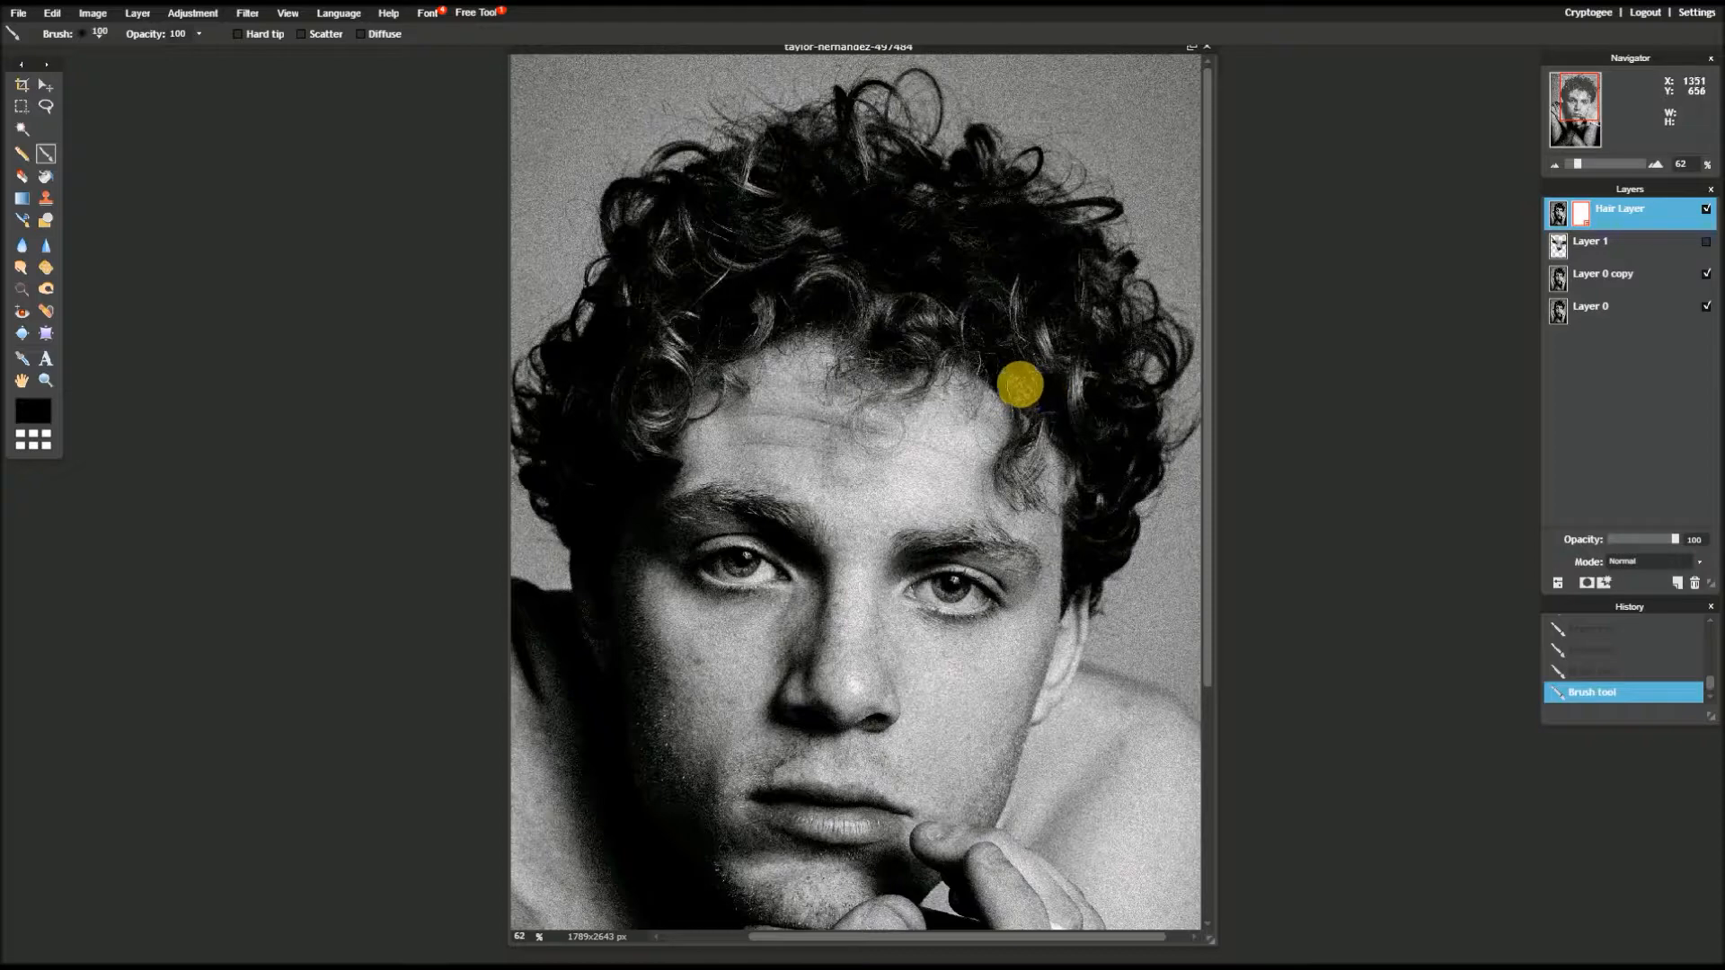
pyautogui.moveTo(1020, 385)
pyautogui.mouseDown()
pyautogui.moveTo(1027, 438)
pyautogui.moveTo(1005, 458)
pyautogui.moveTo(1019, 484)
pyautogui.mouseUp()
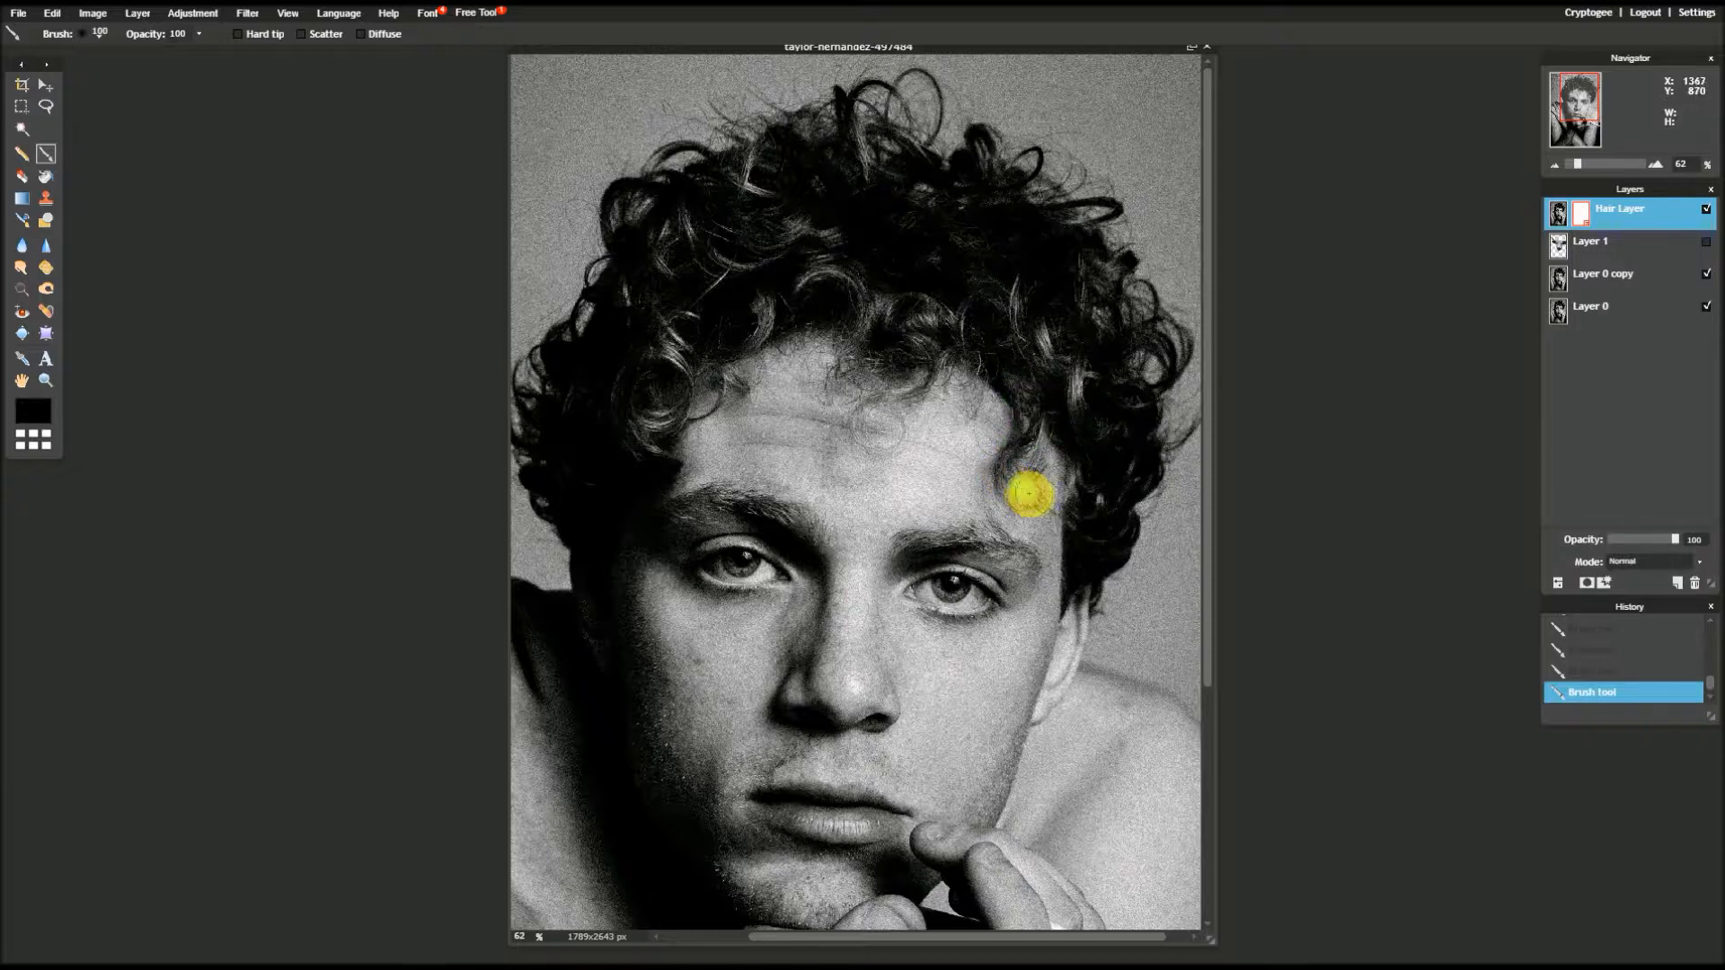
pyautogui.moveTo(1031, 492); pyautogui.dragTo(1024, 460)
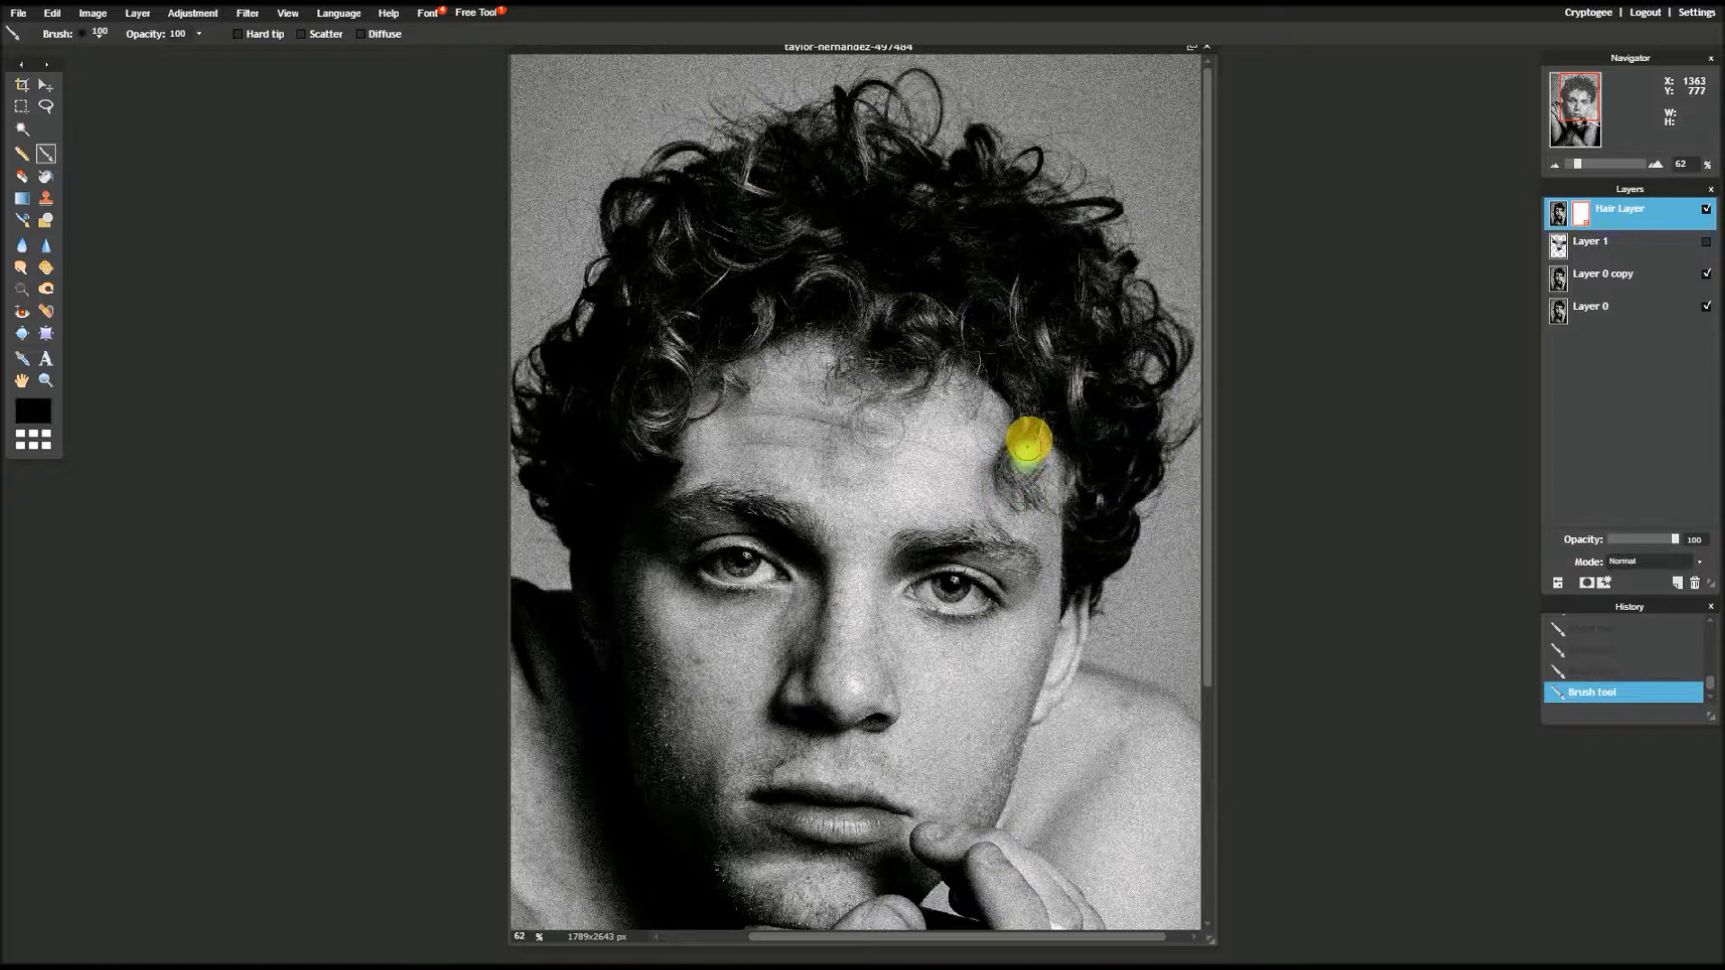
pyautogui.moveTo(1029, 440); pyautogui.dragTo(1022, 401)
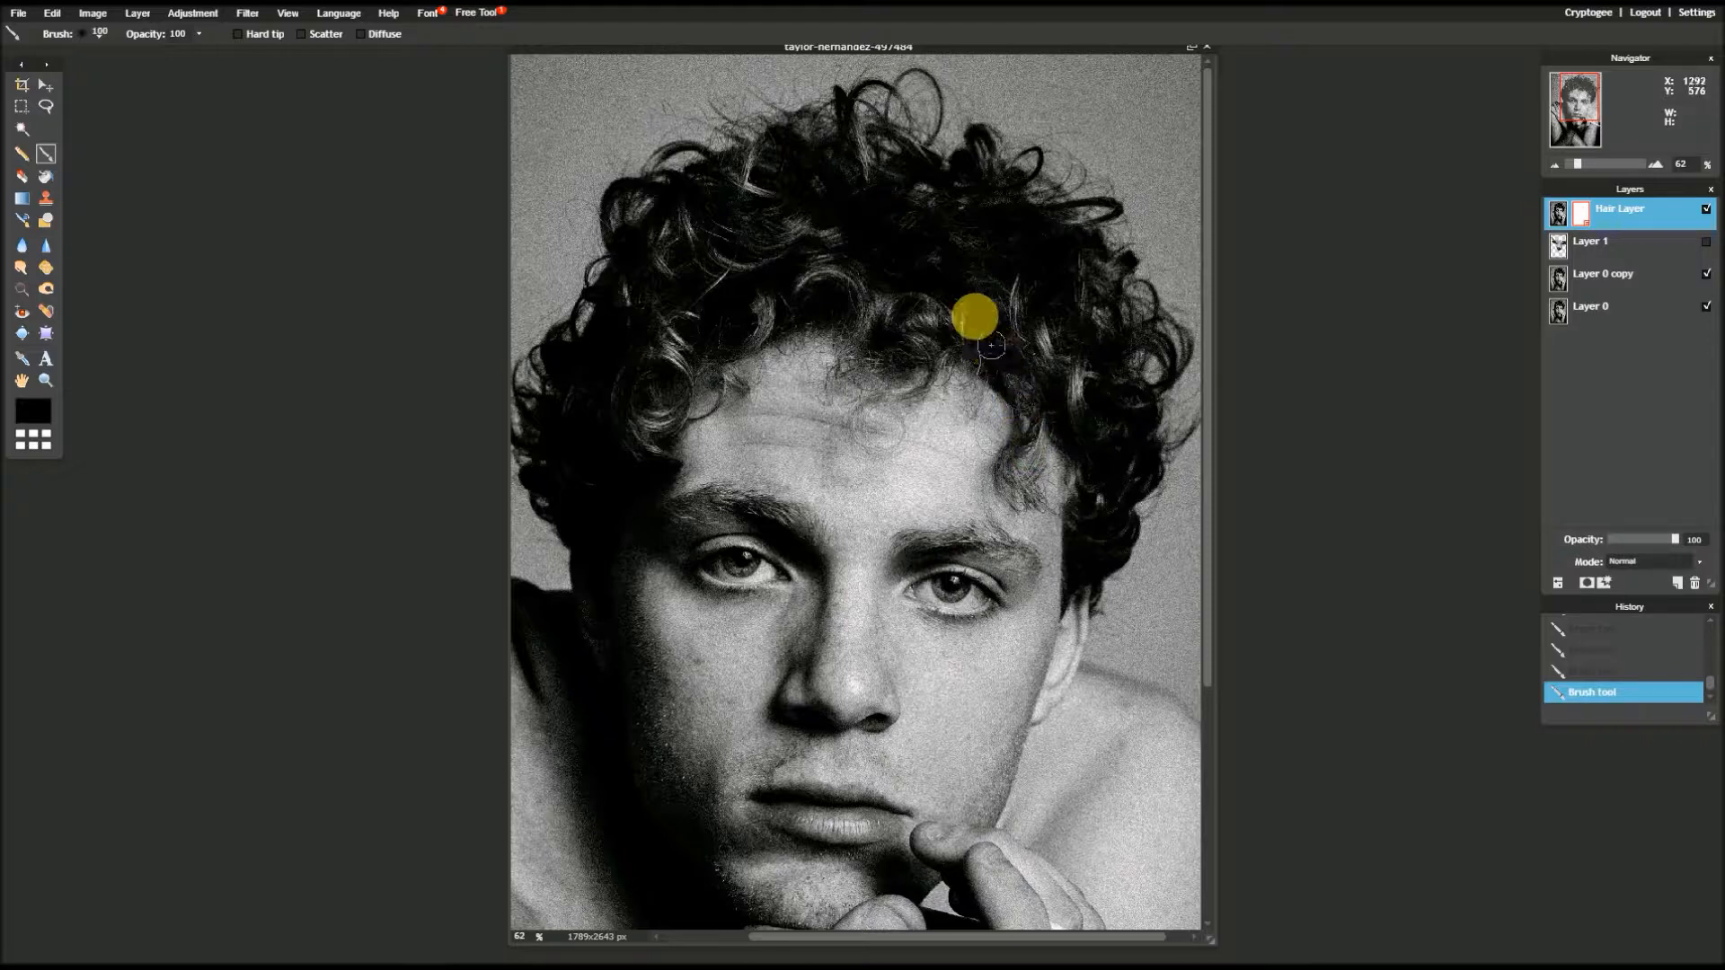
pyautogui.moveTo(965, 339); pyautogui.dragTo(971, 401)
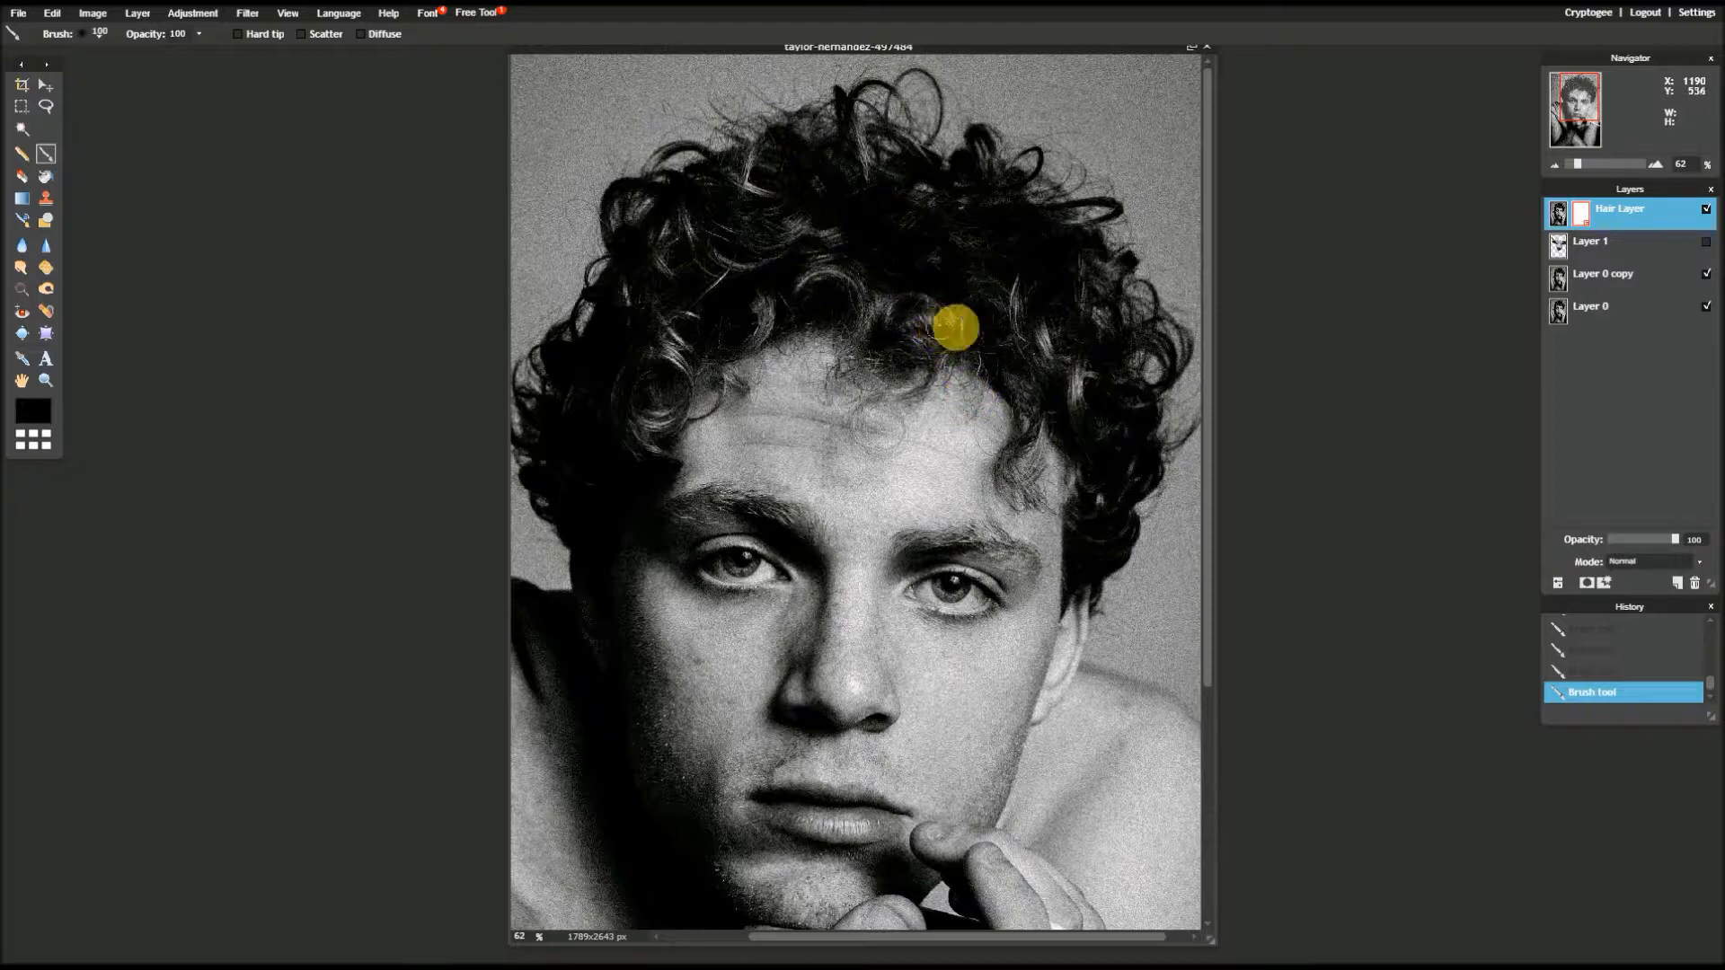
pyautogui.moveTo(962, 337); pyautogui.dragTo(925, 366)
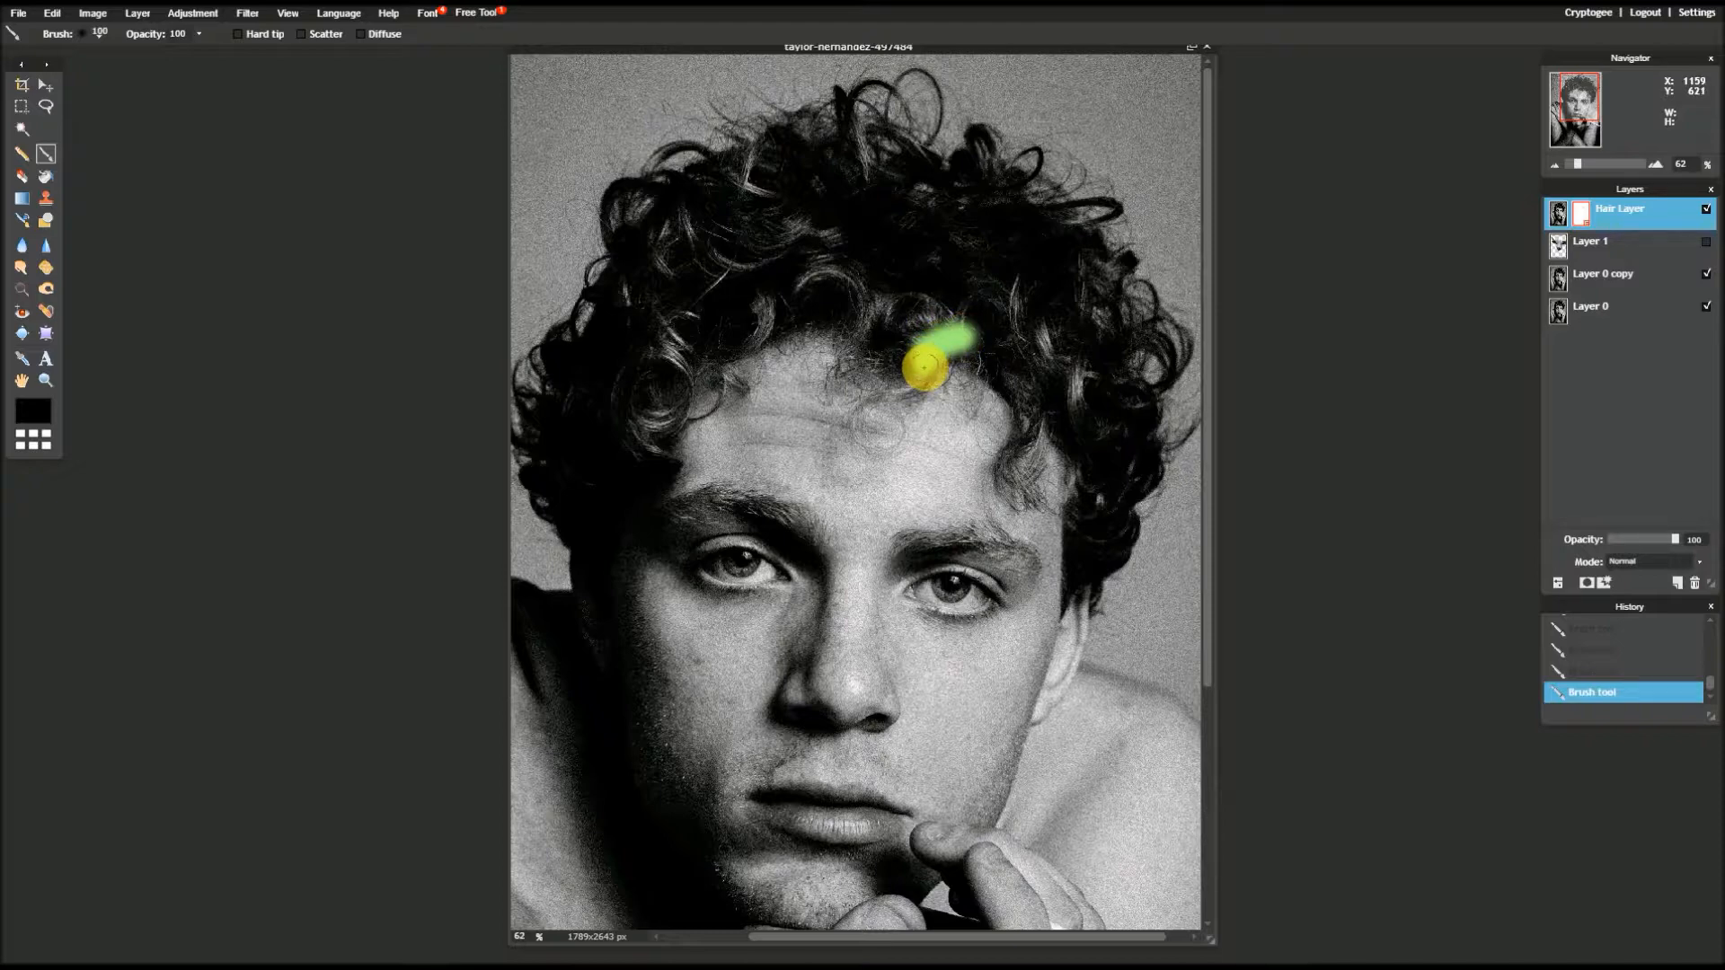
pyautogui.moveTo(926, 368)
pyautogui.mouseDown()
pyautogui.moveTo(897, 391)
pyautogui.moveTo(854, 387)
pyautogui.mouseUp()
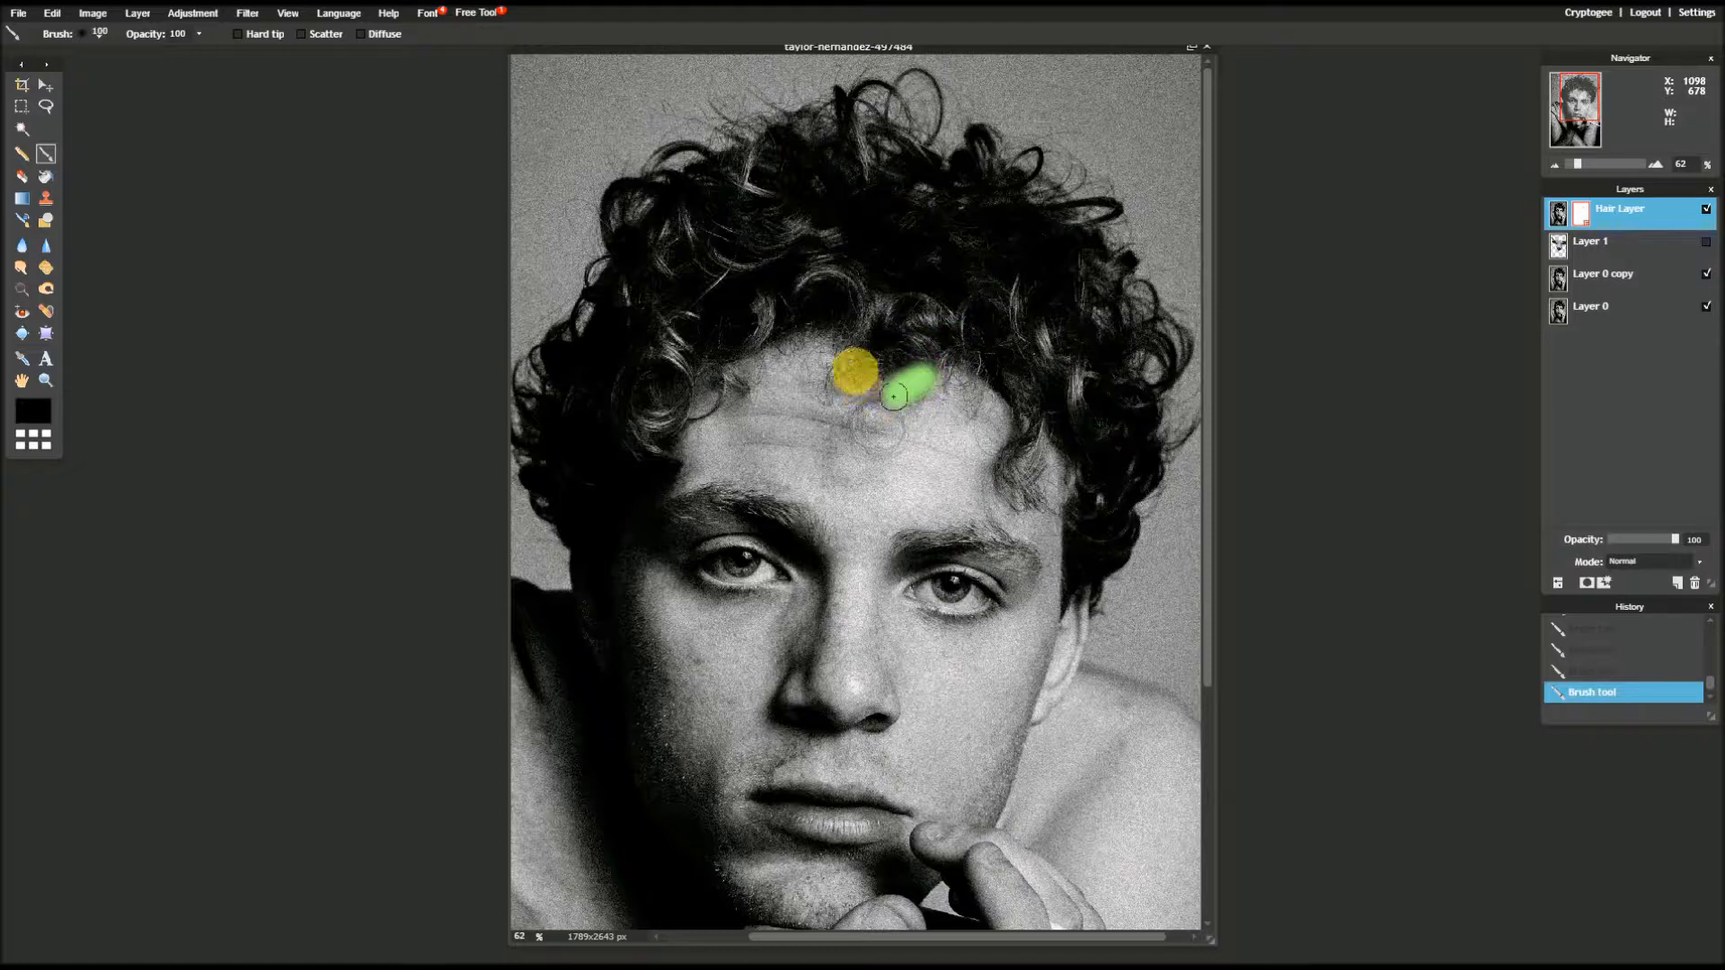
pyautogui.moveTo(859, 364); pyautogui.dragTo(927, 343)
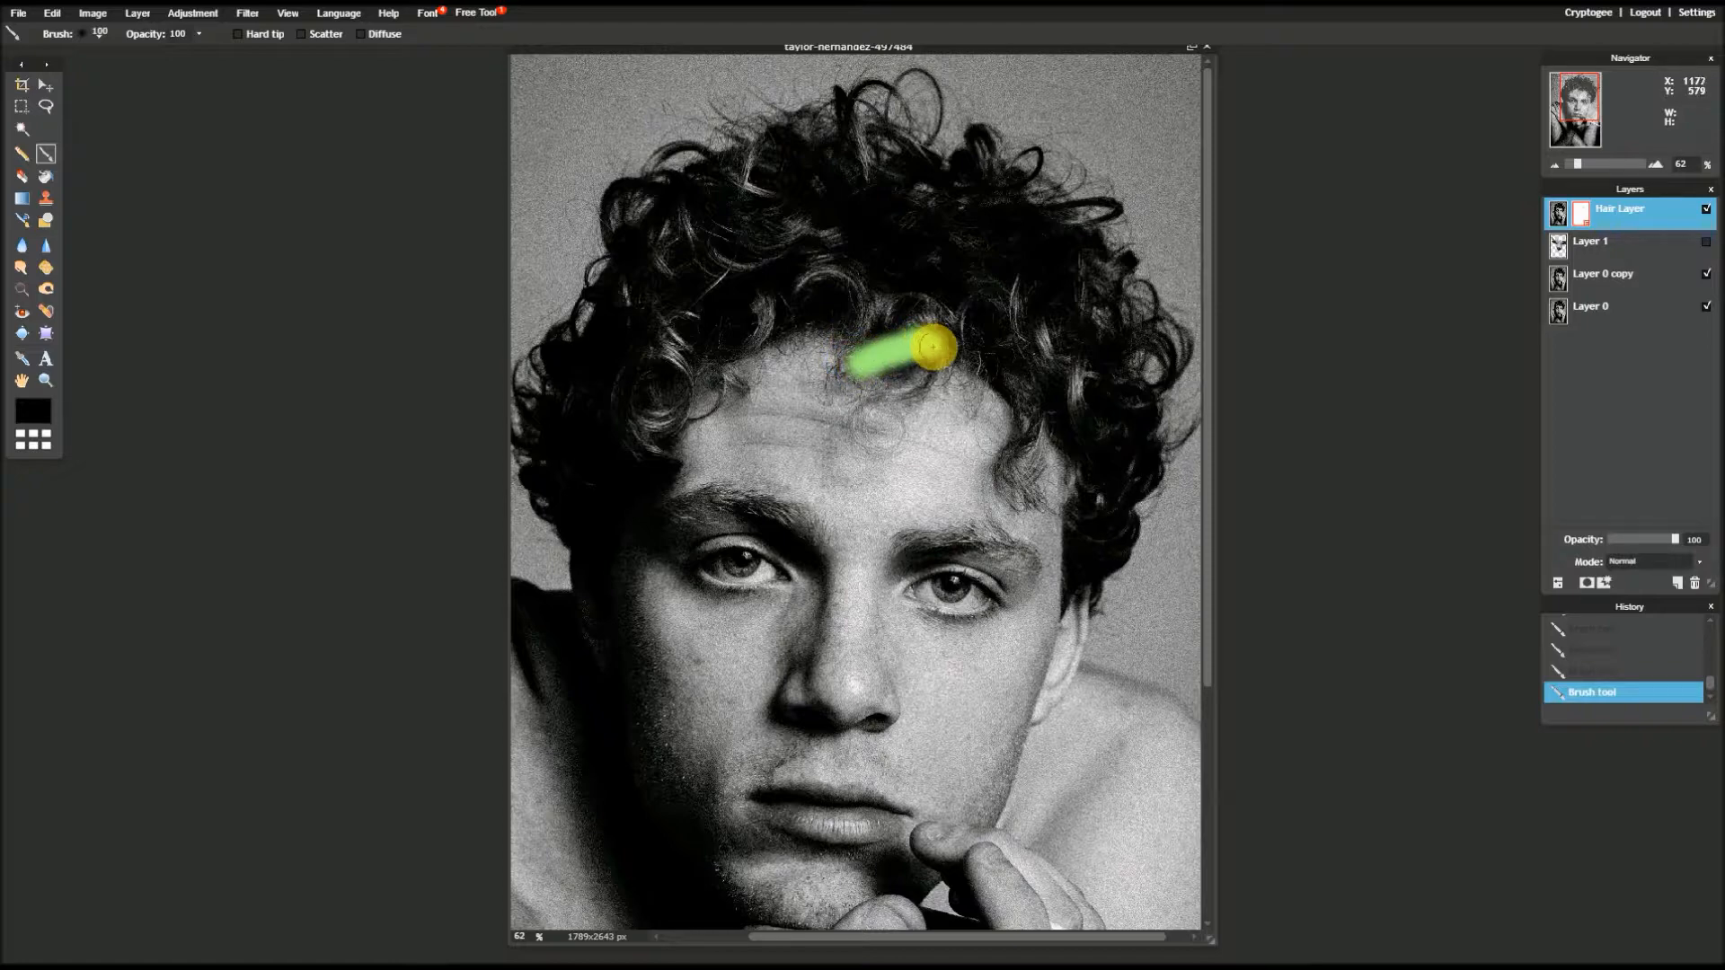
pyautogui.moveTo(932, 347); pyautogui.dragTo(933, 349)
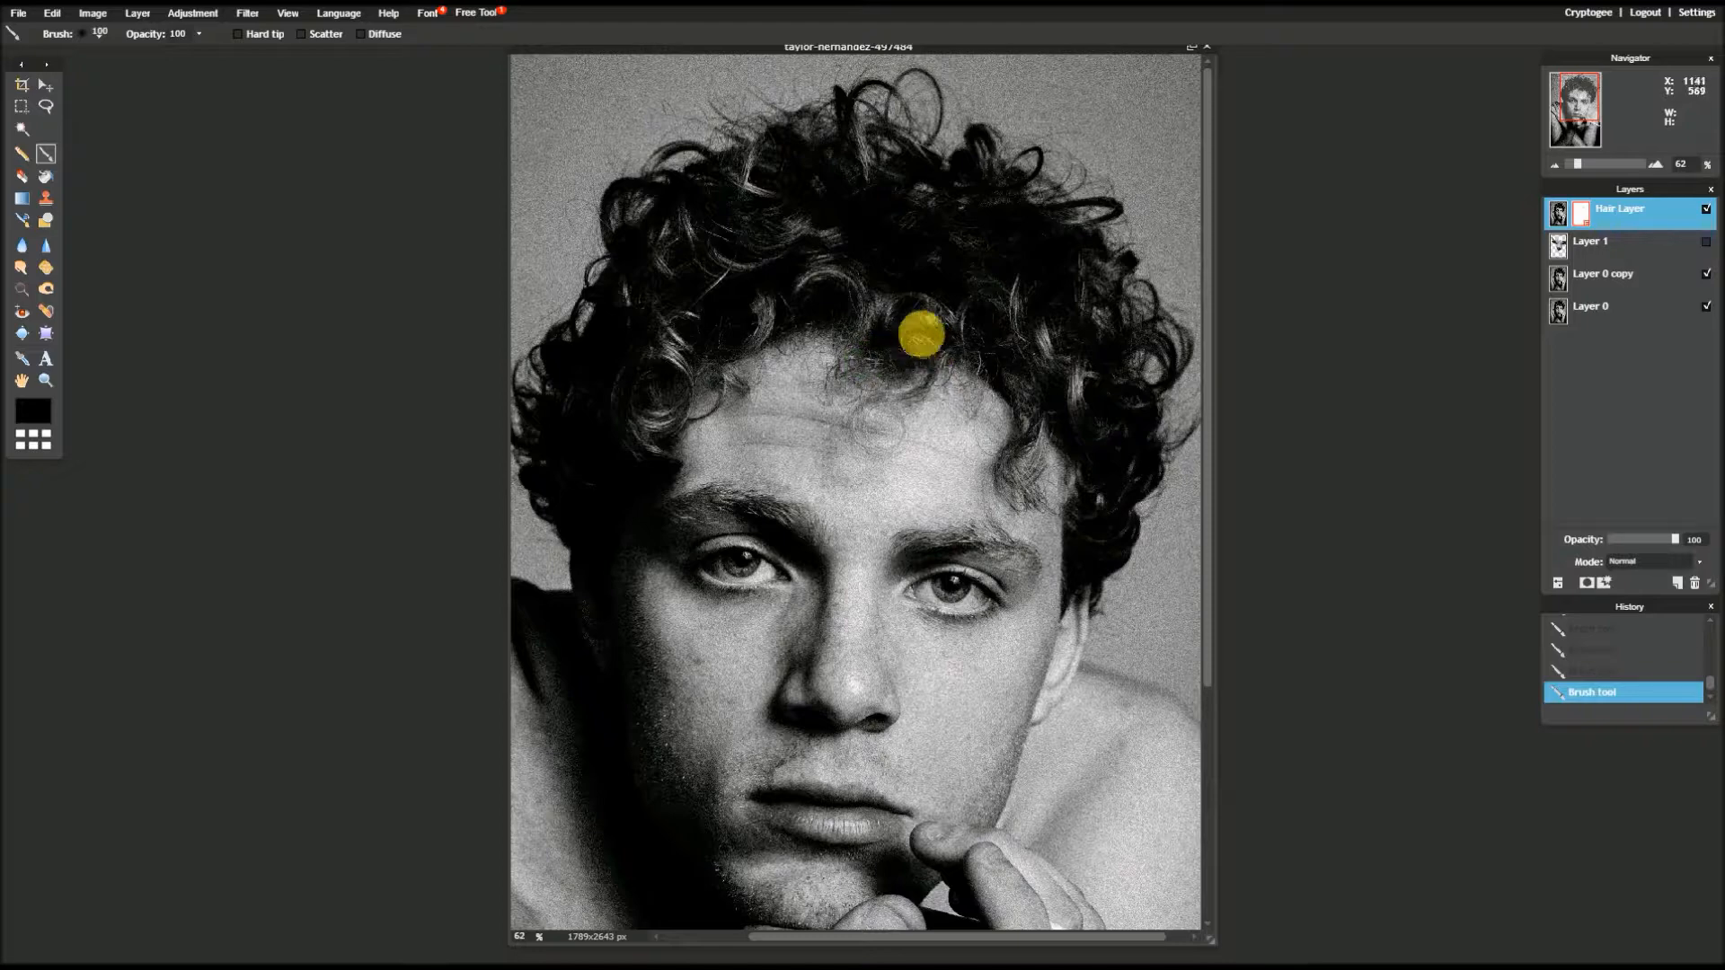
pyautogui.moveTo(943, 317)
pyautogui.mouseDown()
pyautogui.moveTo(860, 336)
pyautogui.moveTo(877, 316)
pyautogui.mouseUp()
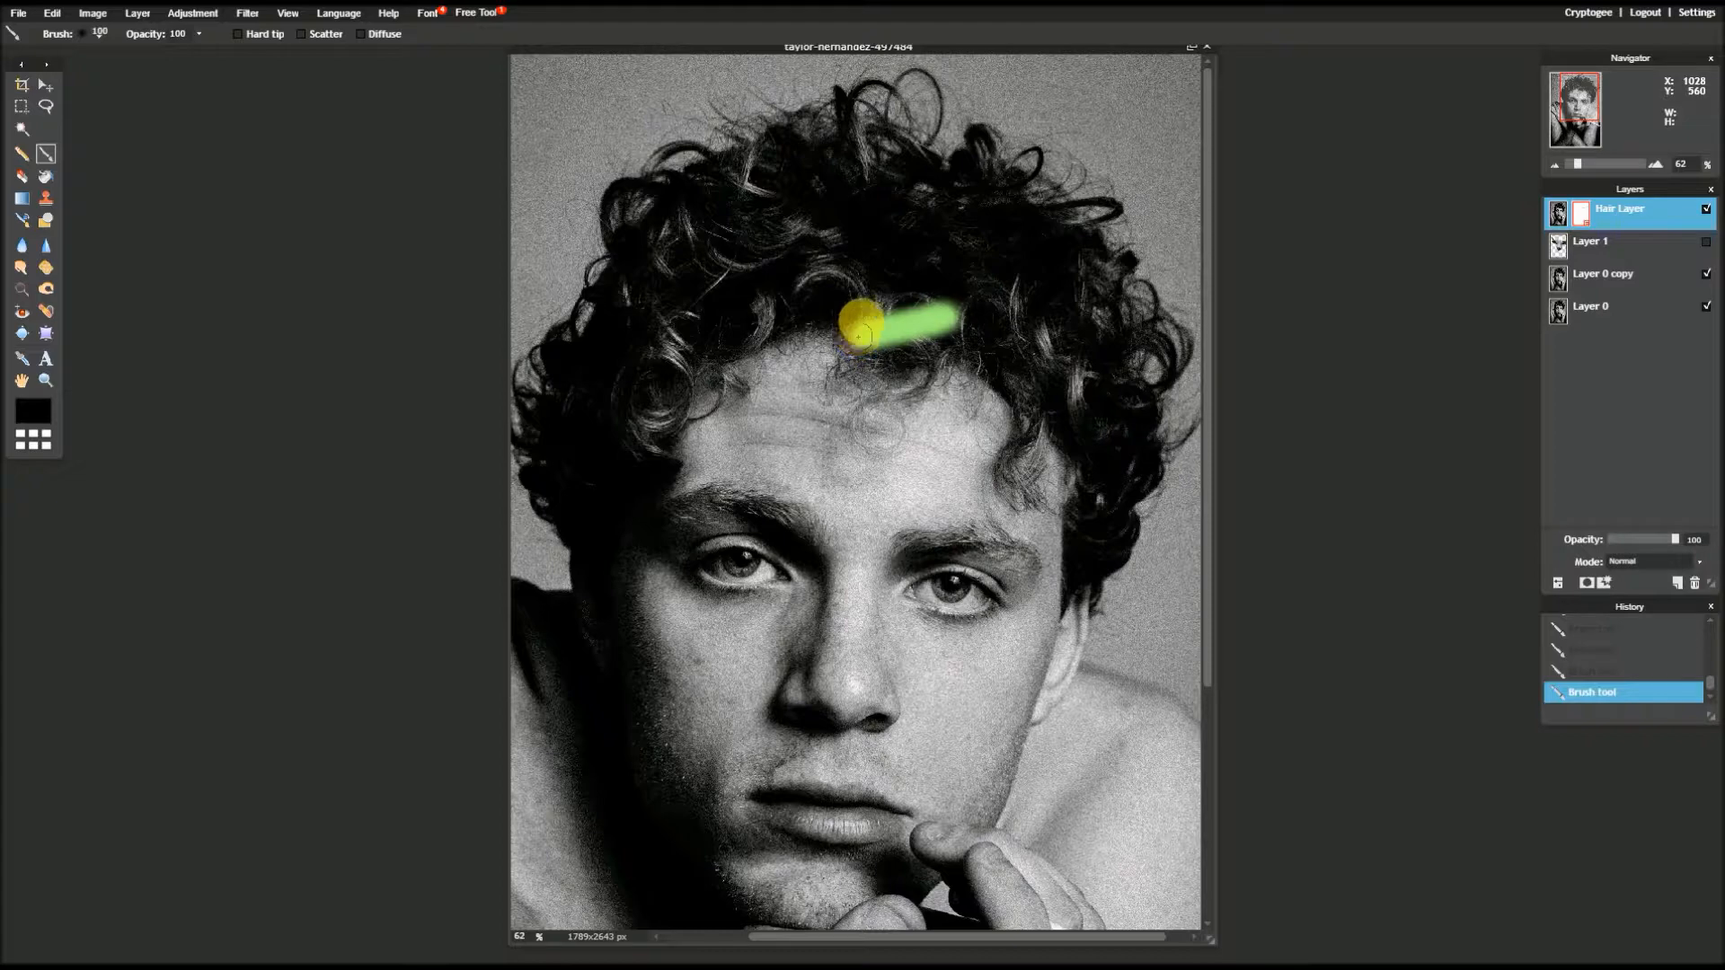
pyautogui.moveTo(907, 284)
pyautogui.mouseDown()
pyautogui.moveTo(867, 325)
pyautogui.moveTo(828, 295)
pyautogui.moveTo(765, 296)
pyautogui.mouseUp()
# - Enlarge the soft brush to 200 and paint the Hair Layer's mask over the curls on the left side of the head
pyautogui.click(97, 36)
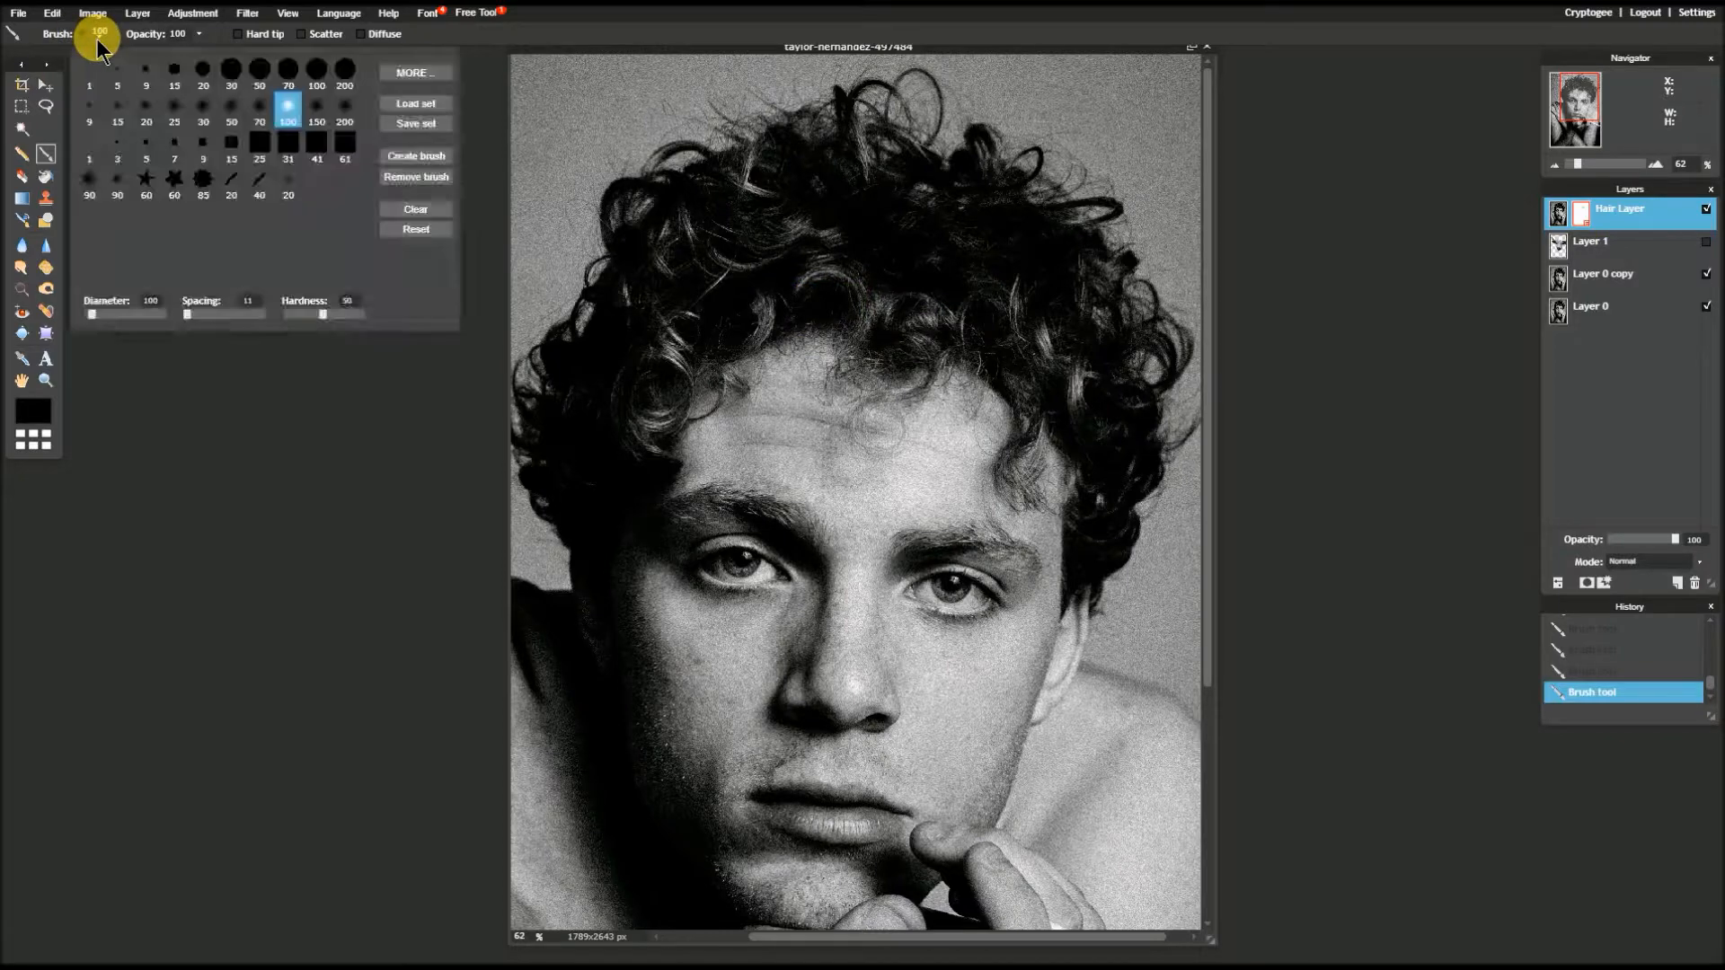
pyautogui.click(344, 108)
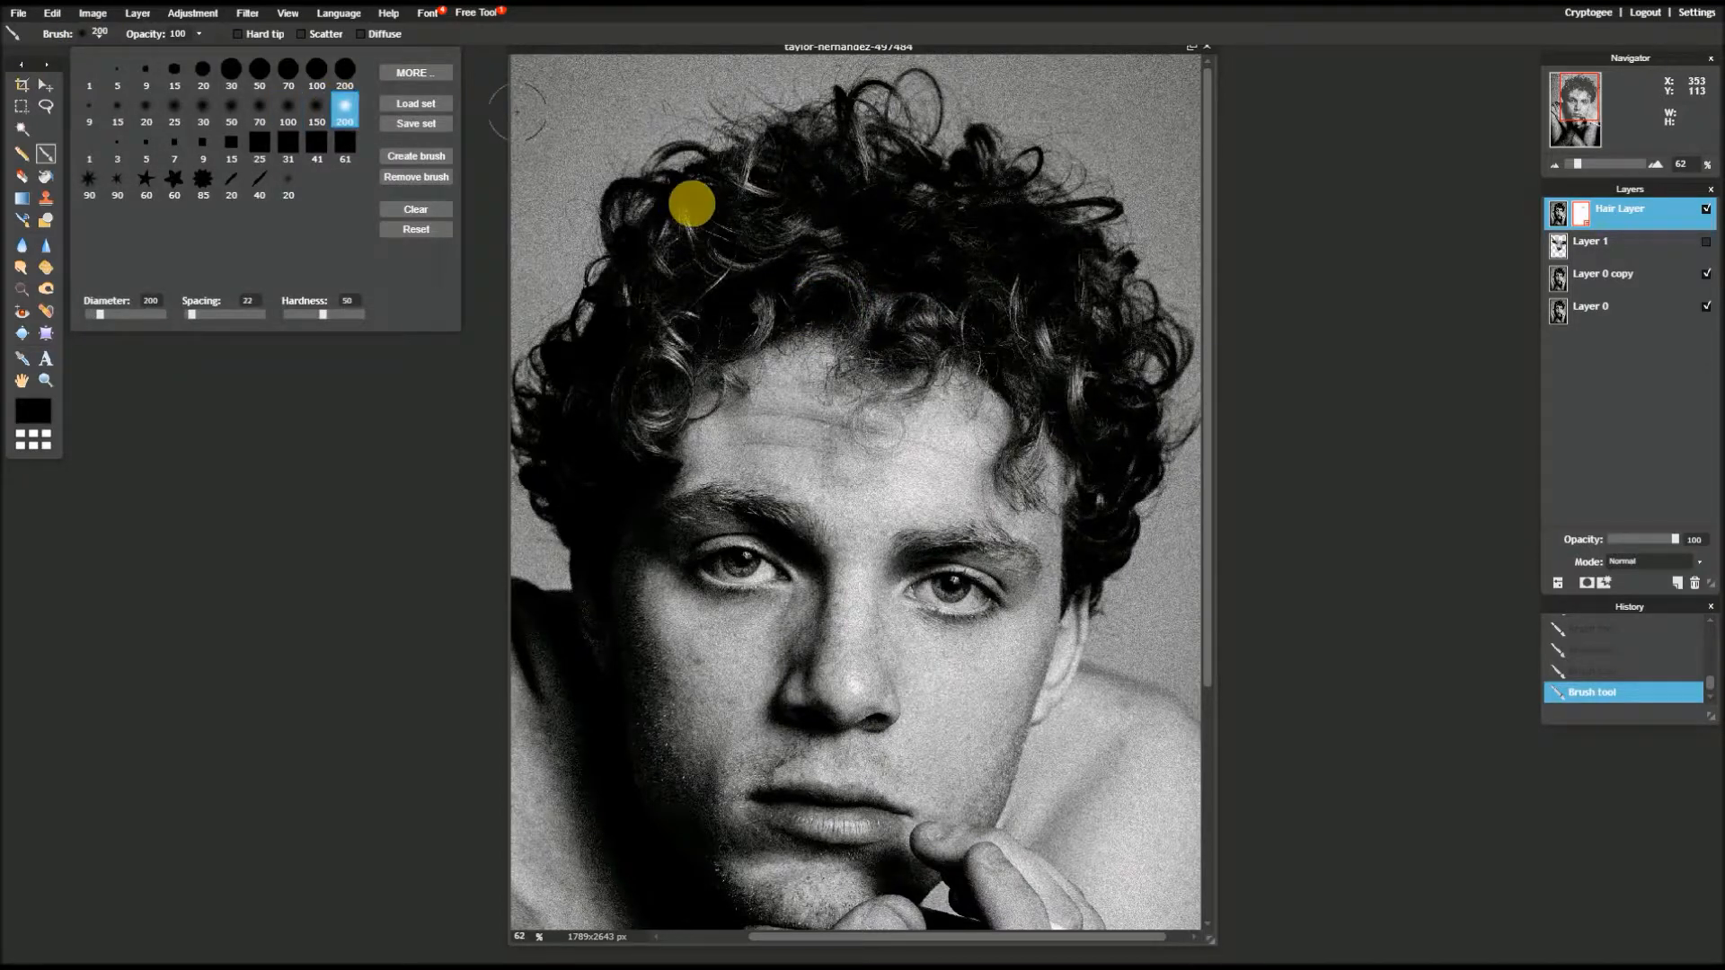
pyautogui.moveTo(894, 272)
pyautogui.mouseDown()
pyautogui.moveTo(720, 309)
pyautogui.moveTo(655, 396)
pyautogui.moveTo(648, 310)
pyautogui.moveTo(629, 353)
pyautogui.mouseUp()
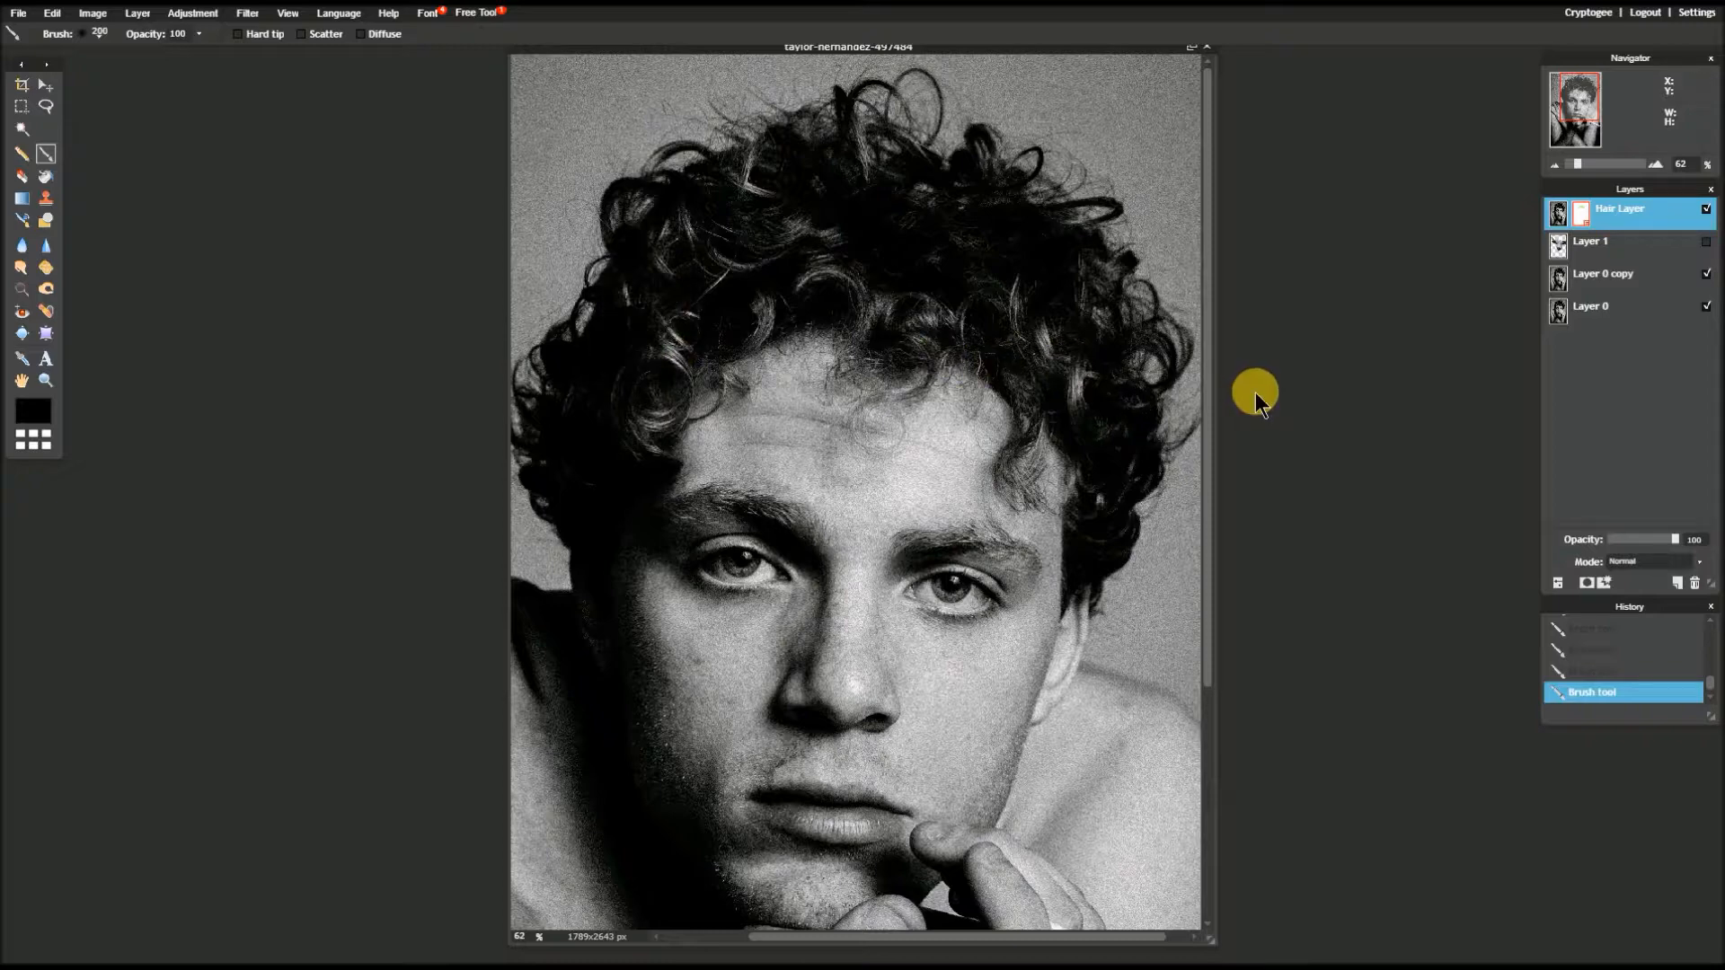
# - Rename Layer 1 as "Cow Layer" and make it visible again to check the revealed hair
pyautogui.click(1583, 240)
pyautogui.doubleClick(1591, 251)
pyautogui.tripleClick(1584, 241)
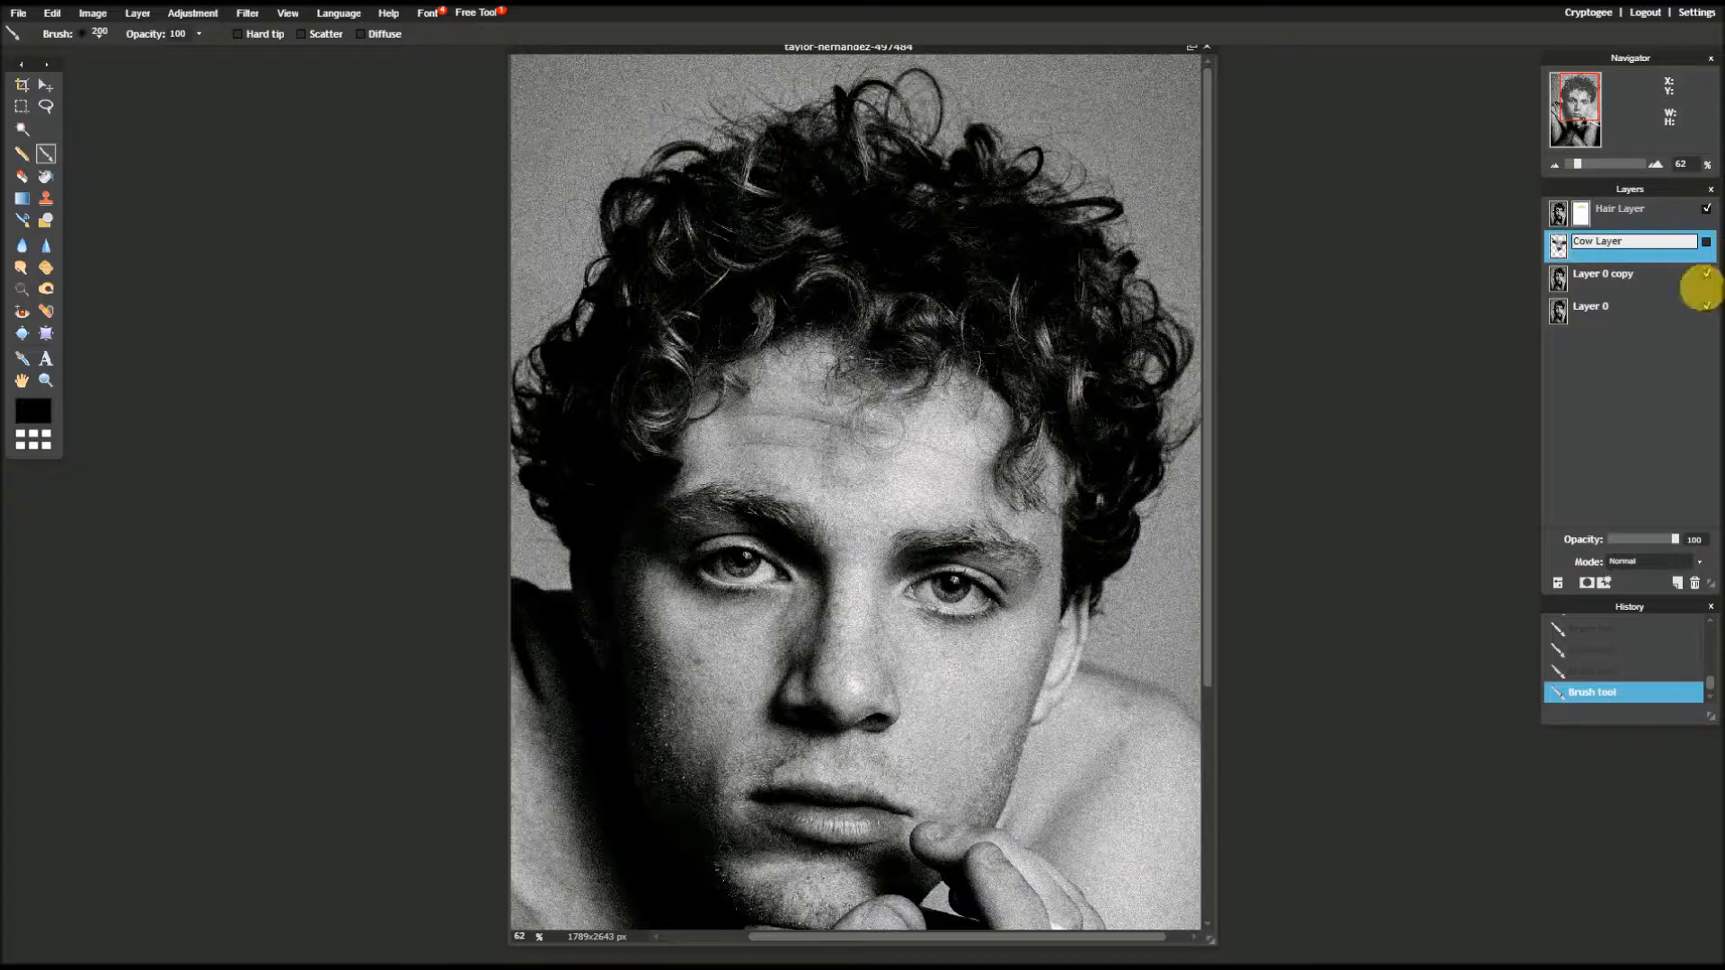
pyautogui.click(1707, 242)
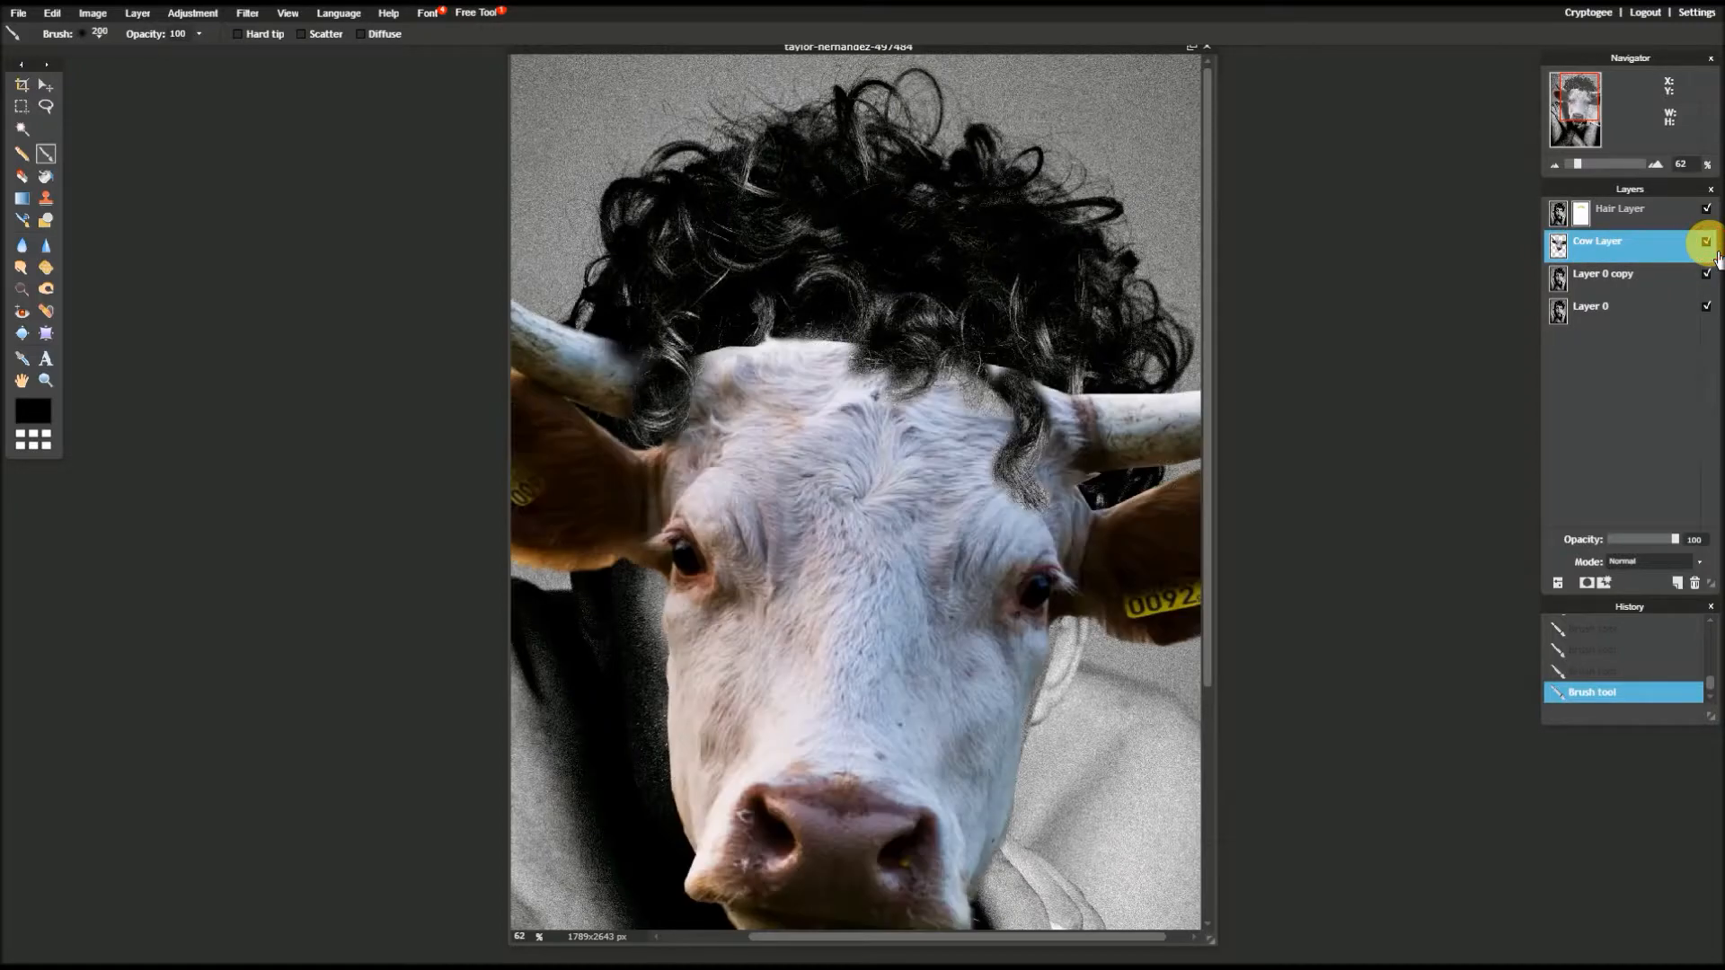
pyautogui.click(1707, 242)
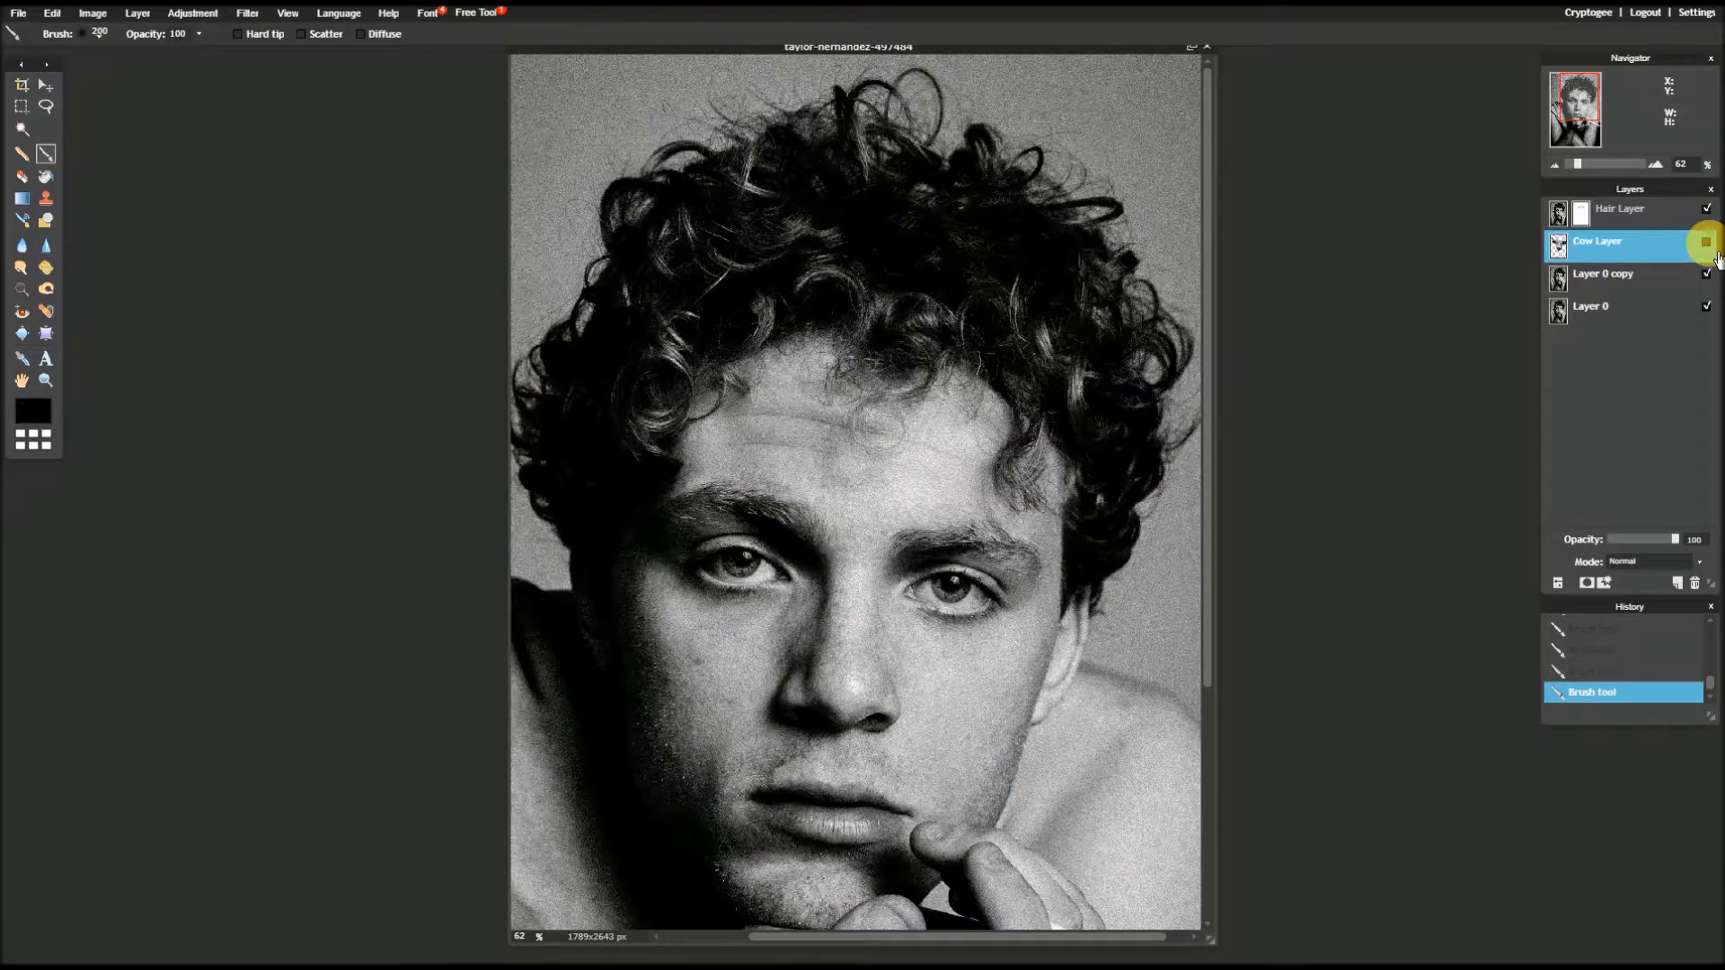
pyautogui.click(1707, 242)
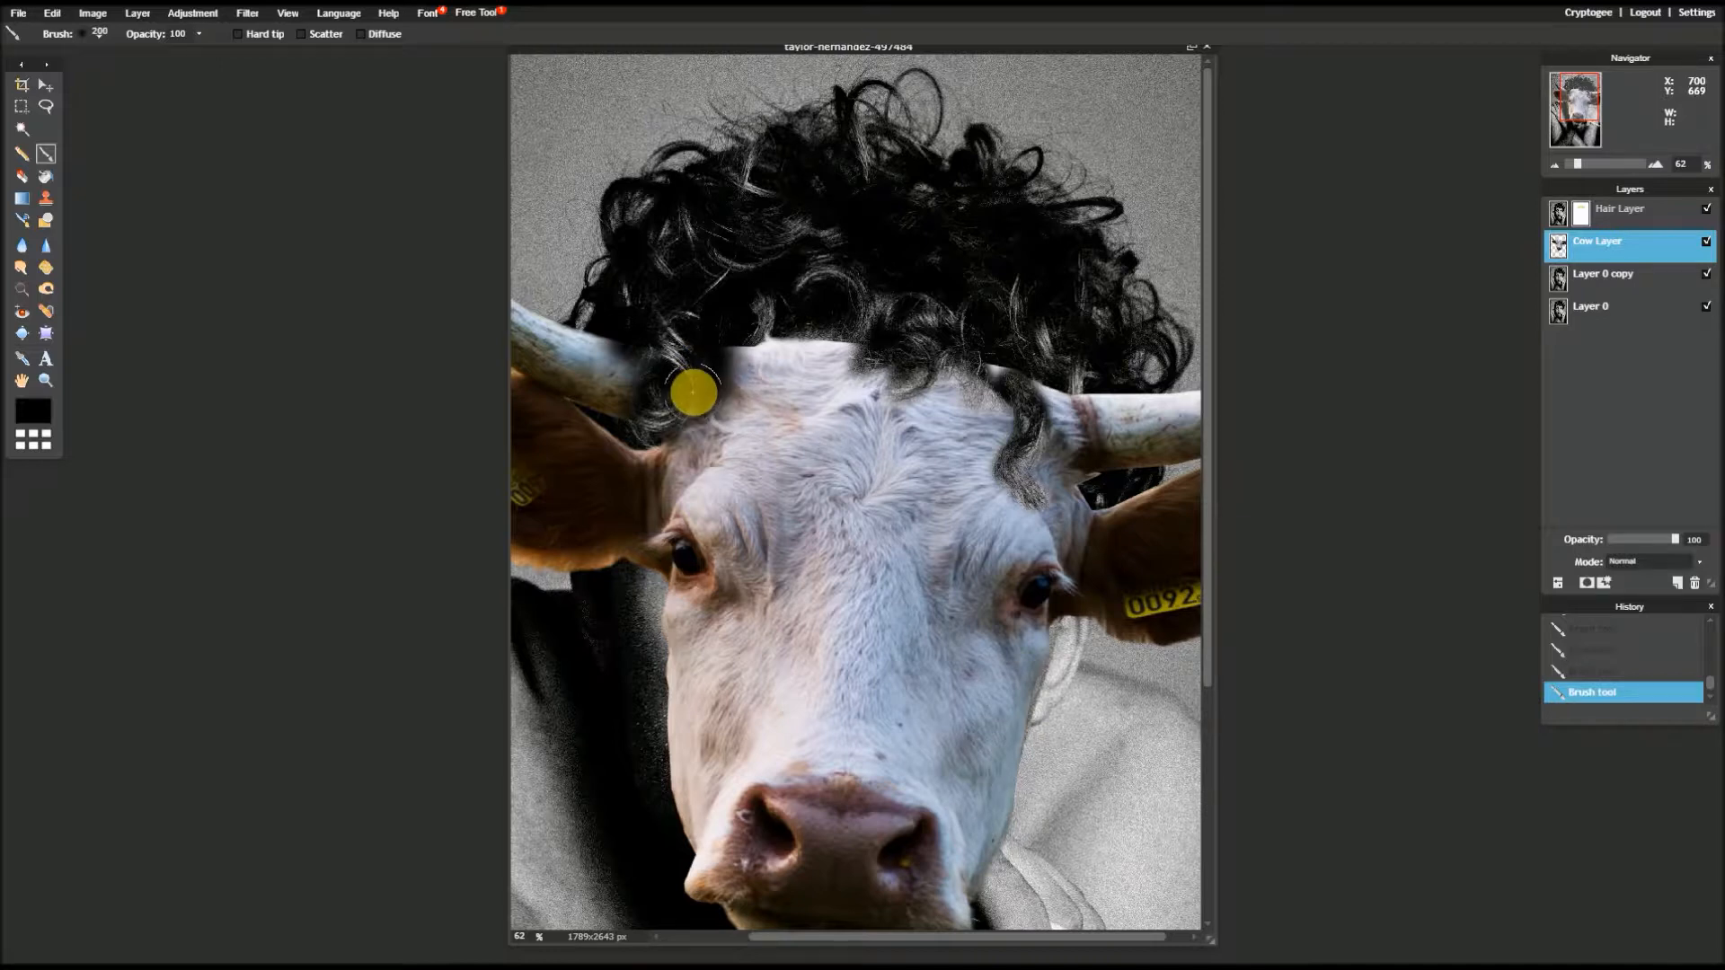
# - Revert the black brush strokes made on the Cow Layer and paint the Hair Layer's mask along the upper-left forehead instead
pyautogui.moveTo(693, 392)
pyautogui.mouseDown()
pyautogui.moveTo(818, 340)
pyautogui.moveTo(762, 334)
pyautogui.mouseUp()
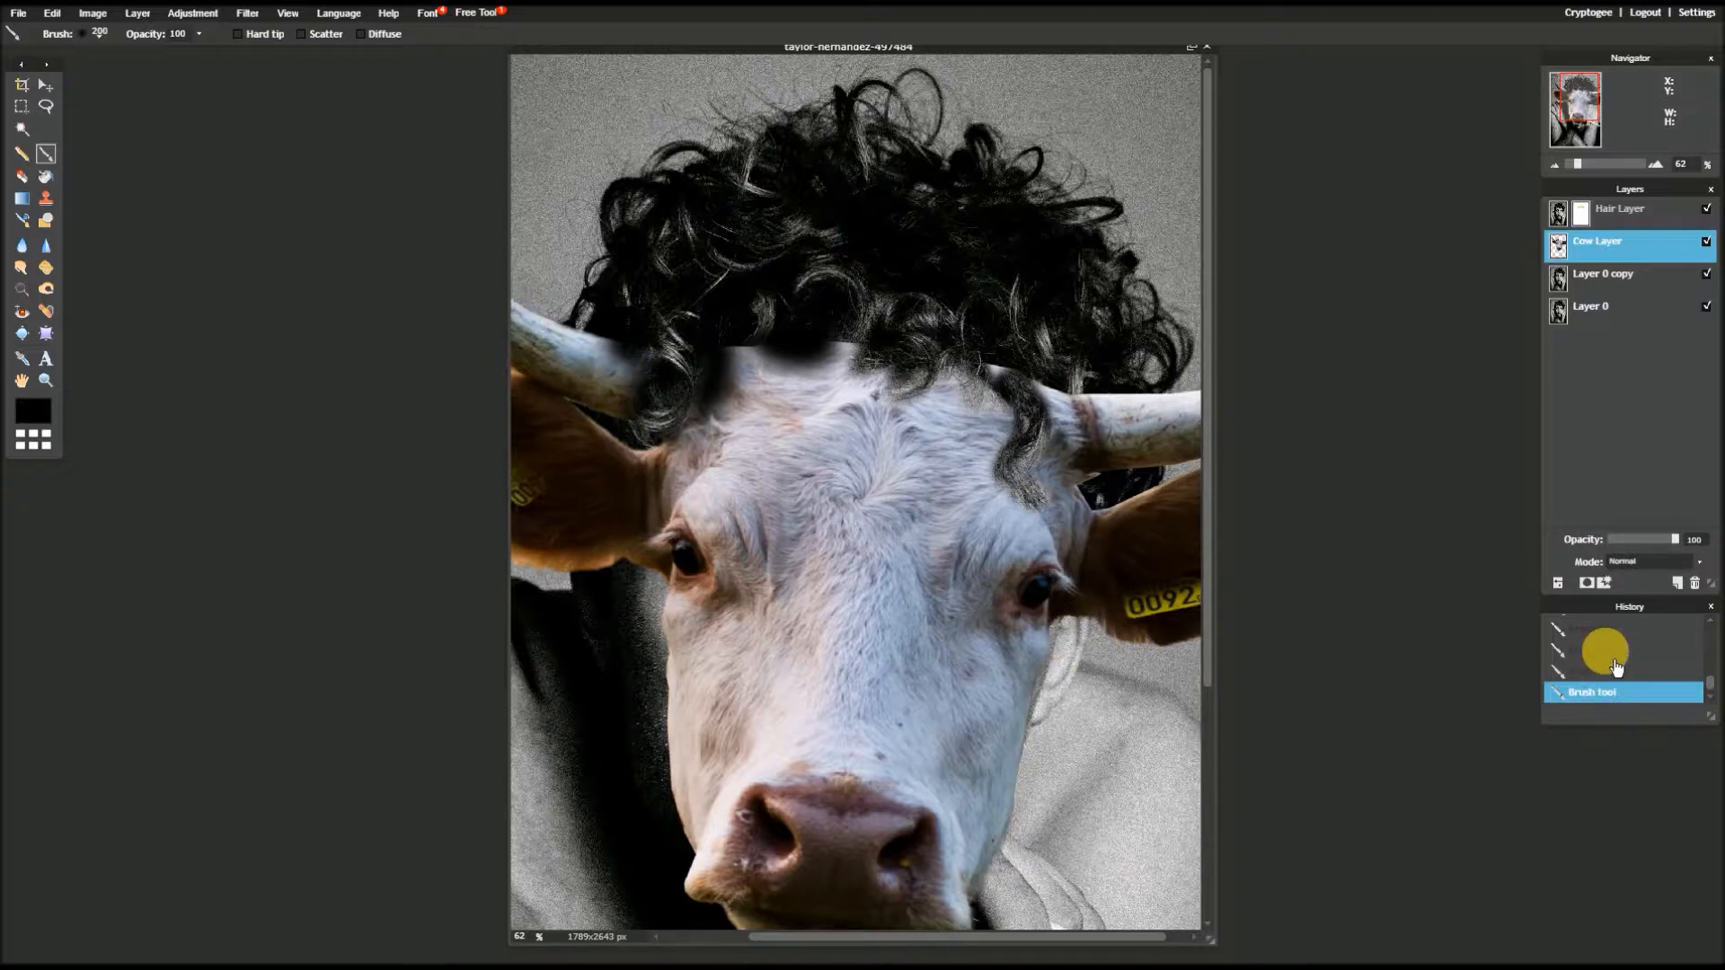
pyautogui.click(1612, 653)
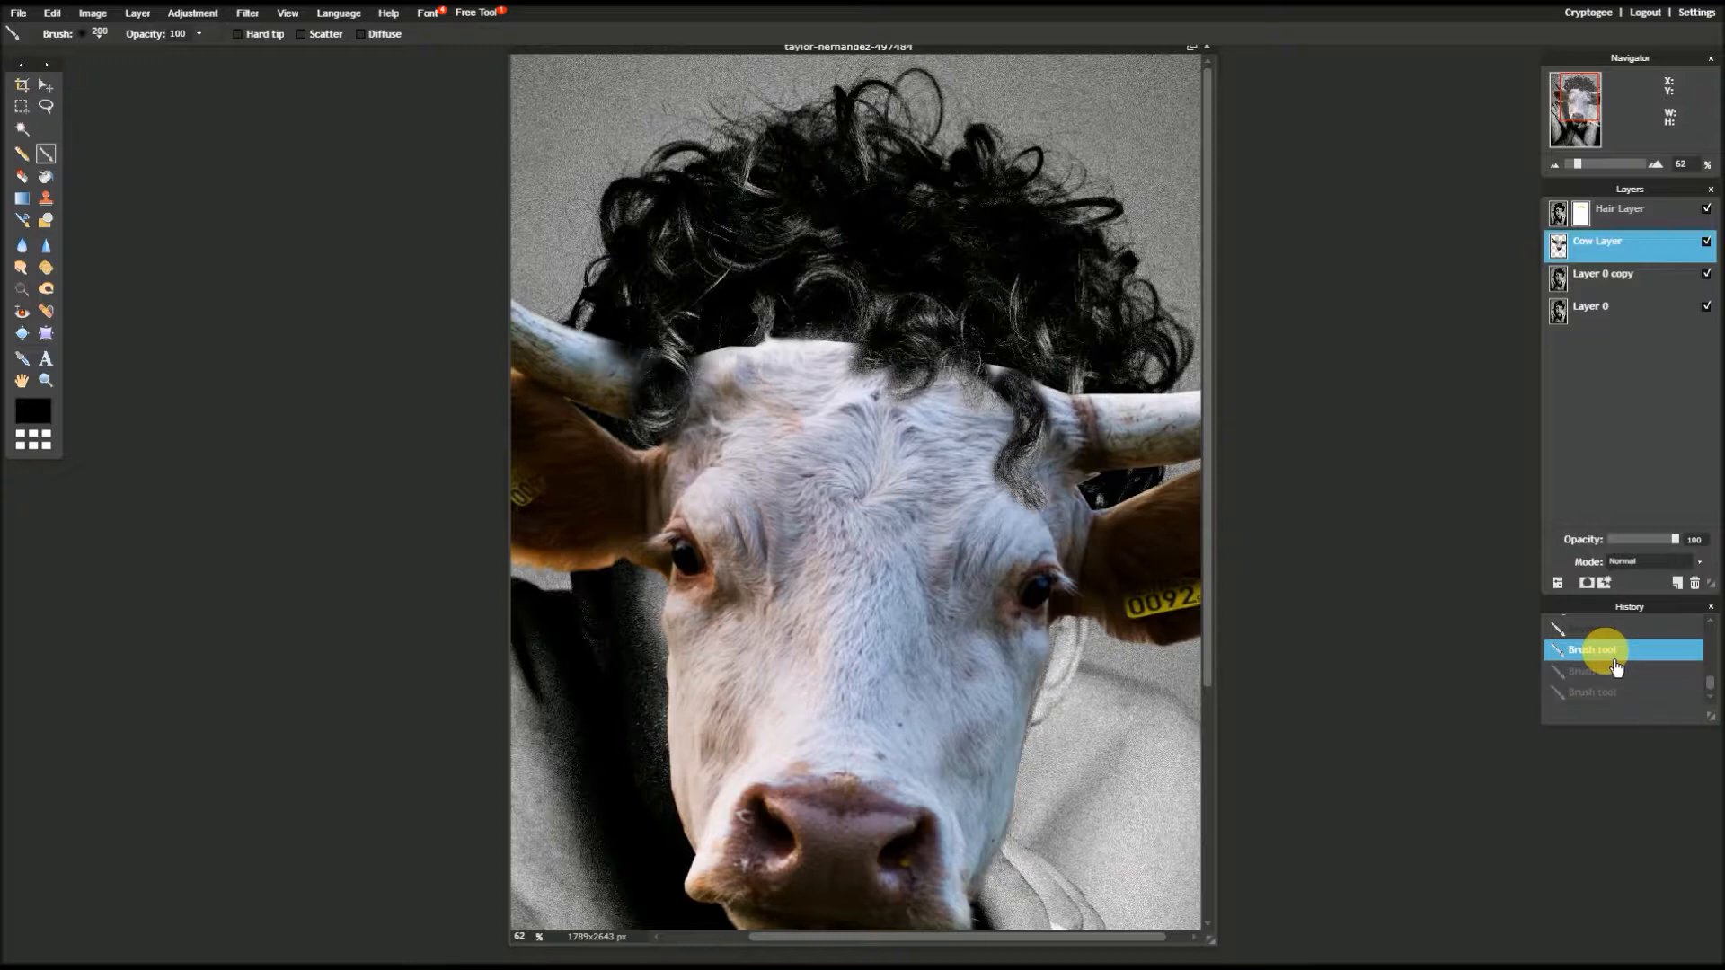
pyautogui.click(1645, 220)
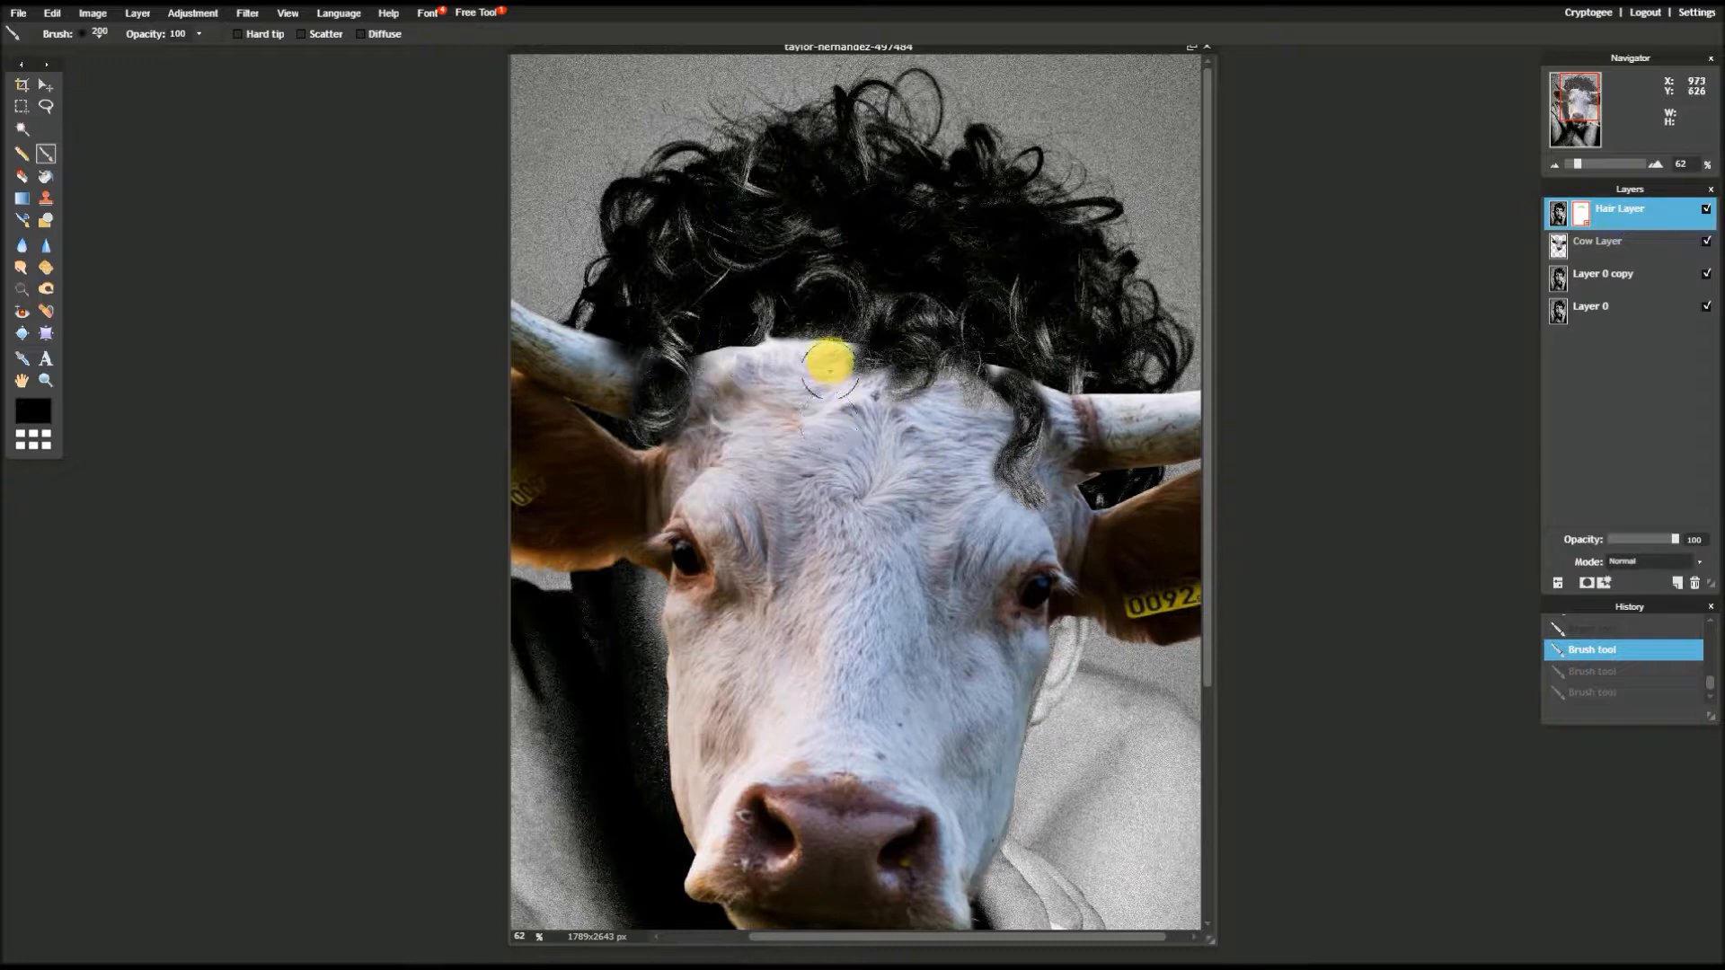
pyautogui.moveTo(787, 345); pyautogui.dragTo(701, 374)
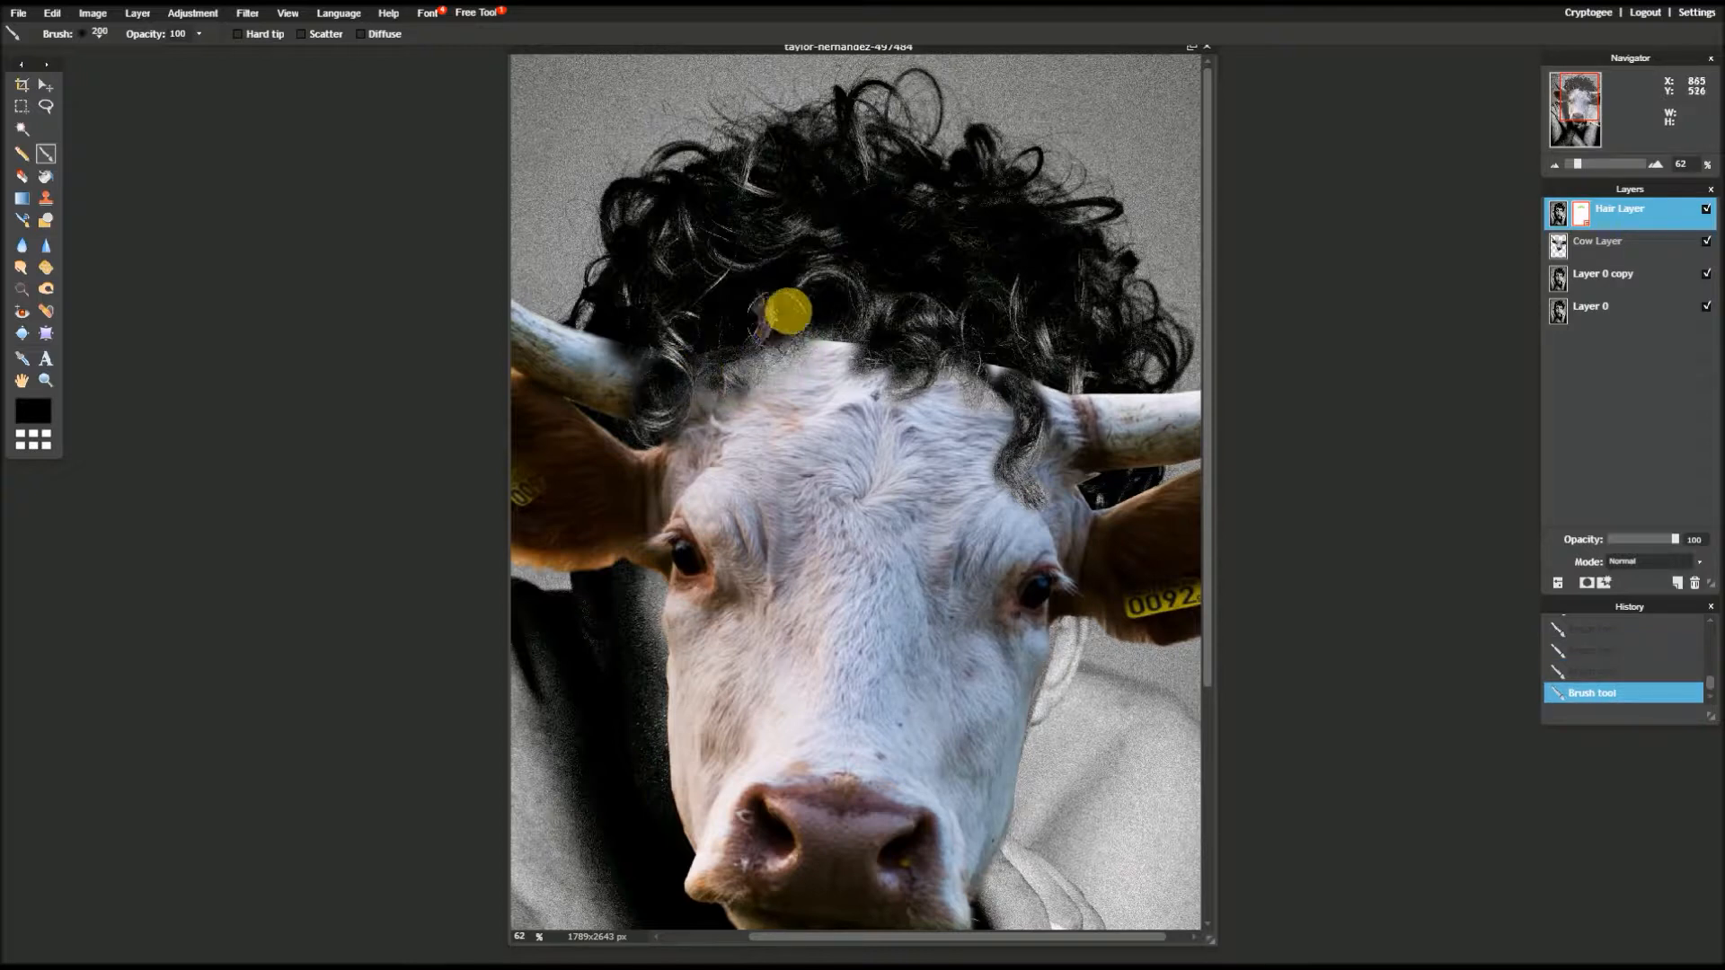
# - Paint the Hair Layer's mask over the curls at the base of the left horn and along the forehead hairline
pyautogui.moveTo(803, 303)
pyautogui.mouseDown()
pyautogui.moveTo(849, 350)
pyautogui.moveTo(736, 349)
pyautogui.moveTo(644, 426)
pyautogui.mouseUp()
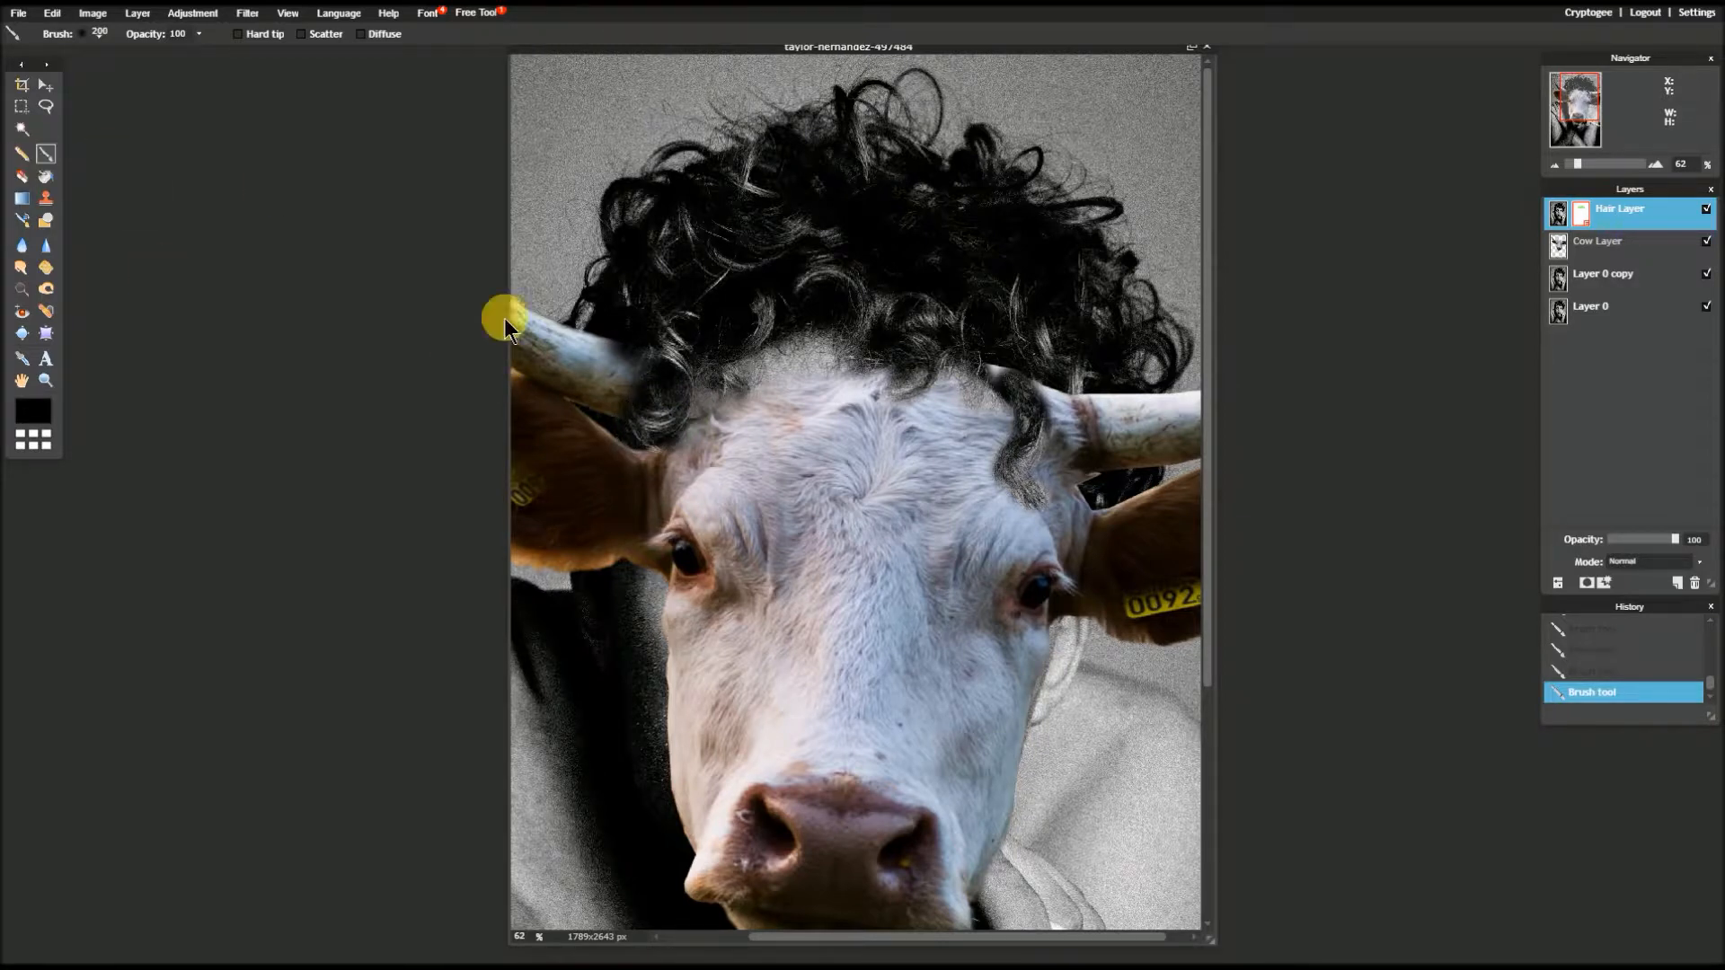
pyautogui.moveTo(604, 346); pyautogui.dragTo(604, 408)
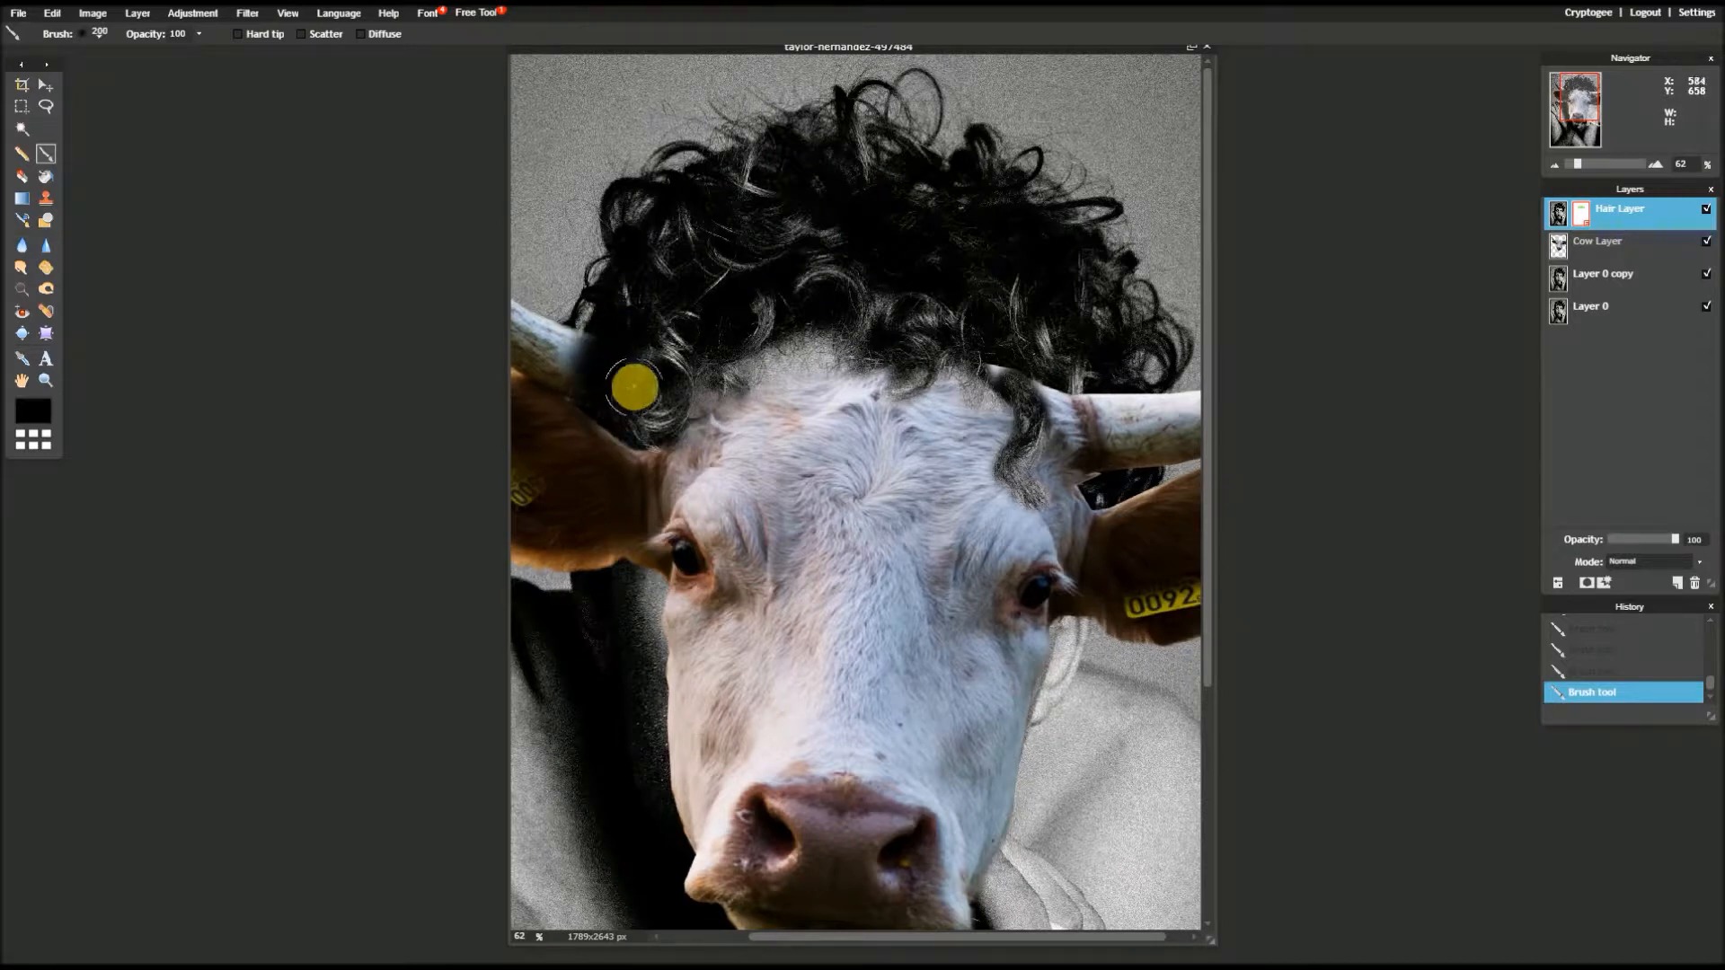
pyautogui.moveTo(635, 386); pyautogui.dragTo(634, 393)
pyautogui.moveTo(627, 414); pyautogui.dragTo(627, 435)
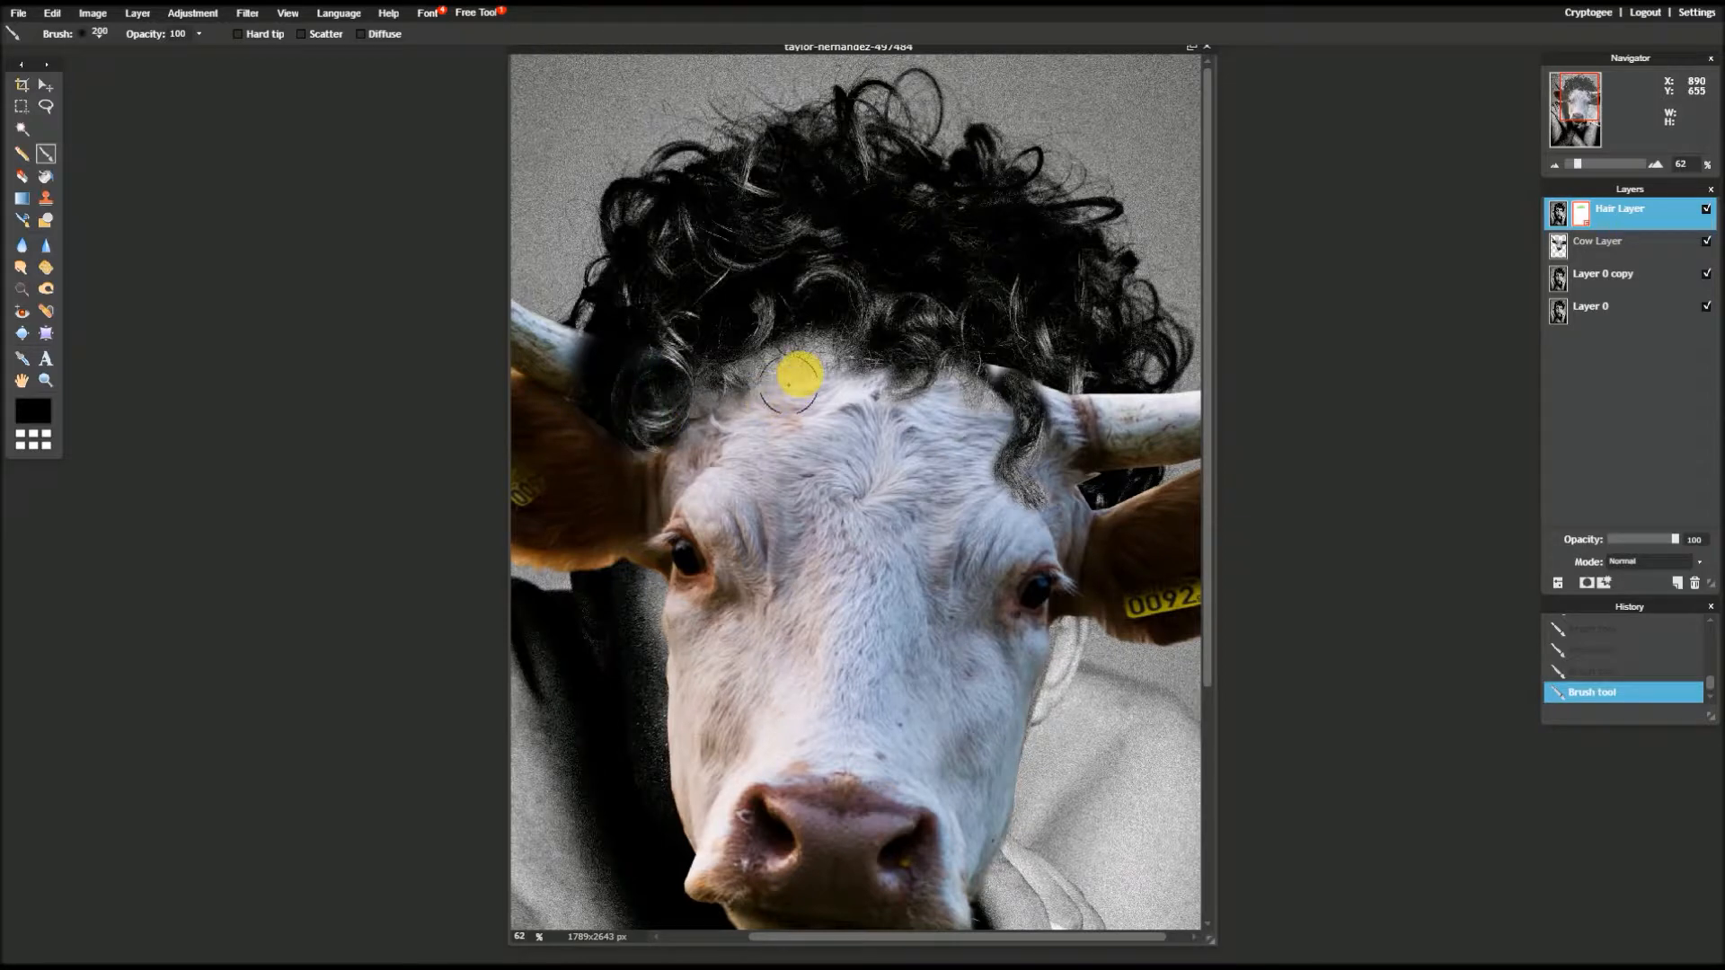
pyautogui.click(799, 351)
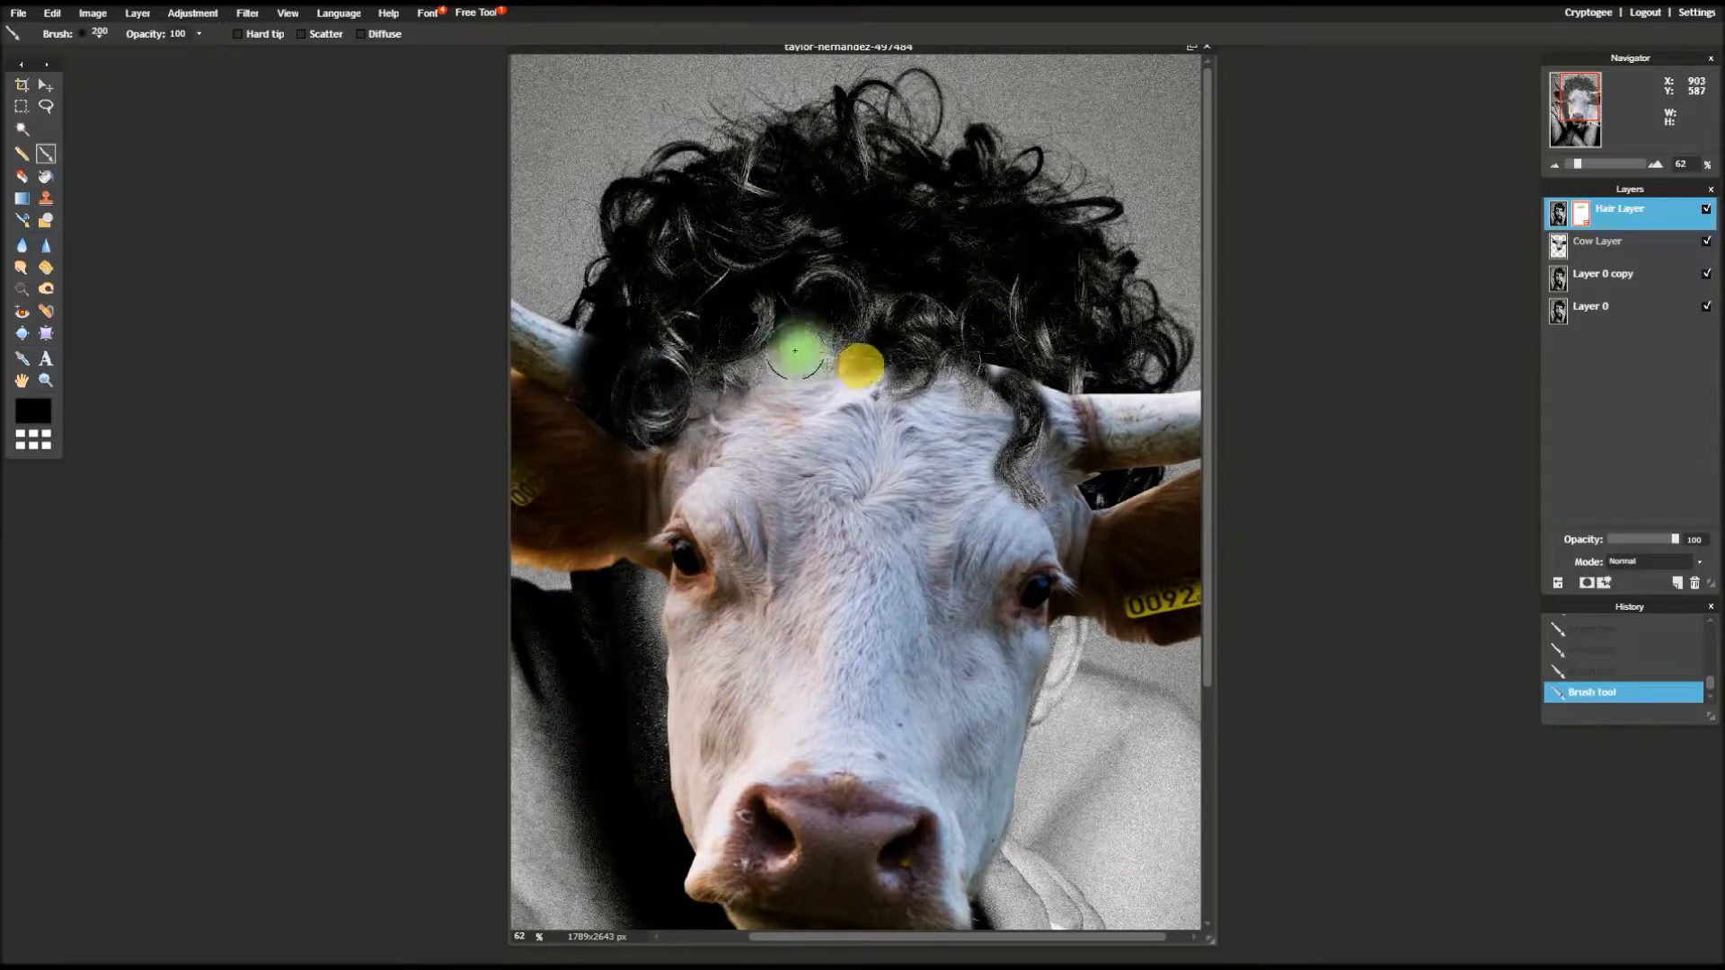
pyautogui.moveTo(872, 367); pyautogui.dragTo(822, 369)
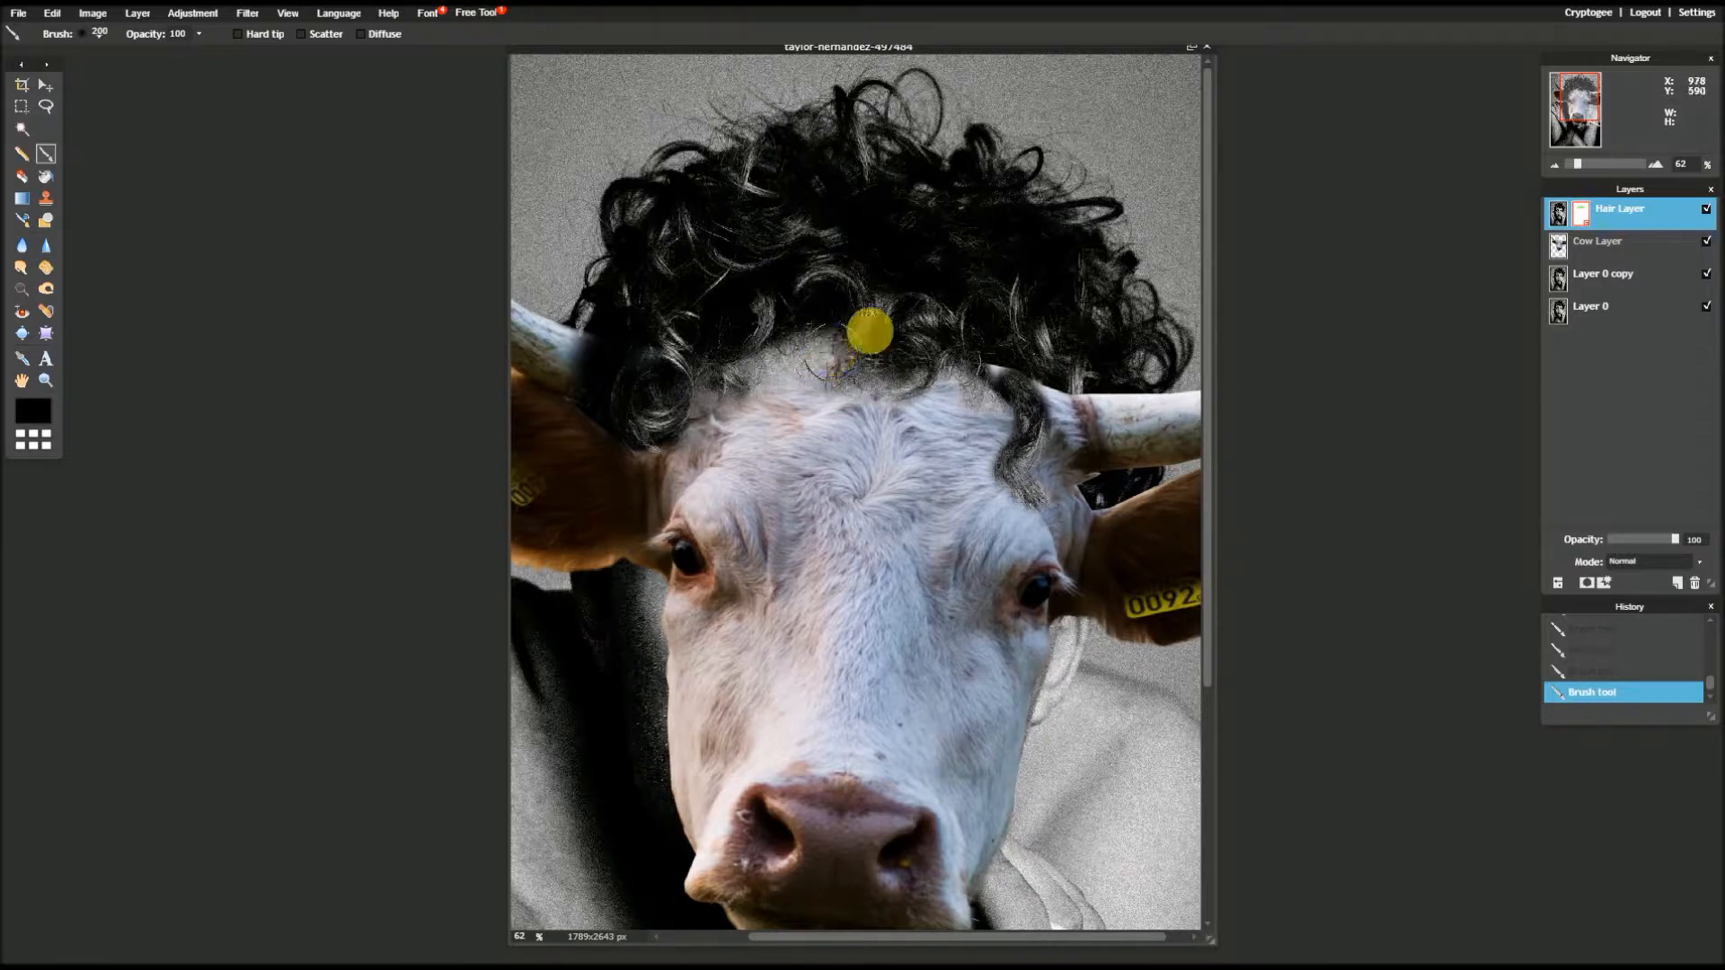
pyautogui.moveTo(796, 337); pyautogui.dragTo(771, 342)
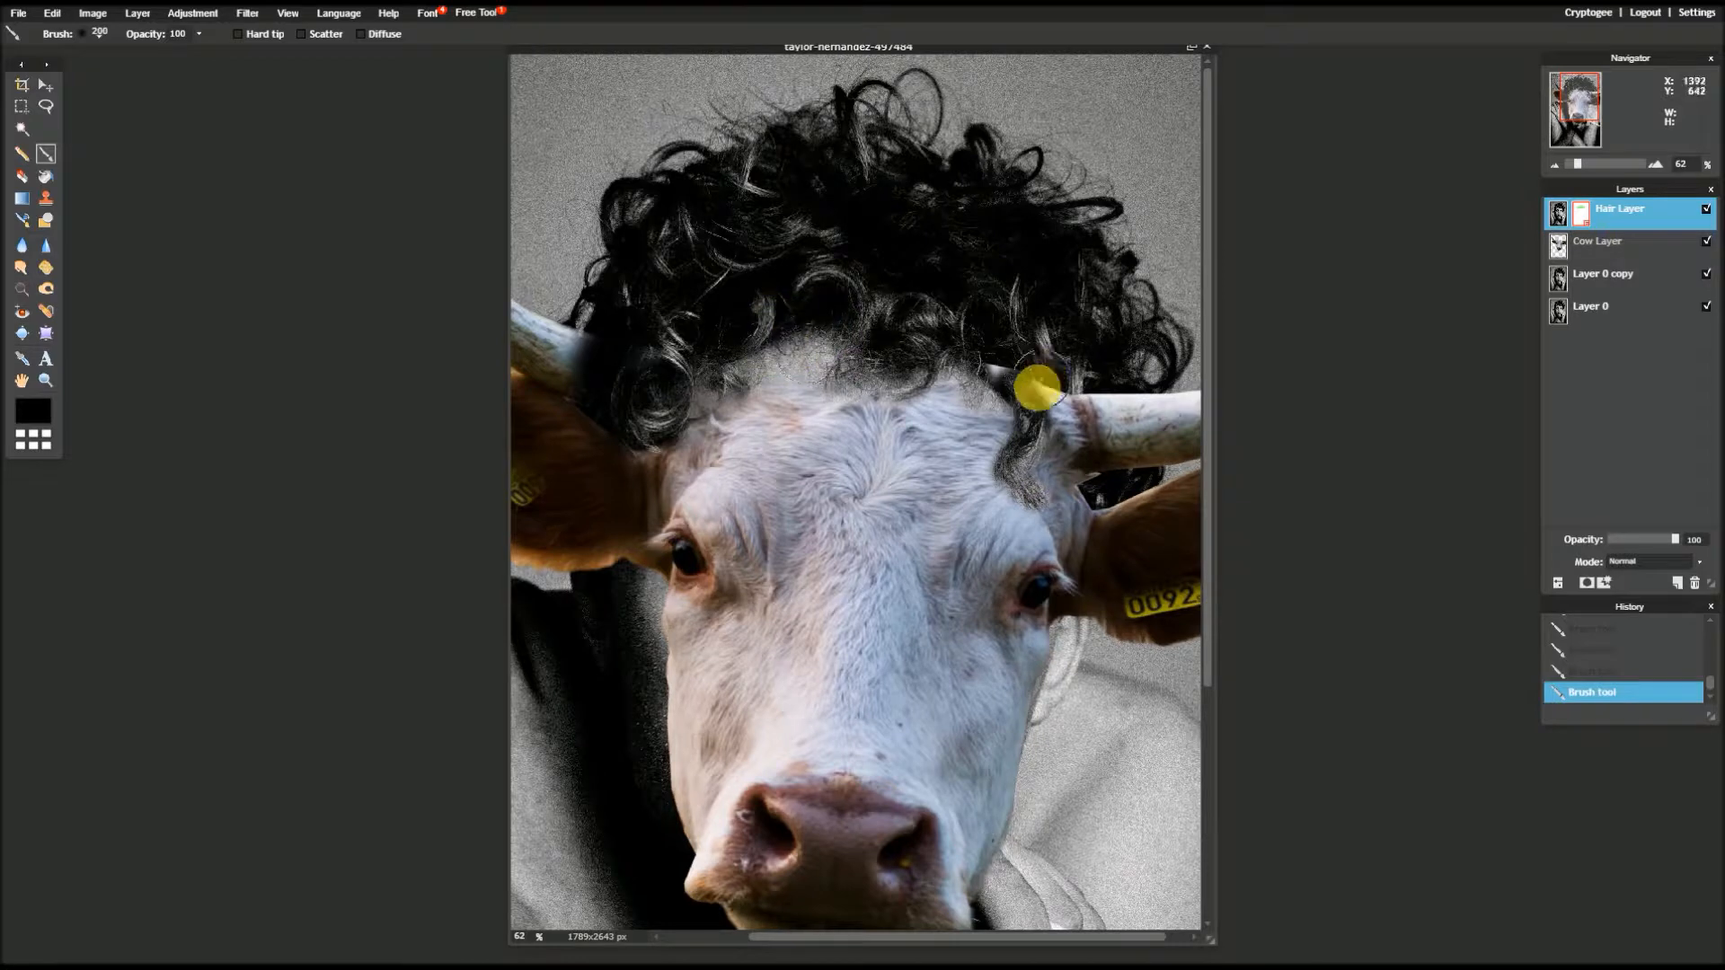
# - Paint the Hair Layer's mask over the curls covering the right horn's base and ear, and touch up the left temple
pyautogui.moveTo(1006, 368); pyautogui.dragTo(1015, 381)
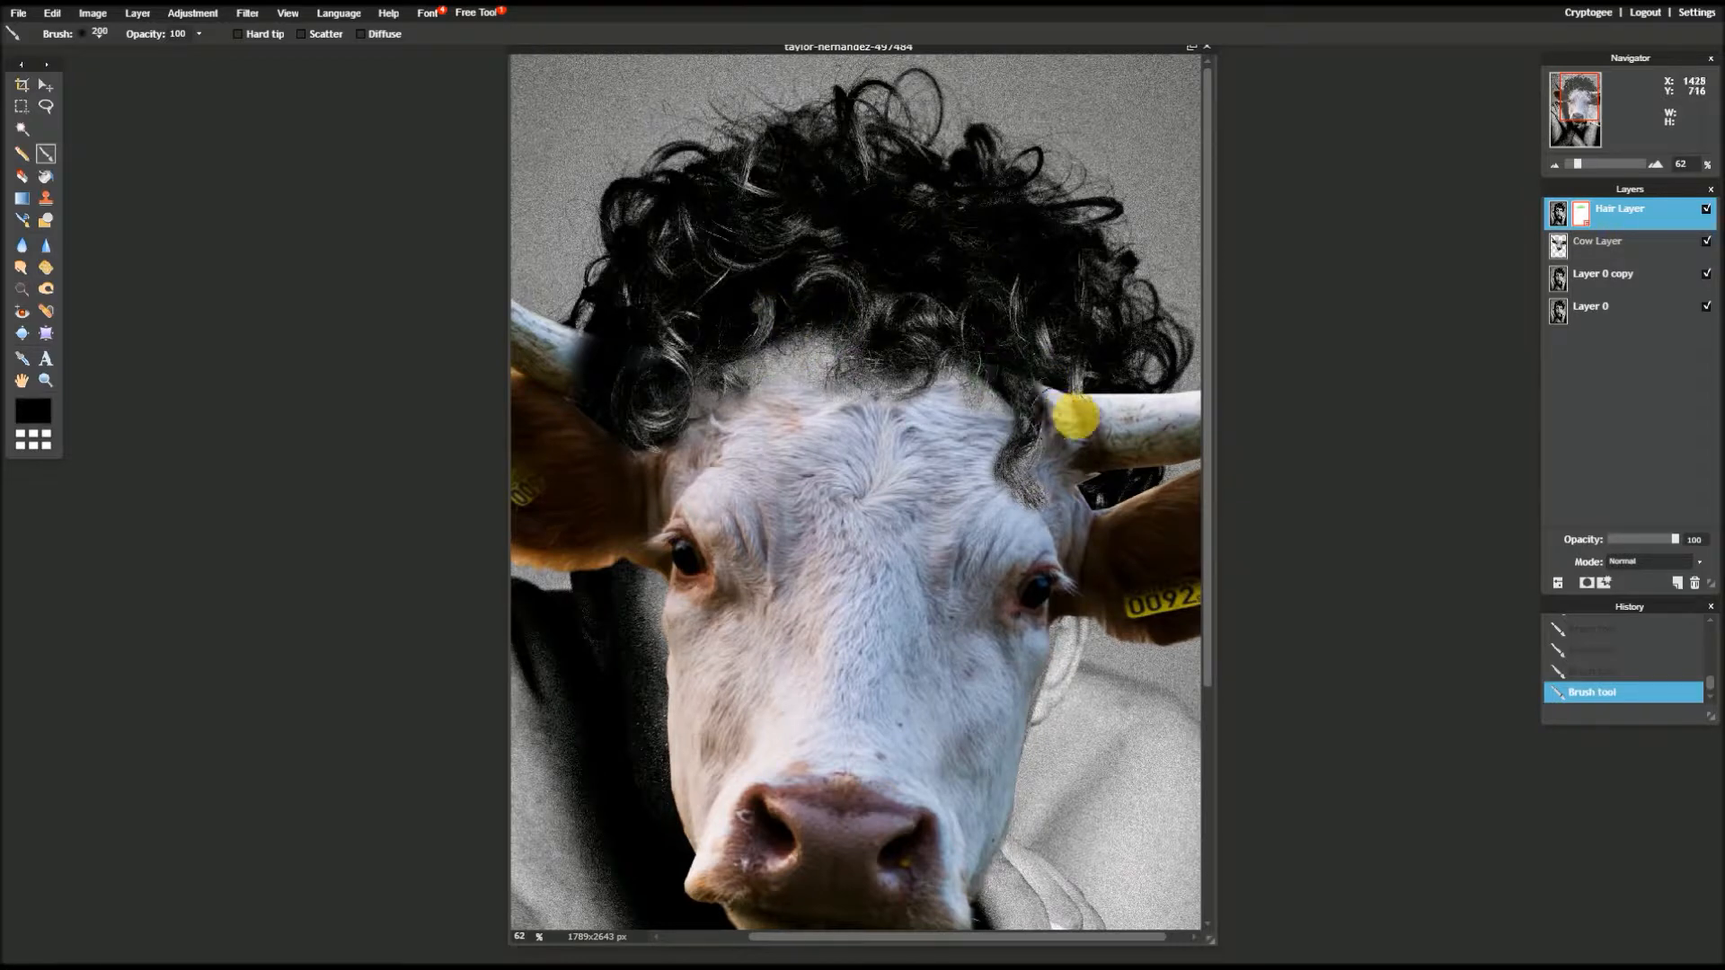
pyautogui.moveTo(1069, 405)
pyautogui.mouseDown()
pyautogui.moveTo(1066, 456)
pyautogui.moveTo(1046, 444)
pyautogui.moveTo(1100, 490)
pyautogui.moveTo(1092, 522)
pyautogui.moveTo(1116, 449)
pyautogui.moveTo(1144, 499)
pyautogui.mouseUp()
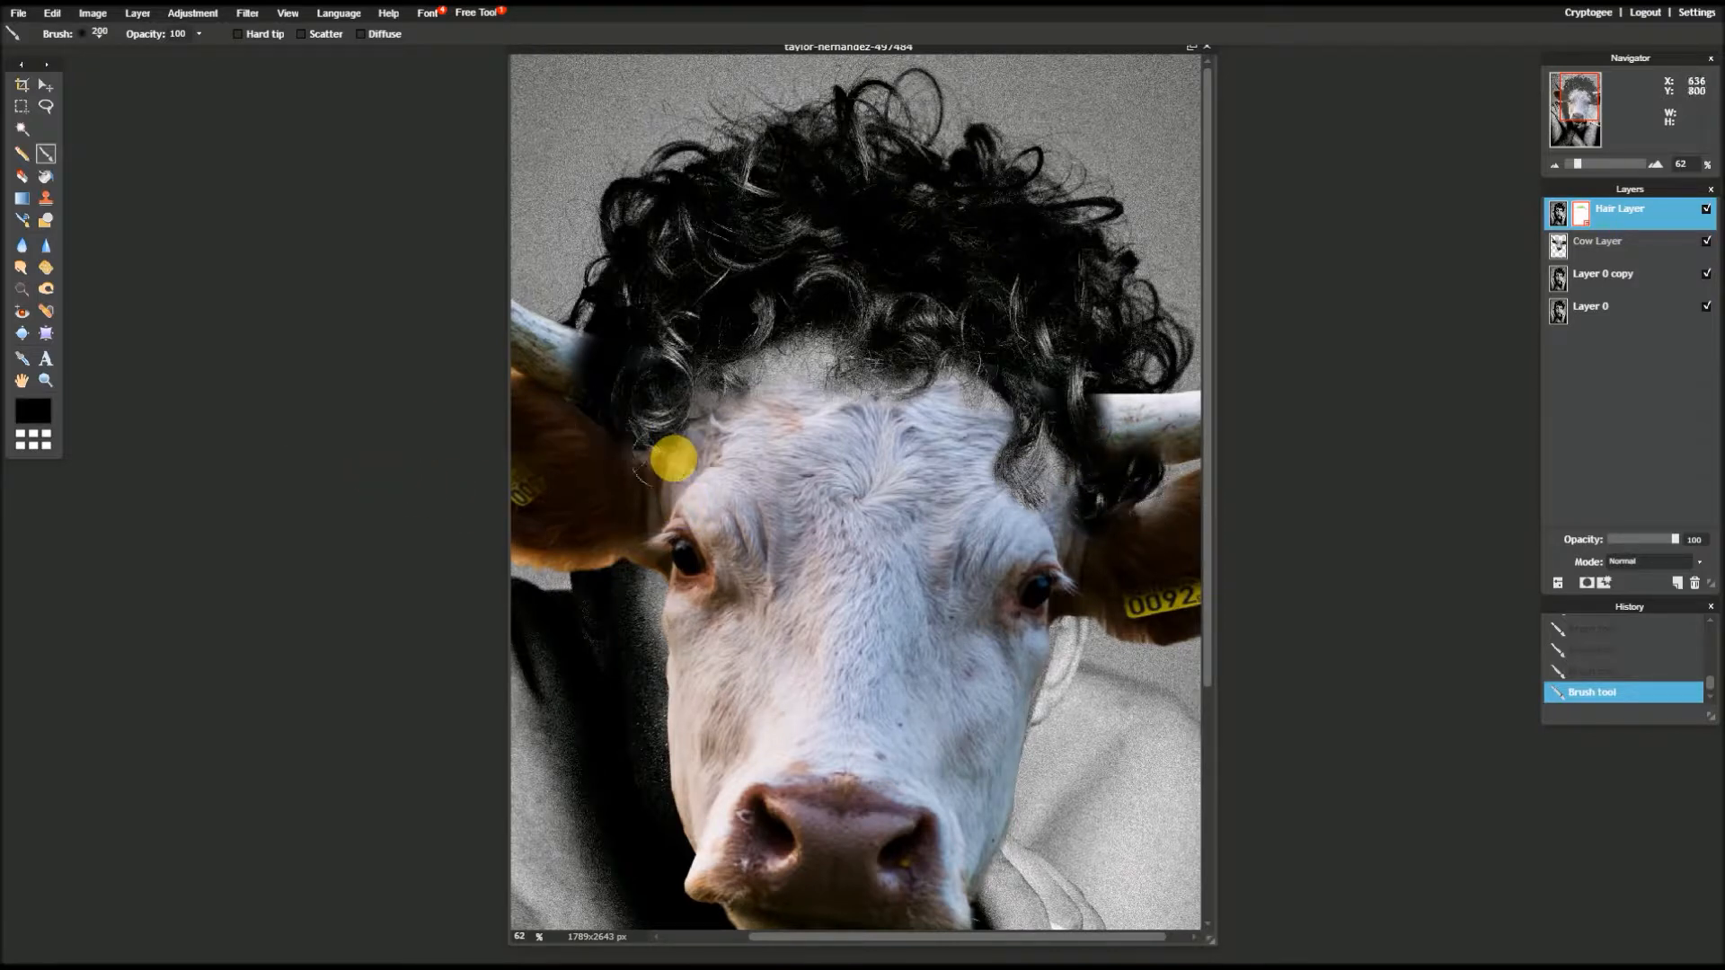
pyautogui.moveTo(635, 455); pyautogui.dragTo(636, 444)
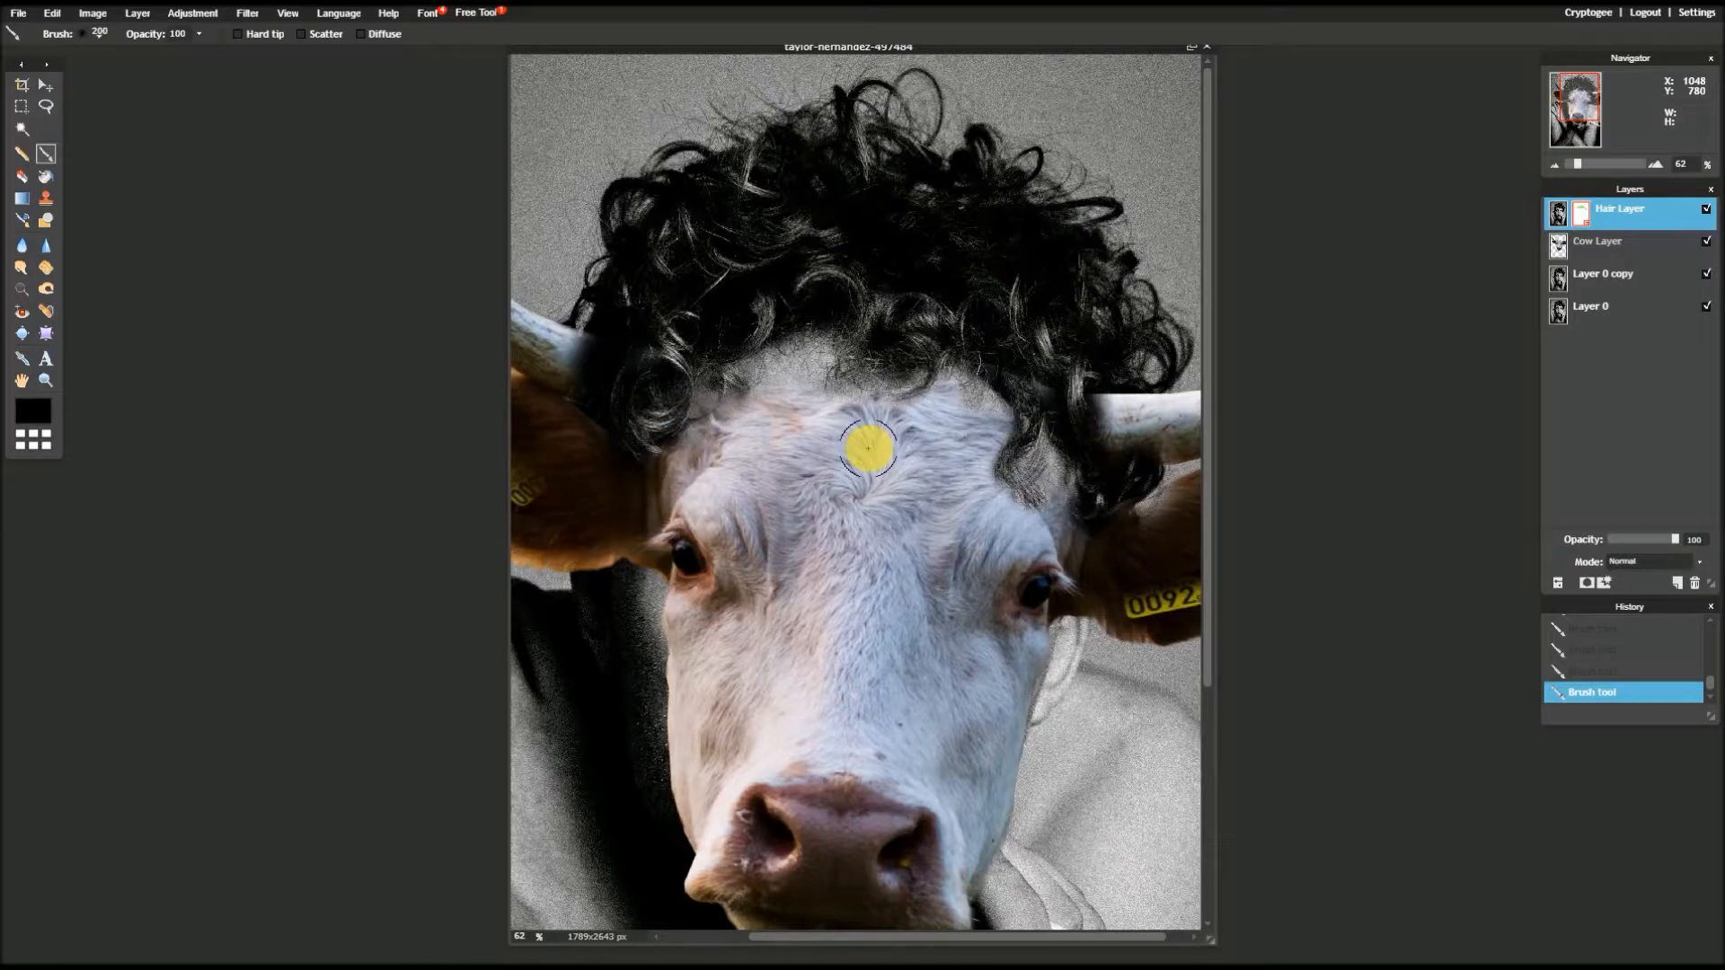
# - Activate the Pinch tool for reshaping the edge of the cow's face
pyautogui.scroll(-2, 868, 446)
pyautogui.scroll(-1, 867, 447)
pyautogui.scroll(-1, 868, 447)
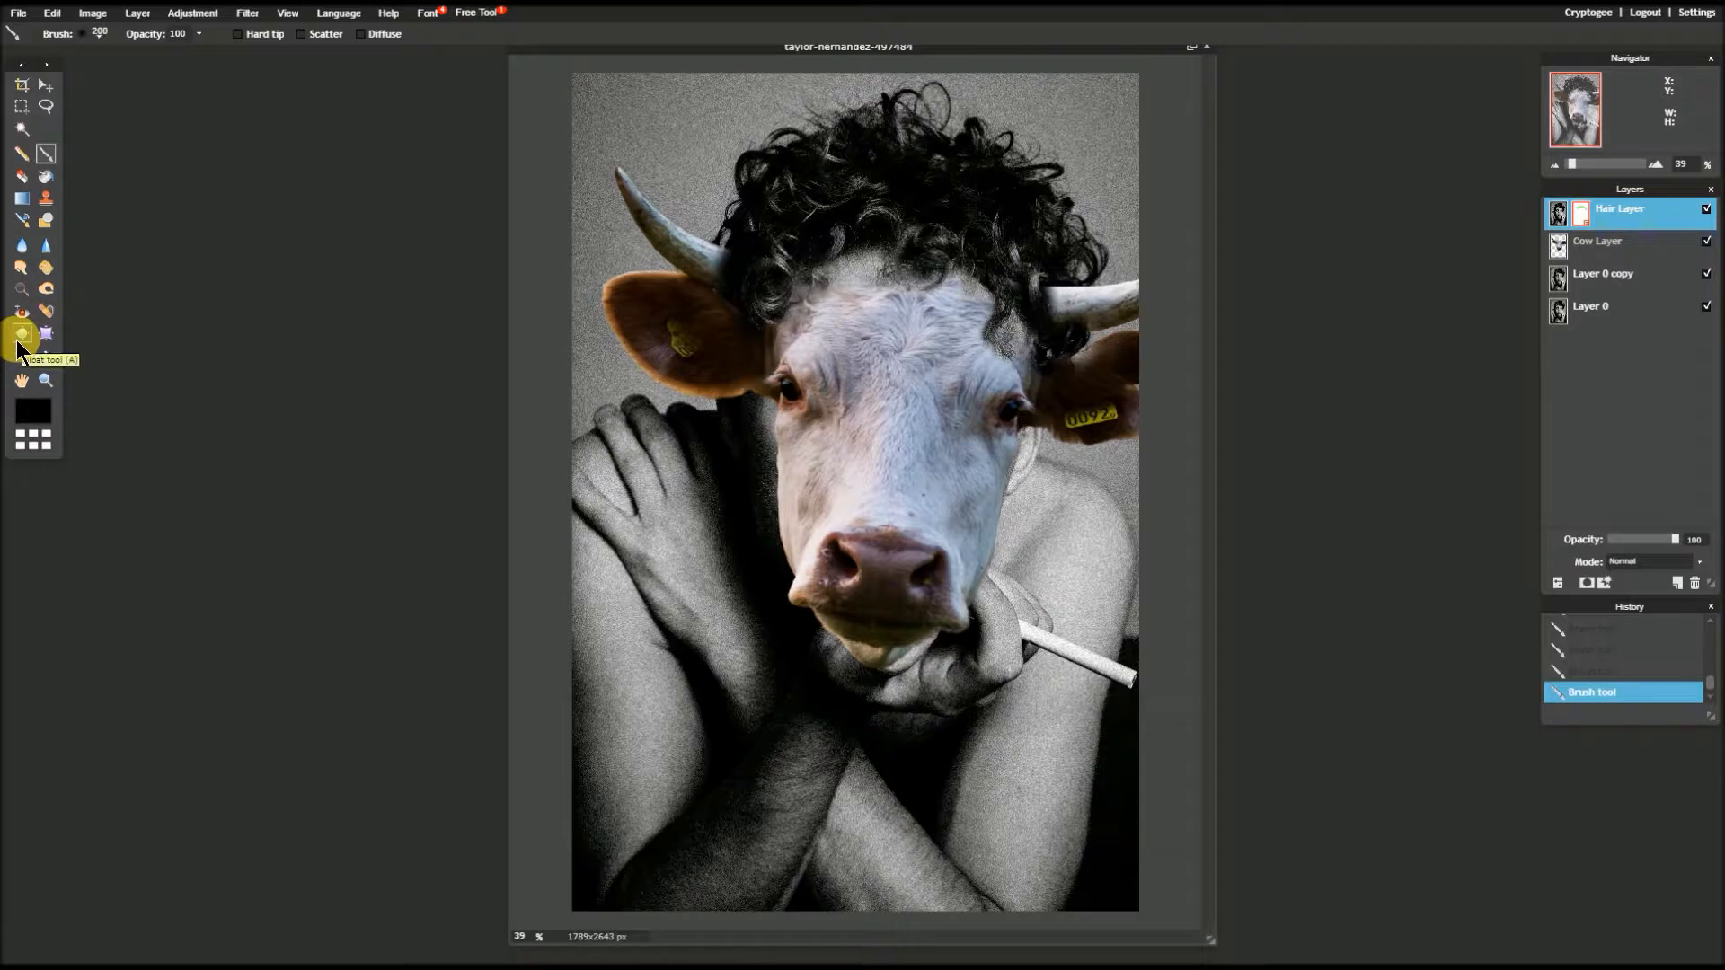
pyautogui.click(47, 336)
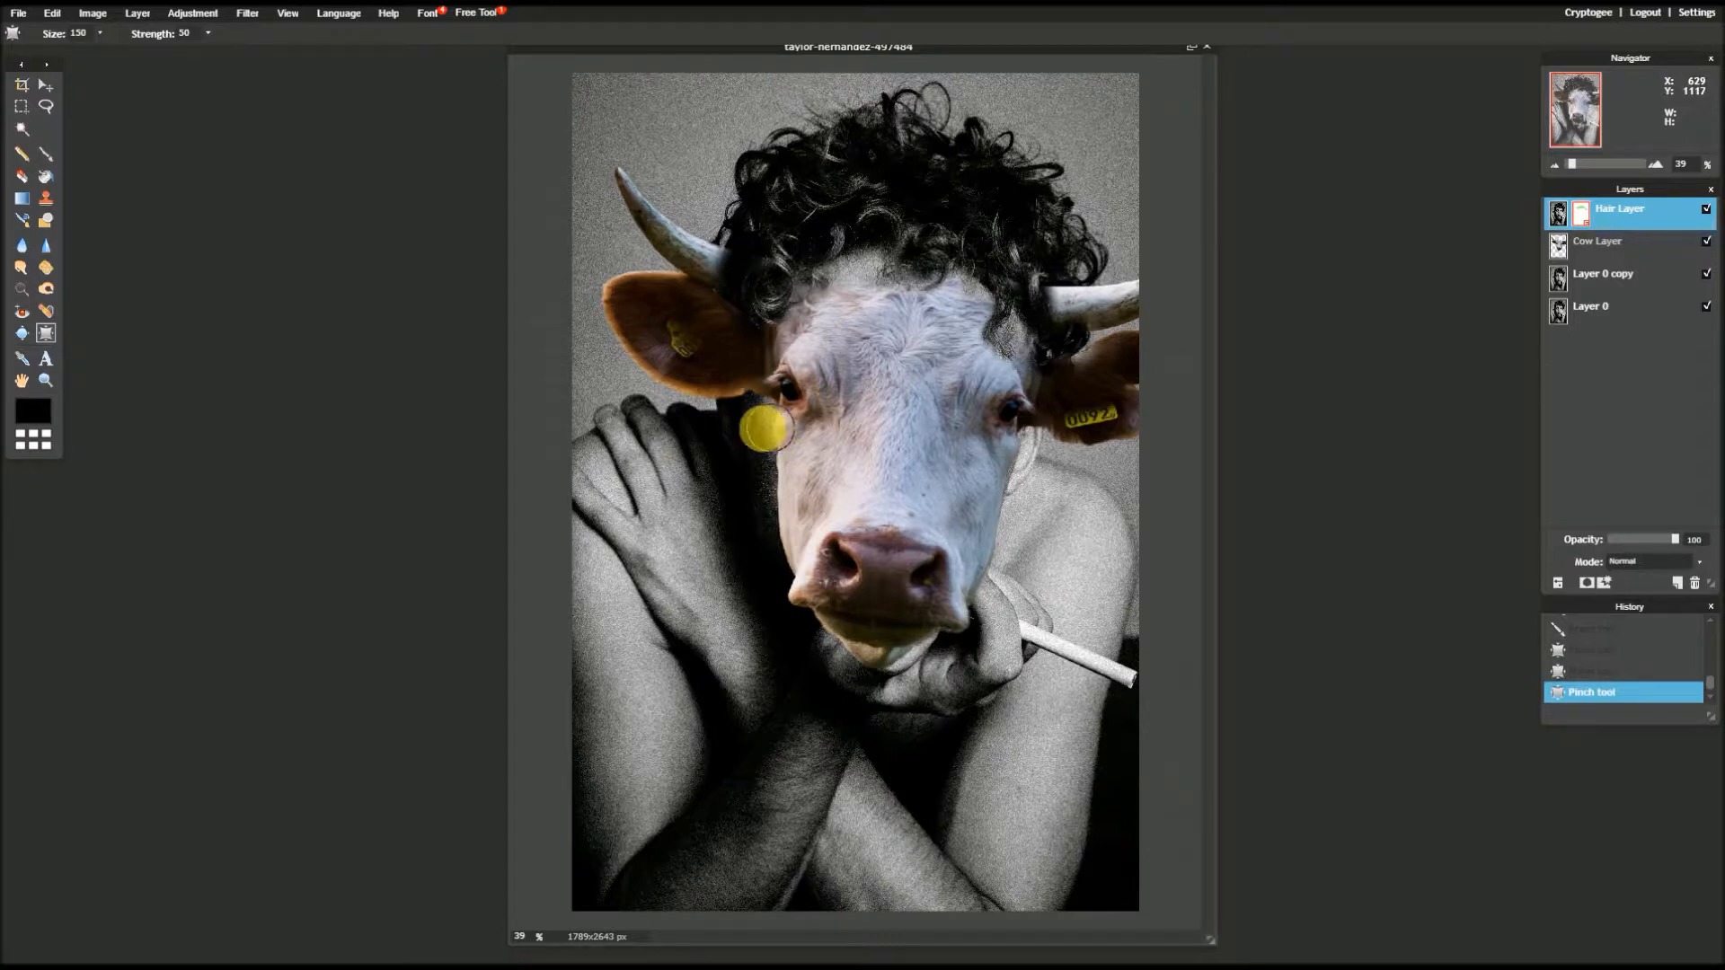
pyautogui.click(762, 430)
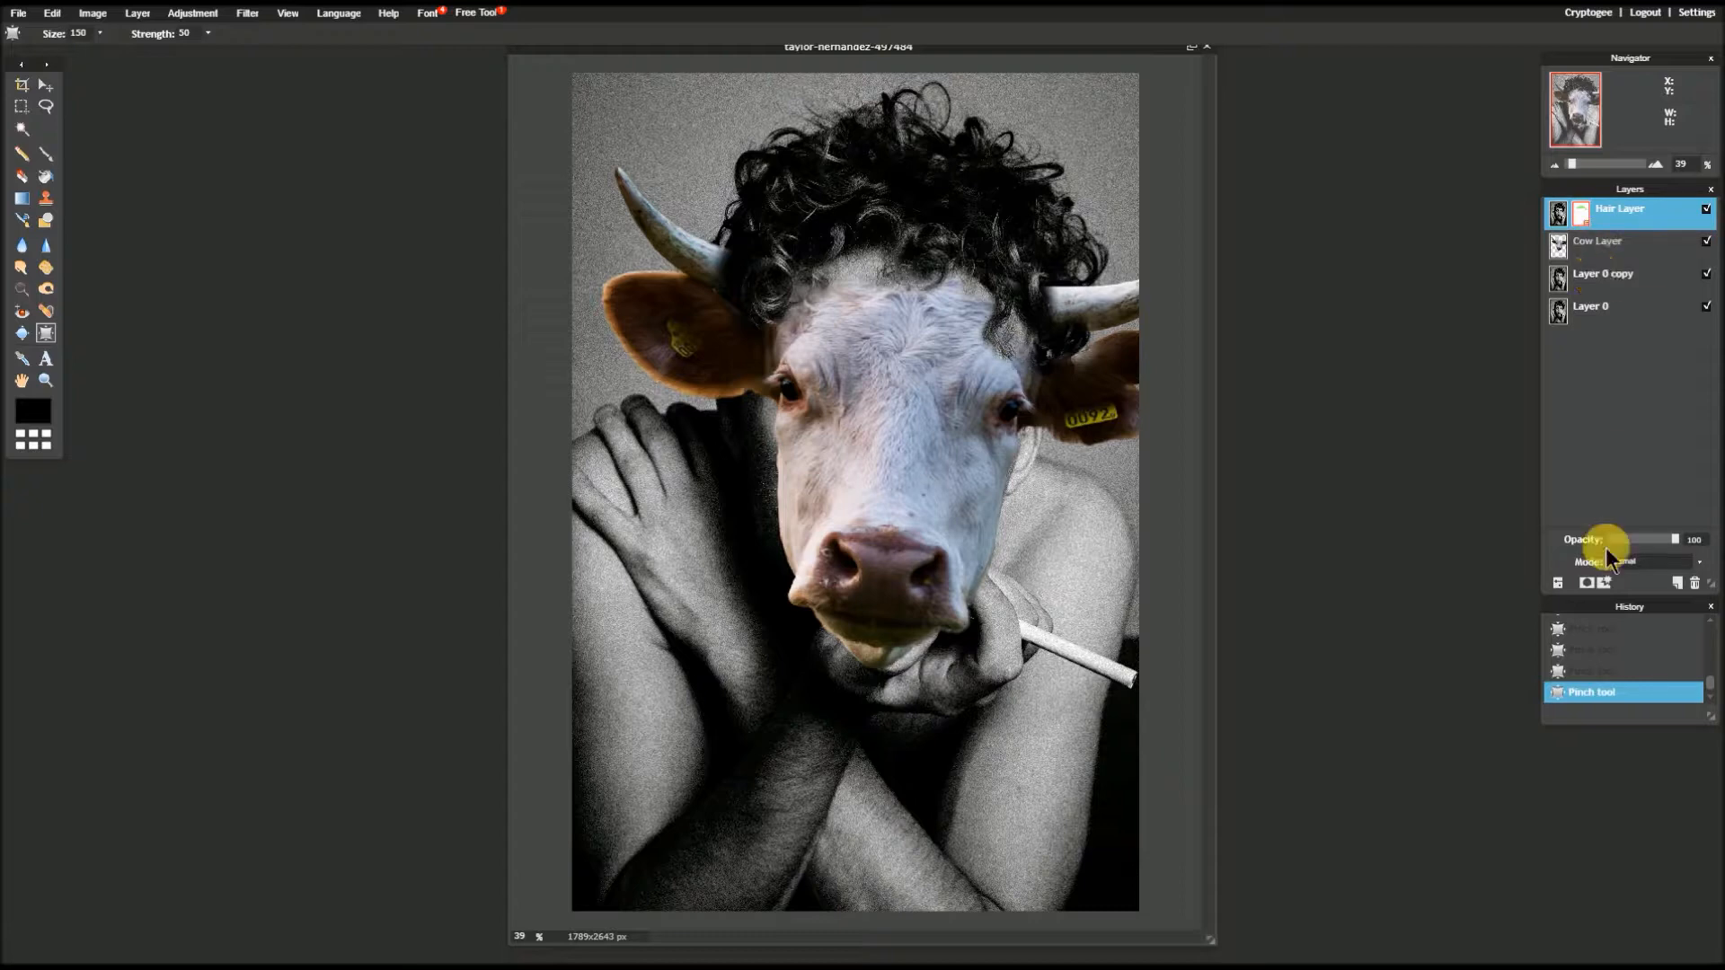
pyautogui.scroll(2, 1612, 661)
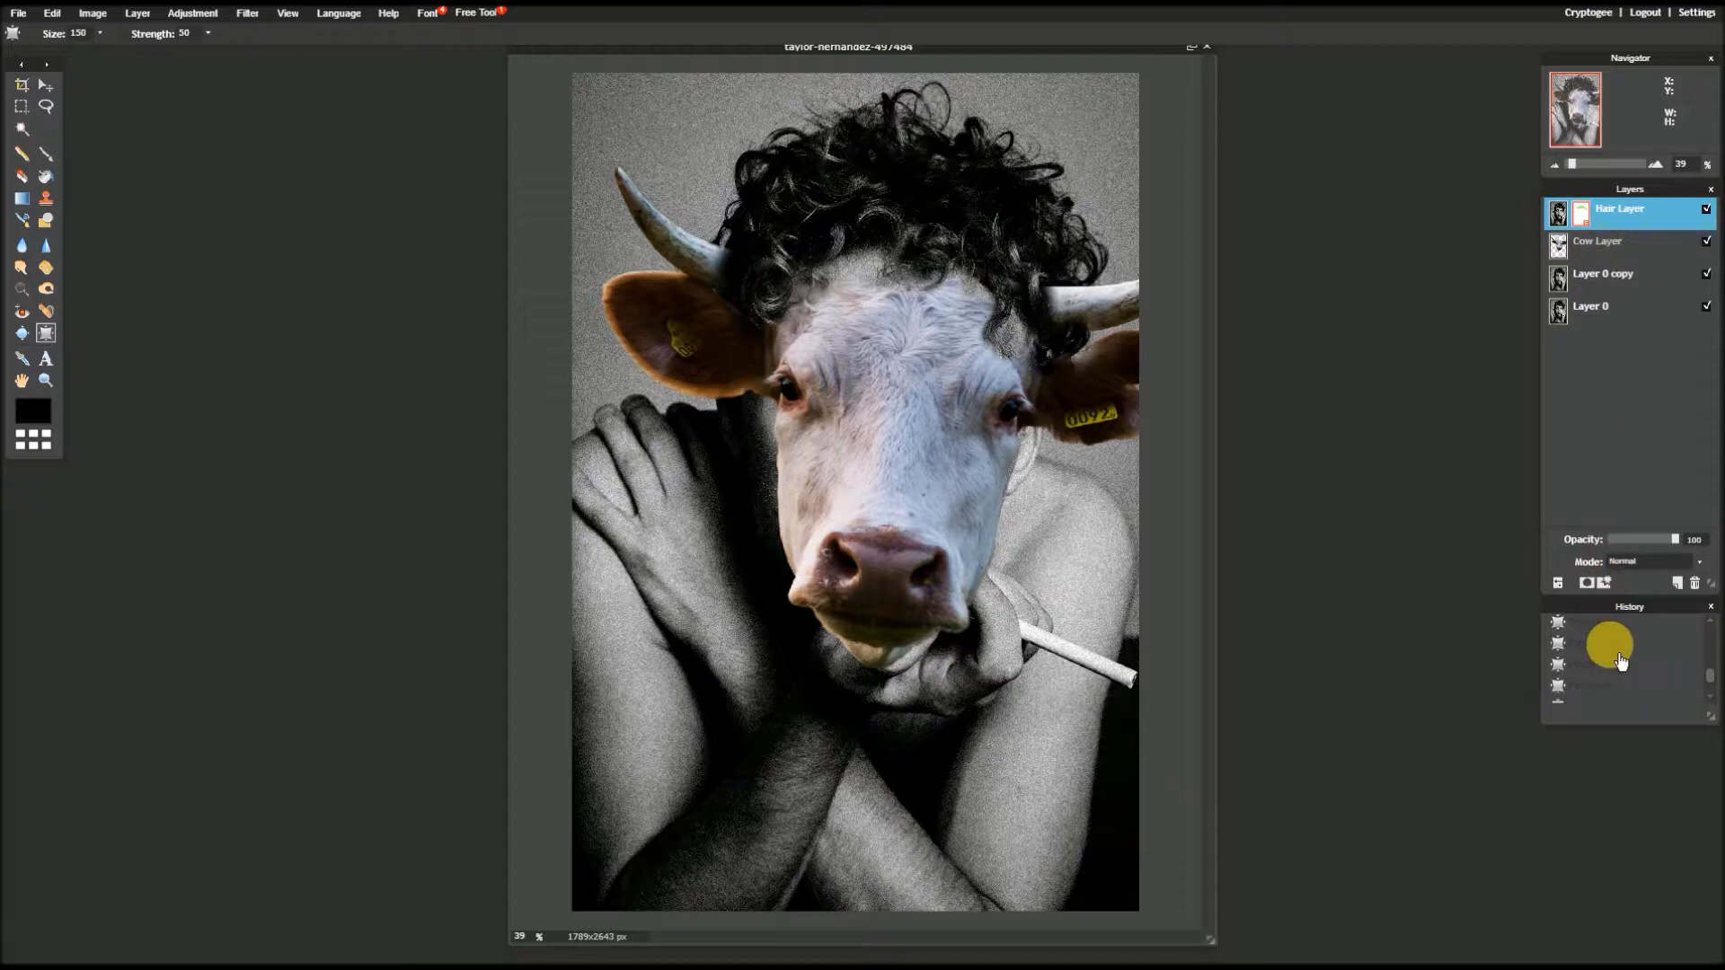
pyautogui.click(1618, 646)
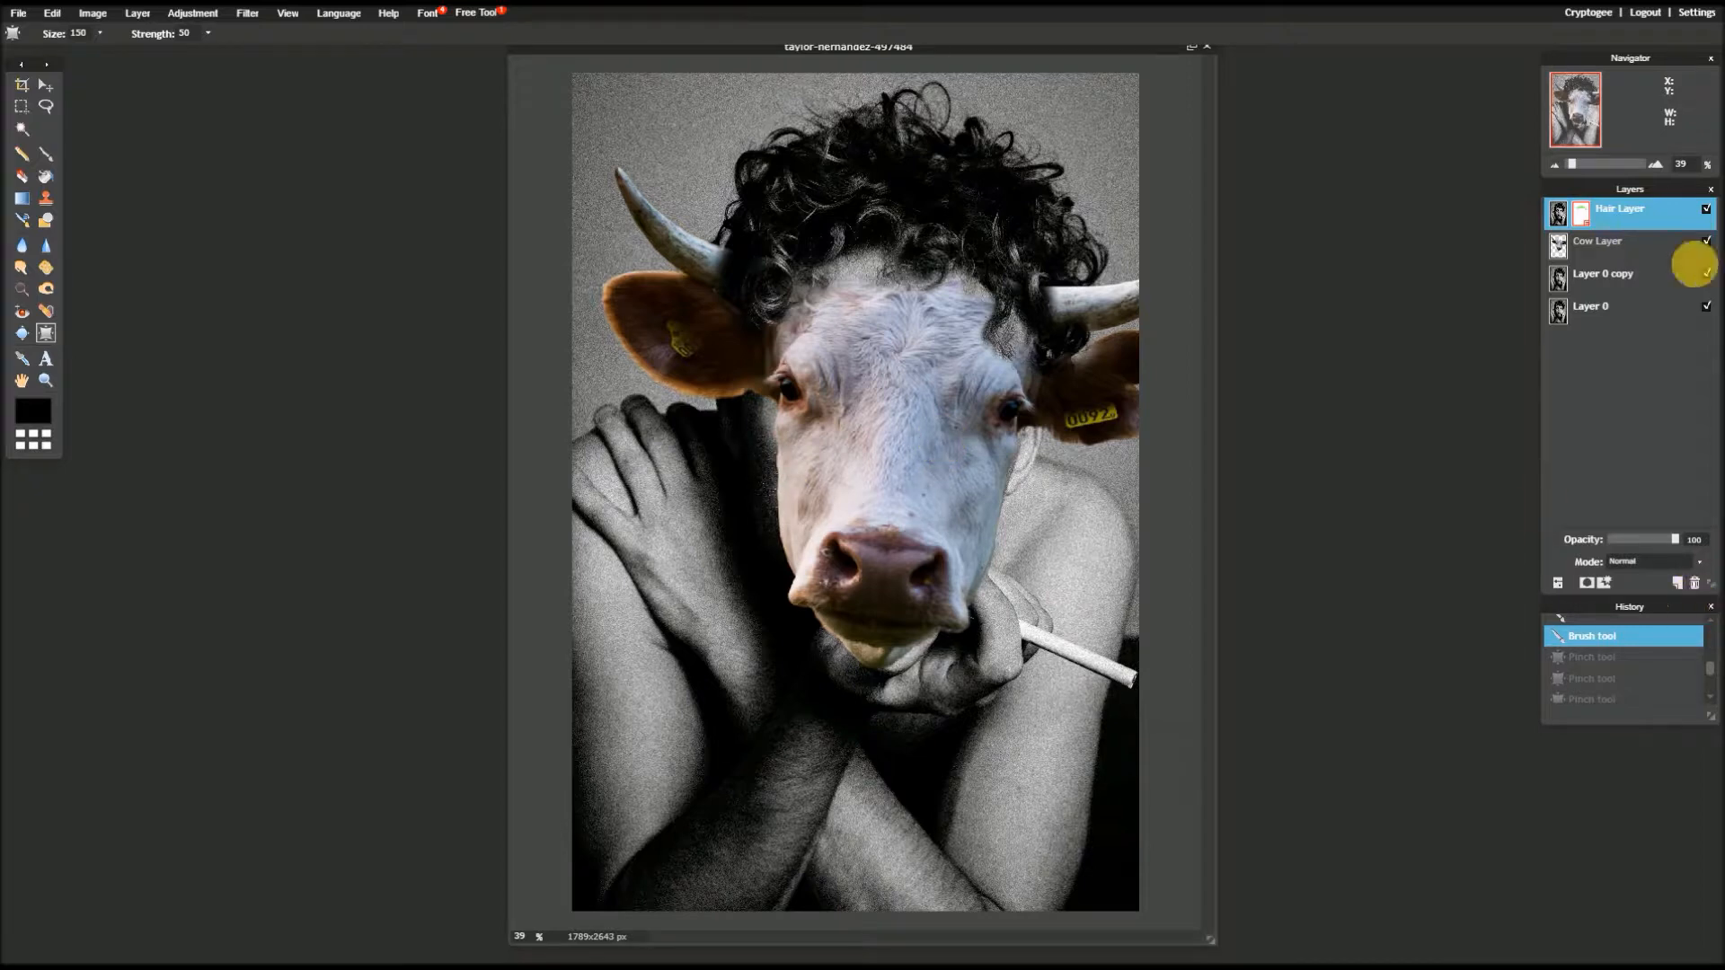
# - Pinch the left edge of the cow's face below the eye on the Cow Layer and undo the last pinch
pyautogui.click(1659, 254)
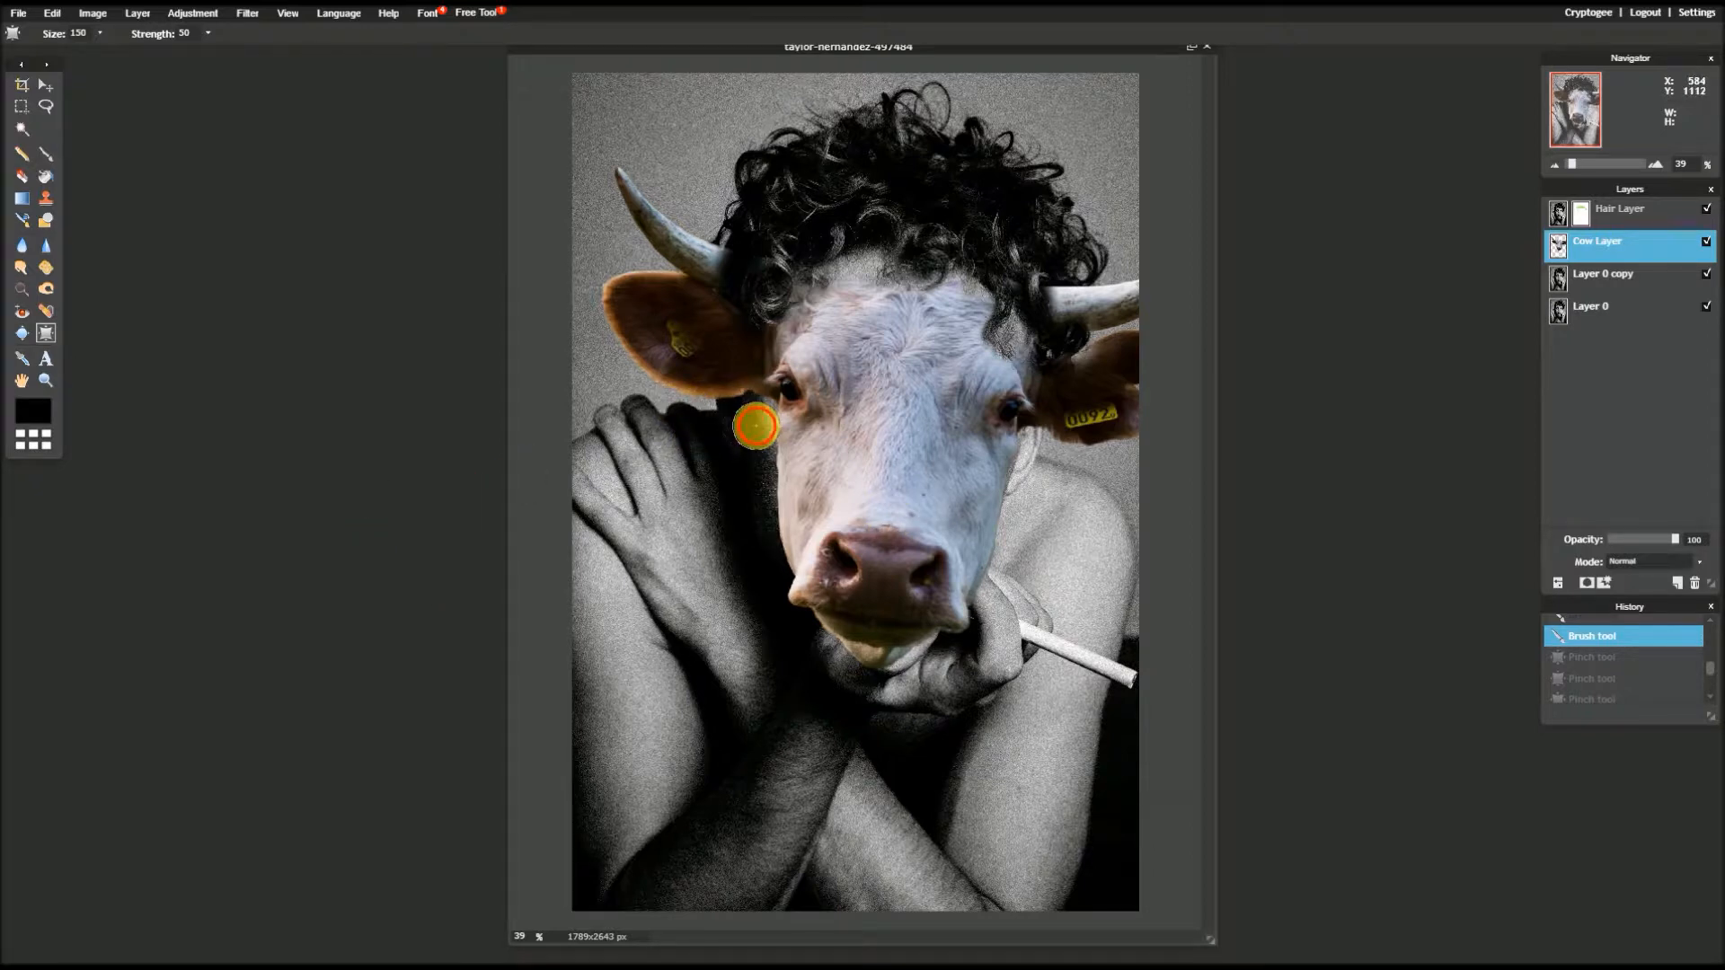
pyautogui.click(755, 425)
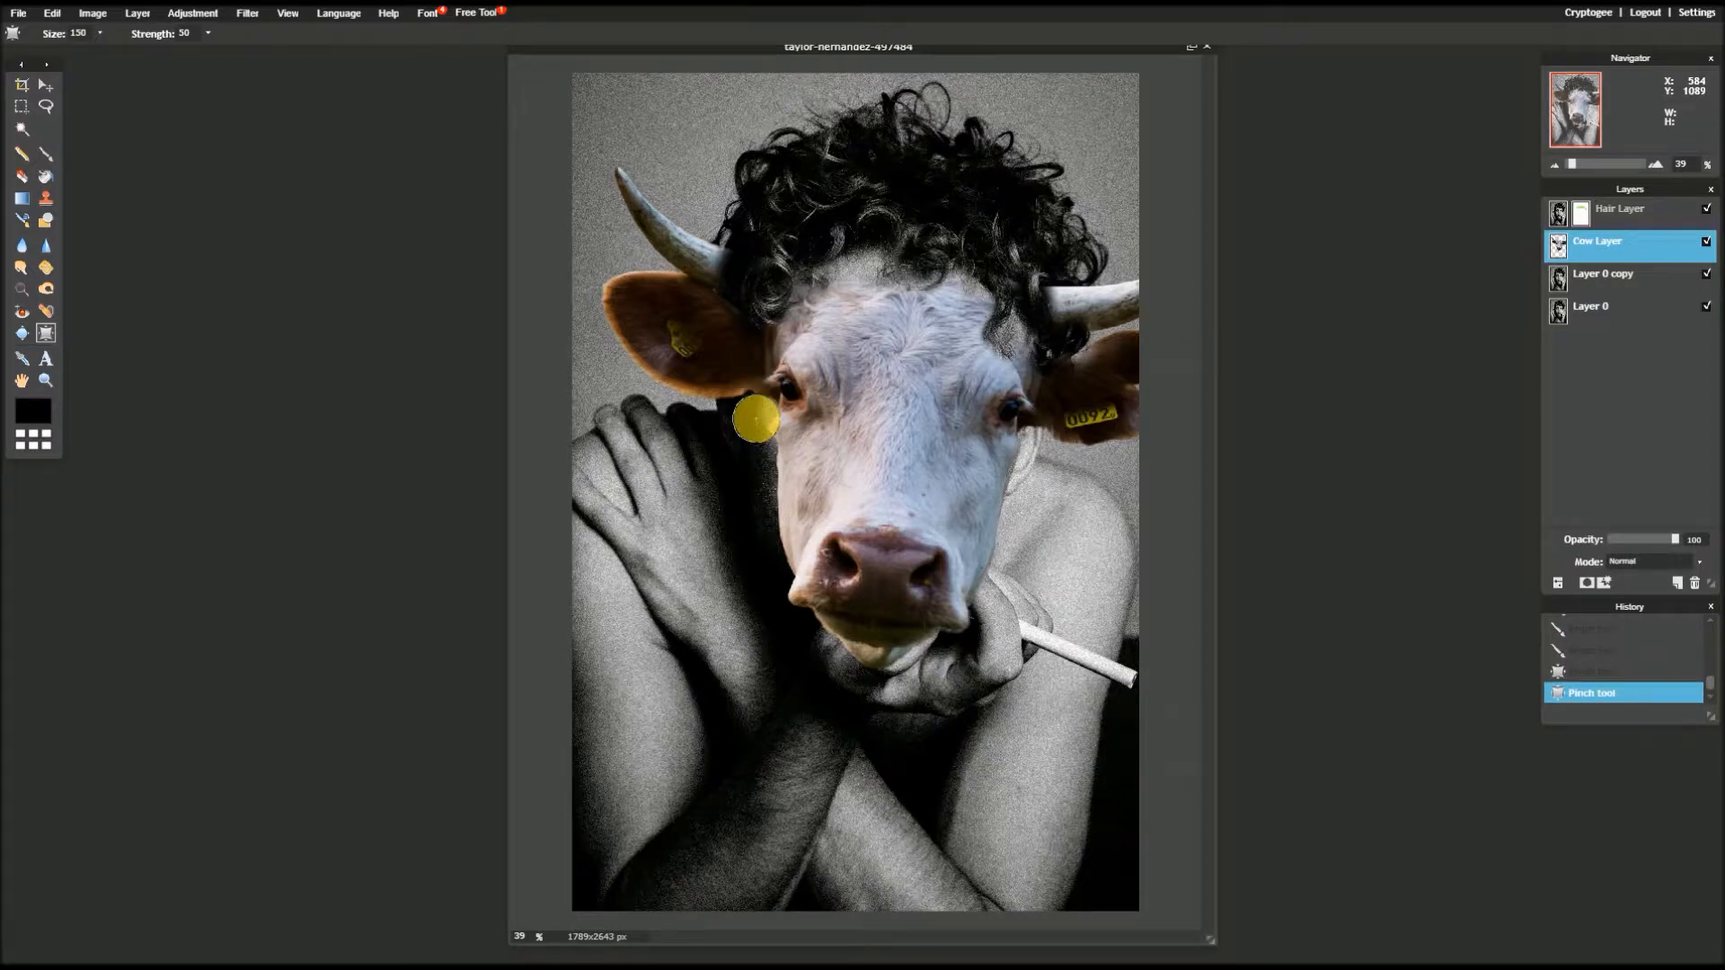
pyautogui.click(762, 414)
pyautogui.click(762, 419)
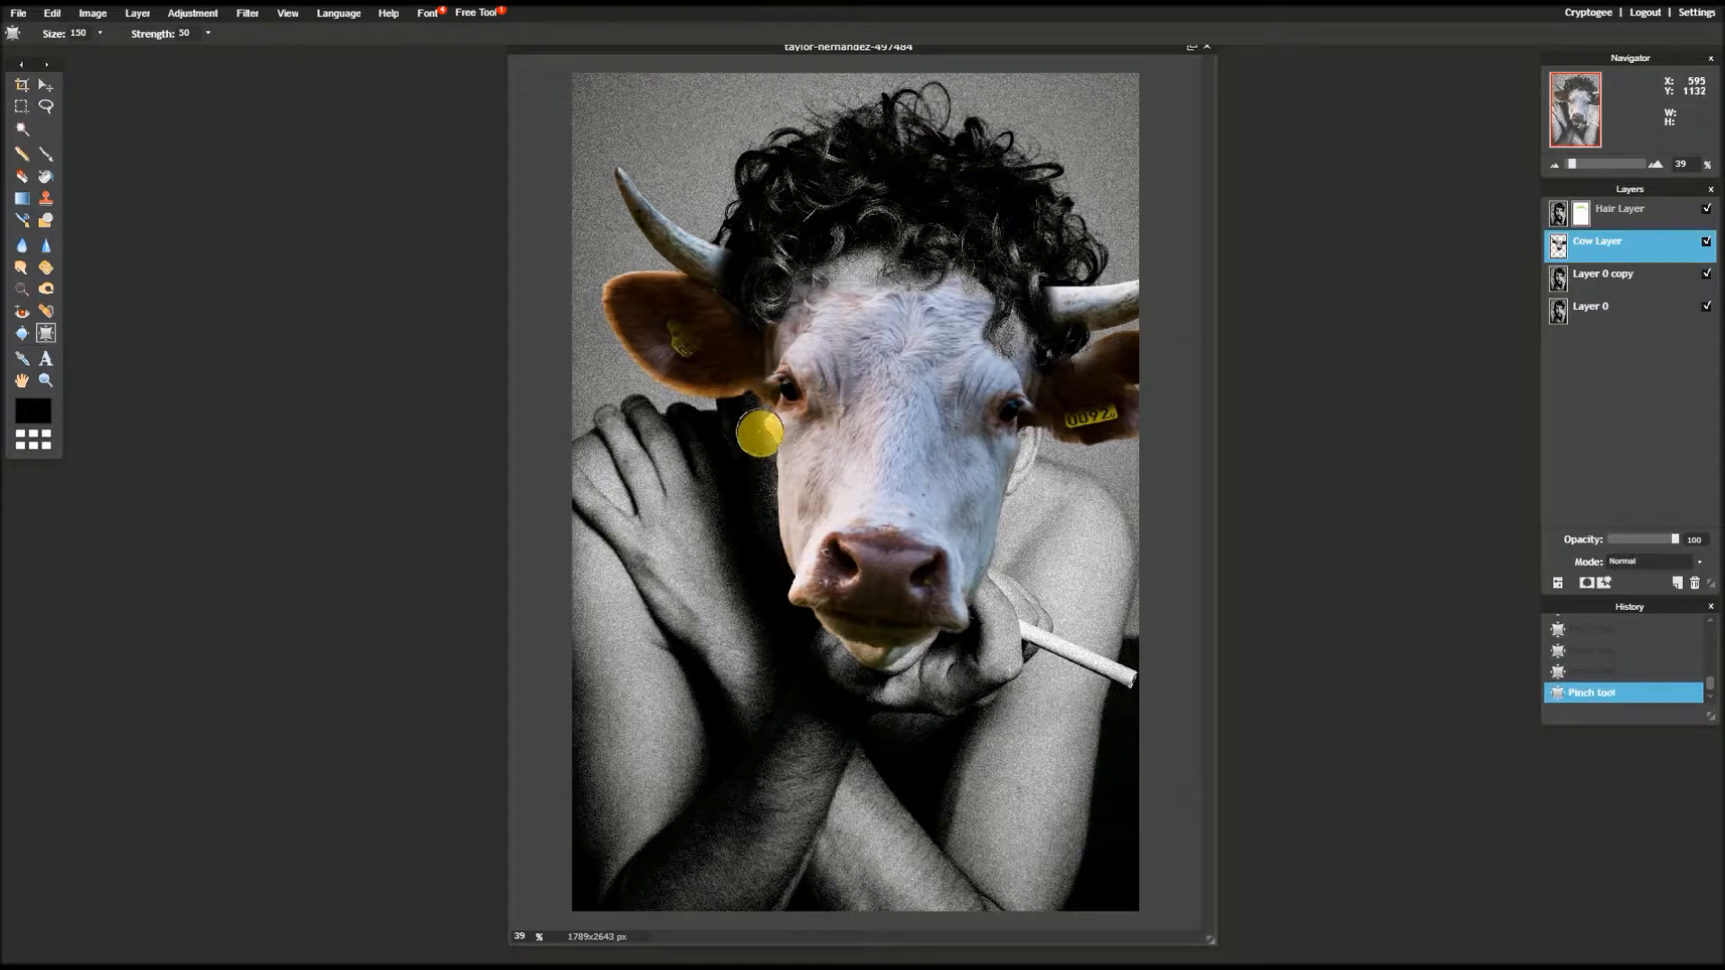
pyautogui.click(764, 468)
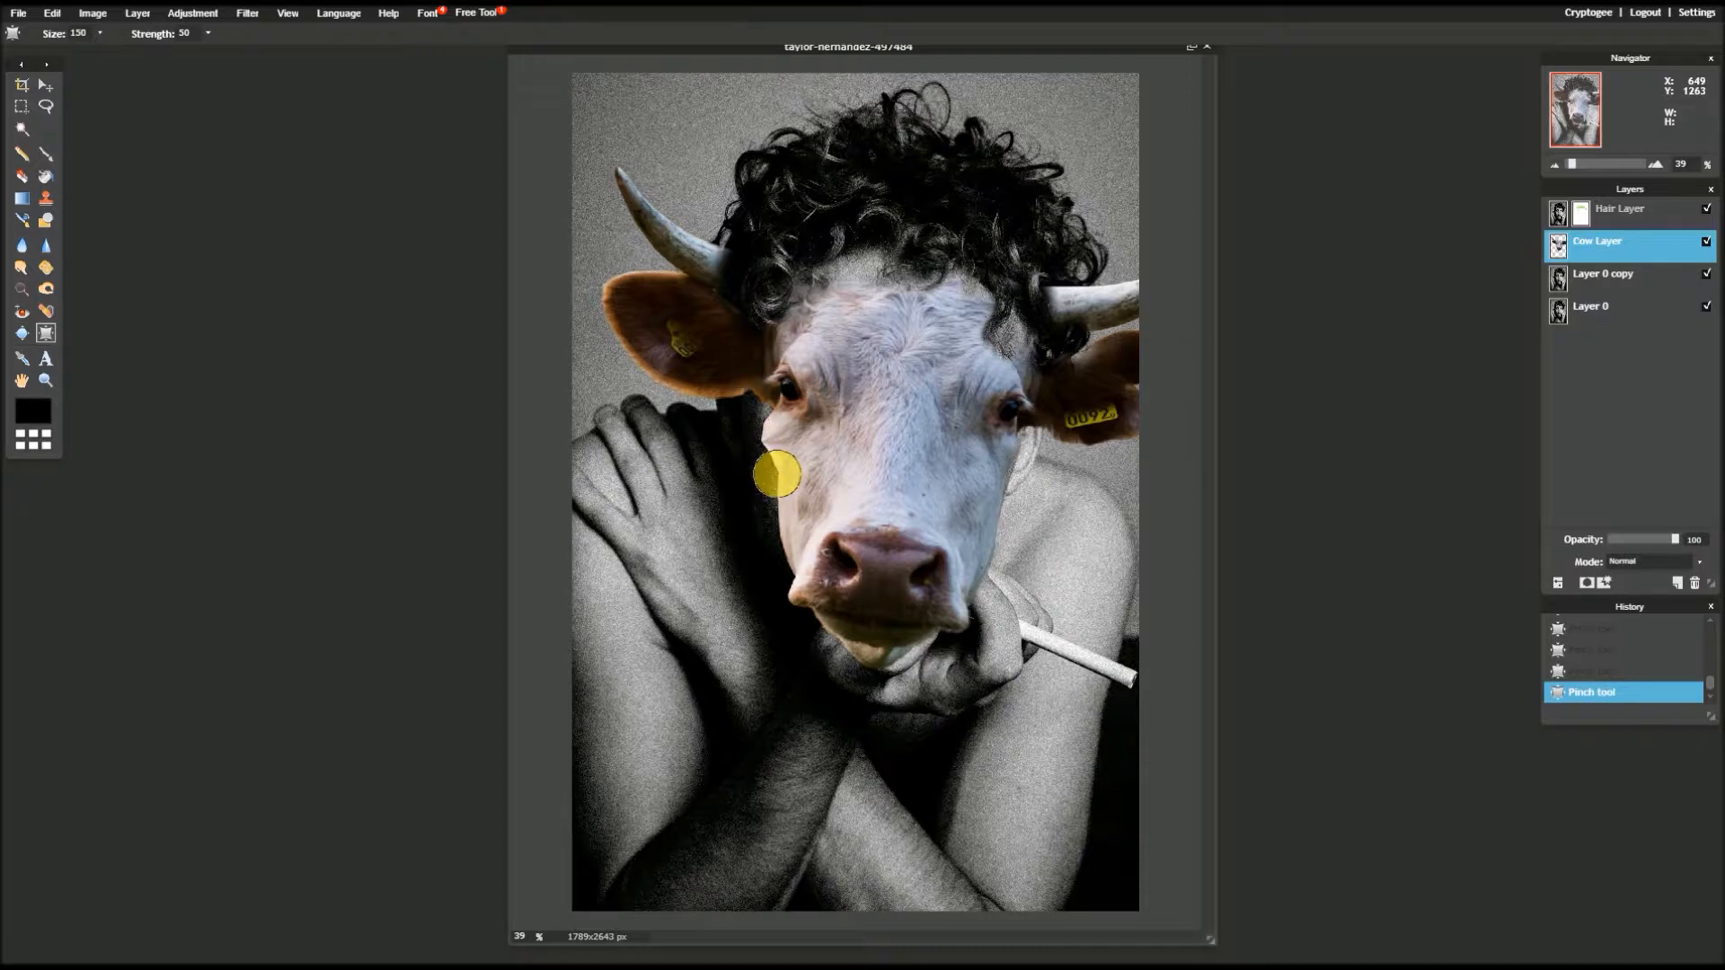
pyautogui.scroll(-2, 777, 473)
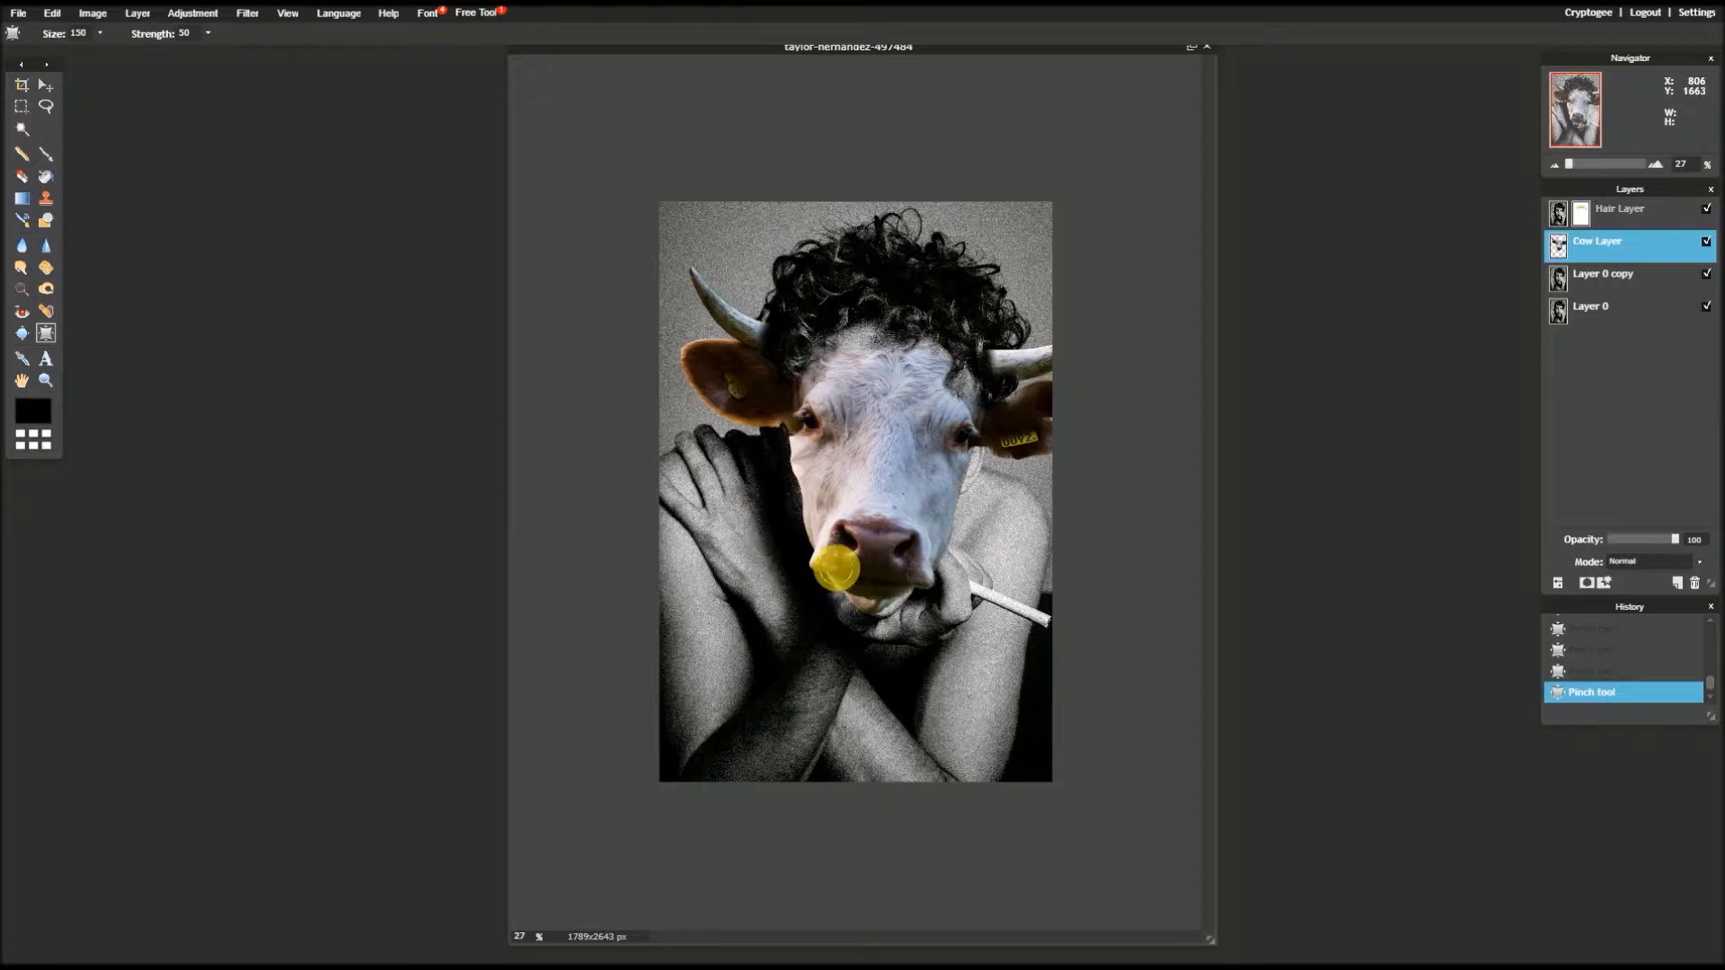
pyautogui.scroll(-1, 920, 465)
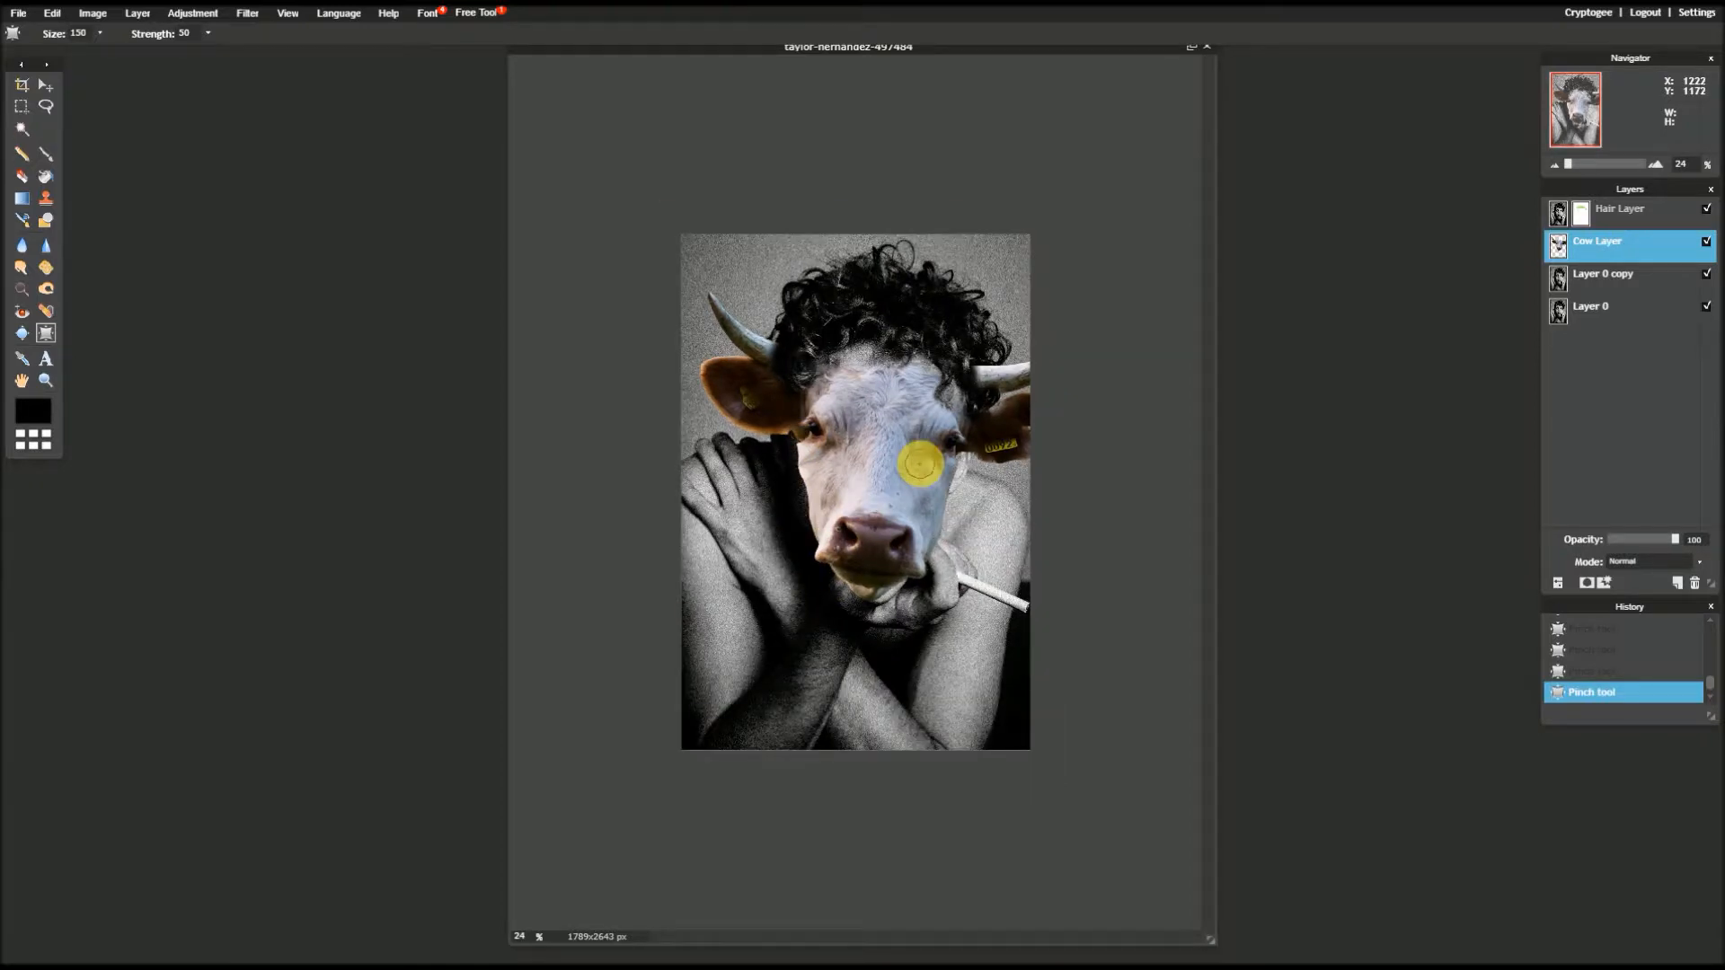
pyautogui.scroll(2, 920, 464)
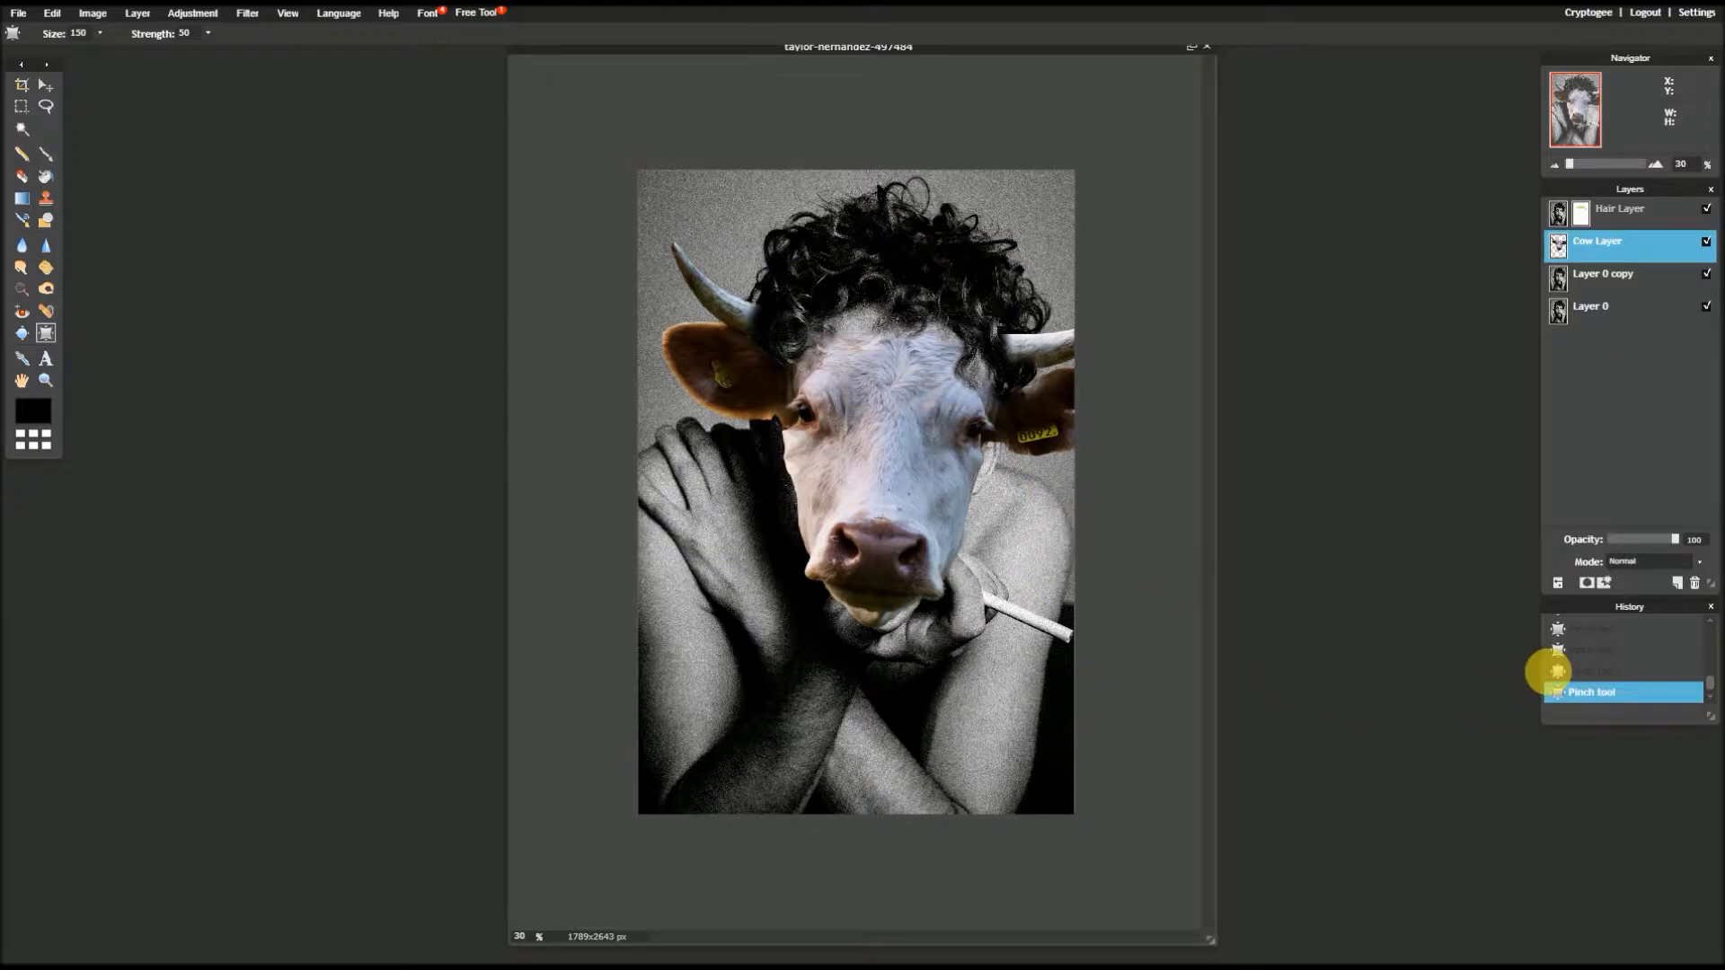
pyautogui.click(1563, 673)
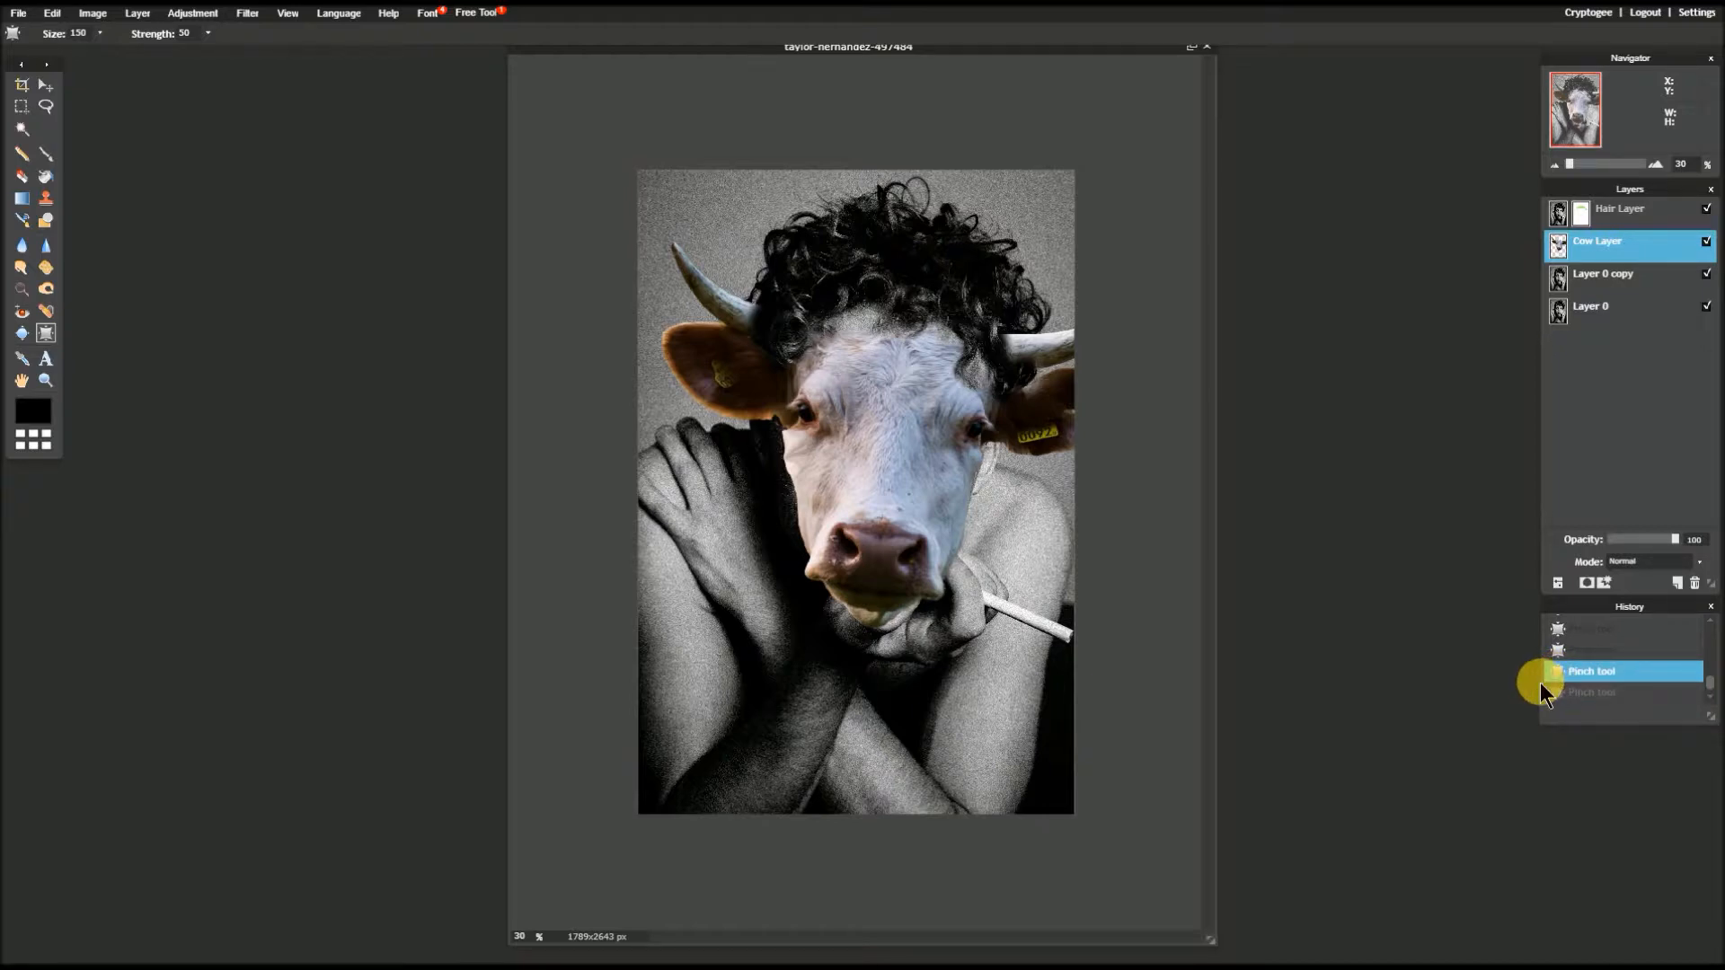
# - Erase the man's visible ear beside the cow's right cheek on Layer 0 copy with a soft 100 brush
pyautogui.click(1614, 284)
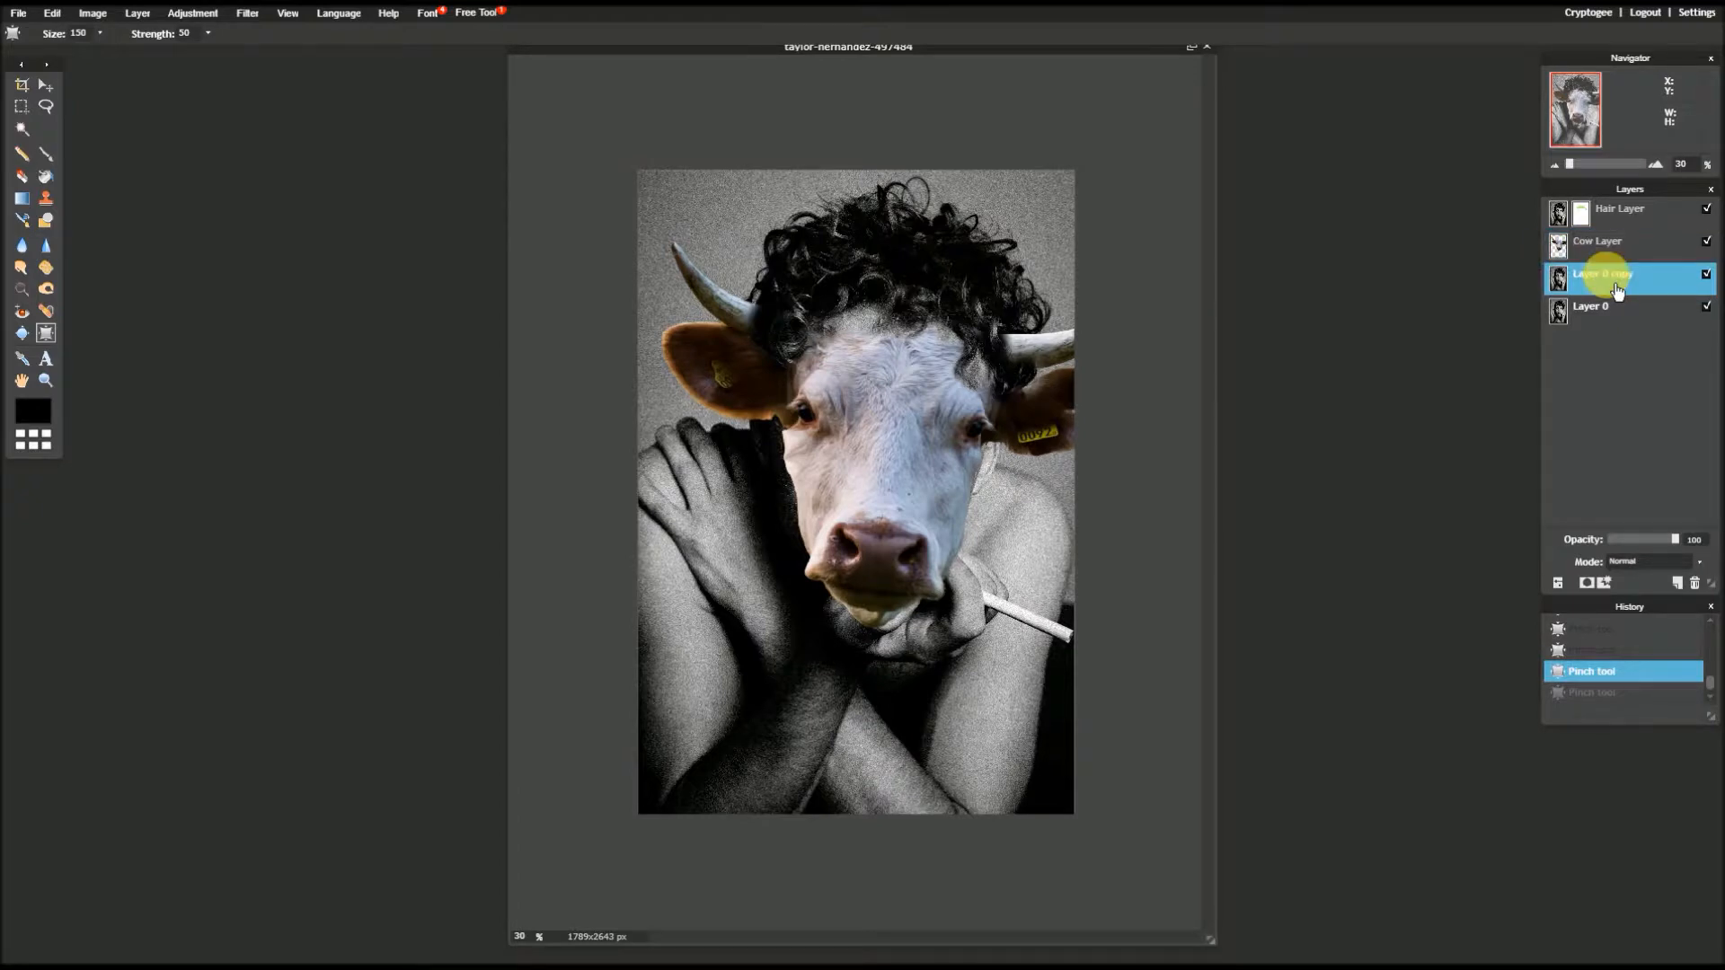
pyautogui.click(22, 175)
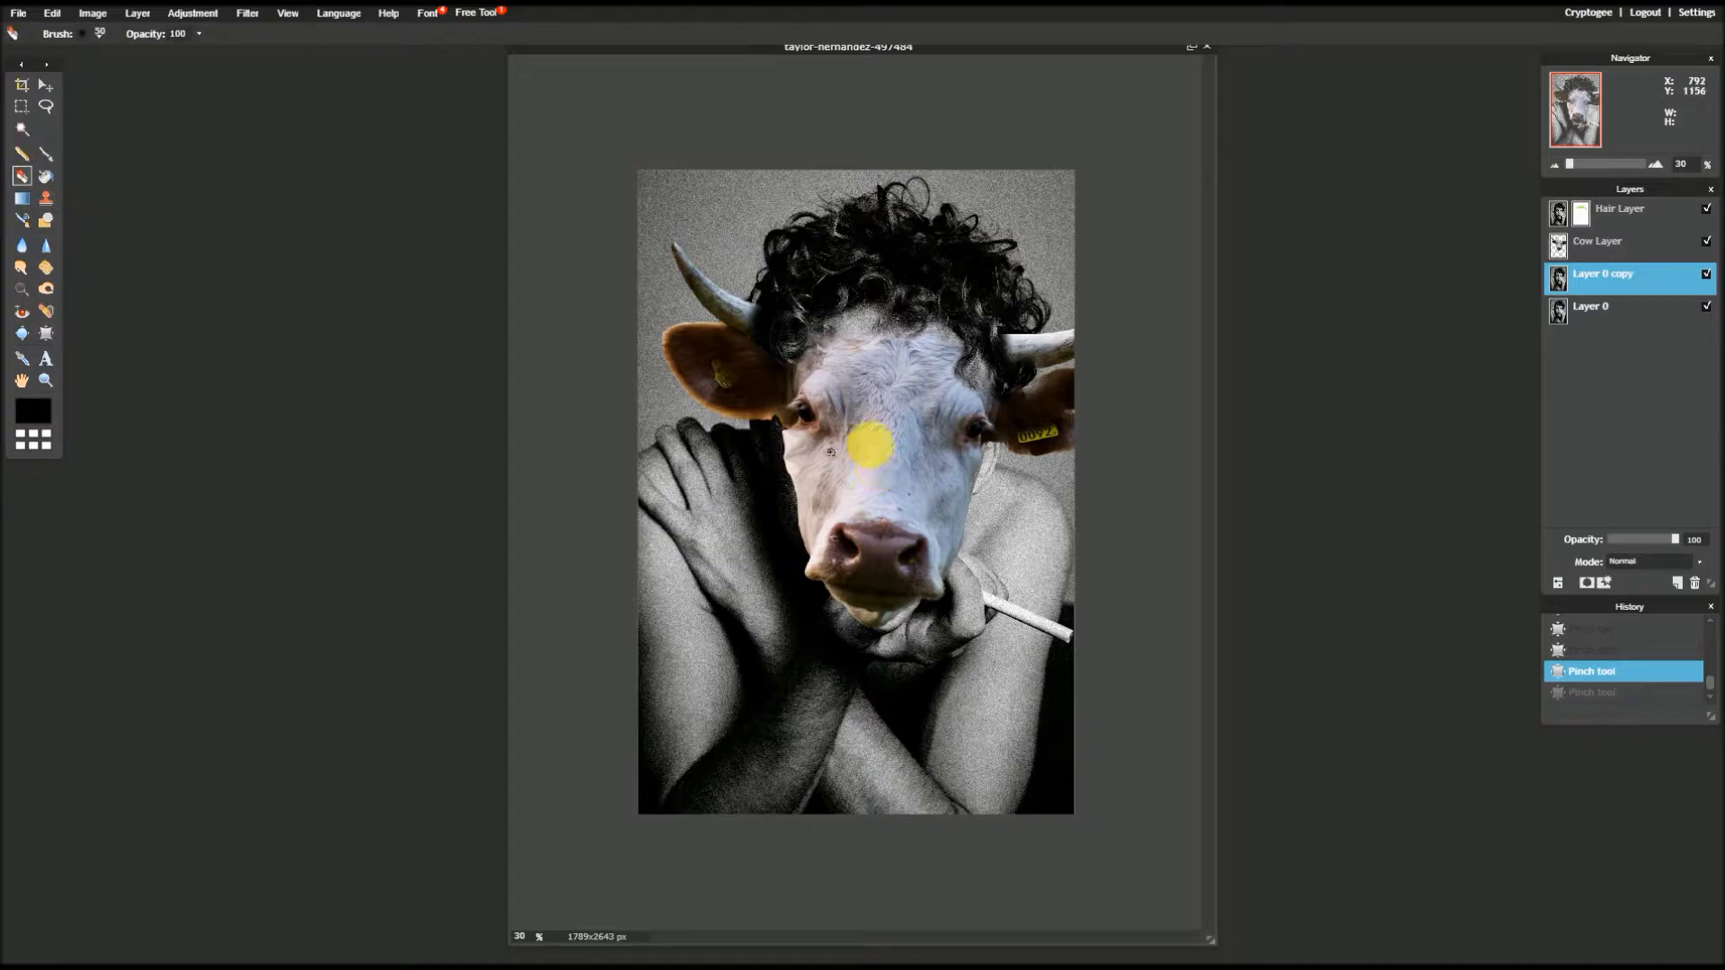
pyautogui.scroll(-2, 956, 465)
pyautogui.scroll(6, 955, 465)
pyautogui.scroll(1, 955, 465)
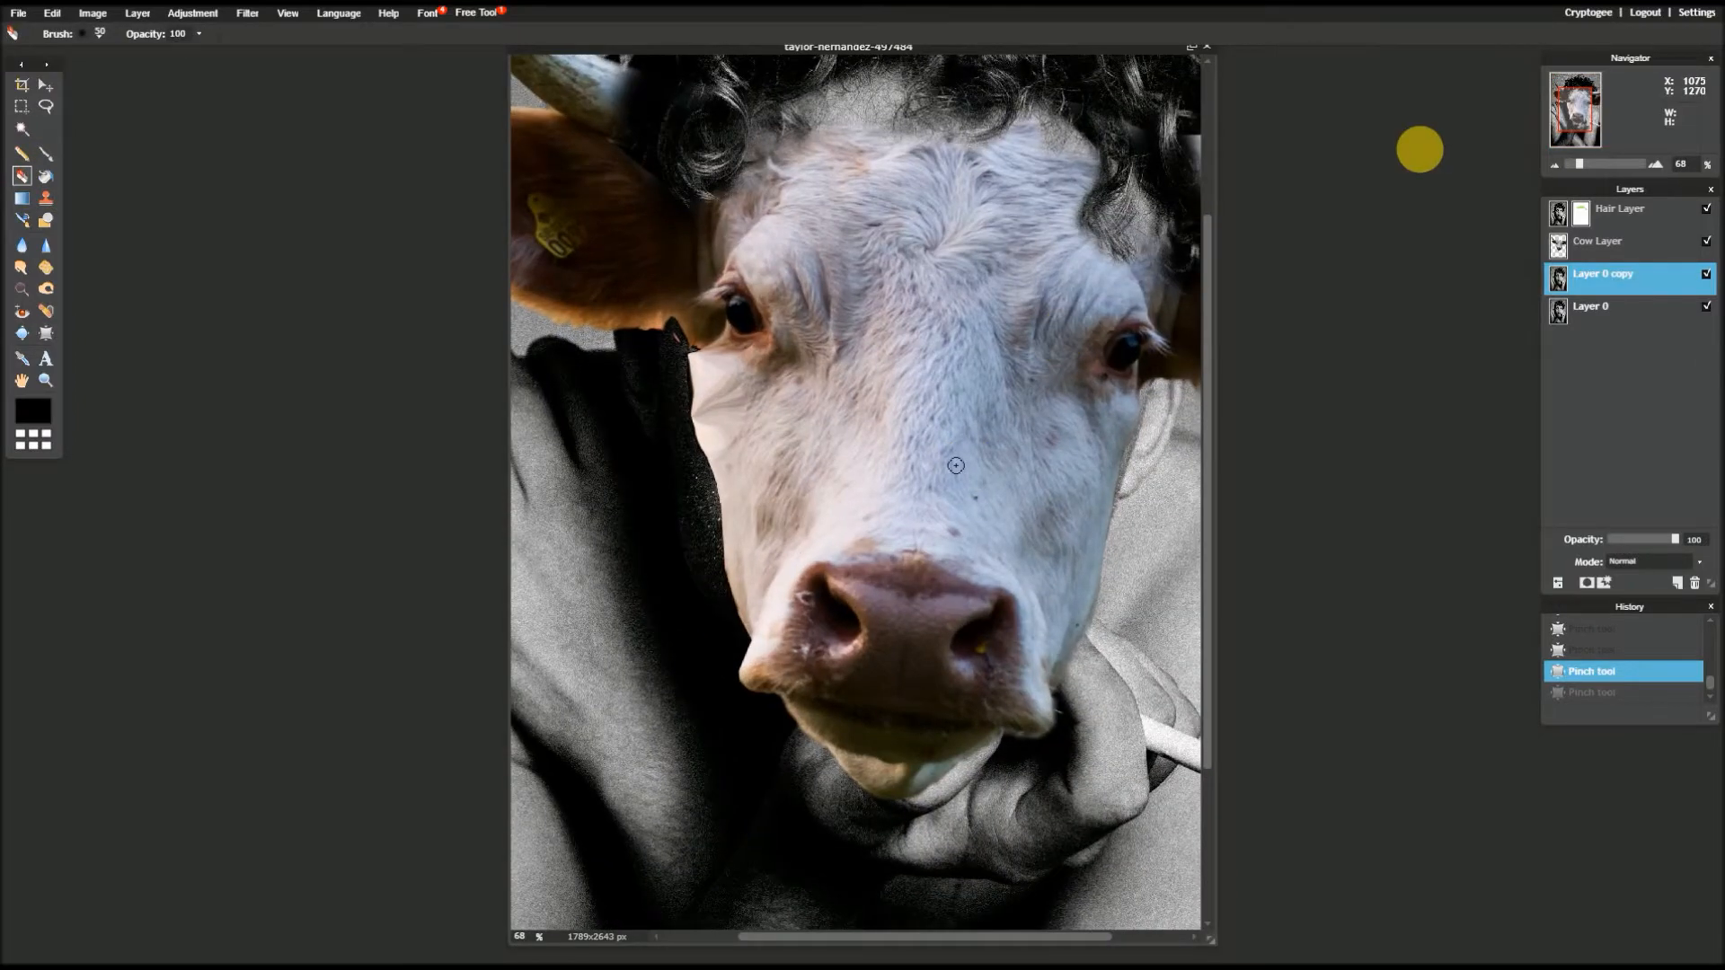
pyautogui.click(1604, 123)
pyautogui.moveTo(1608, 123); pyautogui.dragTo(1608, 112)
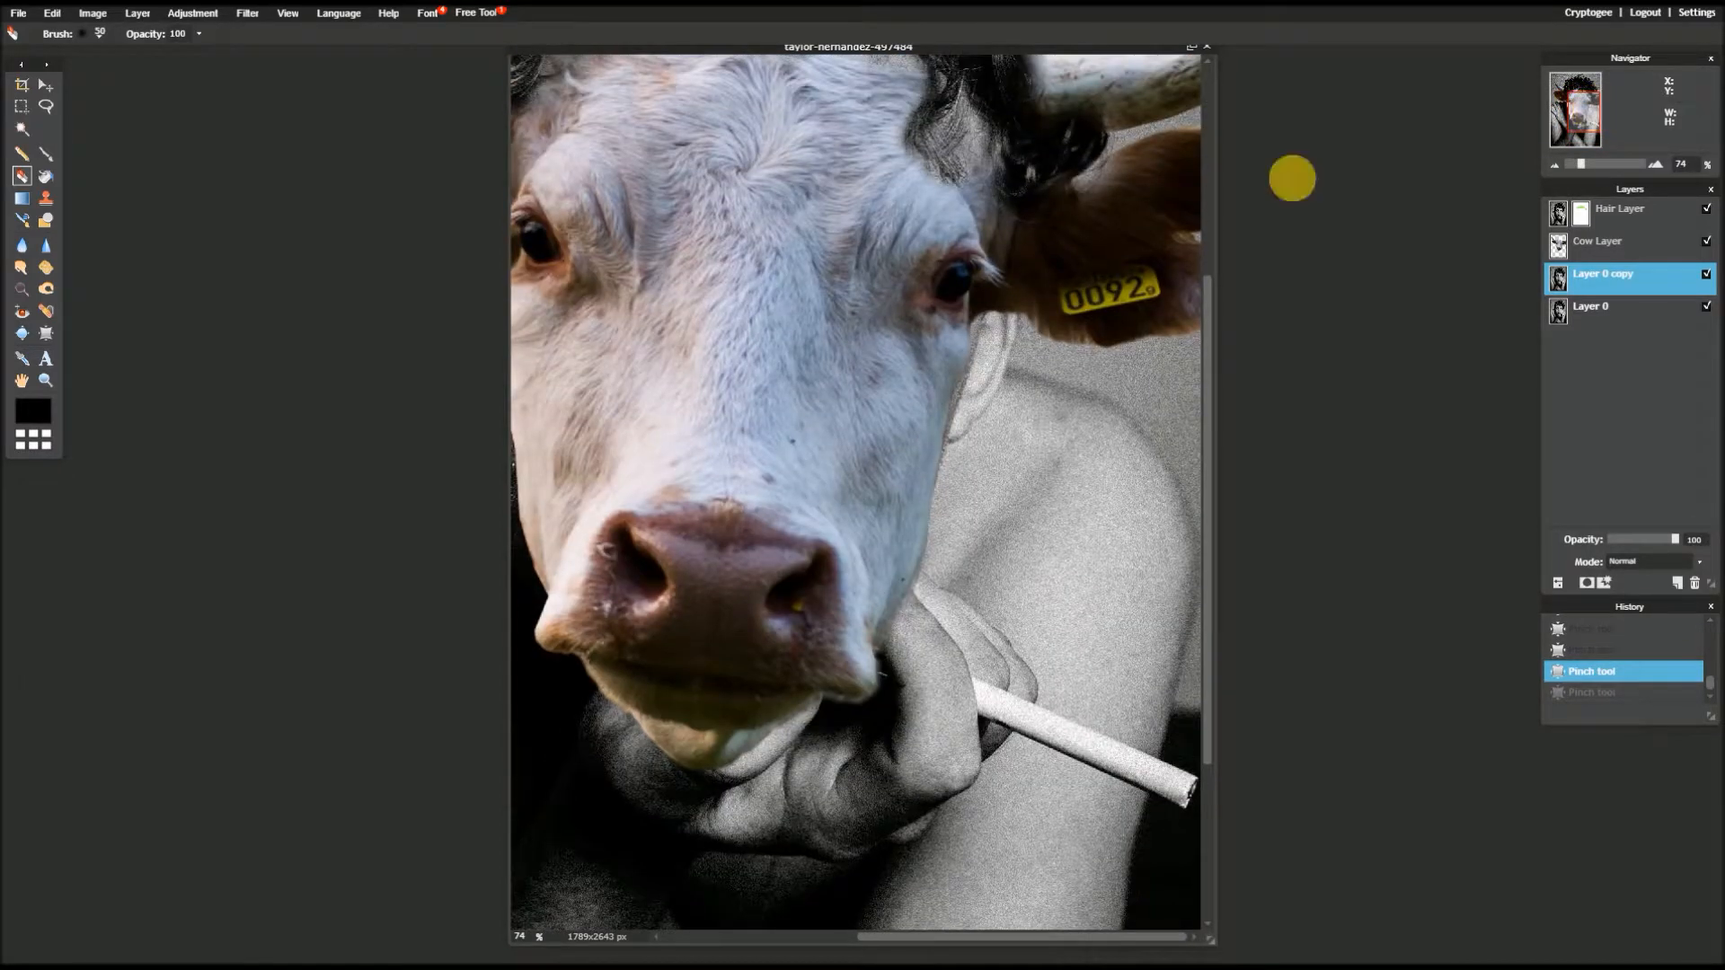
pyautogui.click(90, 39)
pyautogui.click(300, 117)
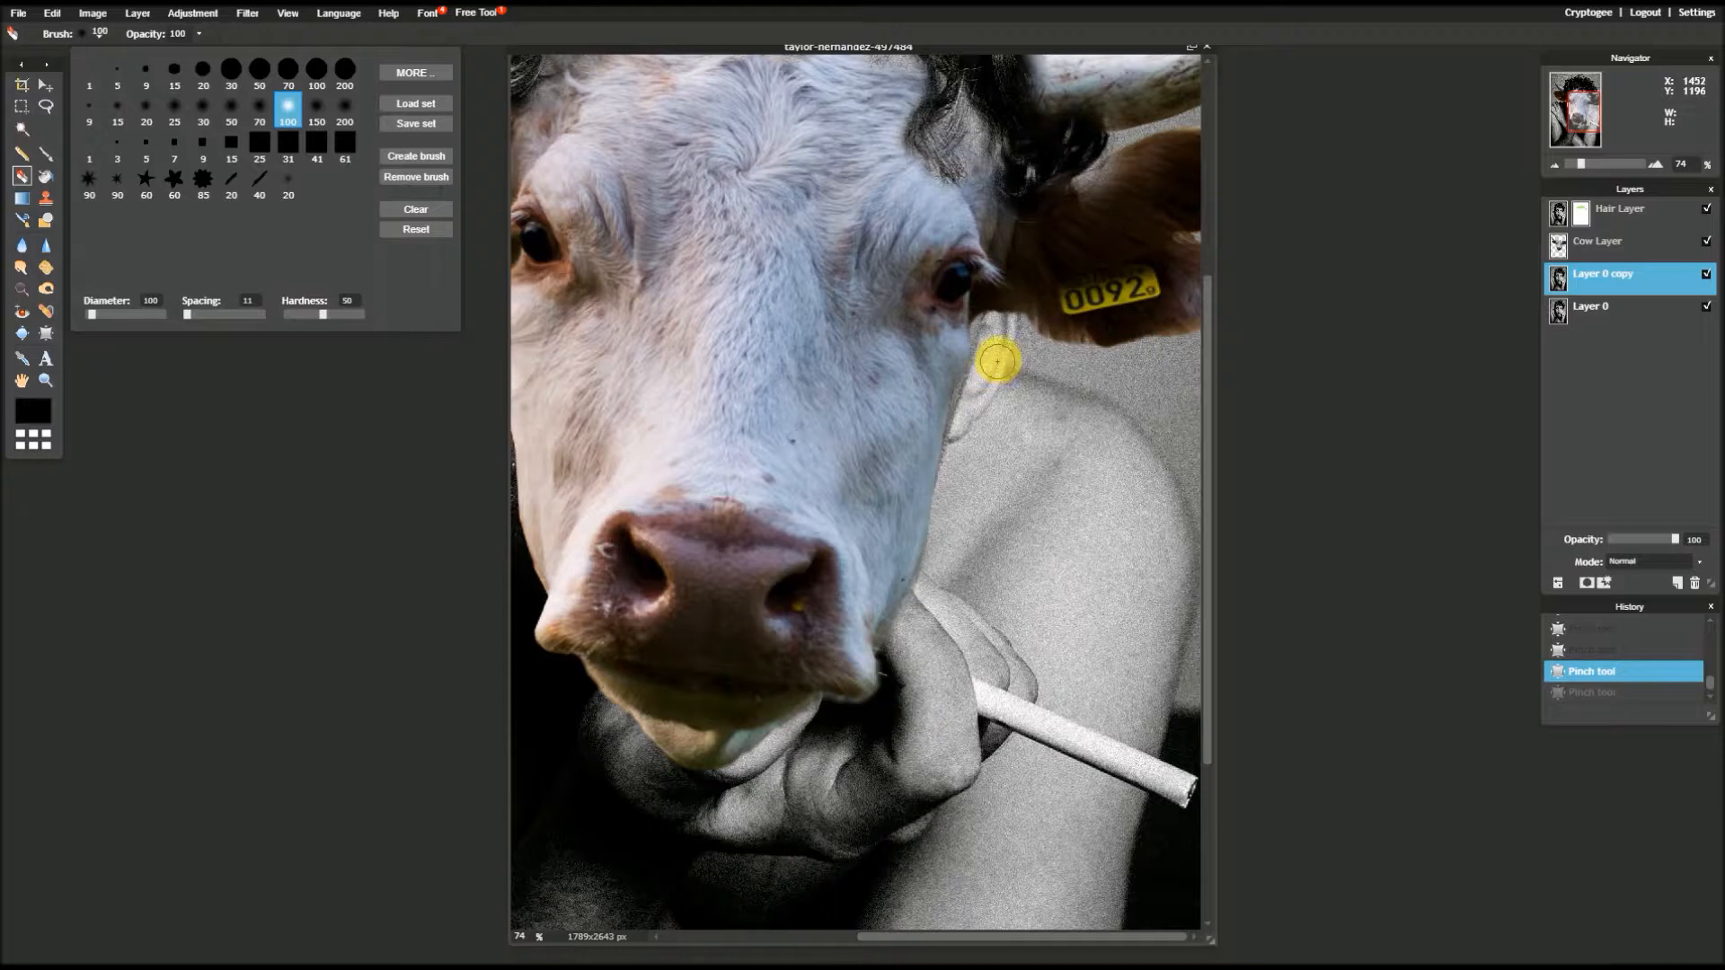
pyautogui.moveTo(997, 337); pyautogui.dragTo(958, 425)
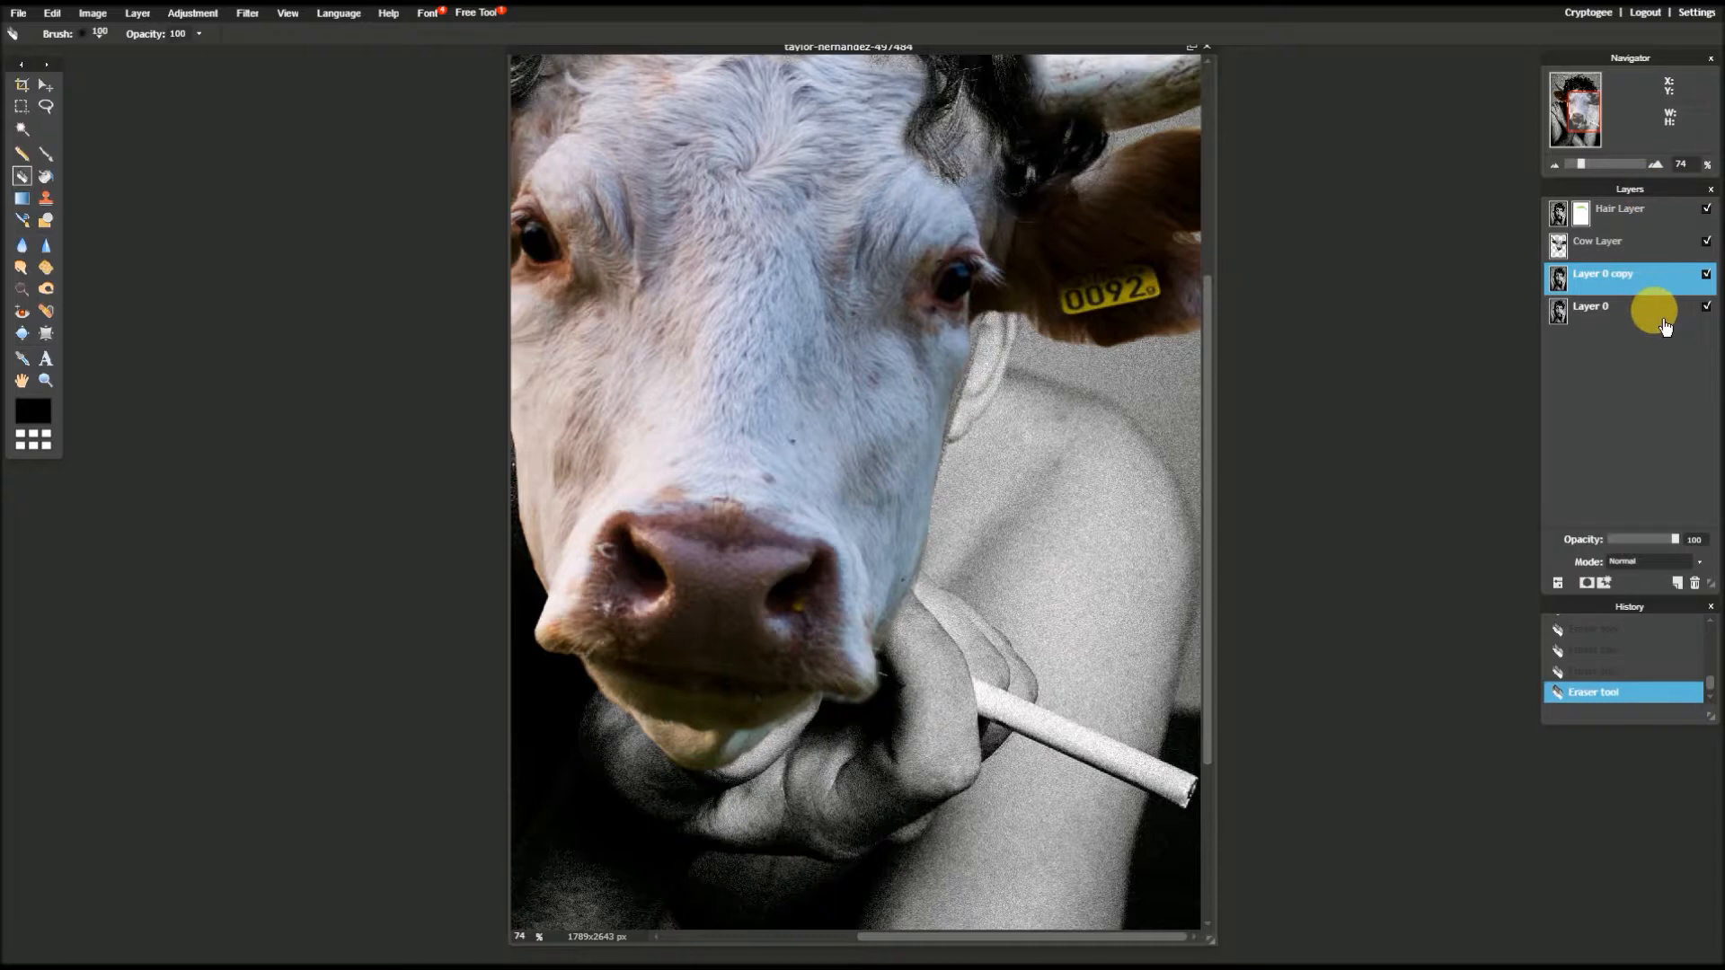
# - Rename Layer 0 copy as "Model layer" and Layer 0 as "Fill"
pyautogui.doubleClick(1630, 286)
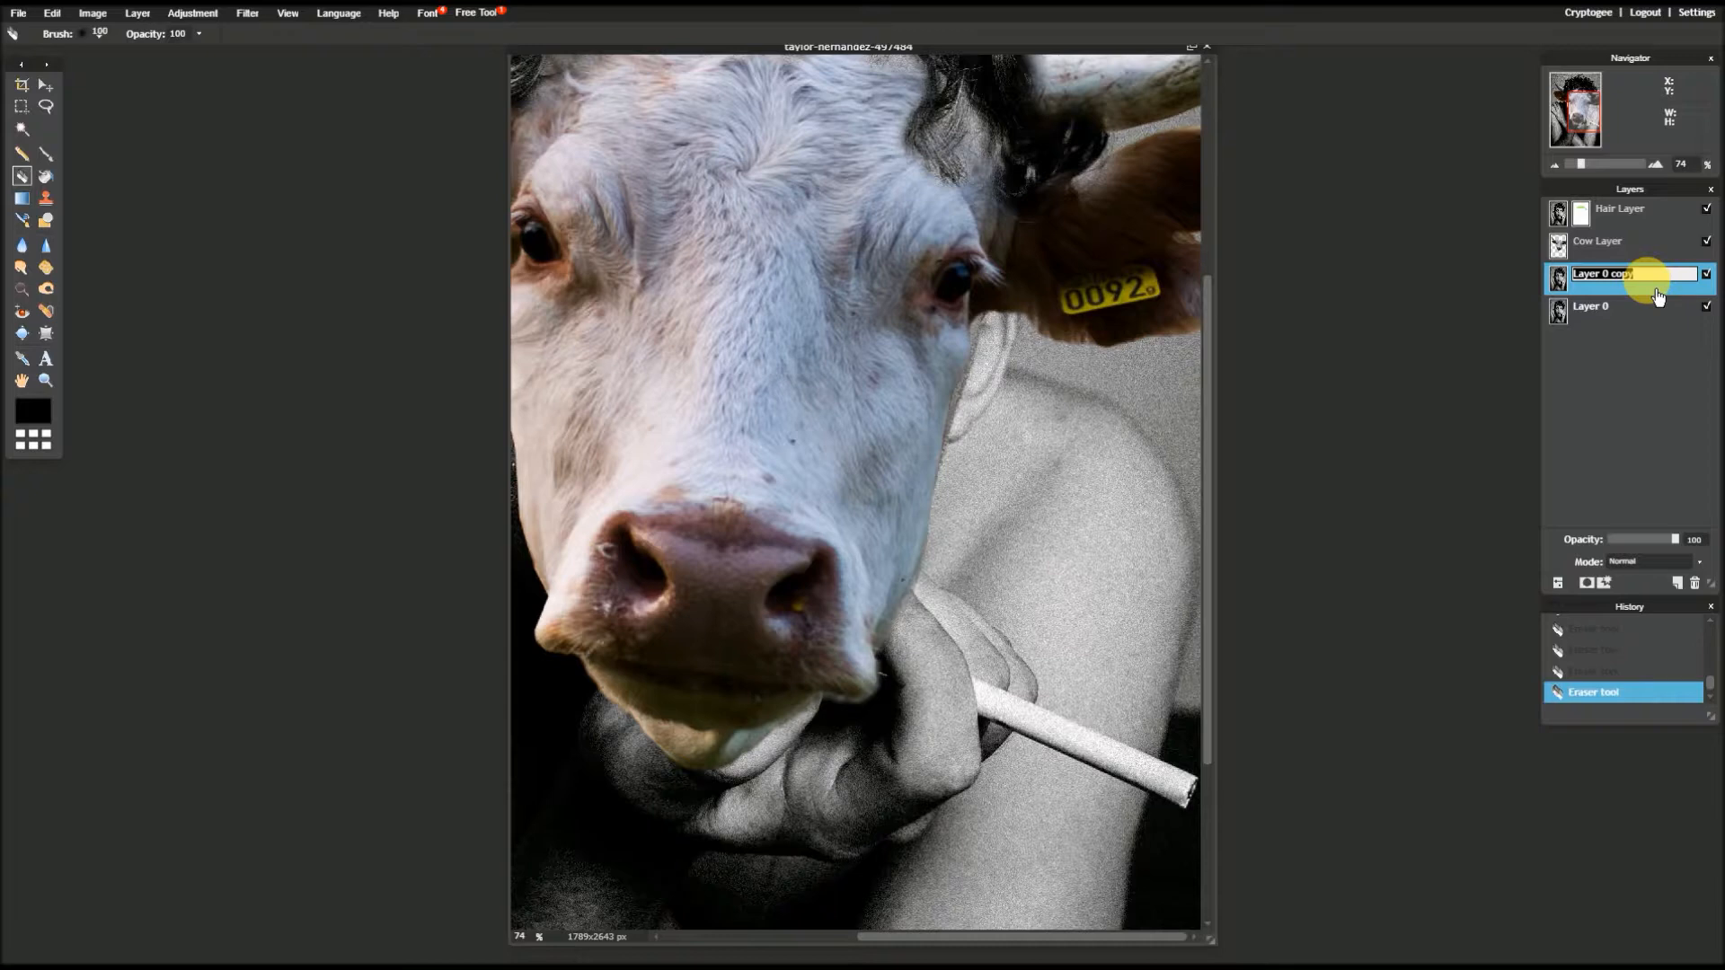
pyautogui.write('Model layer')
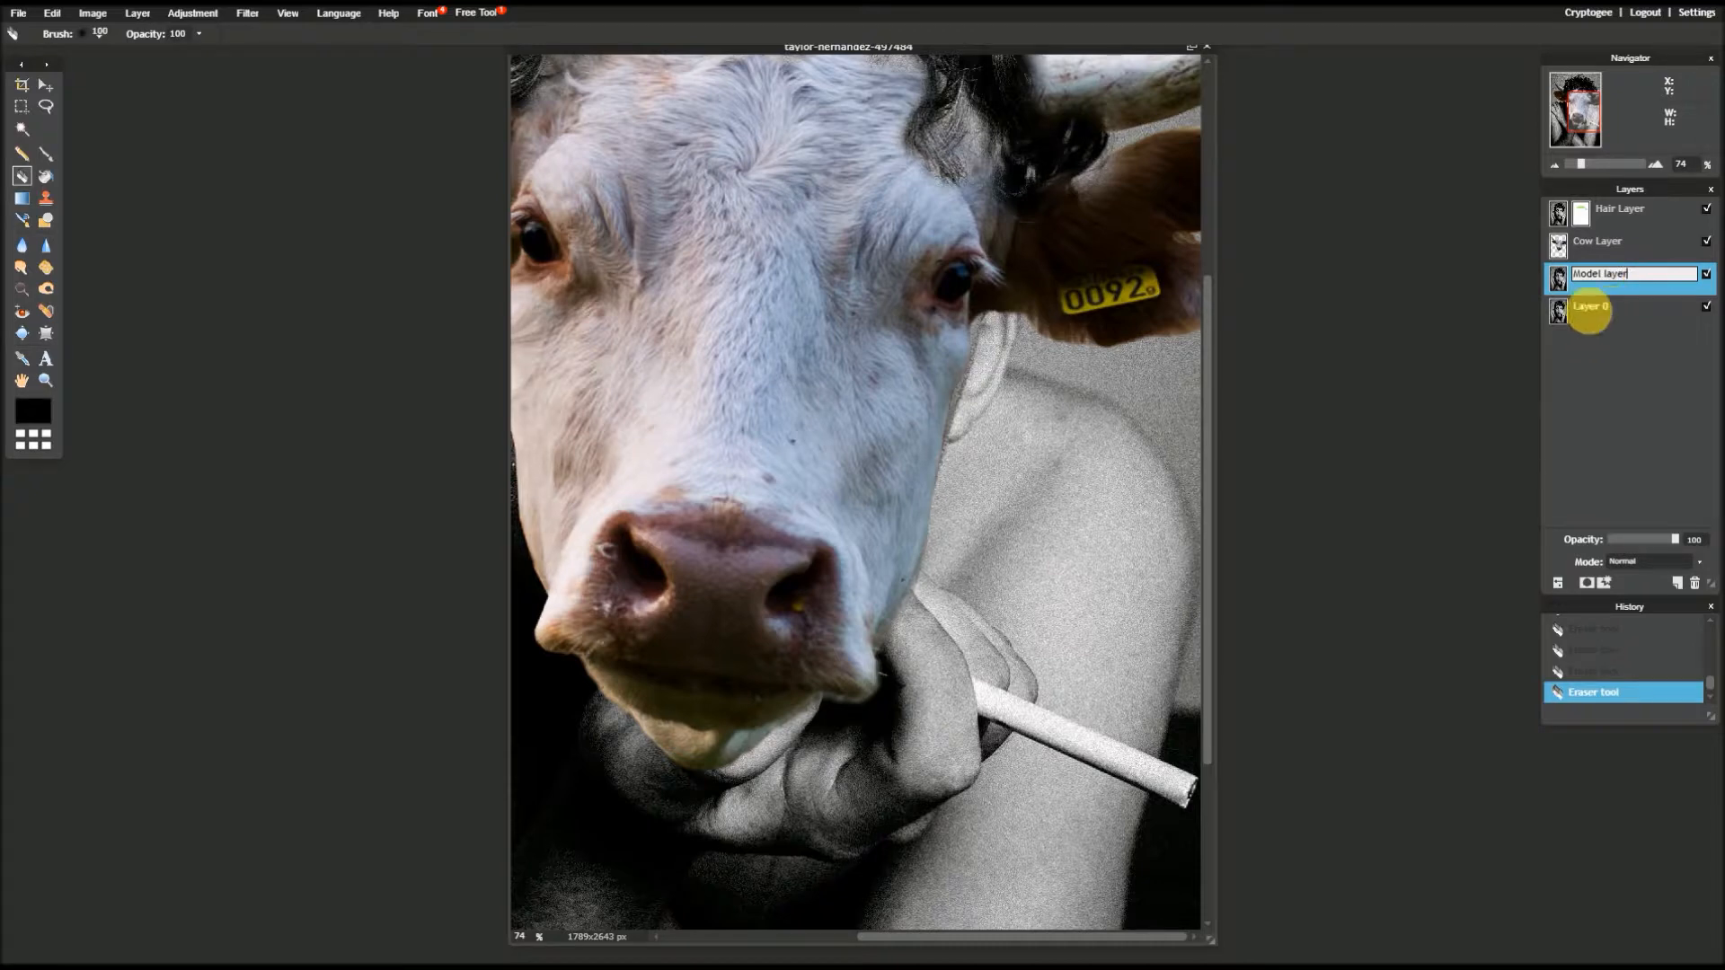
pyautogui.click(1597, 320)
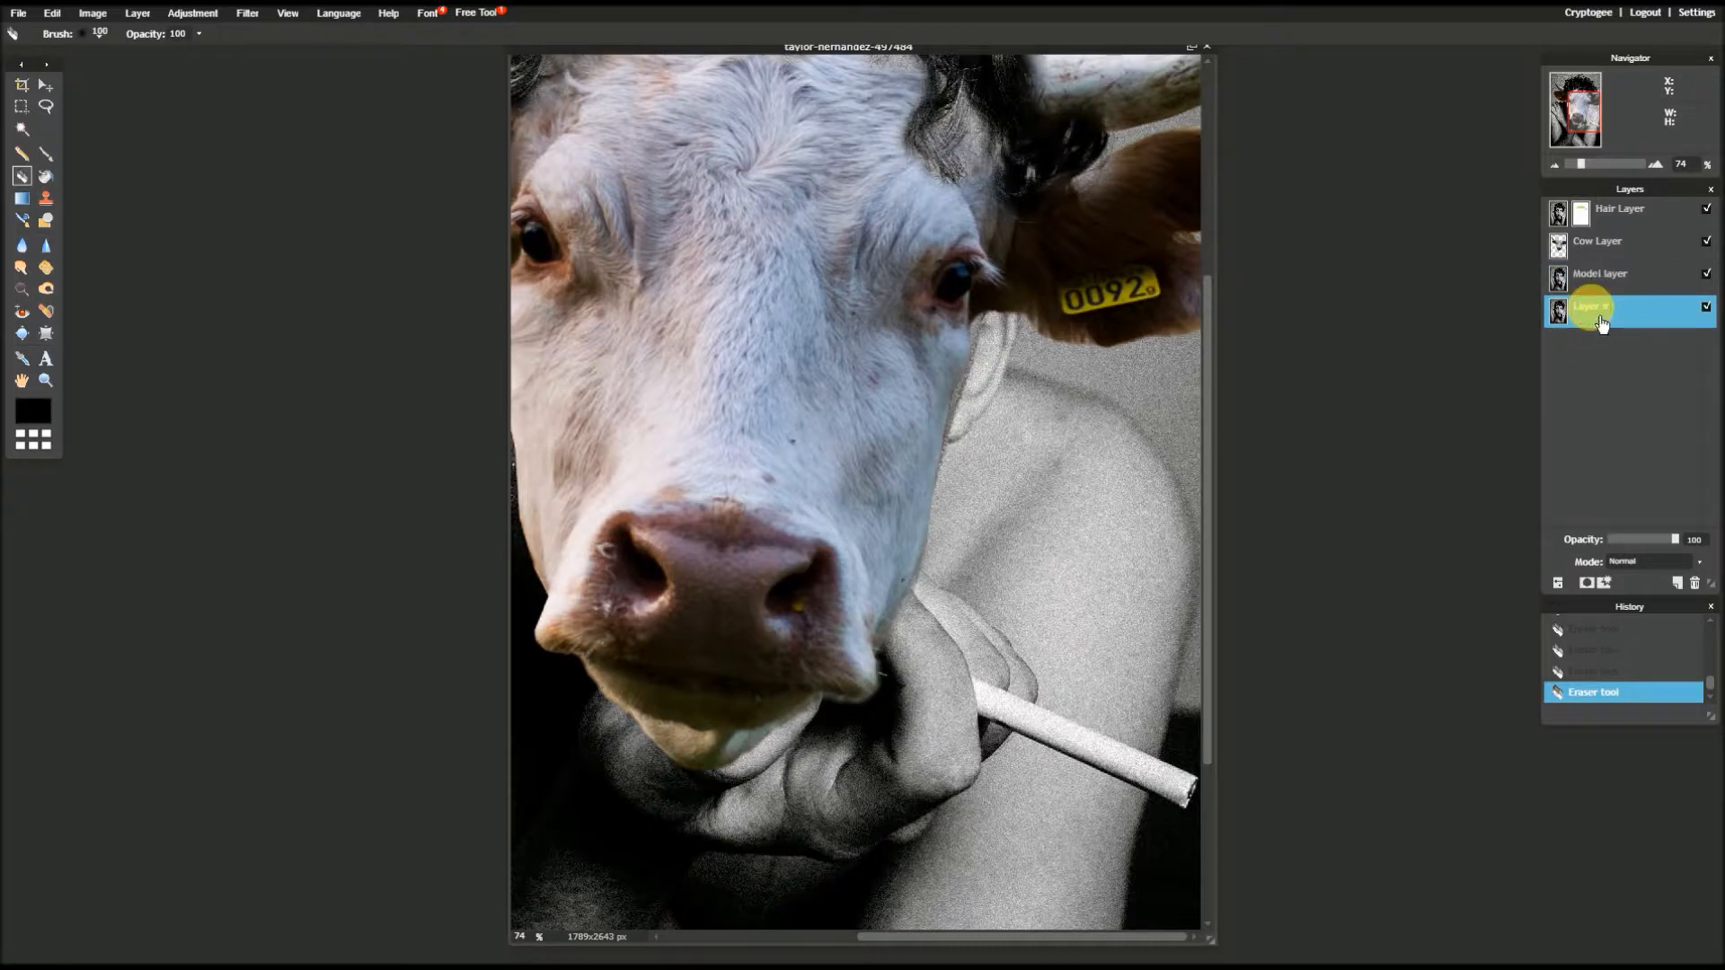
pyautogui.doubleClick(1600, 325)
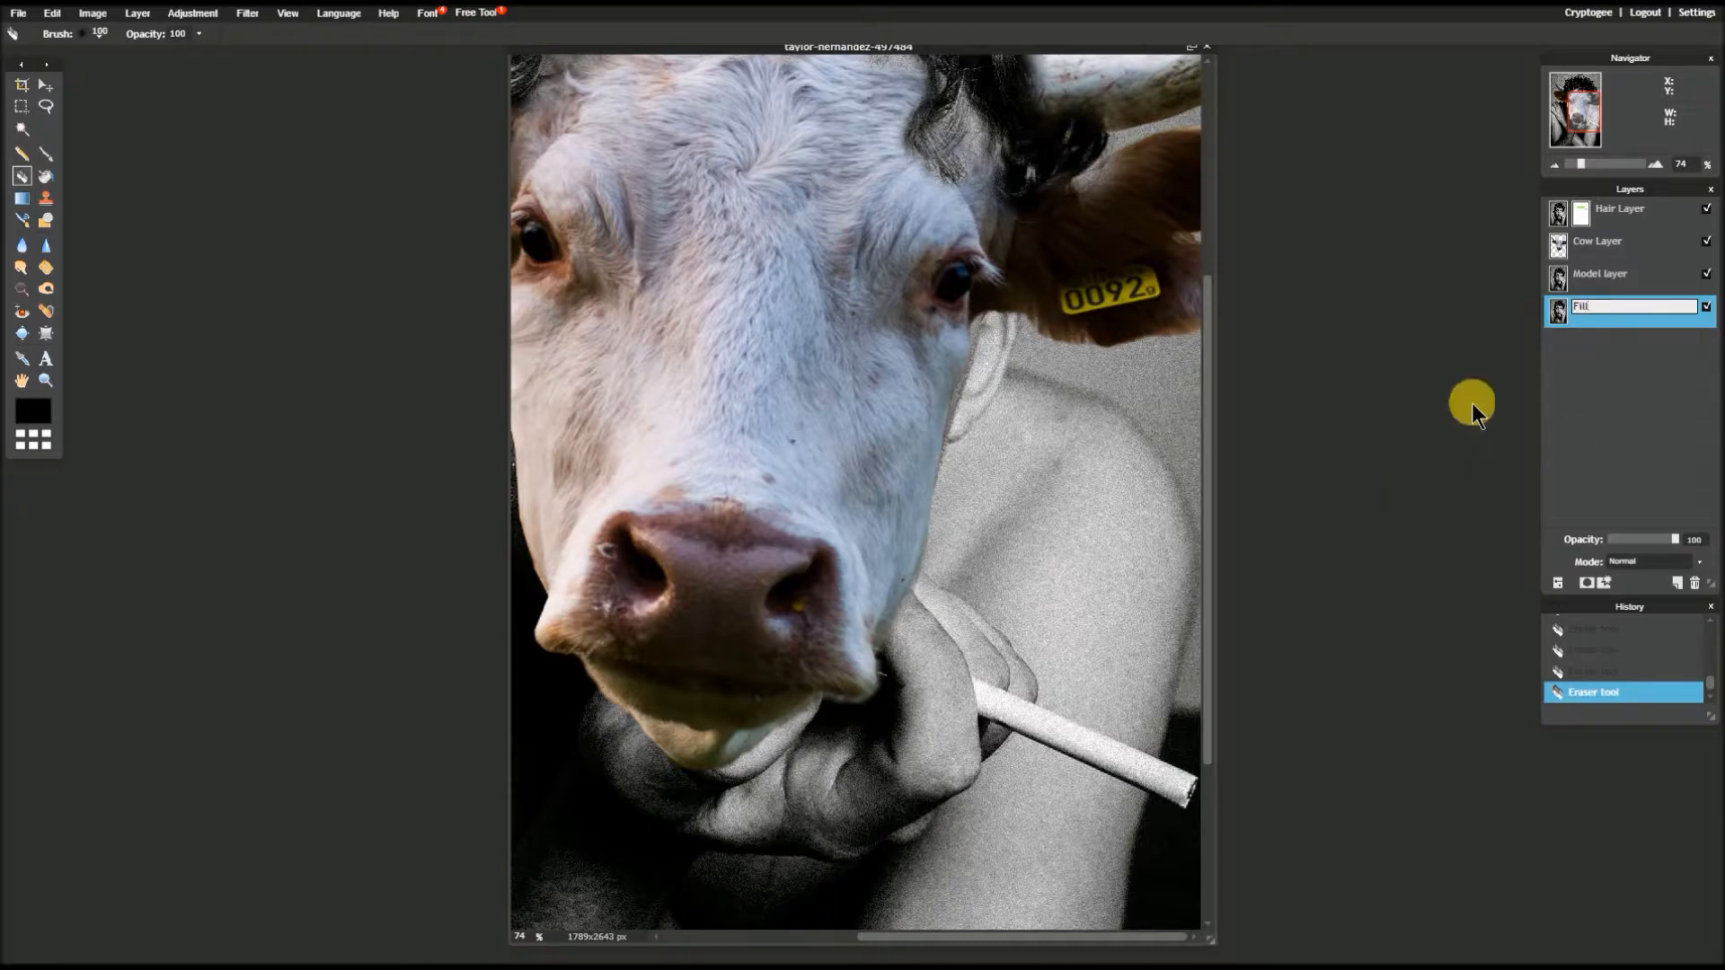
pyautogui.click(1594, 340)
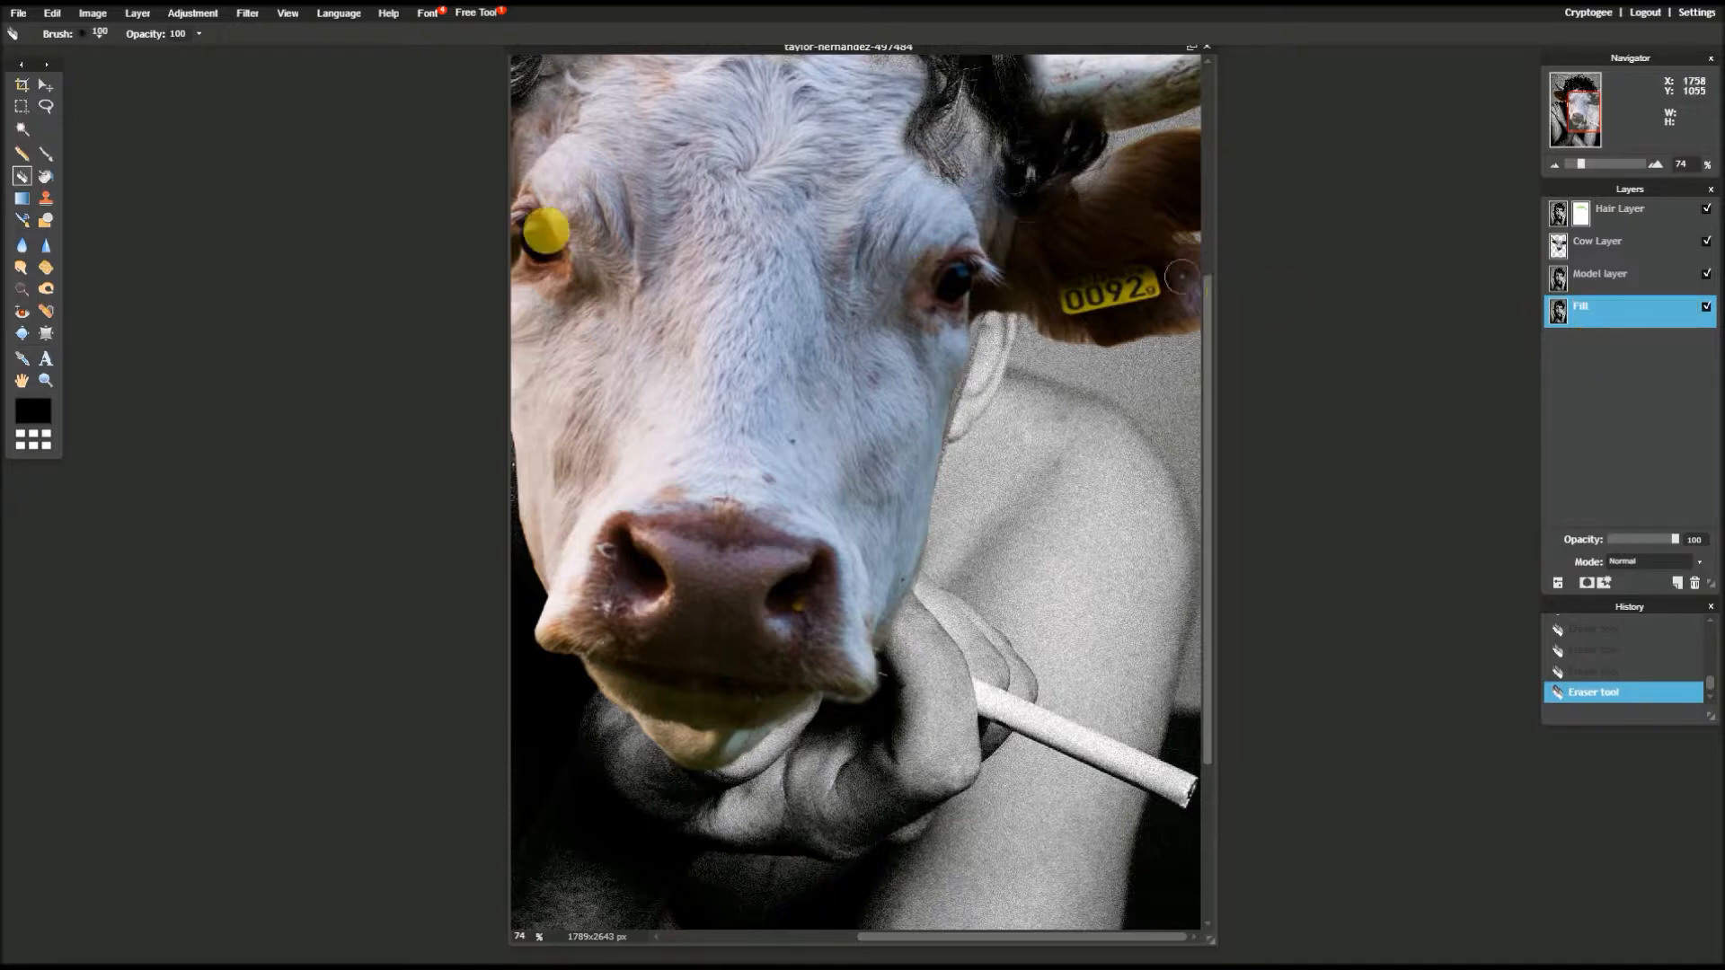
# - Move the Fill layer so plain background and shoulder fill the gap left by the erased ear
pyautogui.click(47, 85)
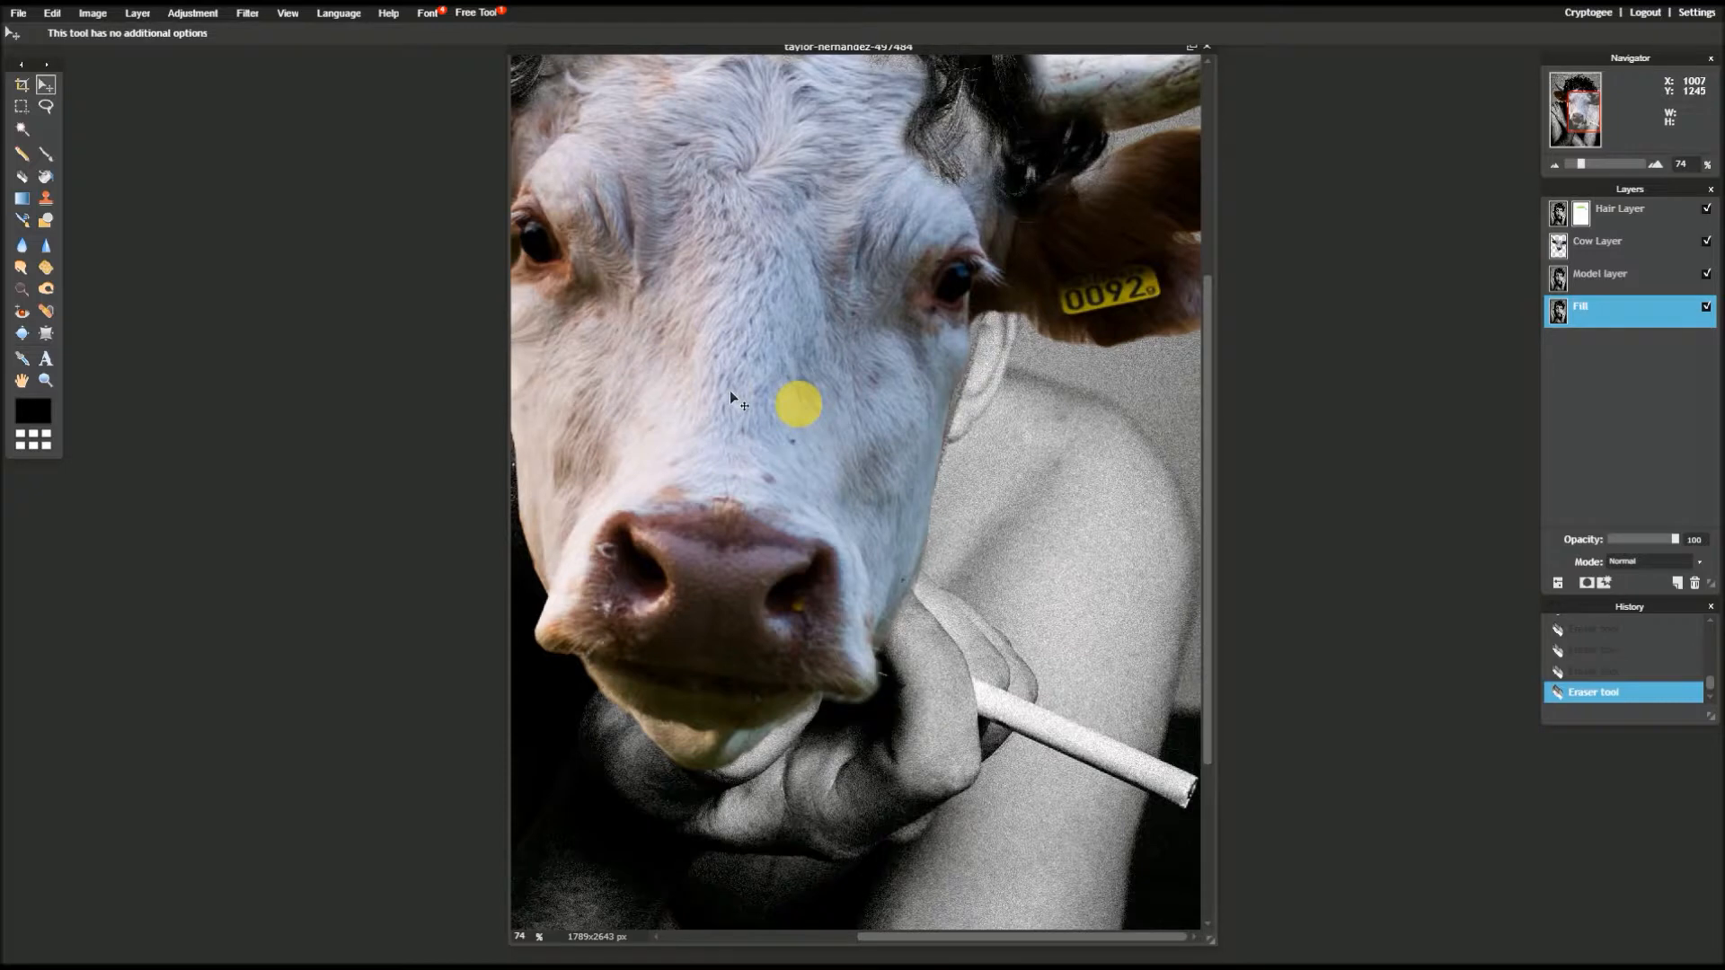
pyautogui.click(999, 458)
pyautogui.moveTo(999, 458)
pyautogui.mouseDown()
pyautogui.moveTo(918, 486)
pyautogui.moveTo(901, 474)
pyautogui.moveTo(916, 425)
pyautogui.moveTo(964, 399)
pyautogui.moveTo(1059, 435)
pyautogui.moveTo(1038, 398)
pyautogui.moveTo(1026, 443)
pyautogui.mouseUp()
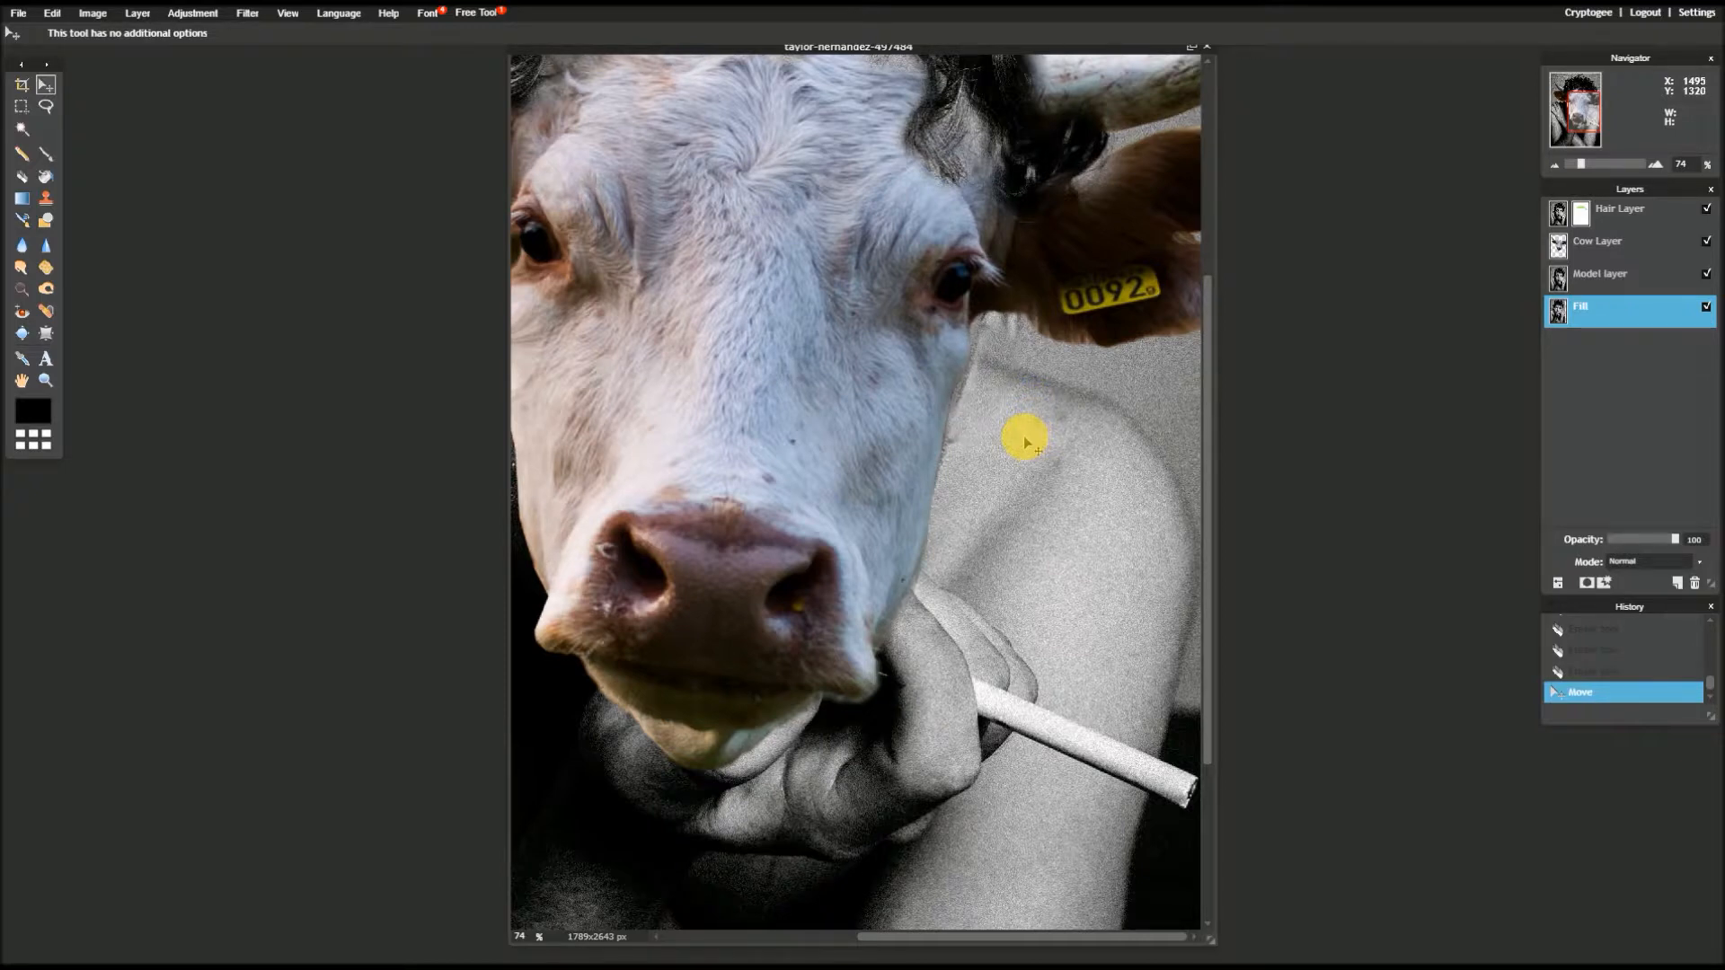
# - Nudge the Fill layer slightly and erase the remaining ear traces between the cow's cheek and tagged ear on the Model layer
pyautogui.moveTo(1027, 444); pyautogui.dragTo(1029, 444)
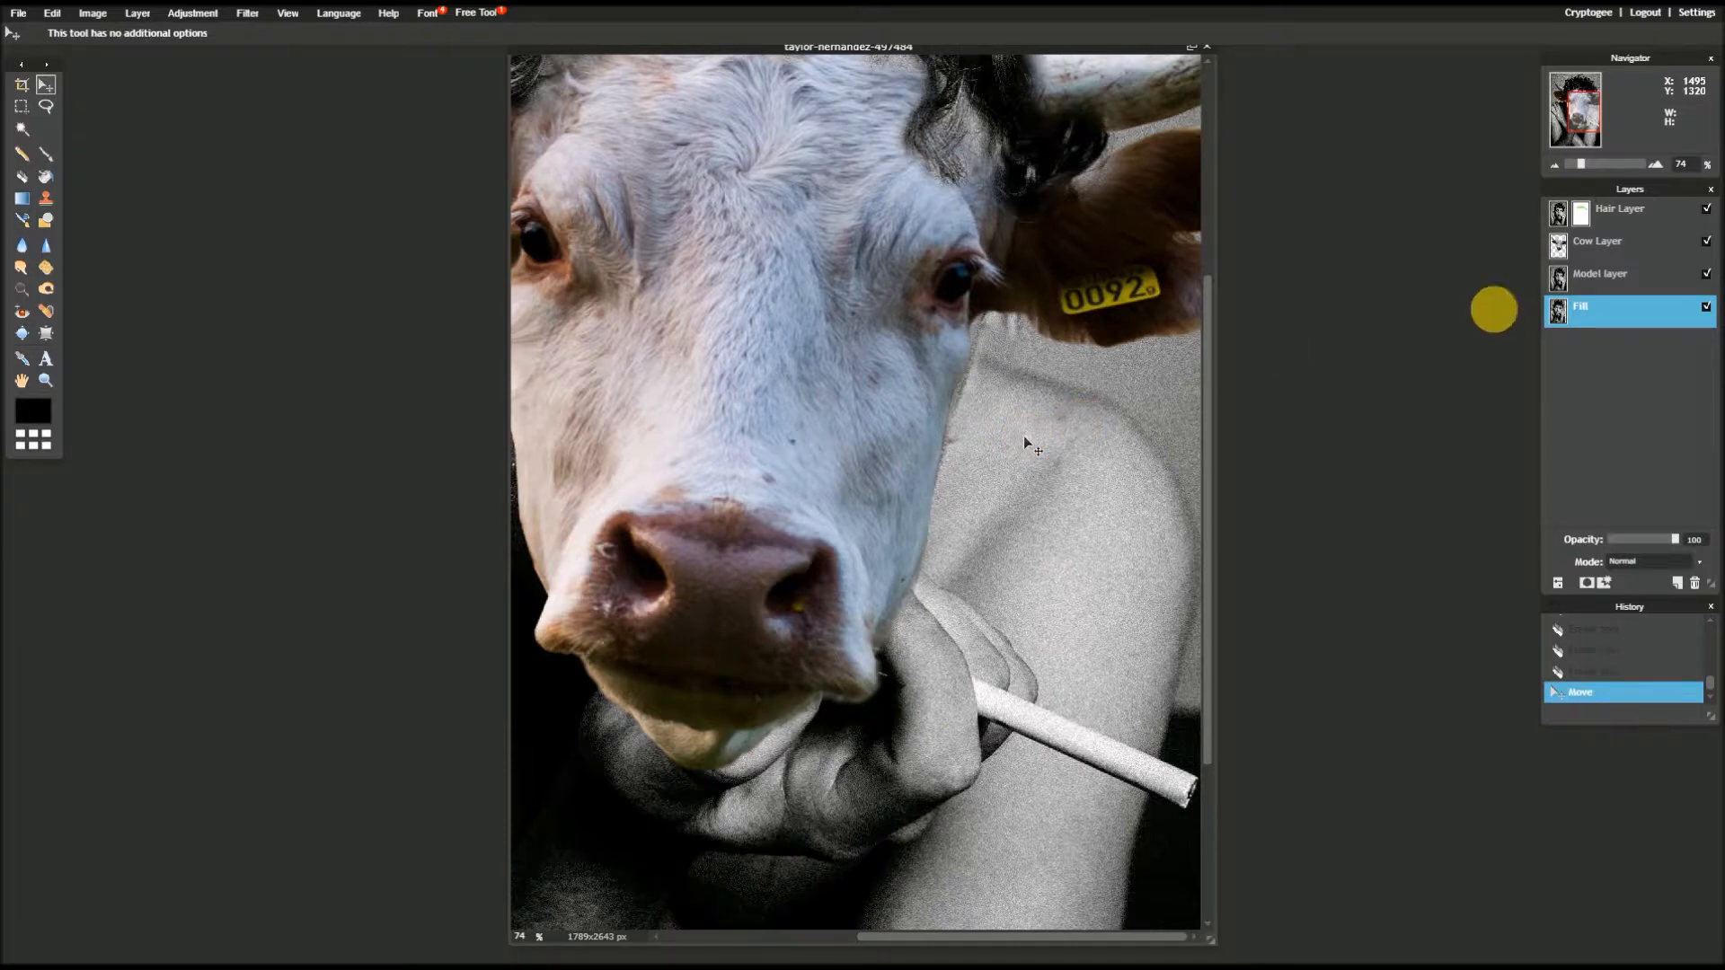
pyautogui.click(1608, 280)
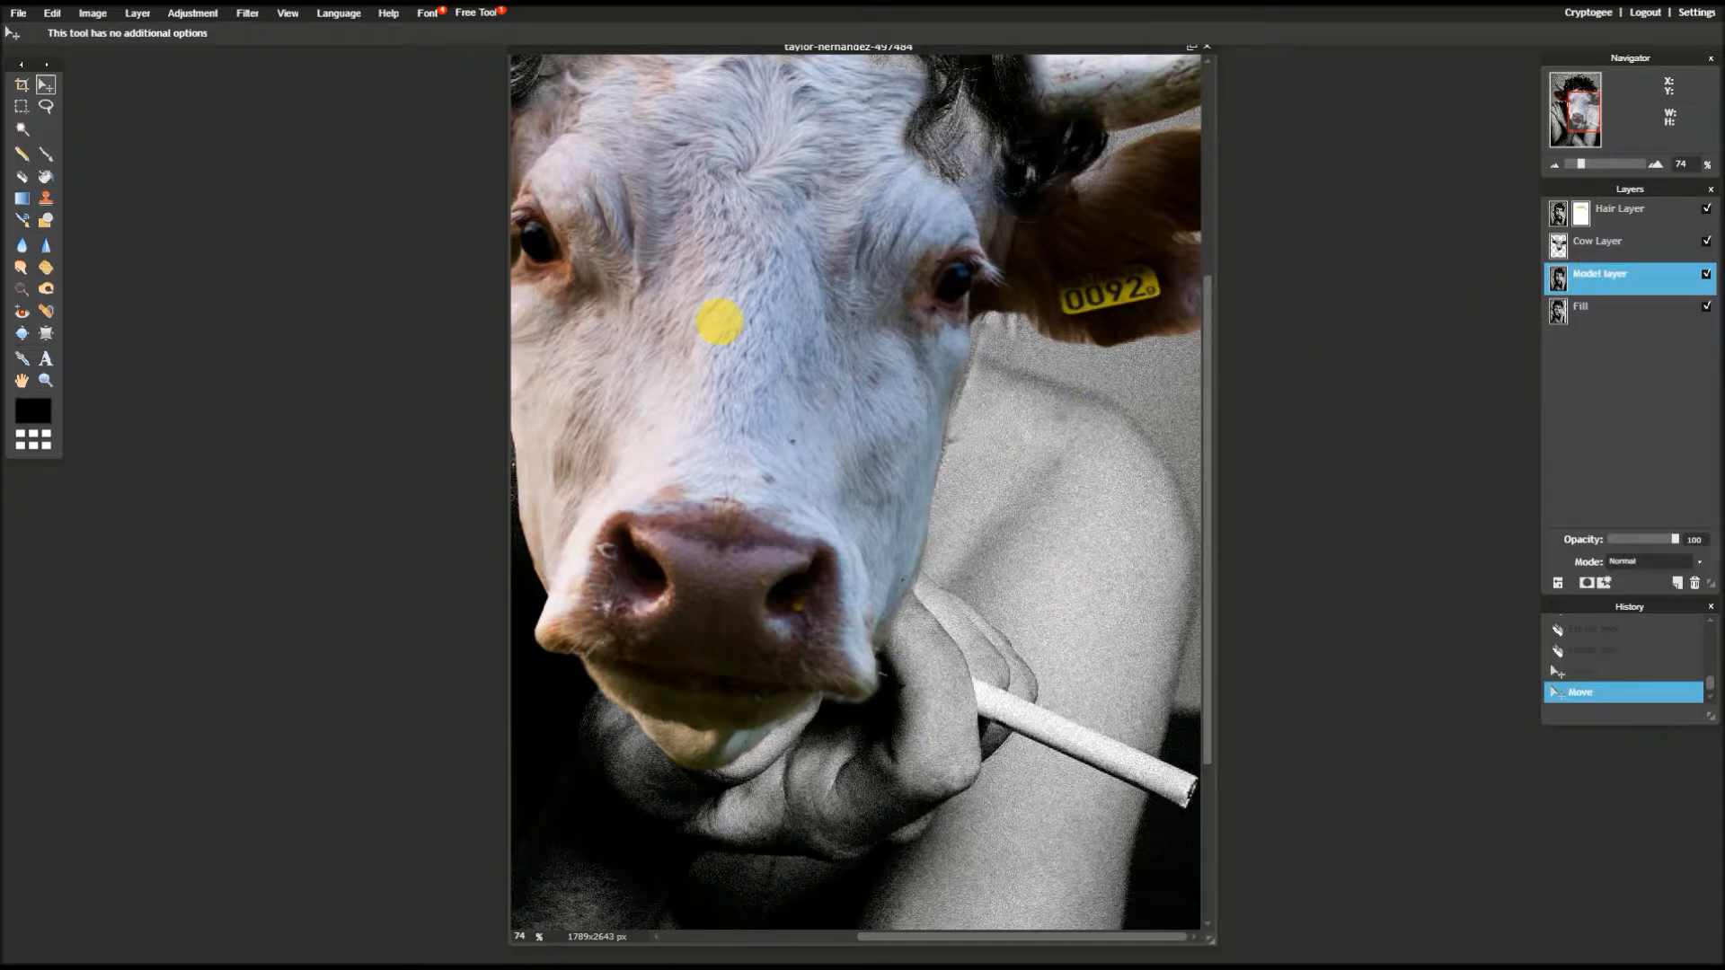
pyautogui.click(21, 176)
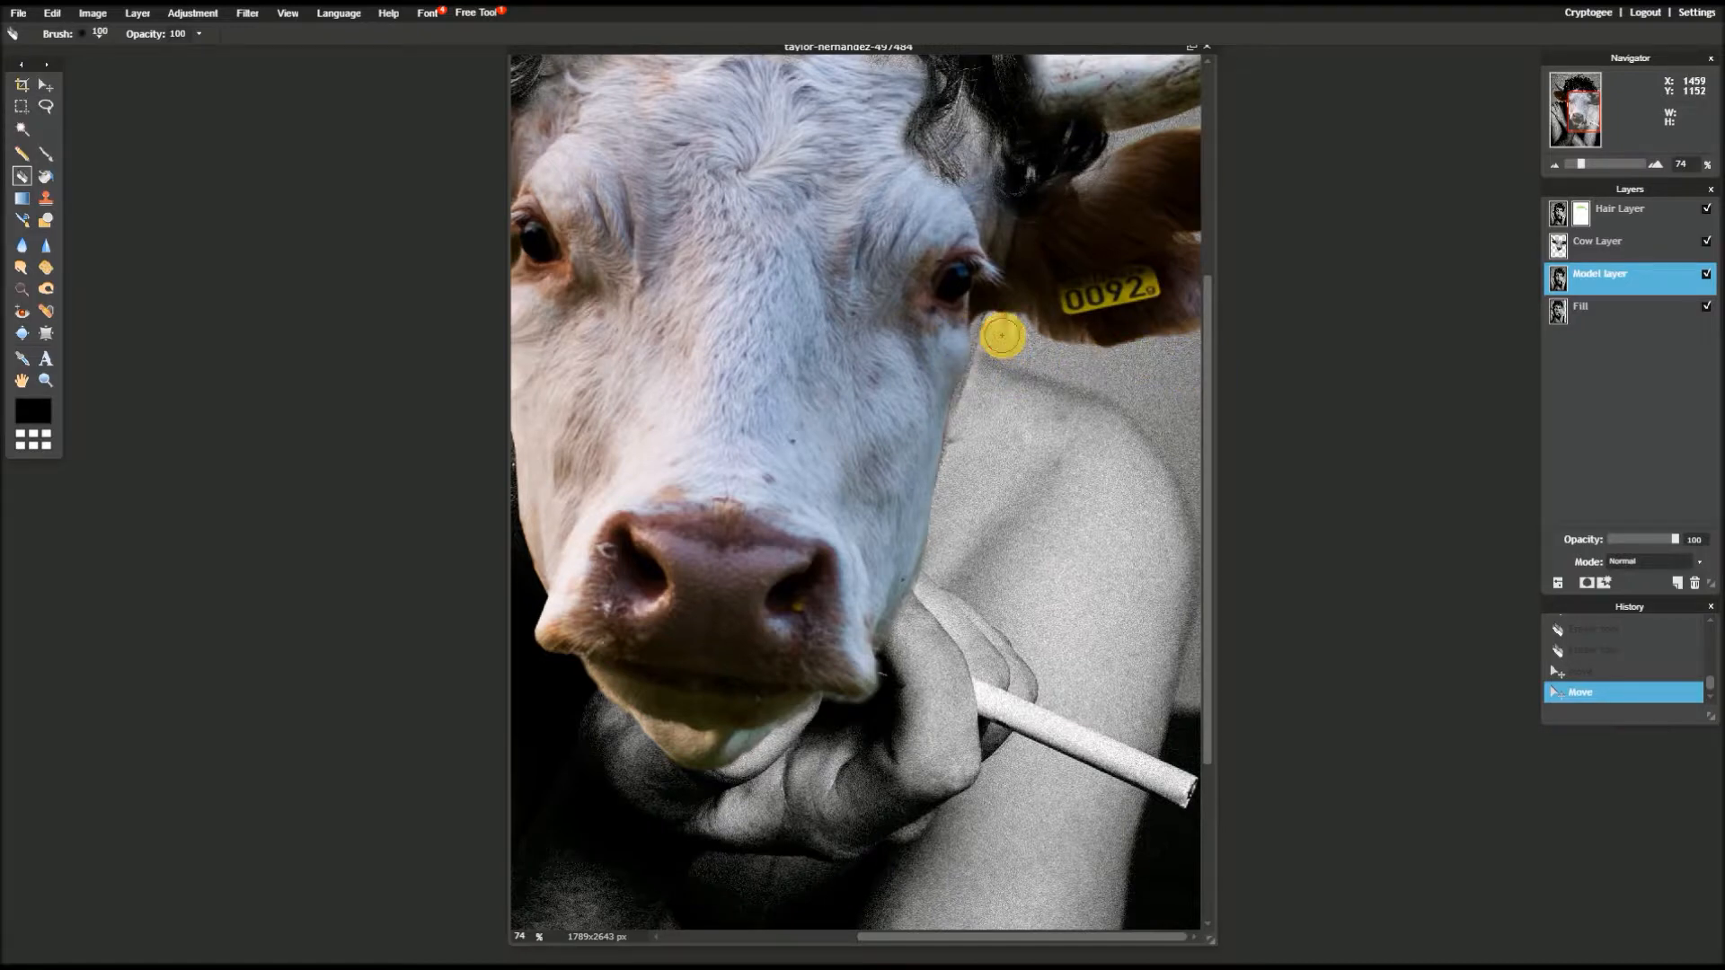
pyautogui.click(994, 328)
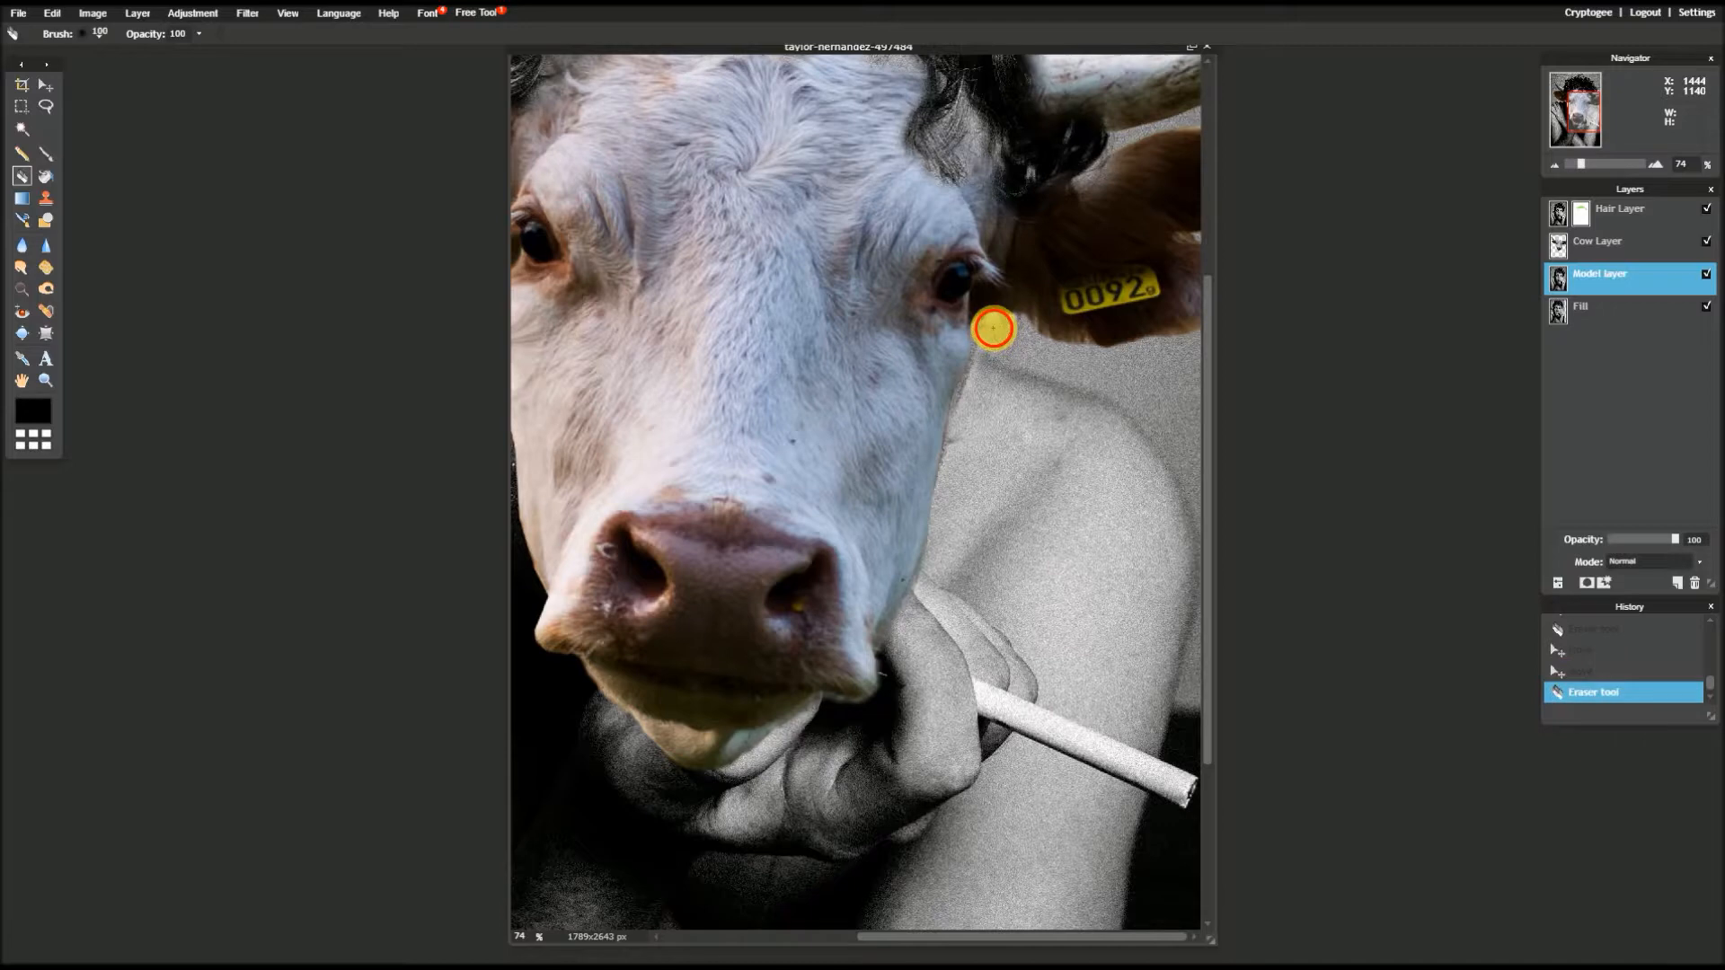
pyautogui.click(1017, 344)
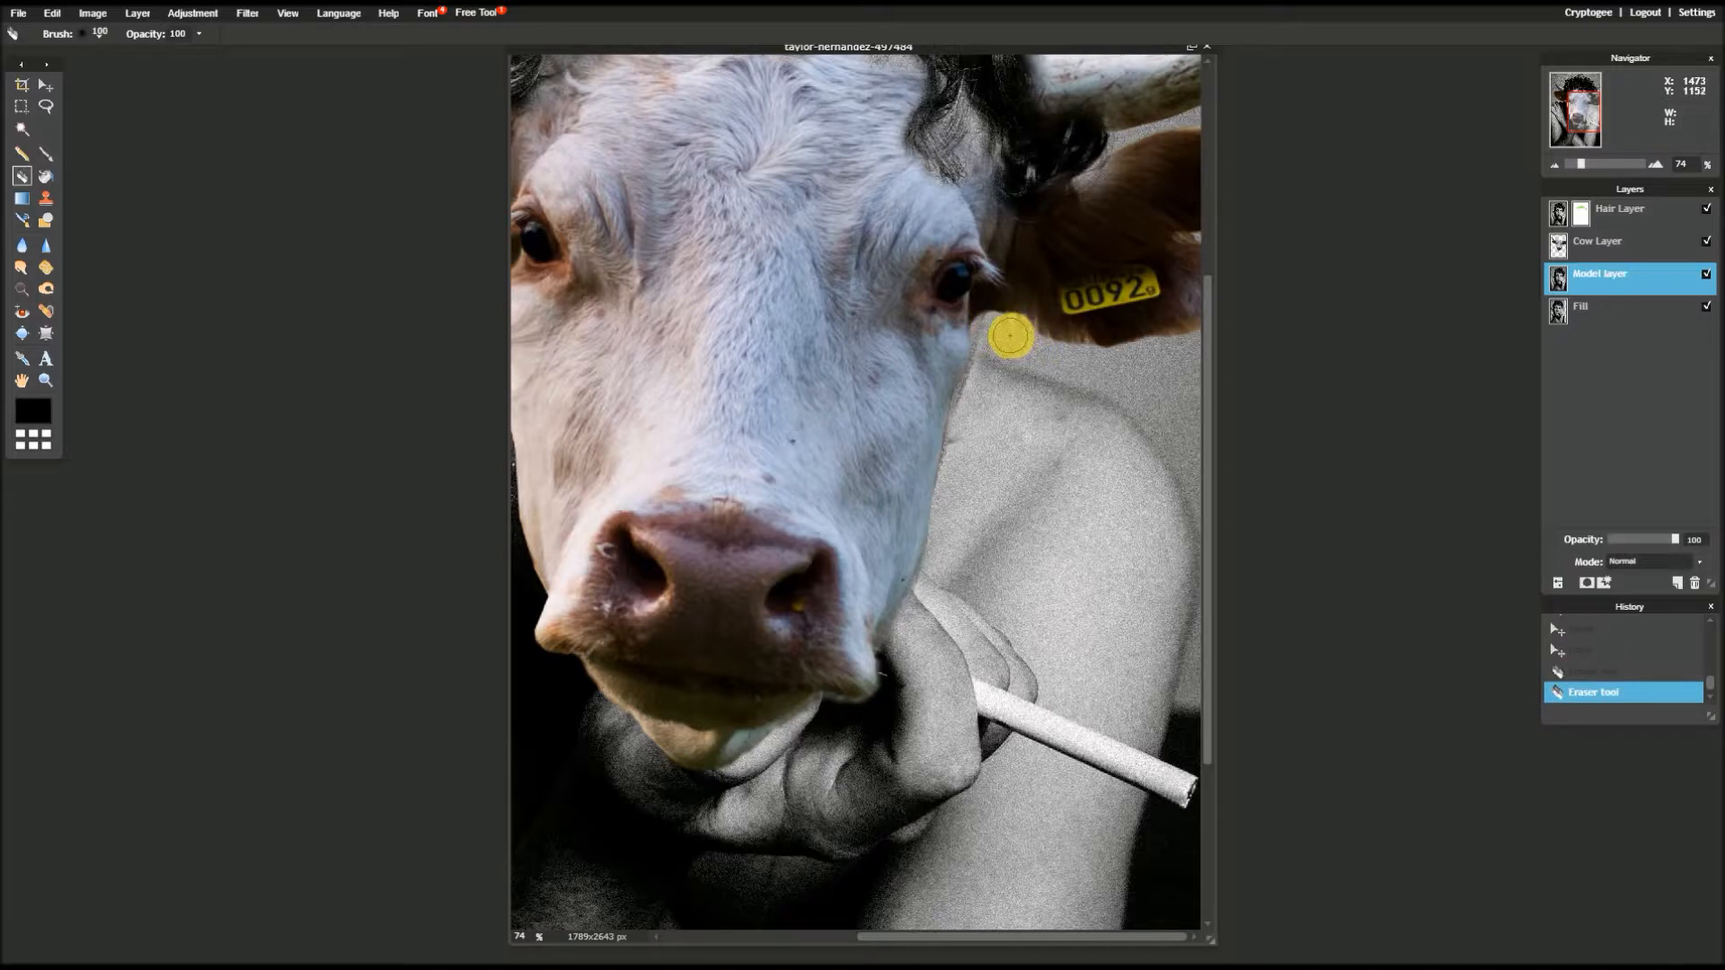
pyautogui.click(1010, 333)
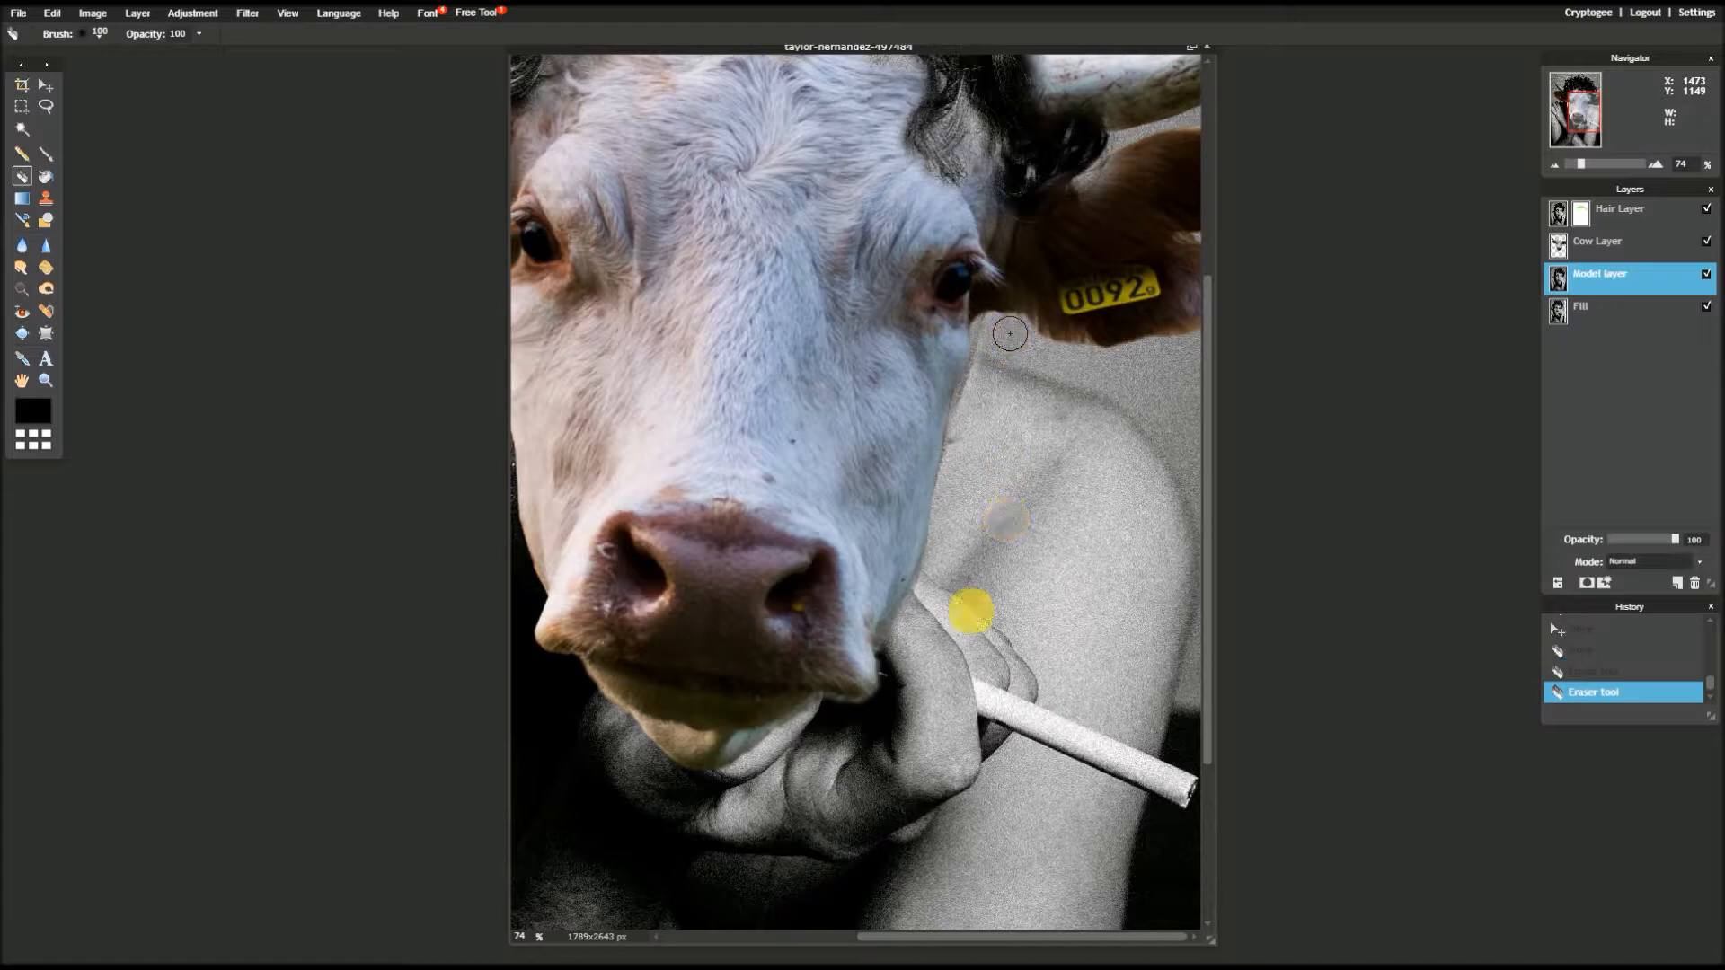
# - Bloat the left edge of the cow's face below the eye on the Cow Layer, with size 150 and strength 50
pyautogui.scroll(-5, 986, 683)
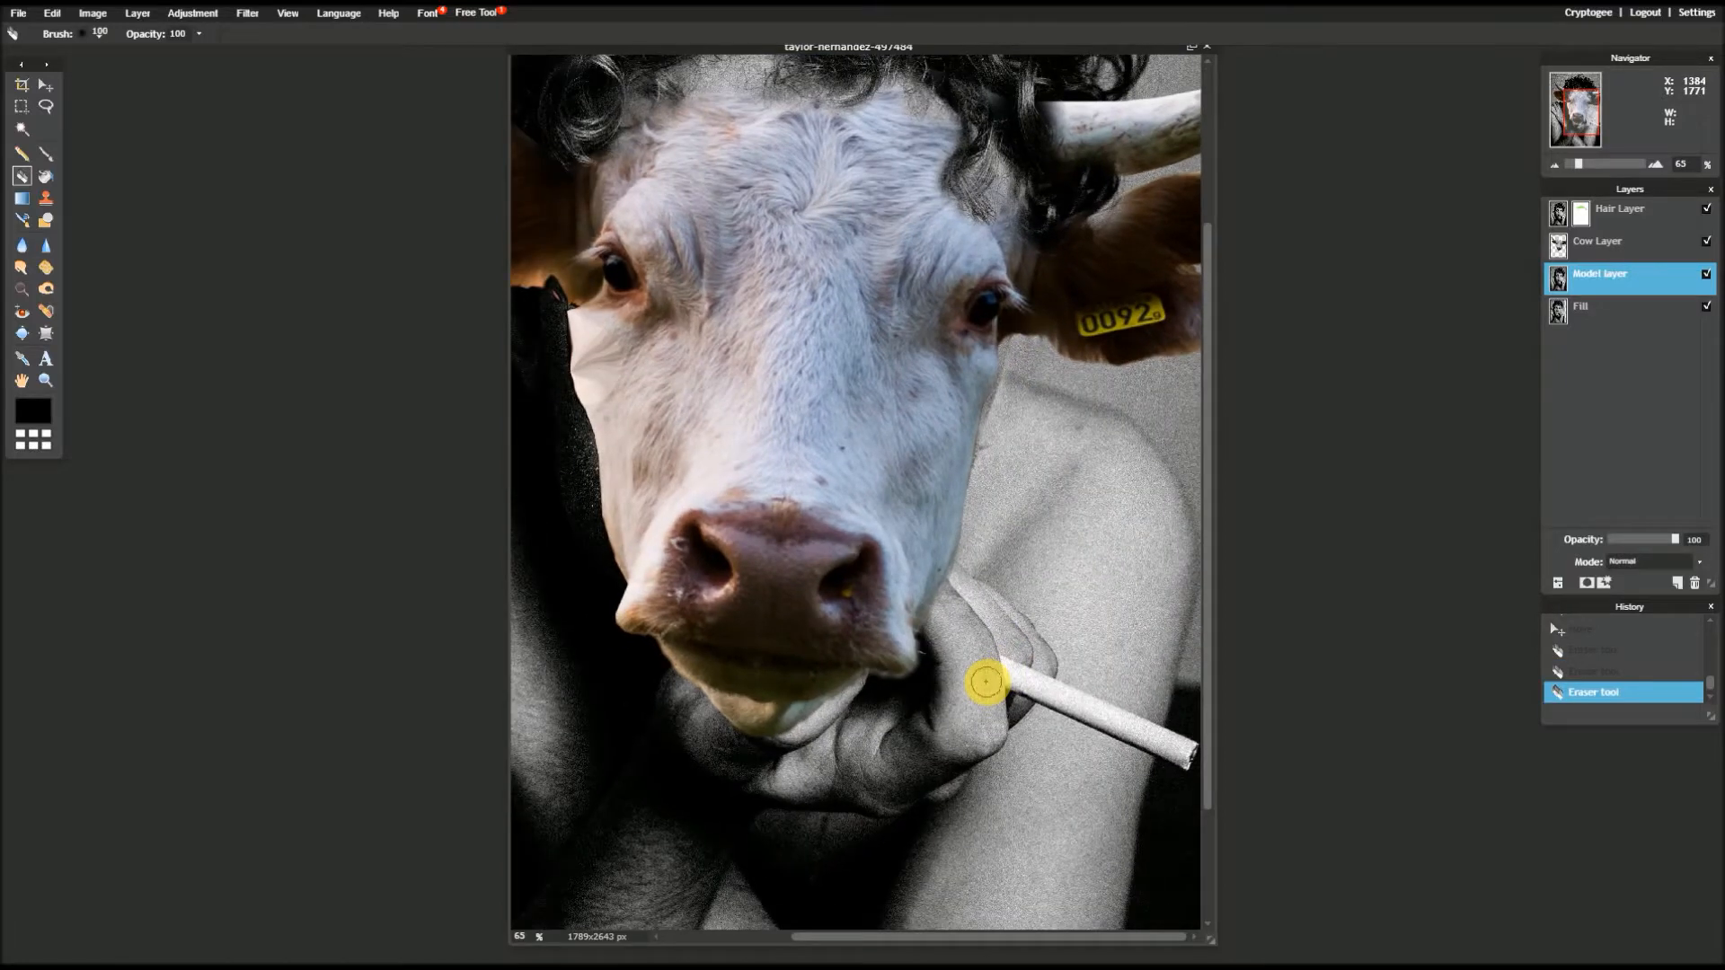
pyautogui.scroll(-3, 986, 683)
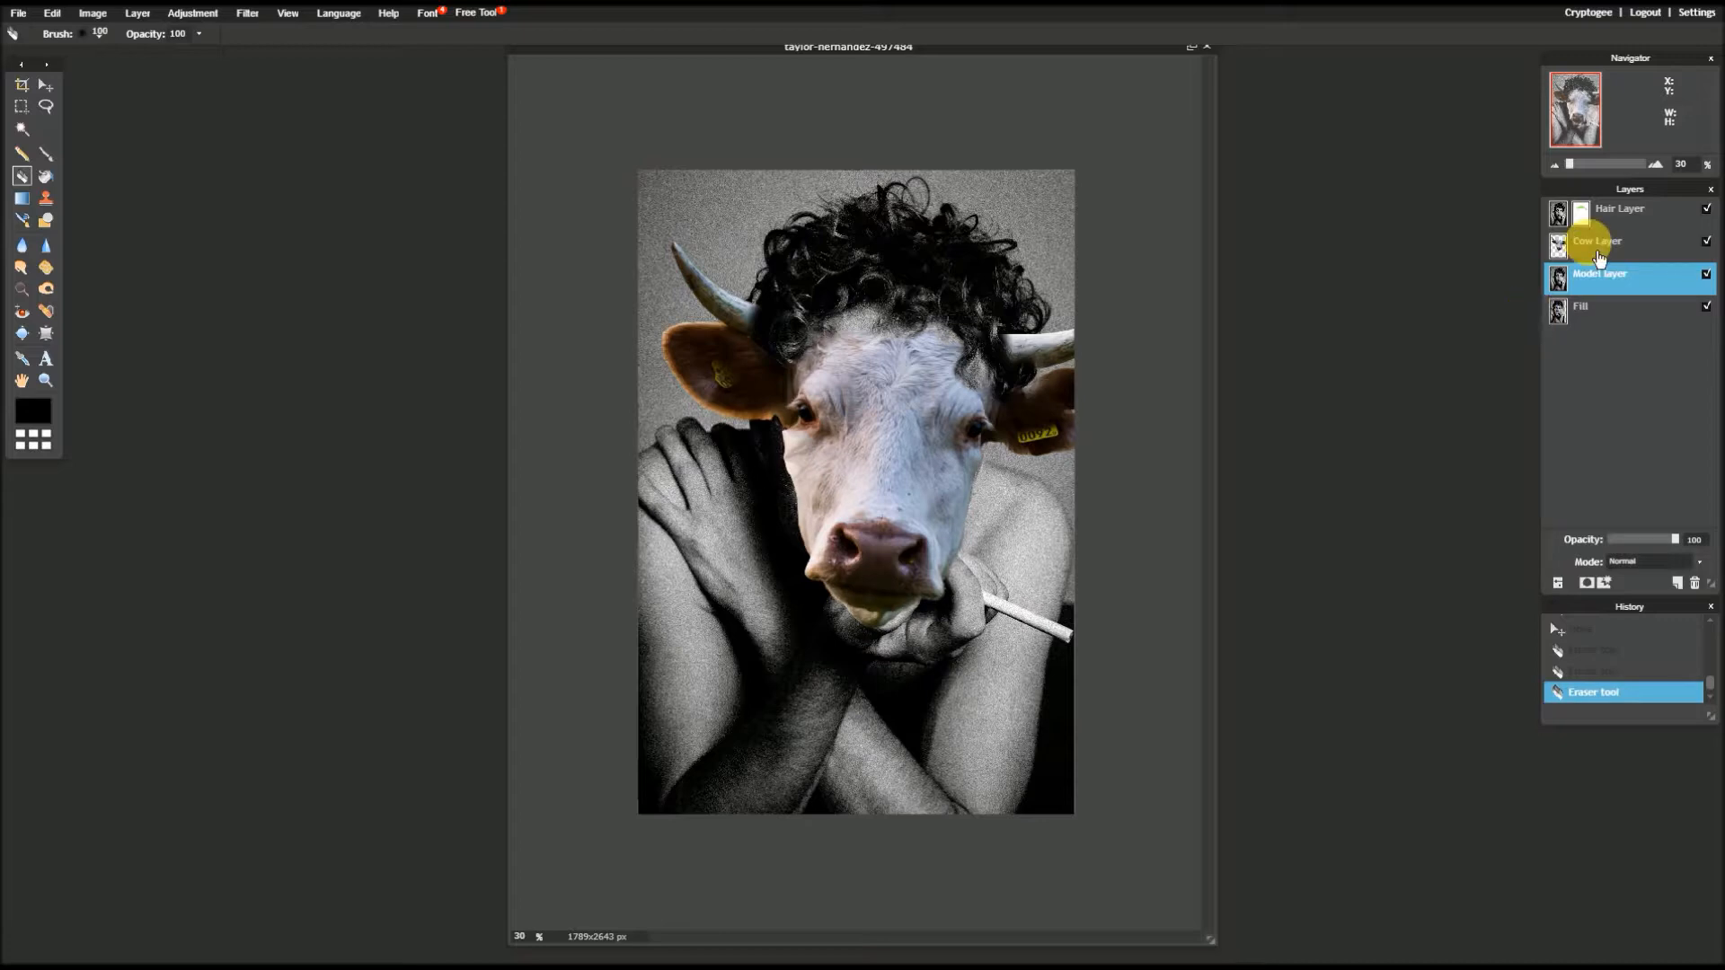
pyautogui.click(1590, 243)
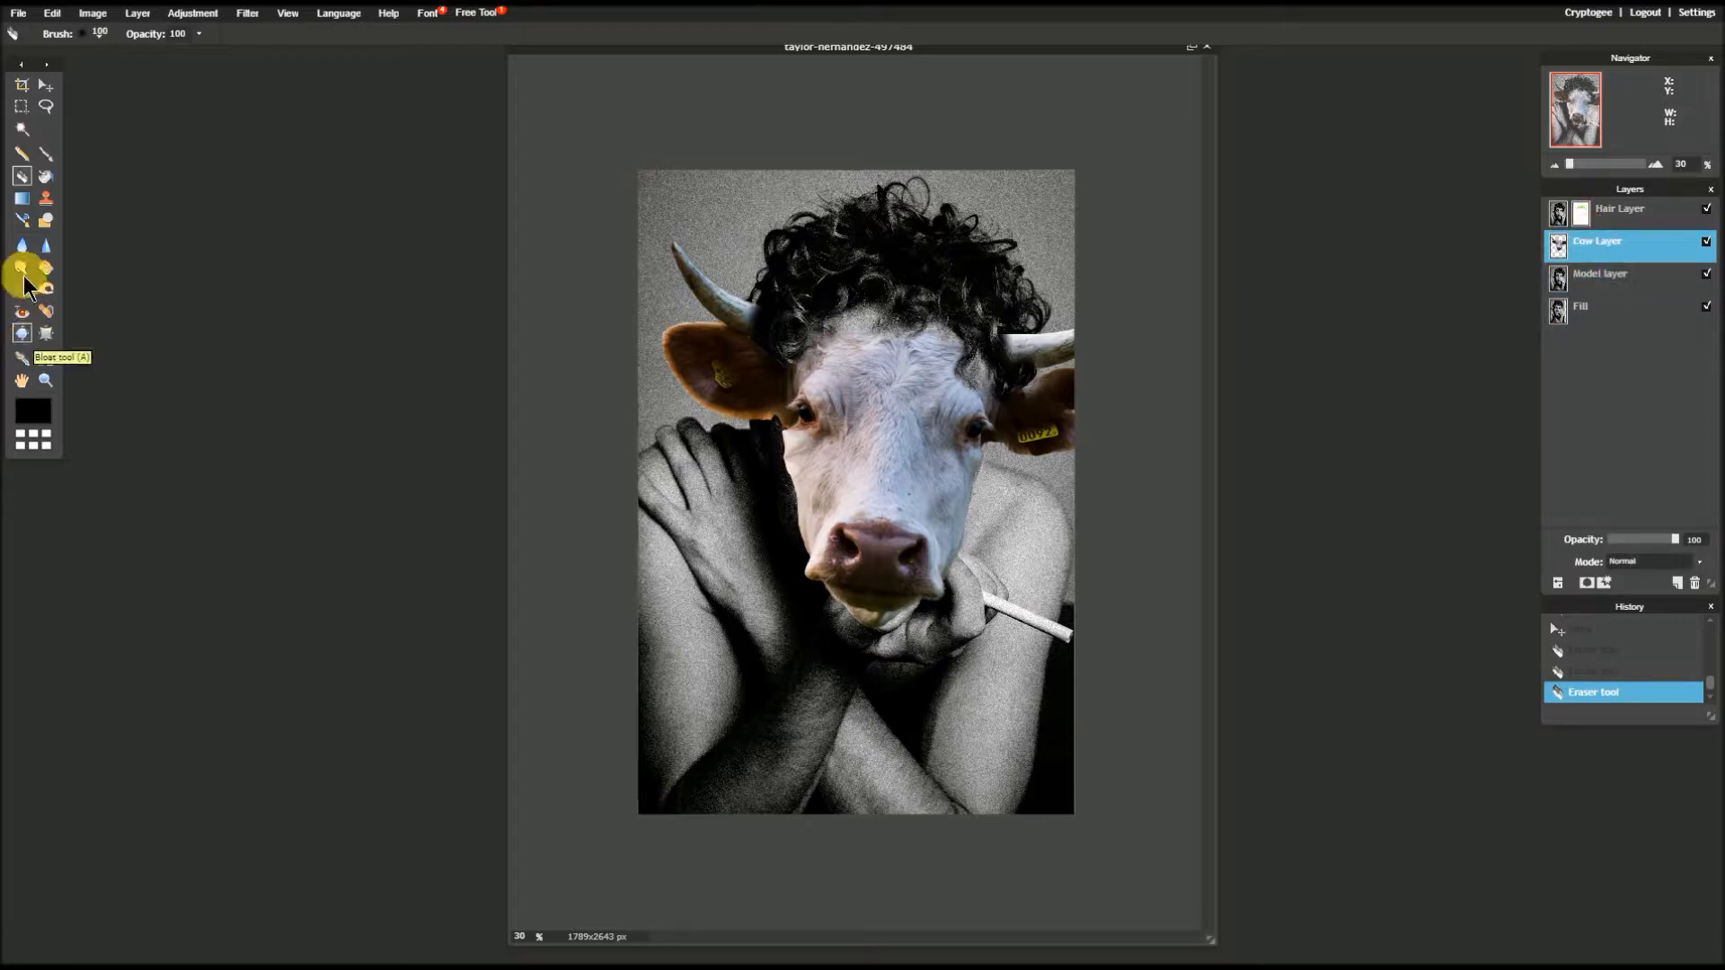
pyautogui.click(21, 333)
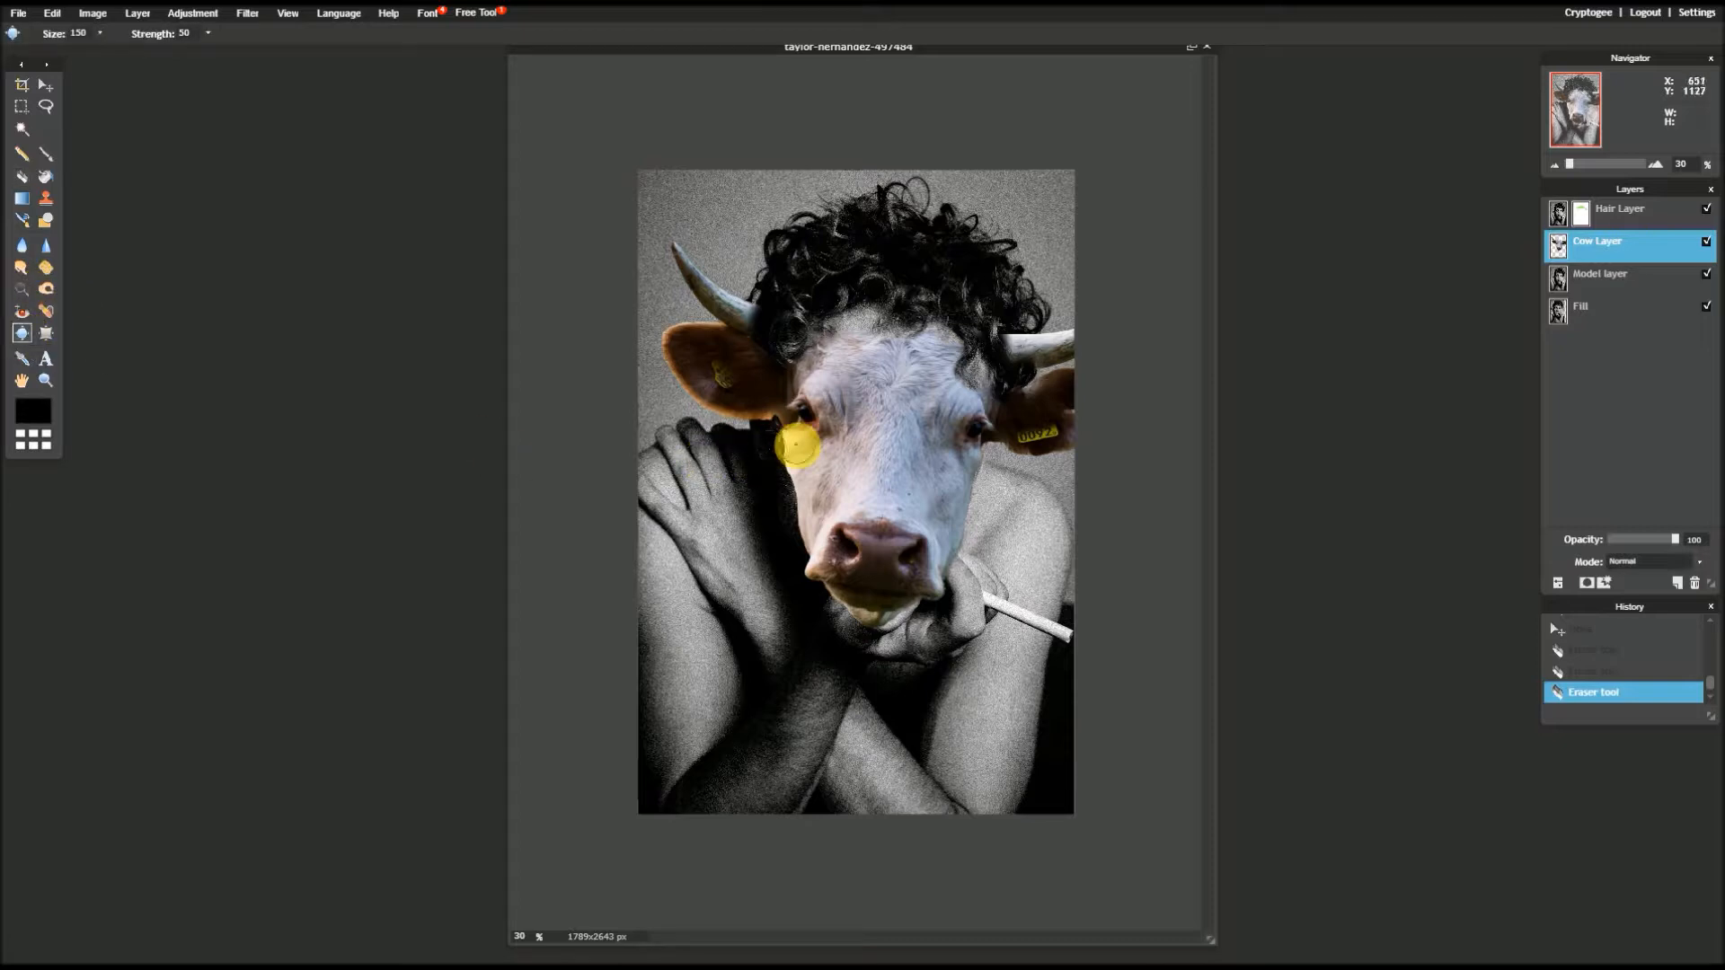
pyautogui.click(791, 456)
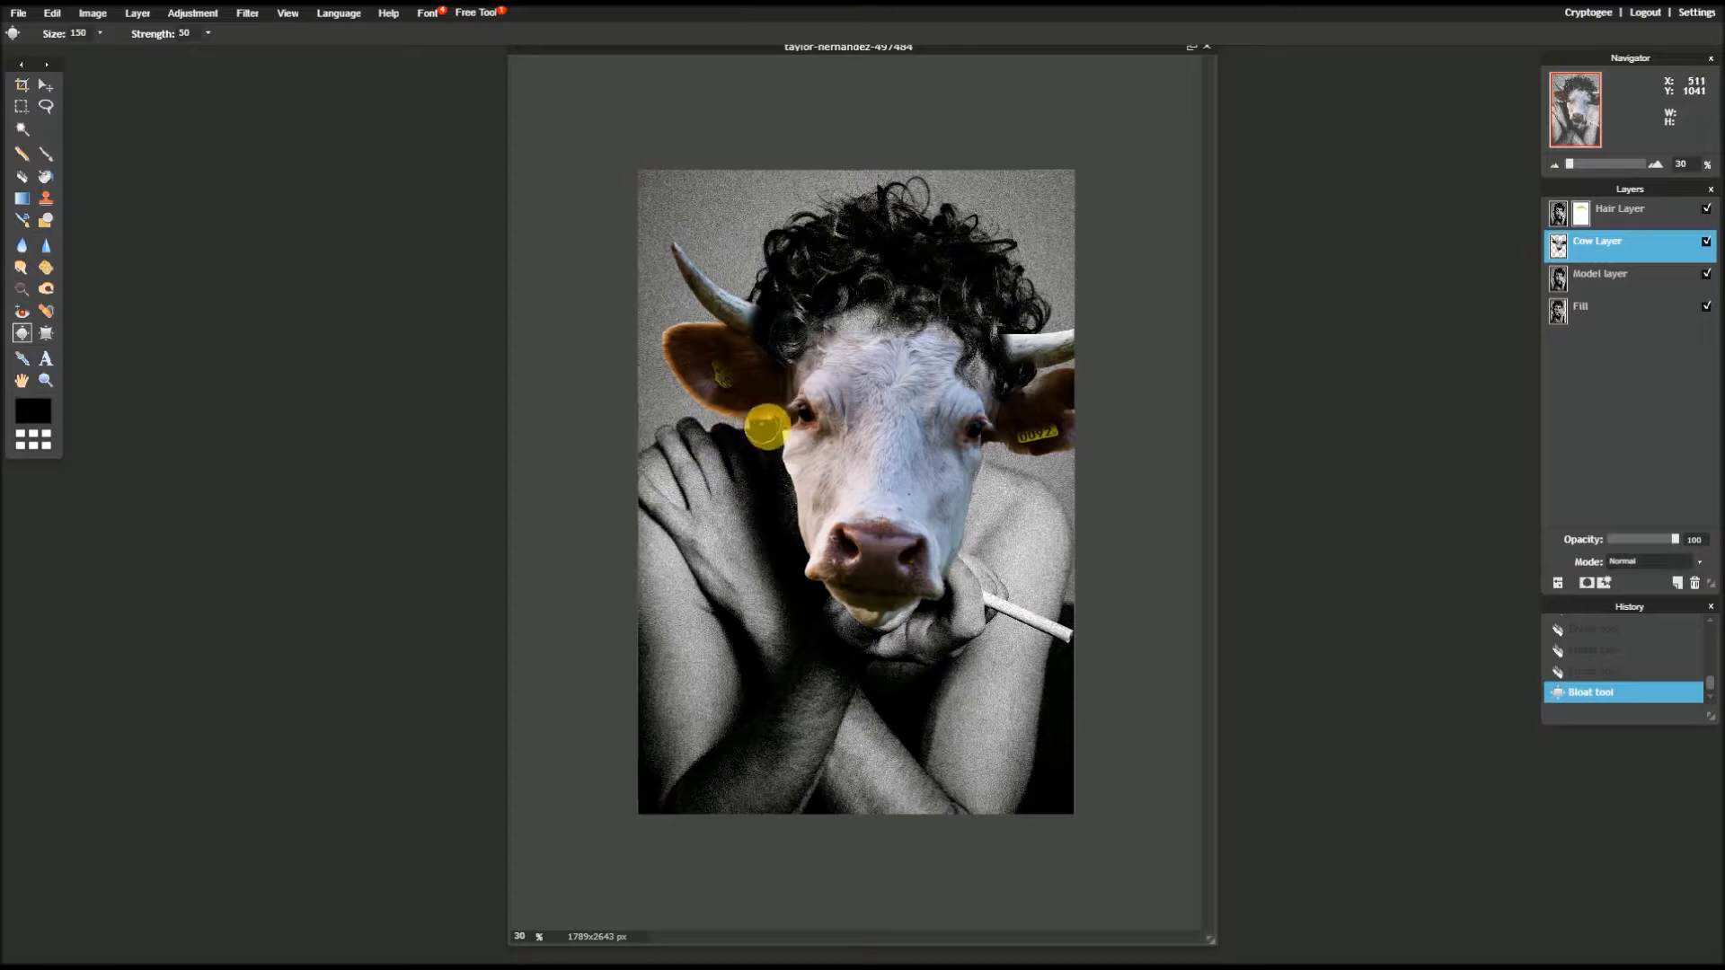
pyautogui.click(758, 476)
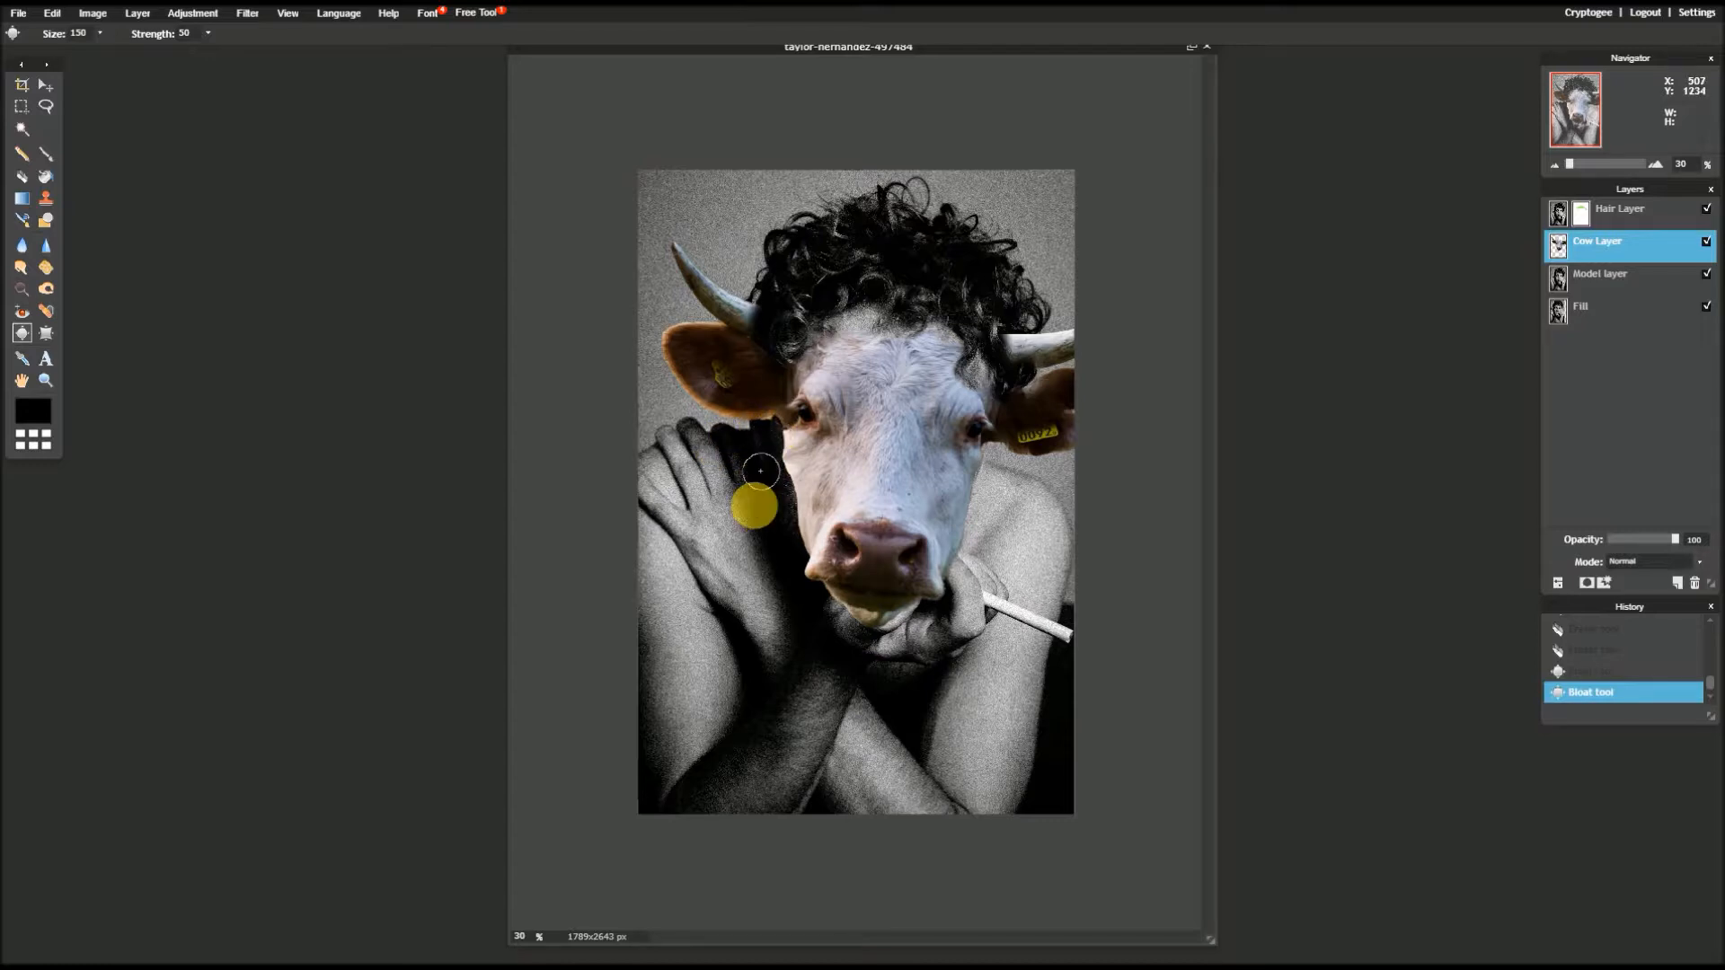
# - Erase along the outside of the cow's left cheek on the Cow Layer with the 100 brush
pyautogui.click(22, 176)
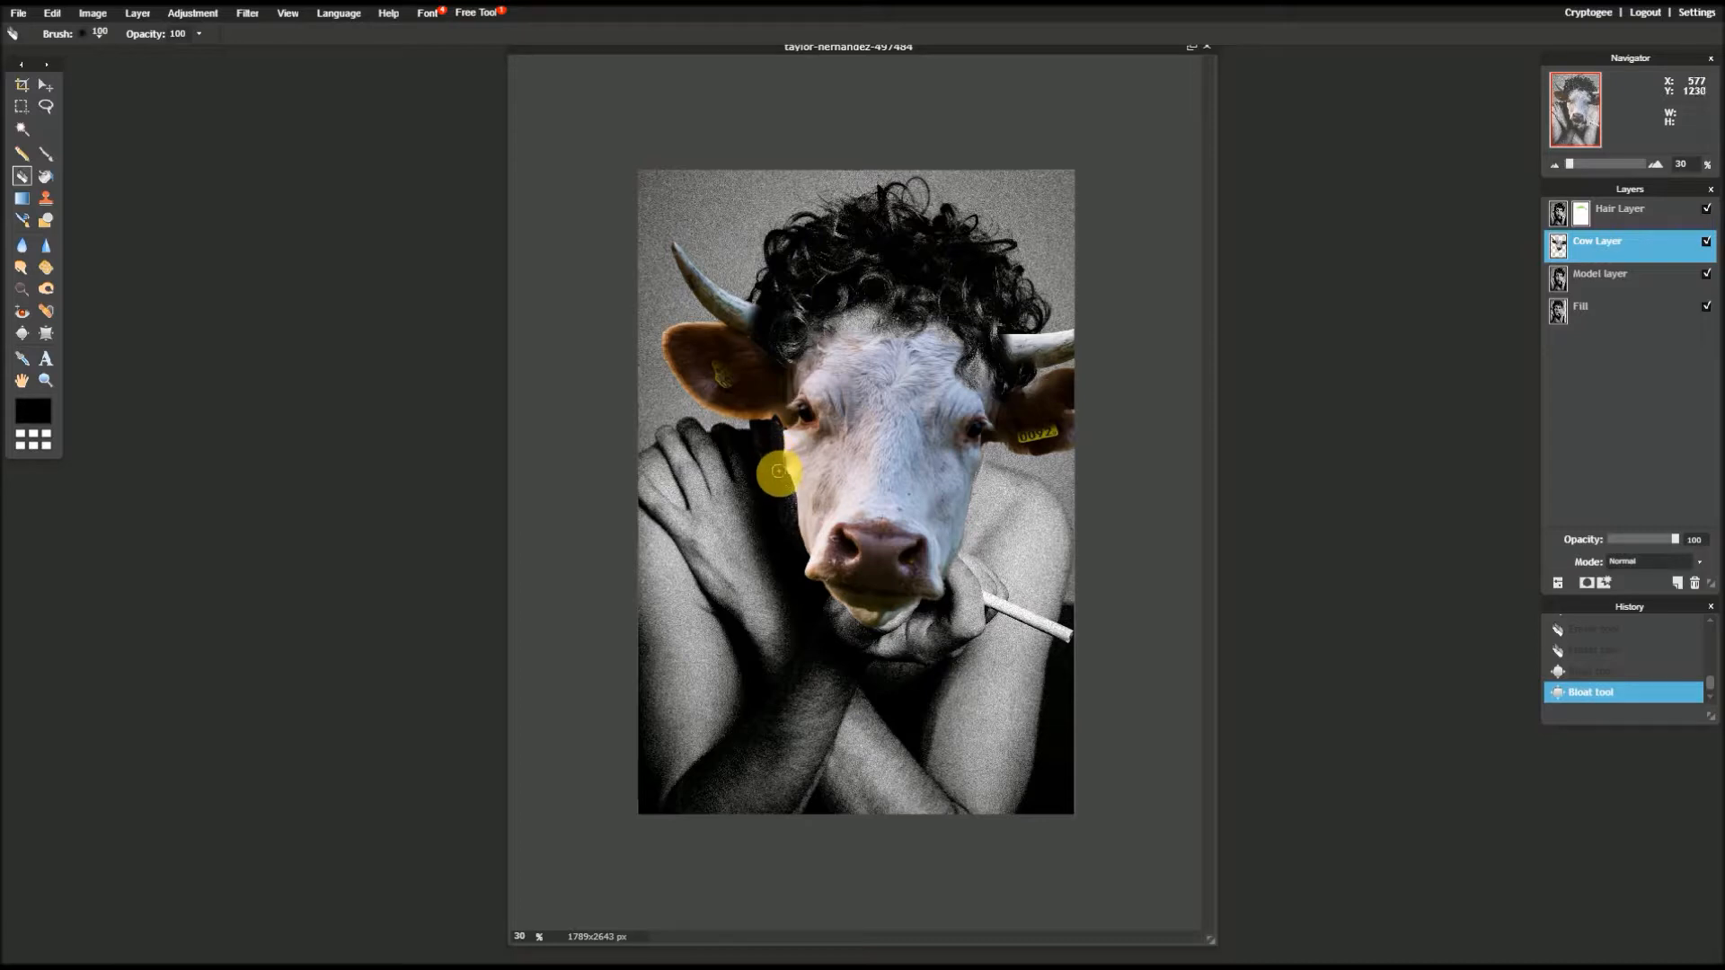
pyautogui.moveTo(778, 475); pyautogui.dragTo(752, 459)
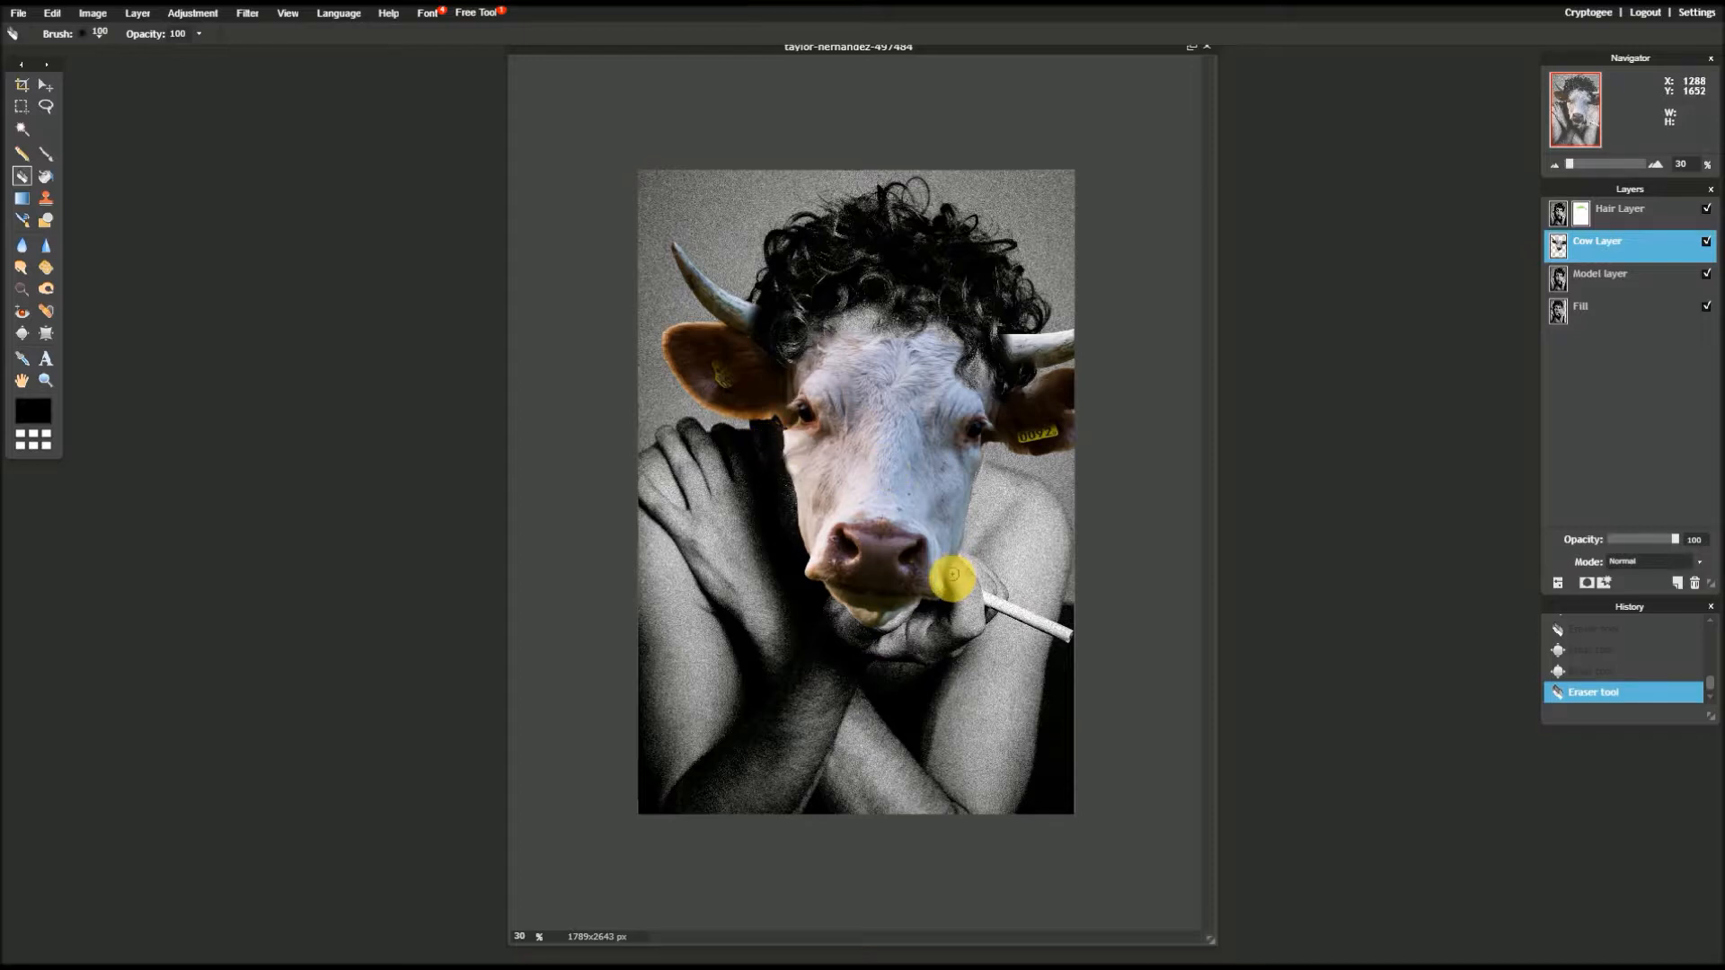
pyautogui.scroll(-2, 714, 481)
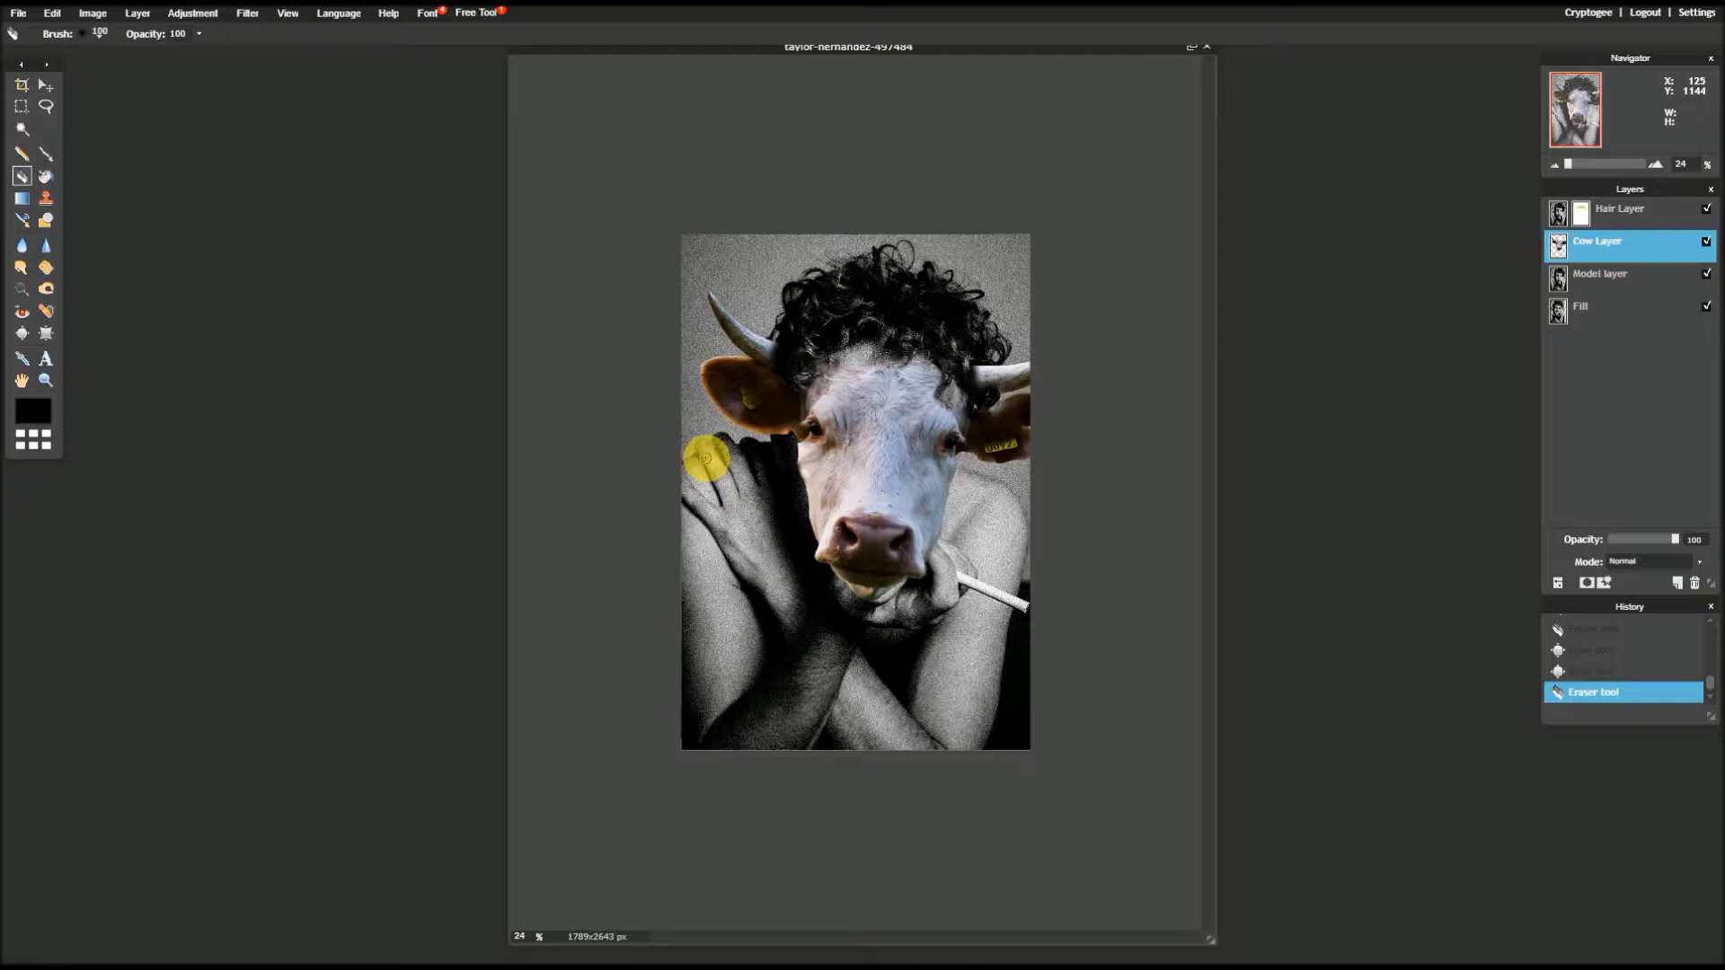
pyautogui.scroll(2, 705, 459)
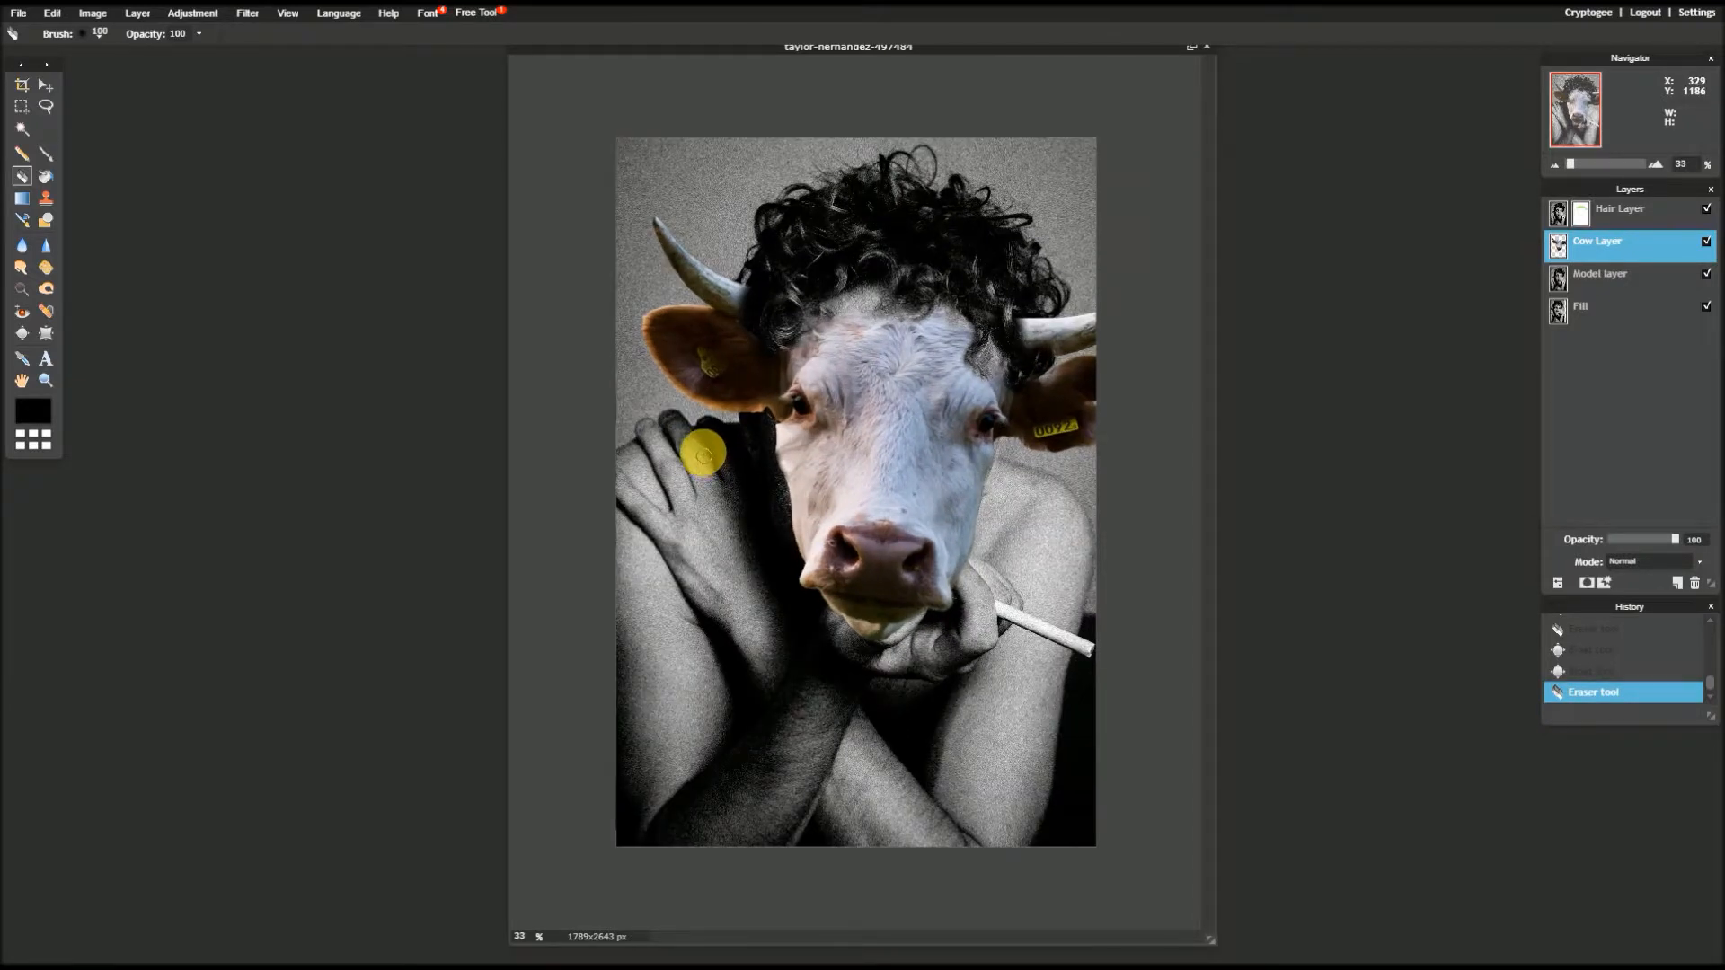
pyautogui.scroll(-1, 701, 452)
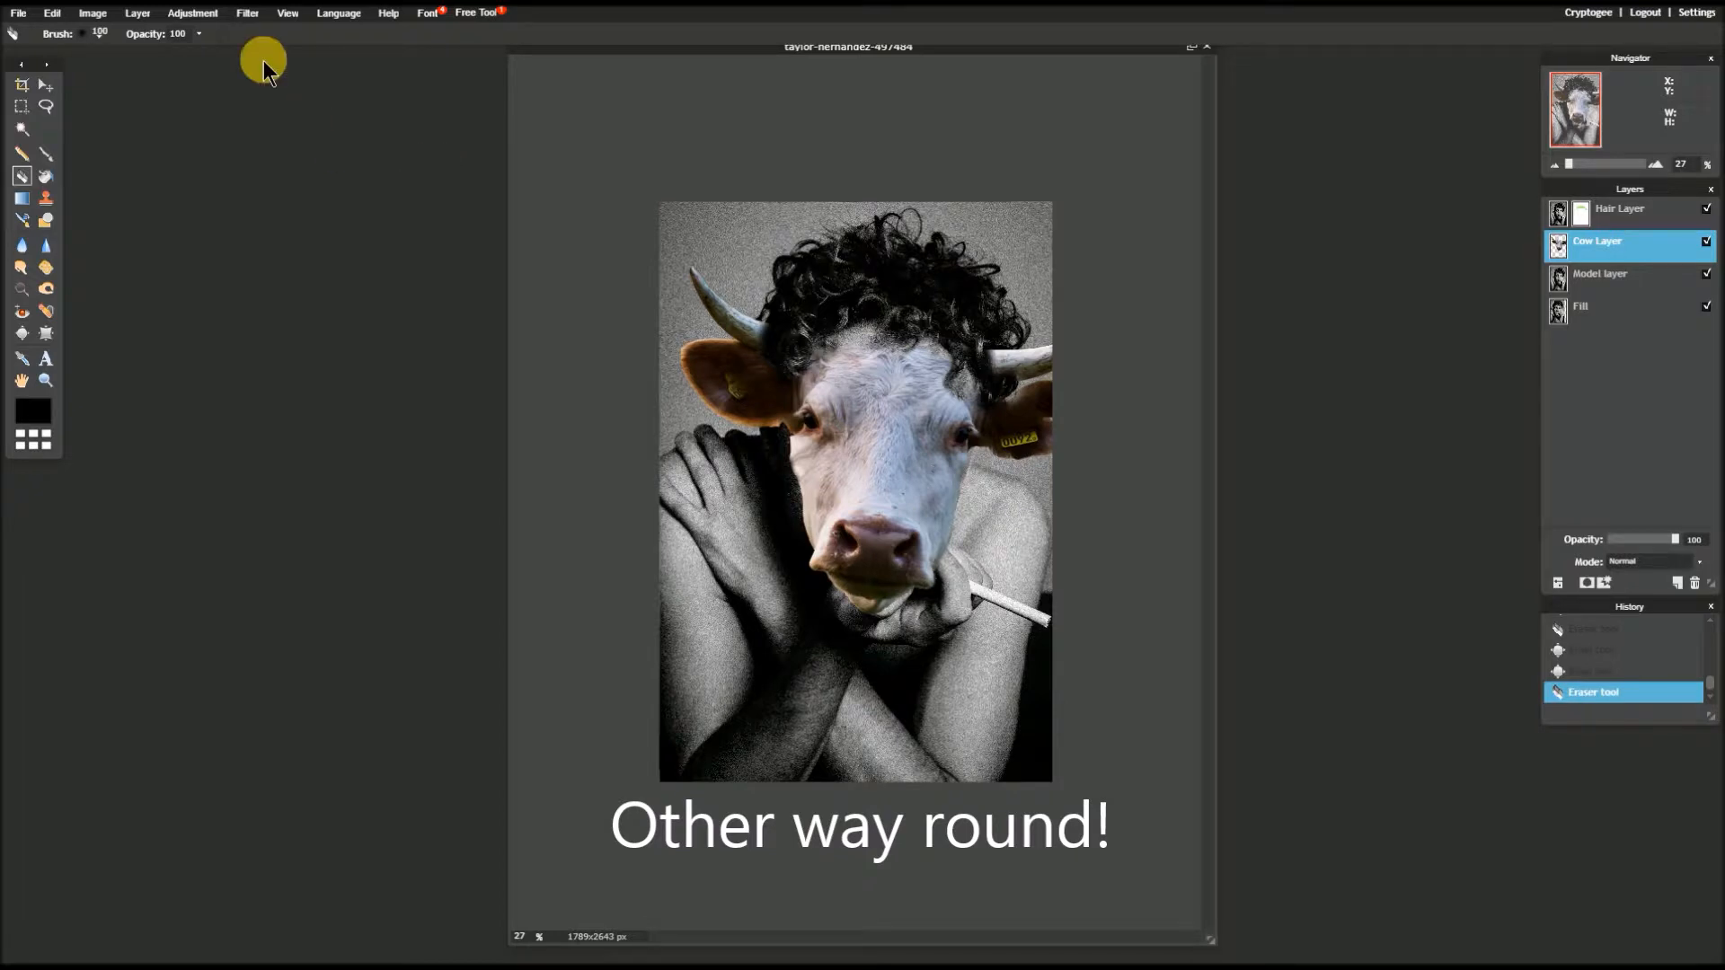
pyautogui.click(185, 22)
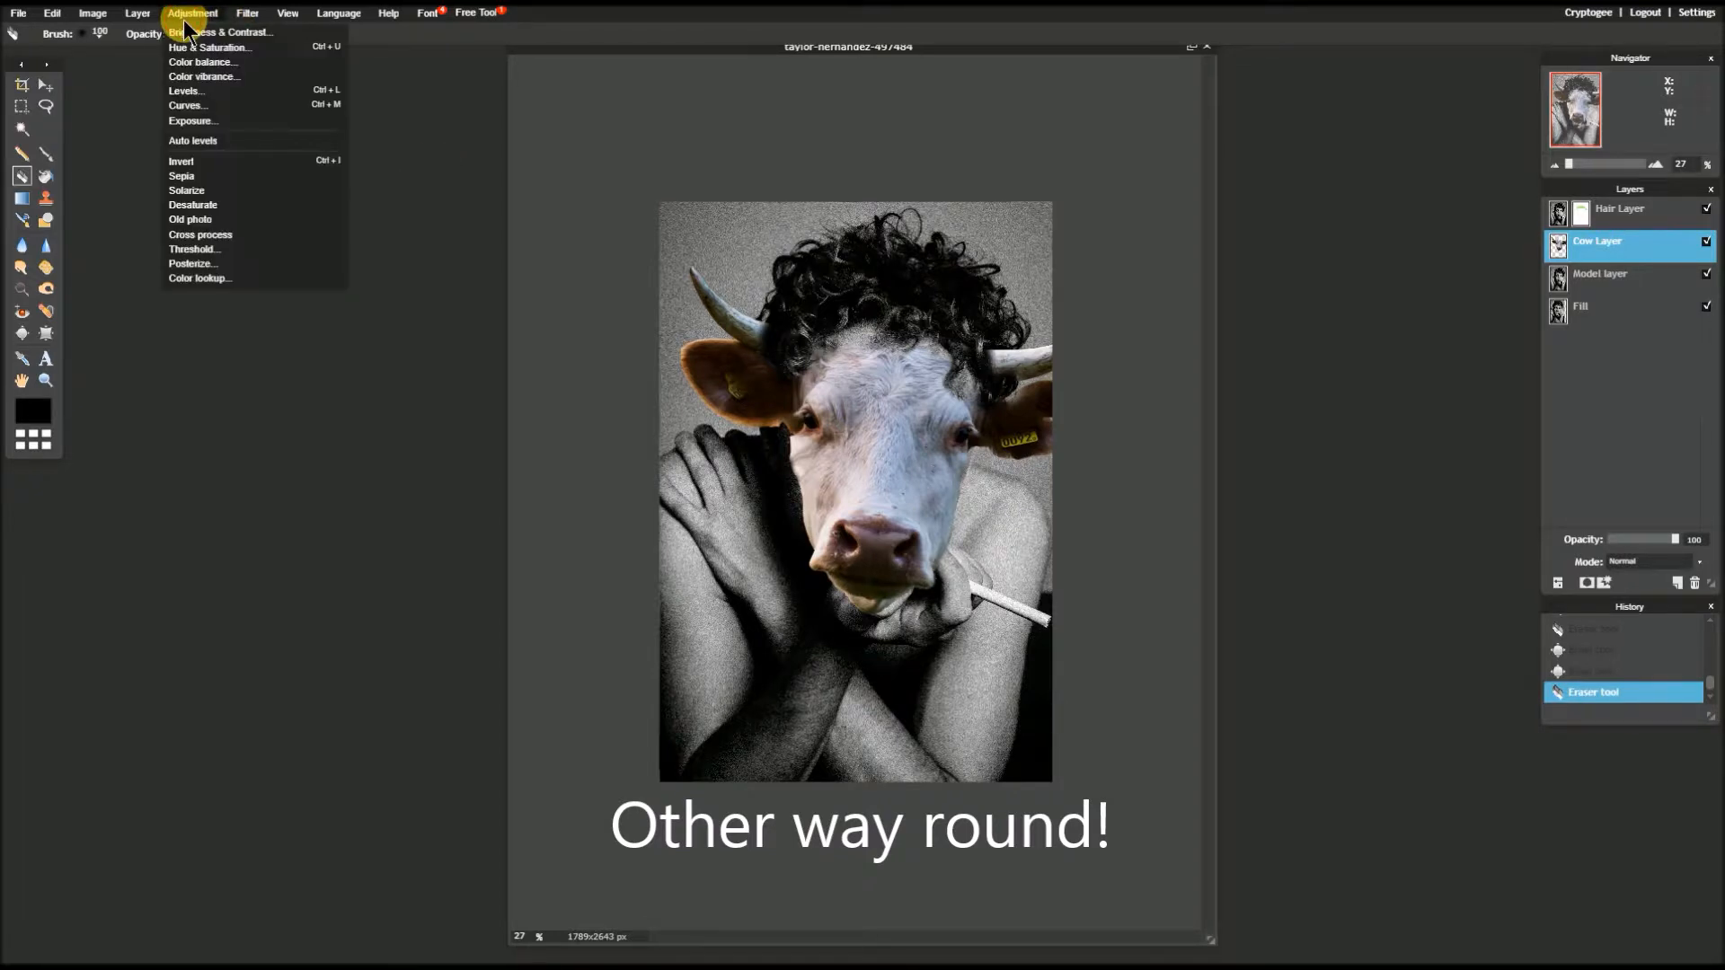
pyautogui.click(242, 34)
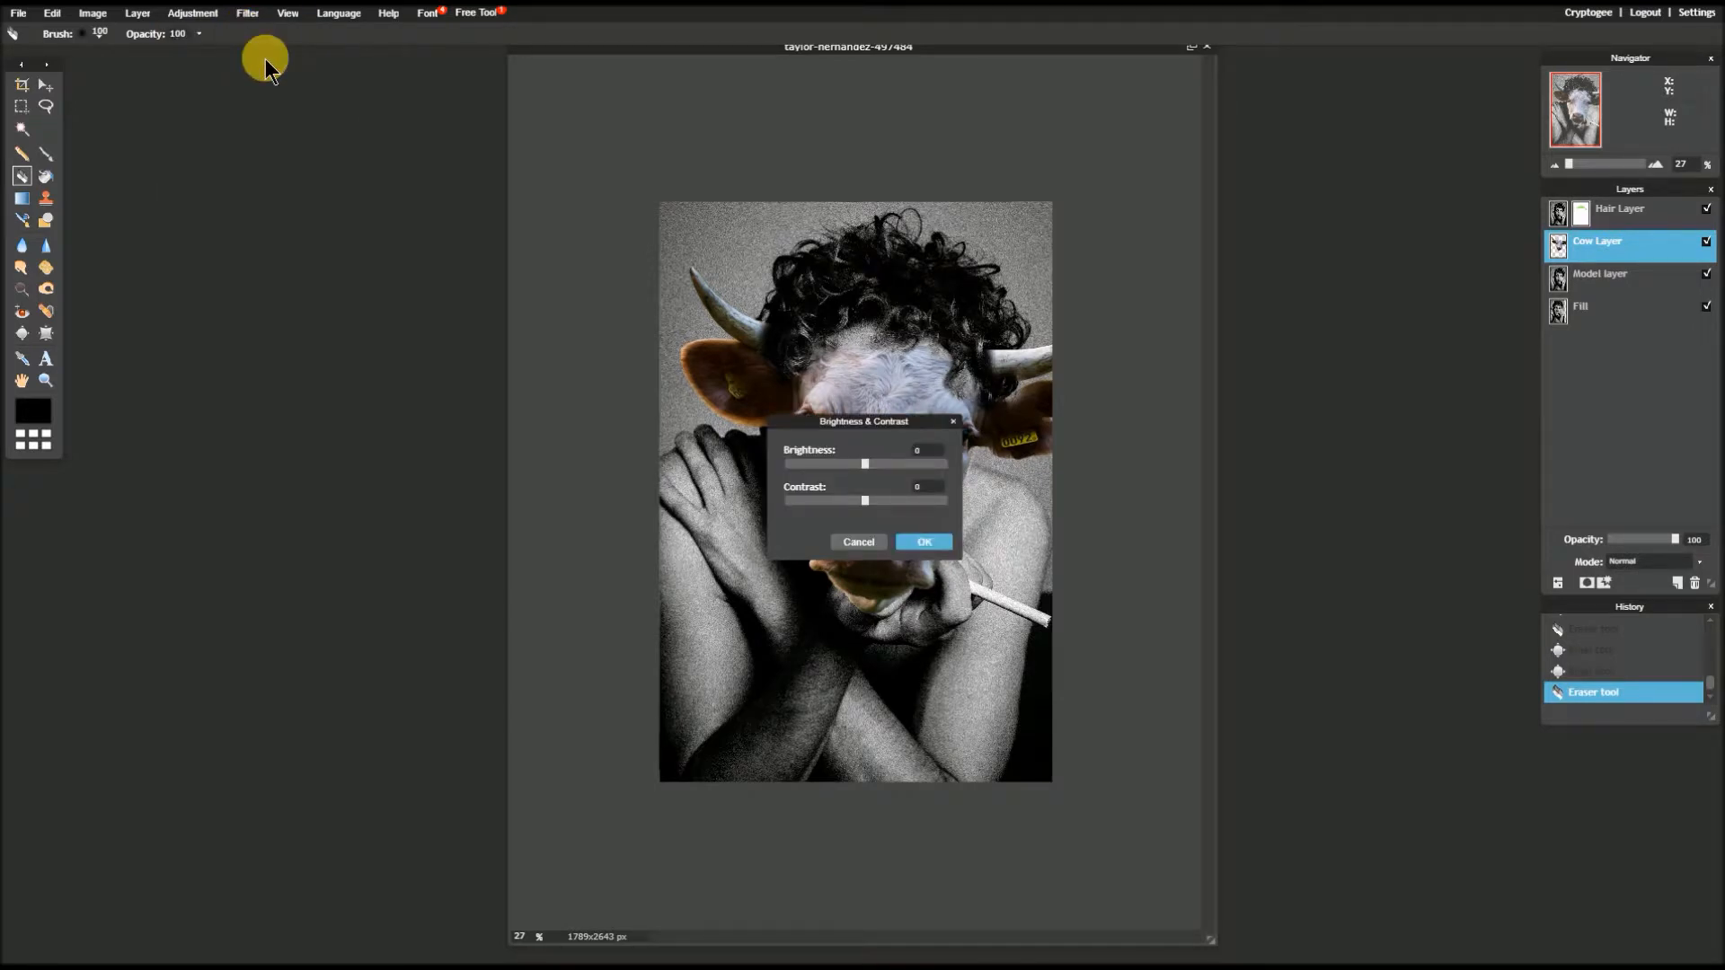
pyautogui.click(856, 542)
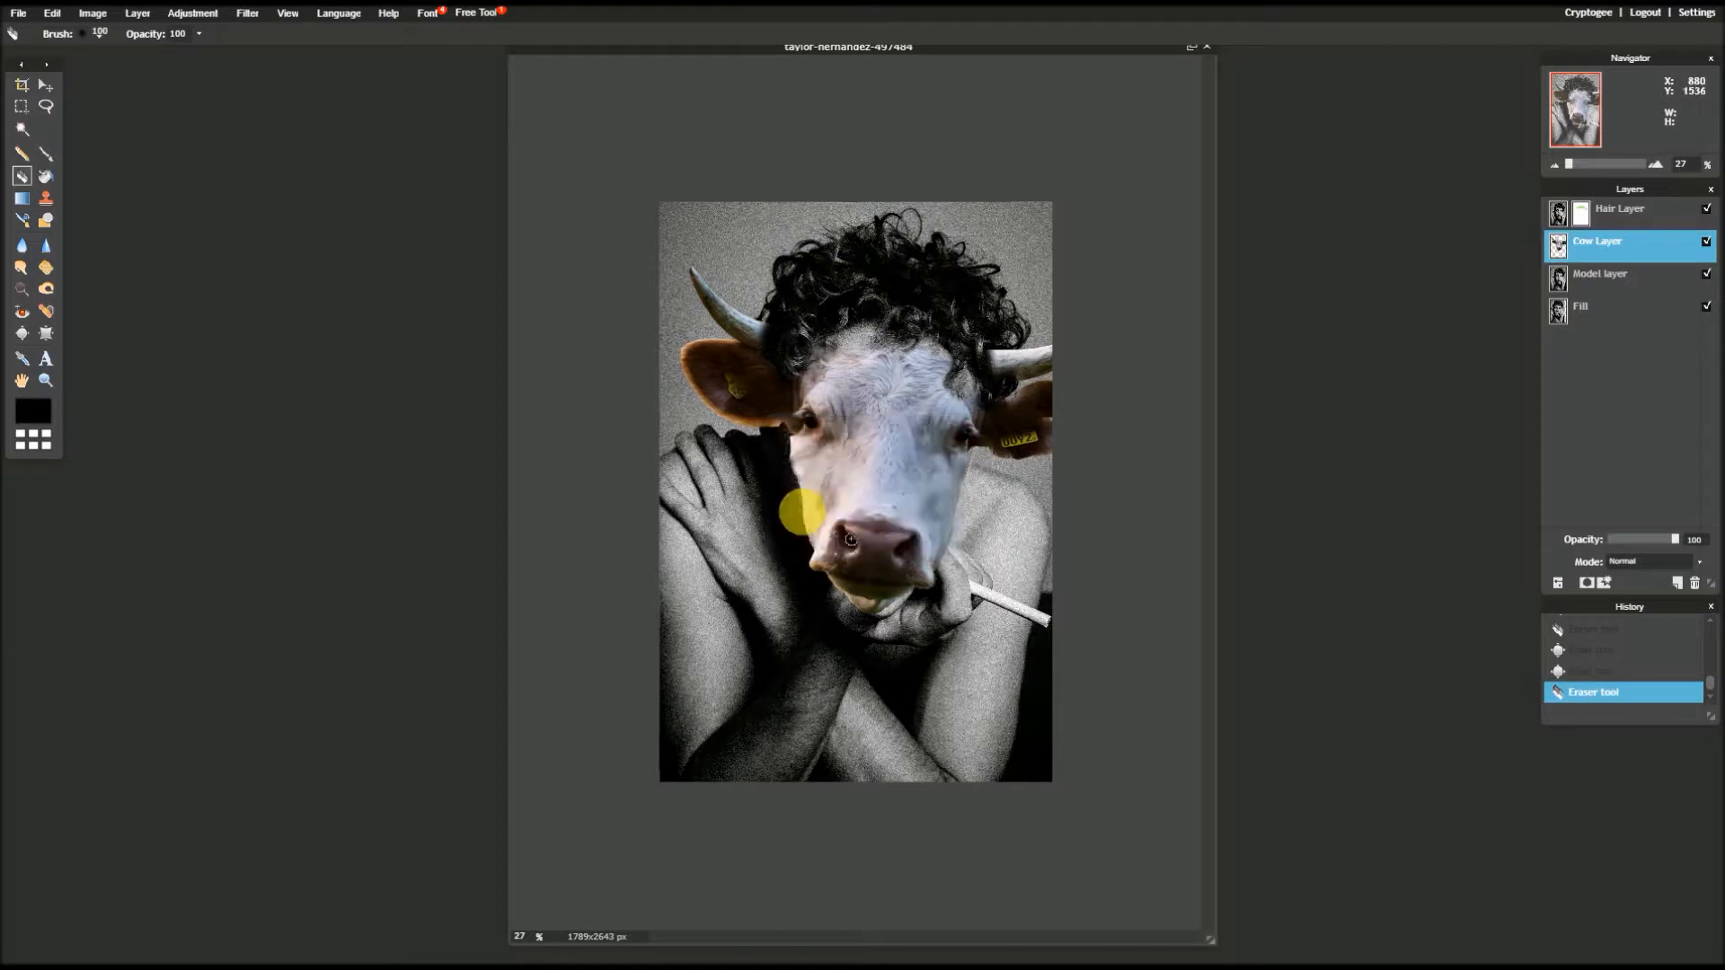
# - Turn the Cow Layer black and white with Hue & Saturation, setting saturation to -100 and lightness to -4
pyautogui.click(190, 13)
pyautogui.click(214, 55)
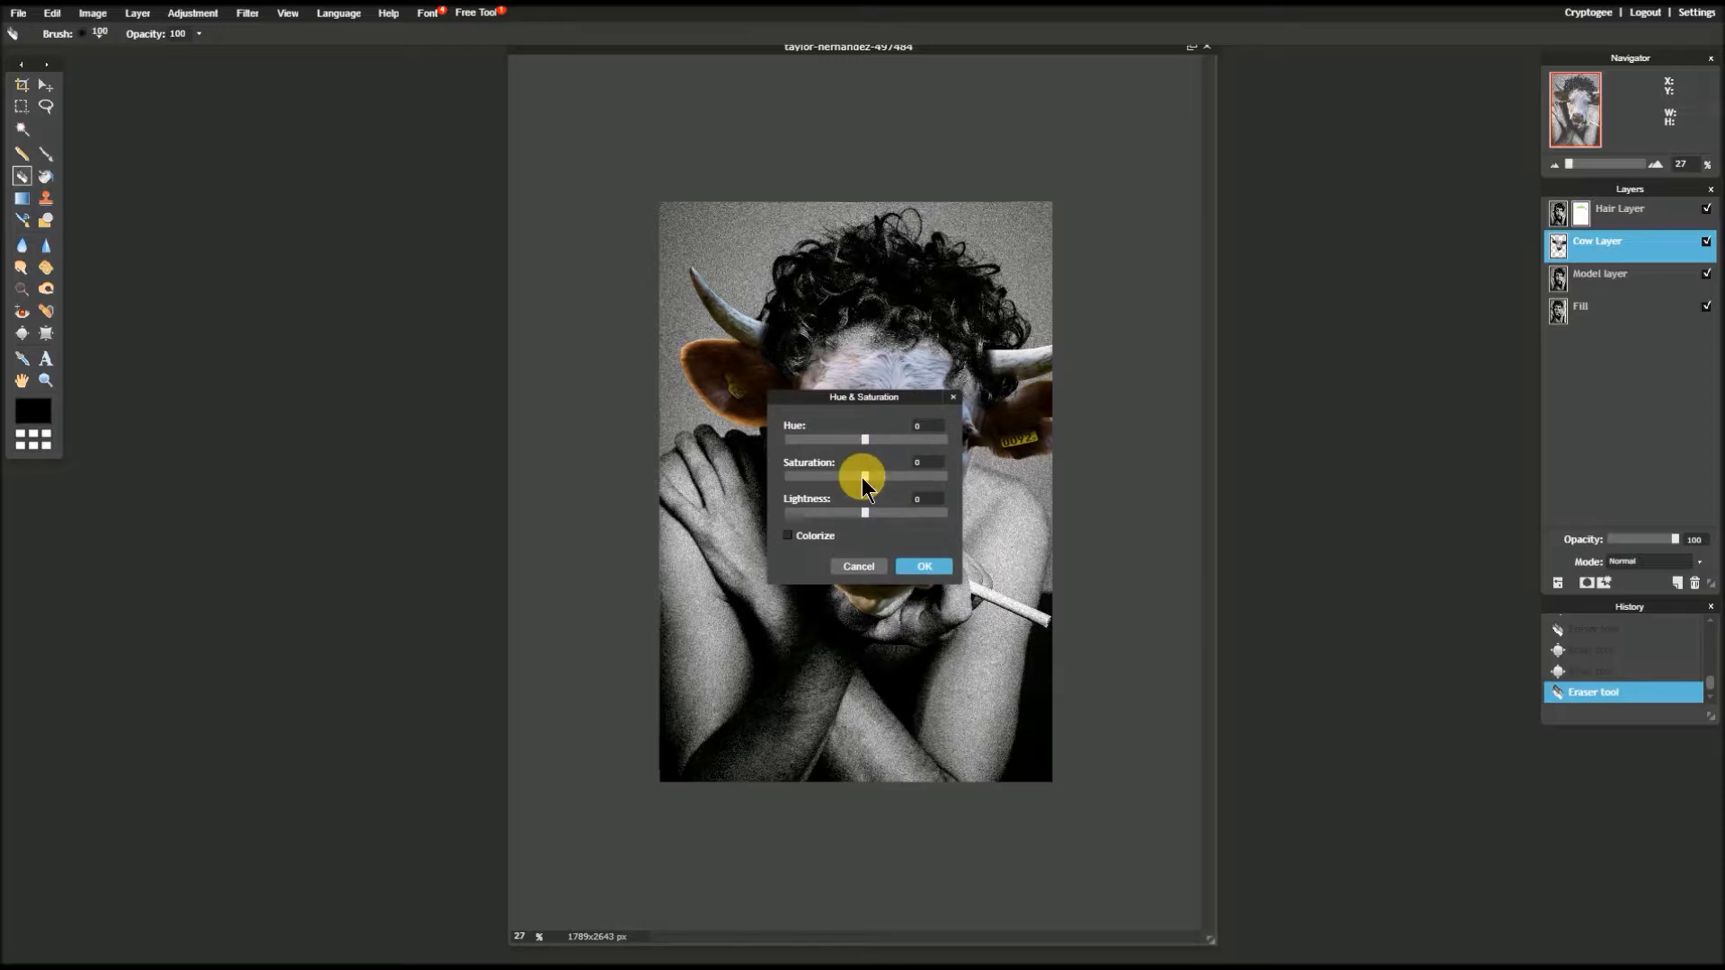
pyautogui.moveTo(839, 483); pyautogui.dragTo(771, 487)
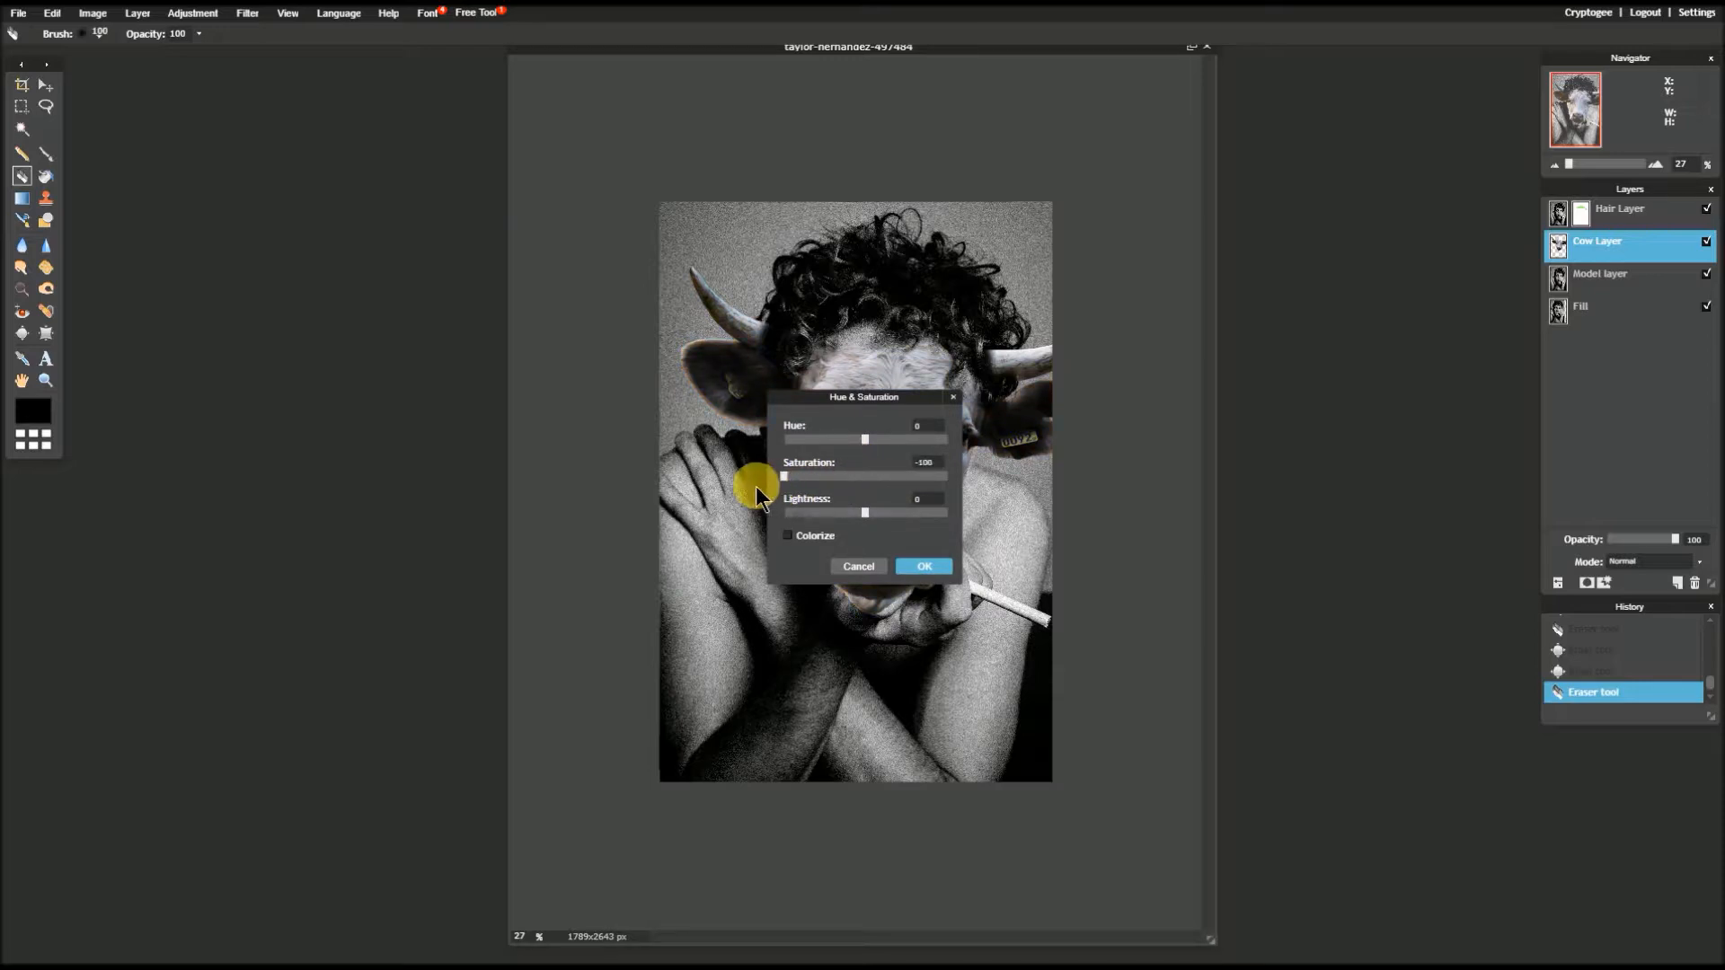
pyautogui.moveTo(815, 401); pyautogui.dragTo(1105, 444)
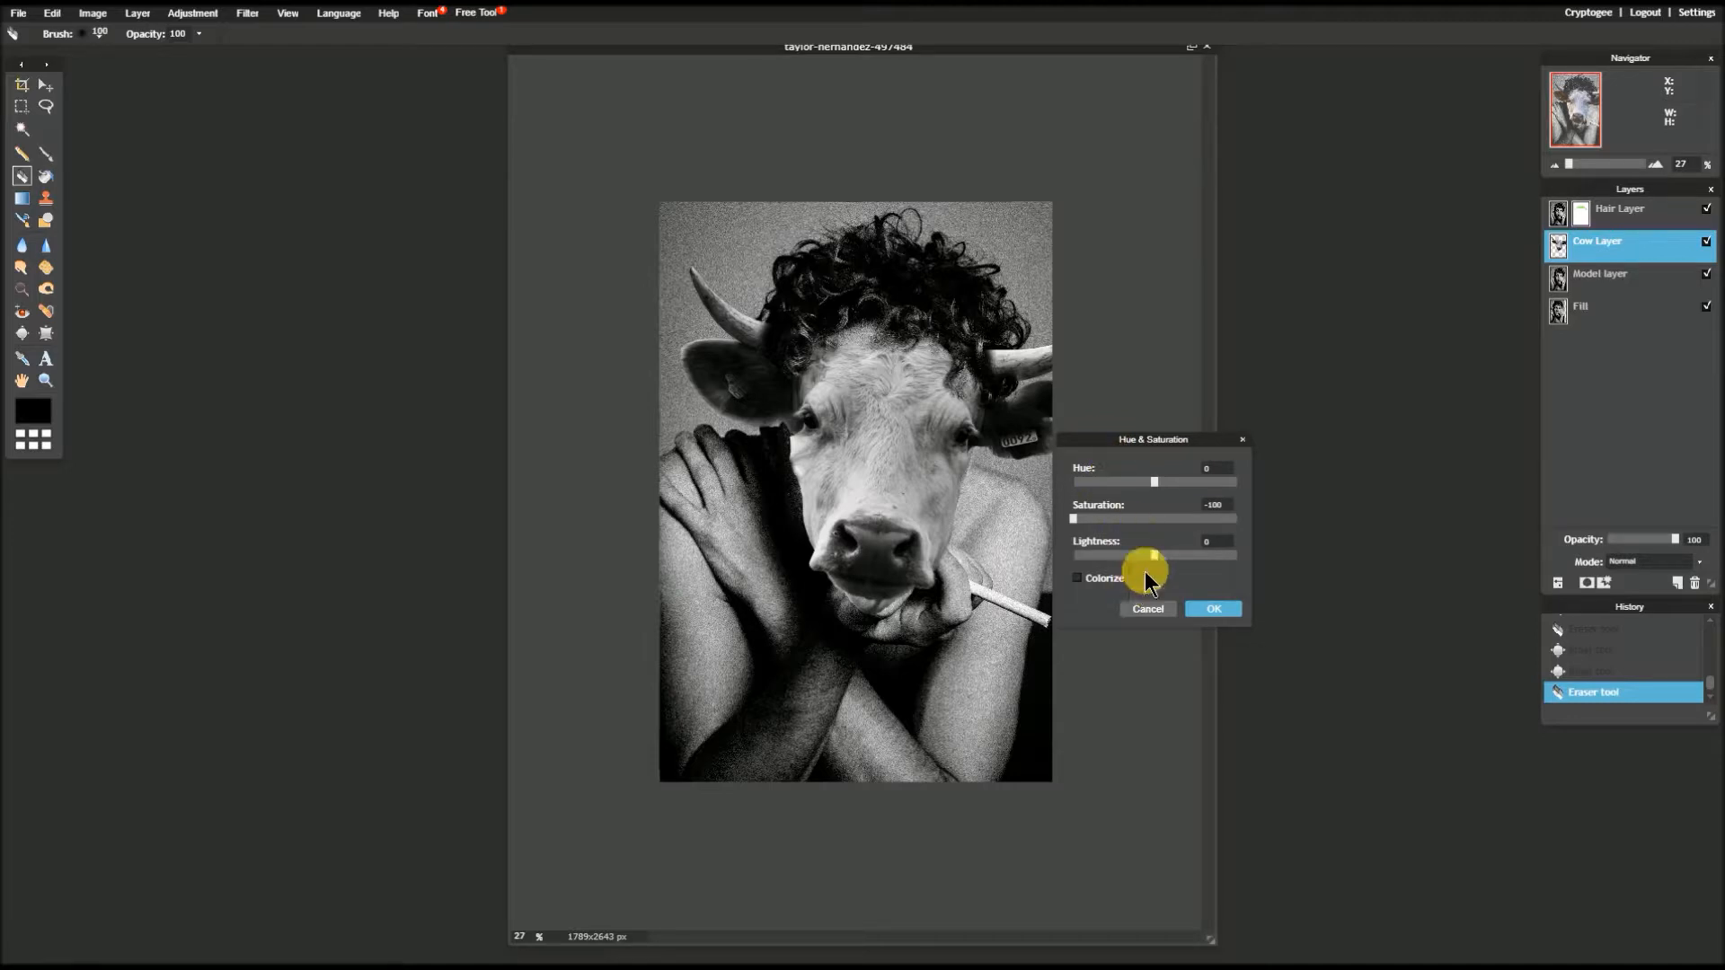
pyautogui.moveTo(1153, 559); pyautogui.dragTo(1149, 555)
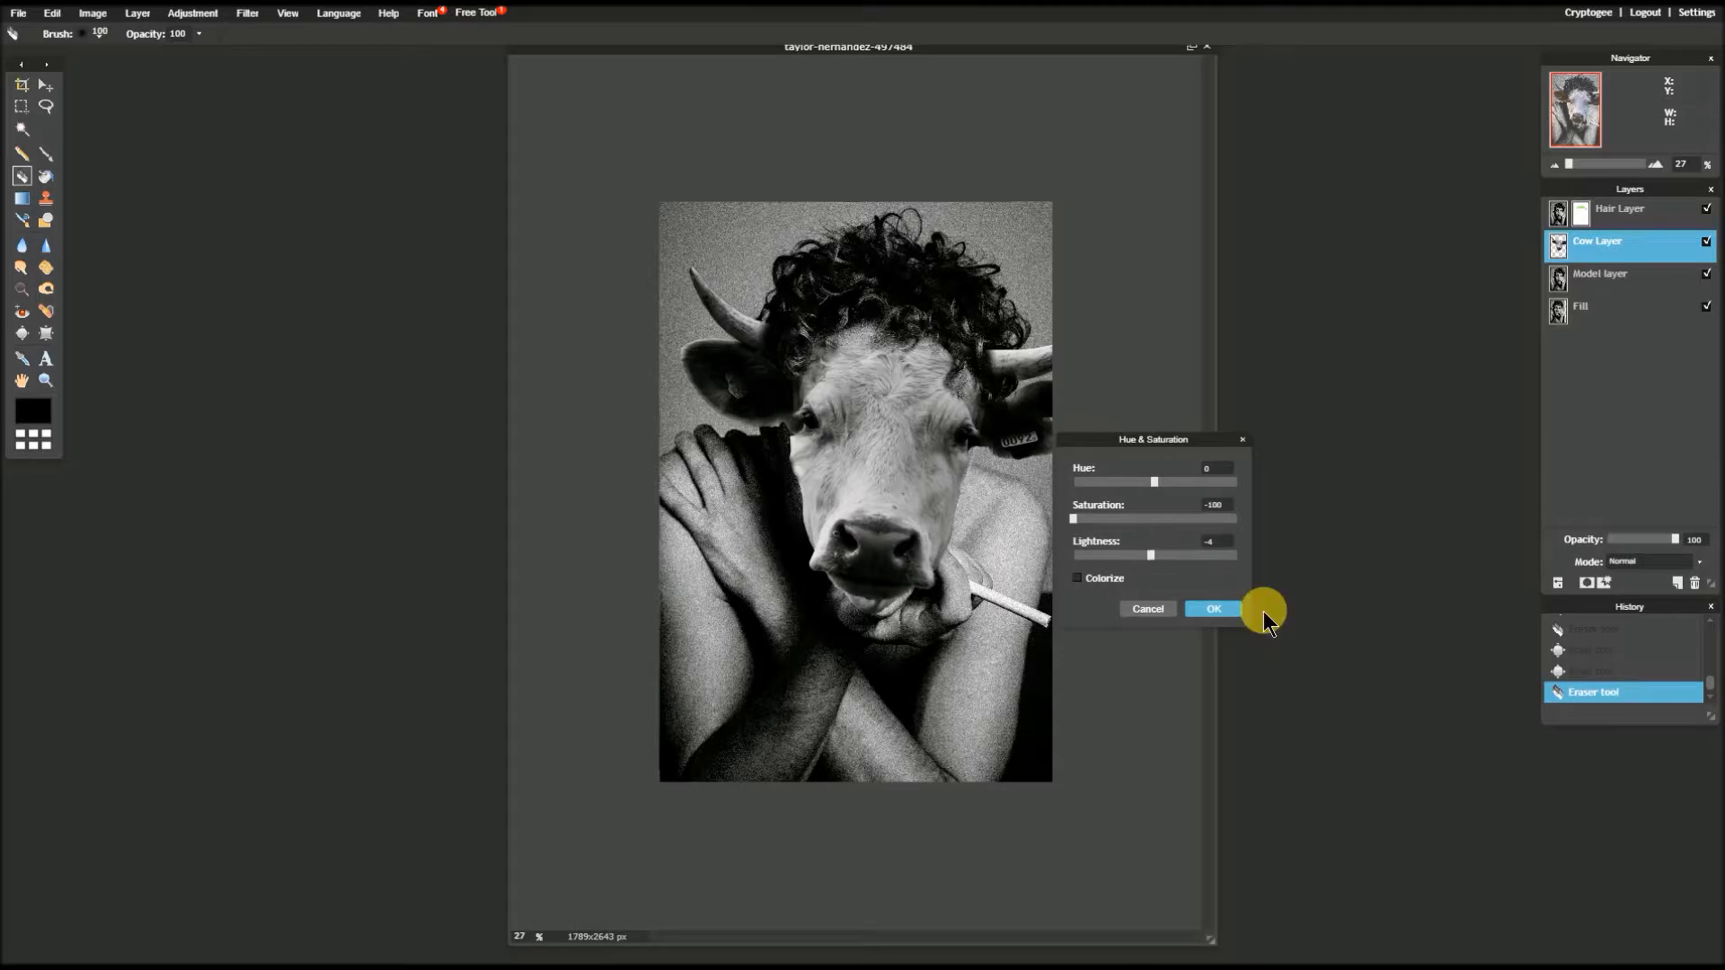
pyautogui.click(1213, 610)
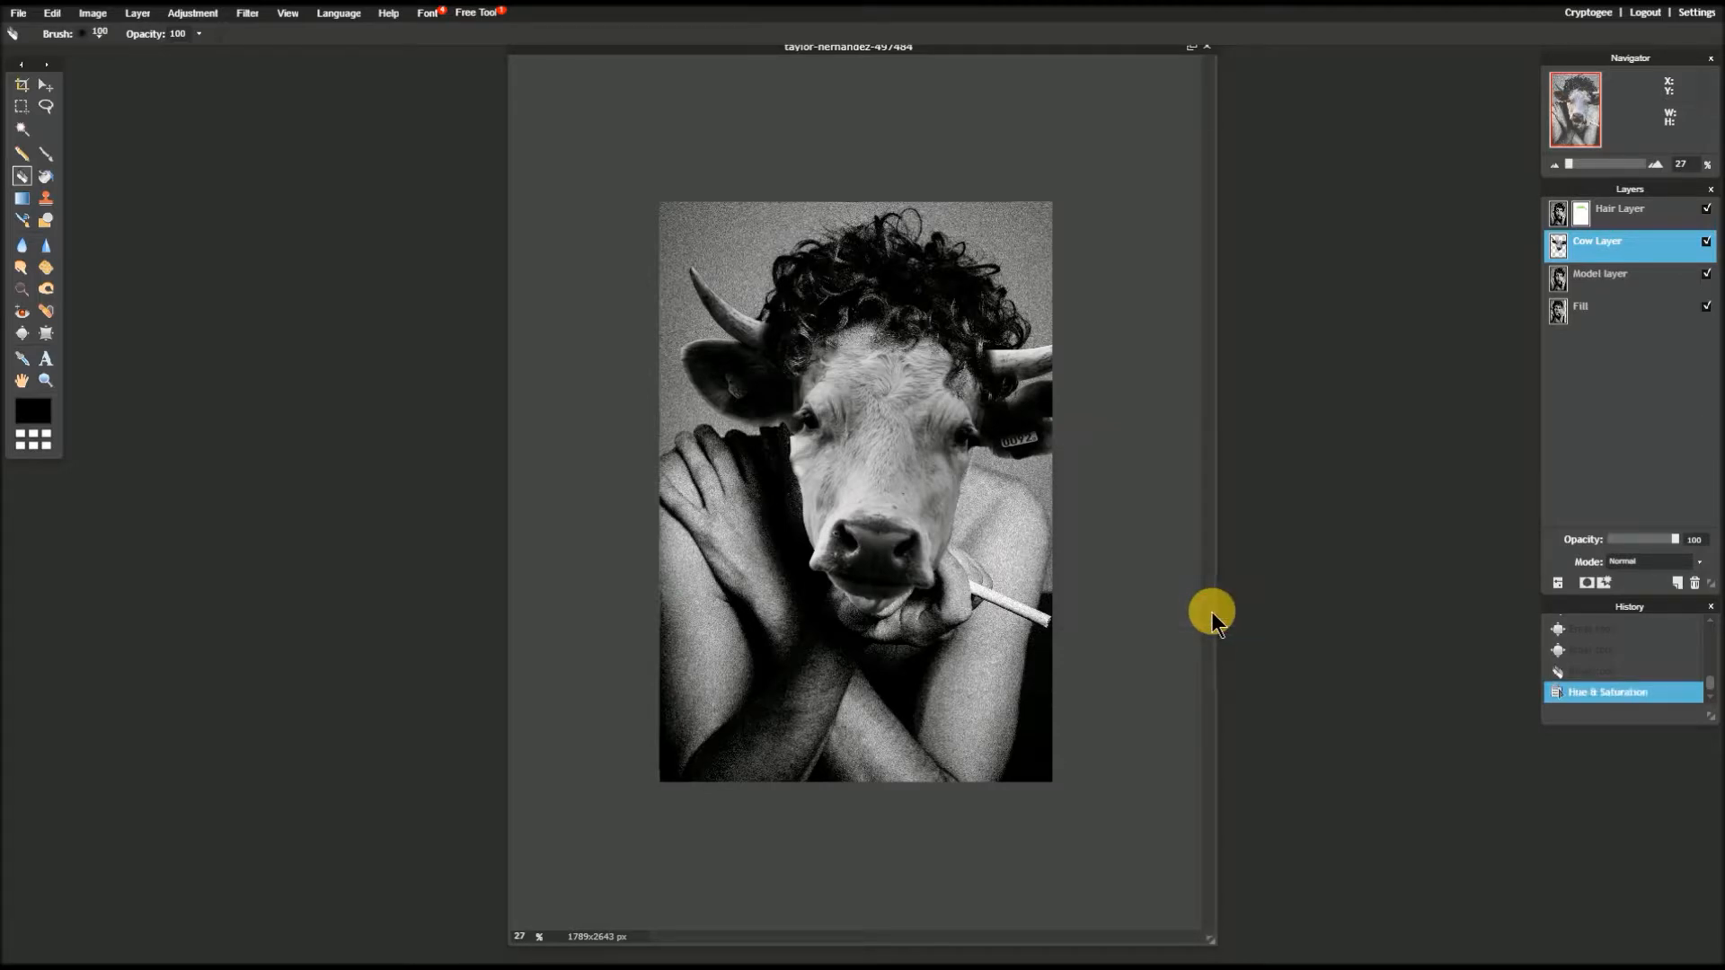
# - Apply a gentle S-shaped Curves adjustment with darkened midtones to the Cow Layer, and toggle the layer's visibility to compare with the original portrait
pyautogui.click(196, 14)
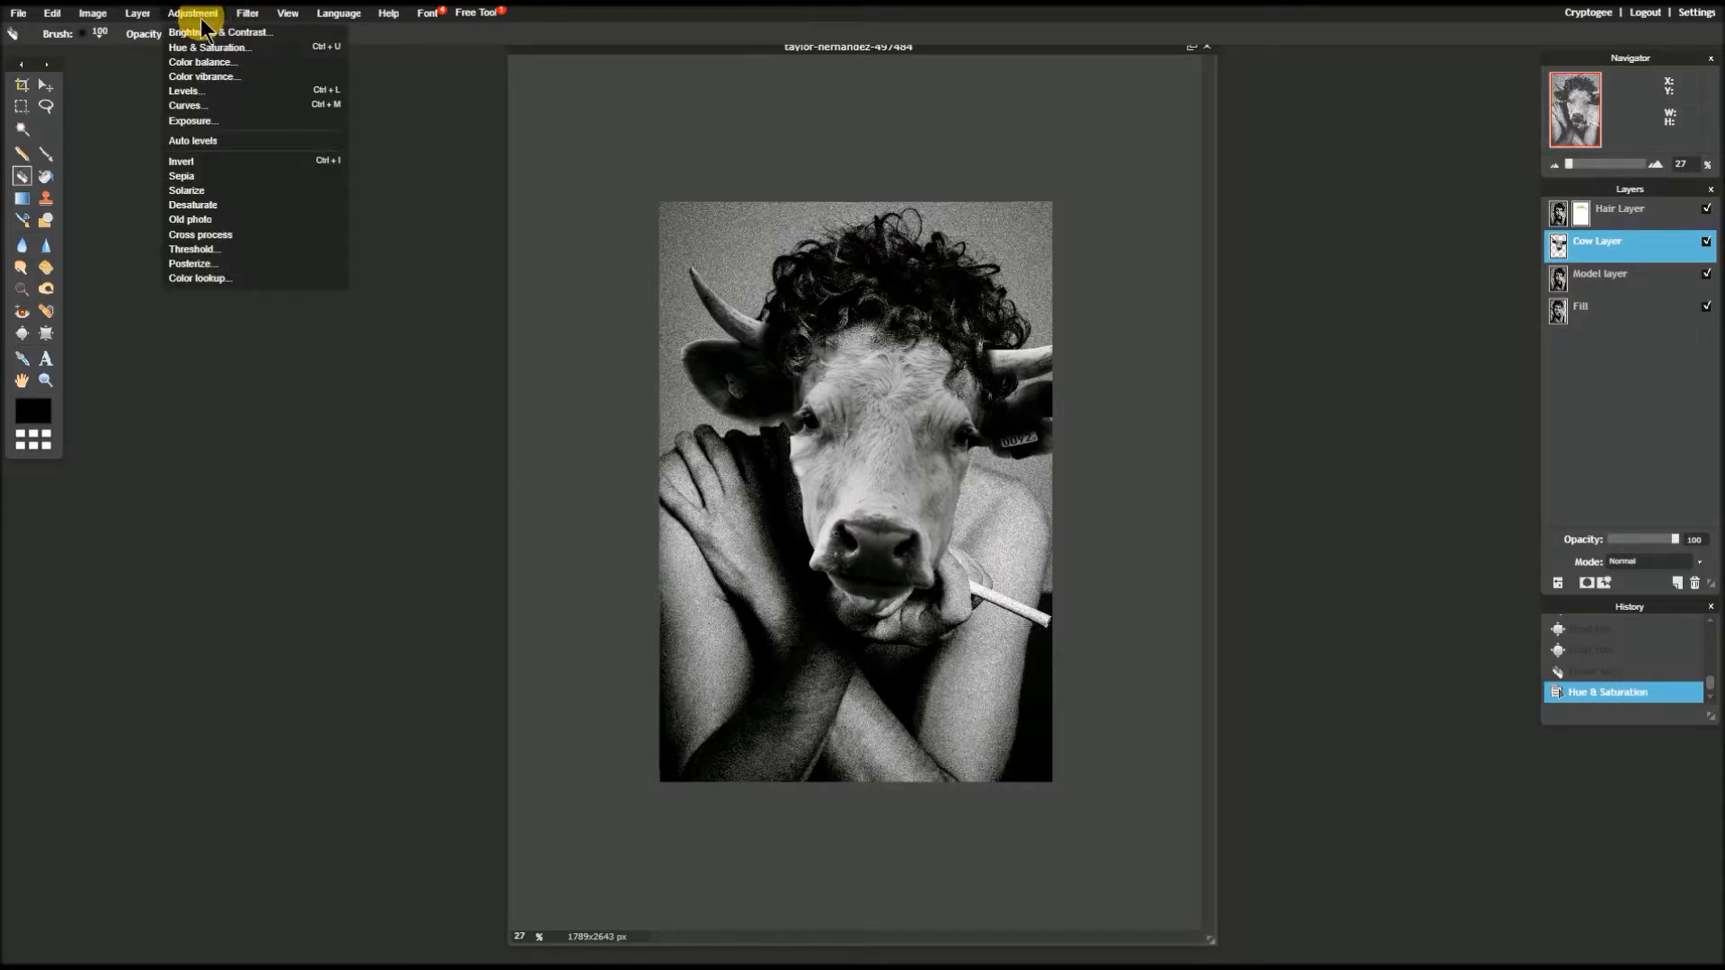
pyautogui.click(239, 112)
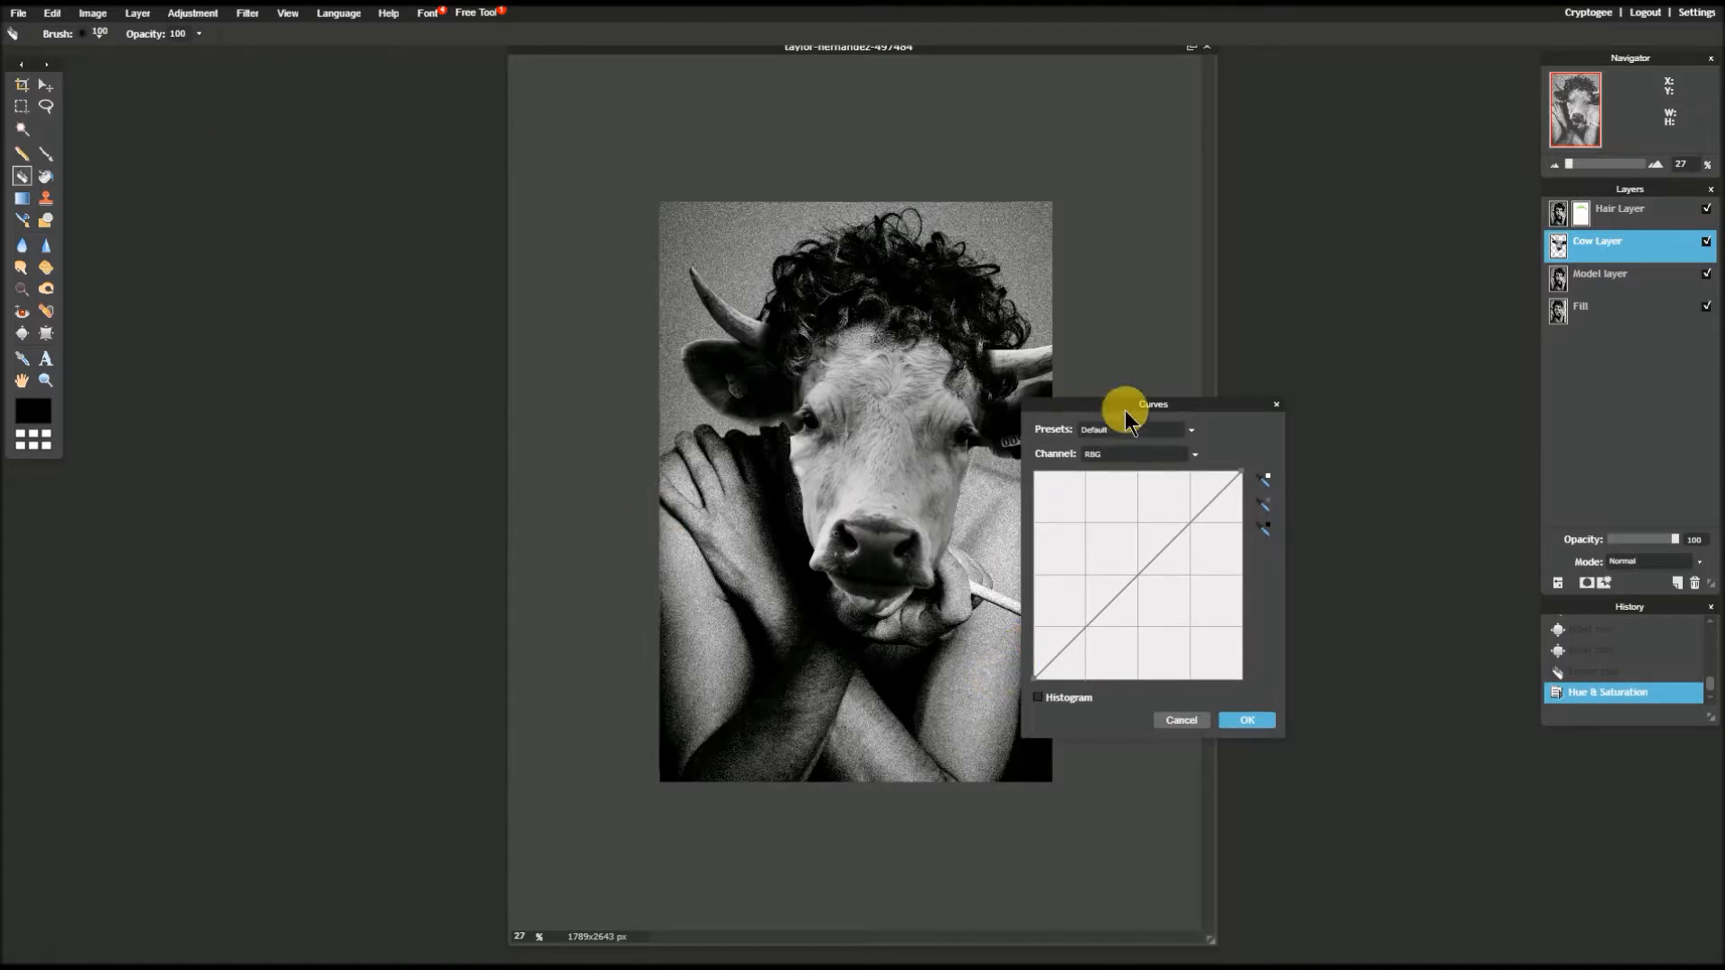
pyautogui.moveTo(1127, 409); pyautogui.dragTo(1172, 330)
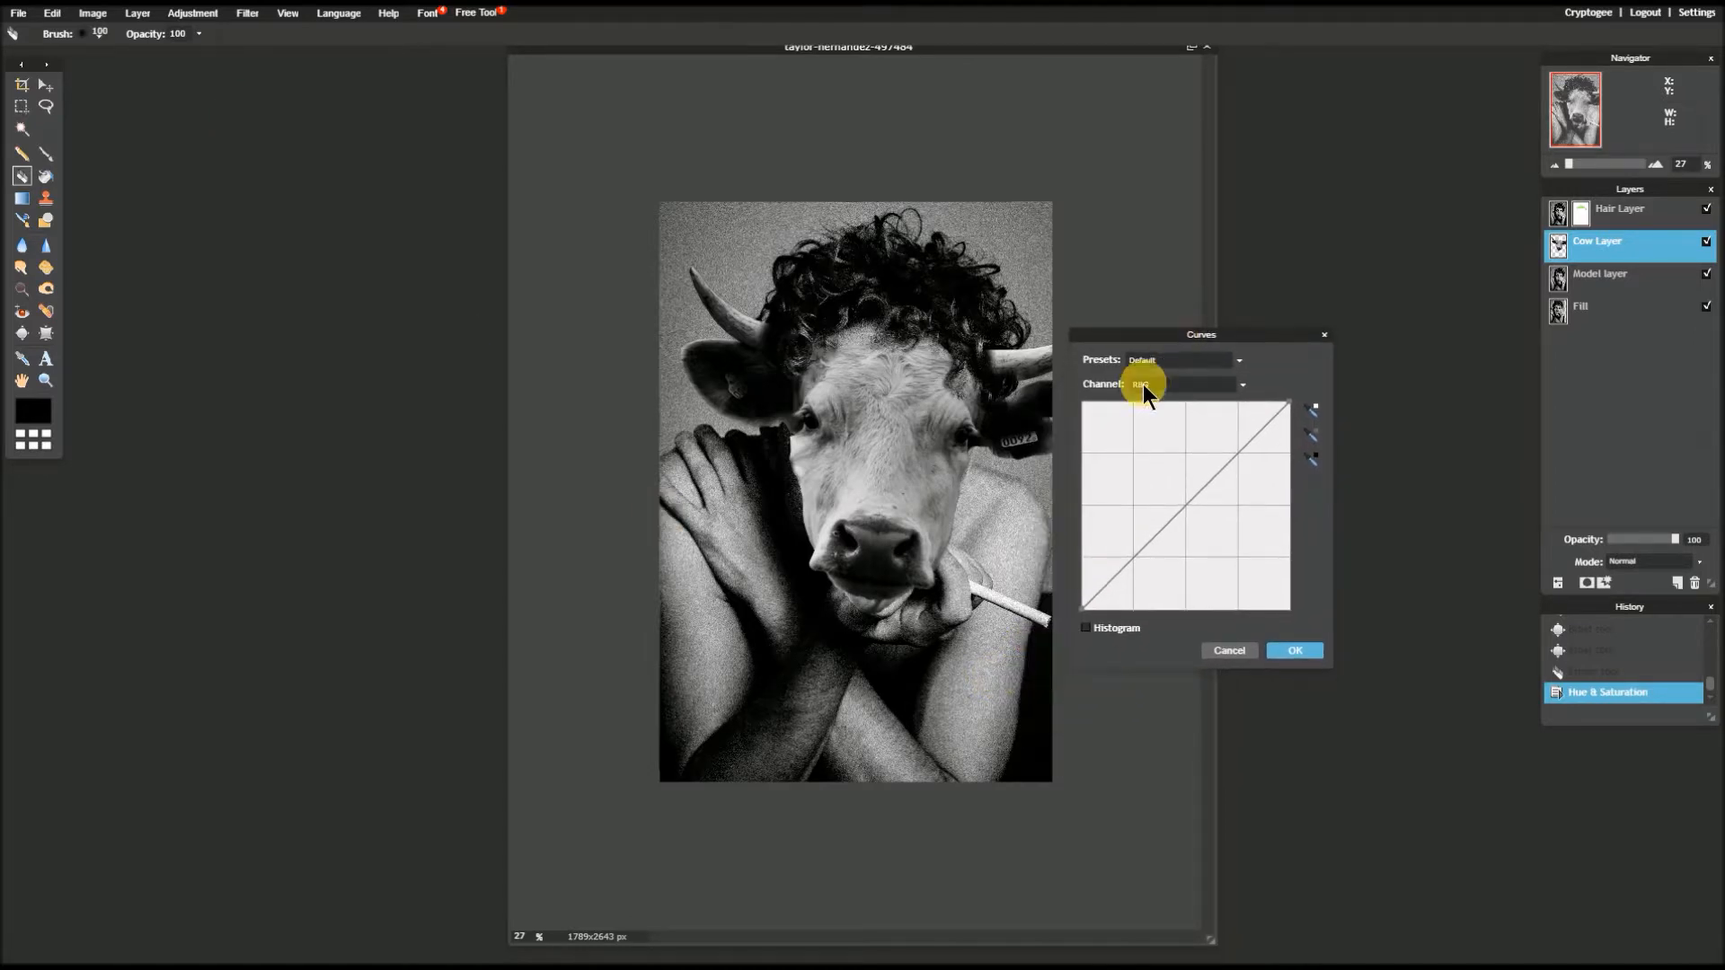
pyautogui.click(1123, 569)
pyautogui.moveTo(1124, 570); pyautogui.dragTo(1127, 573)
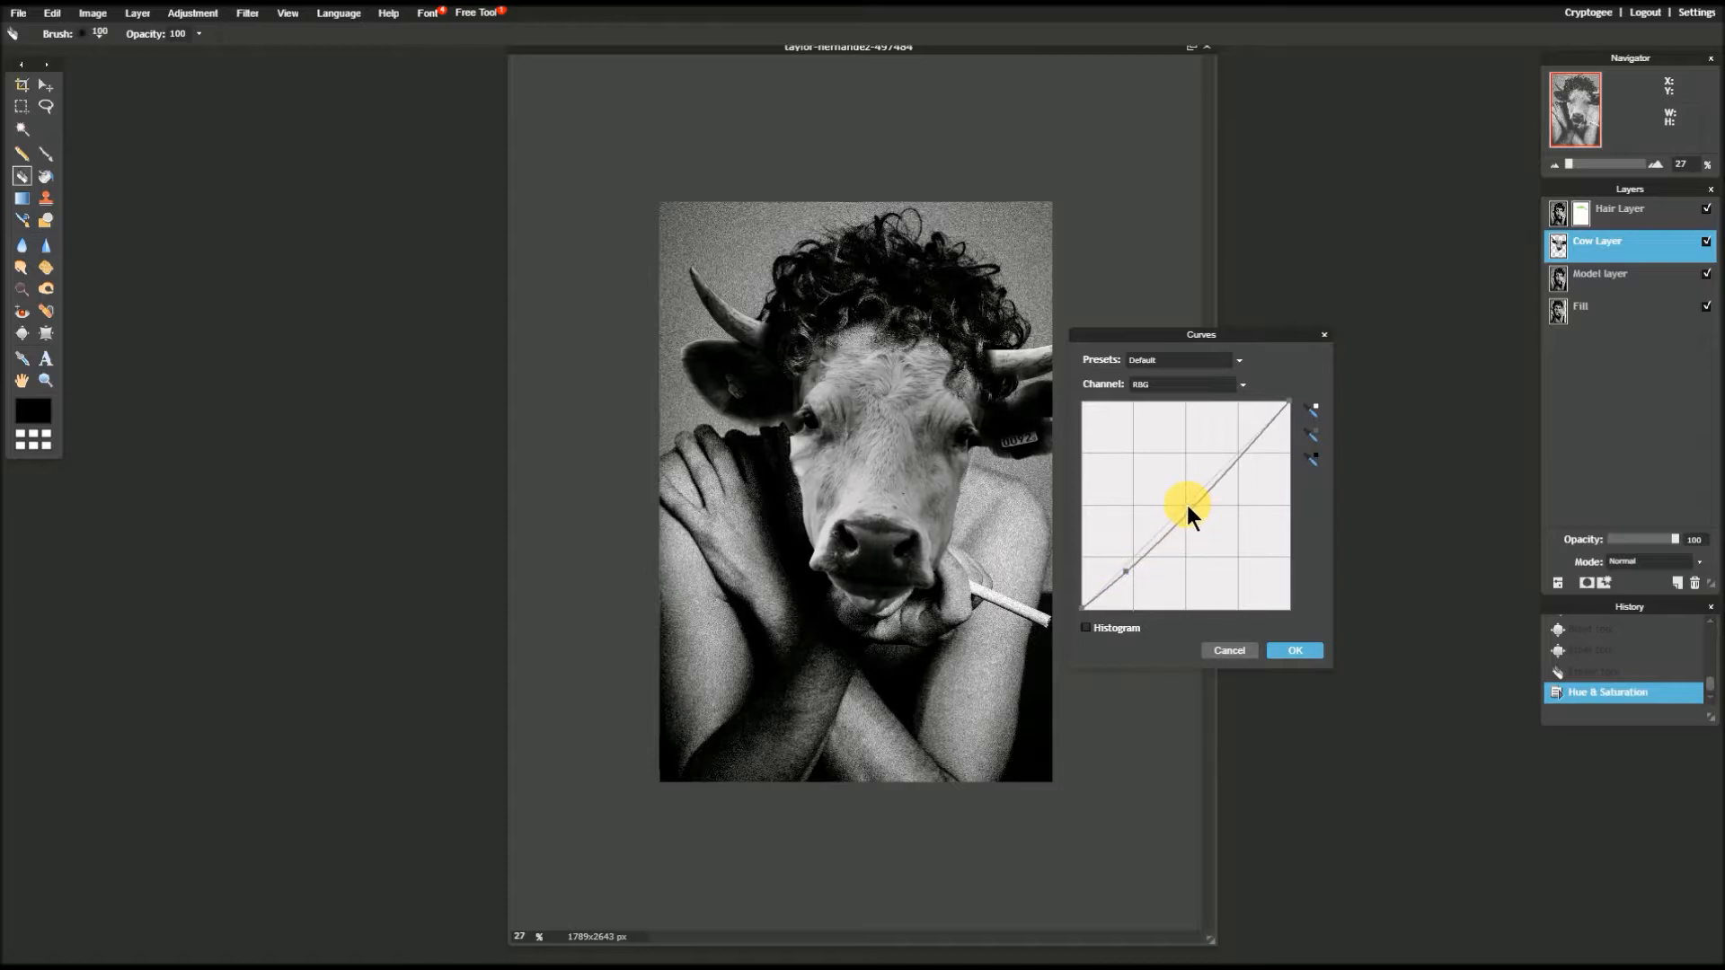
pyautogui.moveTo(1264, 424); pyautogui.dragTo(1259, 424)
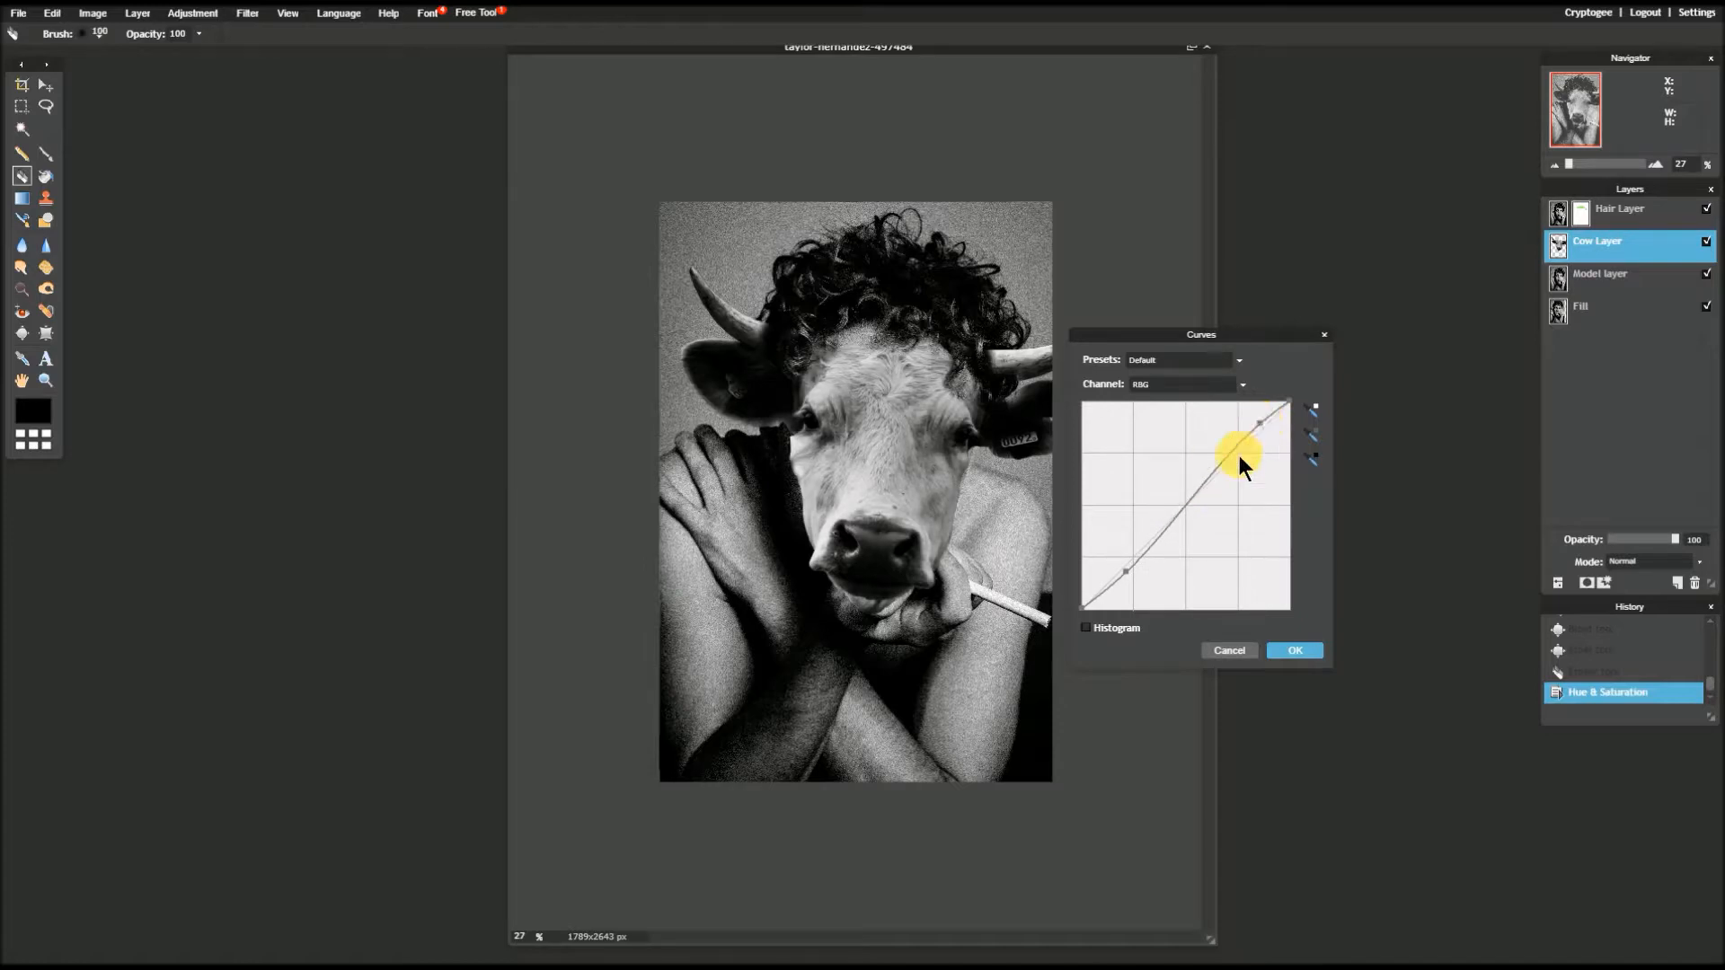
pyautogui.moveTo(1168, 524); pyautogui.dragTo(1179, 530)
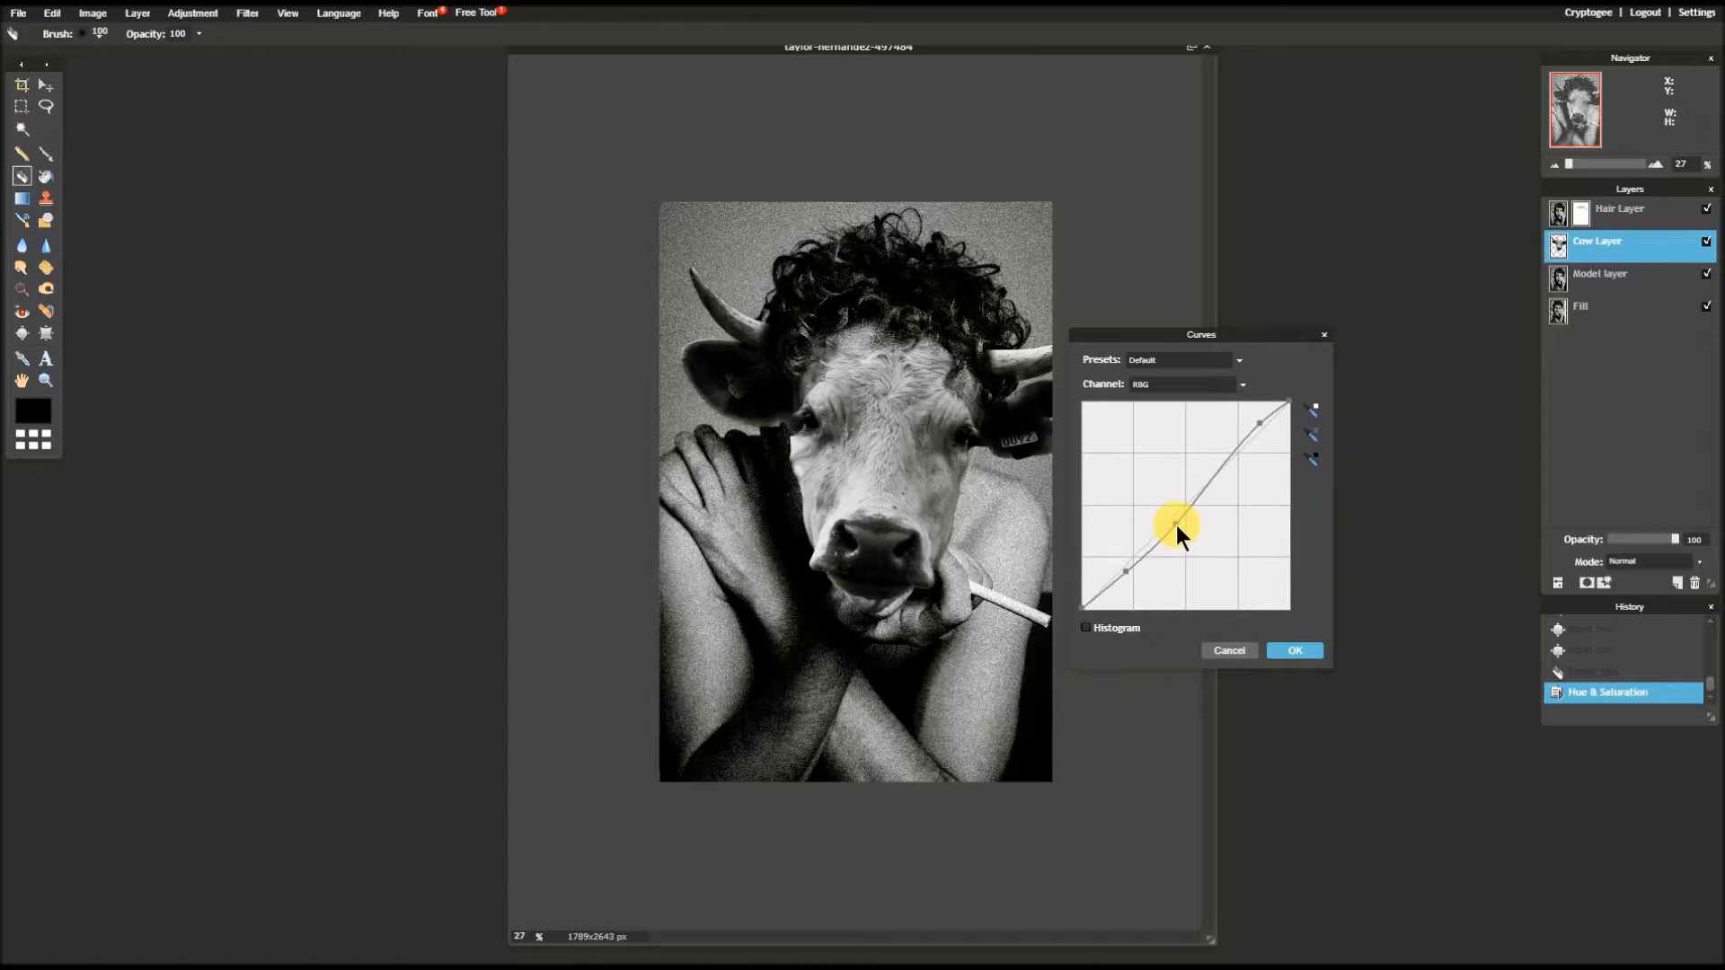
pyautogui.moveTo(1179, 523); pyautogui.dragTo(1181, 526)
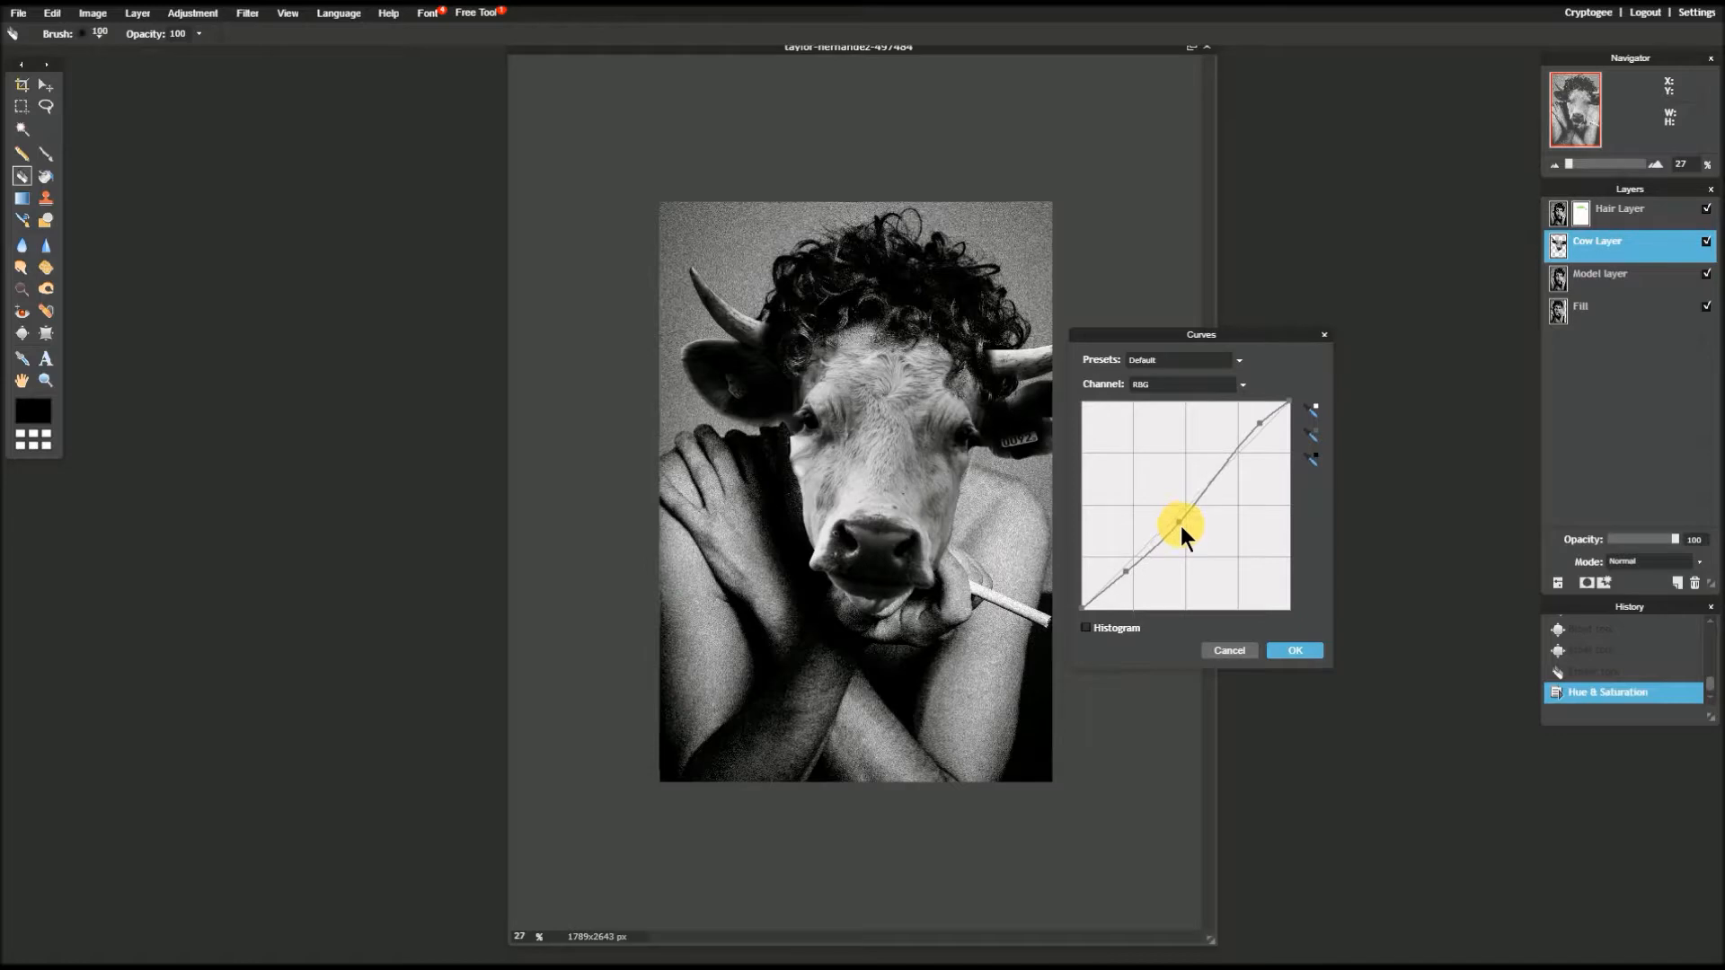
pyautogui.click(1296, 652)
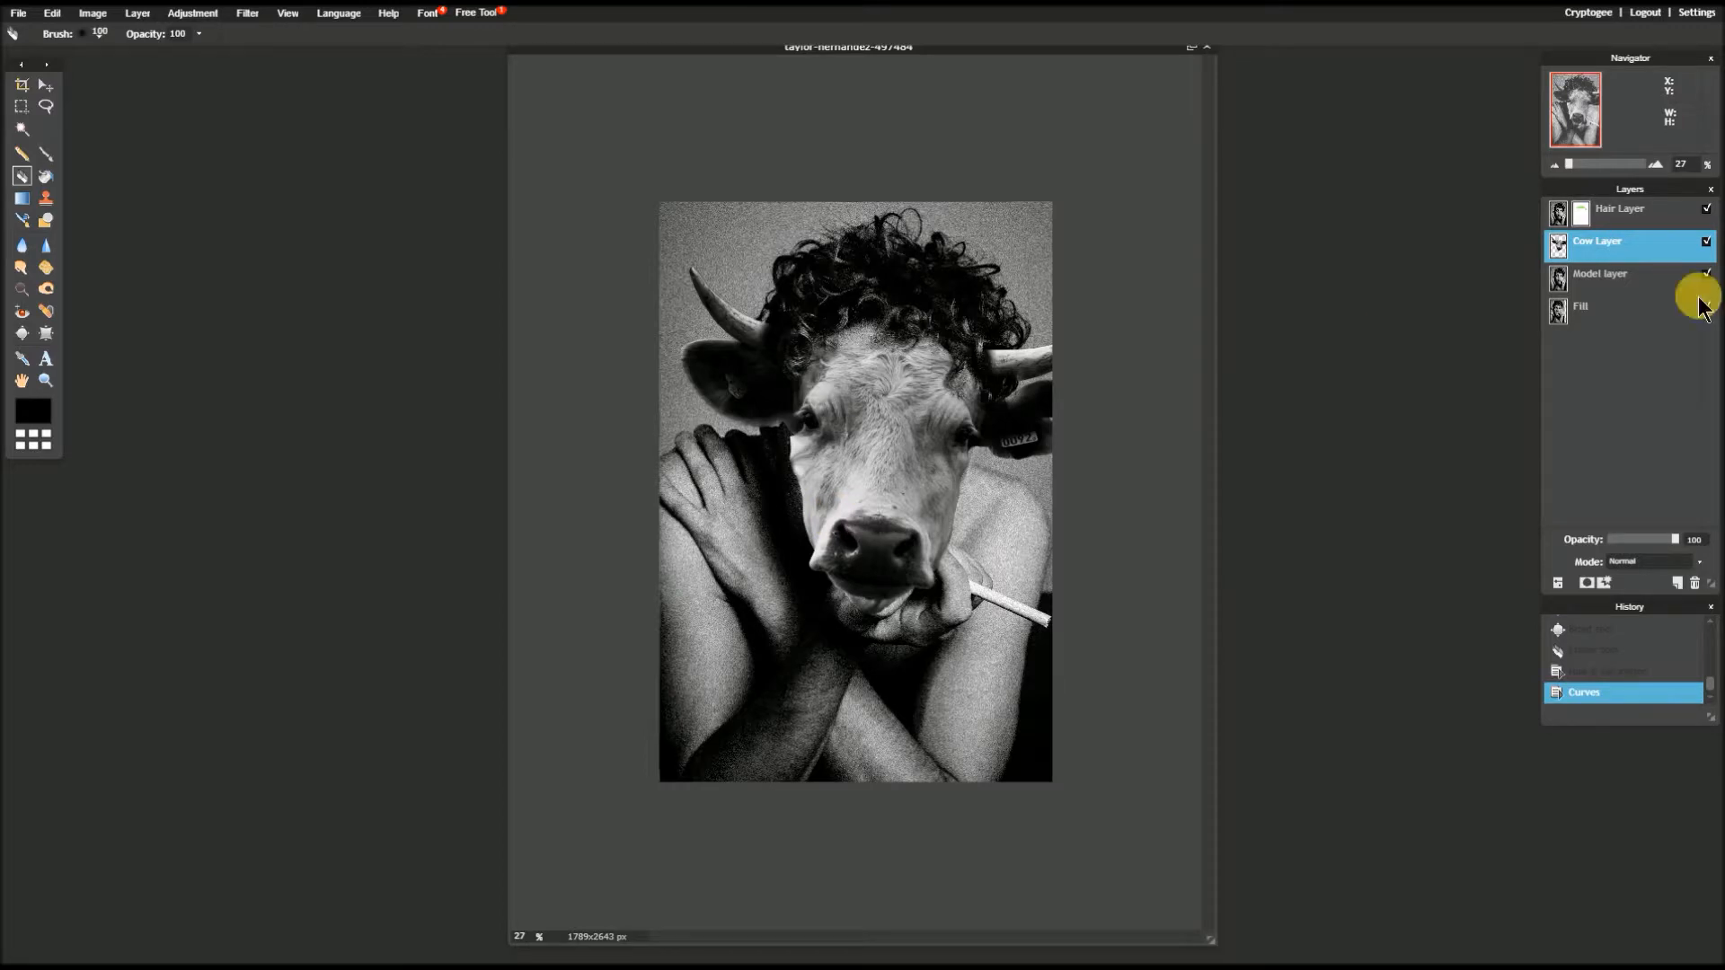
pyautogui.click(1706, 242)
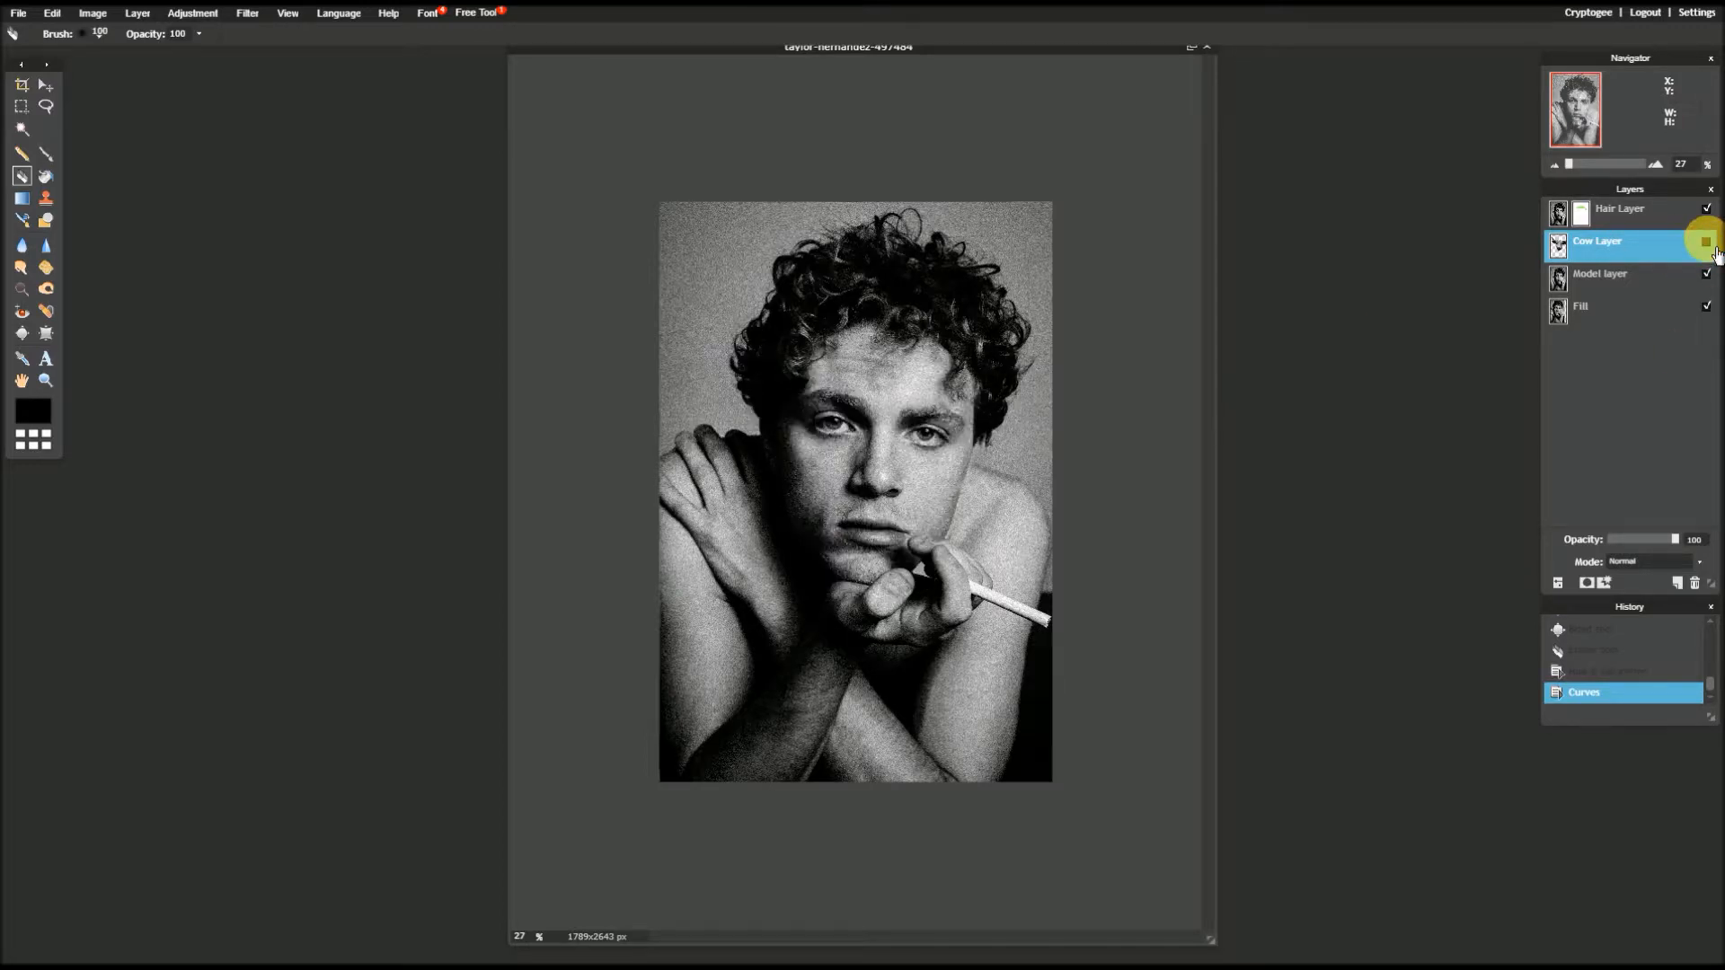
pyautogui.click(1706, 242)
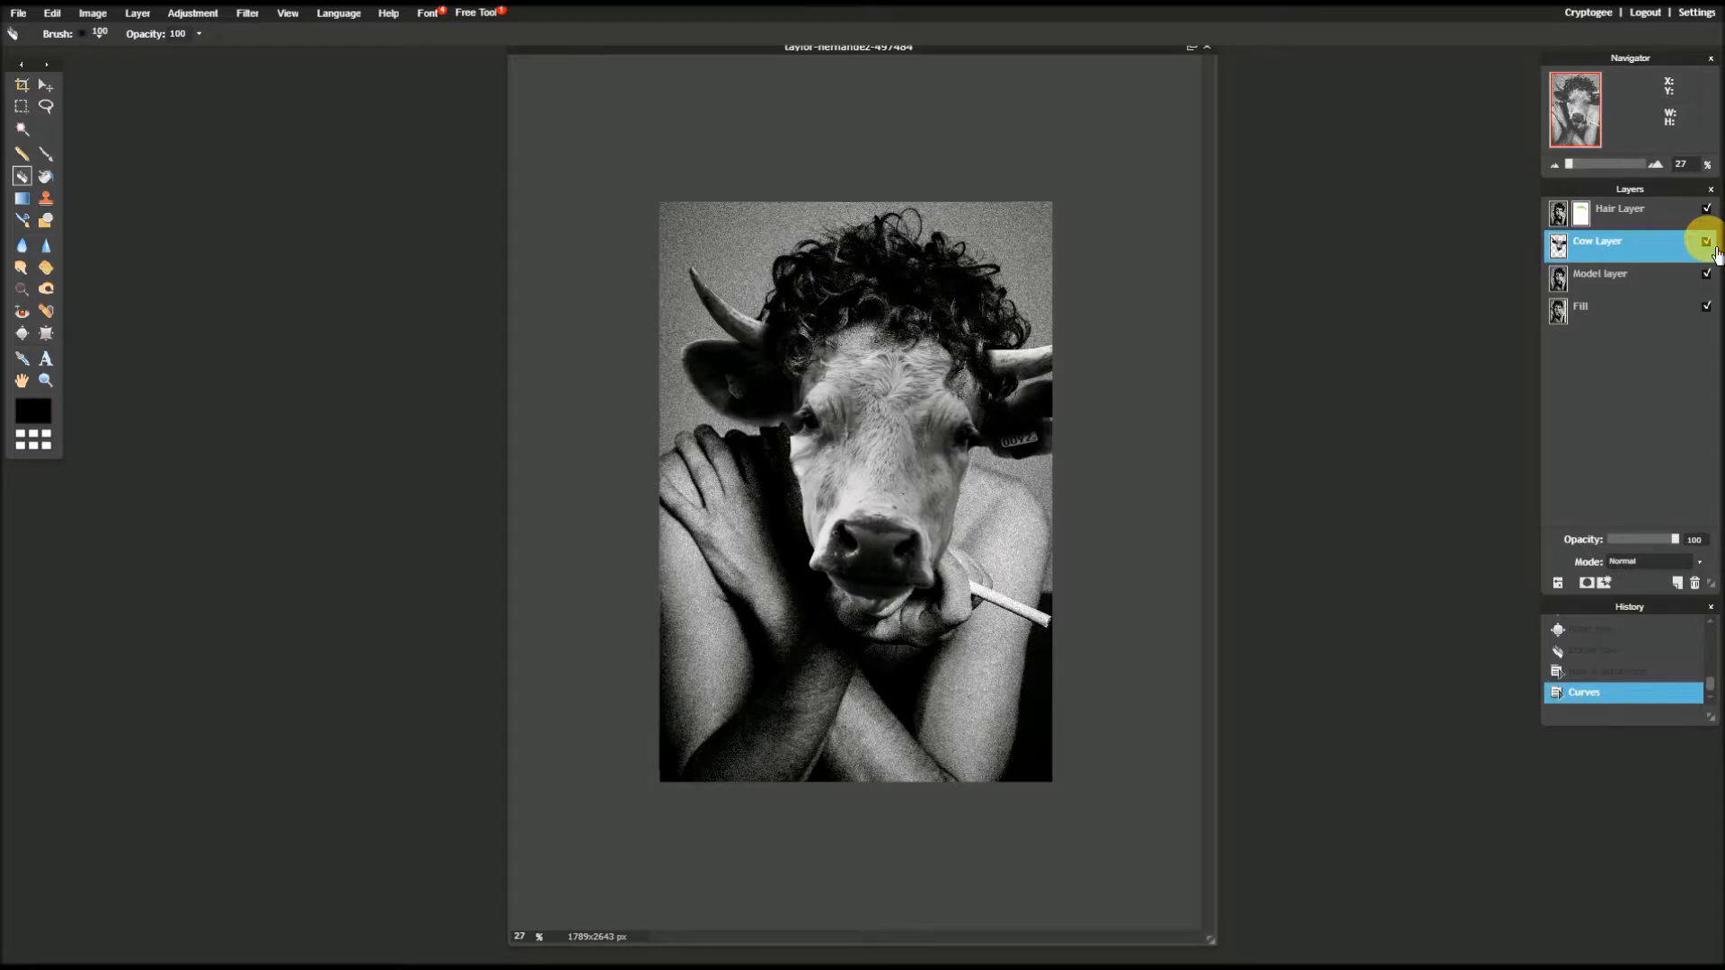
# - Toggle the Cow Layer's visibility to compare the cow's tones with the original portrait
pyautogui.click(1706, 242)
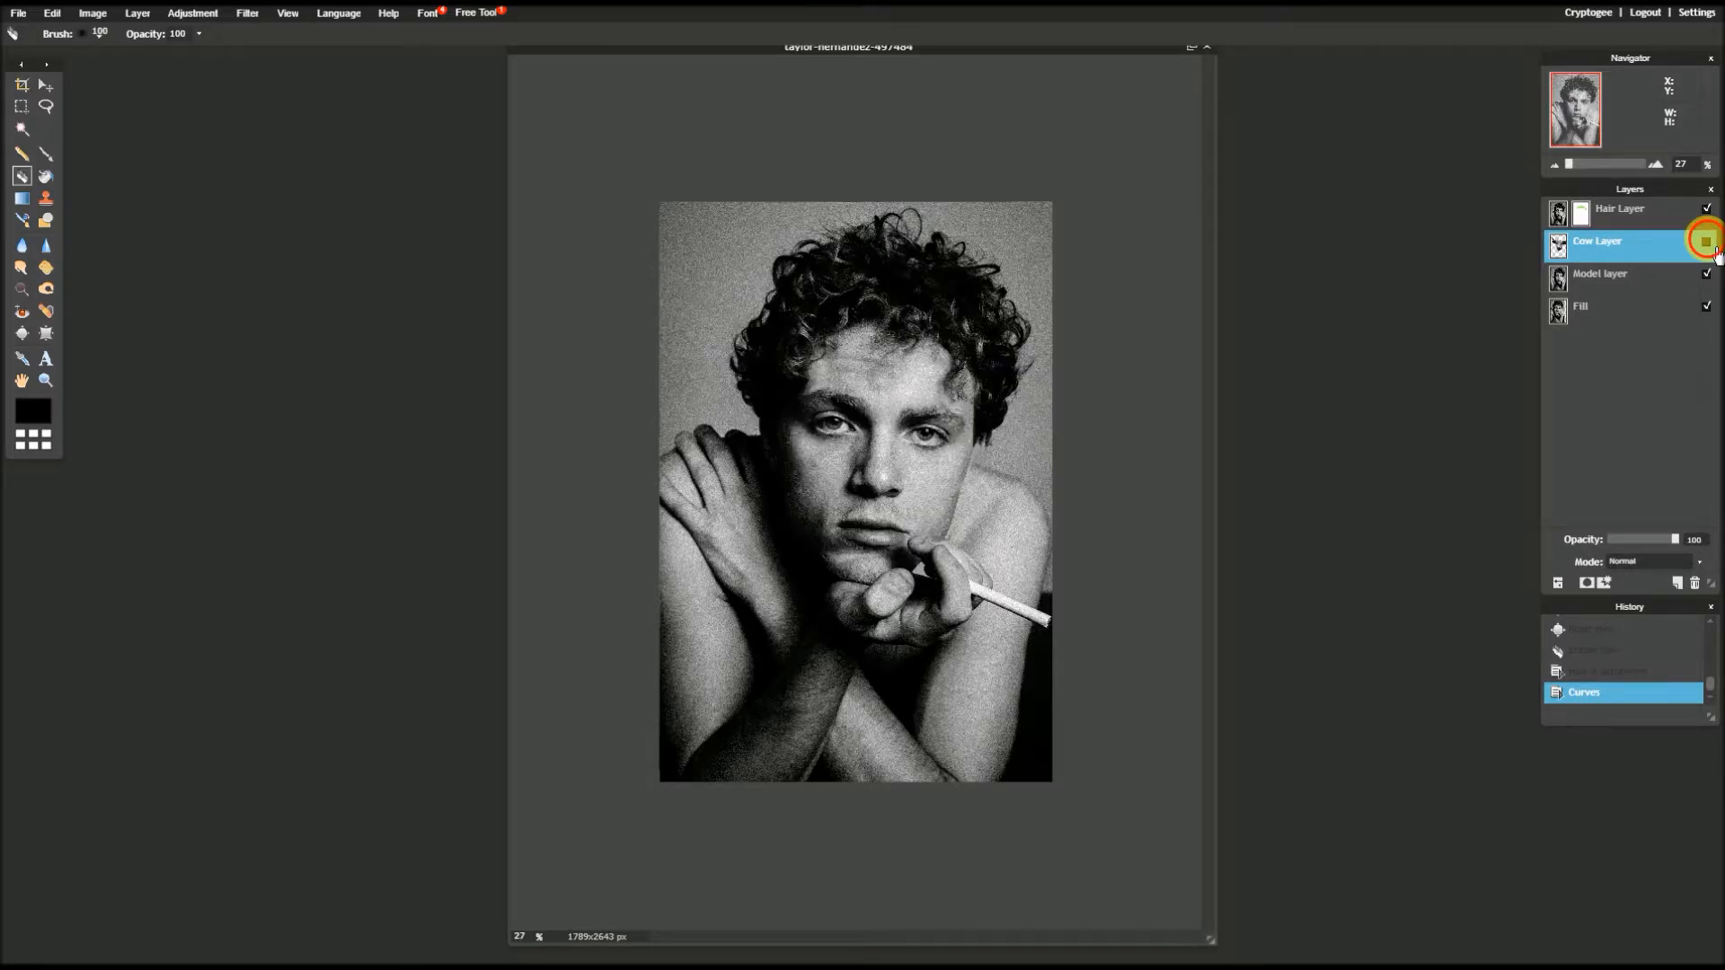
pyautogui.click(1707, 243)
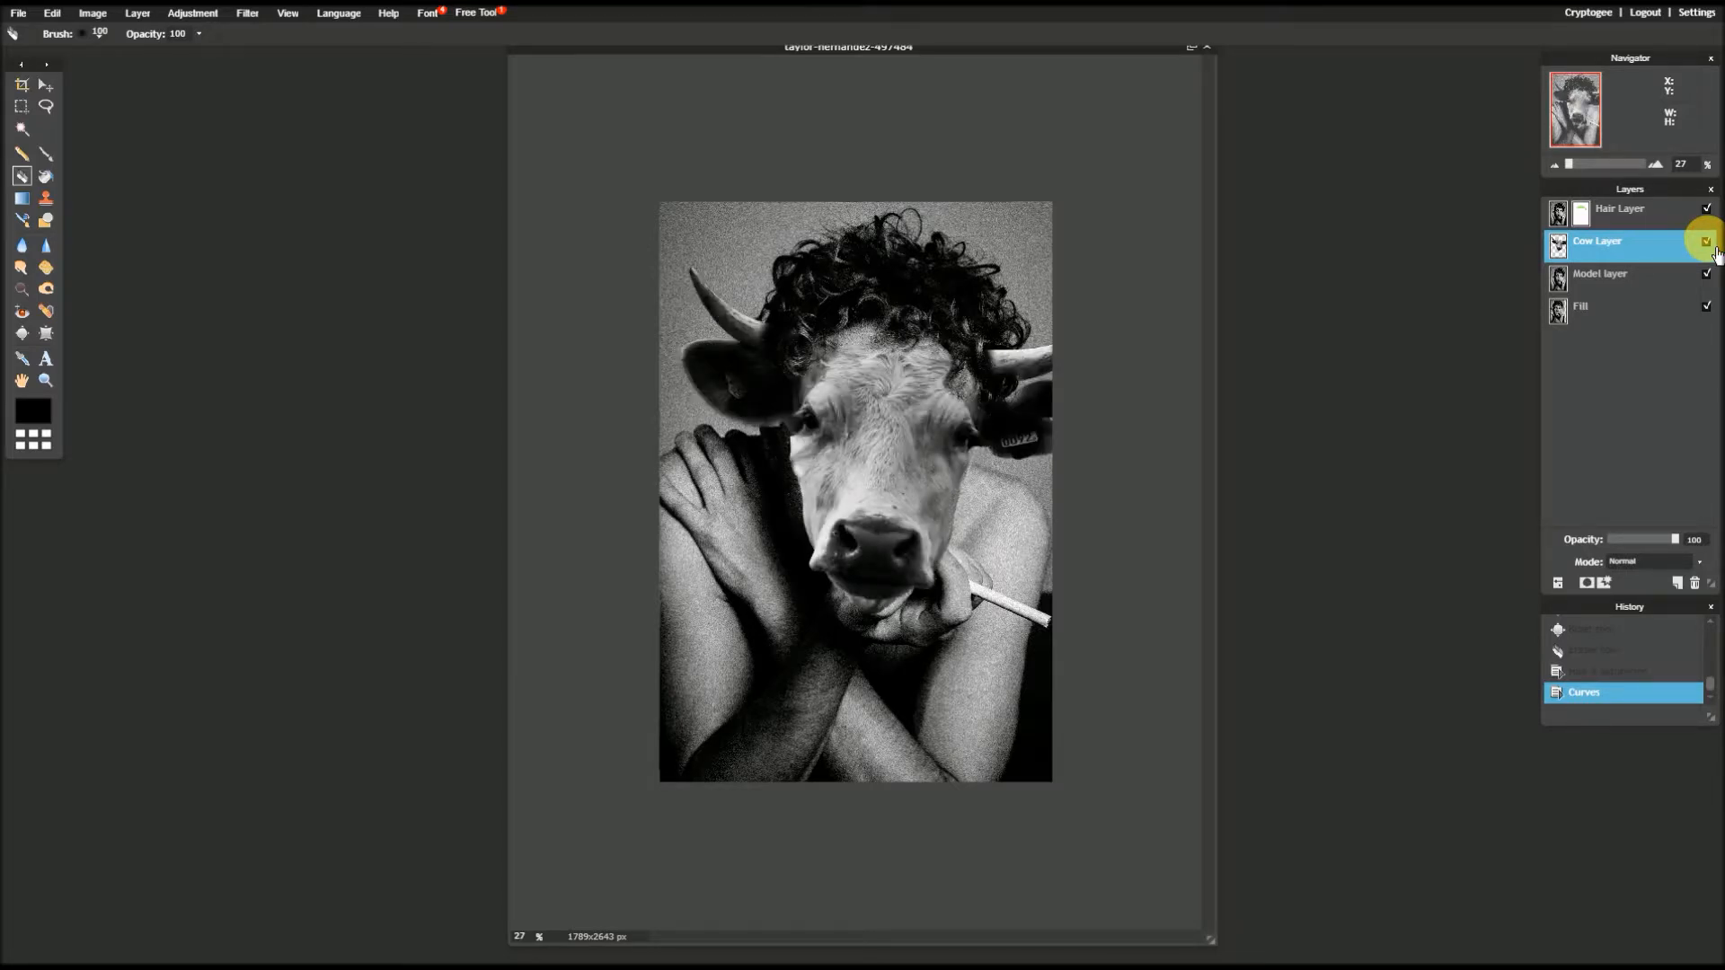
pyautogui.click(1706, 242)
pyautogui.click(1706, 242)
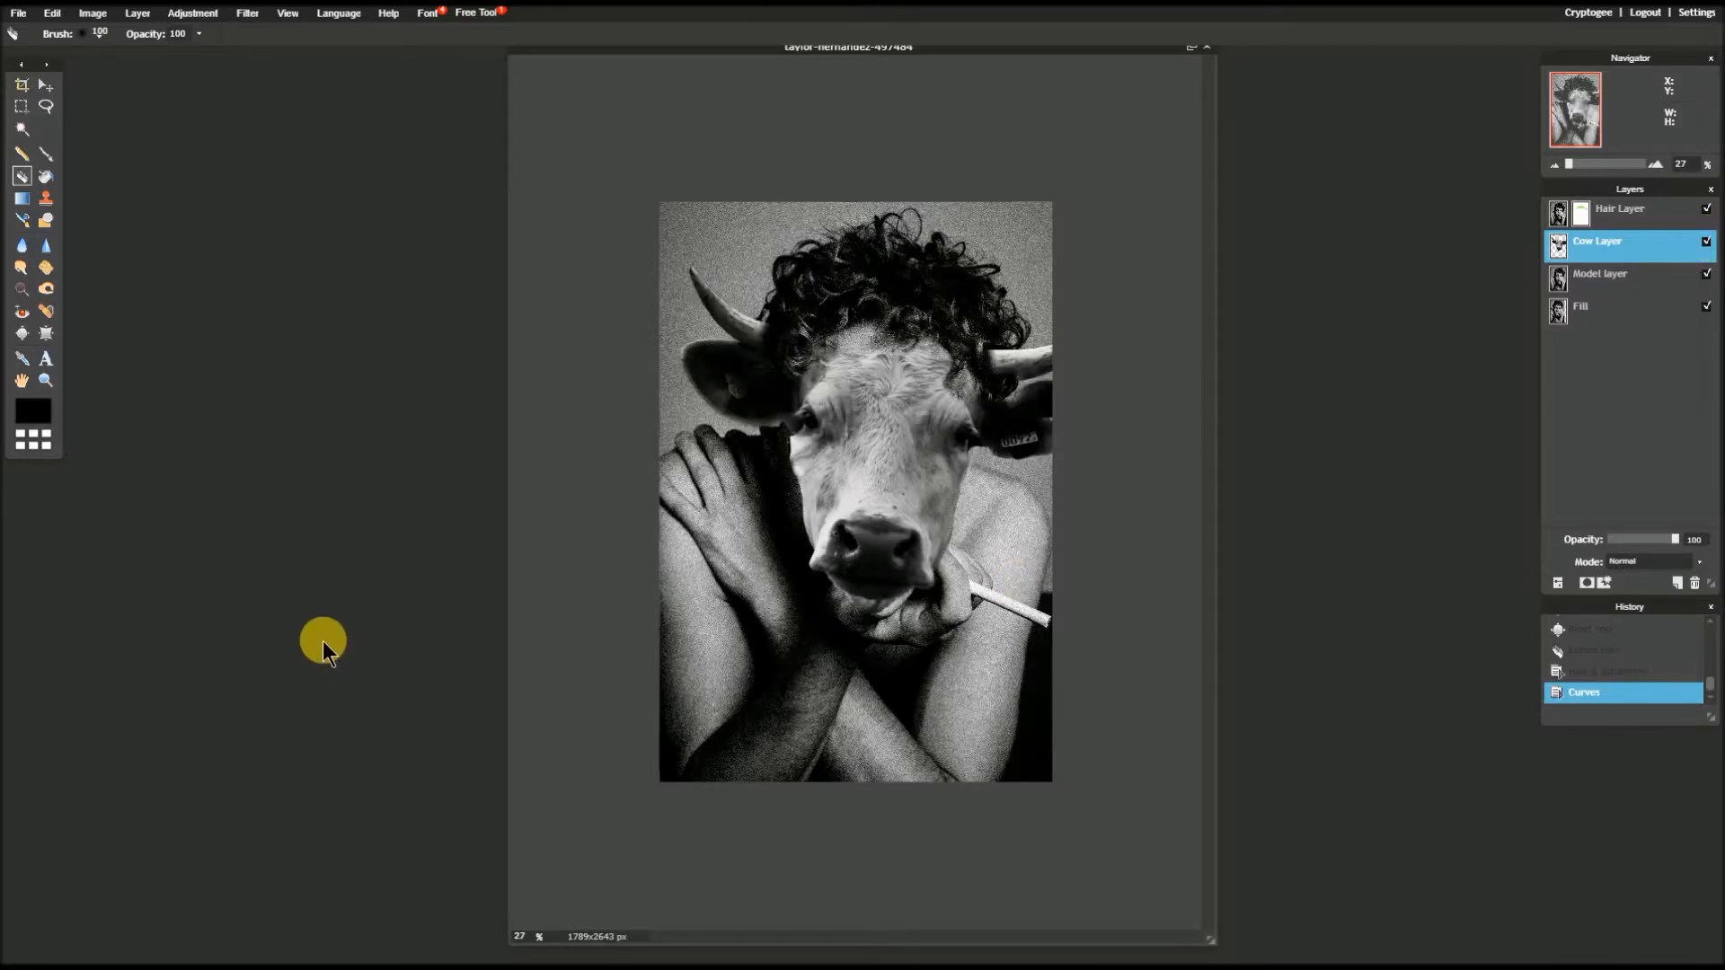
# - Dodge the midtones of the cow's left cheek and nose on the Cow Layer at exposure 50
pyautogui.click(27, 294)
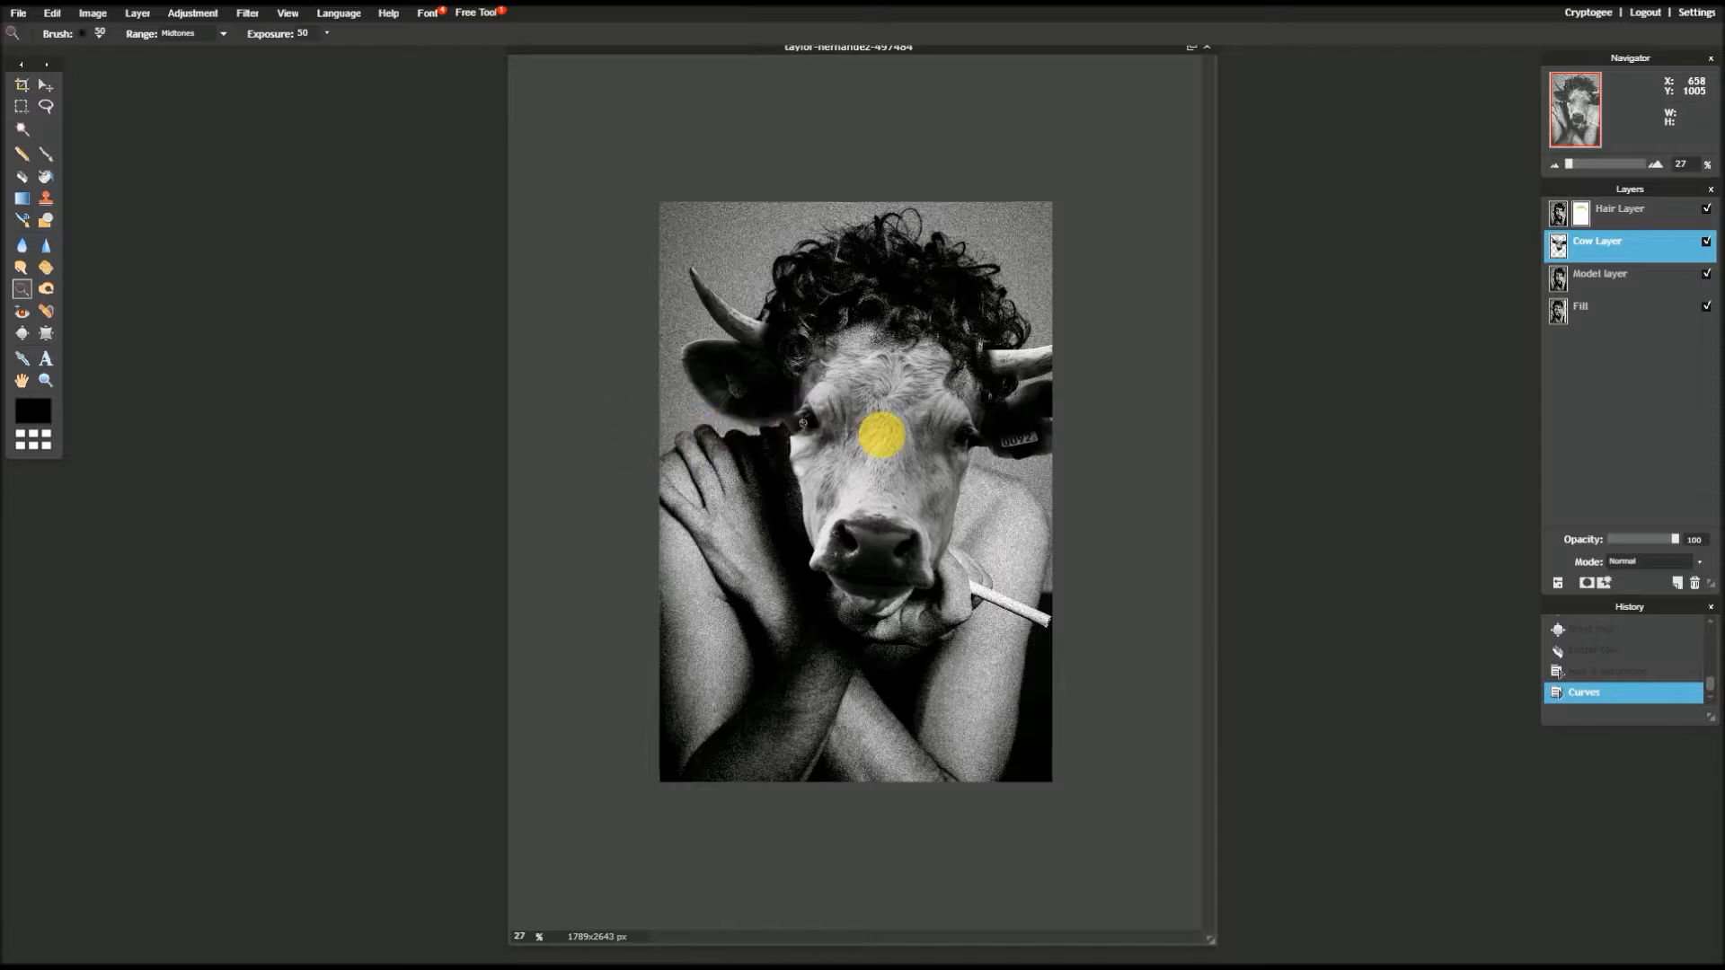
pyautogui.scroll(-2, 880, 433)
pyautogui.scroll(4, 880, 435)
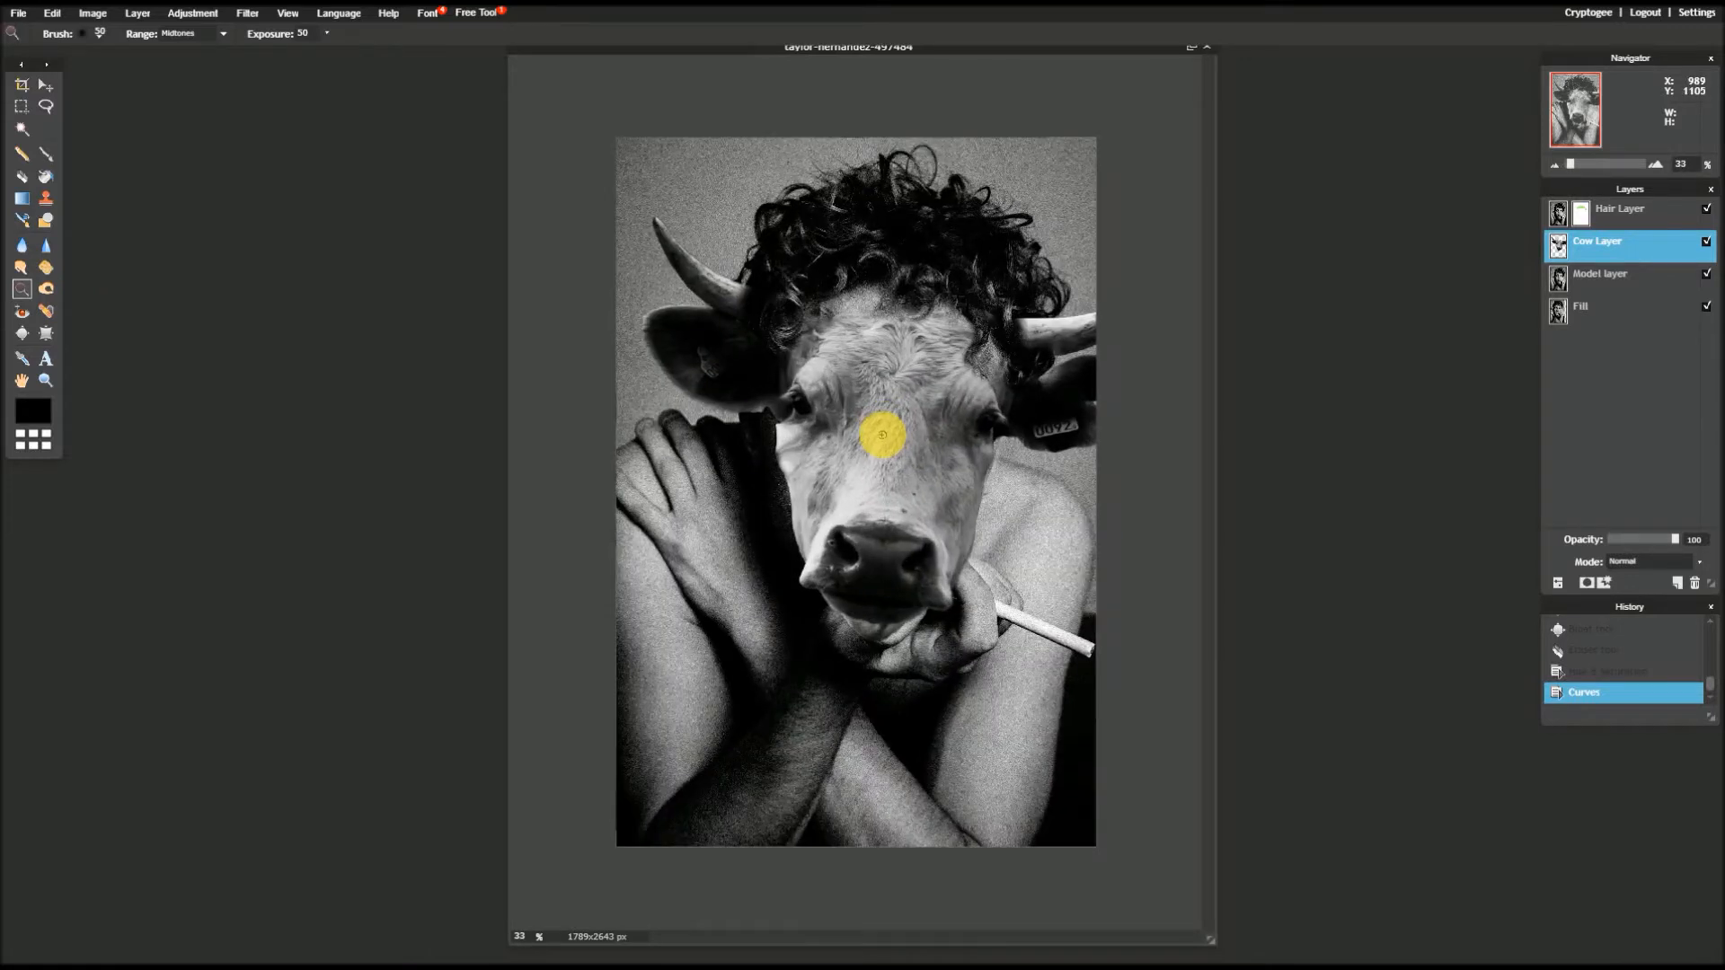
pyautogui.scroll(1, 882, 435)
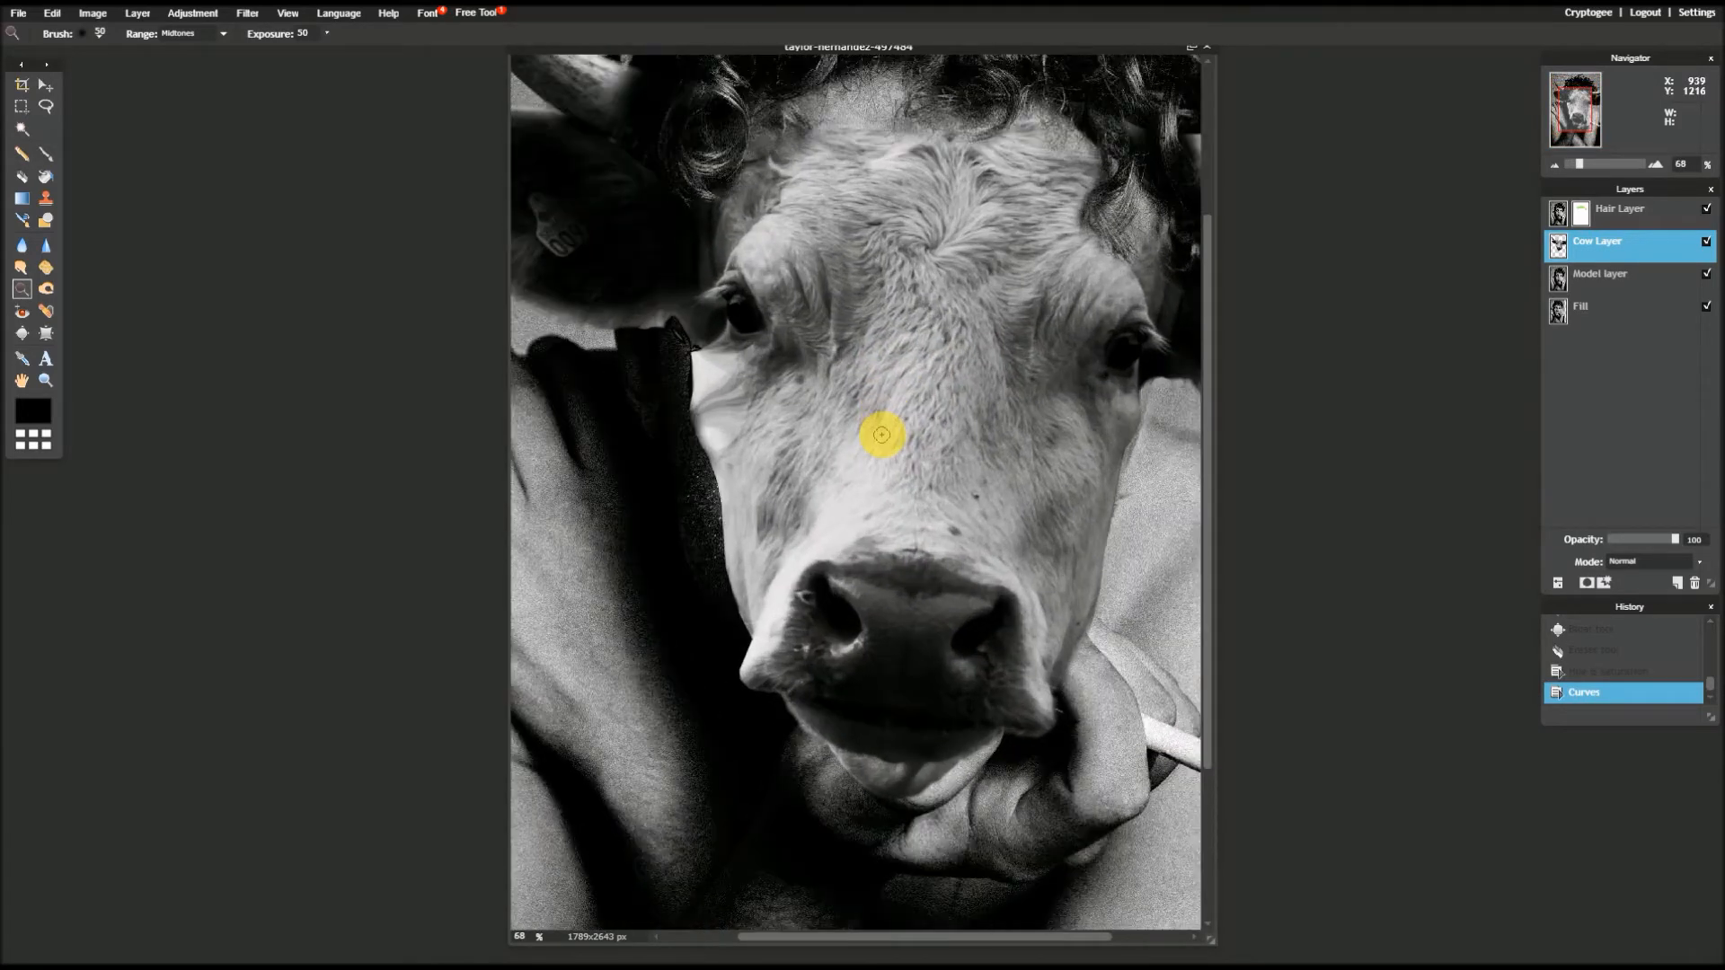
pyautogui.moveTo(797, 388); pyautogui.dragTo(817, 413)
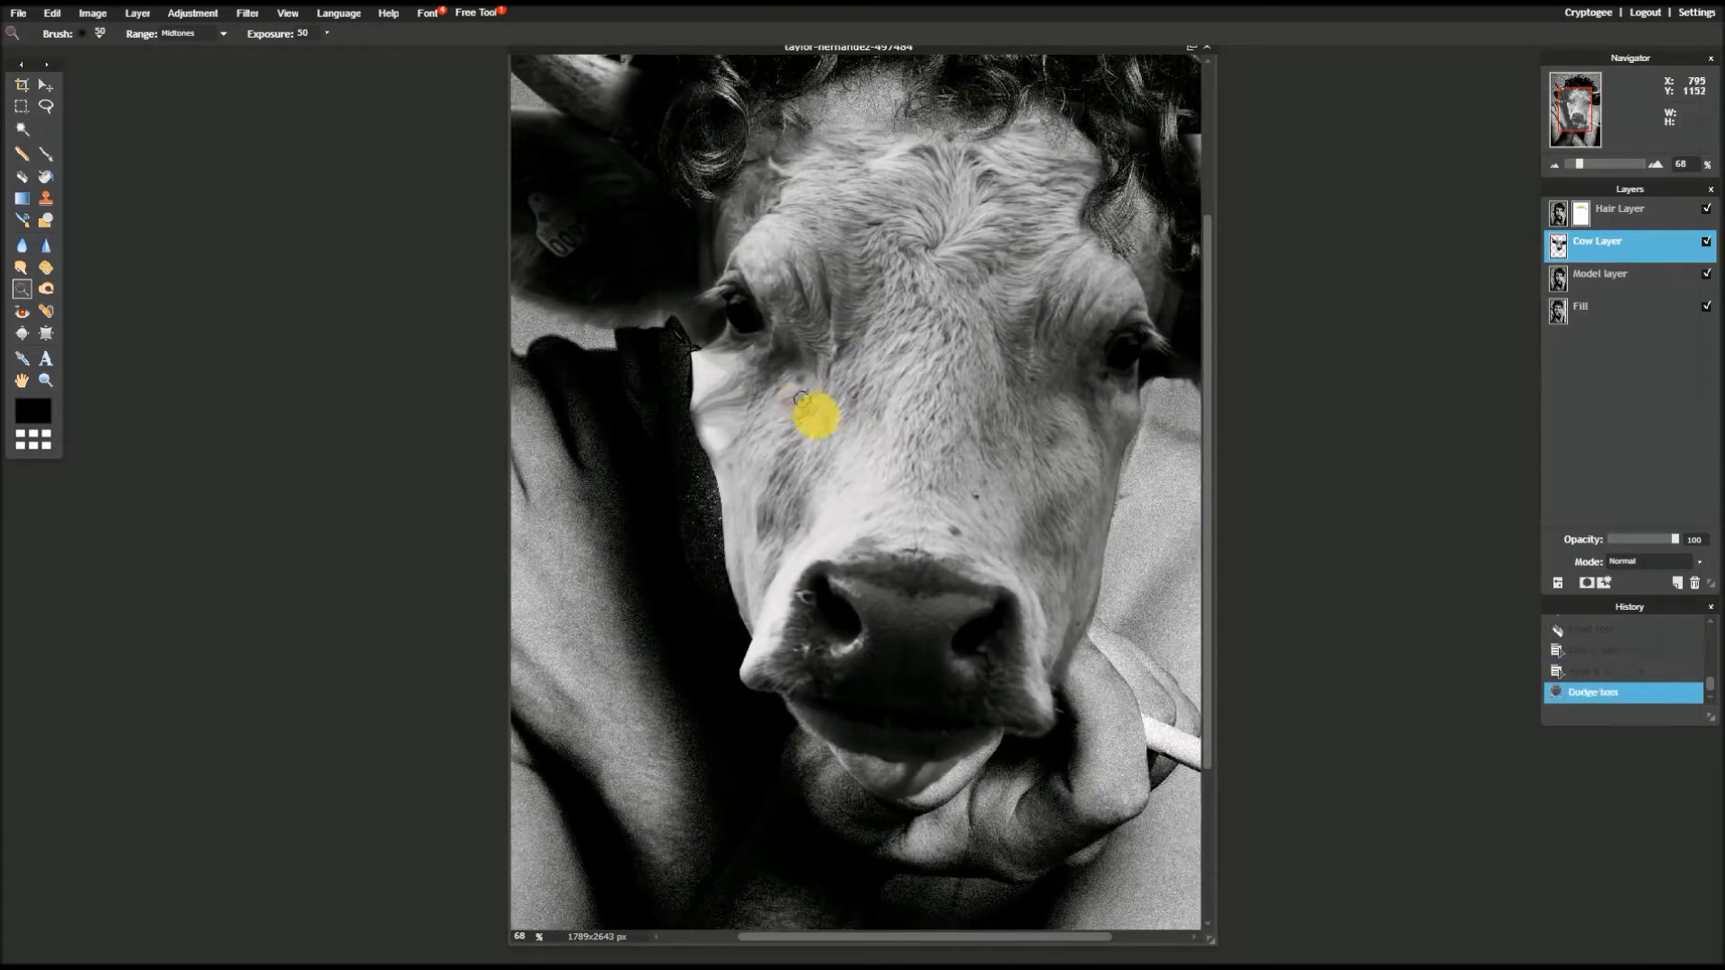
pyautogui.scroll(1, 816, 429)
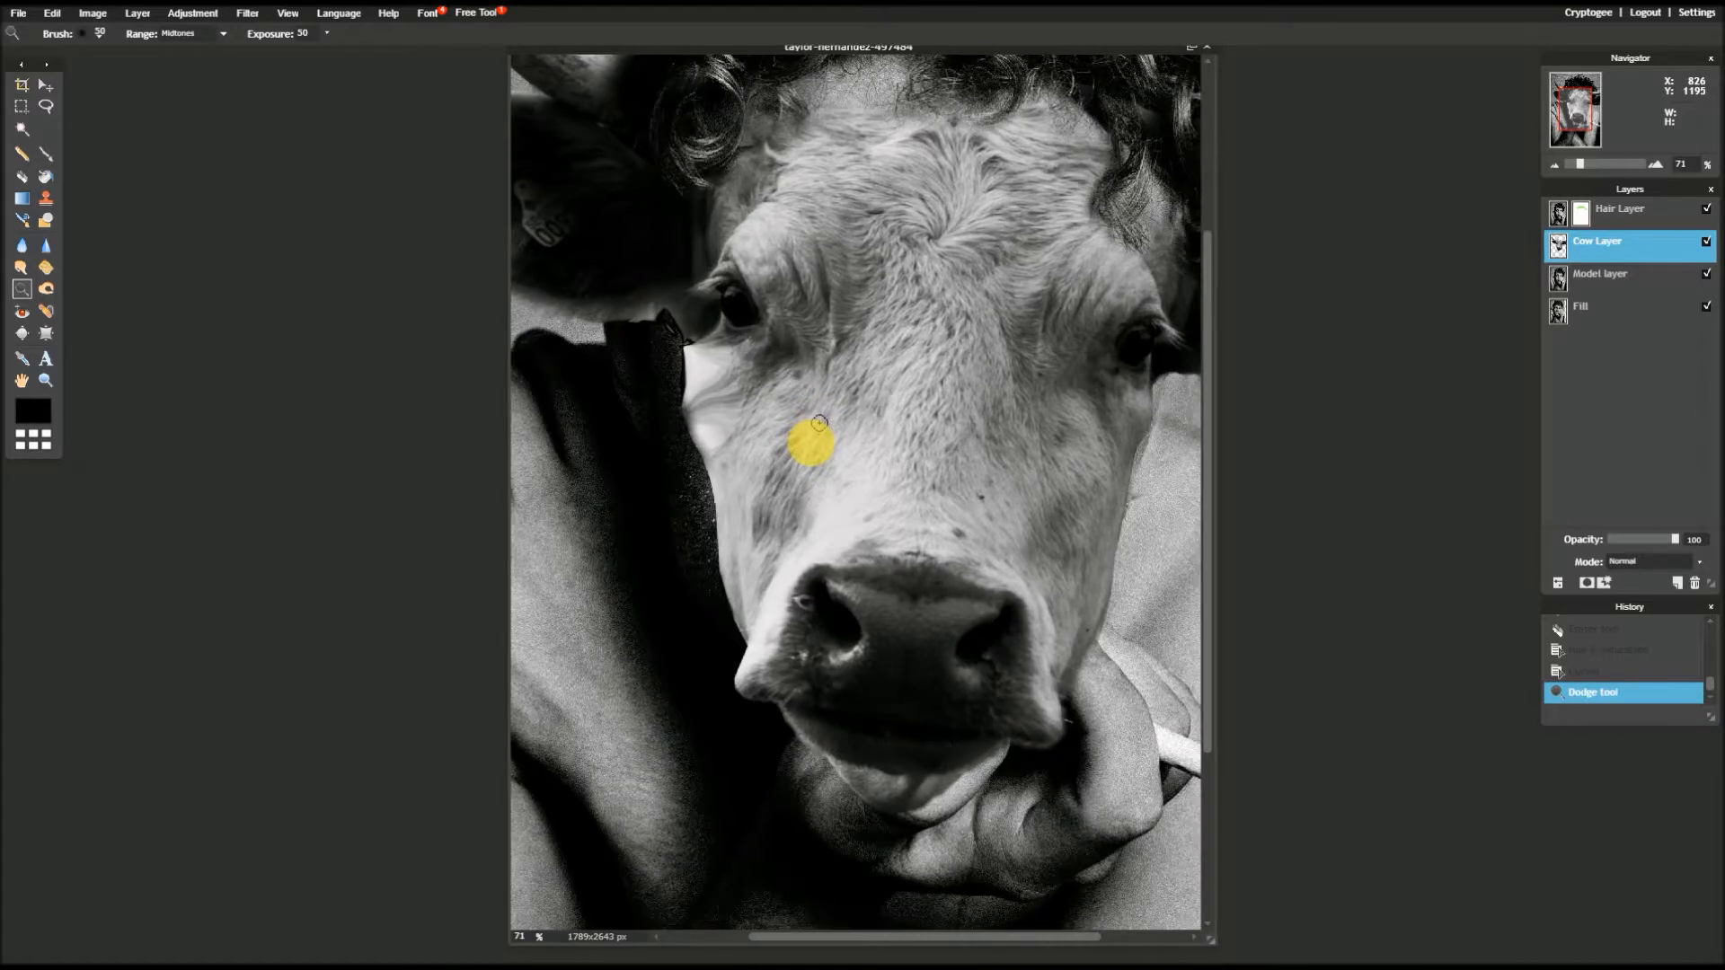
pyautogui.click(810, 443)
pyautogui.moveTo(810, 443); pyautogui.dragTo(798, 466)
pyautogui.moveTo(915, 647); pyautogui.dragTo(880, 605)
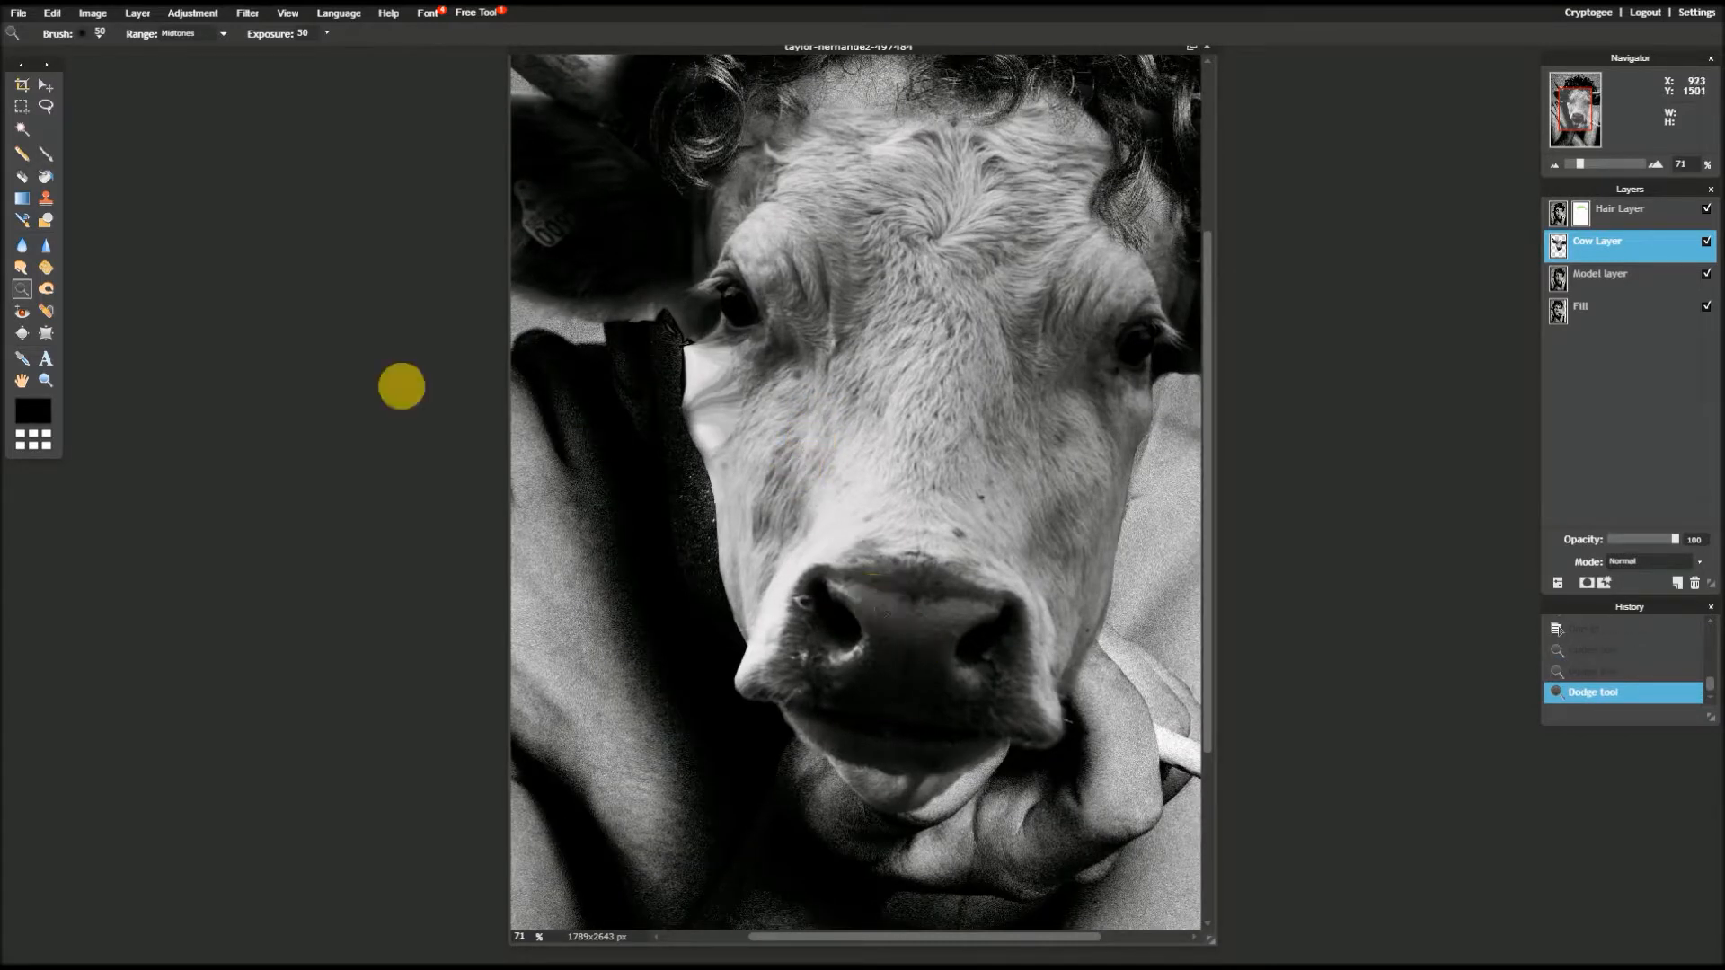
# - Burn the midtones along the cow's left cheek and across the top of its nose at exposure 50
pyautogui.click(45, 288)
pyautogui.moveTo(680, 427)
pyautogui.mouseDown()
pyautogui.moveTo(712, 412)
pyautogui.moveTo(726, 507)
pyautogui.mouseUp()
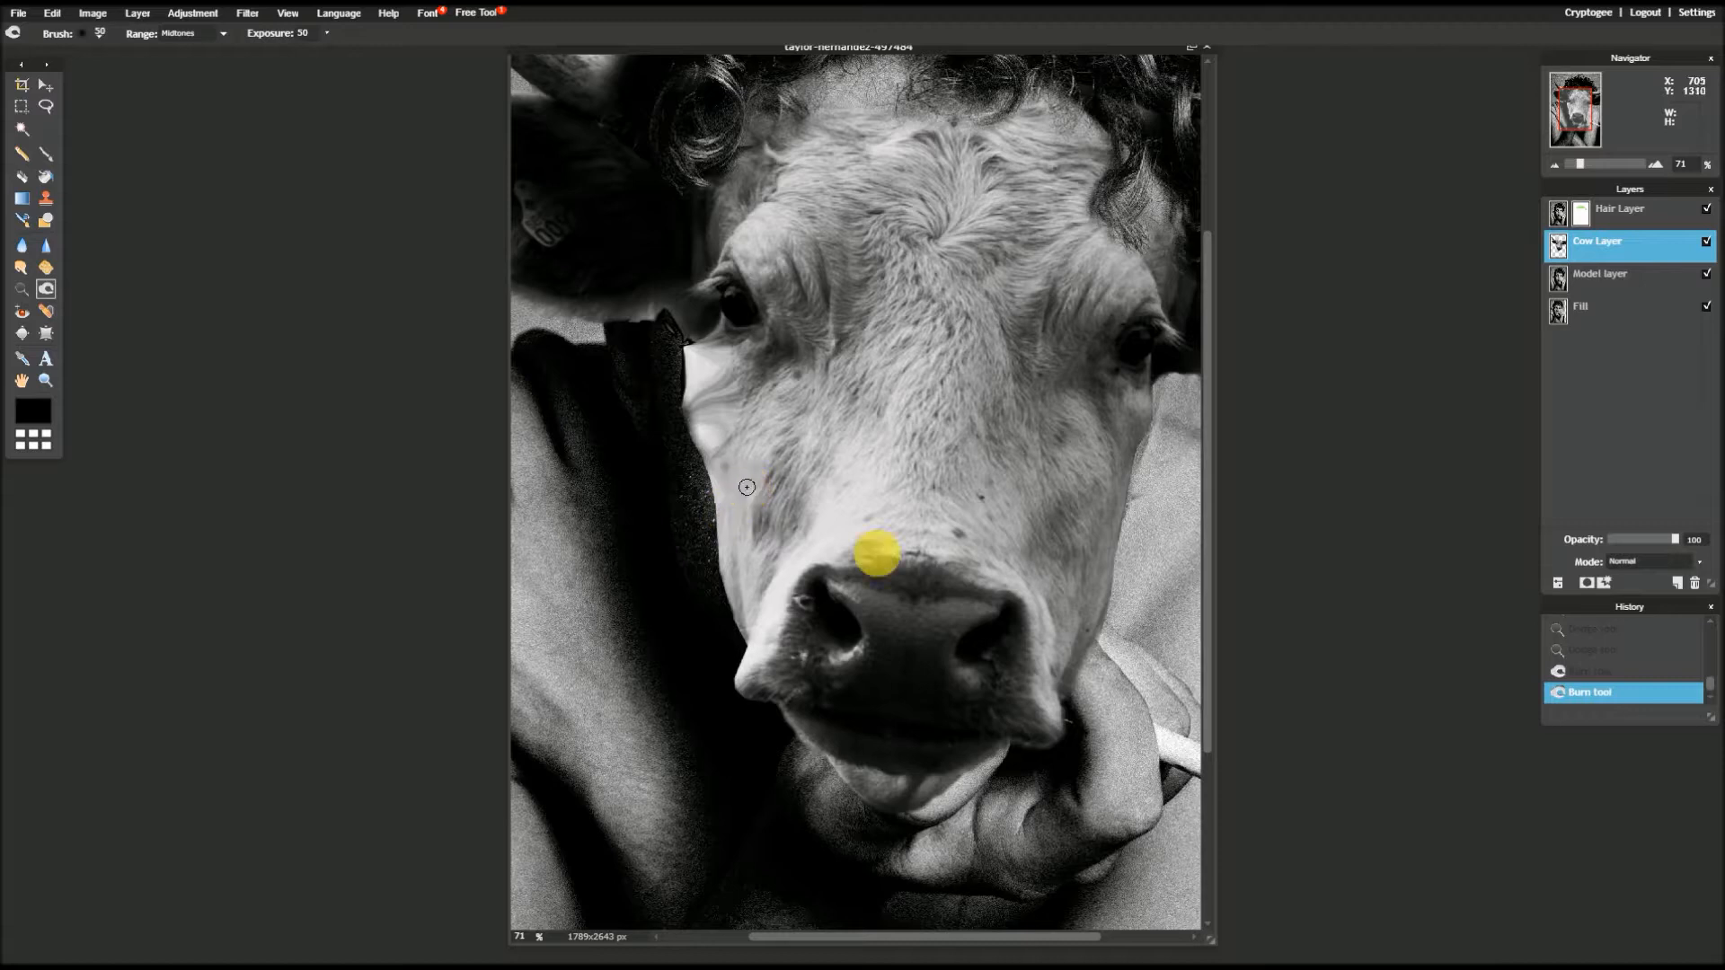
pyautogui.click(883, 604)
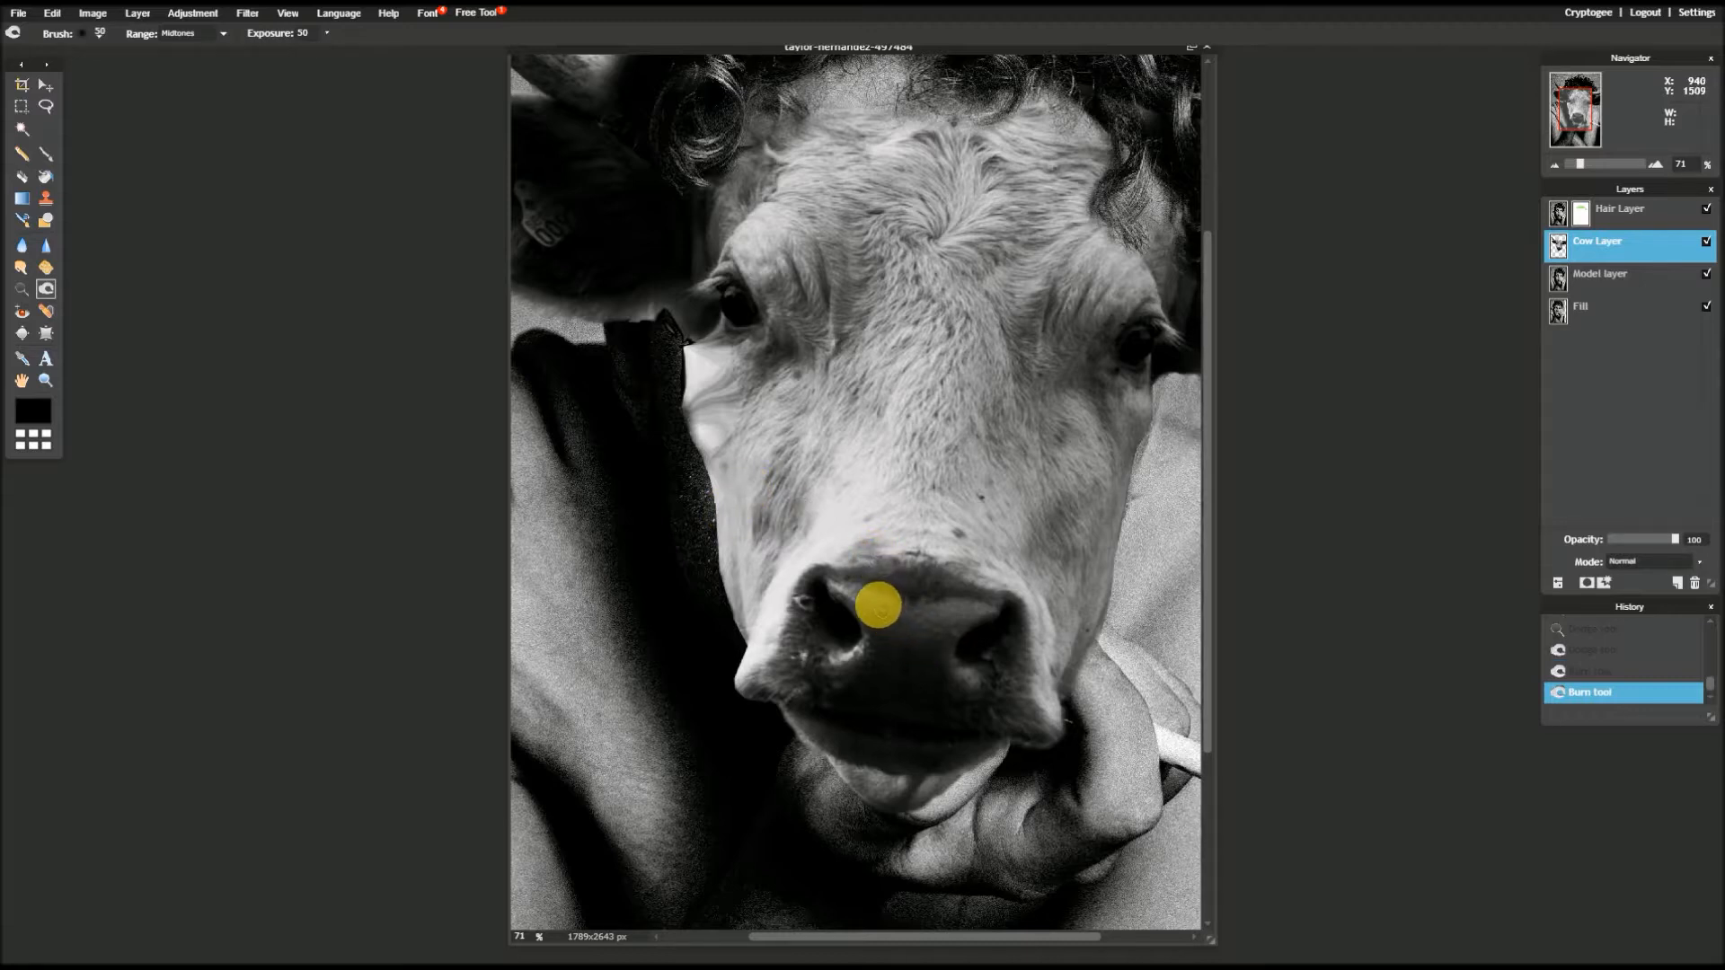
pyautogui.click(870, 607)
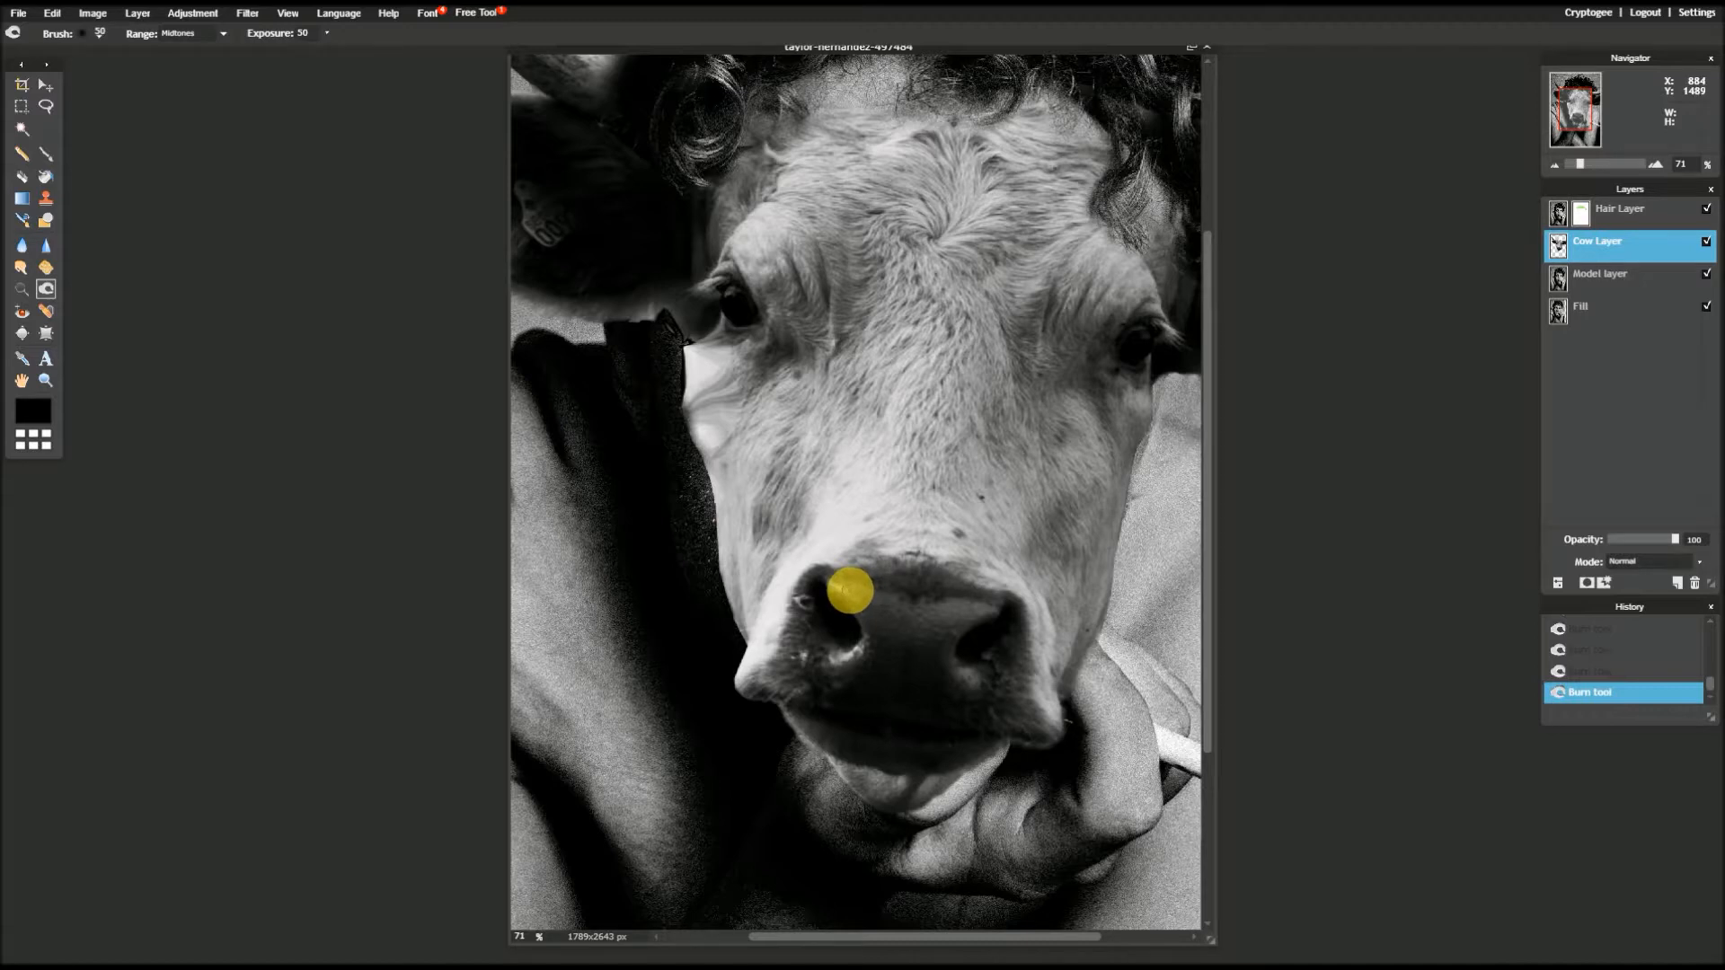
pyautogui.click(854, 602)
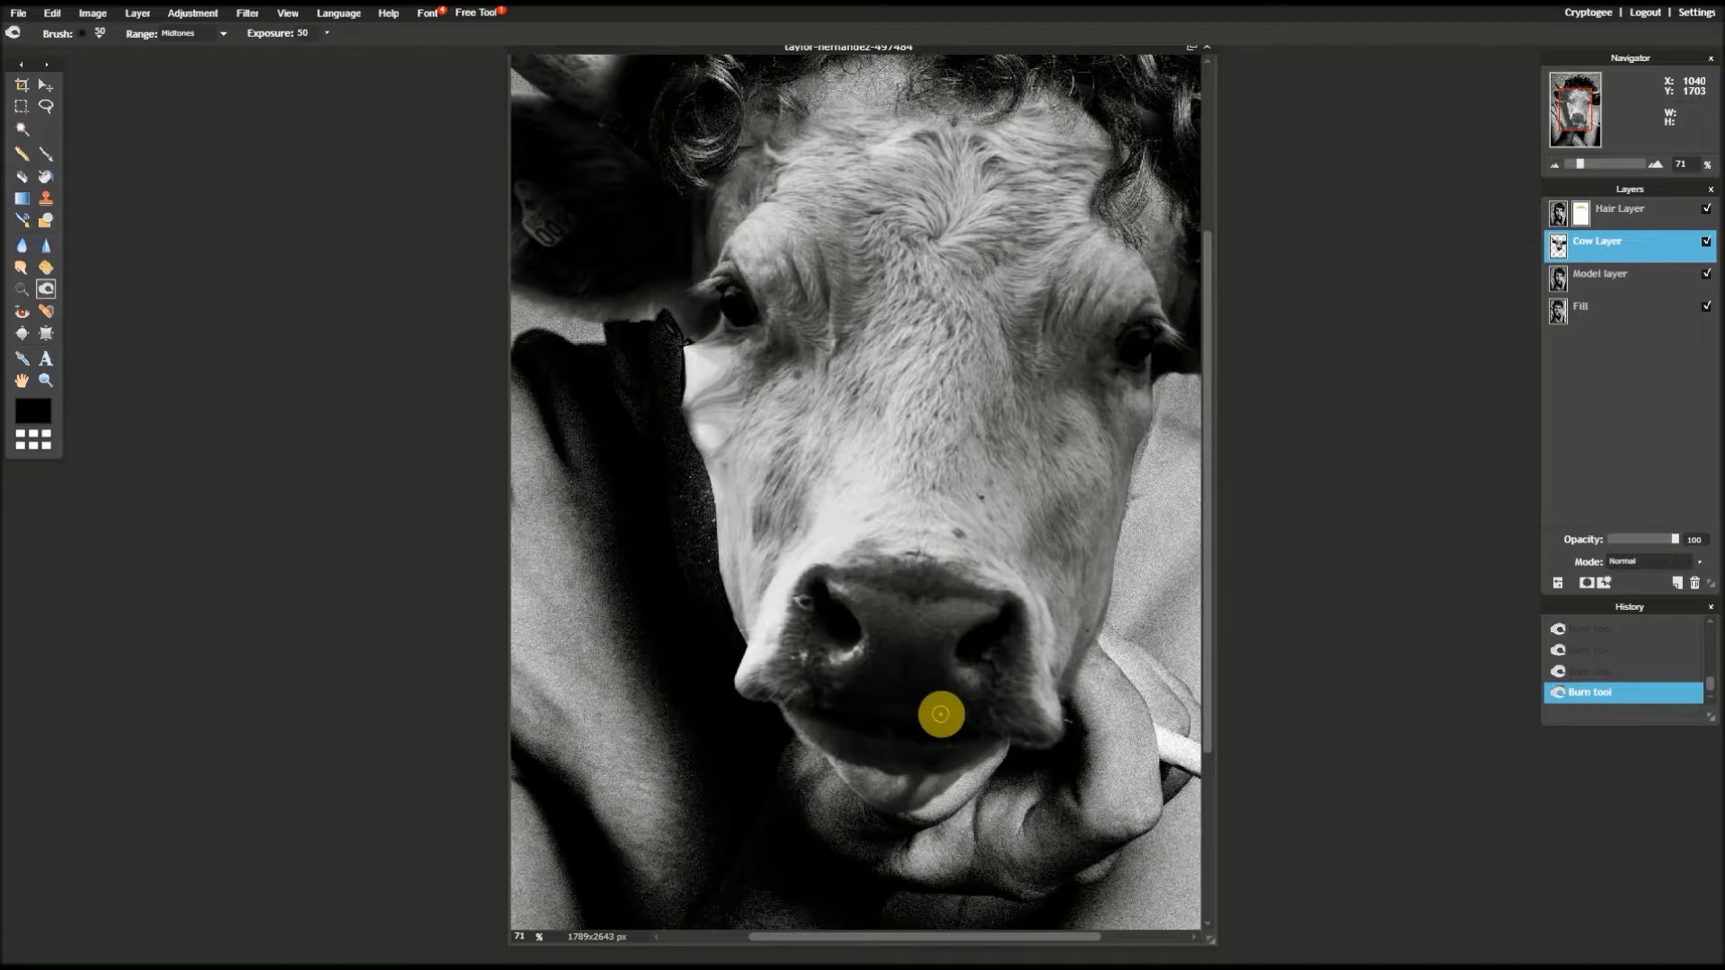
# - Compare the cow's shading with the model's face up close by hiding and showing the Cow Layer
pyautogui.scroll(4, 941, 714)
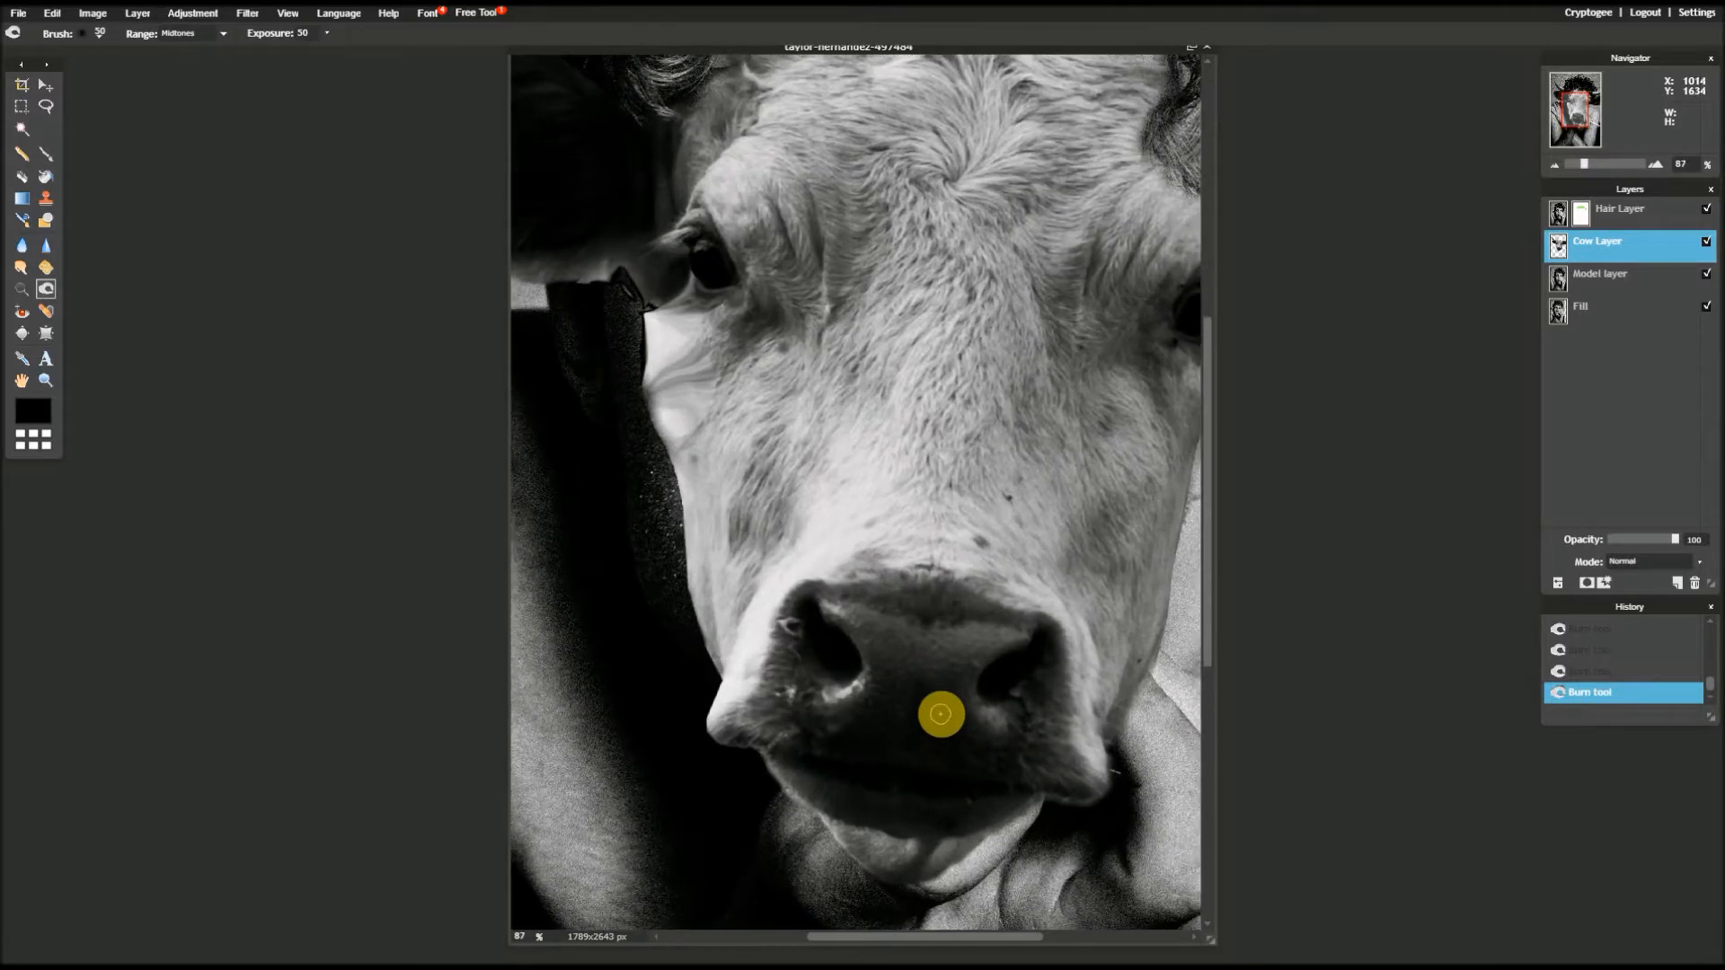
pyautogui.scroll(2, 941, 714)
pyautogui.scroll(1, 878, 628)
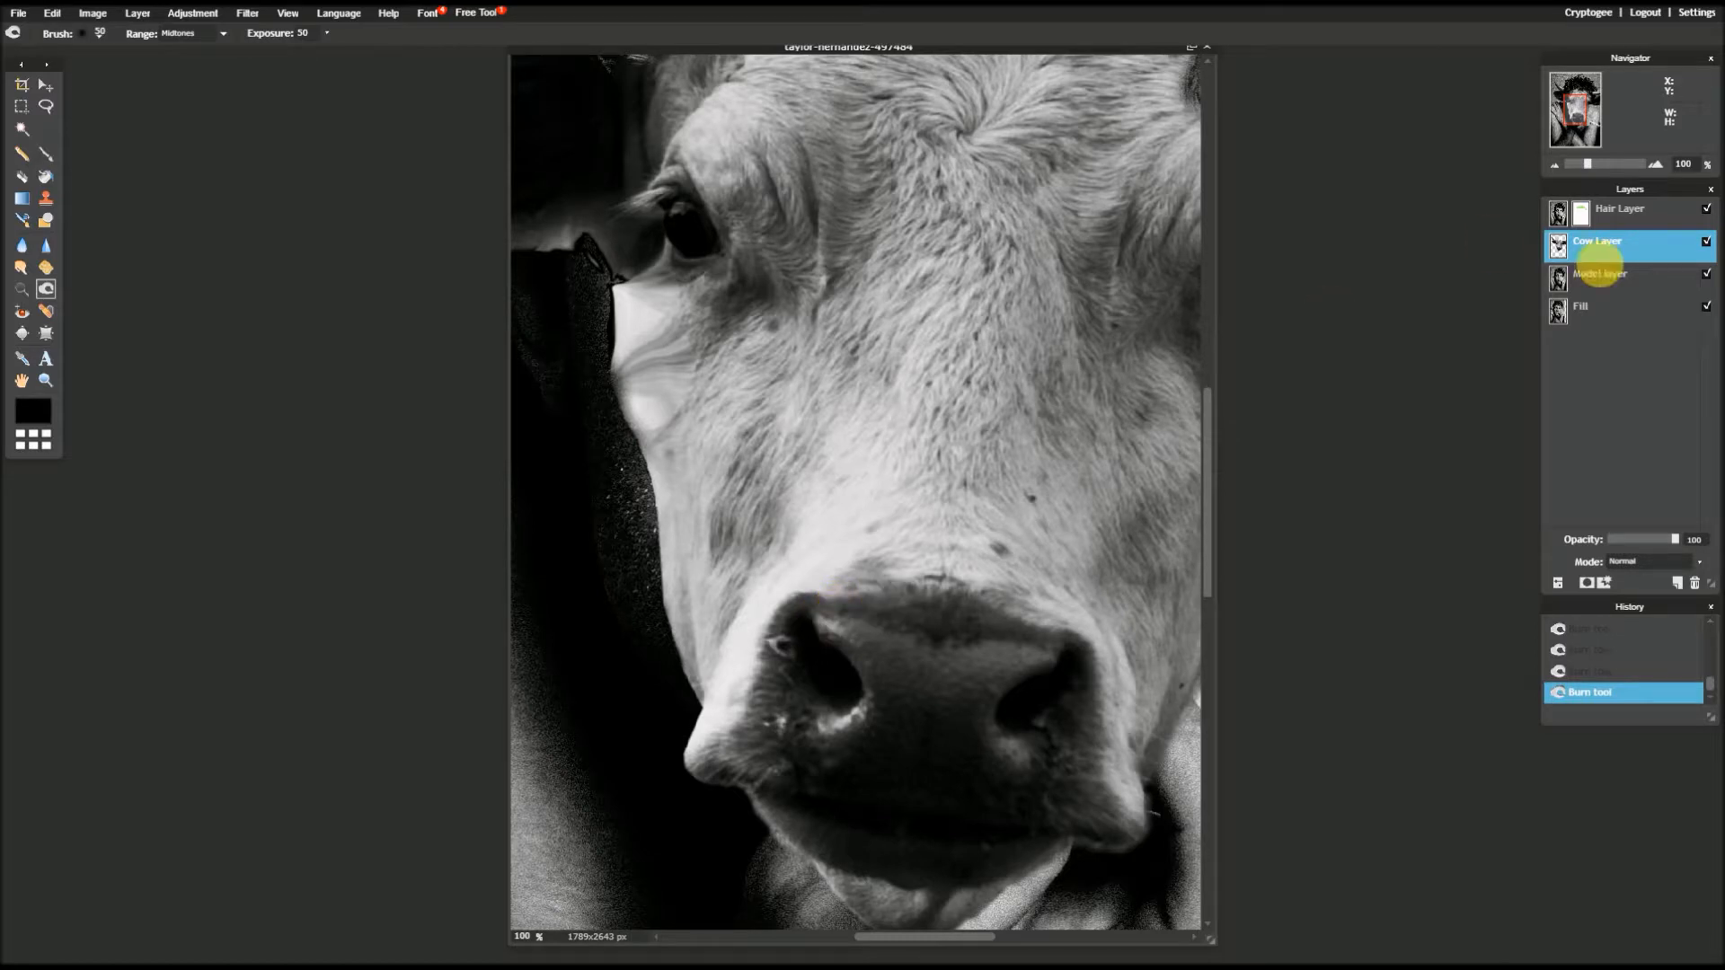
pyautogui.click(1706, 242)
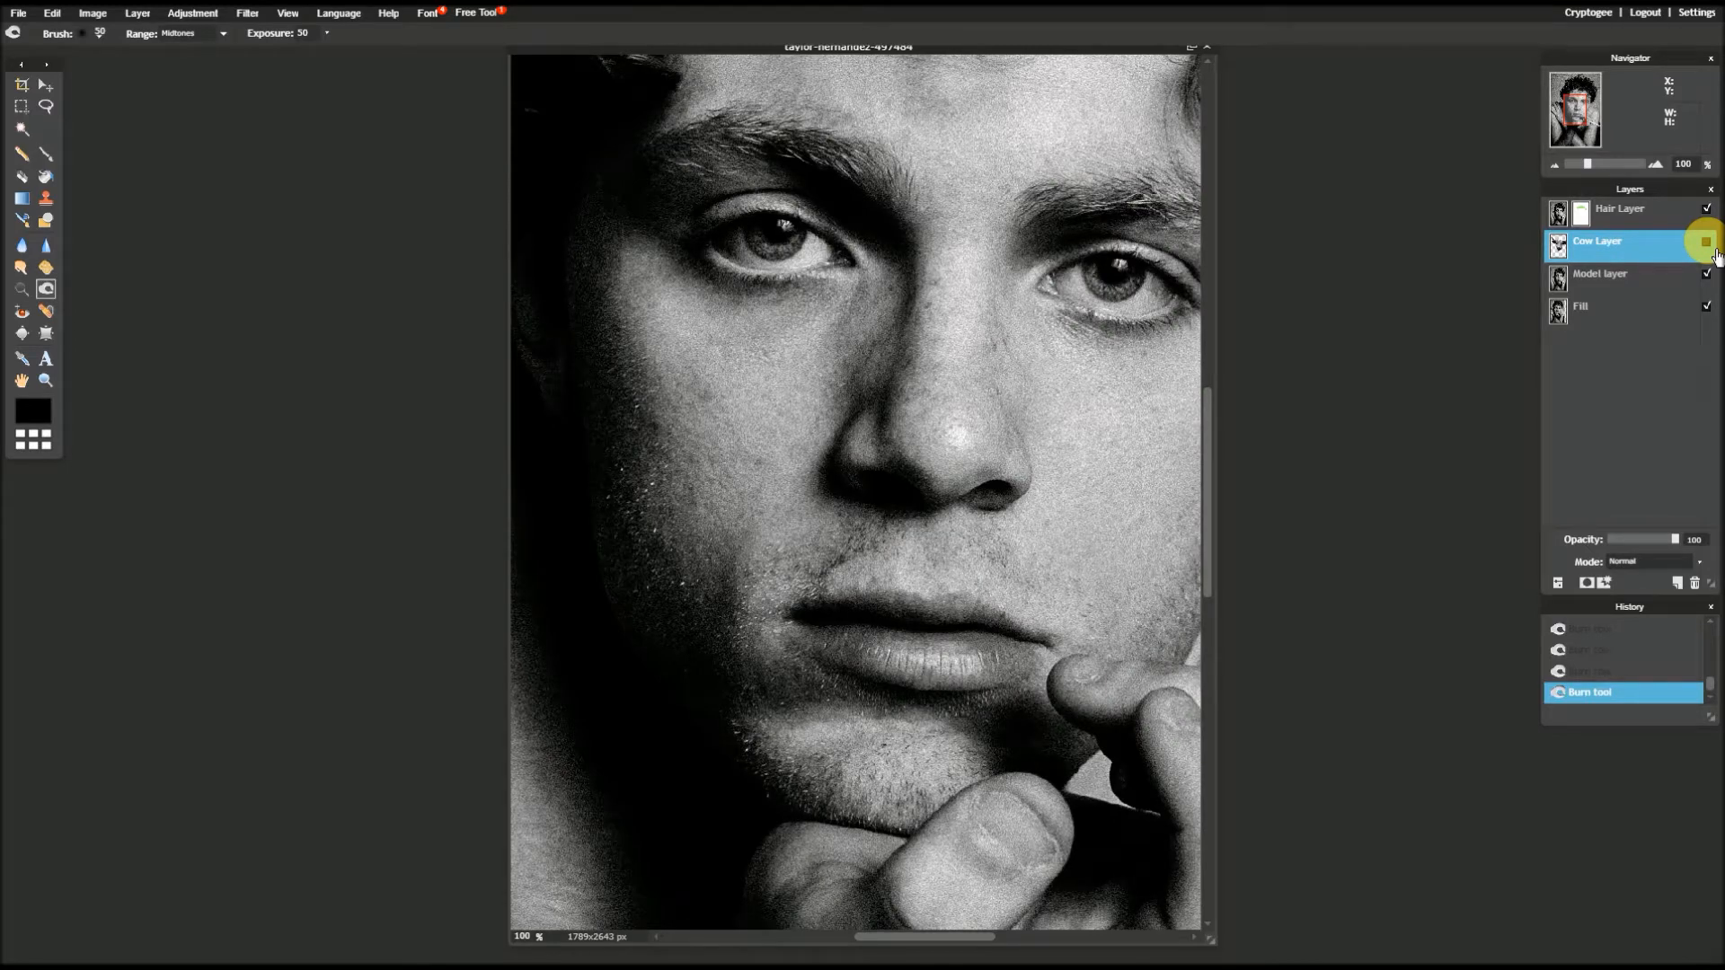
pyautogui.click(1706, 241)
pyautogui.click(1706, 241)
pyautogui.click(1706, 241)
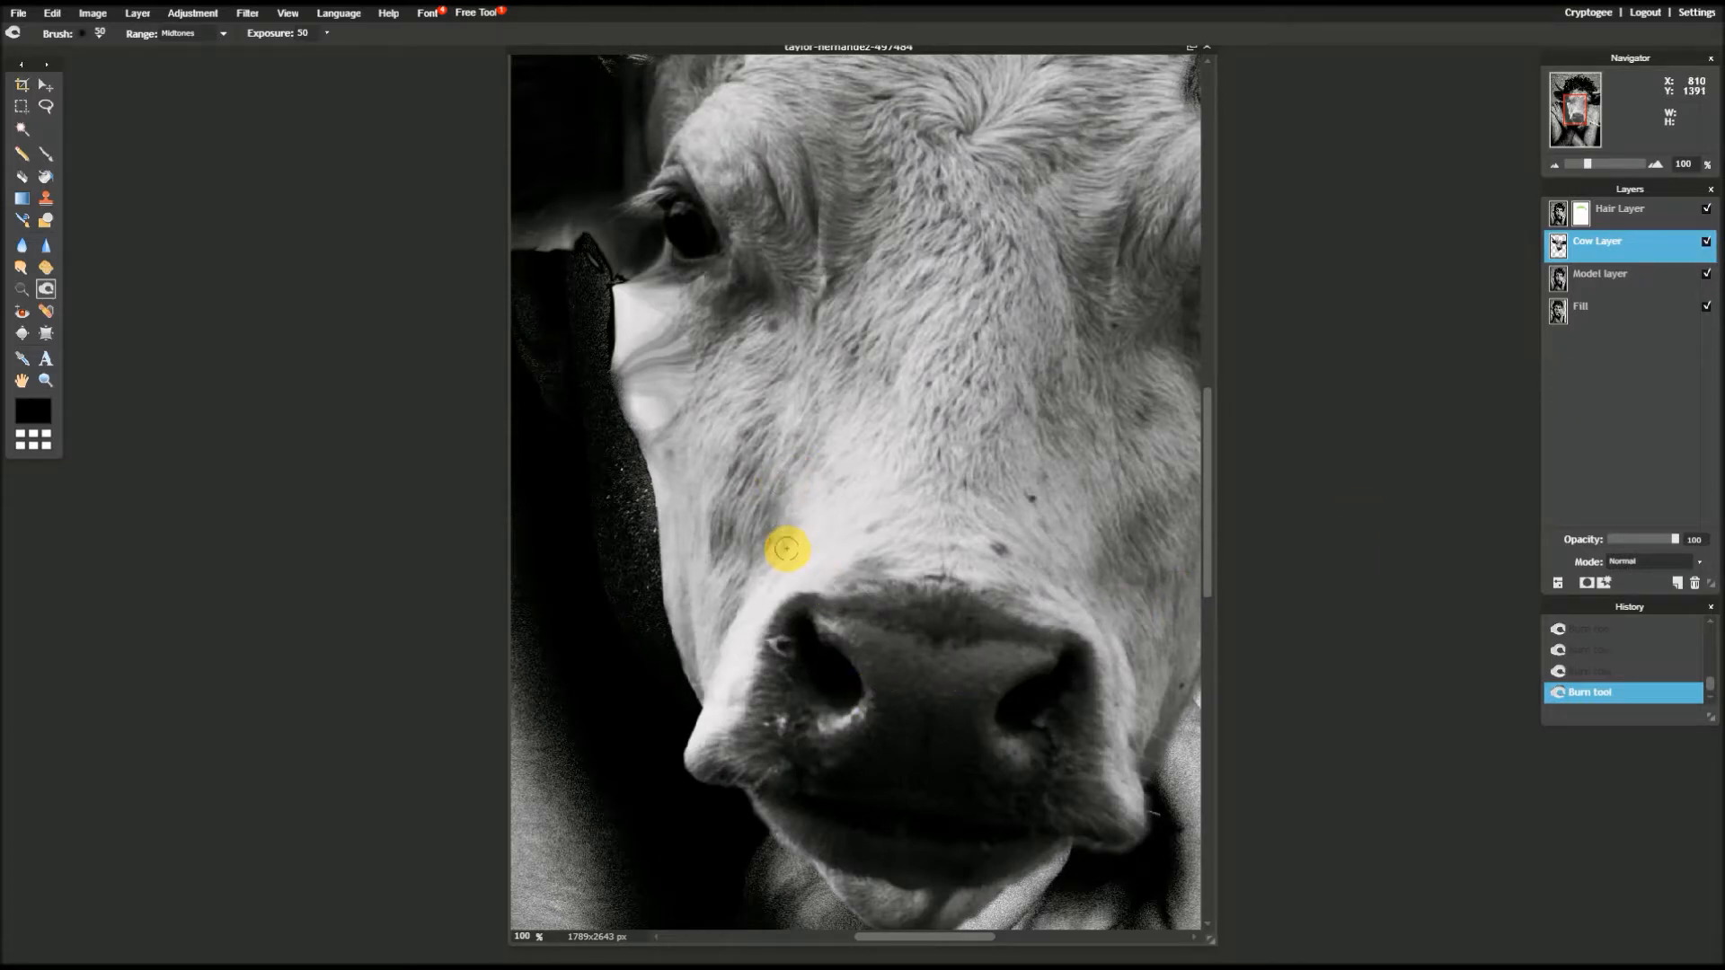
# - Burn the upper left edge of the cow's muzzle and the highlight beneath its left nostril
pyautogui.click(770, 590)
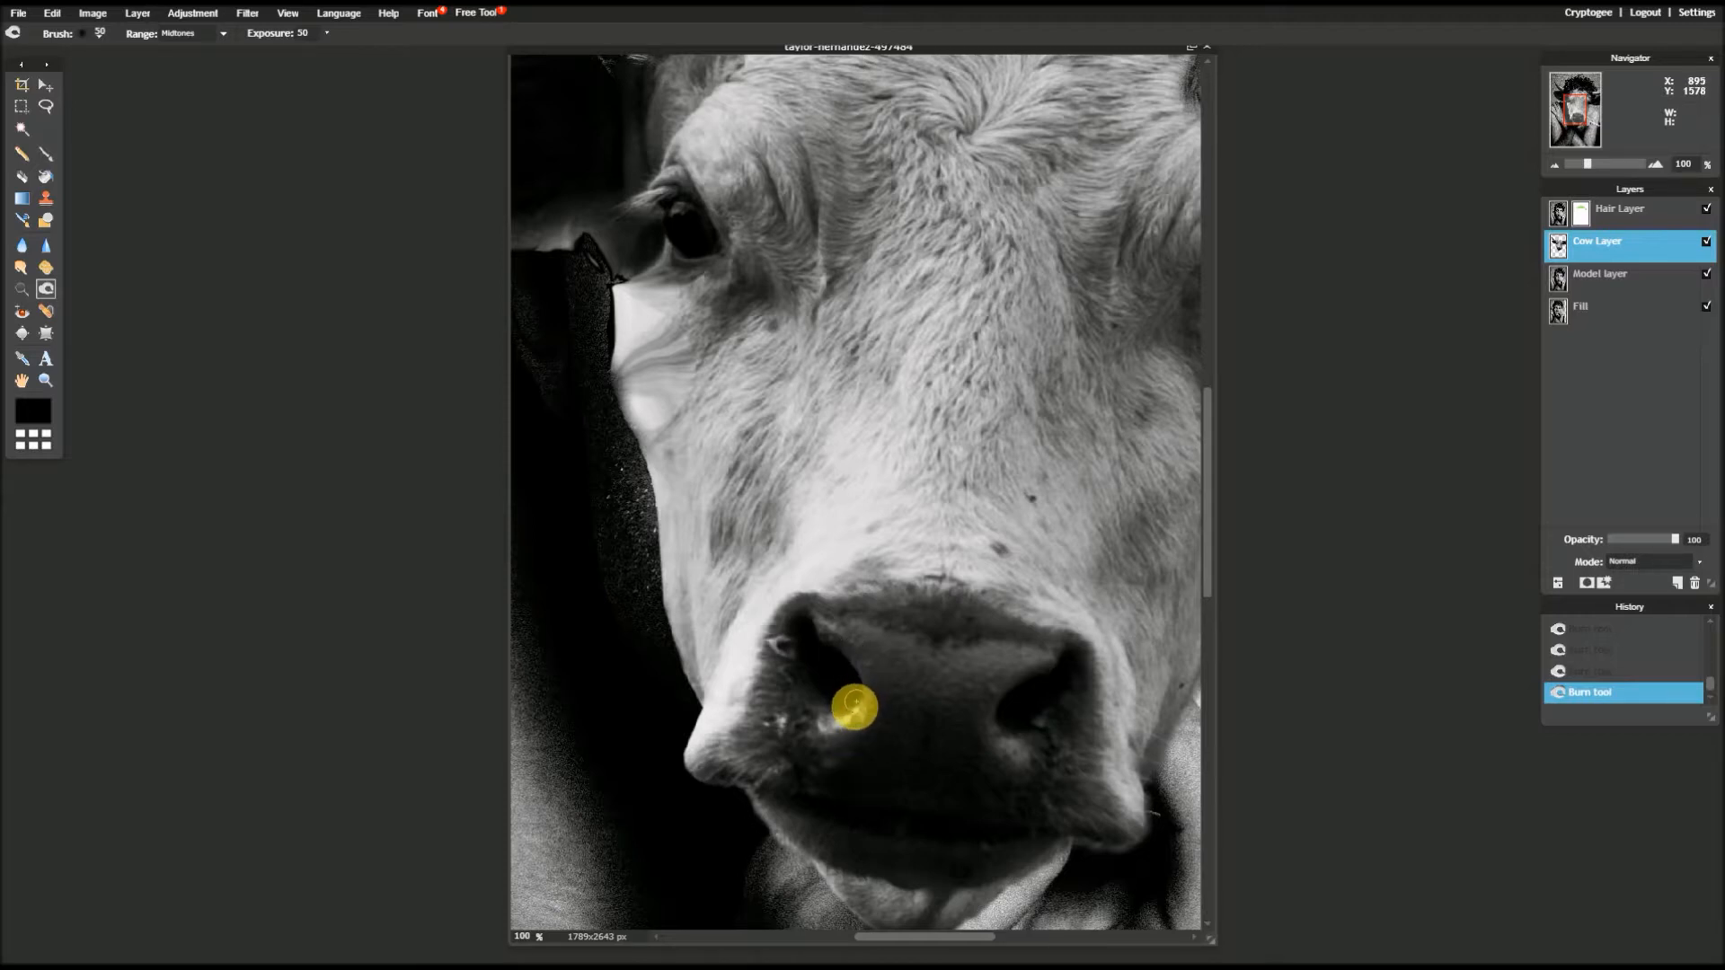
pyautogui.click(840, 720)
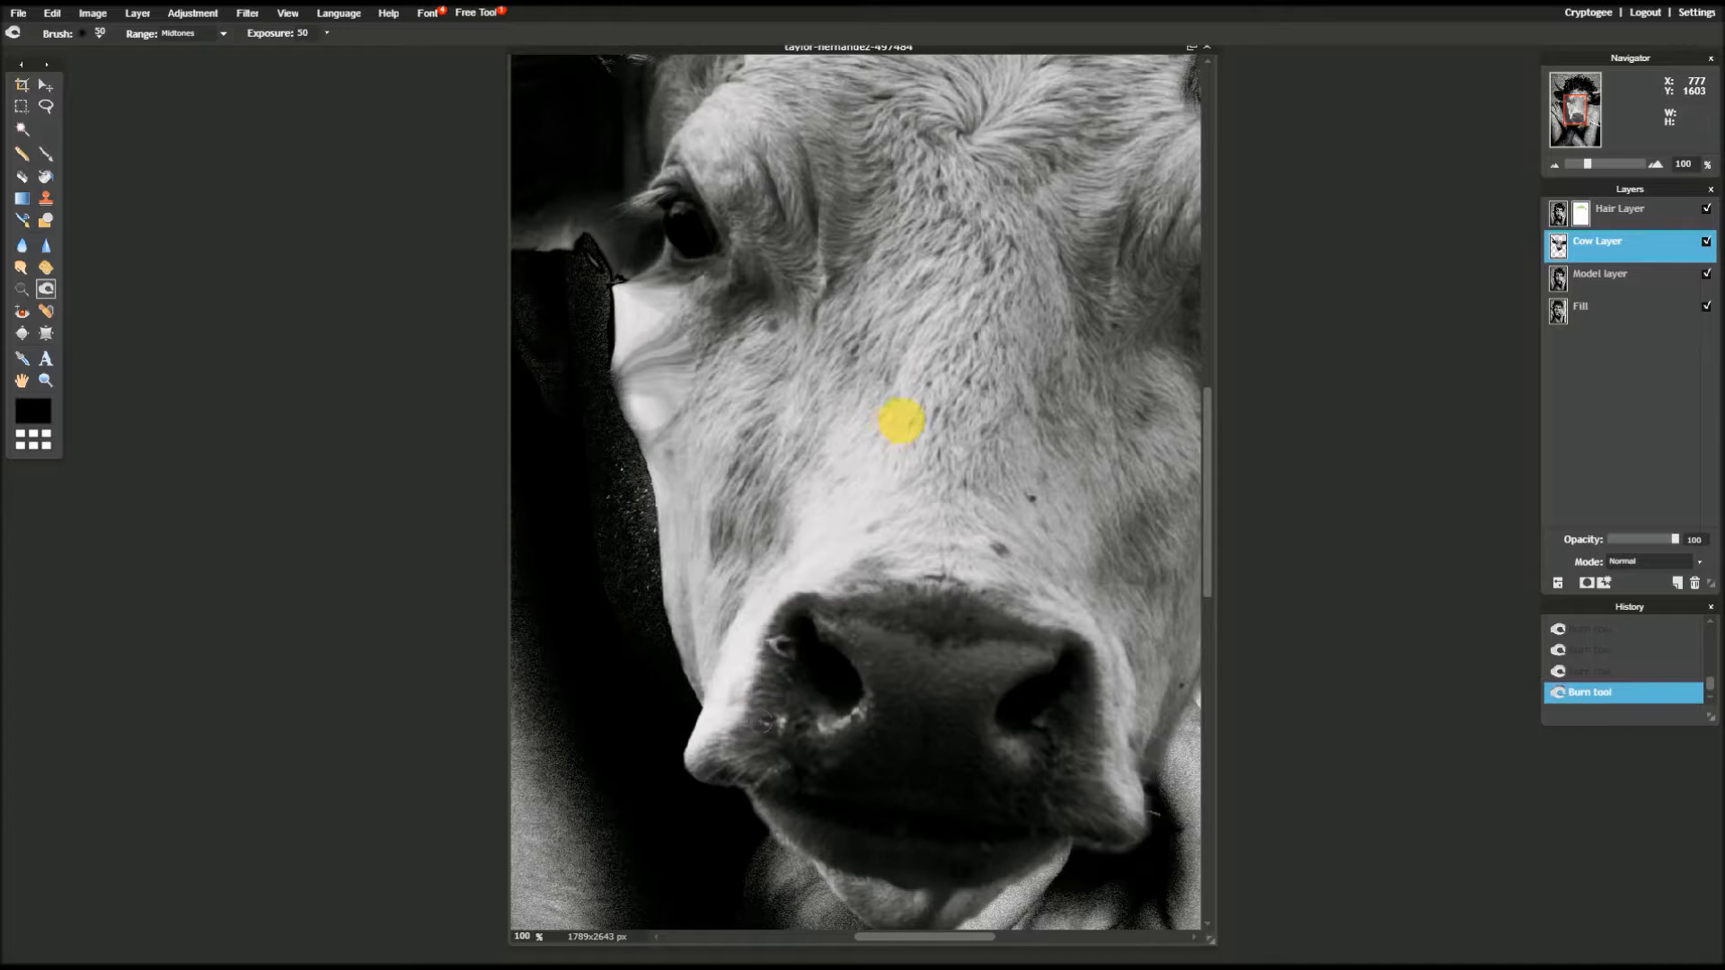
pyautogui.scroll(-5, 907, 387)
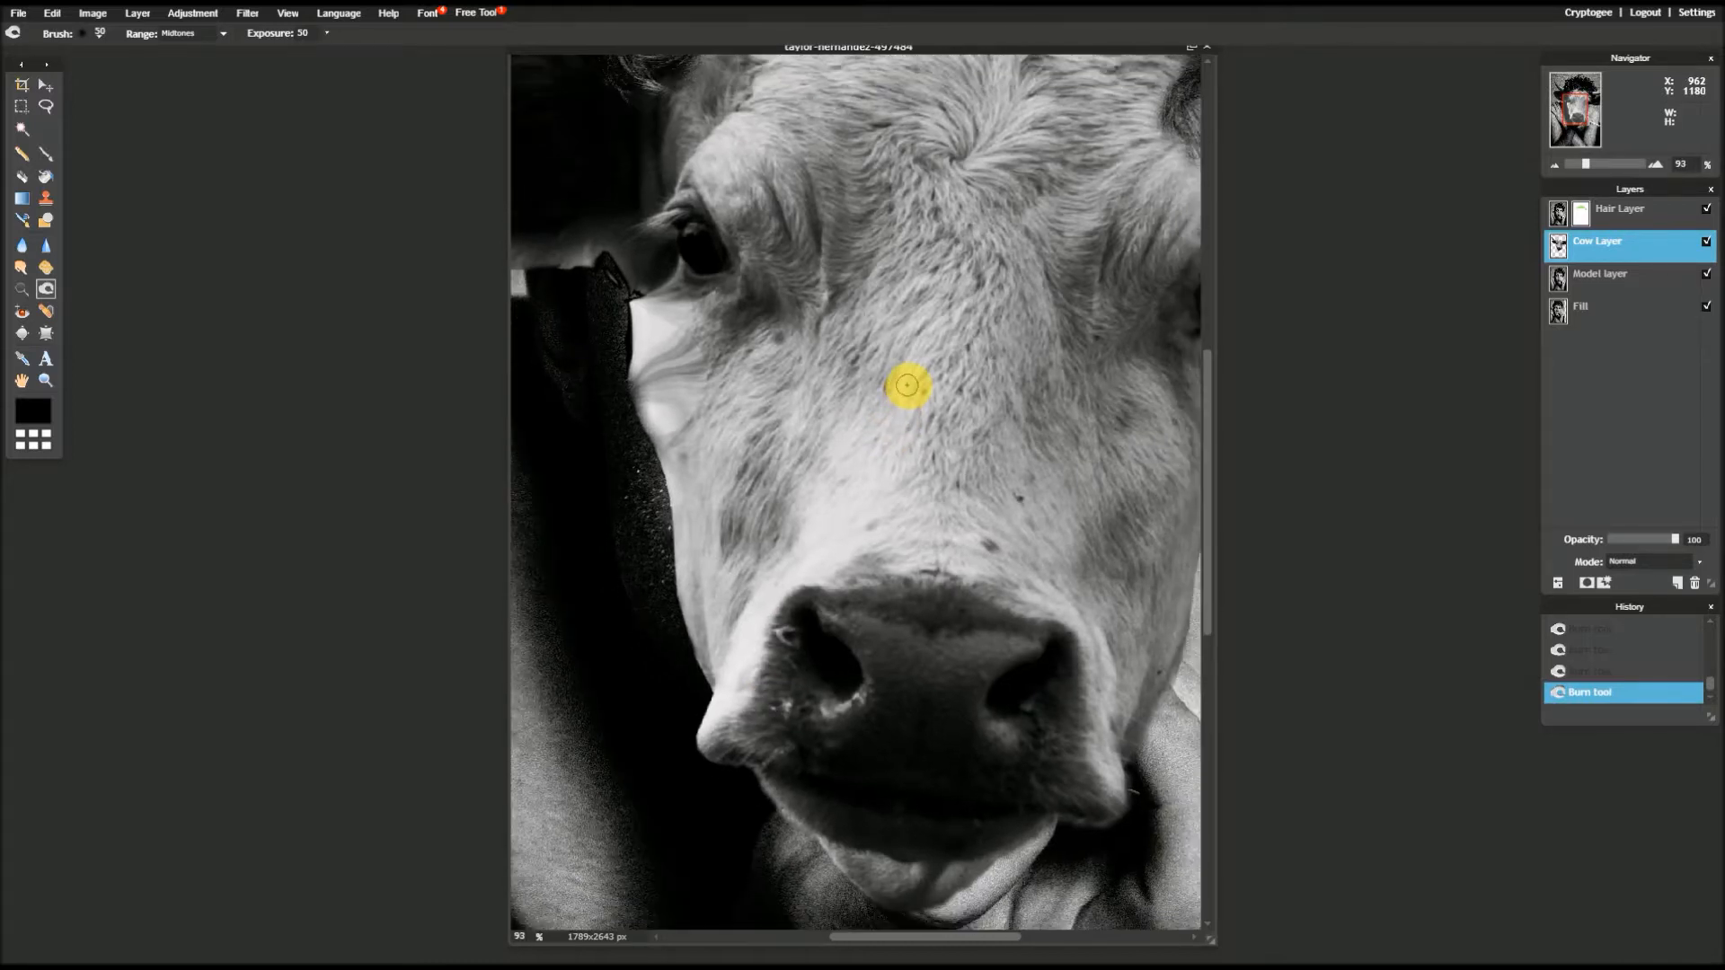
pyautogui.scroll(-5, 908, 386)
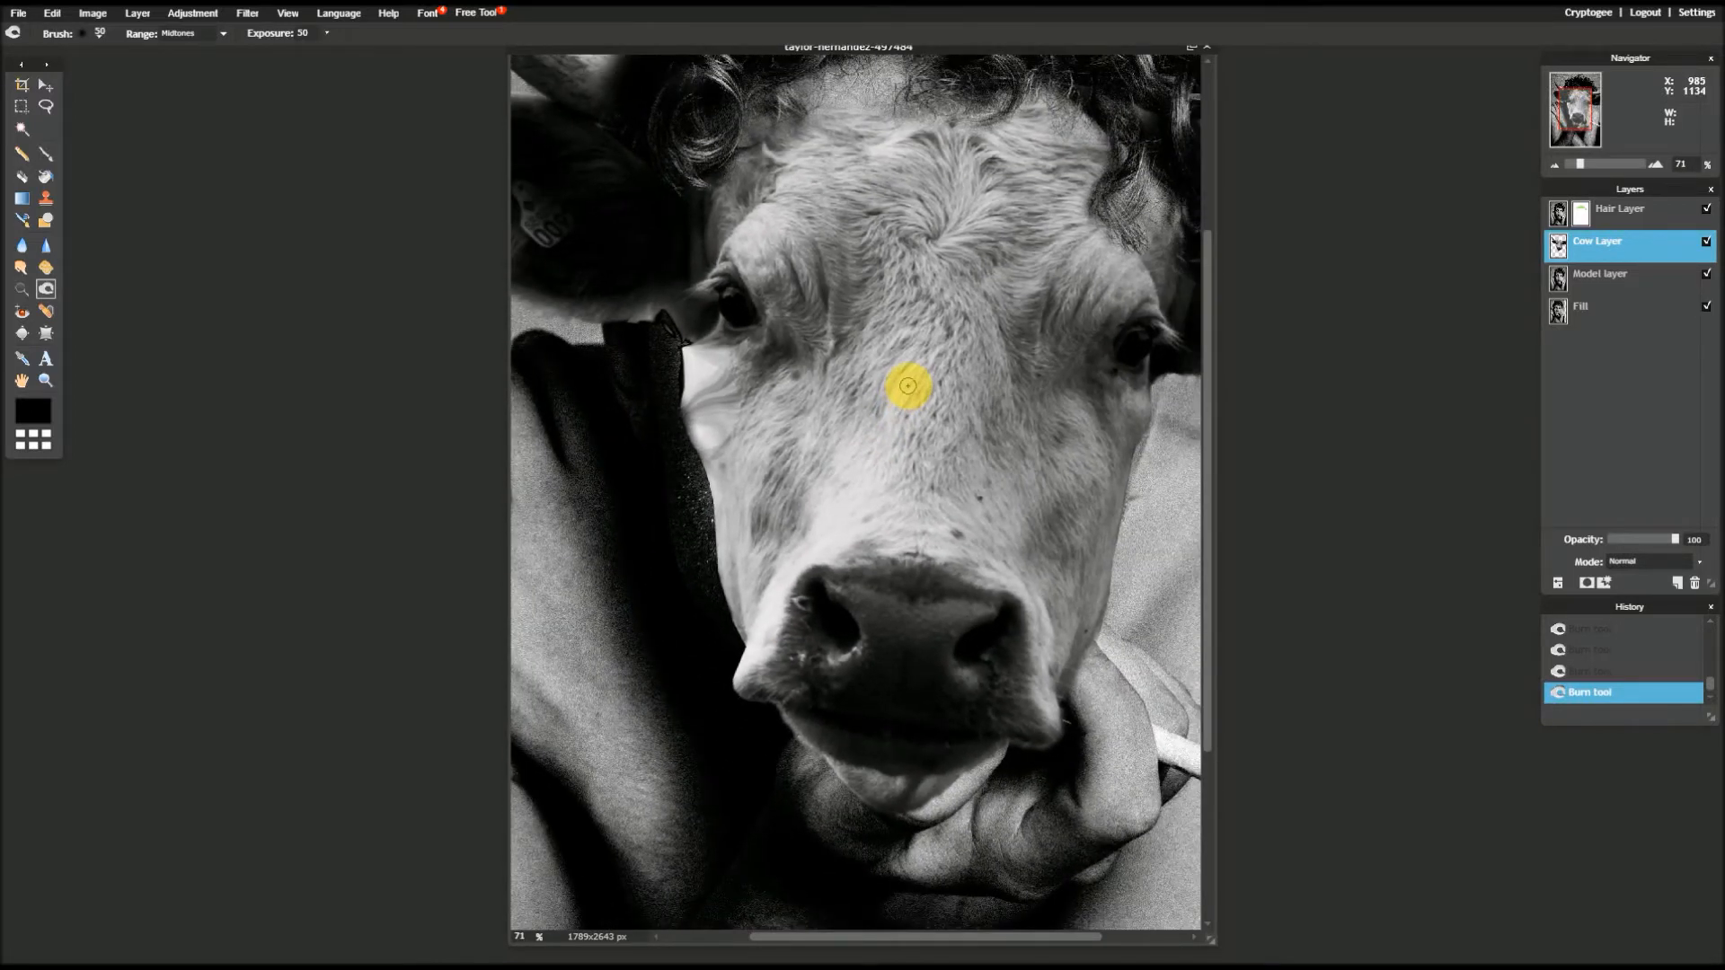
pyautogui.scroll(-3, 907, 386)
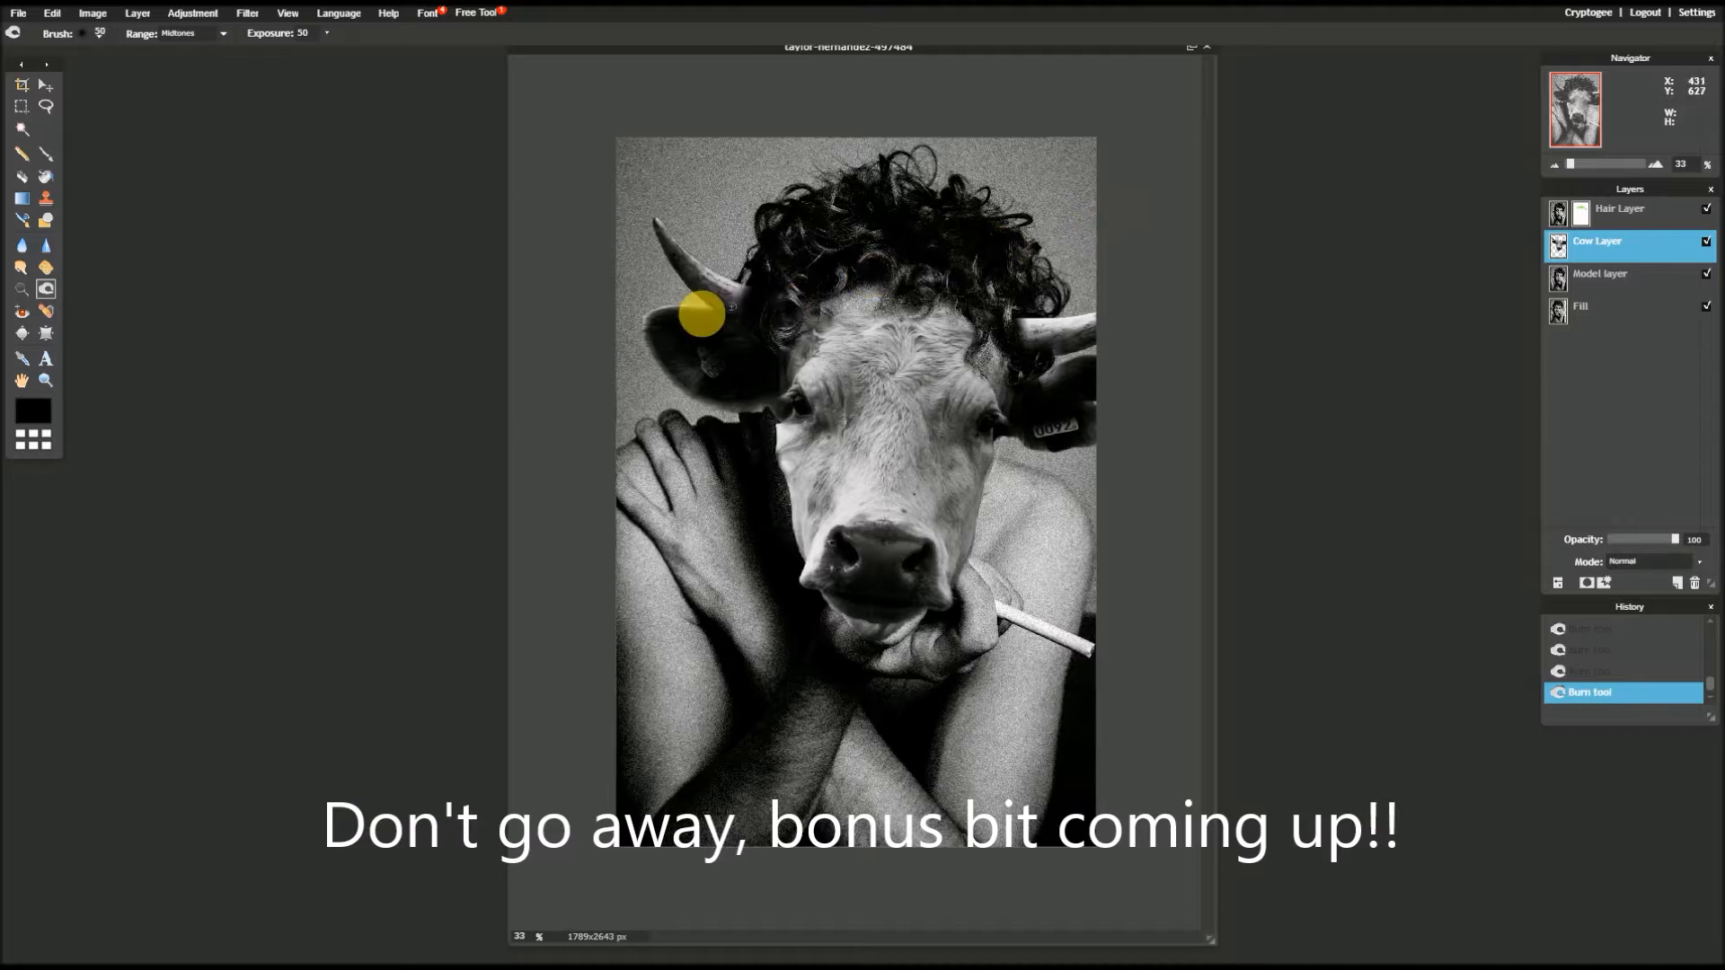
# - Paint on the Hair Layer's mask with the 200 brush to reveal the model's thumb and fingers below the cow's mouth
pyautogui.click(1641, 229)
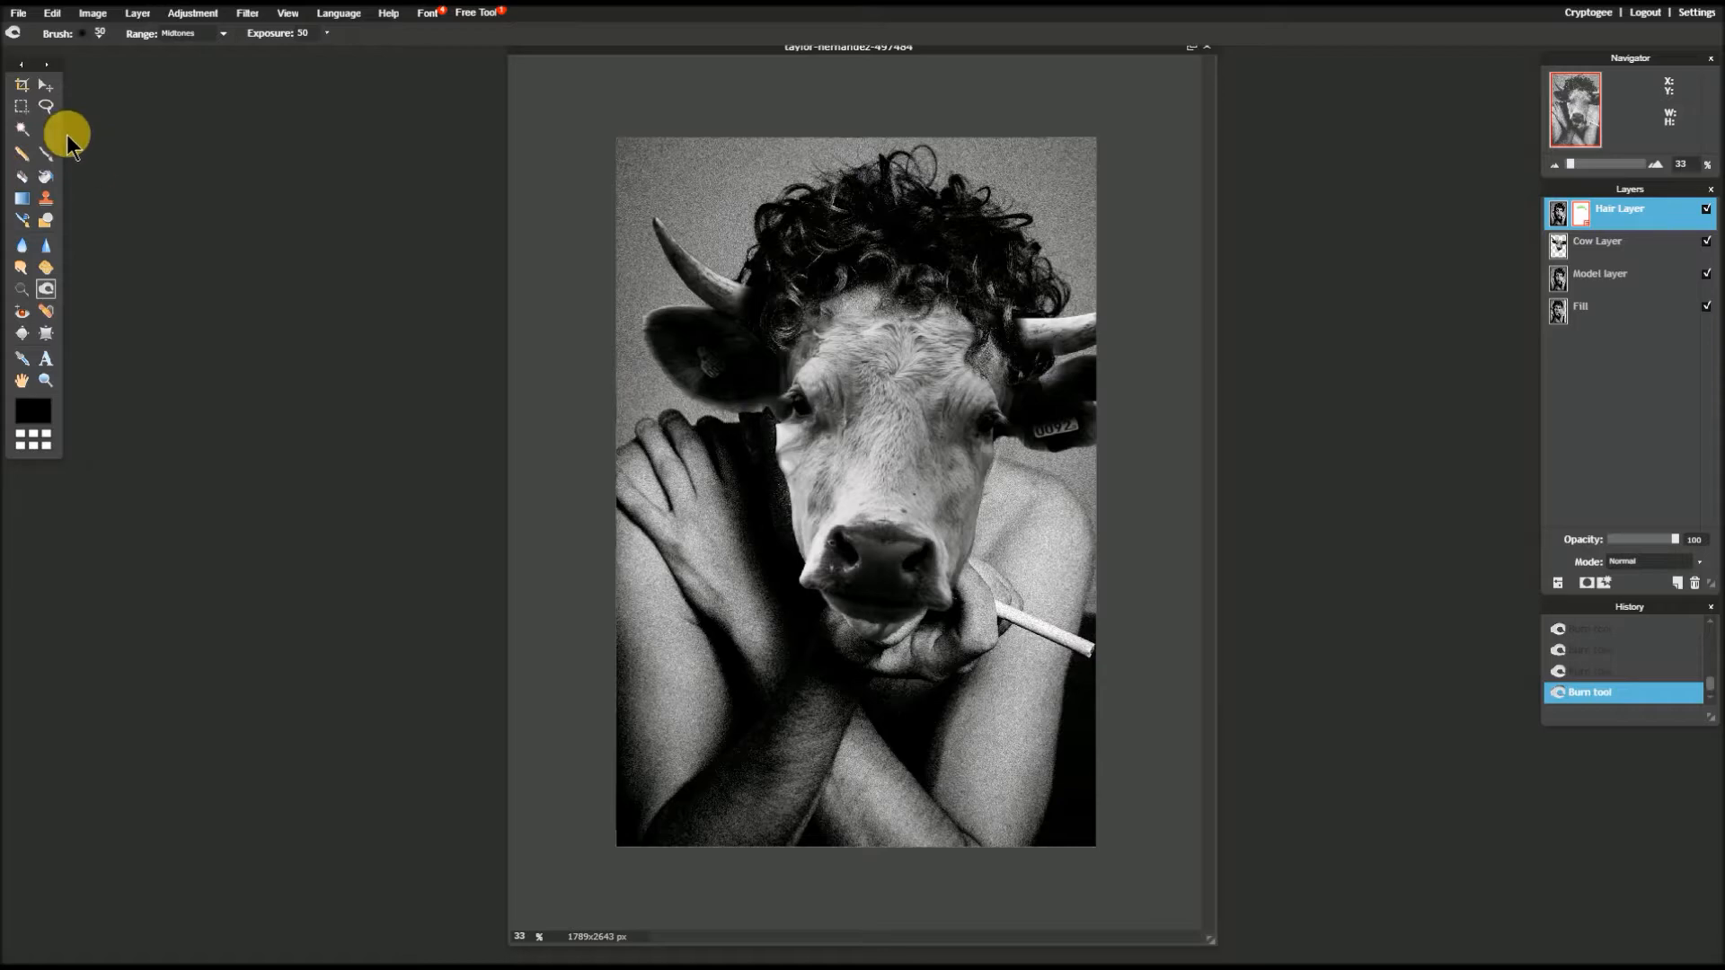
pyautogui.click(43, 158)
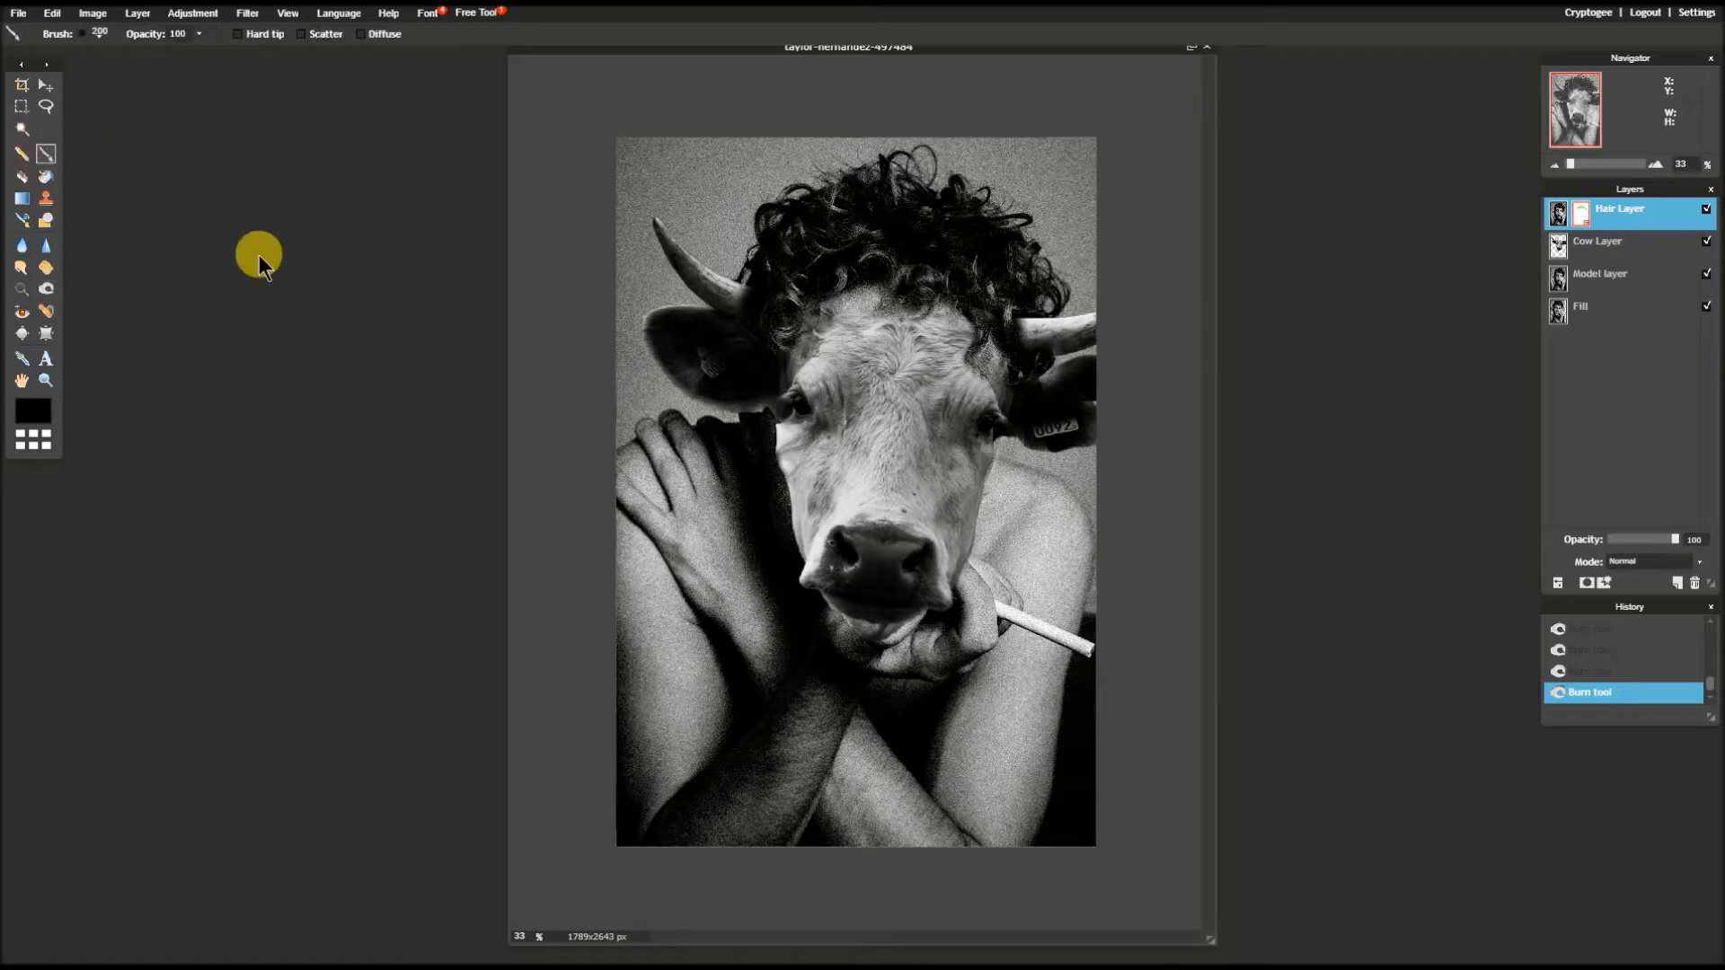
pyautogui.scroll(3, 815, 543)
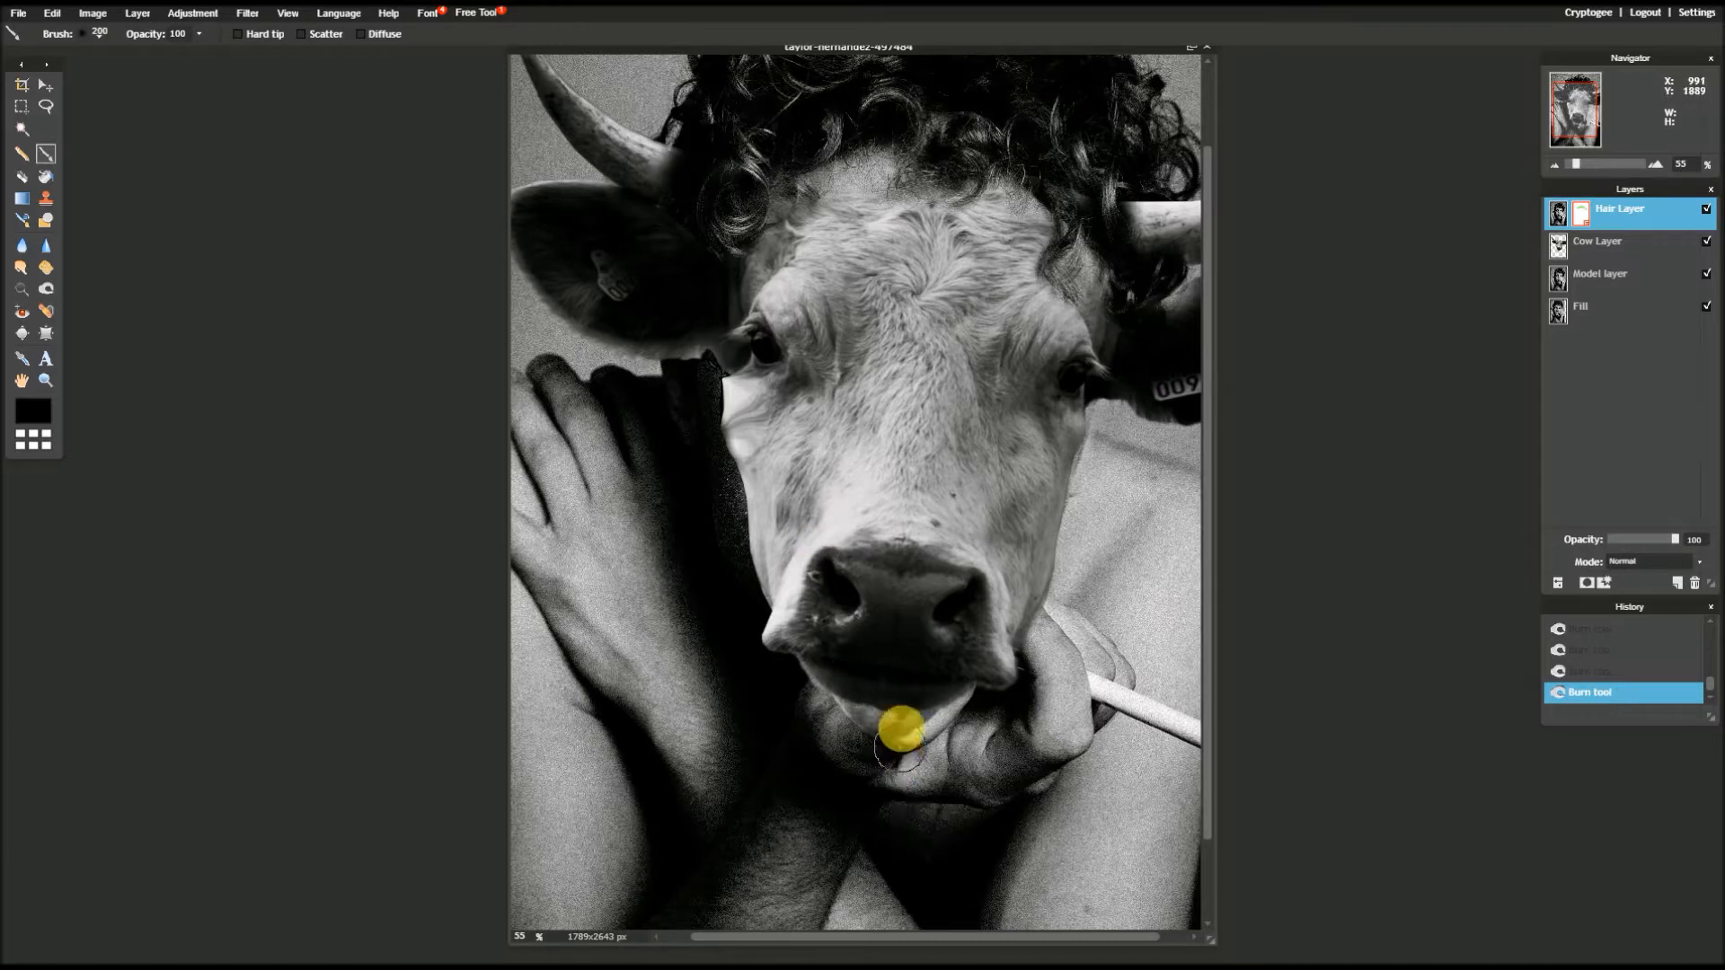
pyautogui.moveTo(907, 682); pyautogui.dragTo(885, 719)
pyautogui.moveTo(951, 669); pyautogui.dragTo(909, 689)
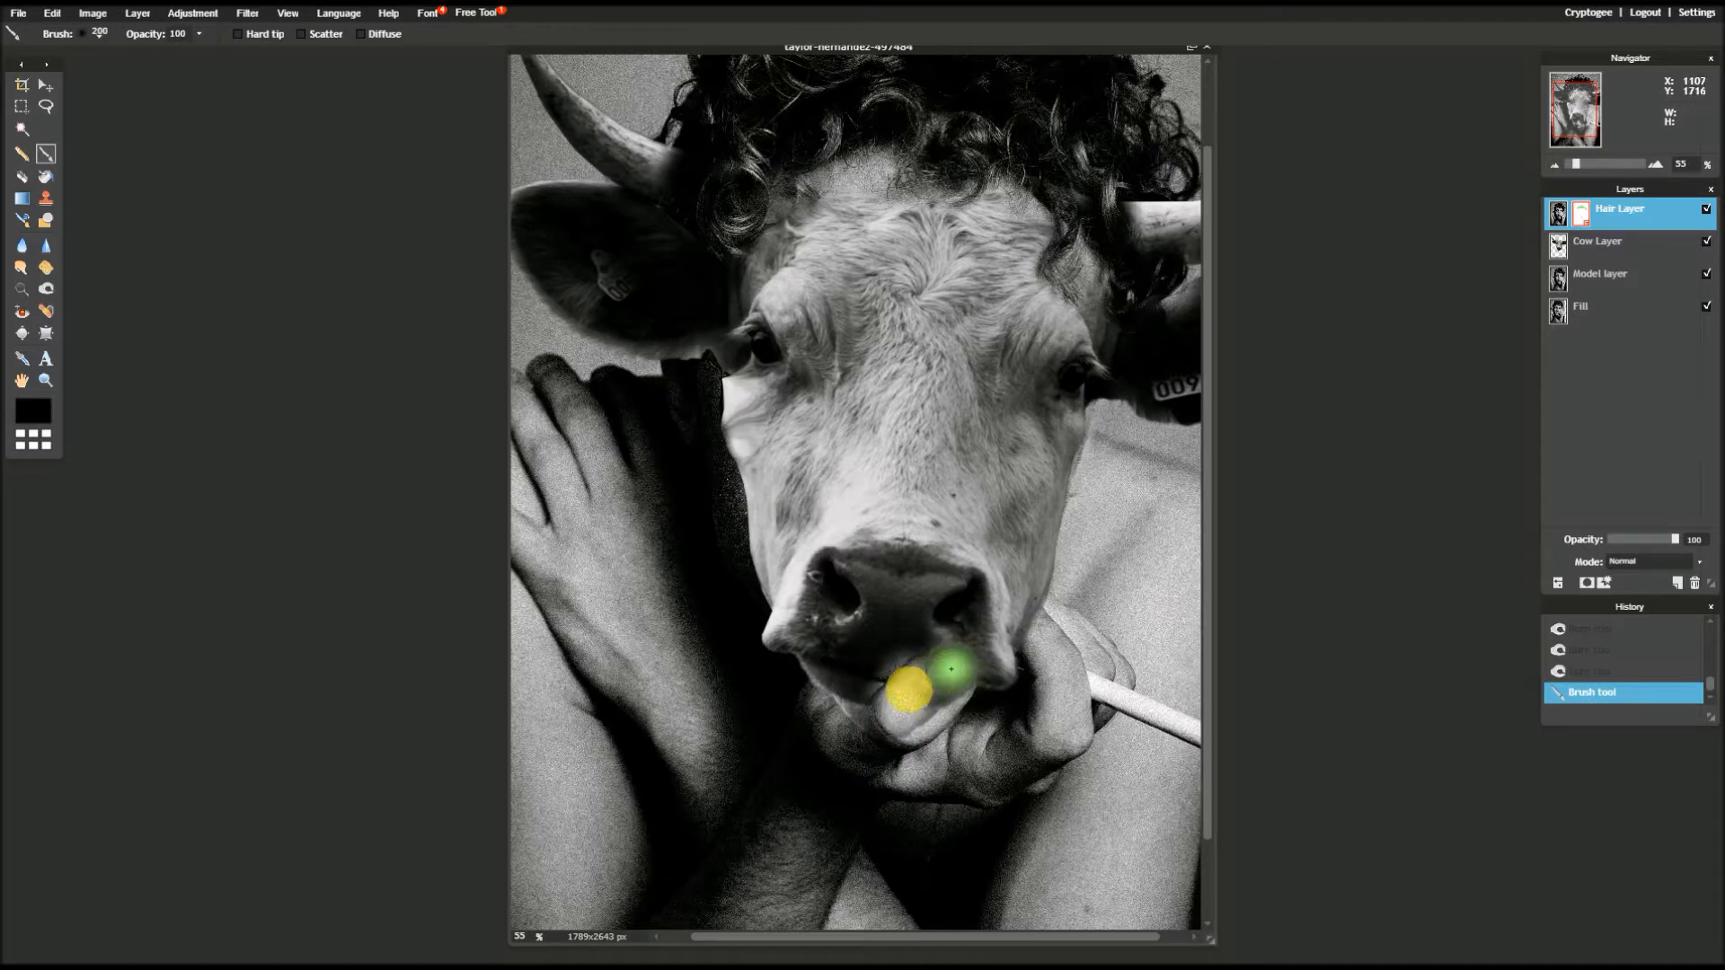
pyautogui.click(893, 701)
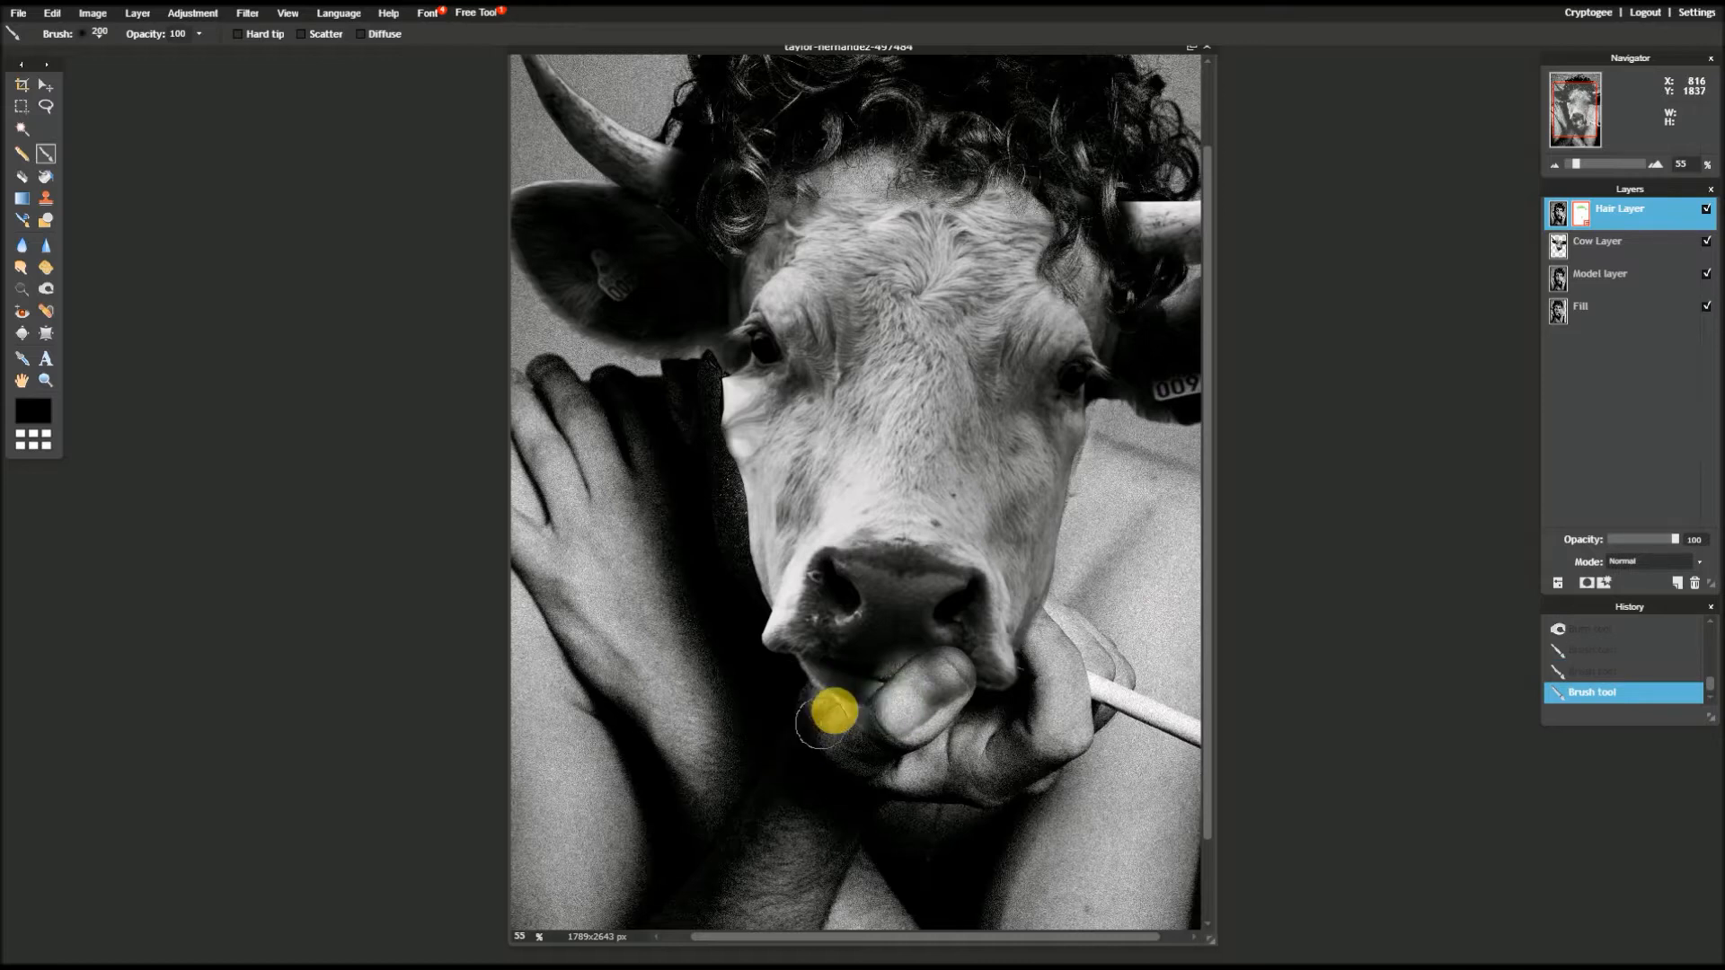
pyautogui.click(840, 703)
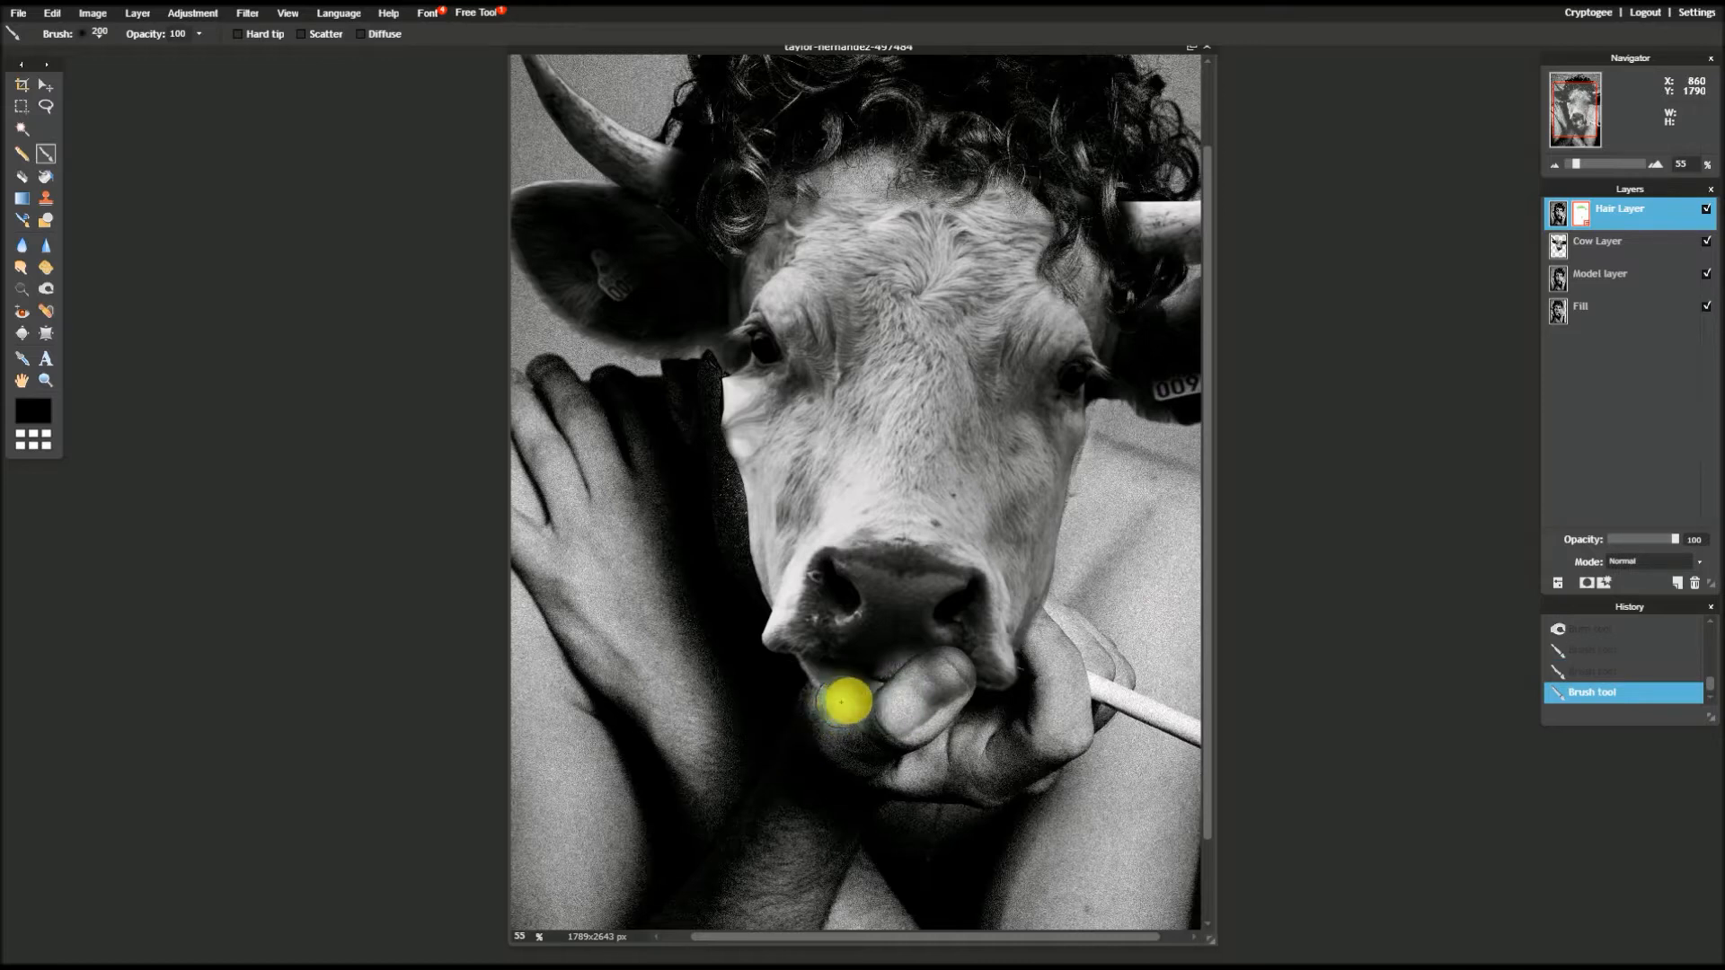
pyautogui.click(859, 700)
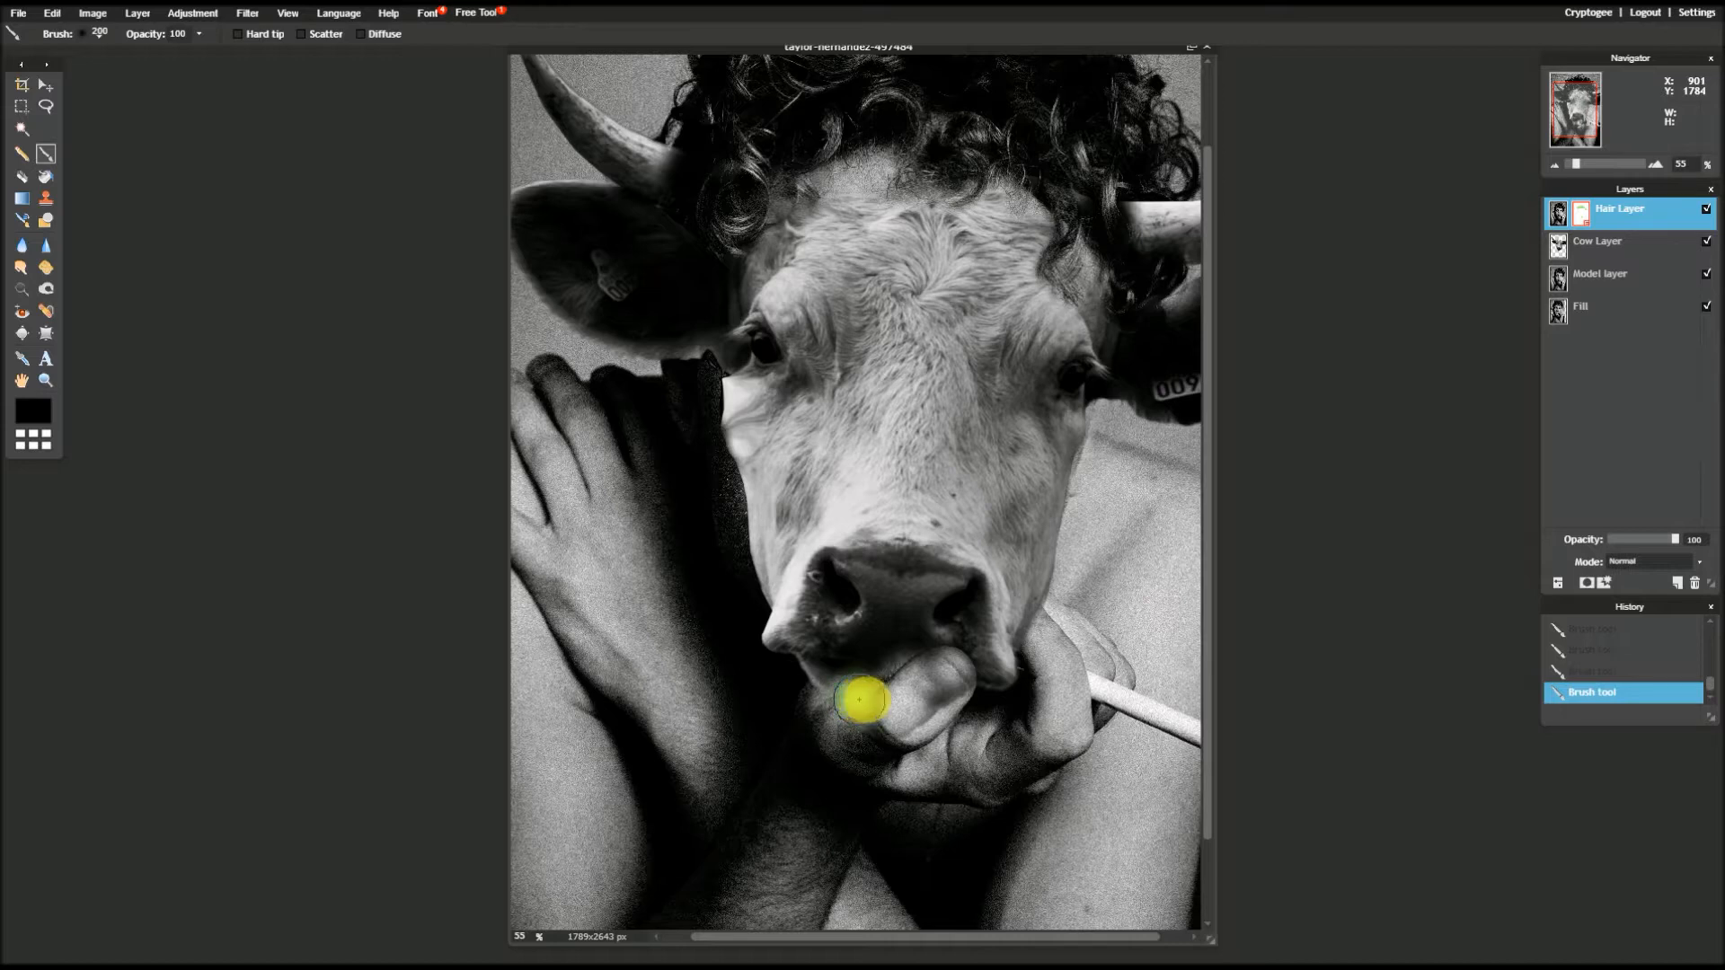
pyautogui.click(871, 706)
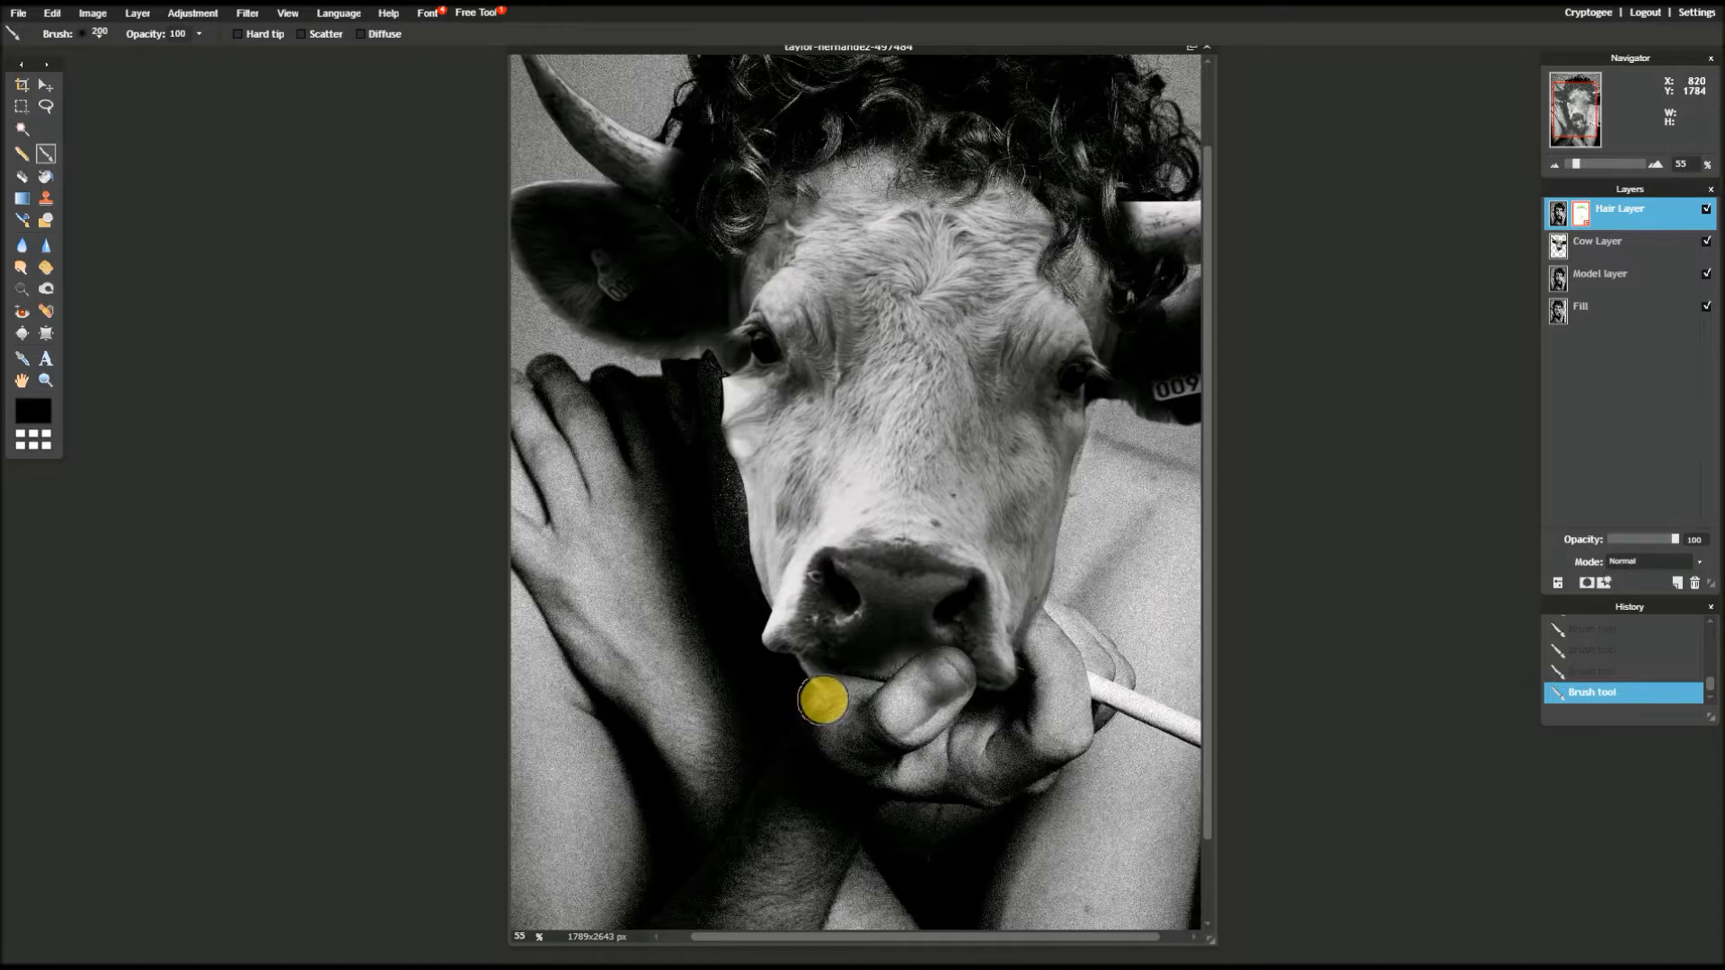
pyautogui.click(822, 702)
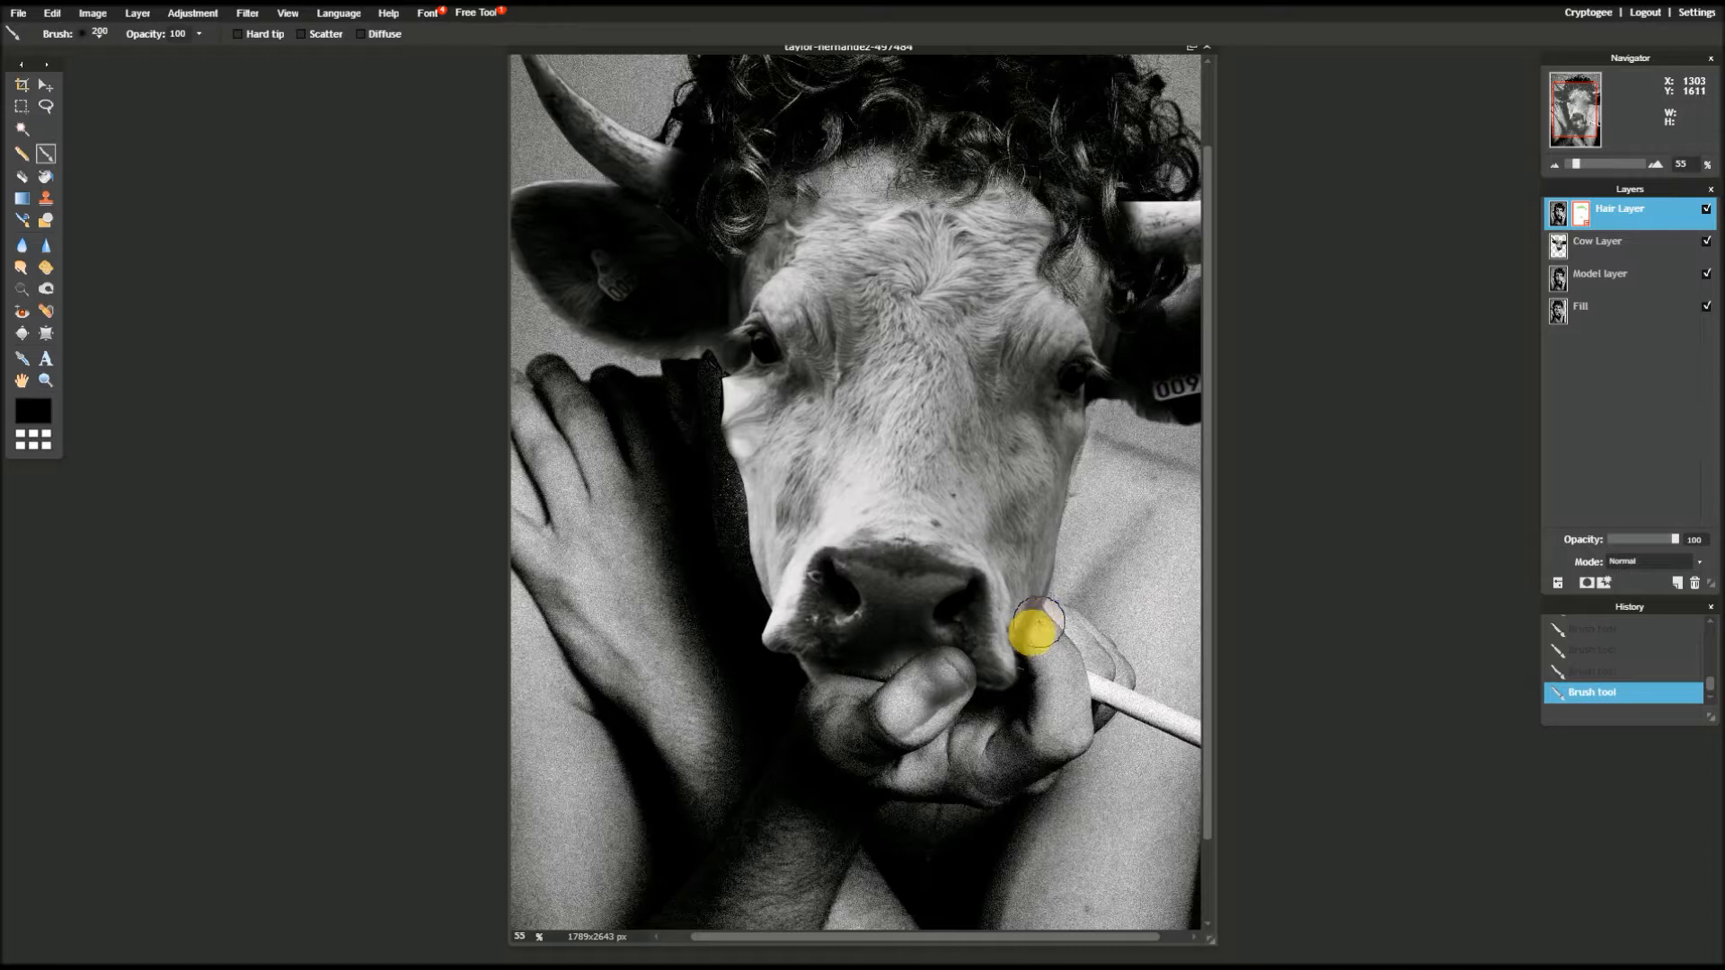
# - Paint on the Hair Layer's mask with the soft 100 brush to reveal the model's index fingertip beside the cow's right nostril
pyautogui.click(99, 31)
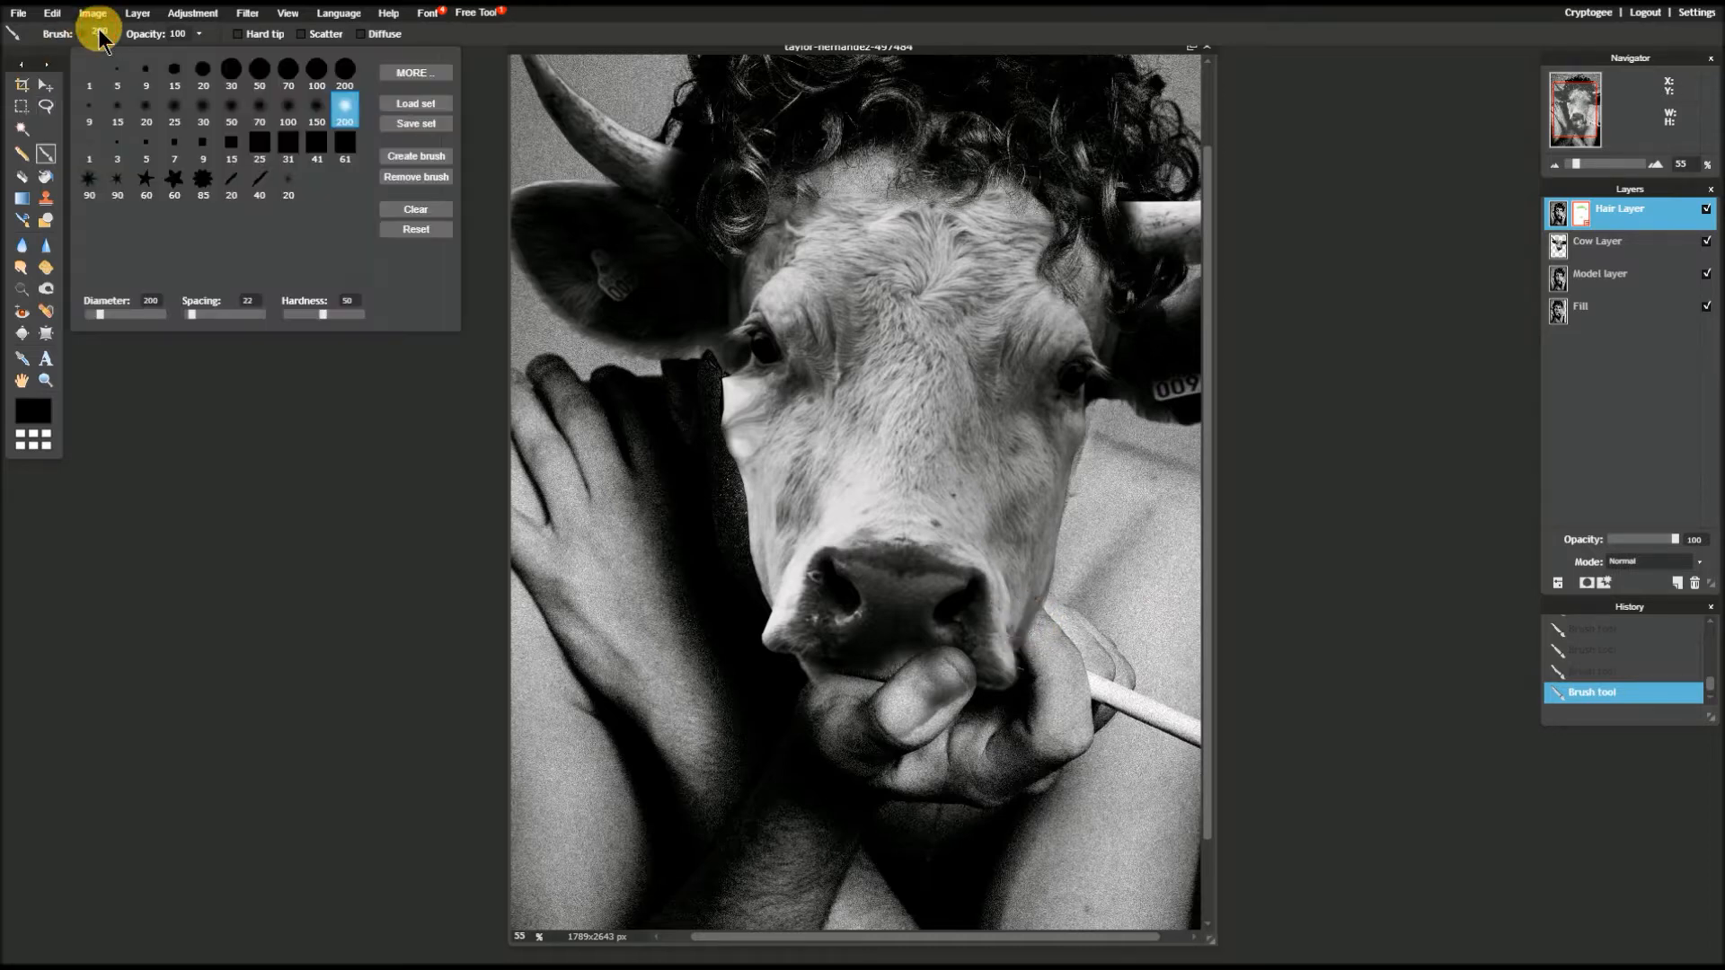
pyautogui.click(287, 114)
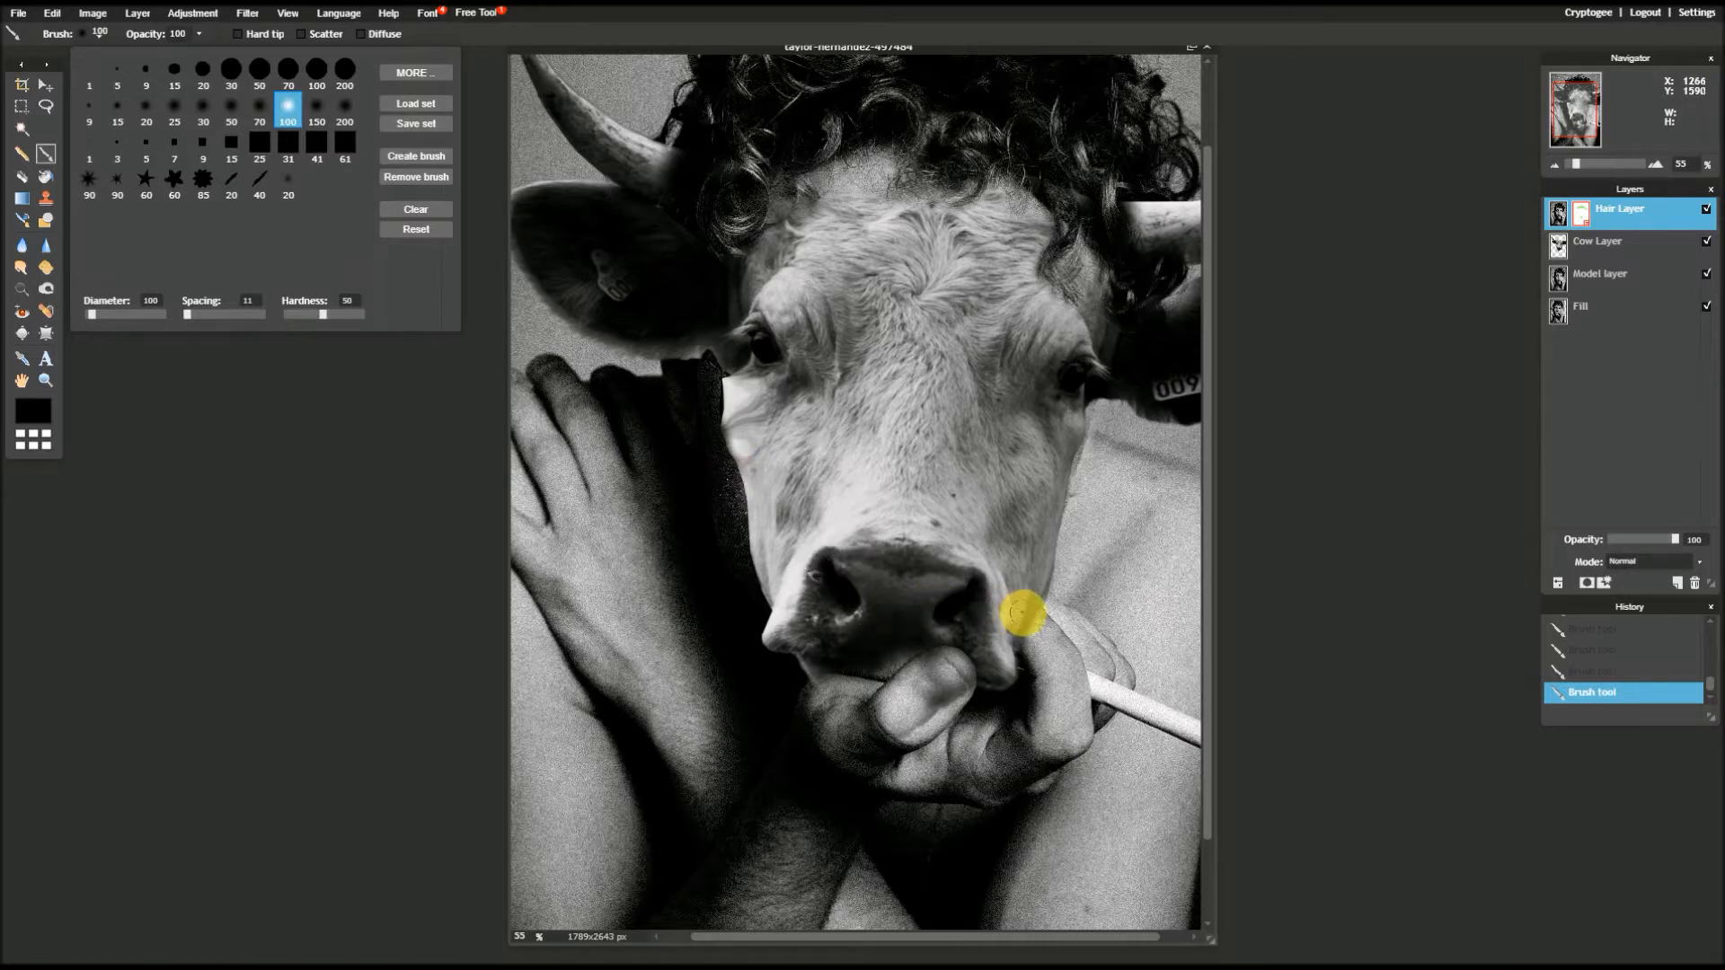
pyautogui.click(1022, 613)
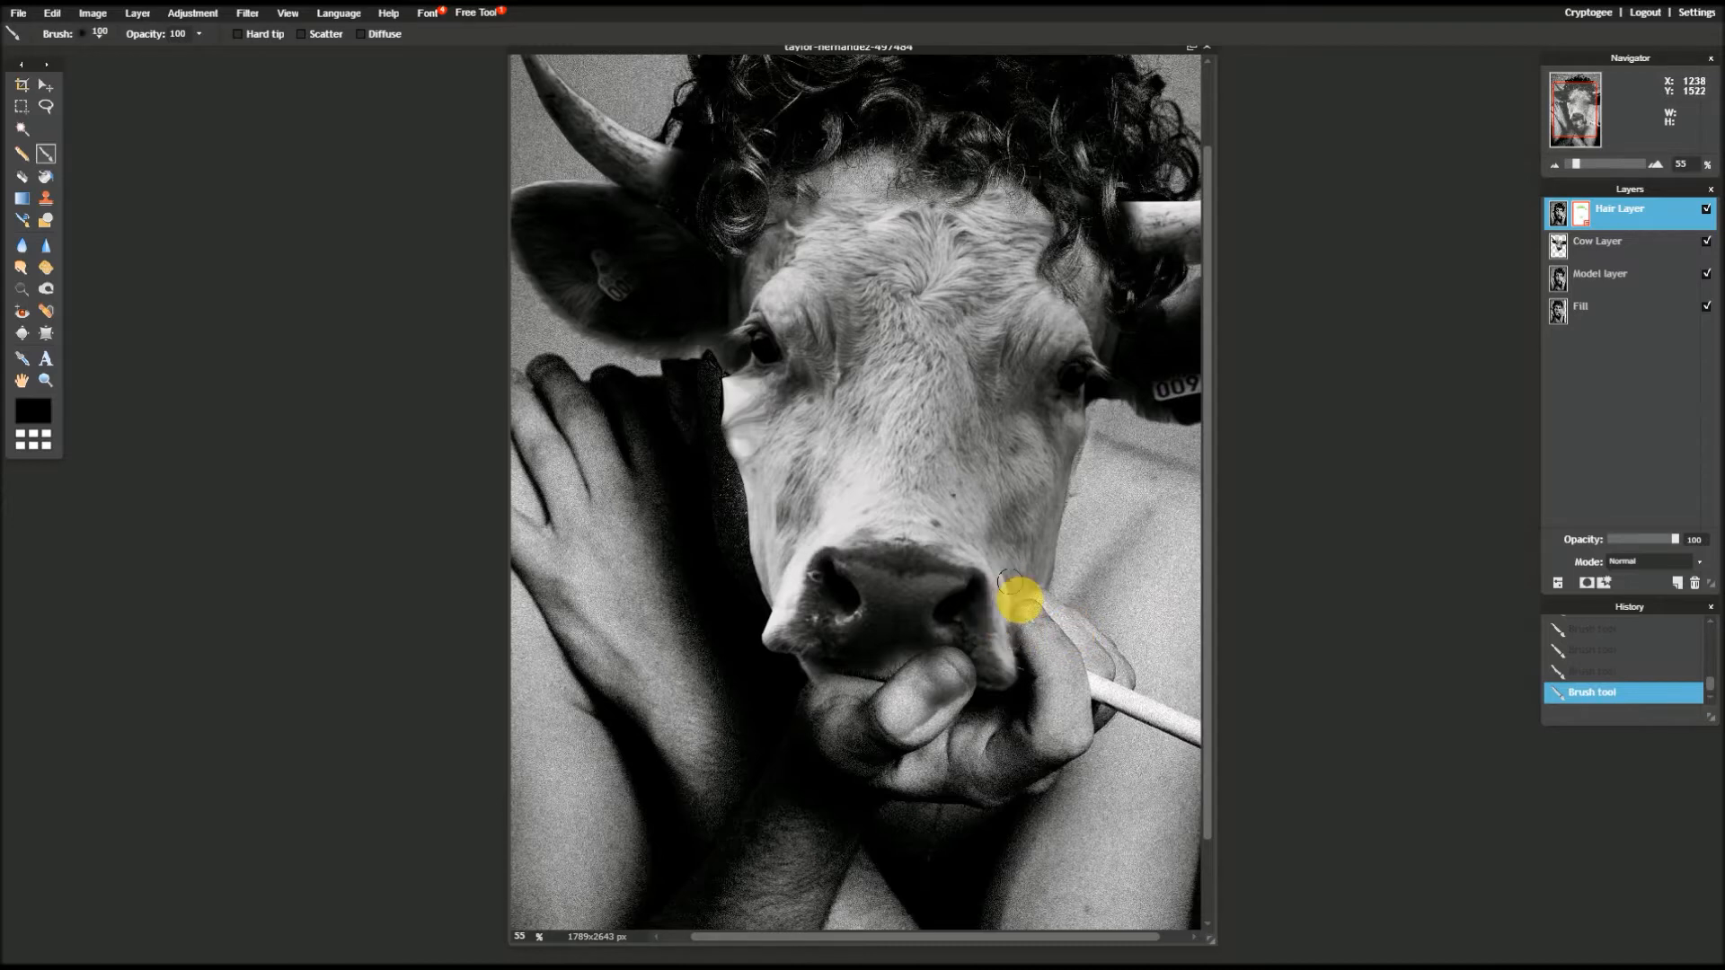
pyautogui.click(1706, 241)
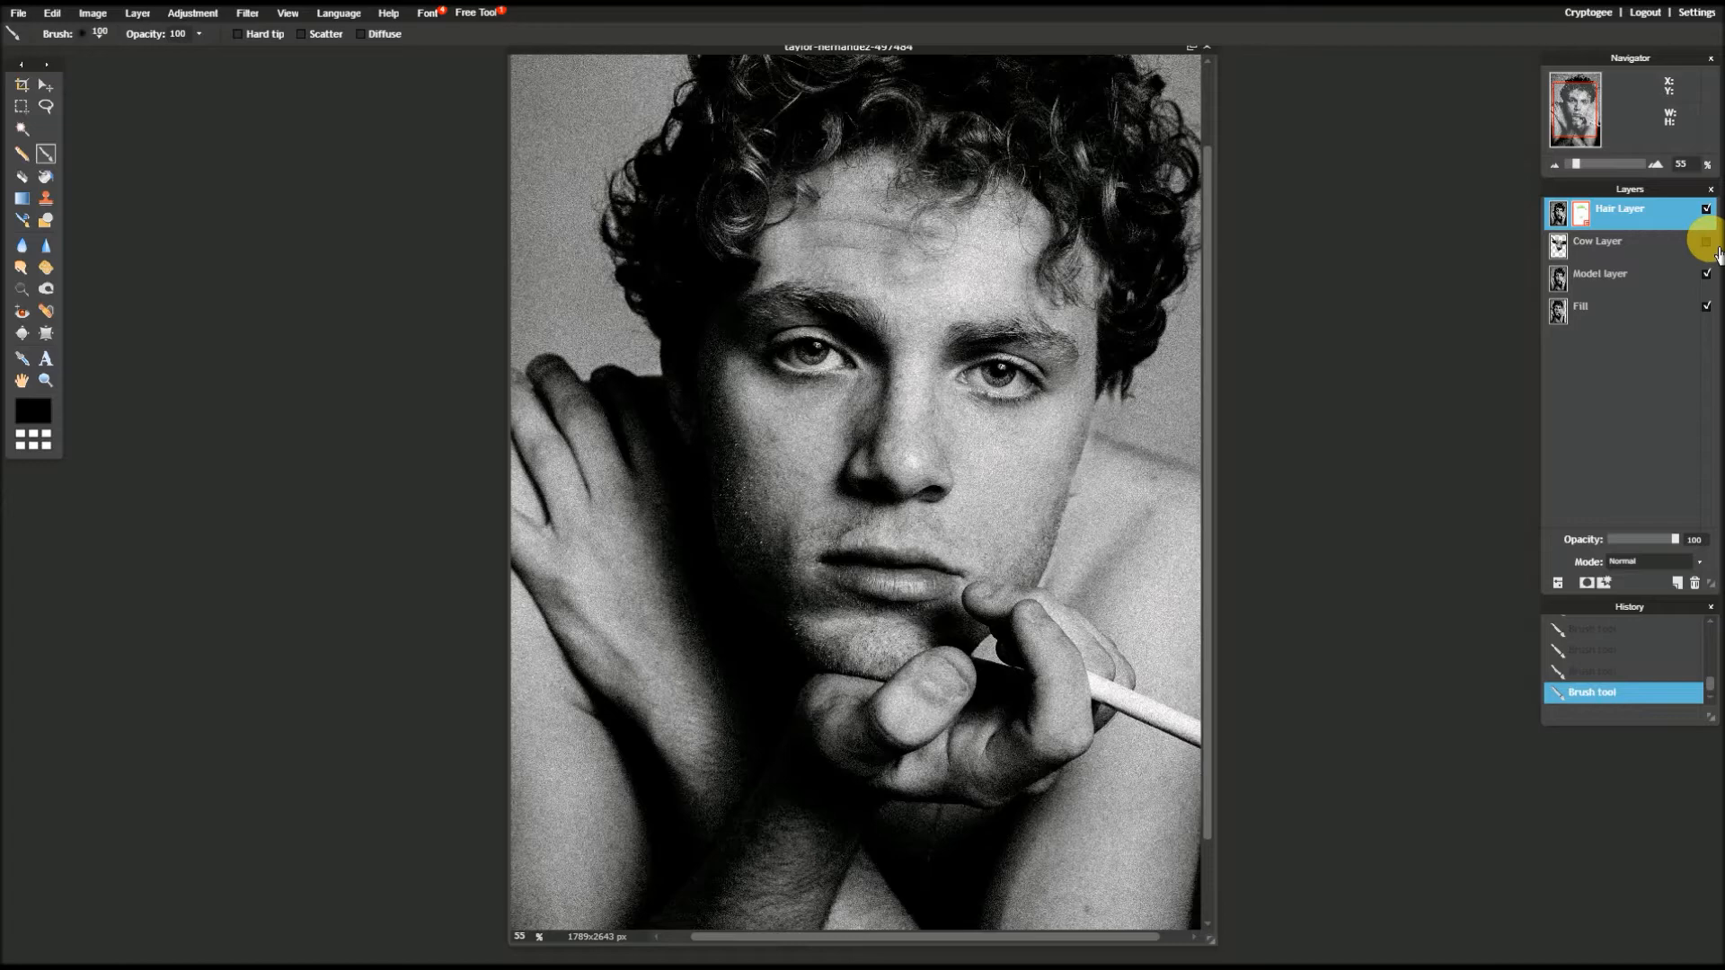
pyautogui.click(1706, 242)
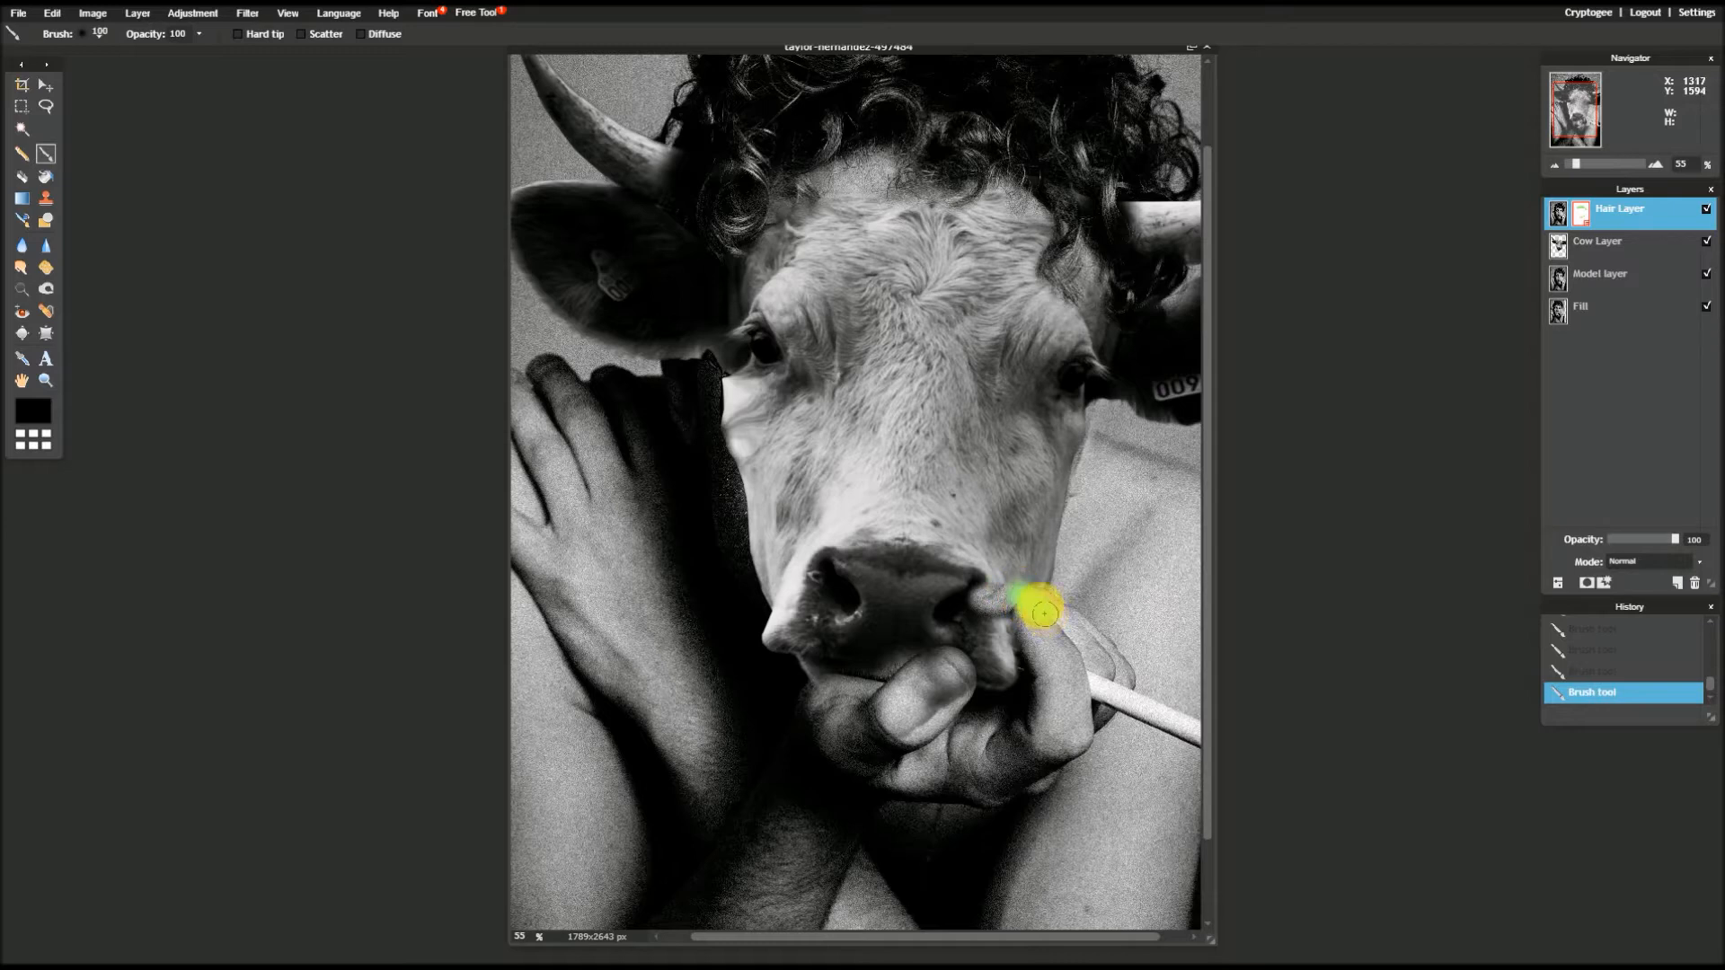
pyautogui.click(1034, 596)
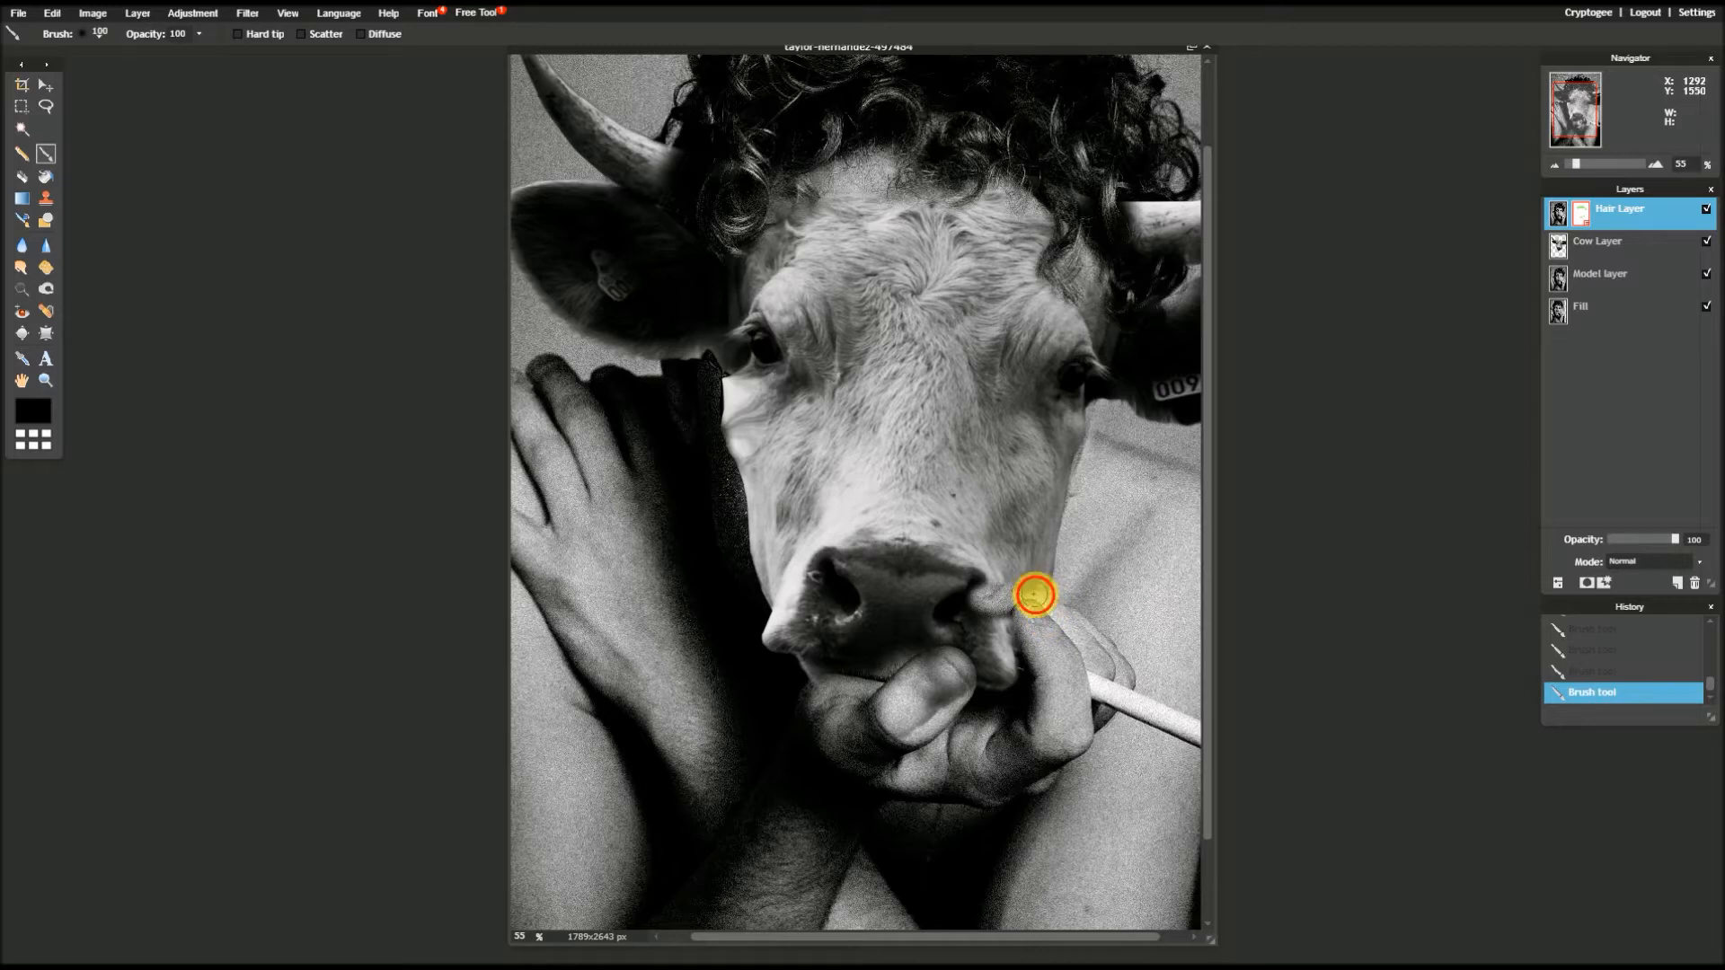
pyautogui.moveTo(1028, 594); pyautogui.dragTo(981, 603)
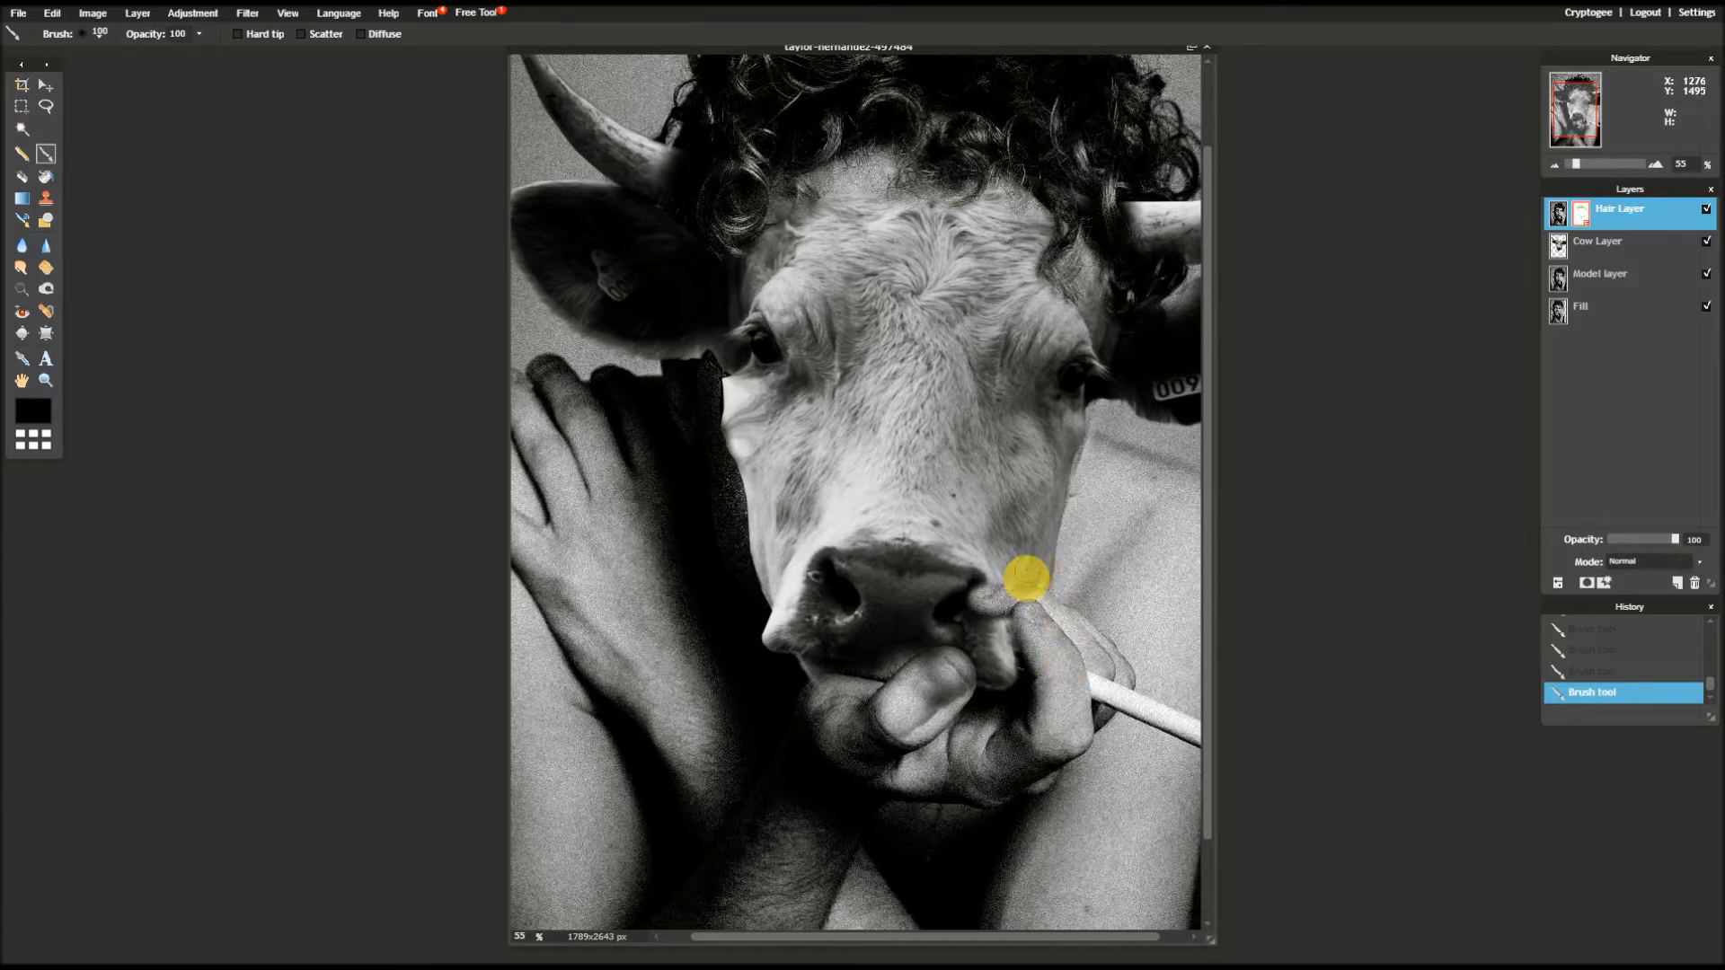
pyautogui.moveTo(1004, 585); pyautogui.dragTo(985, 589)
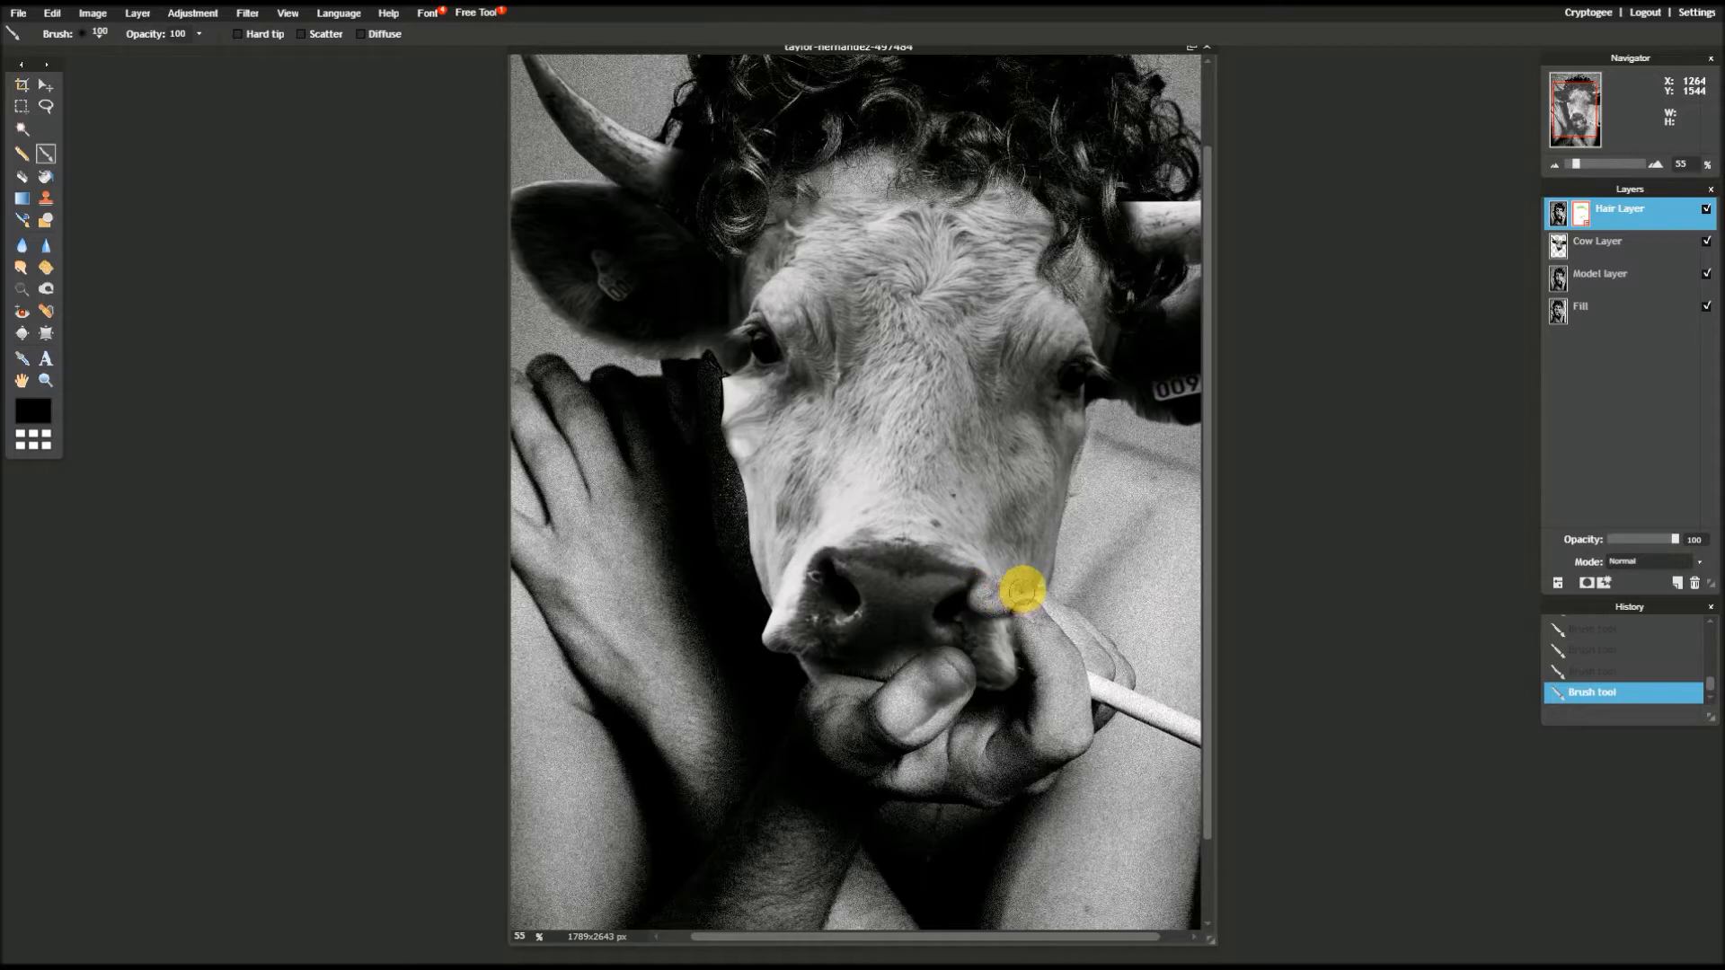
# - Hide the Cow Layer, brush along the model's fingers and thumb on the Hair Layer's mask, and show the Cow Layer again
pyautogui.click(1707, 242)
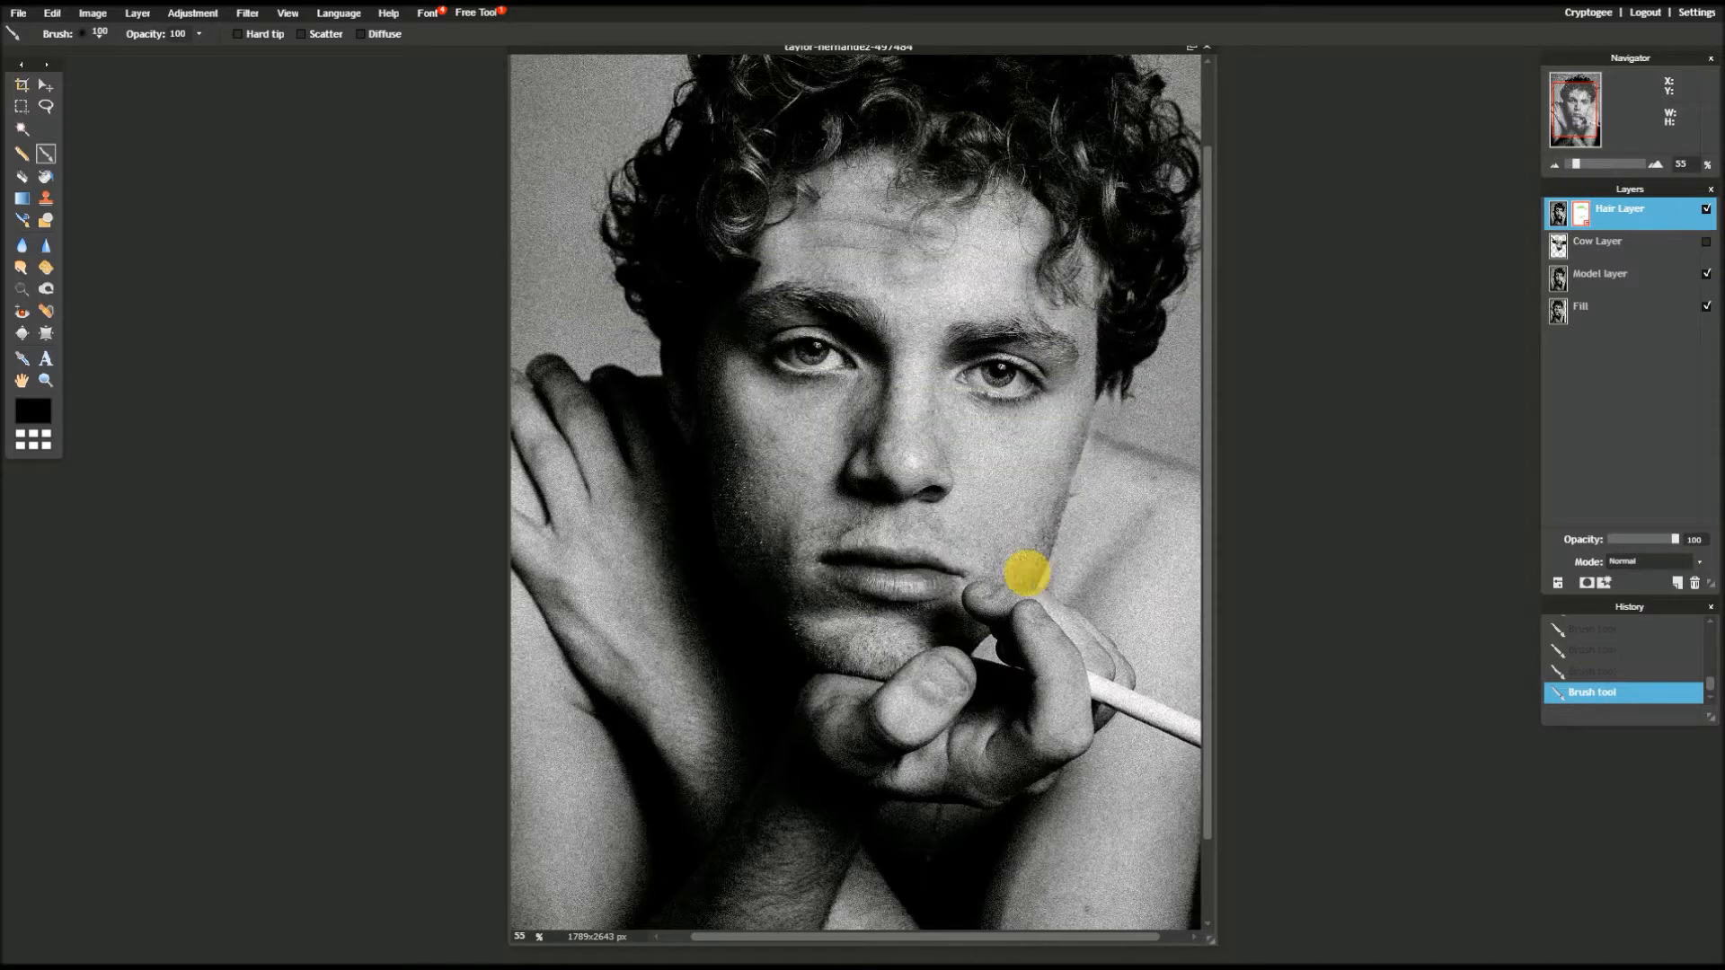
pyautogui.click(1005, 599)
pyautogui.click(1018, 571)
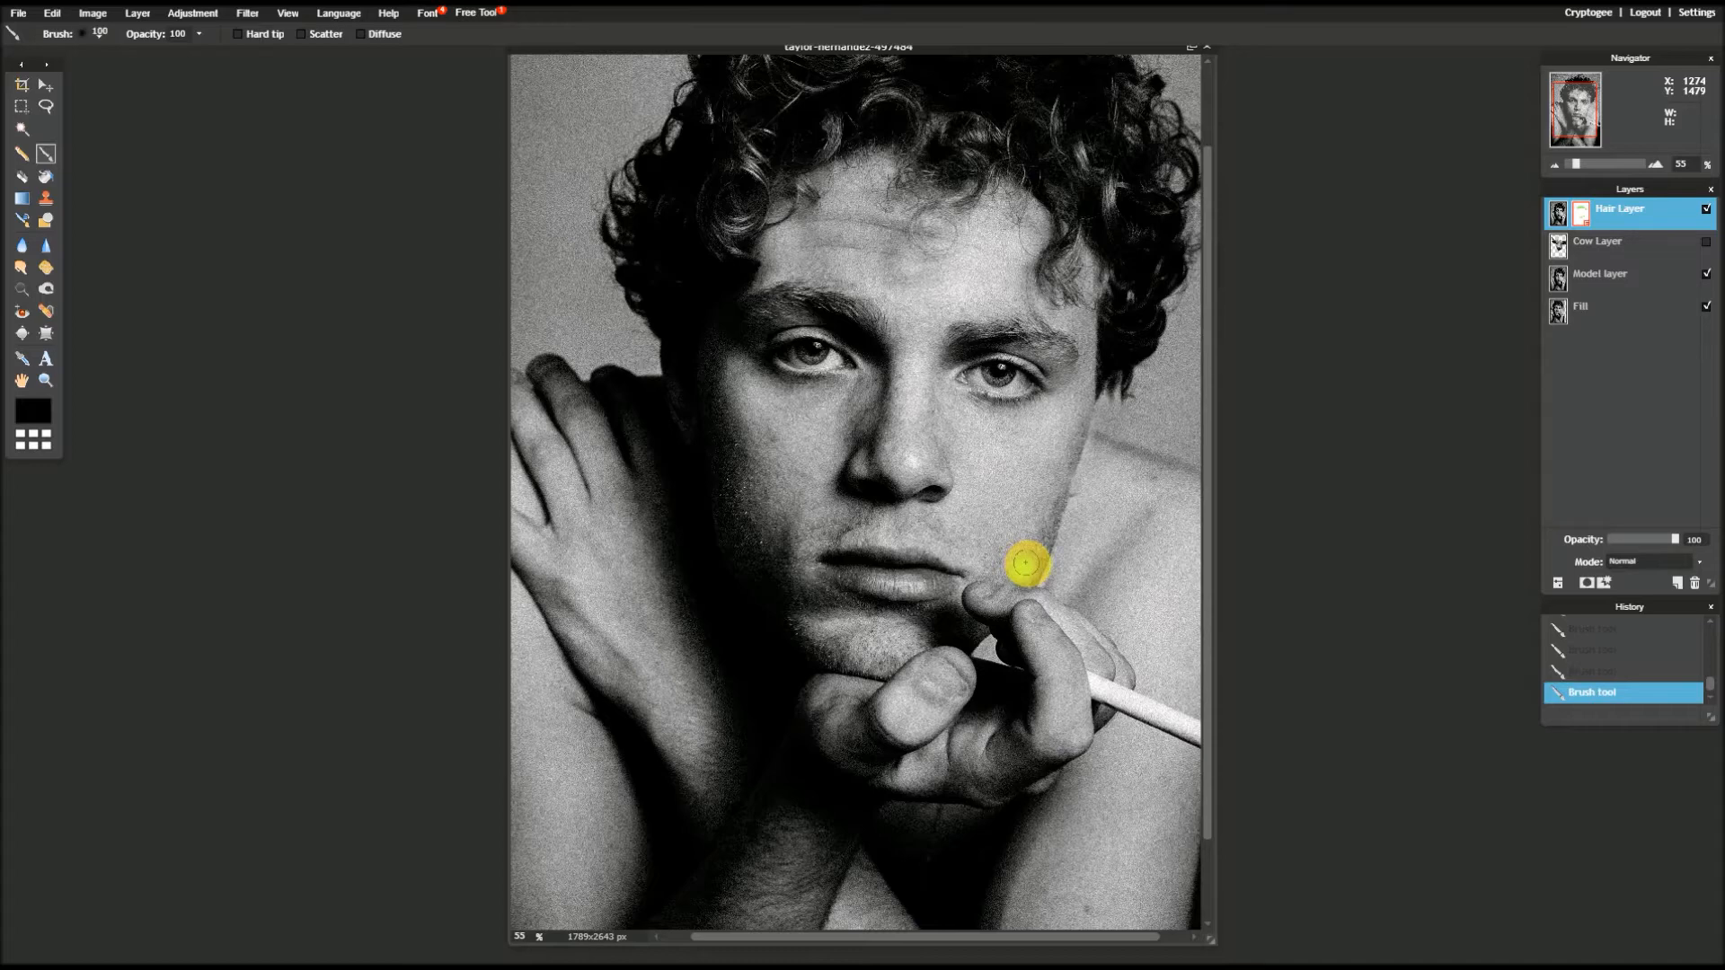
pyautogui.click(1035, 567)
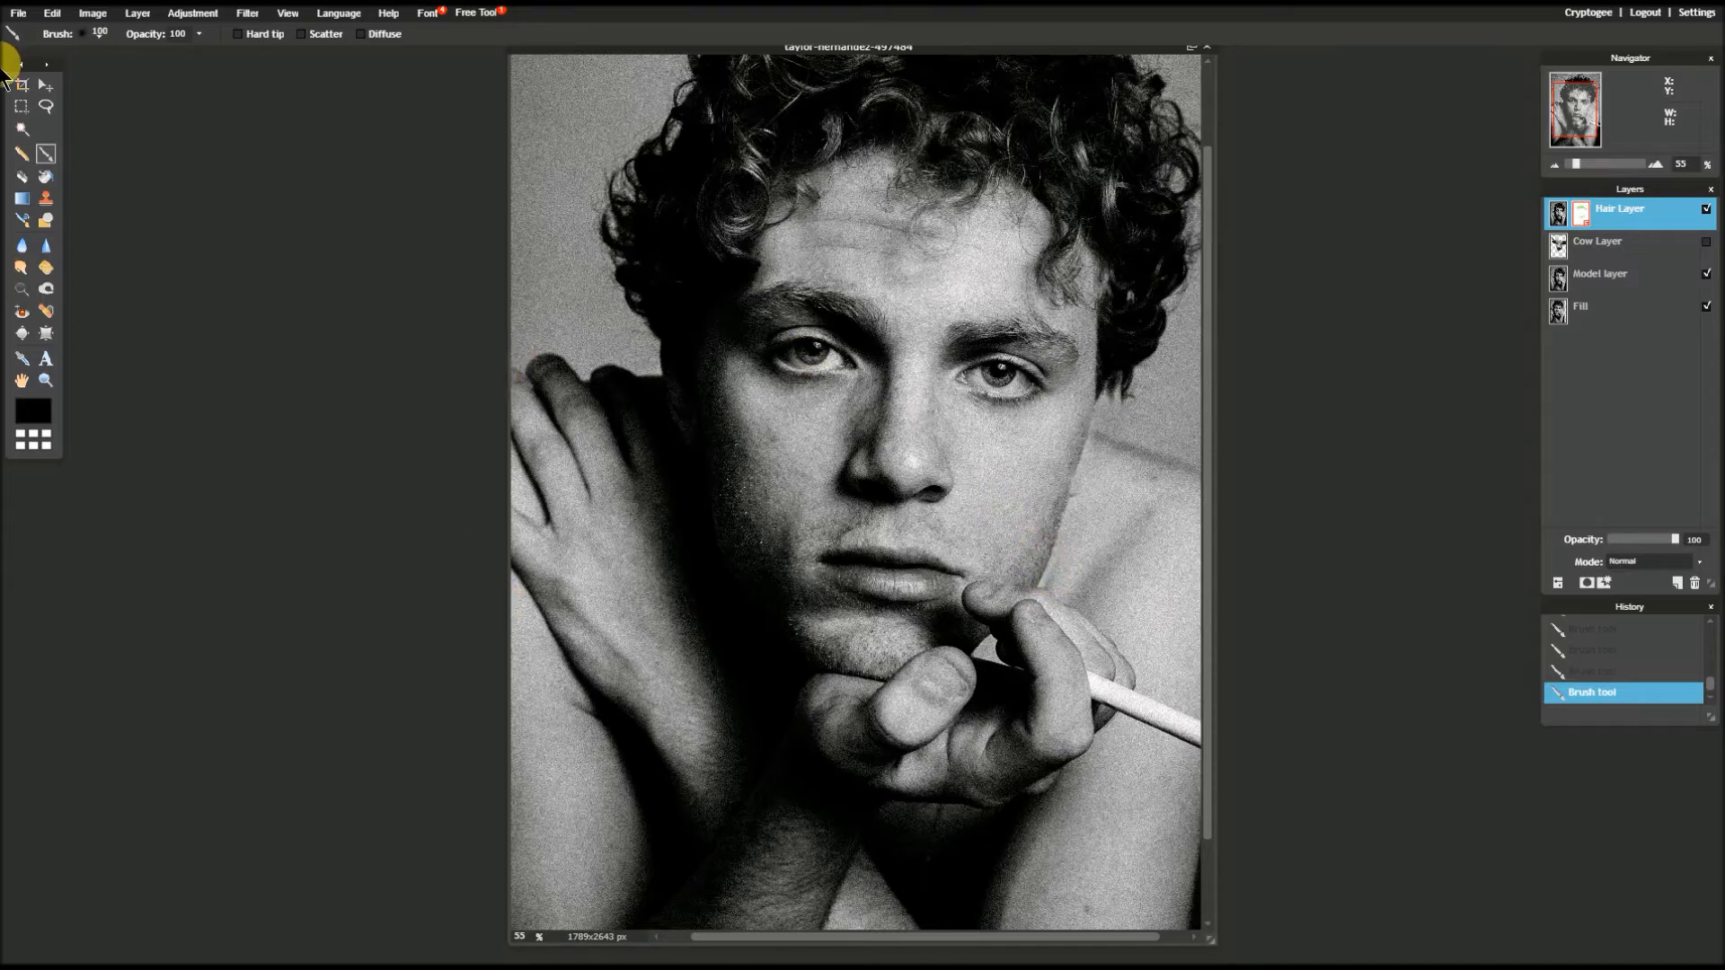
pyautogui.click(46, 176)
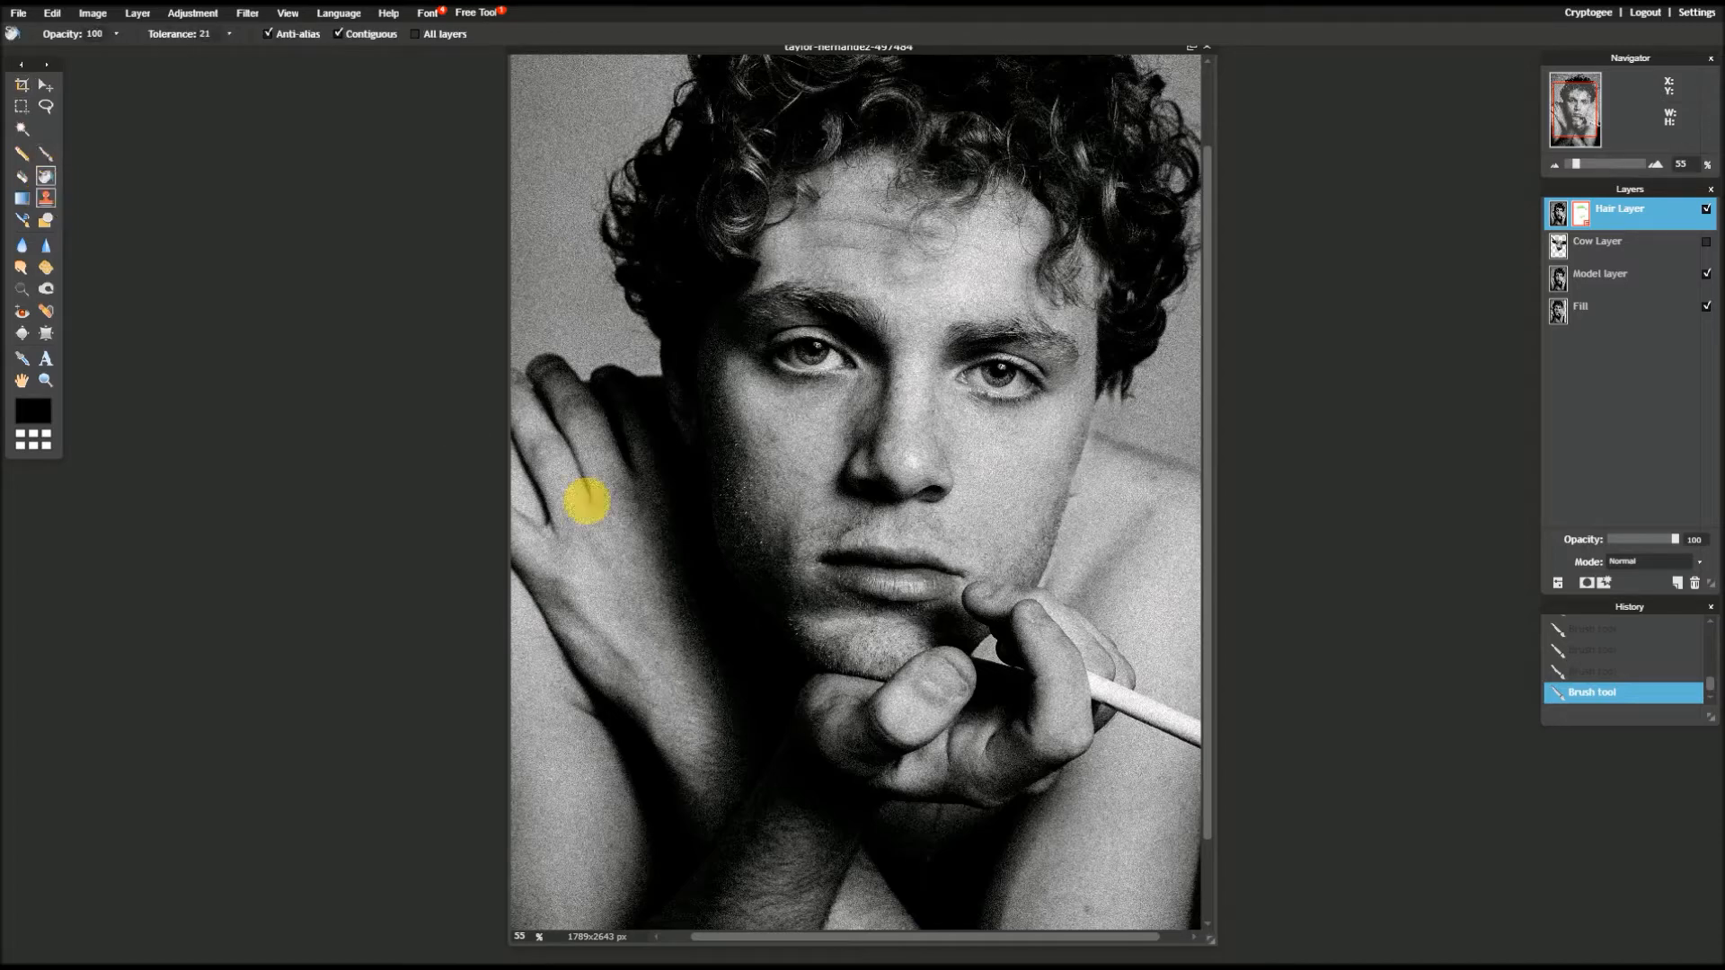
pyautogui.click(43, 158)
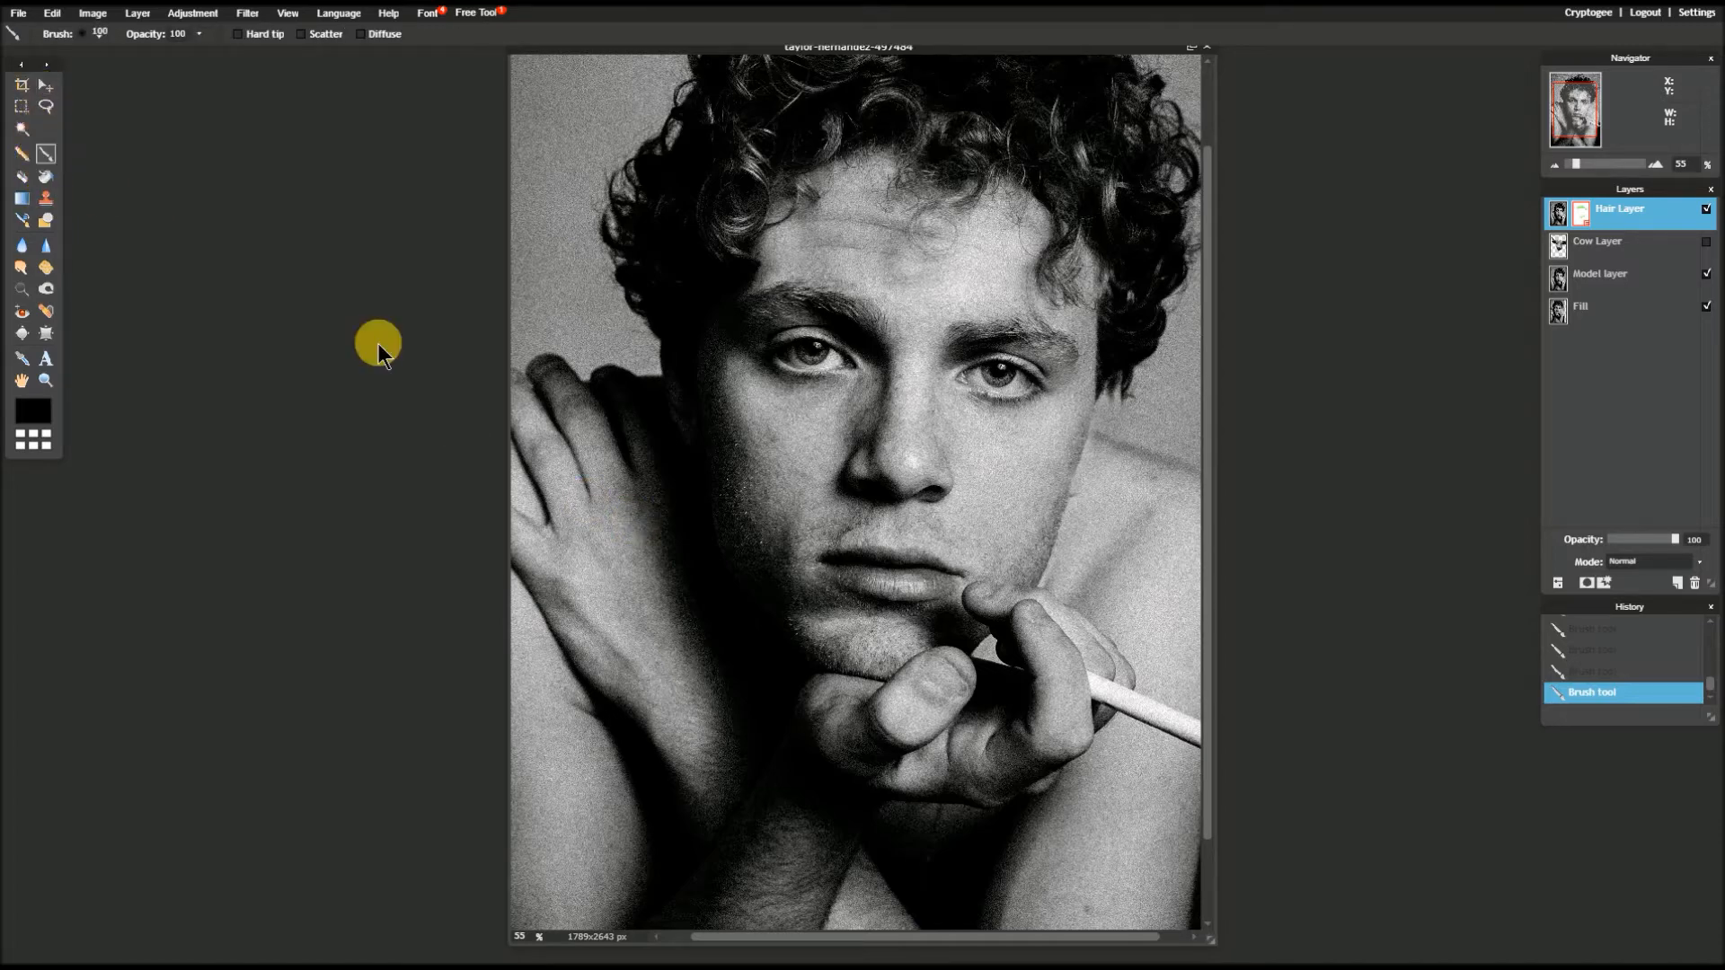
pyautogui.moveTo(742, 578)
pyautogui.mouseDown()
pyautogui.moveTo(928, 676)
pyautogui.moveTo(942, 656)
pyautogui.mouseUp()
pyautogui.moveTo(939, 659)
pyautogui.mouseDown()
pyautogui.moveTo(926, 685)
pyautogui.moveTo(923, 670)
pyautogui.moveTo(989, 653)
pyautogui.moveTo(937, 672)
pyautogui.moveTo(960, 686)
pyautogui.moveTo(928, 729)
pyautogui.moveTo(849, 725)
pyautogui.moveTo(872, 706)
pyautogui.moveTo(888, 716)
pyautogui.moveTo(1234, 304)
pyautogui.mouseUp()
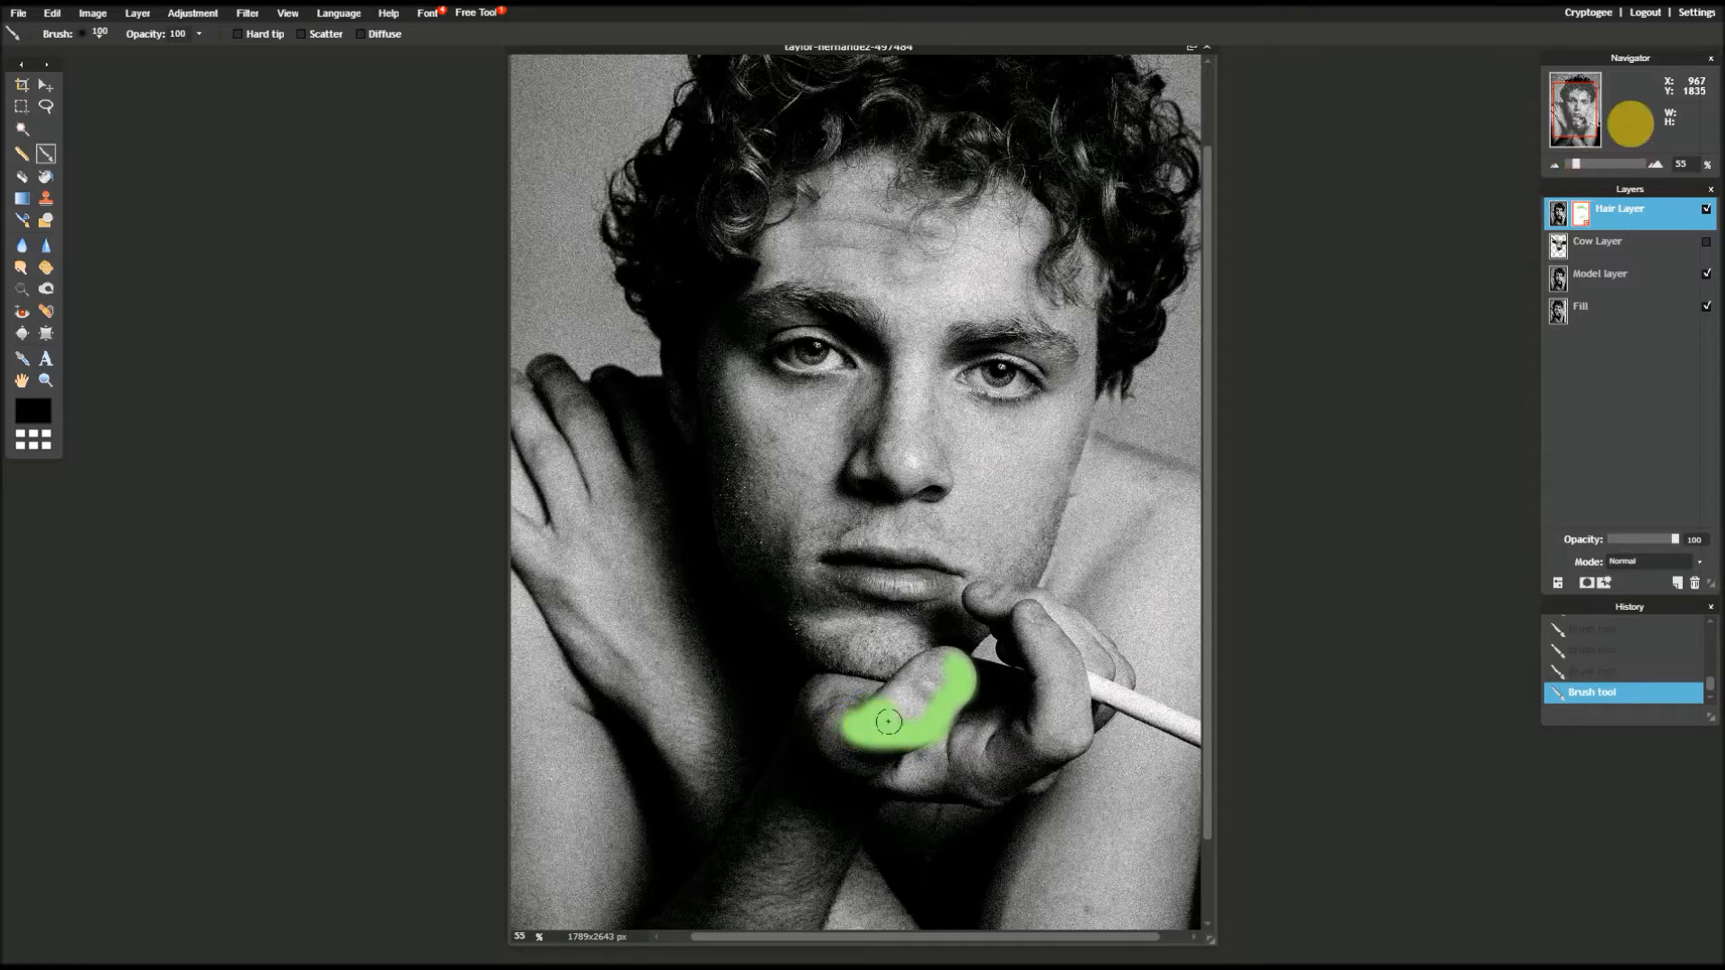
pyautogui.click(1707, 242)
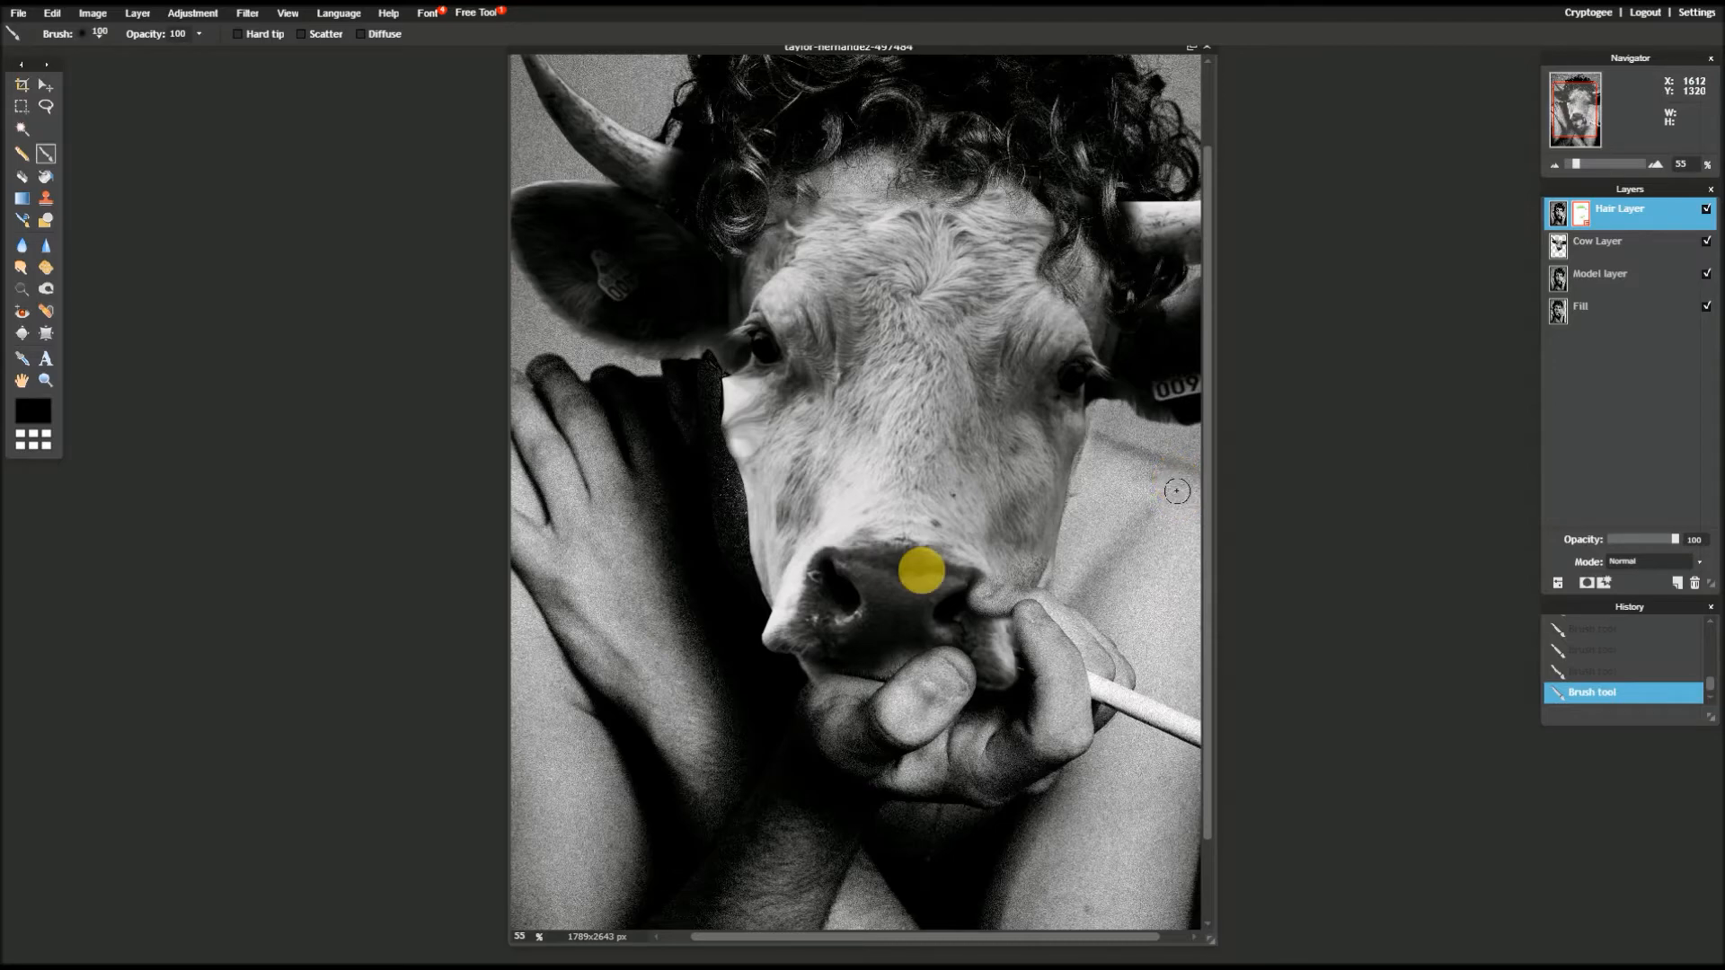
# - Erase the model's index fingertip beside the cow's right nostril on the Hair Layer's mask with the Eraser at brush size 100
pyautogui.scroll(-1, 889, 611)
pyautogui.scroll(-2, 670, 674)
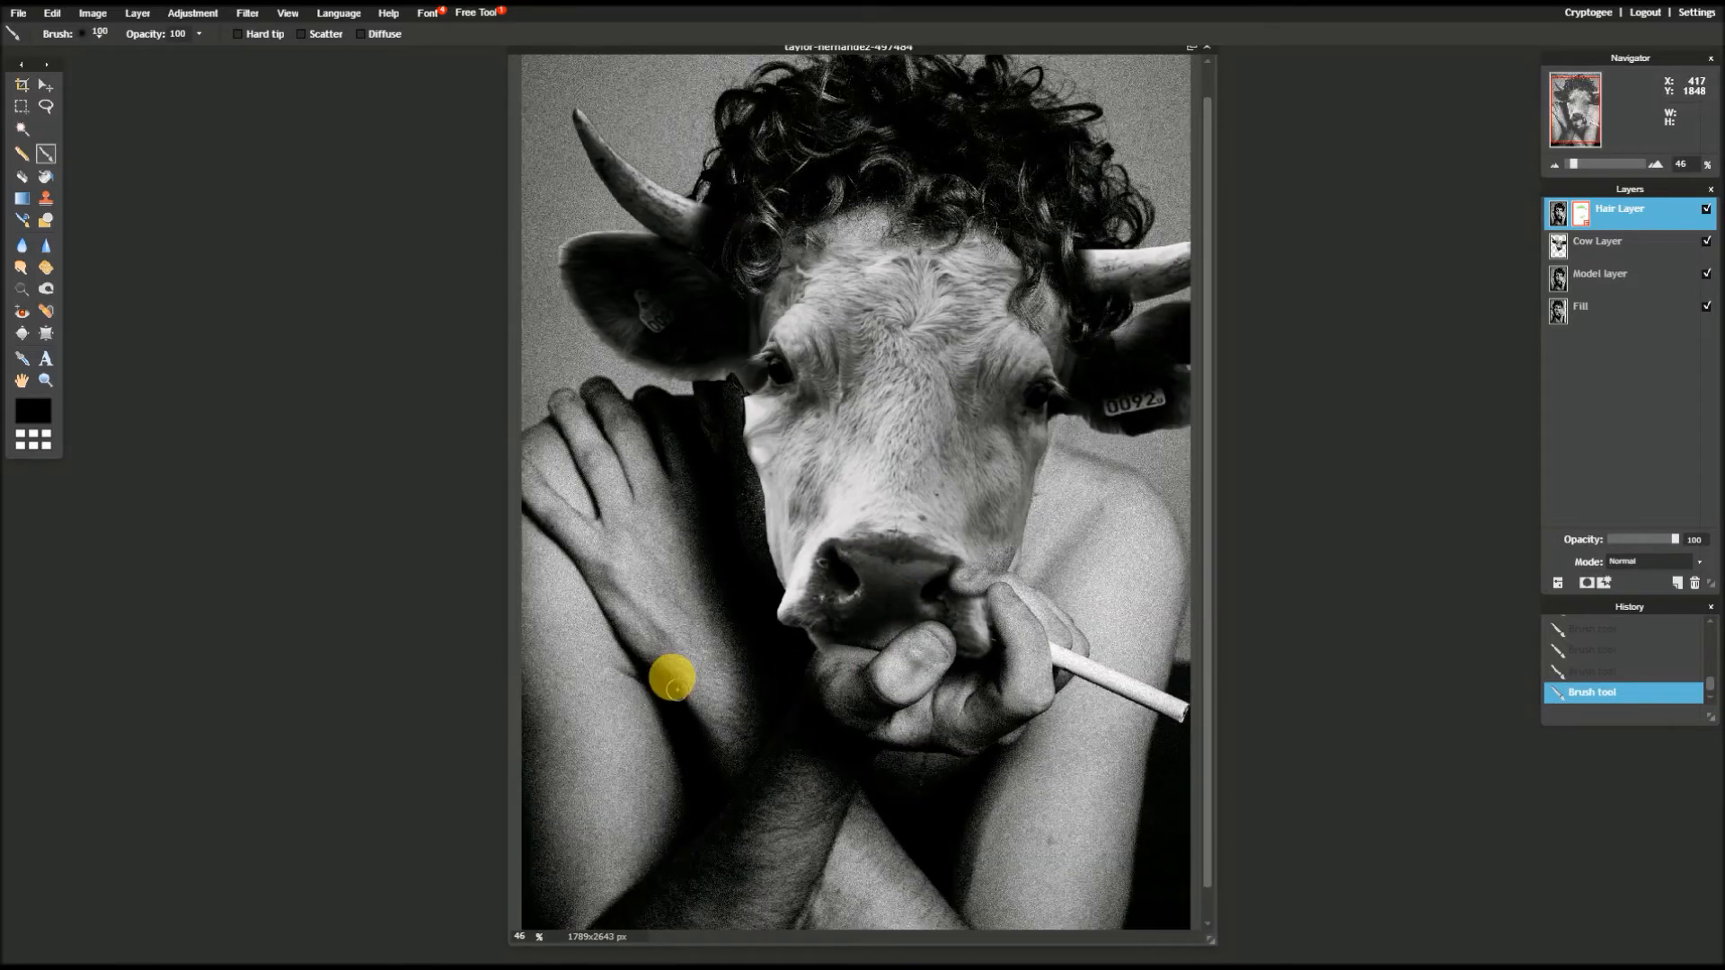
pyautogui.scroll(-1, 671, 675)
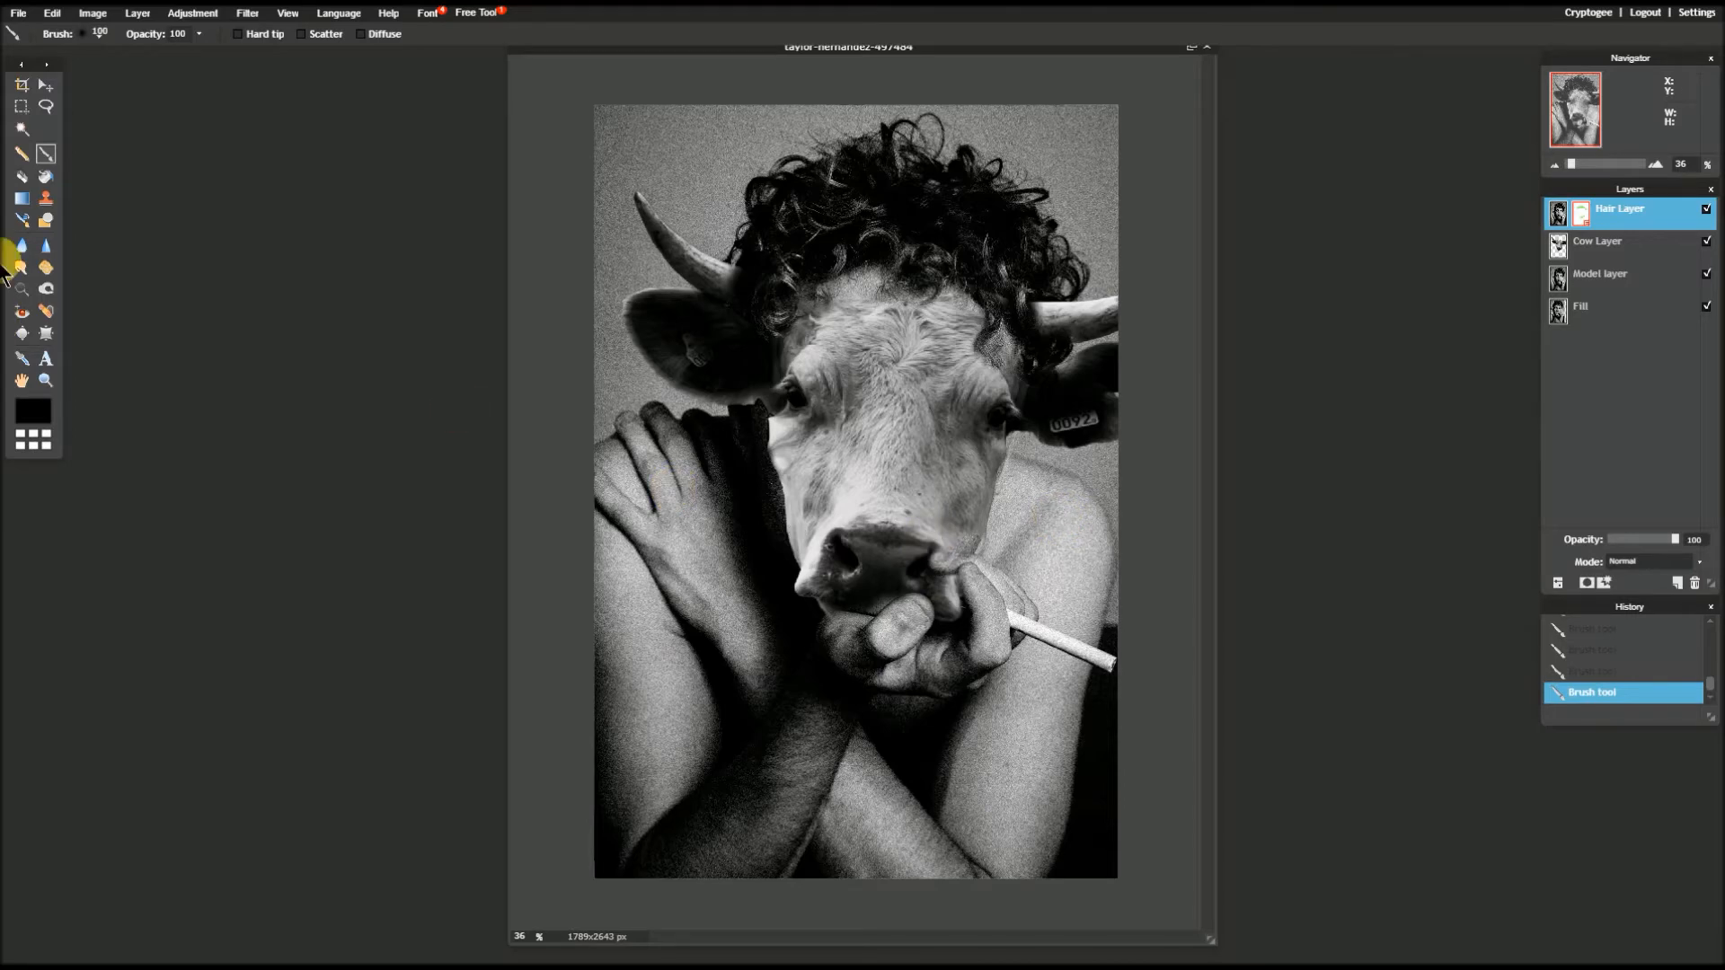
pyautogui.click(22, 176)
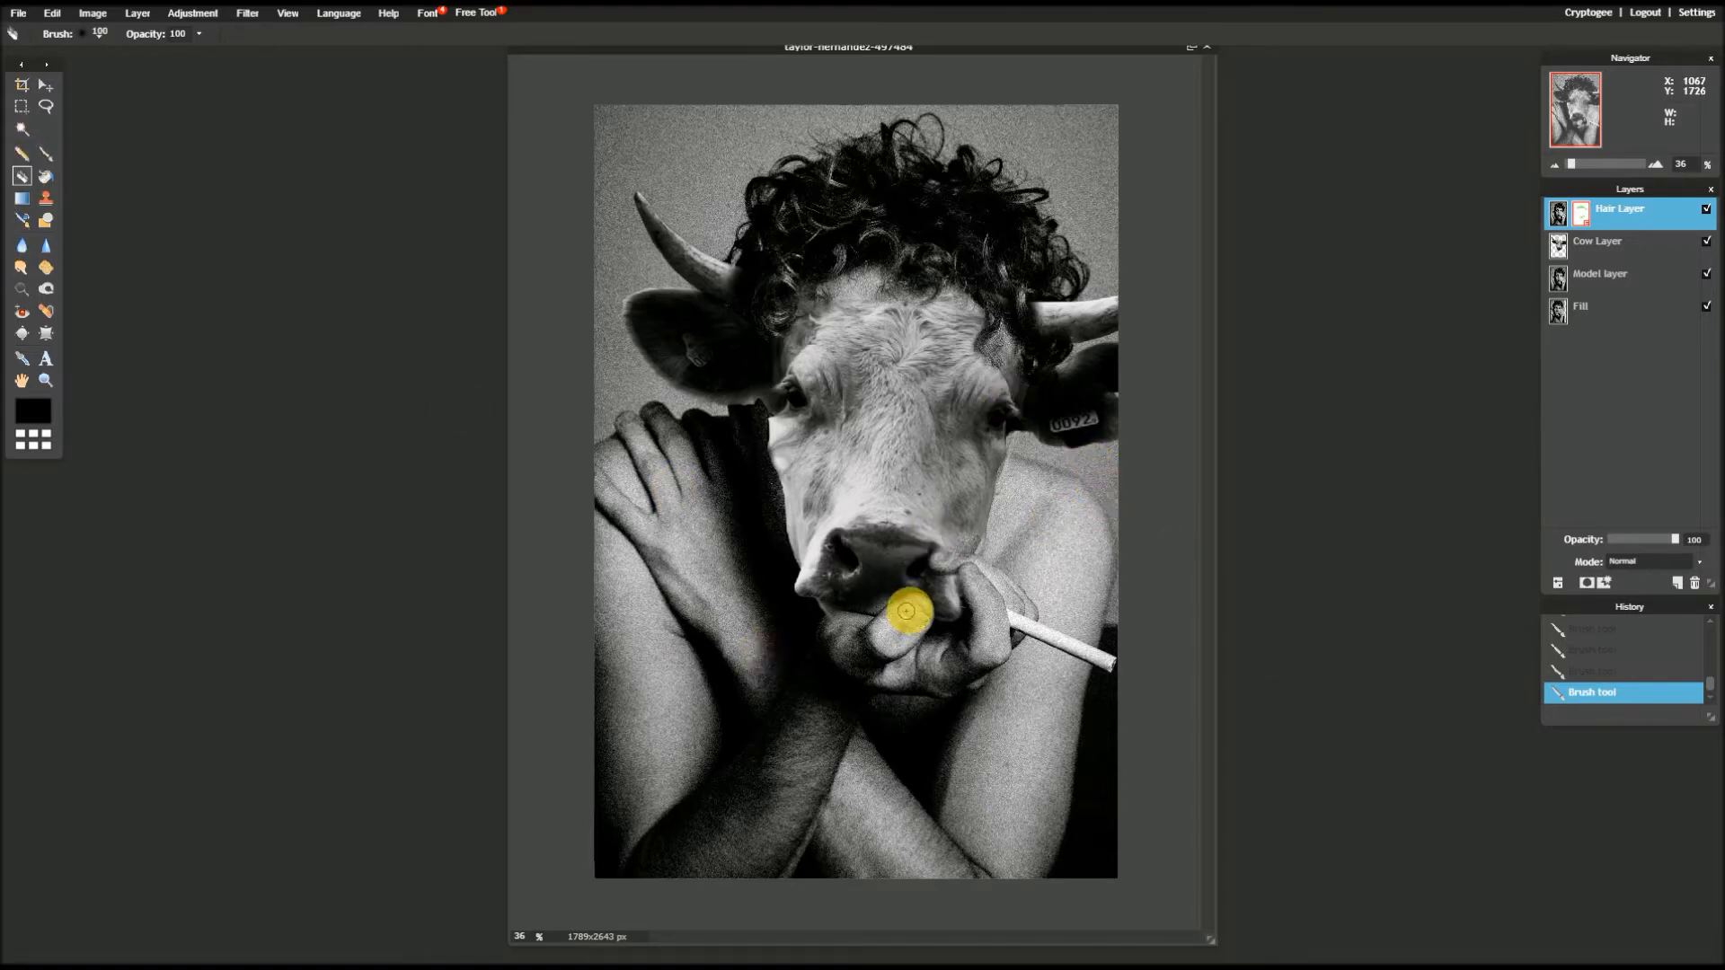
pyautogui.scroll(1, 909, 611)
pyautogui.scroll(2, 909, 610)
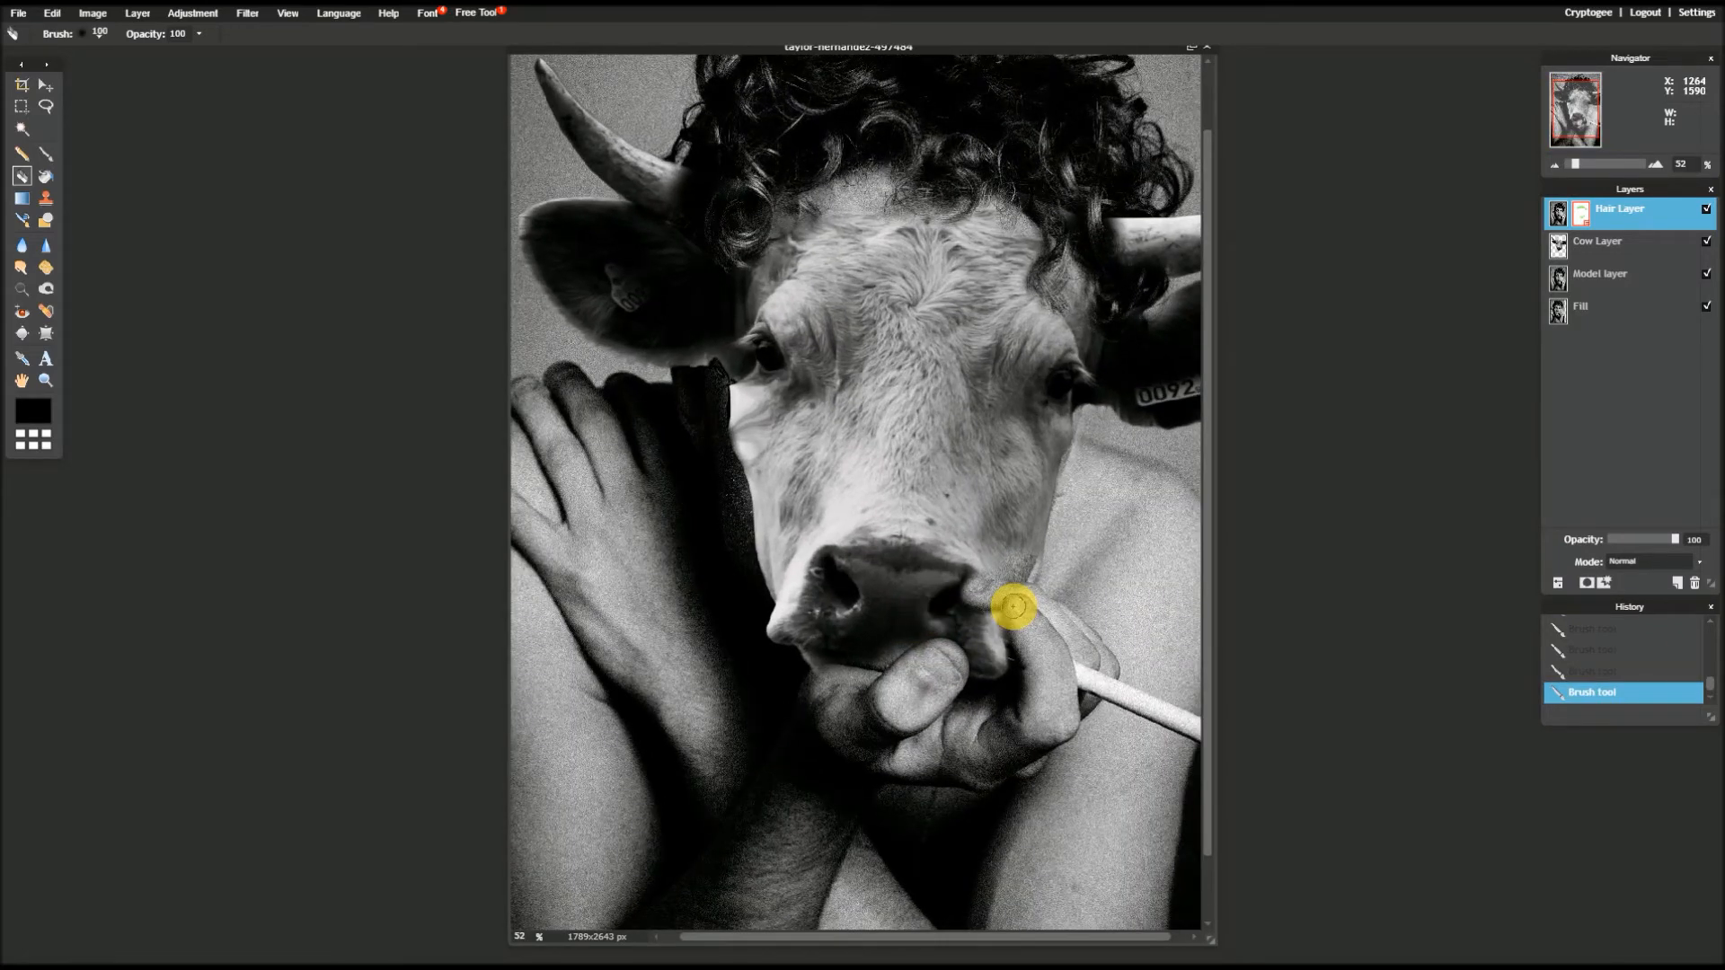
pyautogui.click(987, 586)
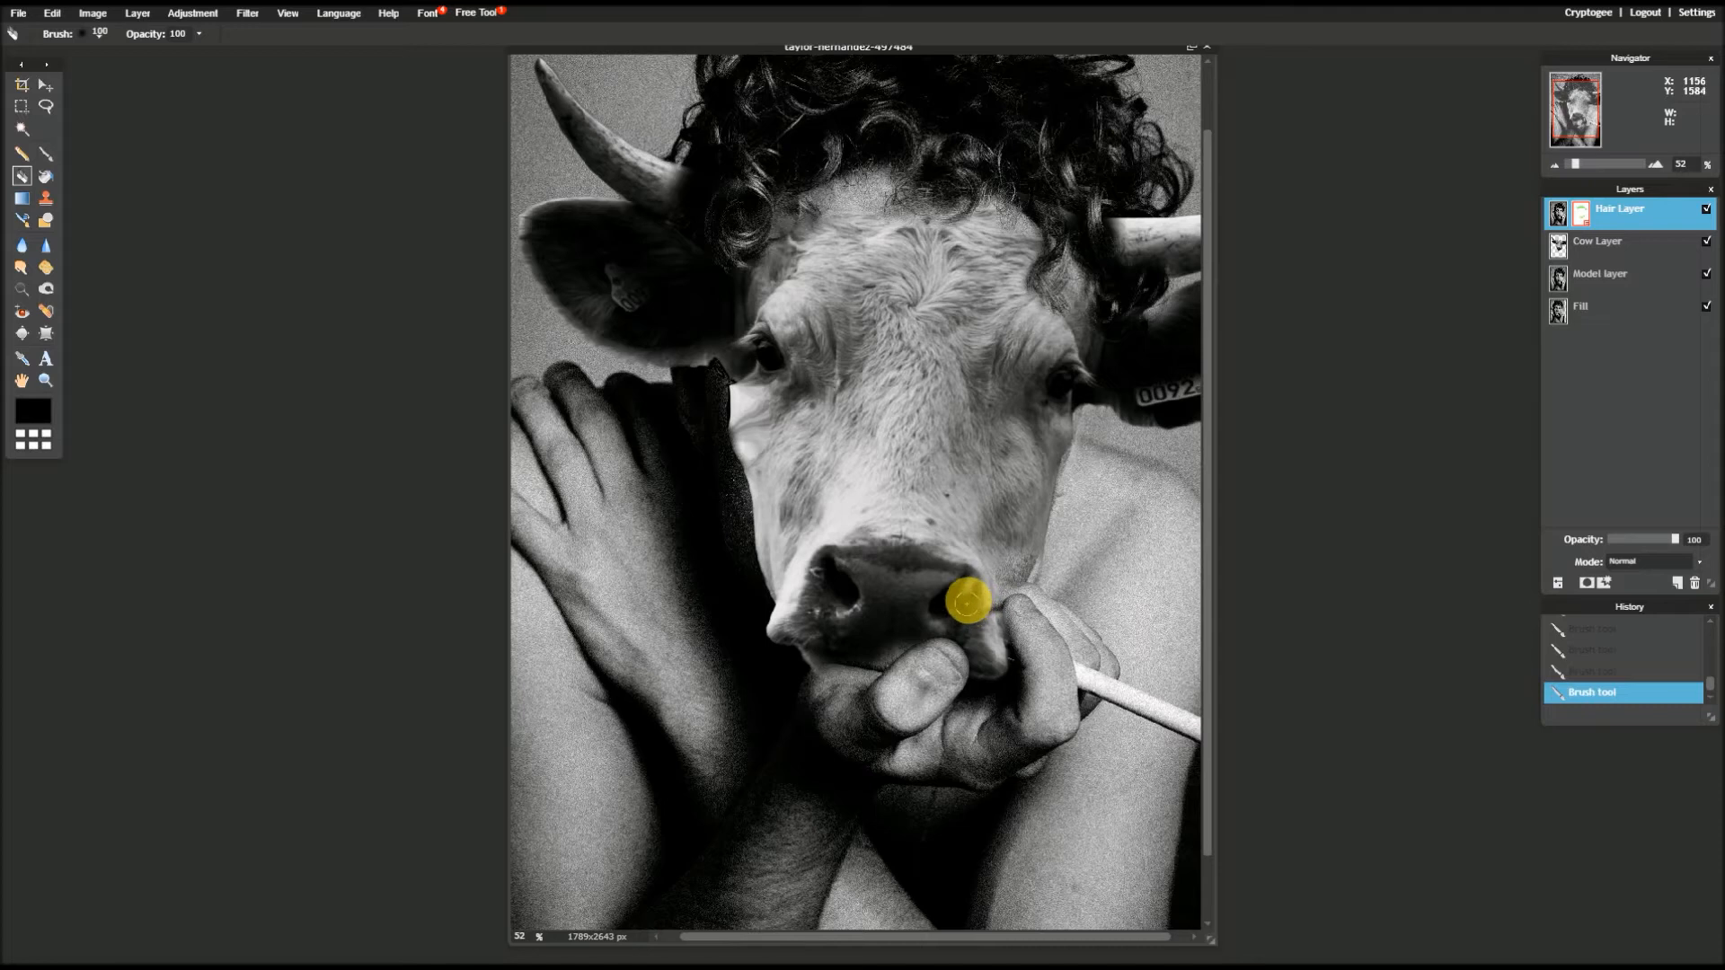
pyautogui.moveTo(977, 588); pyautogui.dragTo(997, 590)
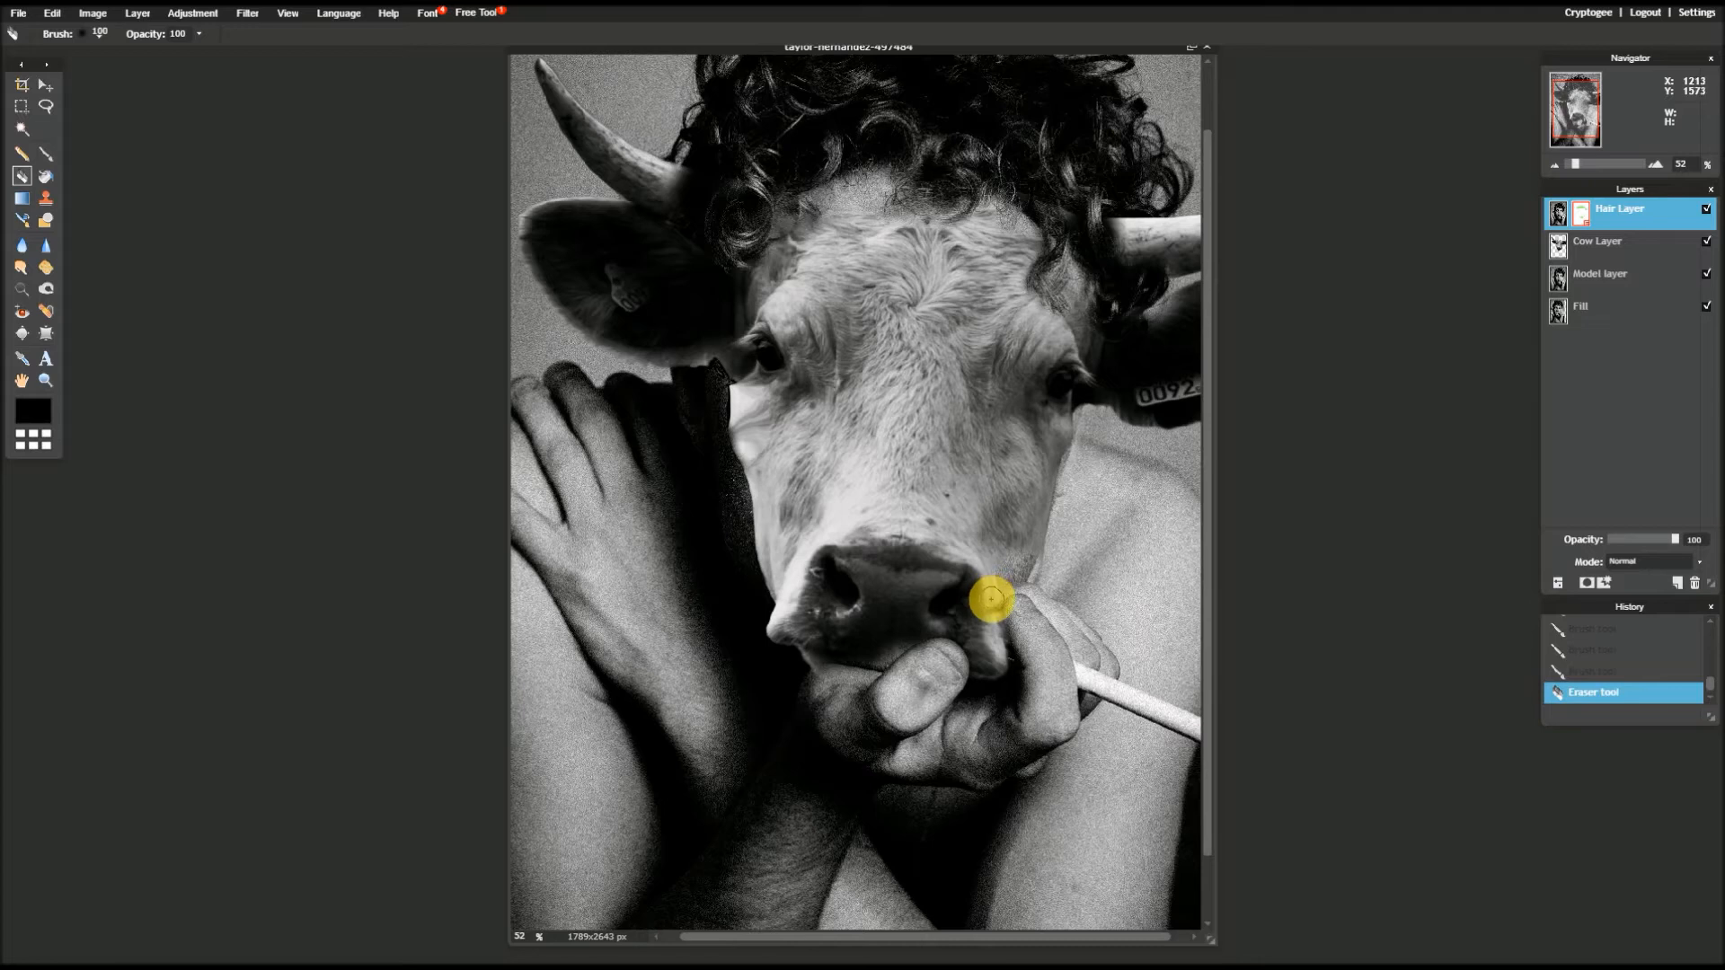
pyautogui.click(991, 600)
pyautogui.click(988, 600)
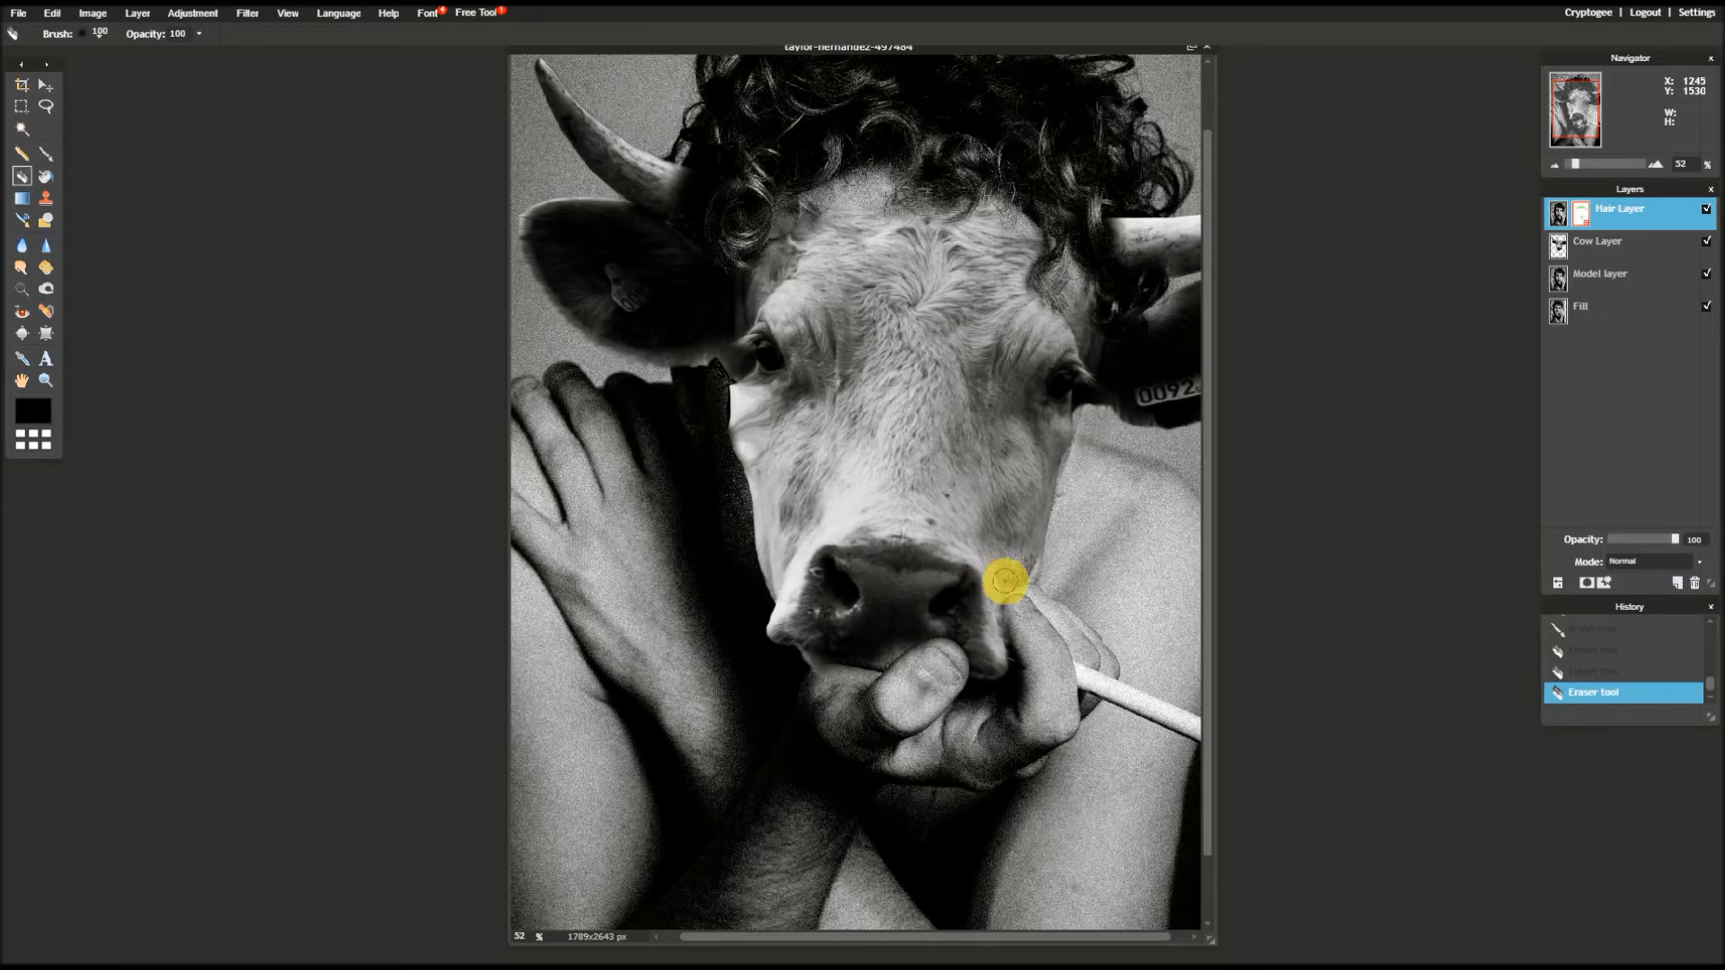
pyautogui.moveTo(1005, 581)
pyautogui.mouseDown()
pyautogui.moveTo(1086, 573)
pyautogui.moveTo(1089, 610)
pyautogui.moveTo(1053, 614)
pyautogui.mouseUp()
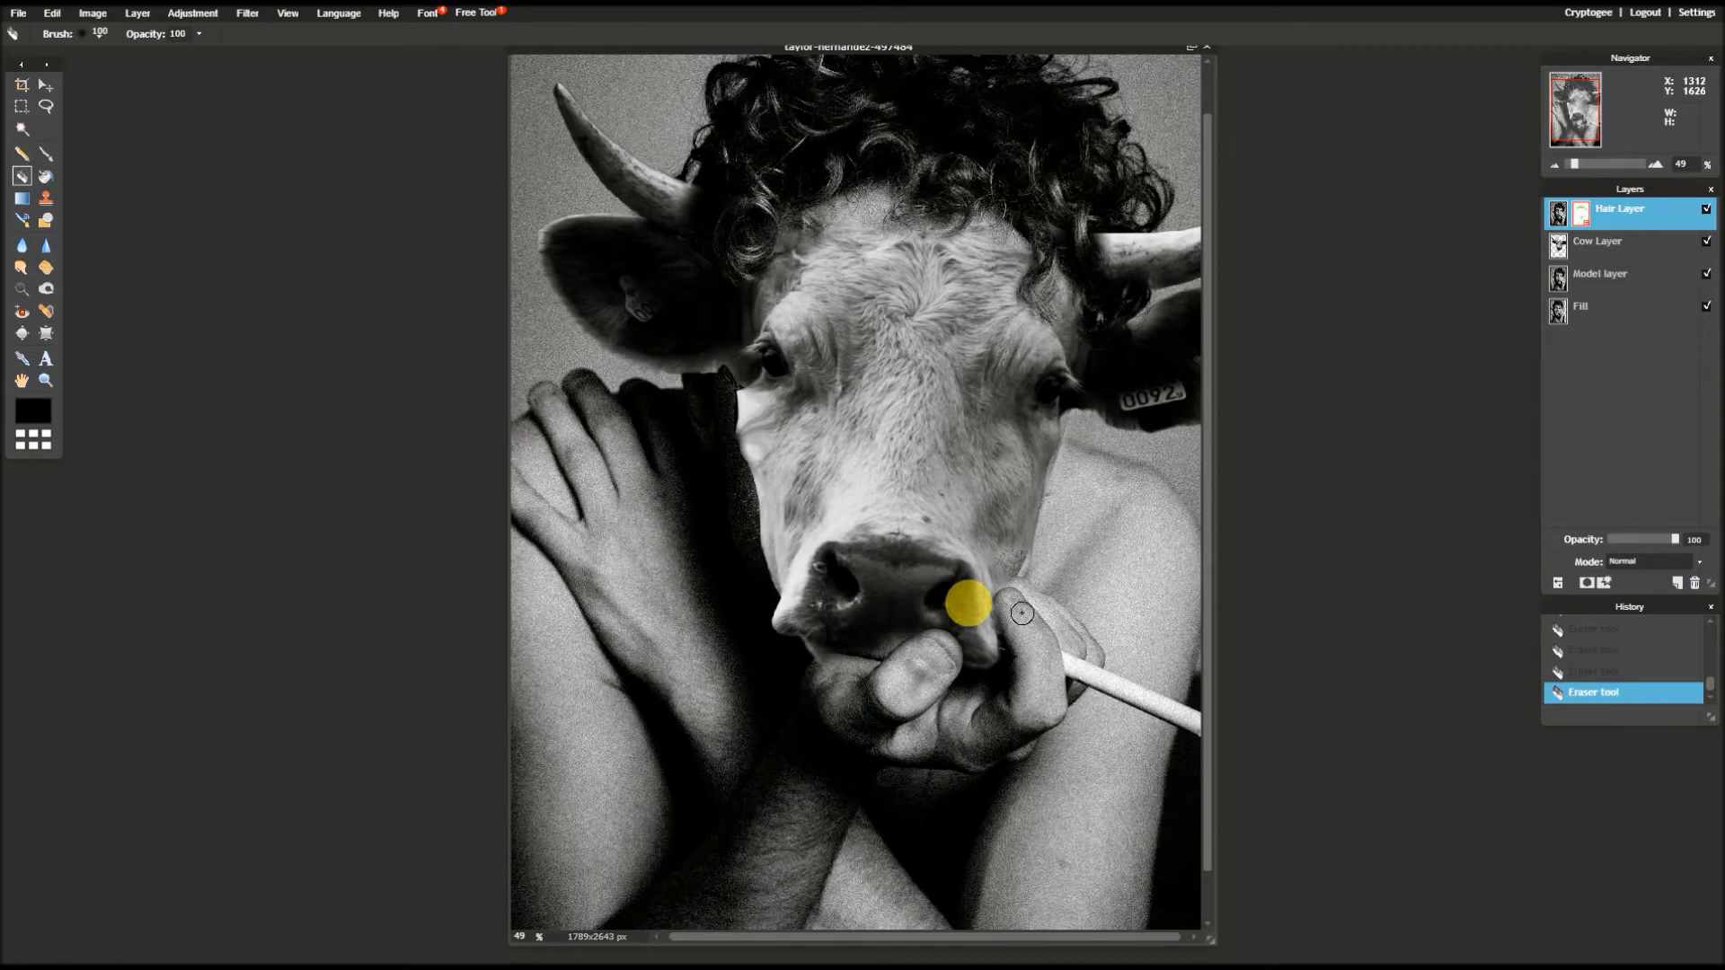
pyautogui.scroll(-5, 901, 609)
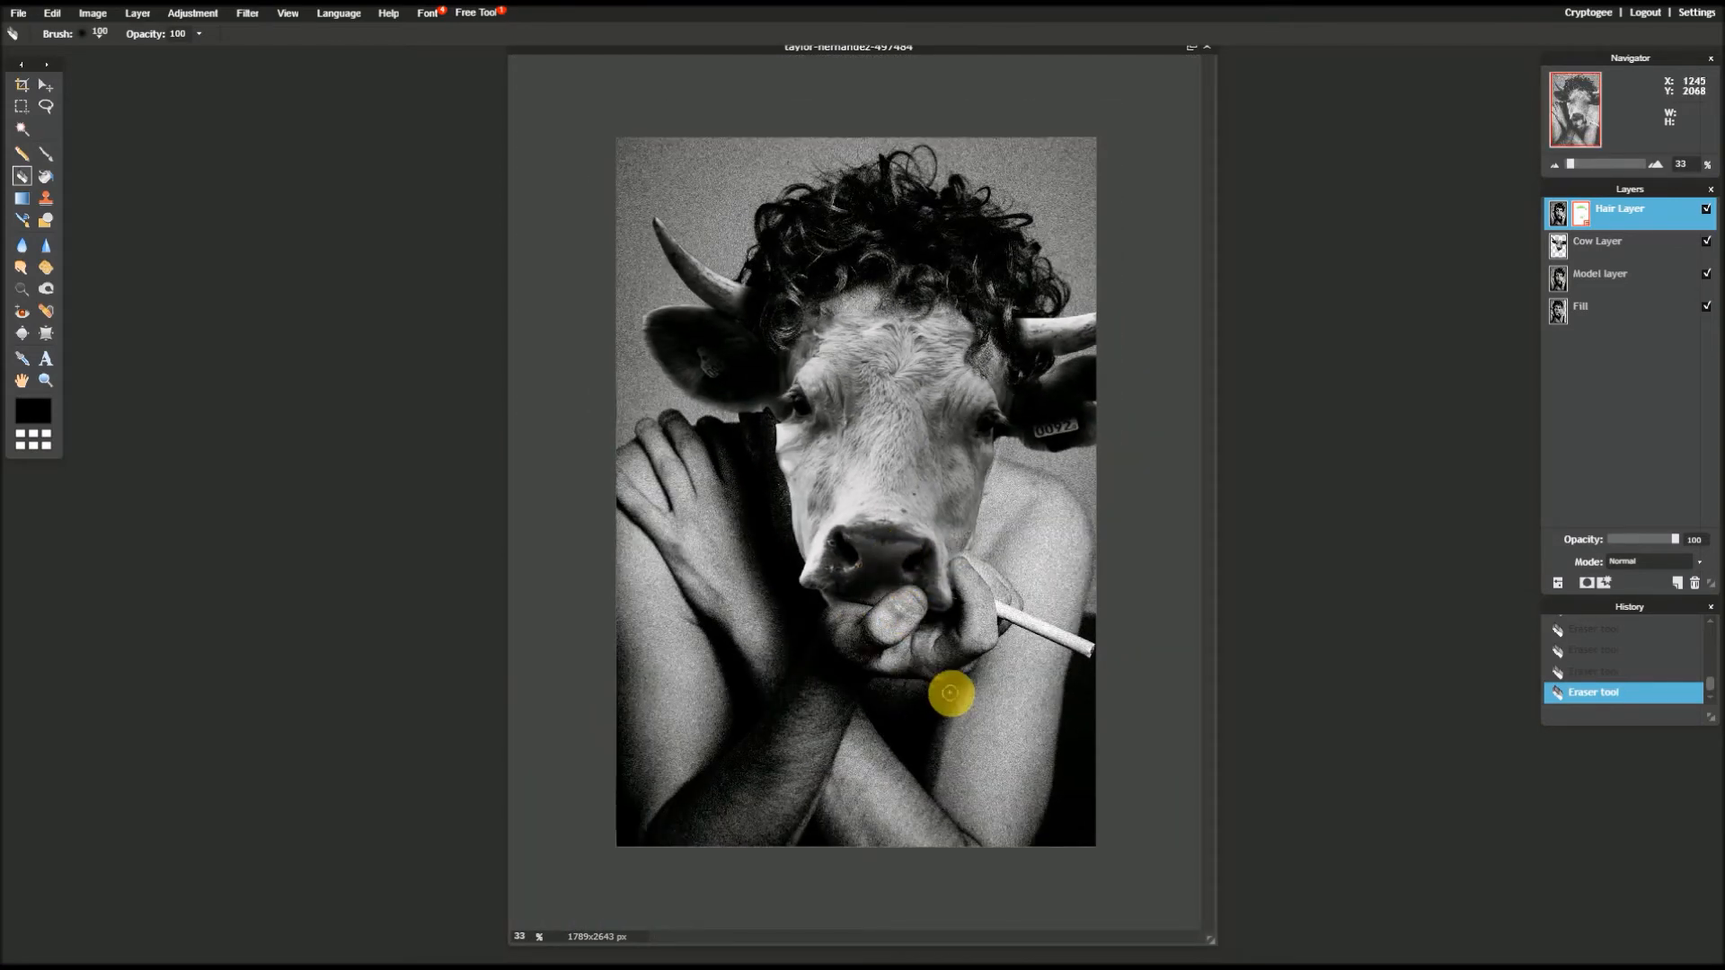
pyautogui.scroll(-1, 951, 692)
pyautogui.scroll(-1, 947, 692)
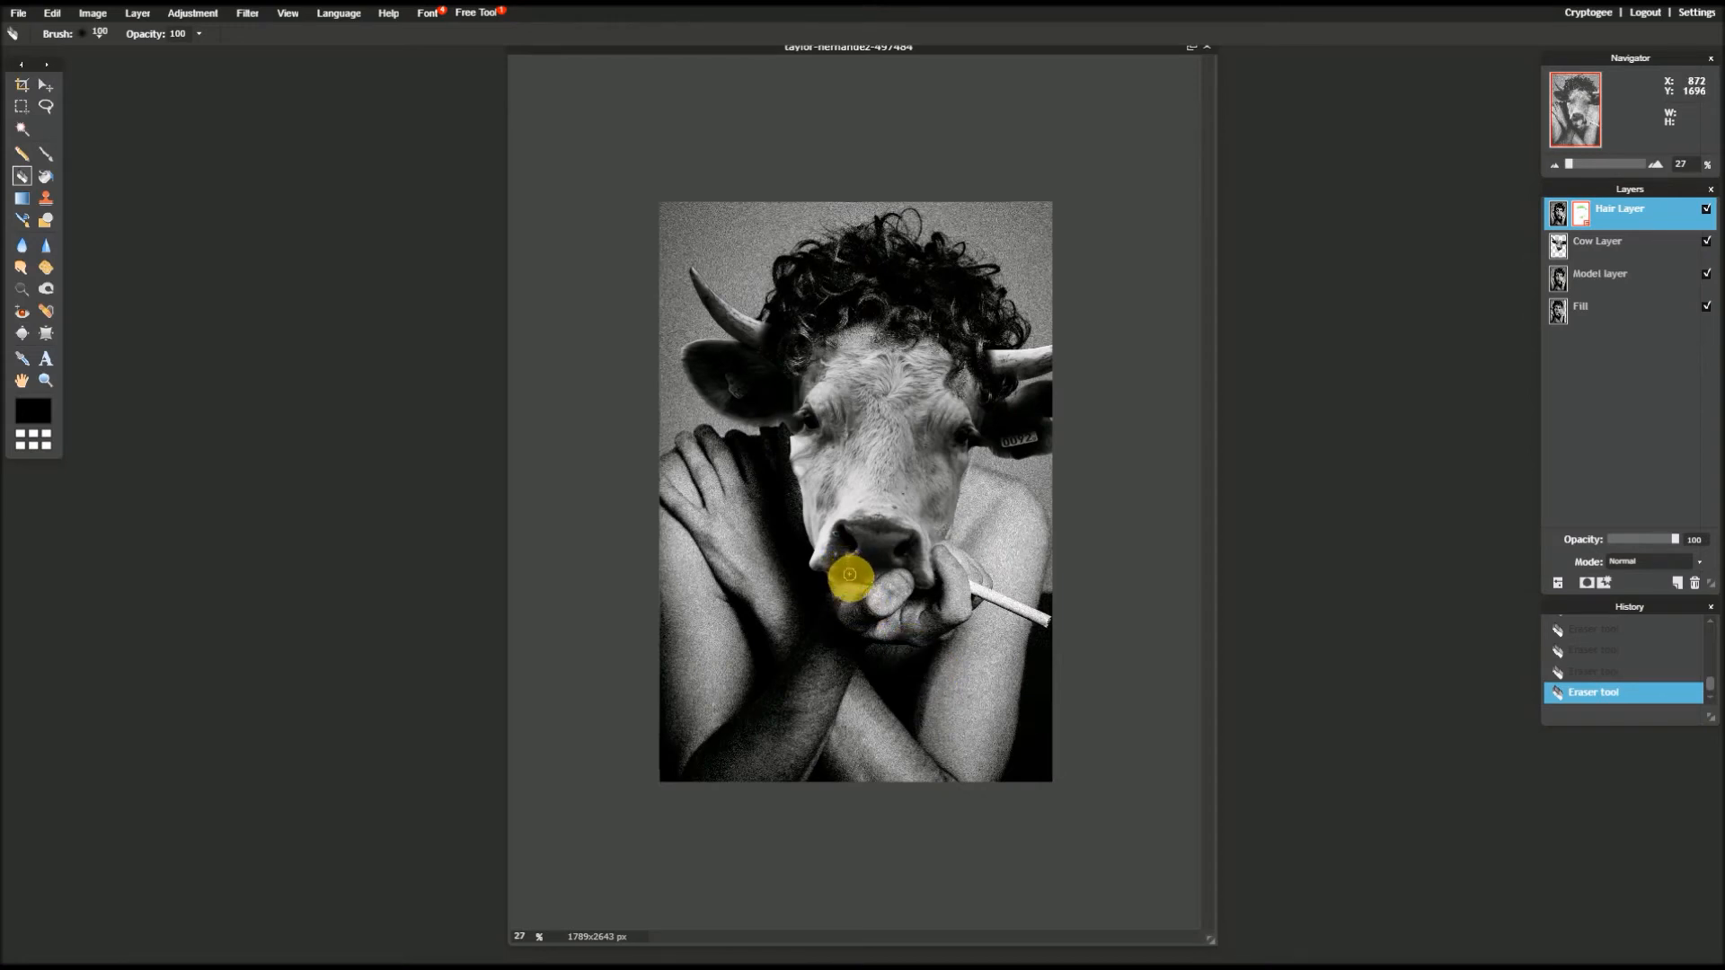
pyautogui.click(849, 580)
pyautogui.click(861, 584)
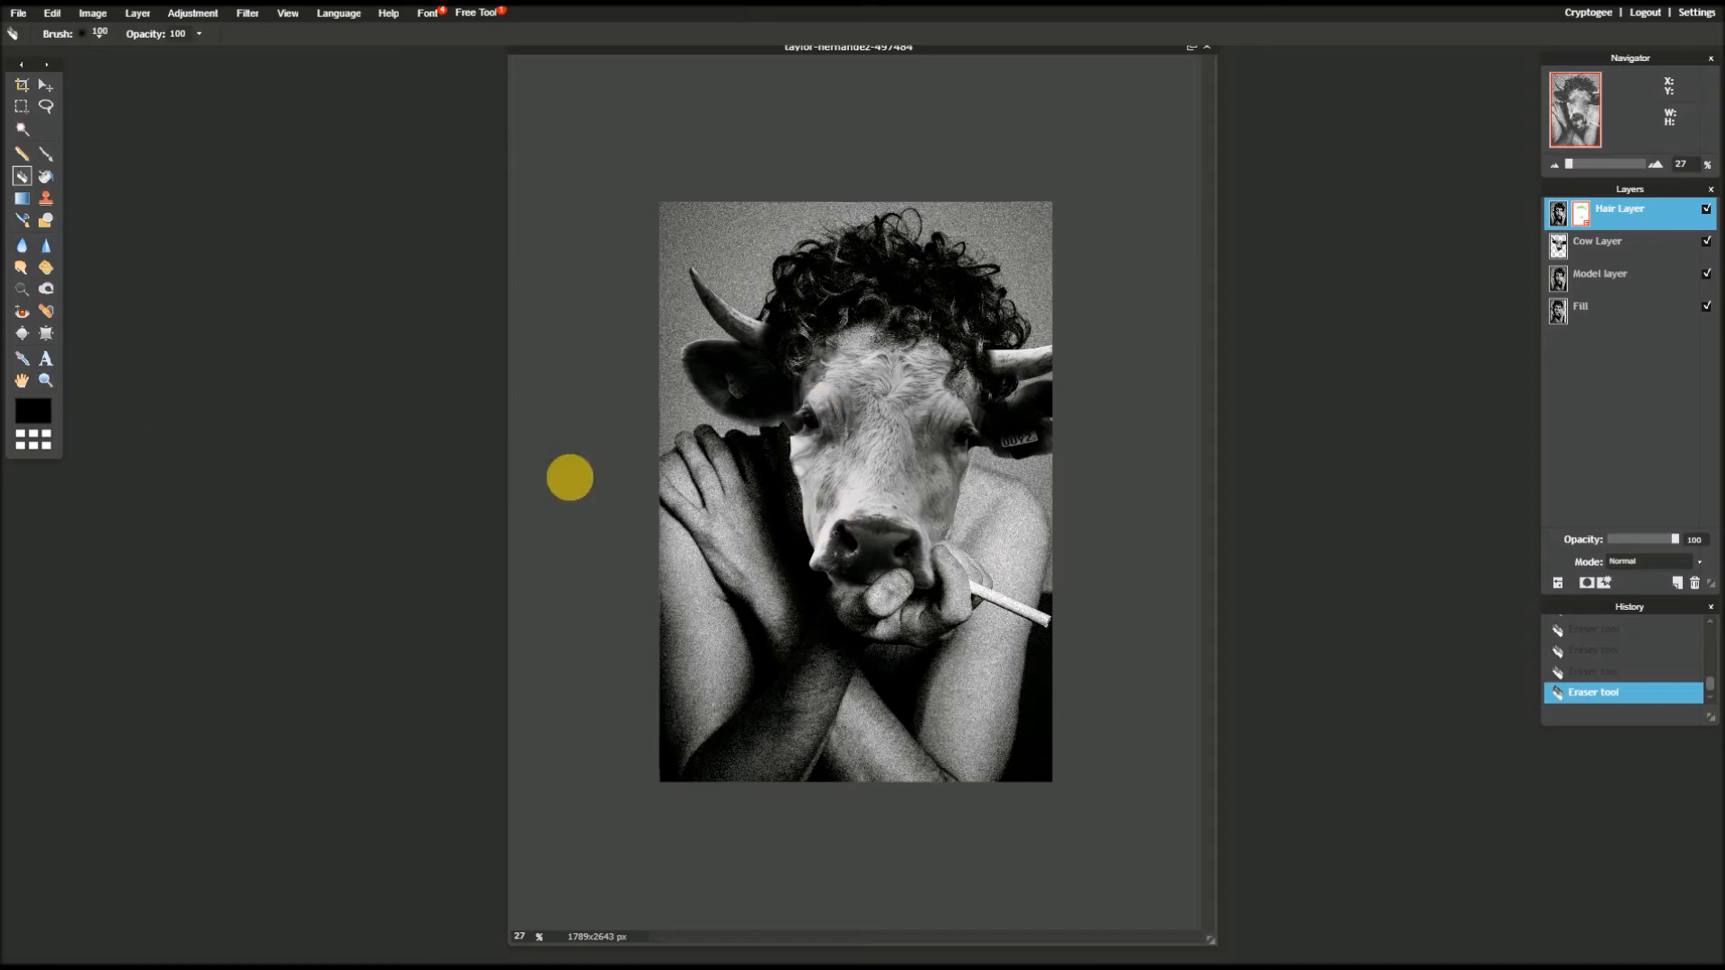
# - Lasso the cow's left cheek with feather 0, apply an Exposure adjustment with the Hair Layer active, and deselect the area
pyautogui.click(45, 106)
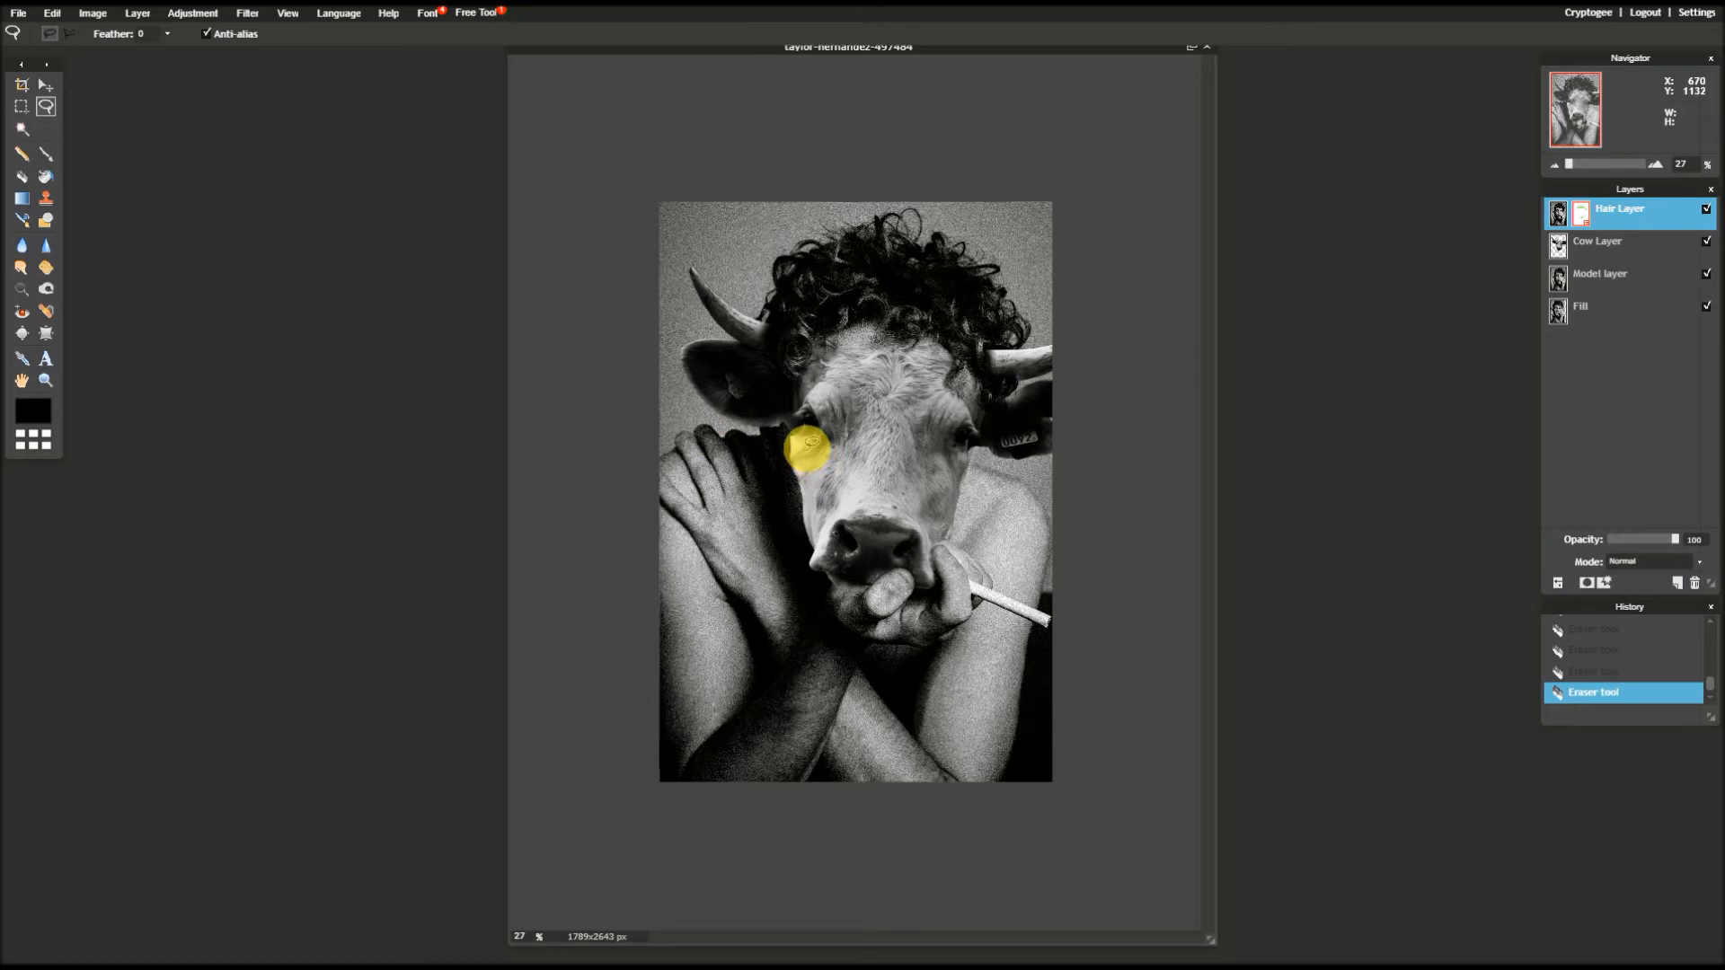
pyautogui.moveTo(802, 431)
pyautogui.mouseDown()
pyautogui.moveTo(785, 431)
pyautogui.moveTo(817, 522)
pyautogui.moveTo(839, 446)
pyautogui.moveTo(799, 429)
pyautogui.mouseUp()
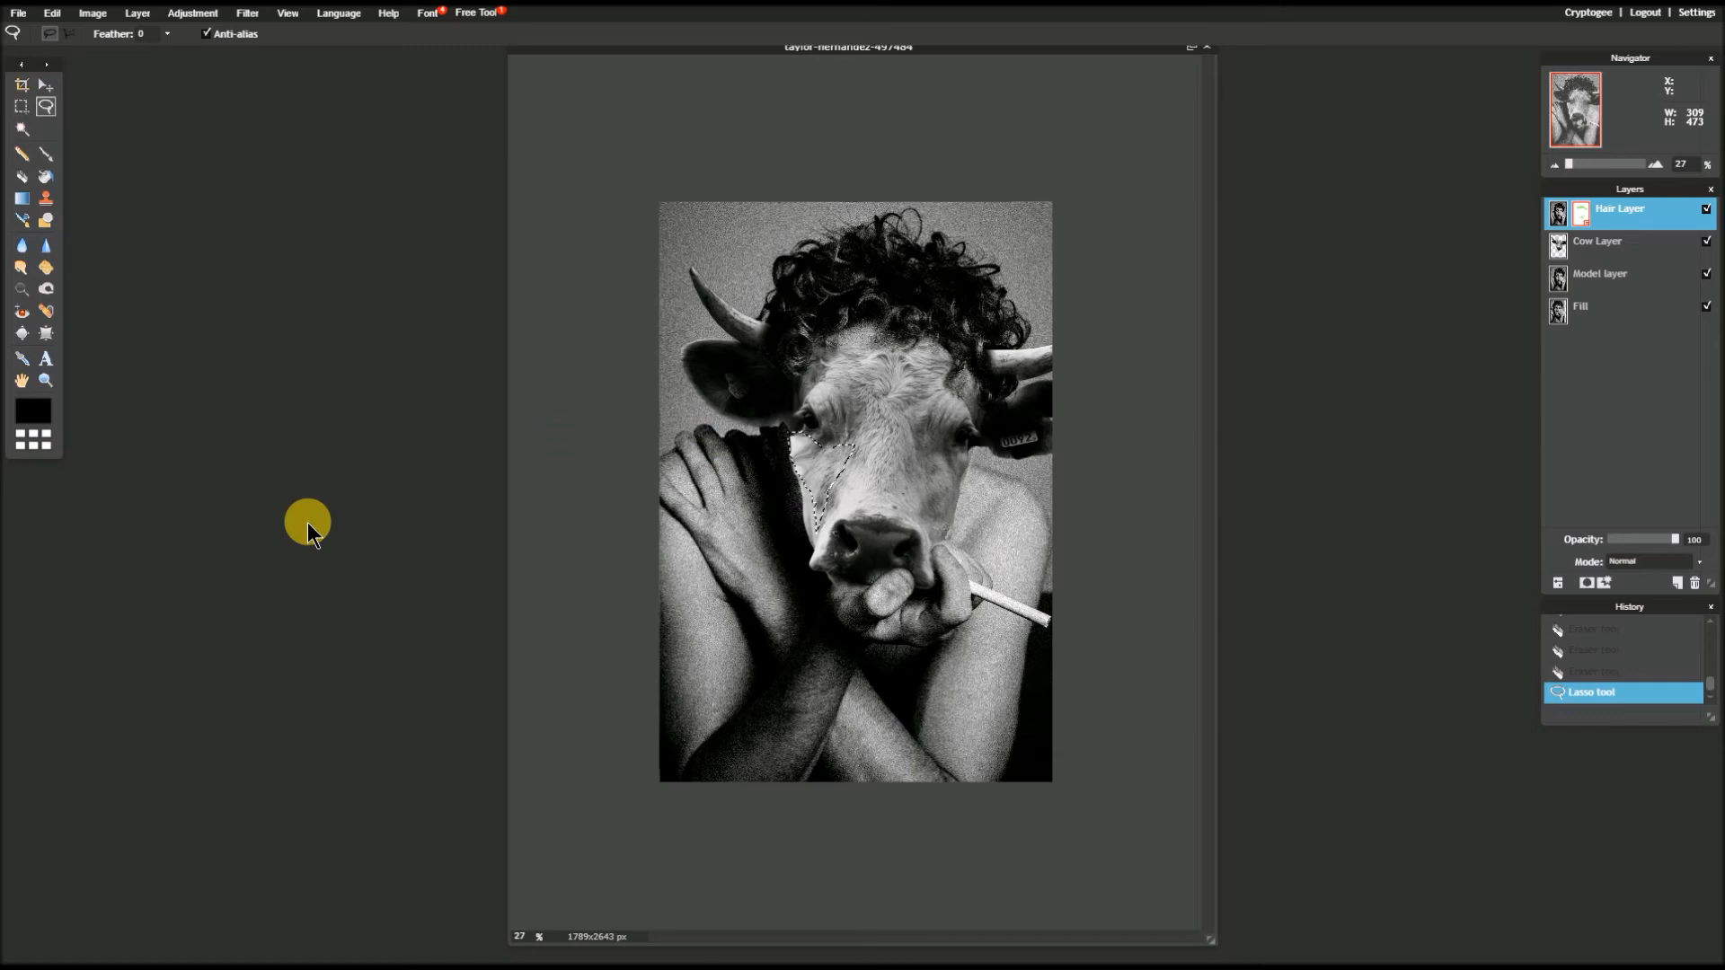
pyautogui.click(196, 13)
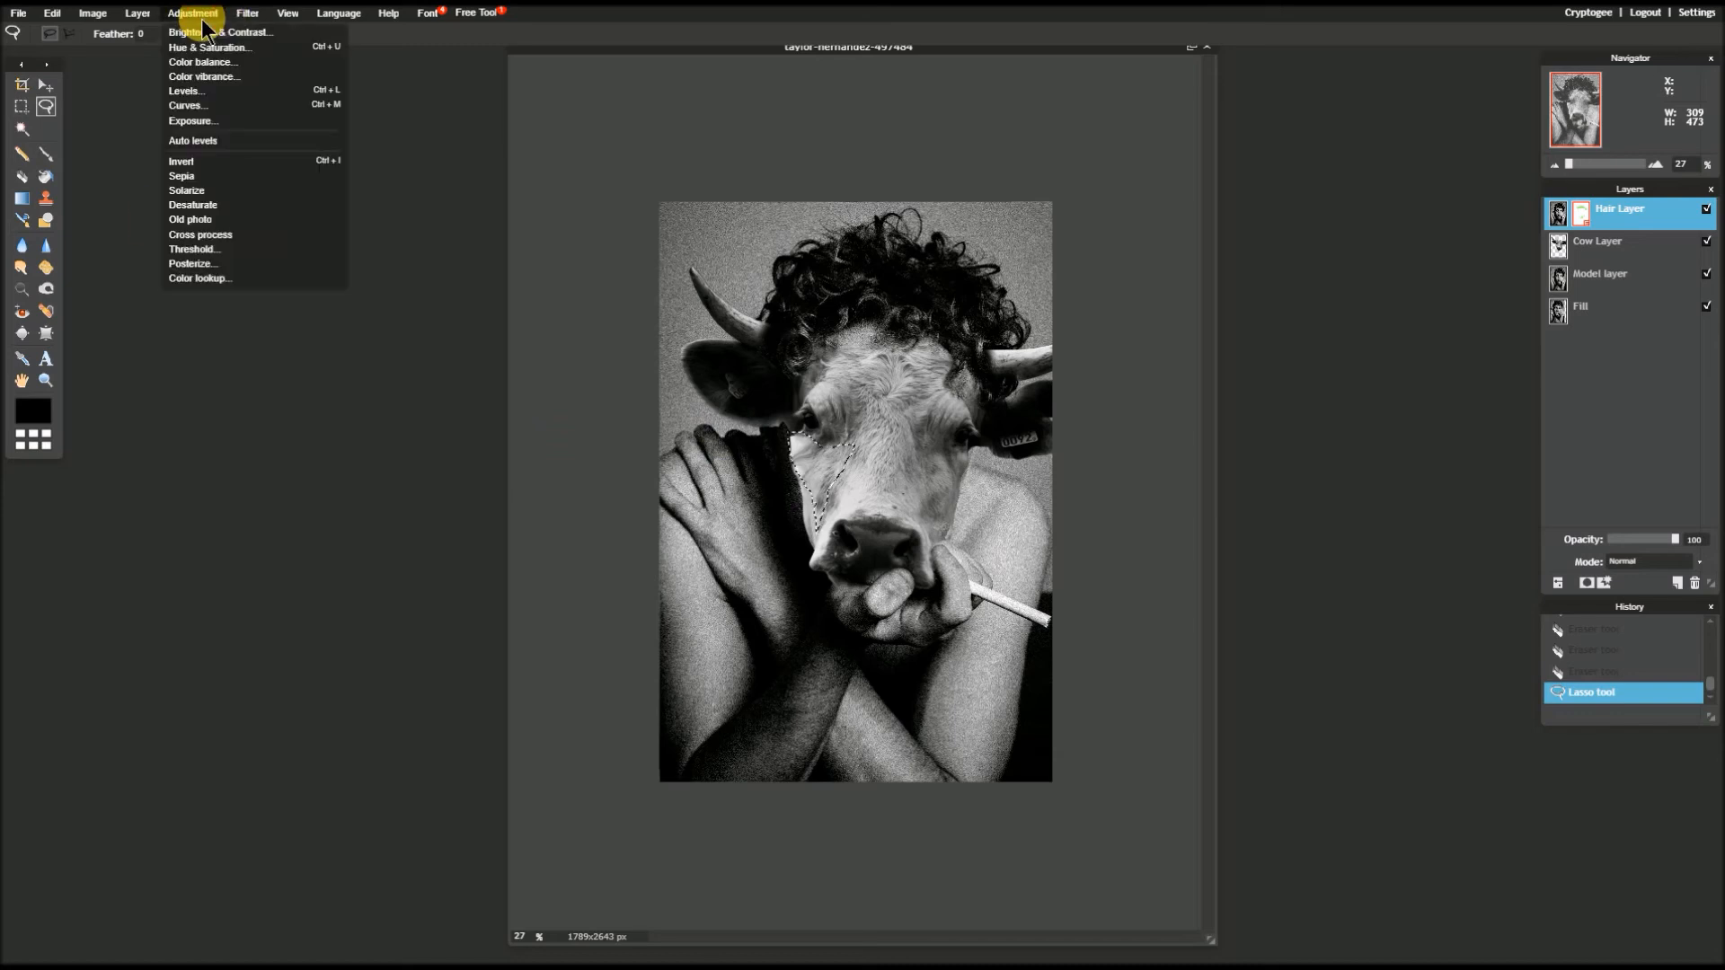
pyautogui.click(225, 126)
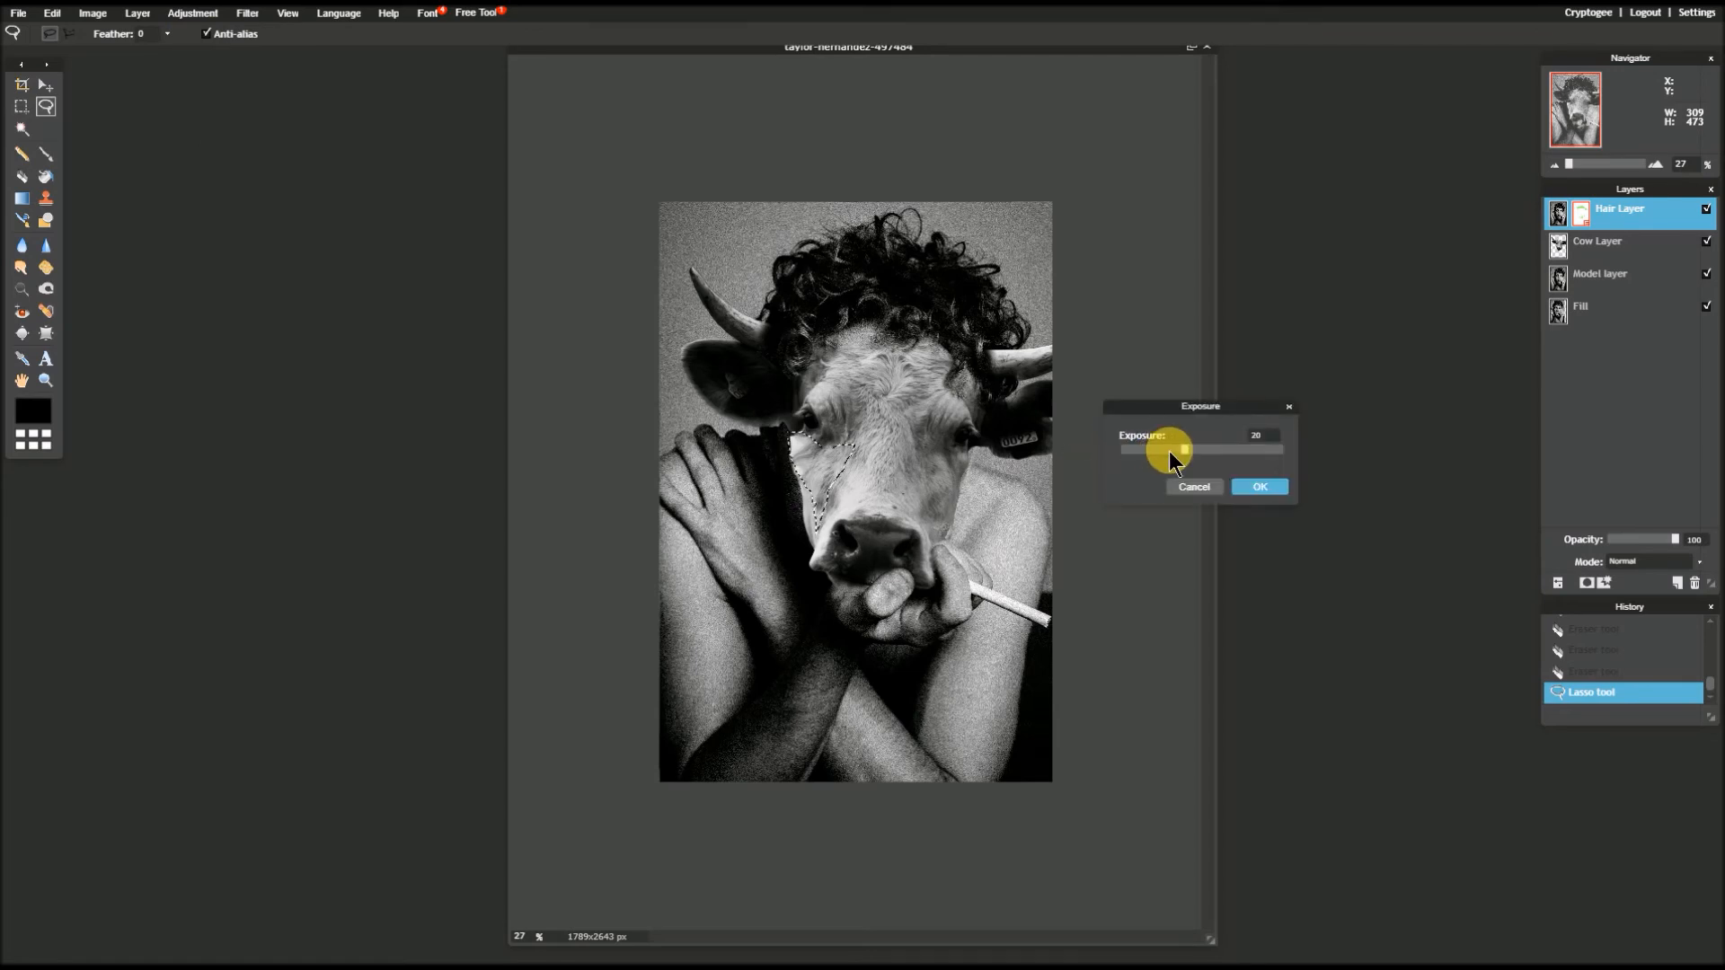
pyautogui.moveTo(1177, 455); pyautogui.dragTo(1179, 457)
pyautogui.click(1256, 487)
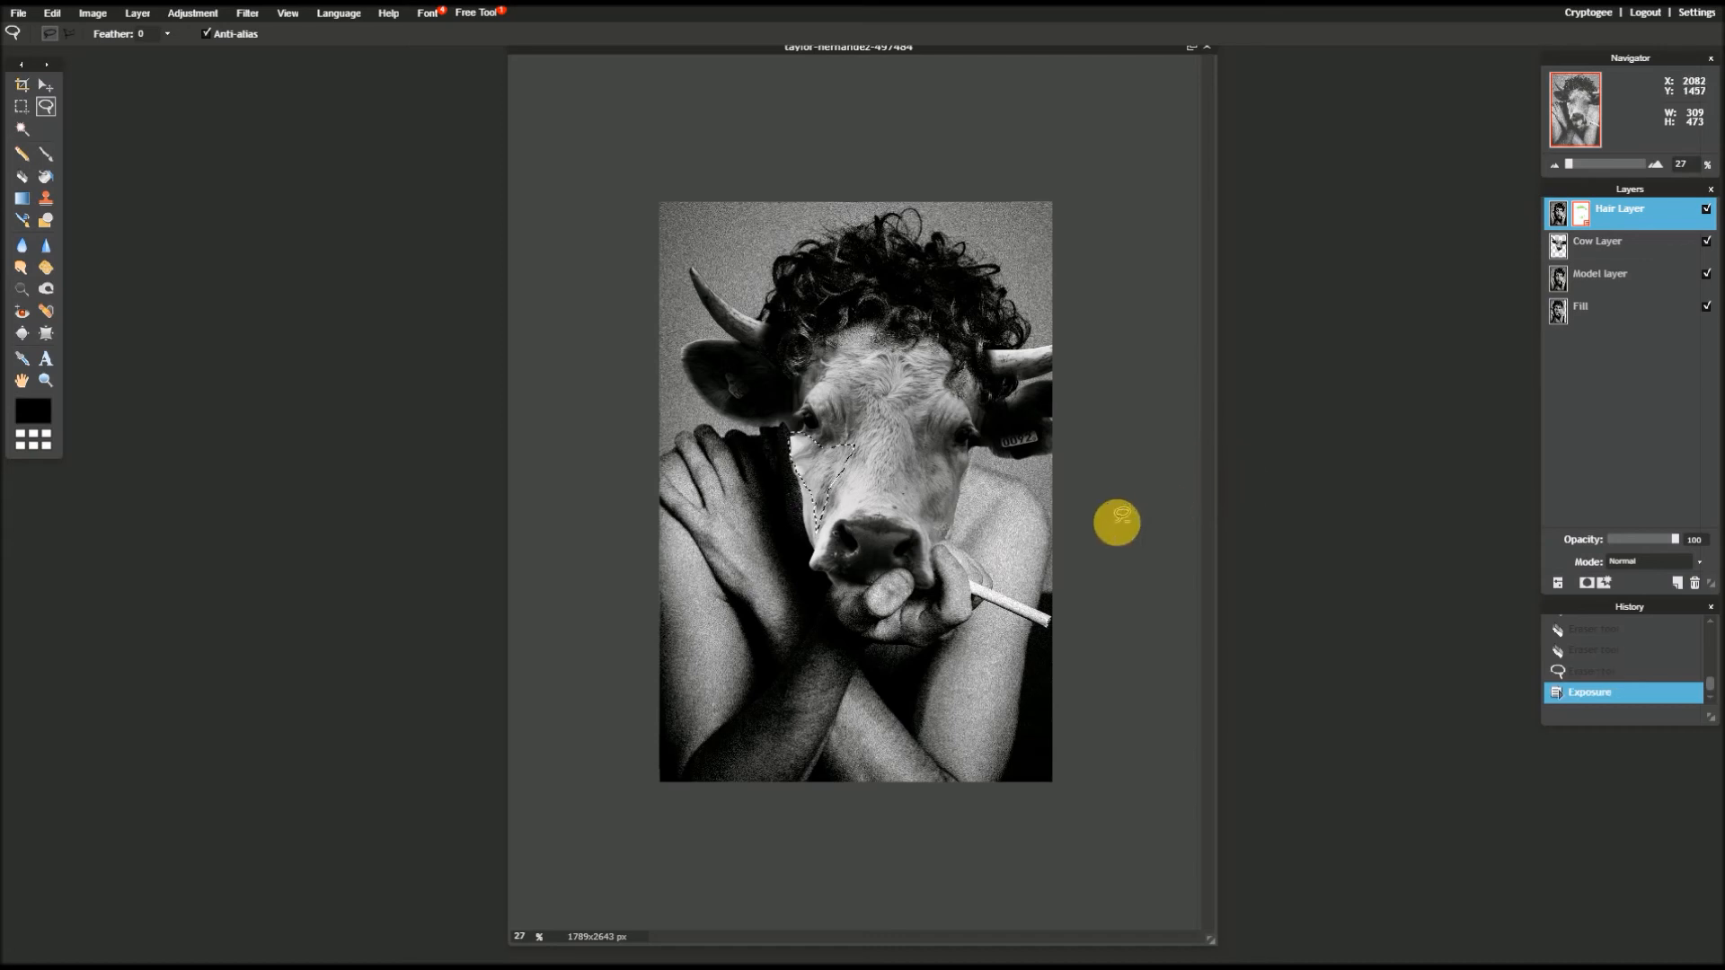
pyautogui.hotkey('ctrl', 'd')
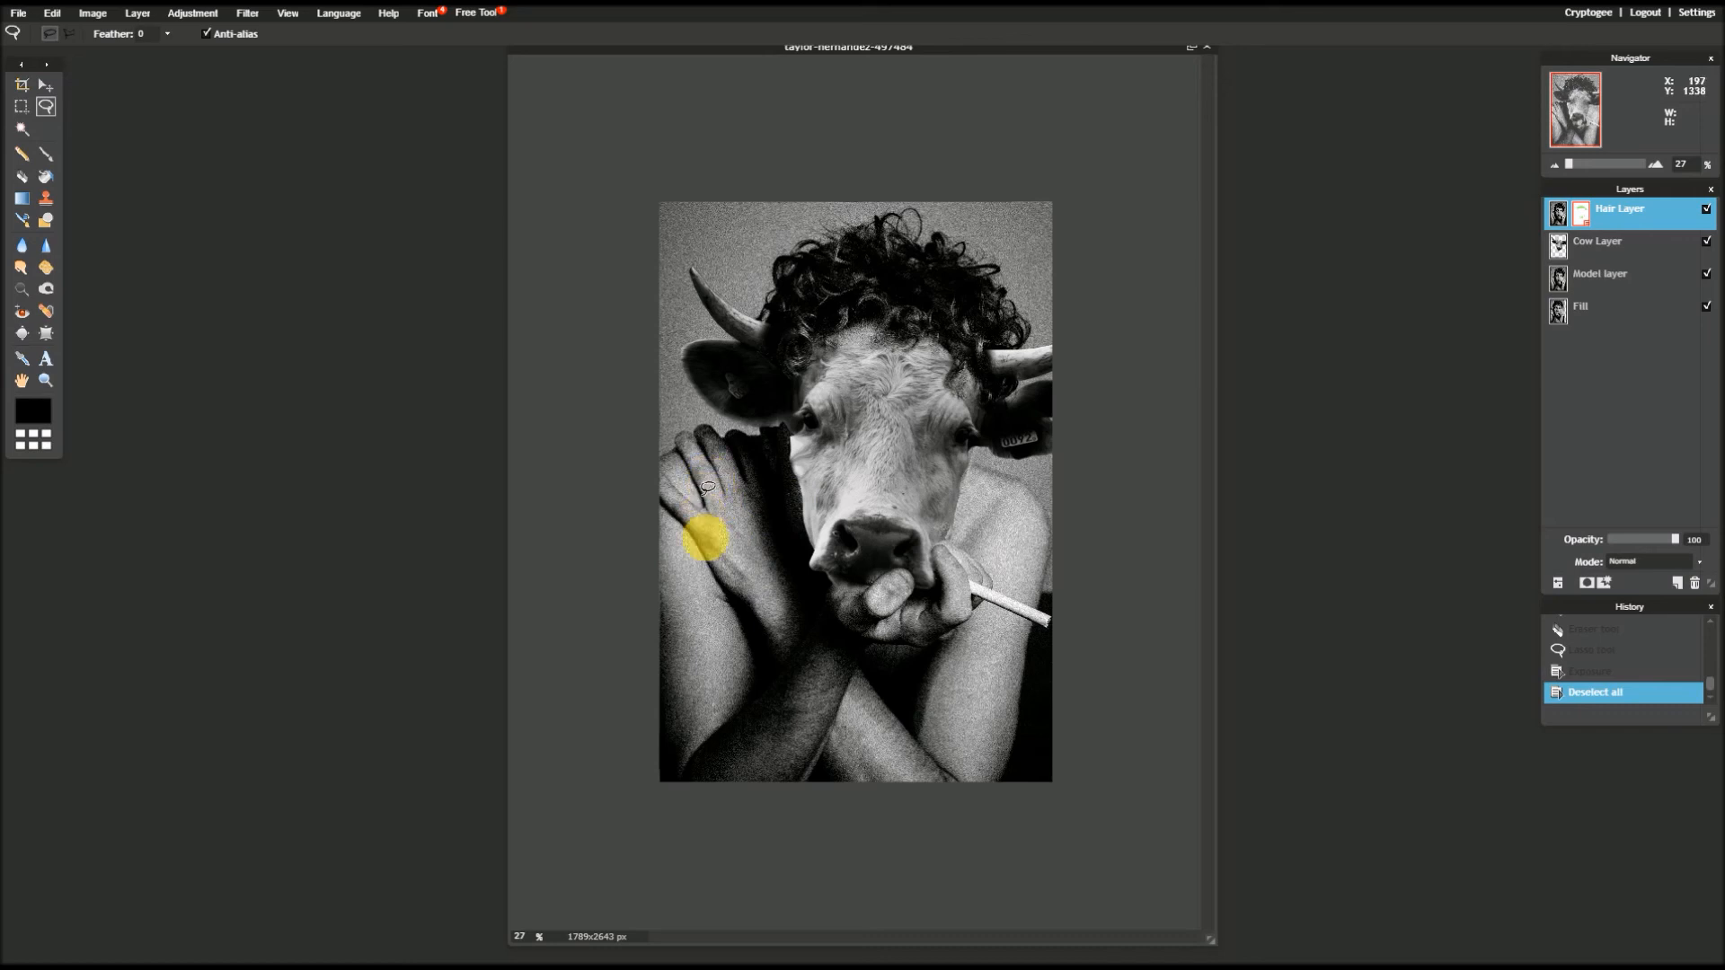
pyautogui.scroll(-2, 855, 593)
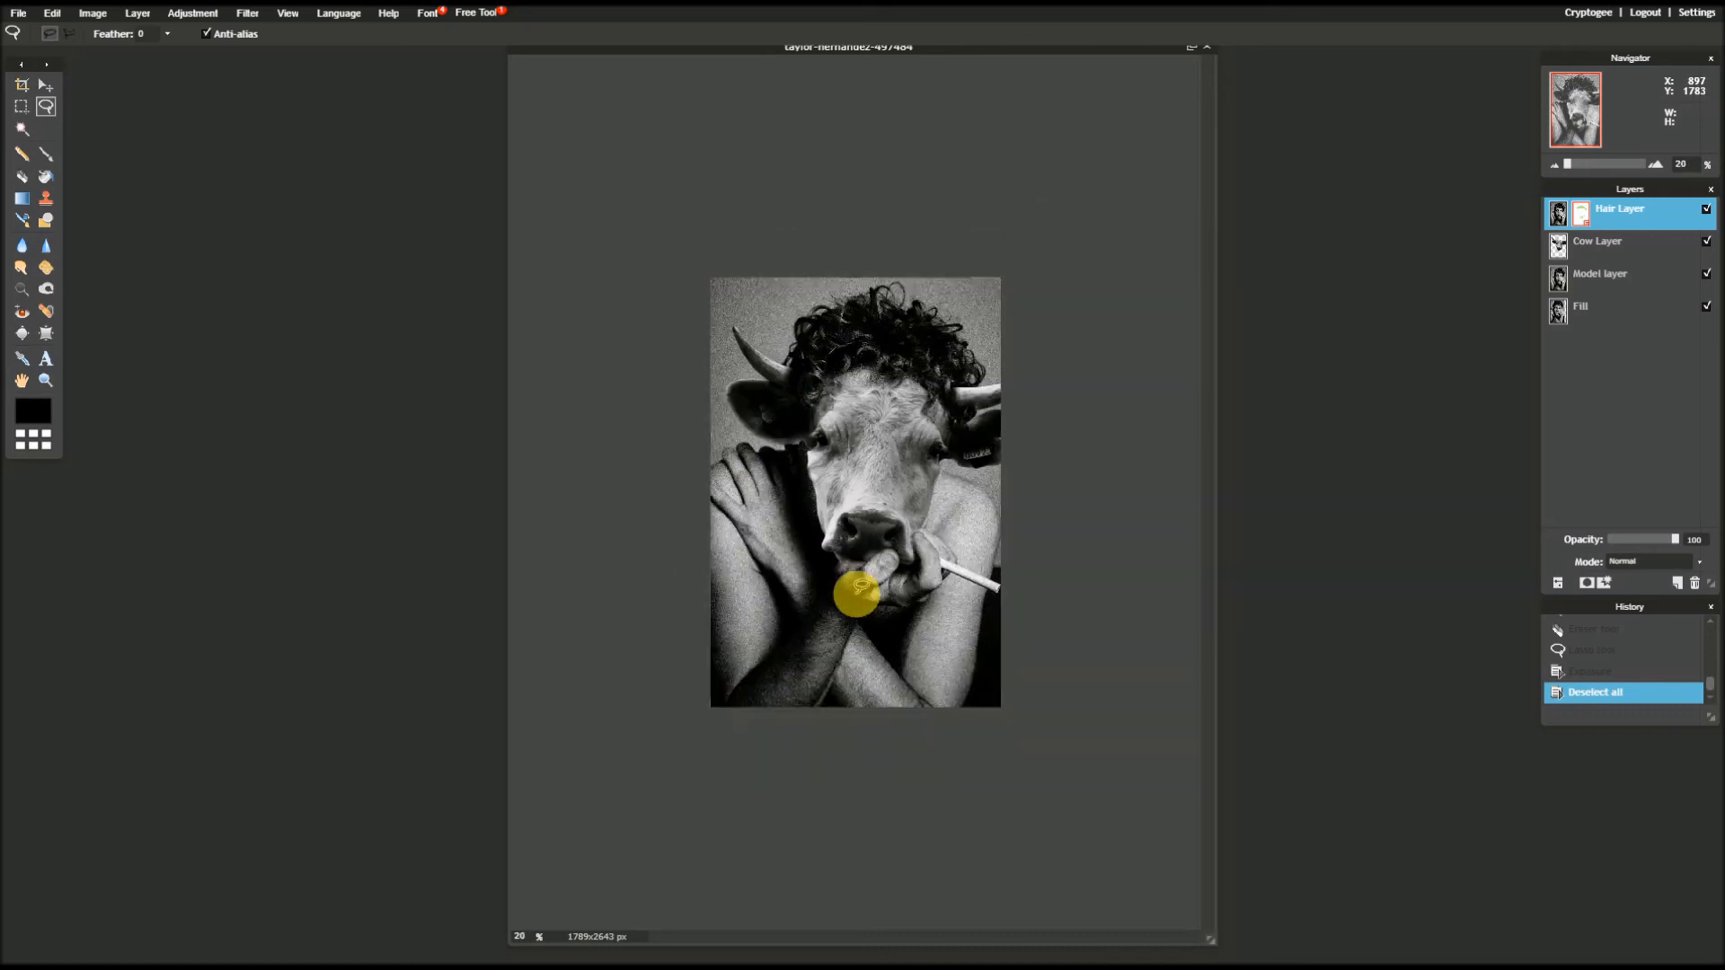